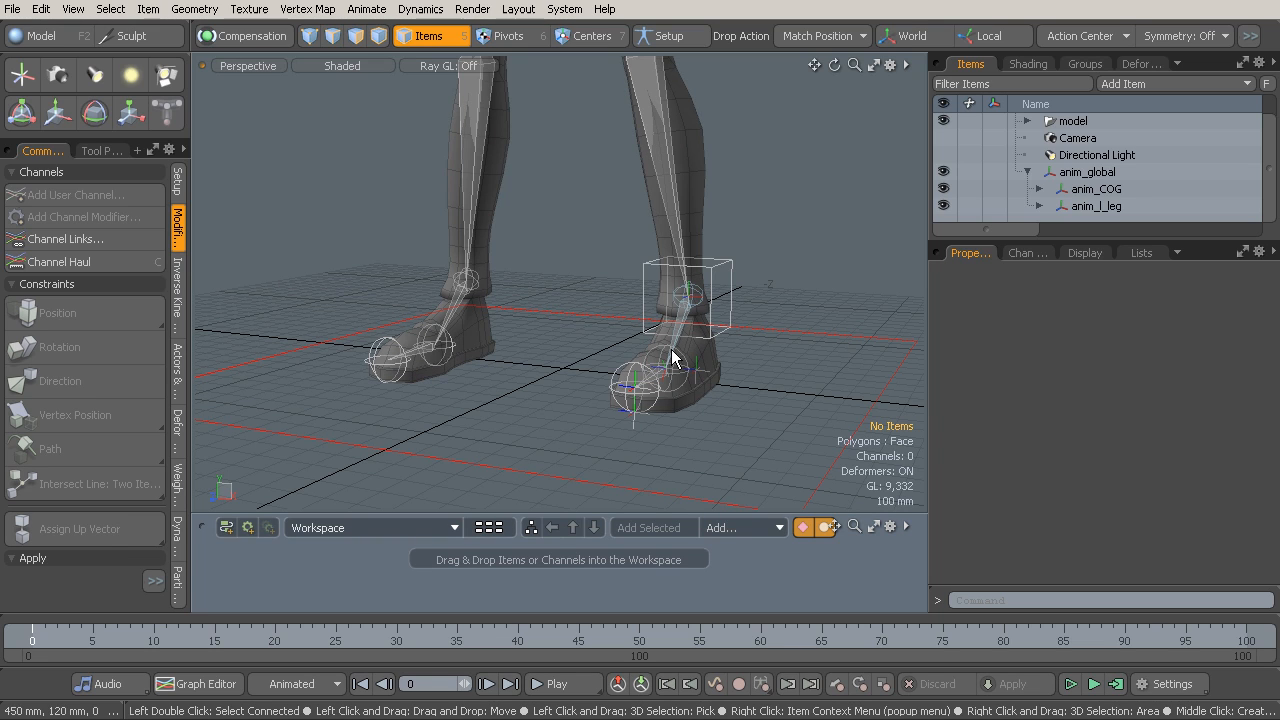
Add draw options to the left leg controller anim_l_leg and set its wireframe to a User colour of blue (0.0, 0.0, 1.0)
left_click_drag(672, 357, 659, 341, "alt")
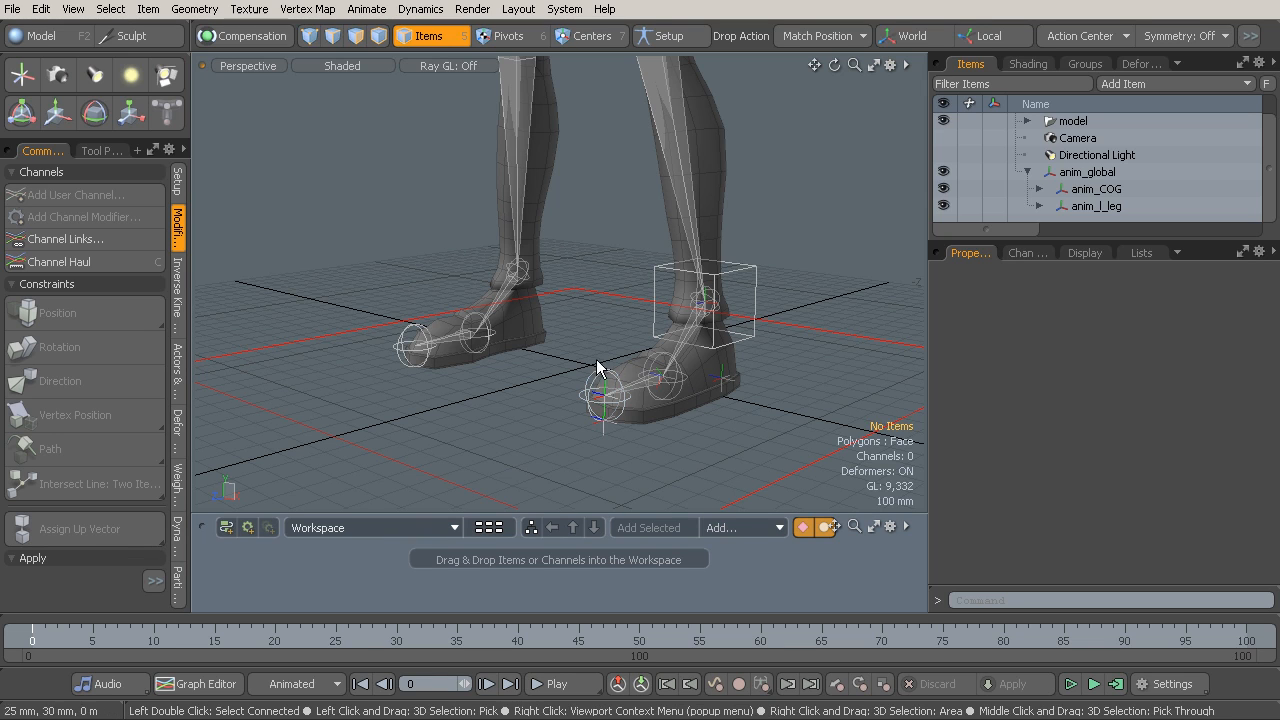
left_click(661, 269)
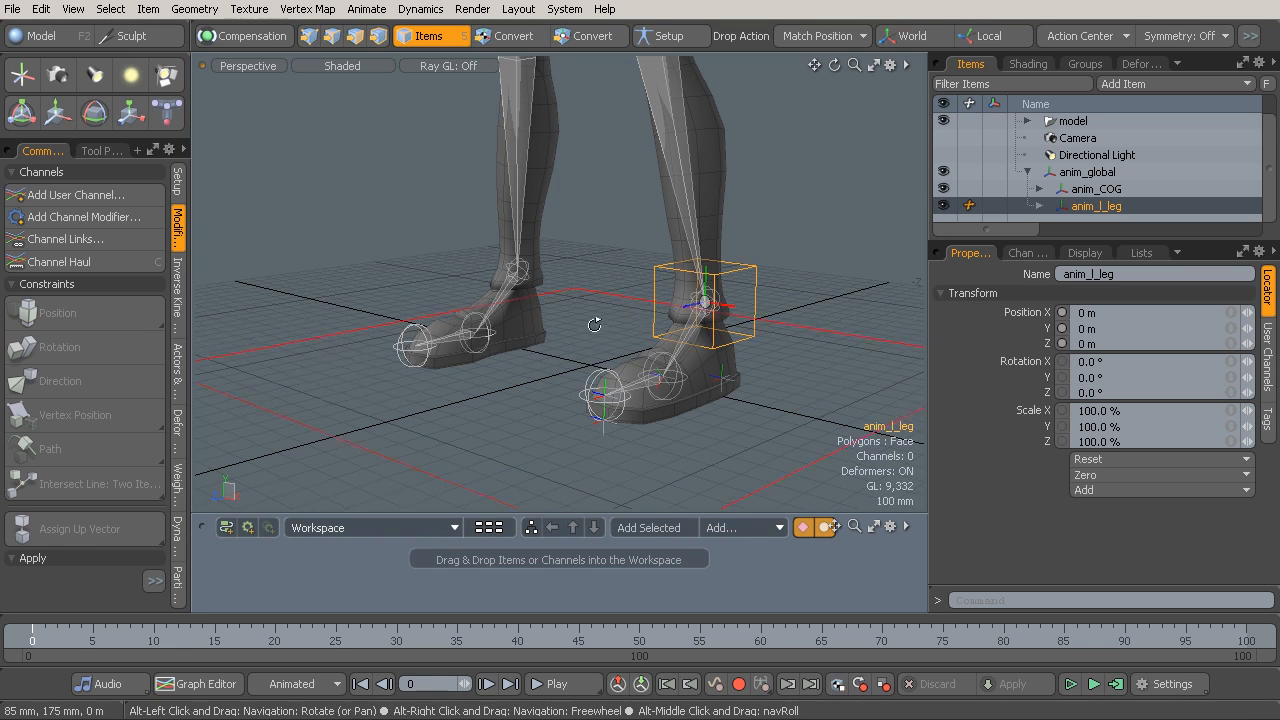
left_click_drag(606, 321, 671, 299, "alt")
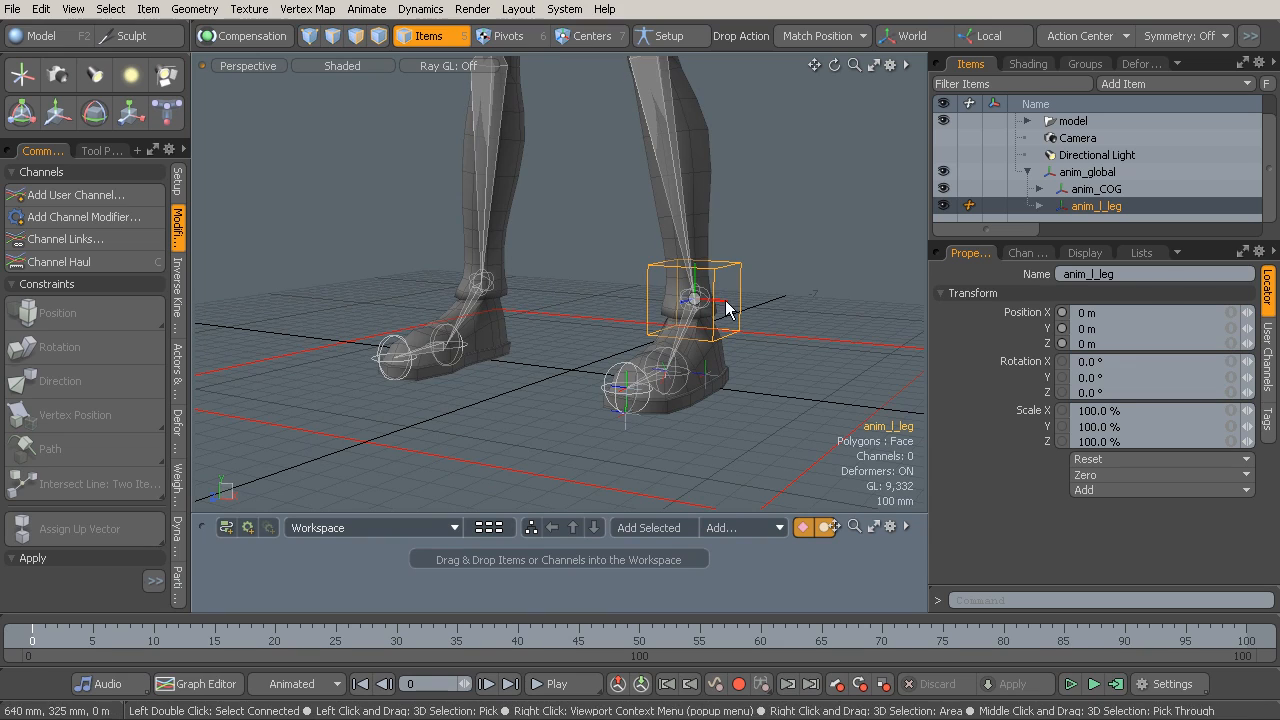
left_click(1085, 253)
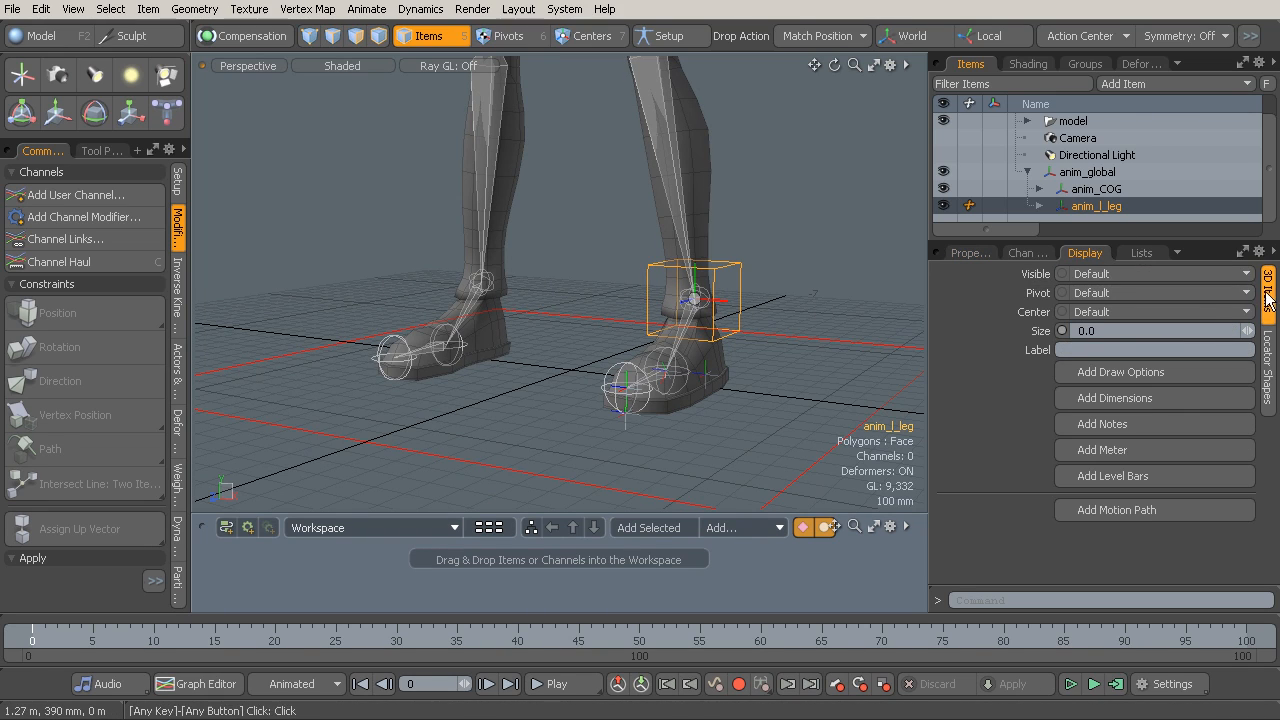
left_click(1135, 372)
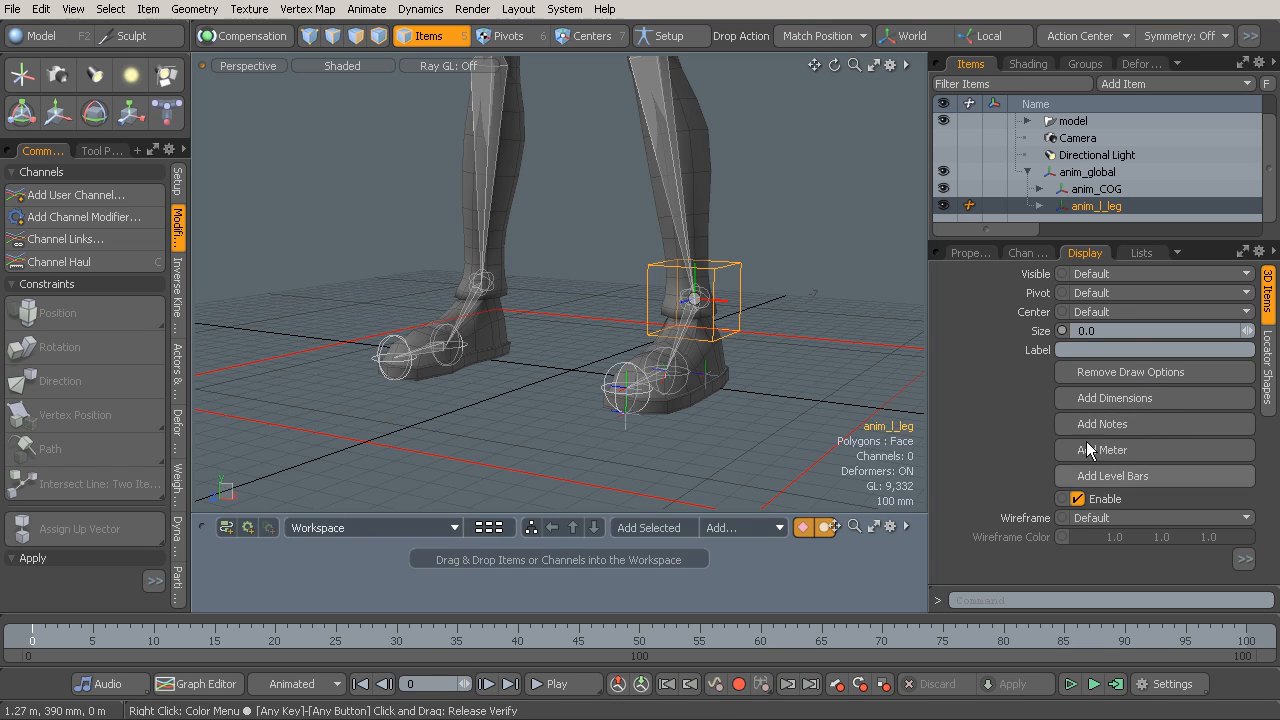
left_click(1095, 518)
left_click(1087, 537)
left_click_drag(1112, 545, 1163, 541)
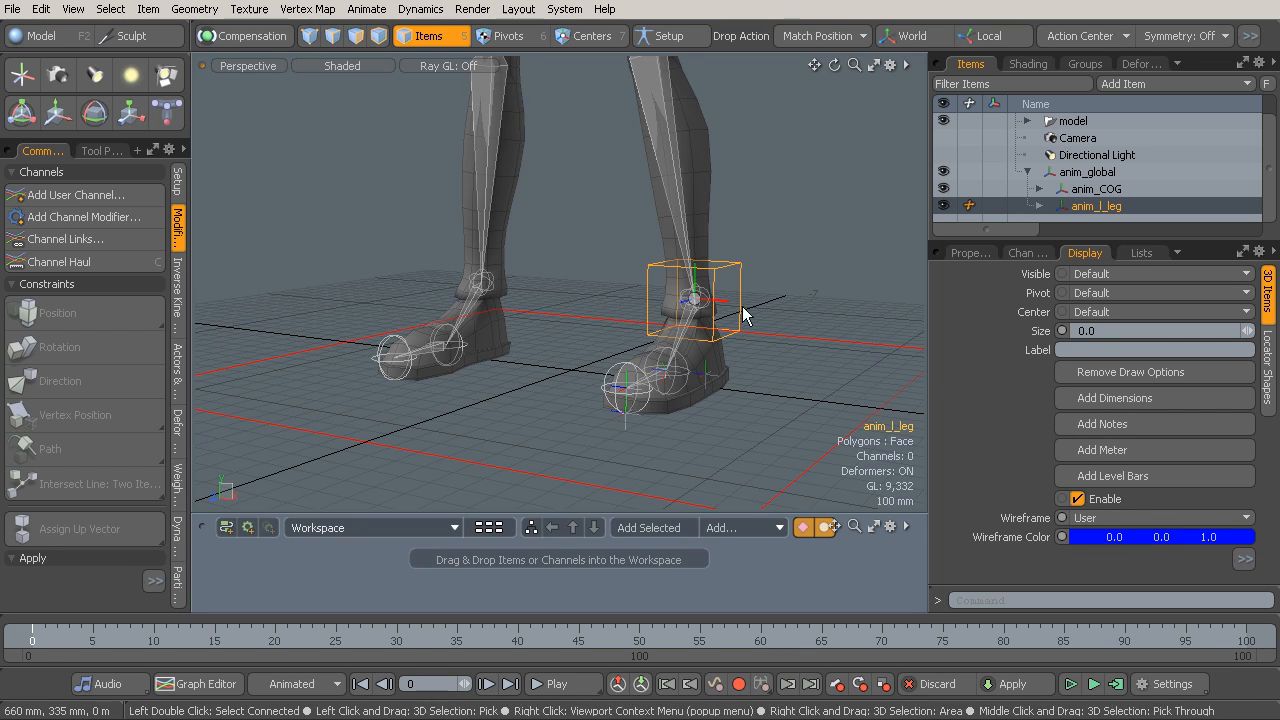
Add the anim_l_leg controller to the controls group, leaving the group deselected
left_click_drag(711, 323, 743, 329, "alt")
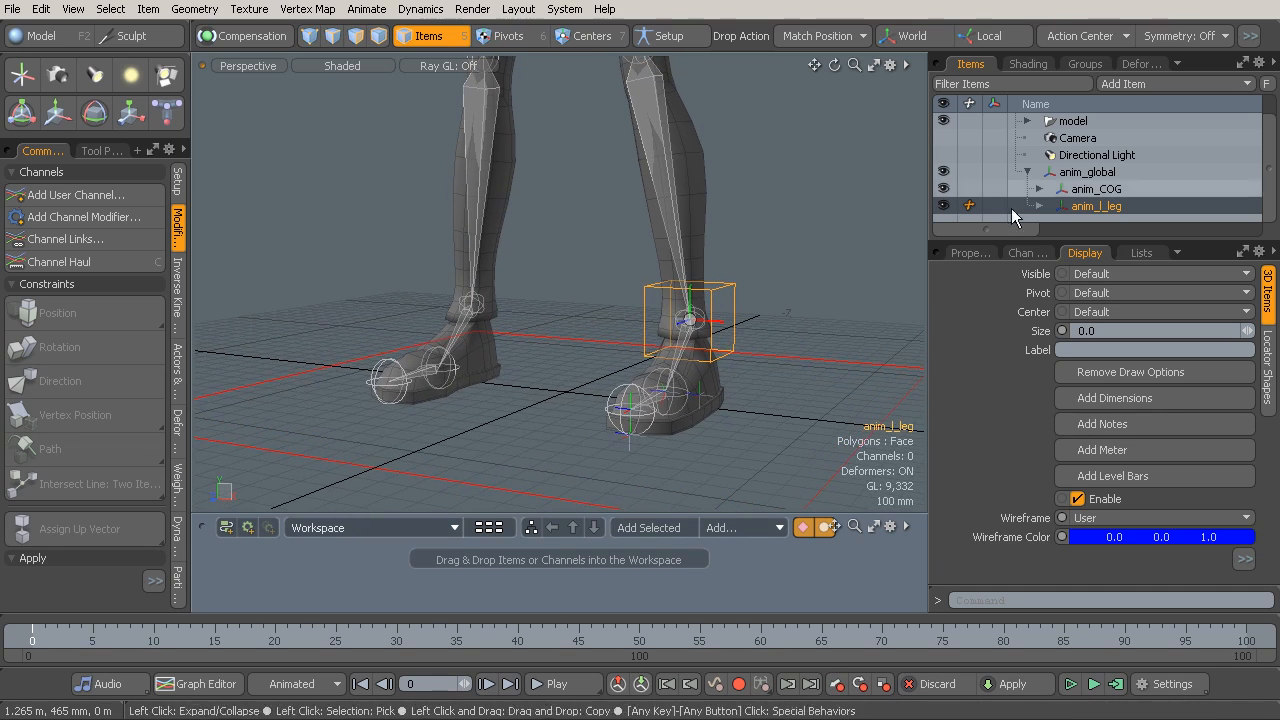
left_click(1085, 63)
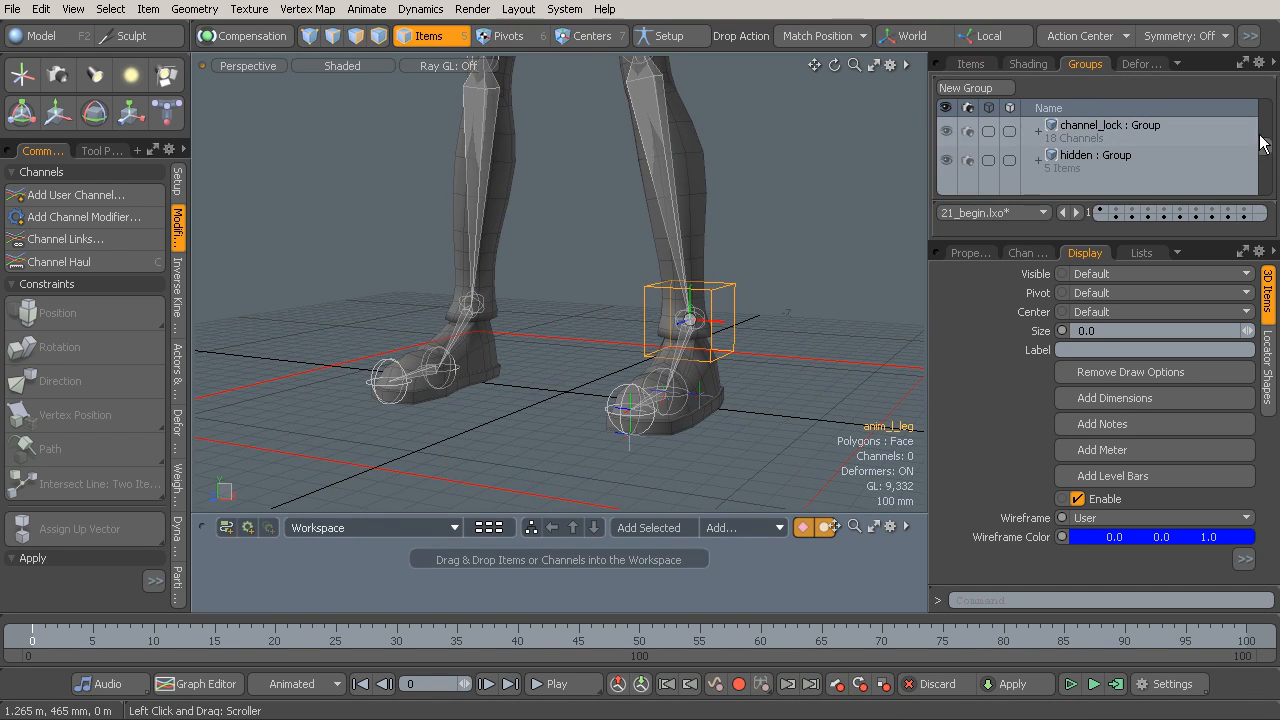
left_click_drag(1266, 146, 1272, 195)
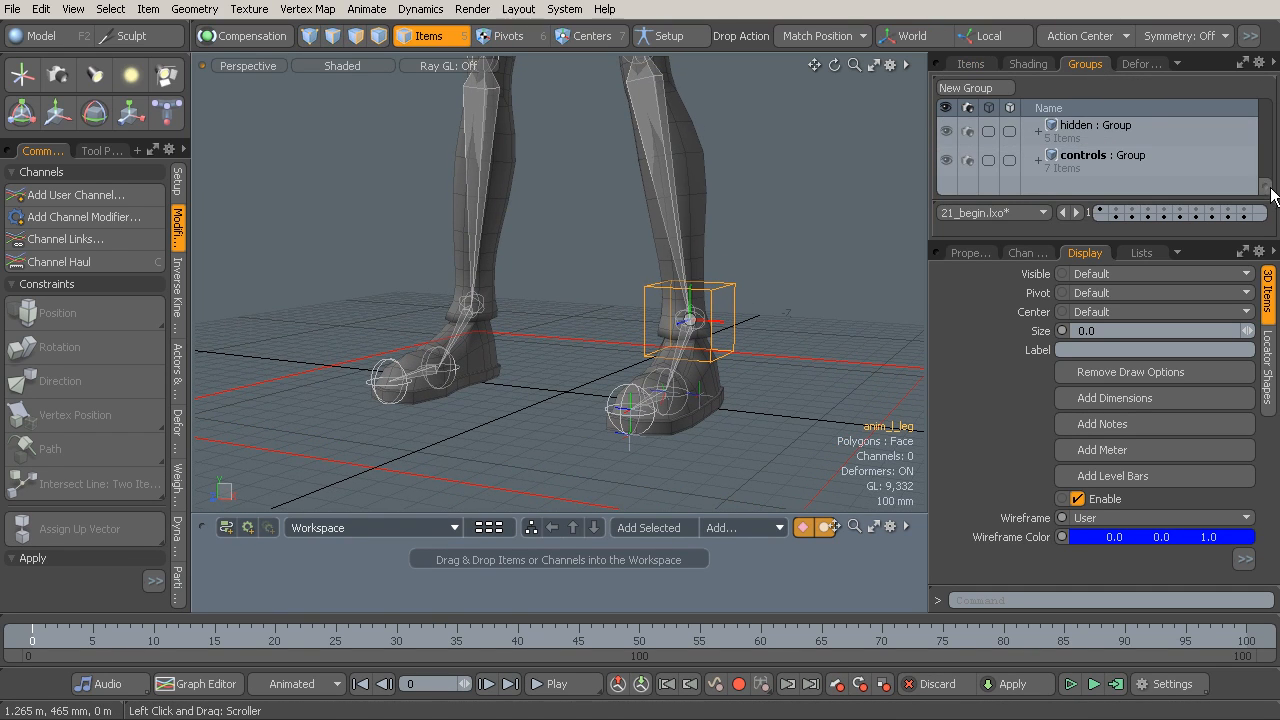
left_click(1138, 161)
right_click(1126, 160)
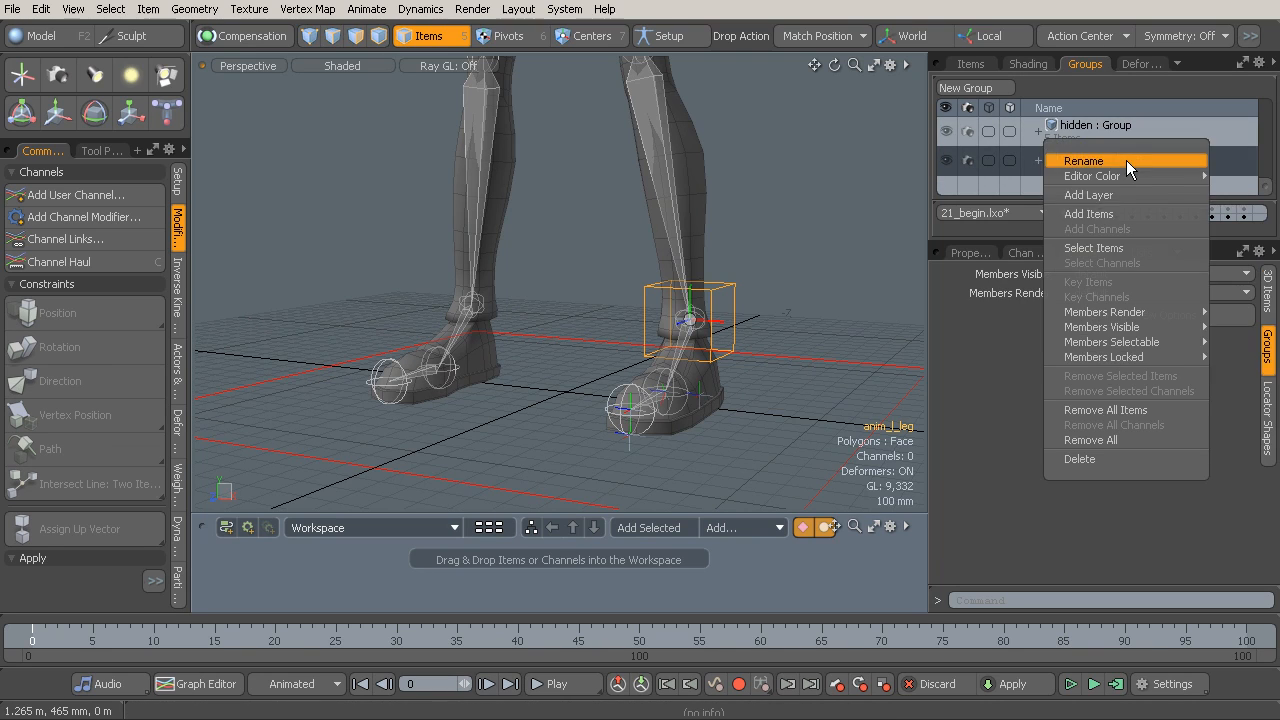
left_click(1144, 216)
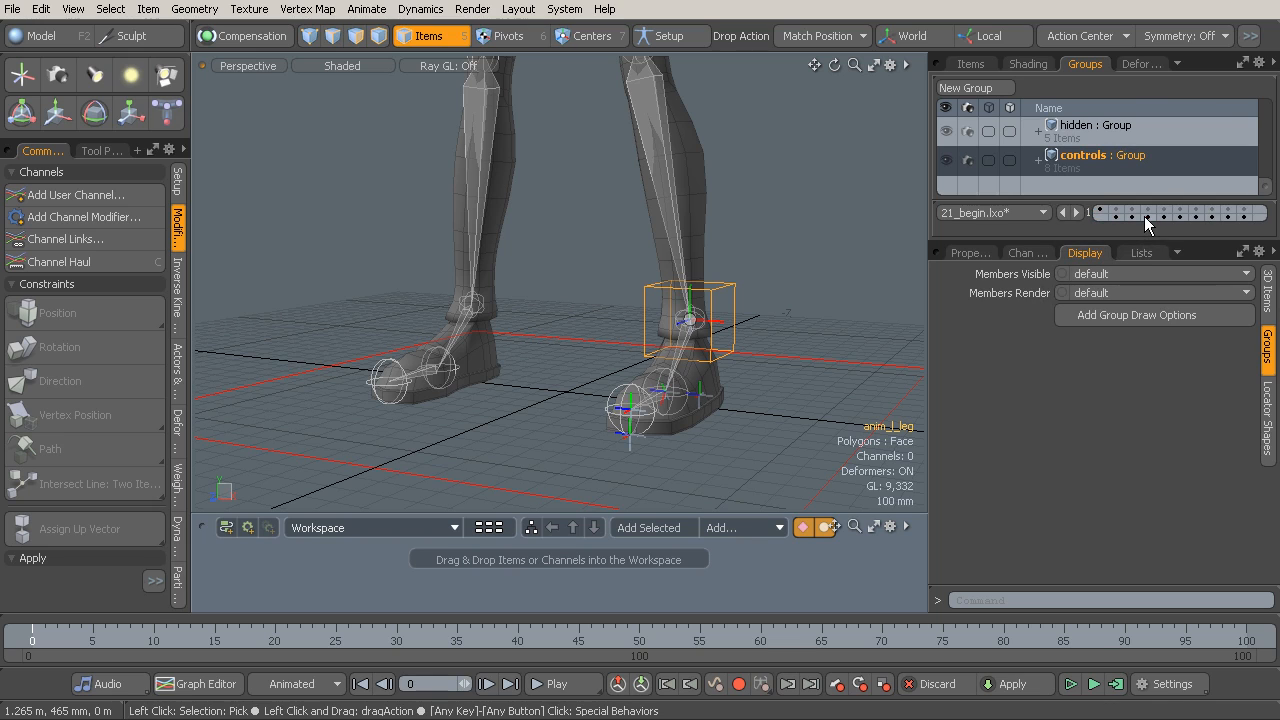
double_click(1127, 160)
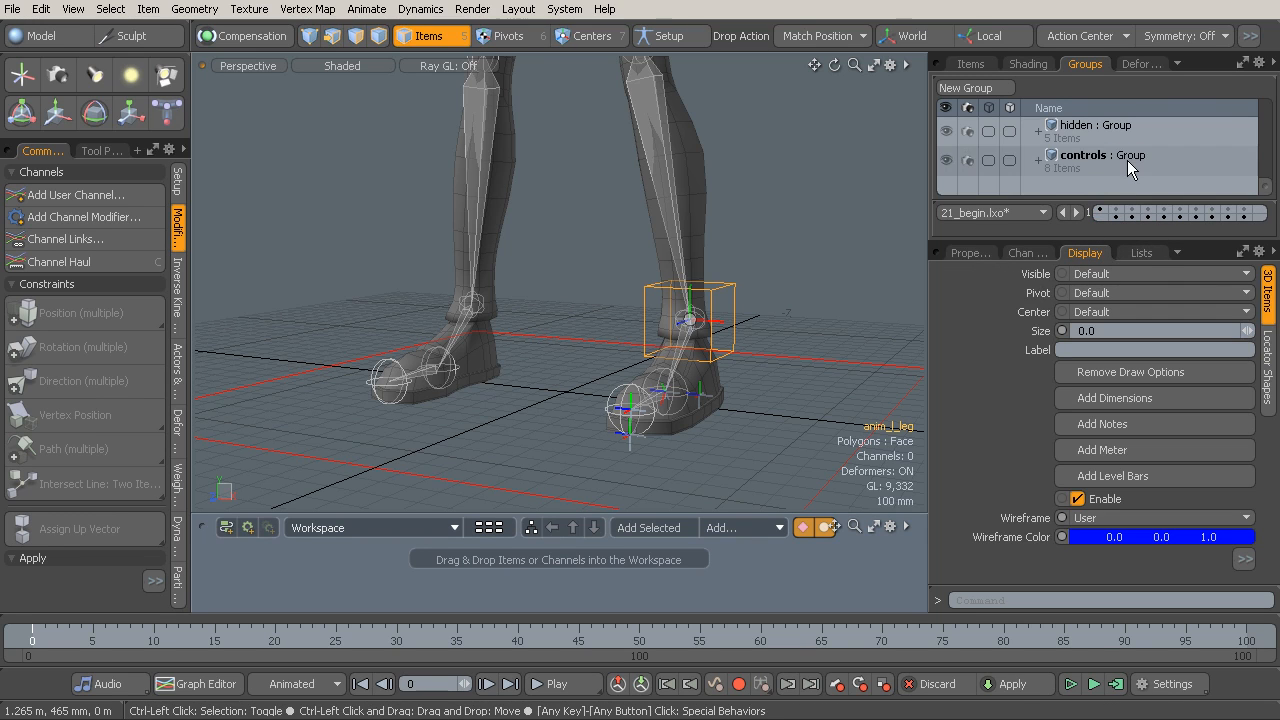
Add the X, Y and Z scale channels of anim_l_leg to the channel_lock group
left_click(967, 253)
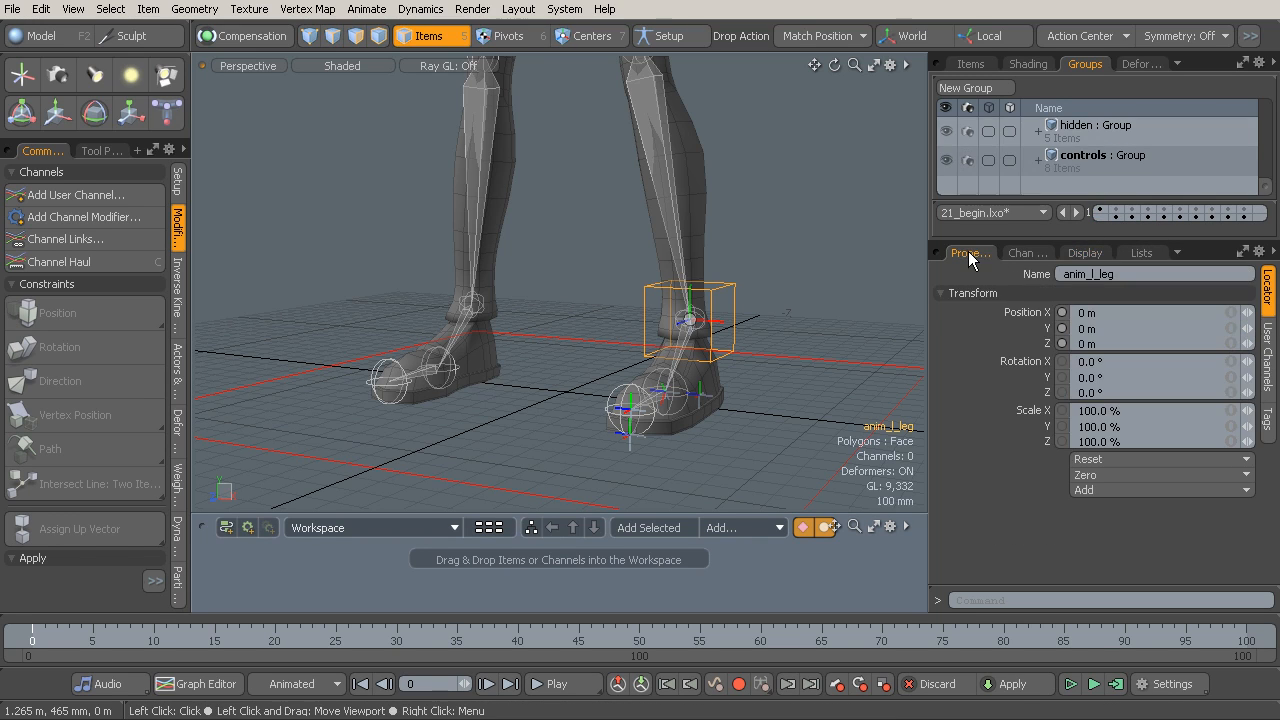
double_click(1038, 412)
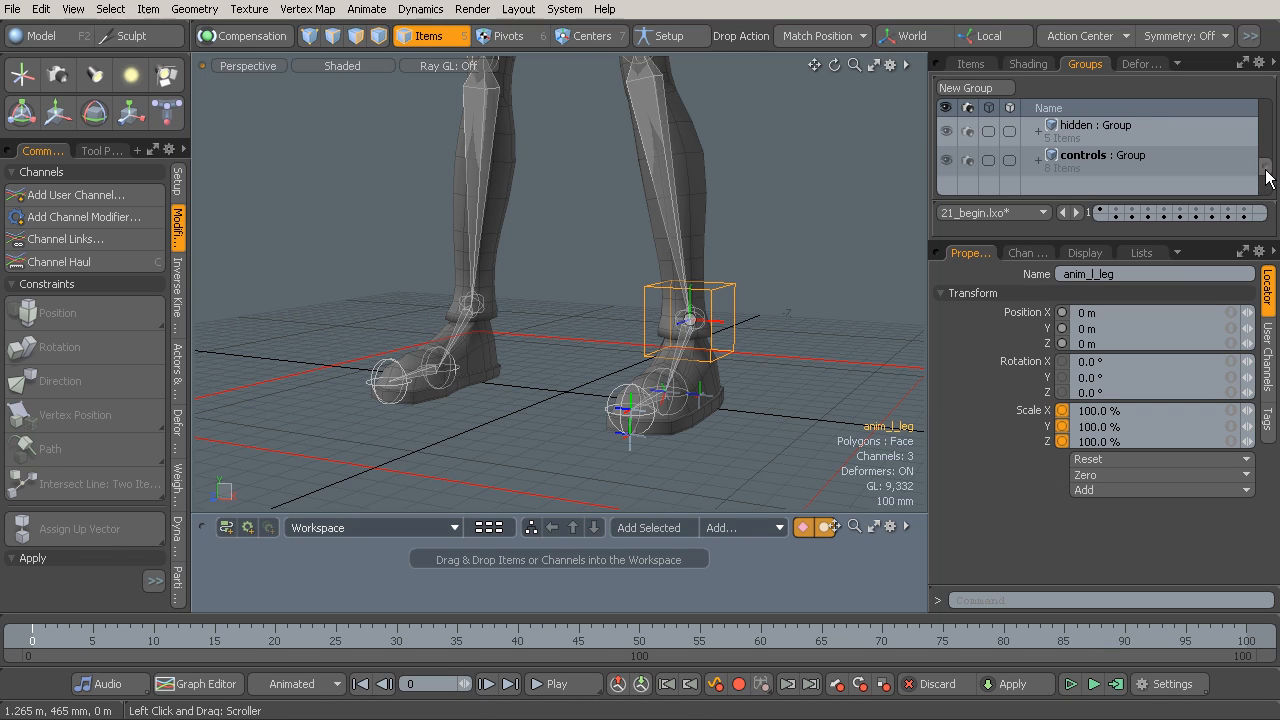
left_click_drag(1265, 185, 1265, 150)
left_click(1154, 125)
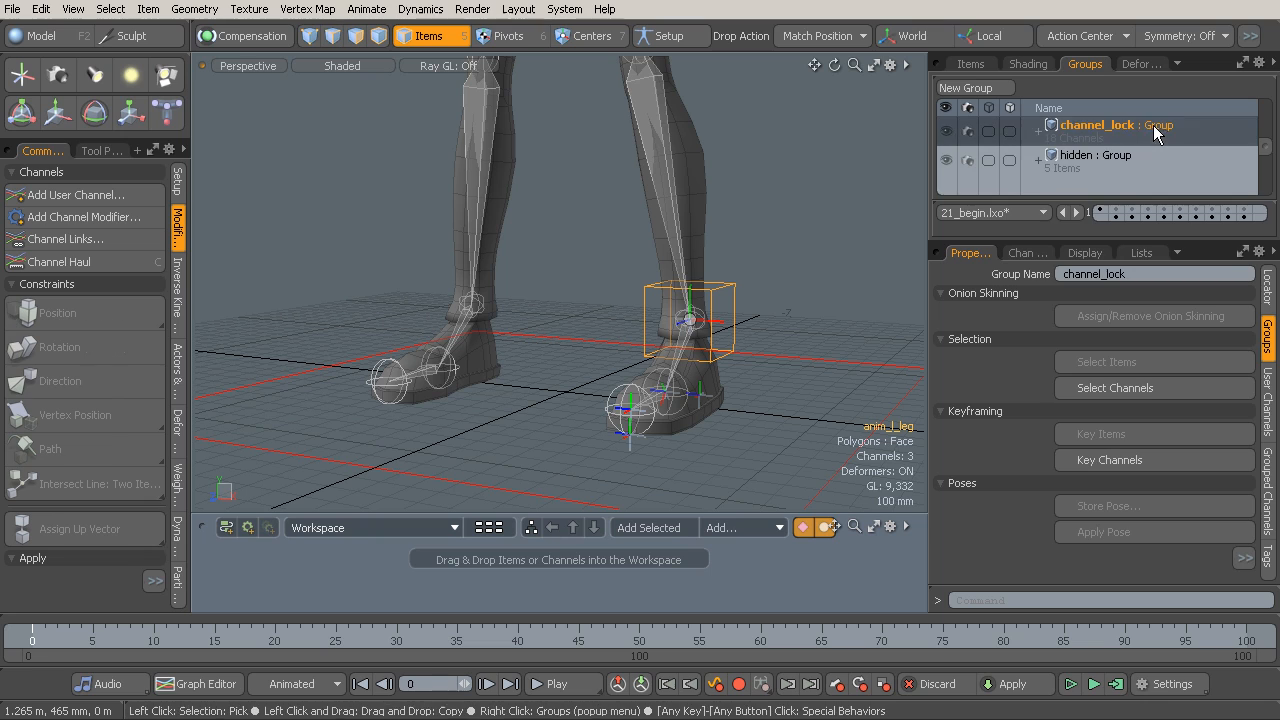
right_click(1128, 130)
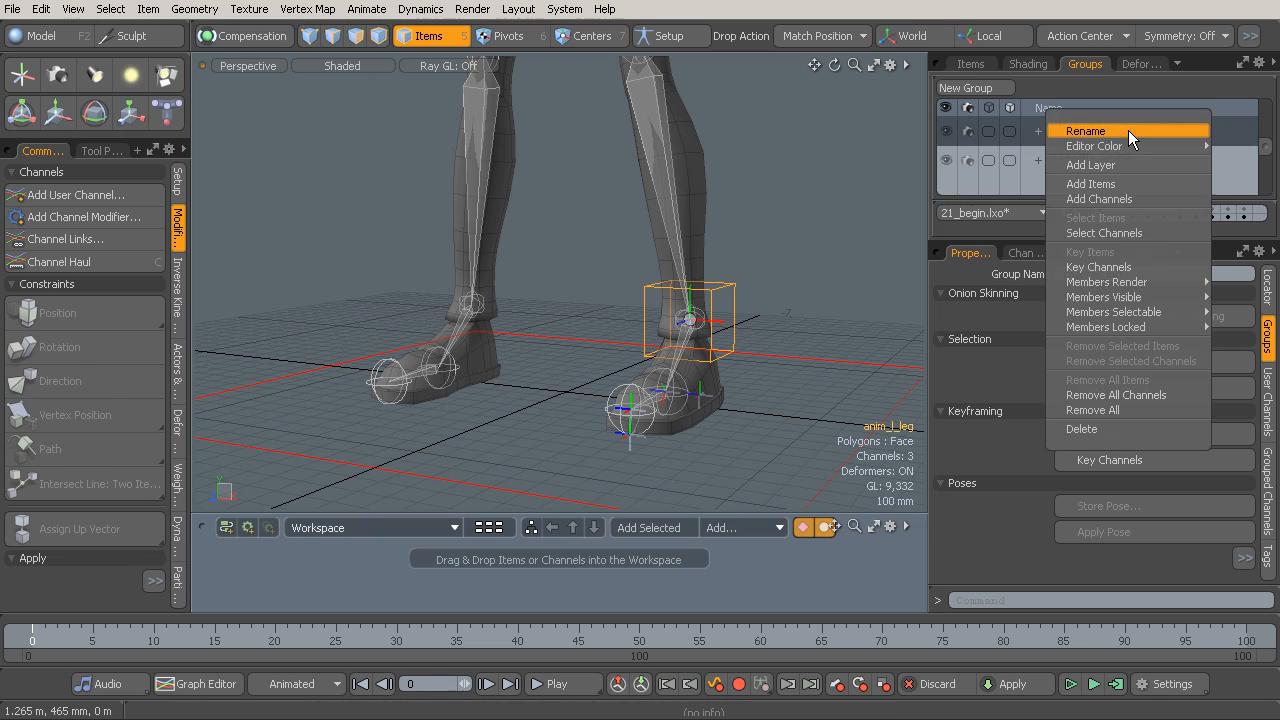
left_click(1138, 198)
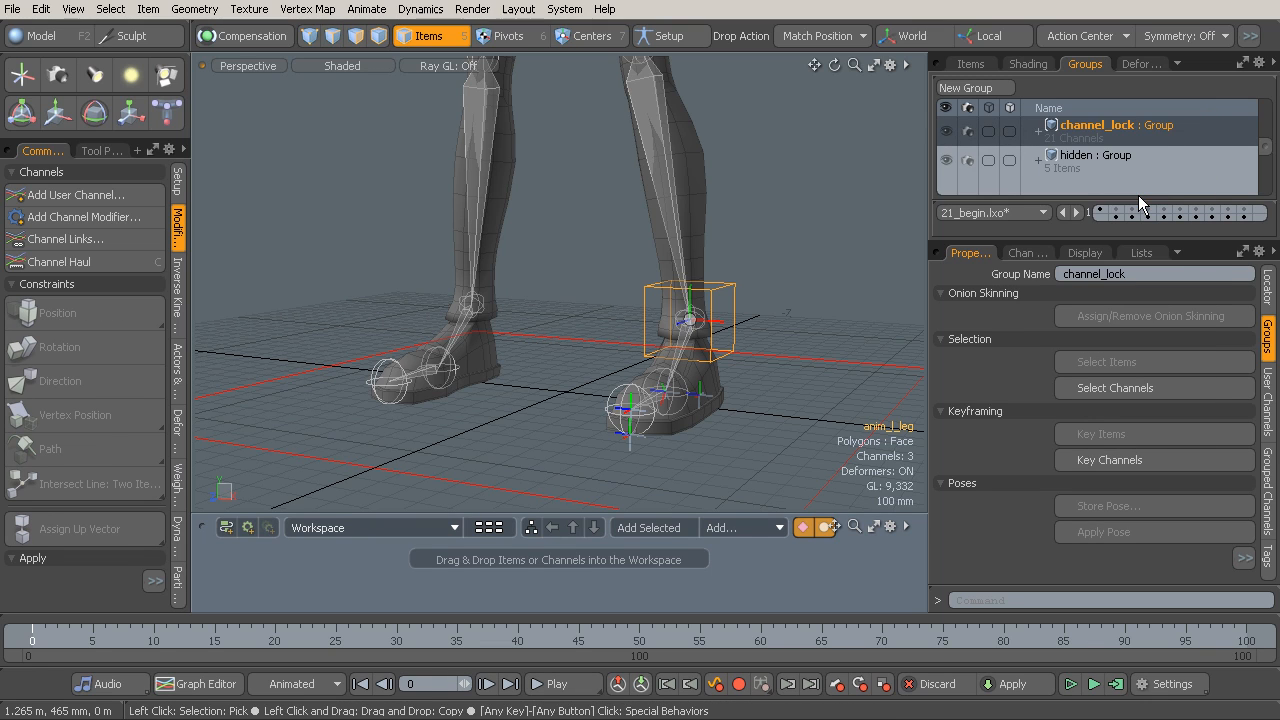
Add the four locators at the left foot's heel, ball and toe to the hidden group
left_click_drag(786, 313, 739, 343, "alt")
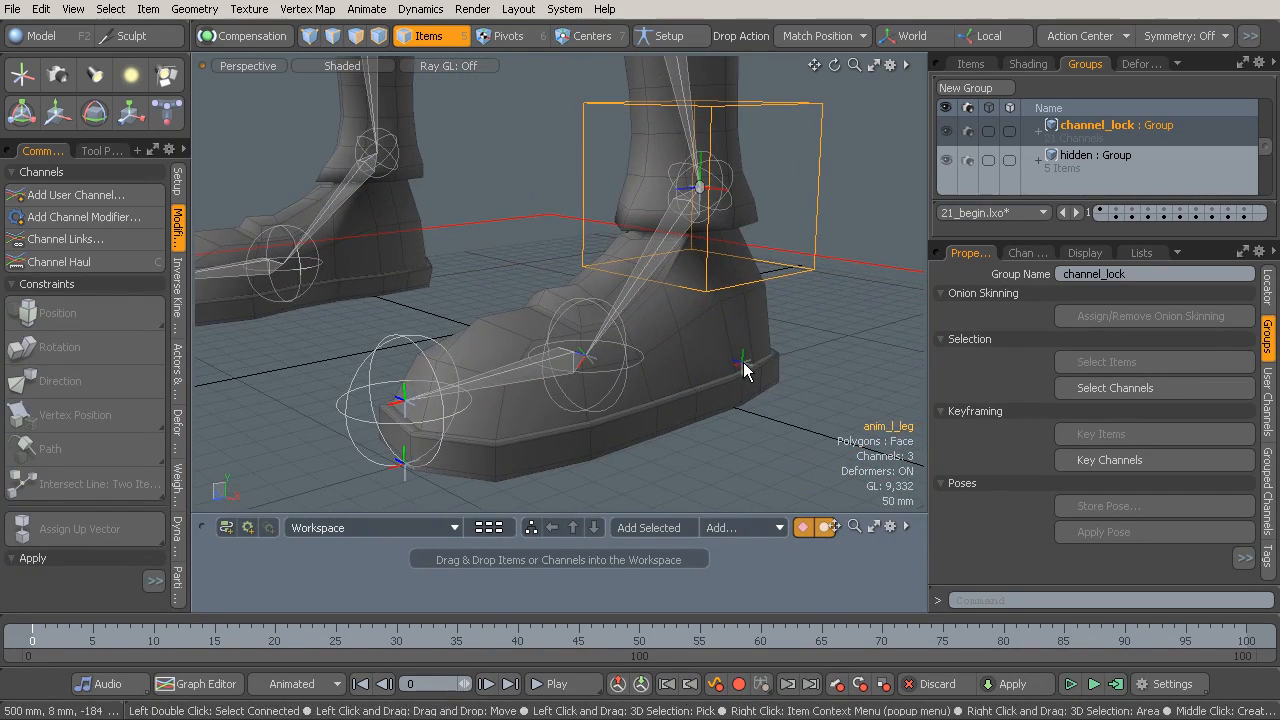
left_click(745, 370)
left_click(598, 366, "shift")
left_click(394, 405, "shift")
left_click(405, 464, "shift")
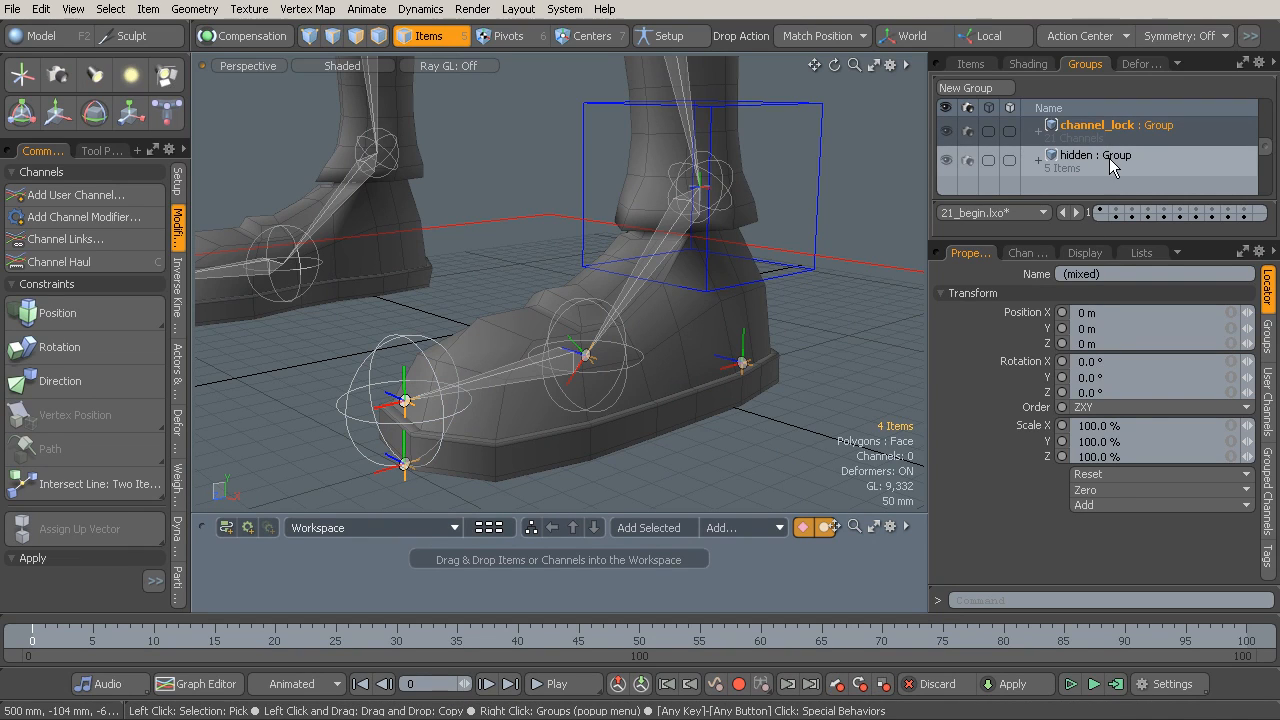
left_click(1107, 132, "ctrl")
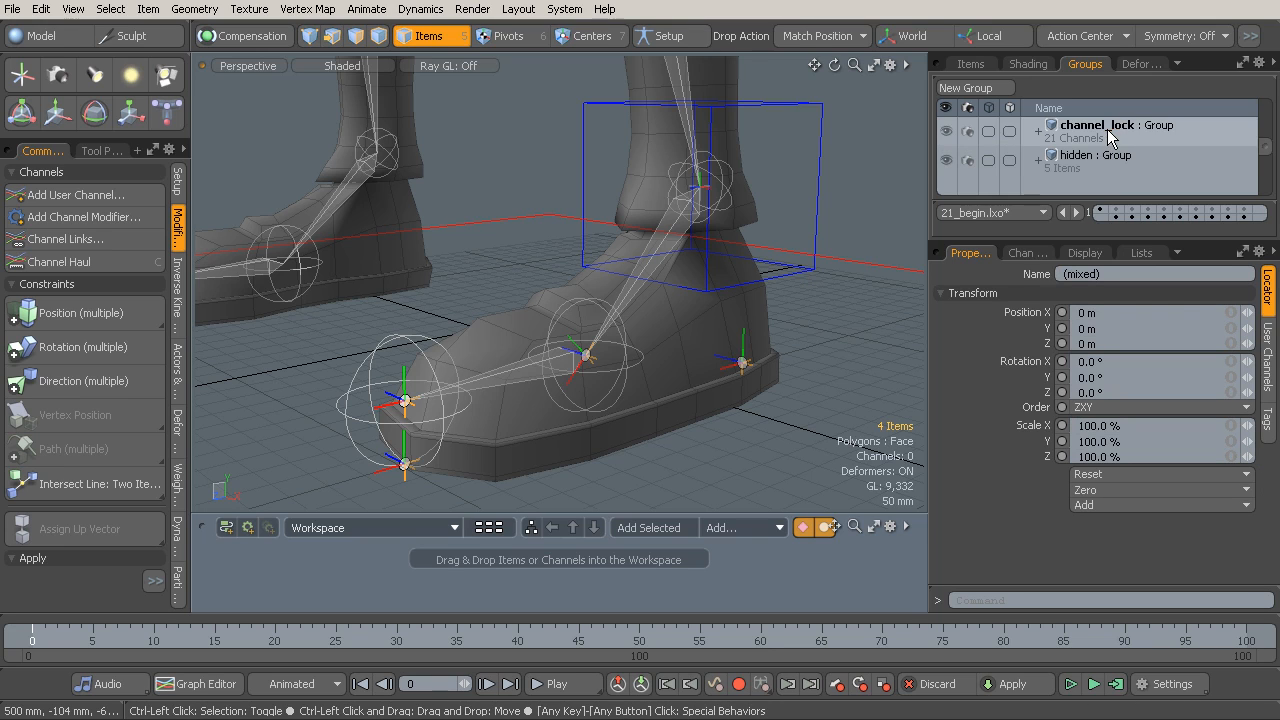
left_click(1096, 155)
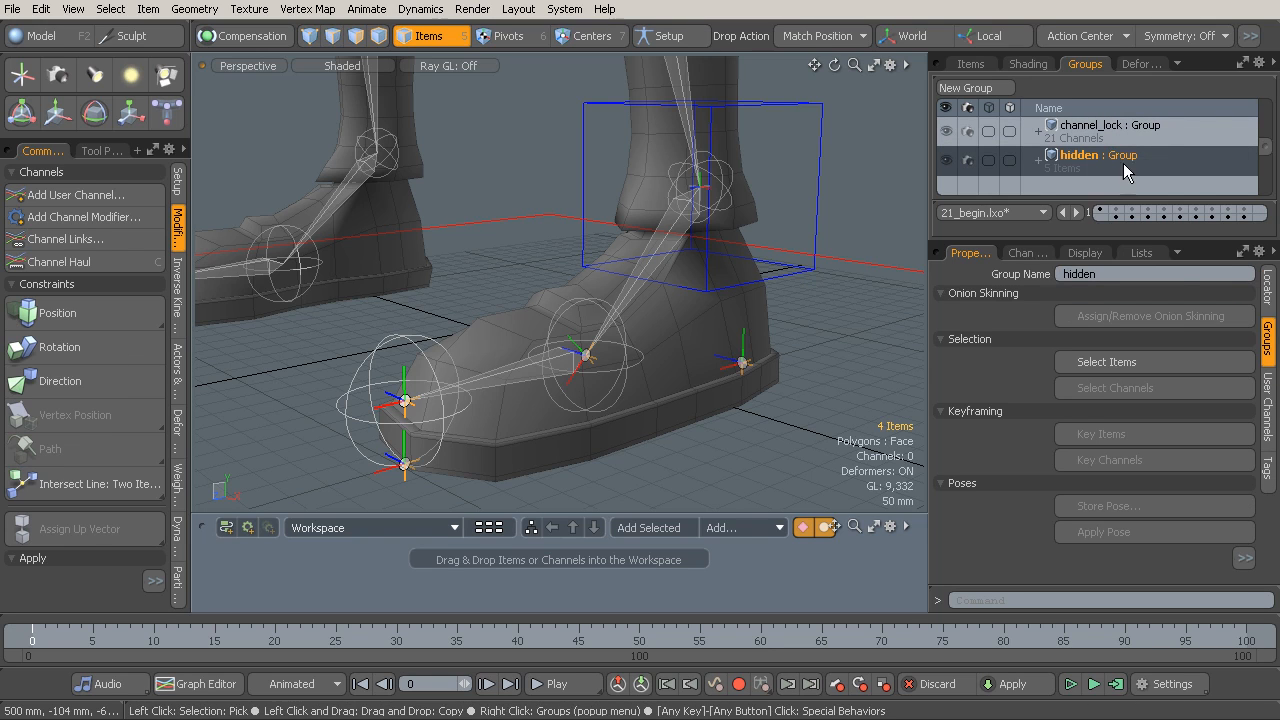
right_click(1102, 160)
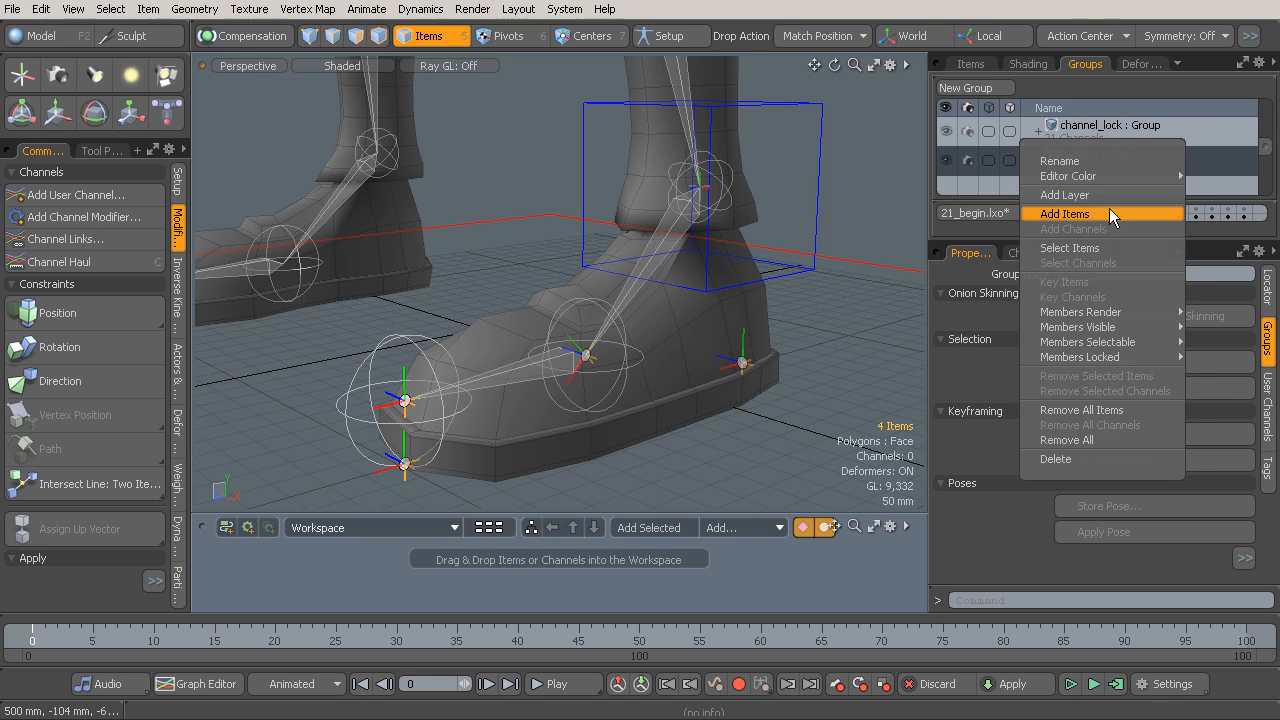
left_click(1109, 208)
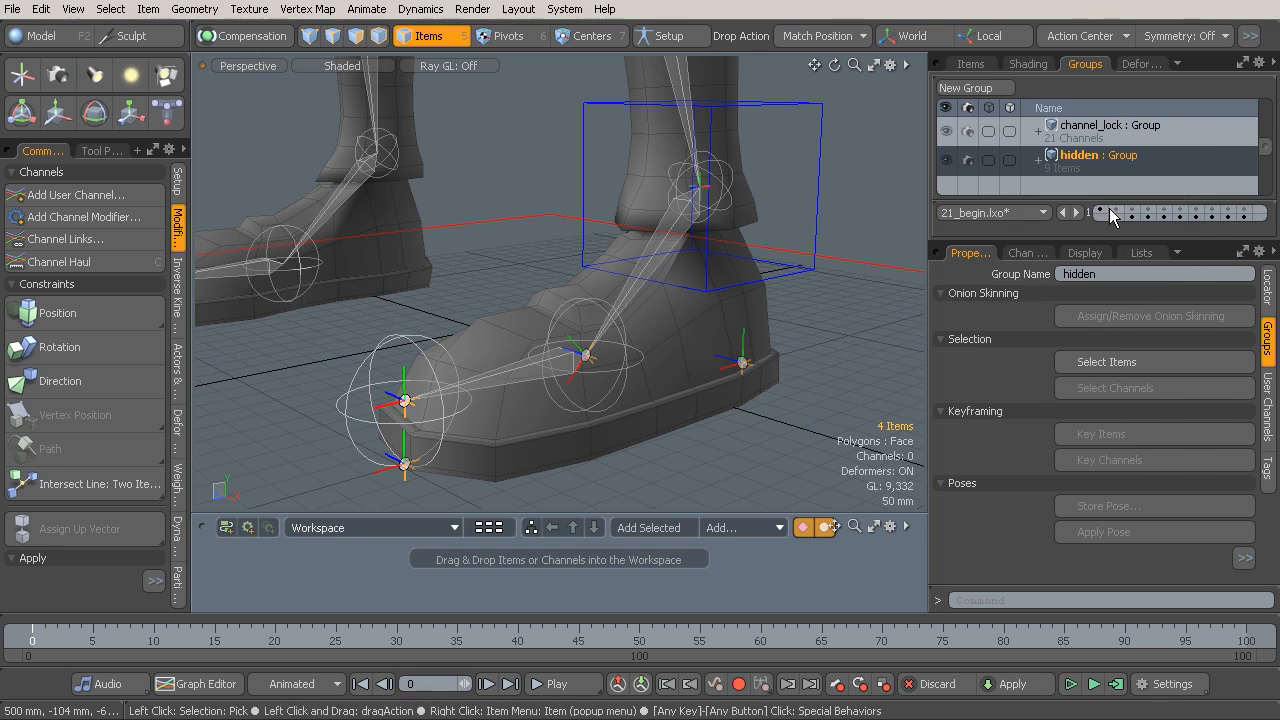
Start a new user channel on the anim_l_leg controller with username and channel name FootRoll and type Float
left_click(822, 188)
left_click_drag(822, 188, 730, 255, "ctrl+alt")
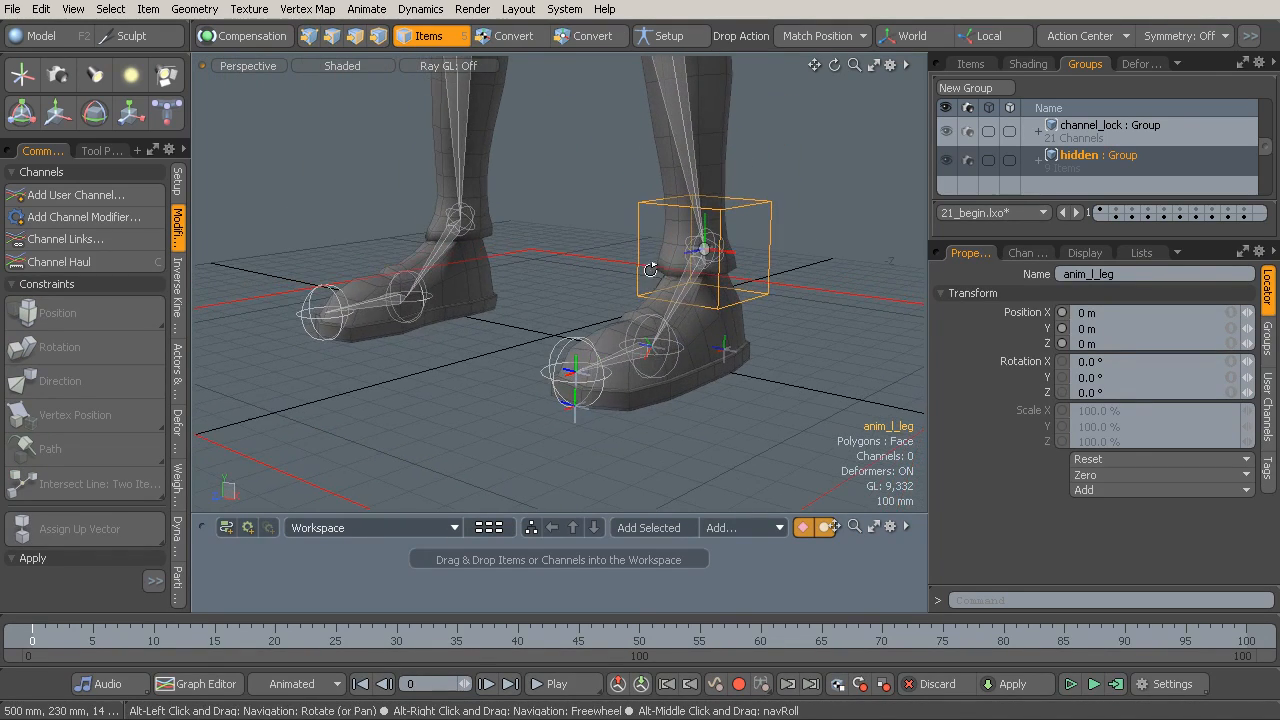
left_click_drag(705, 258, 606, 272, "alt")
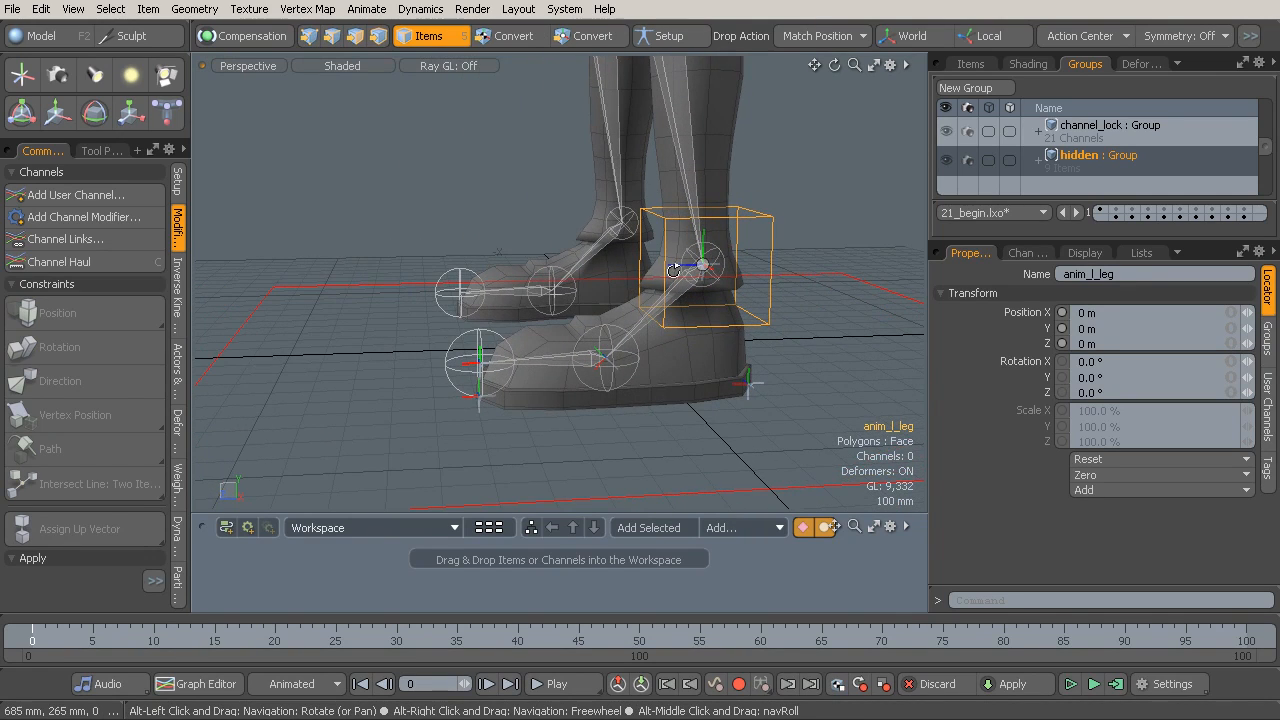
left_click_drag(716, 261, 760, 262, "alt")
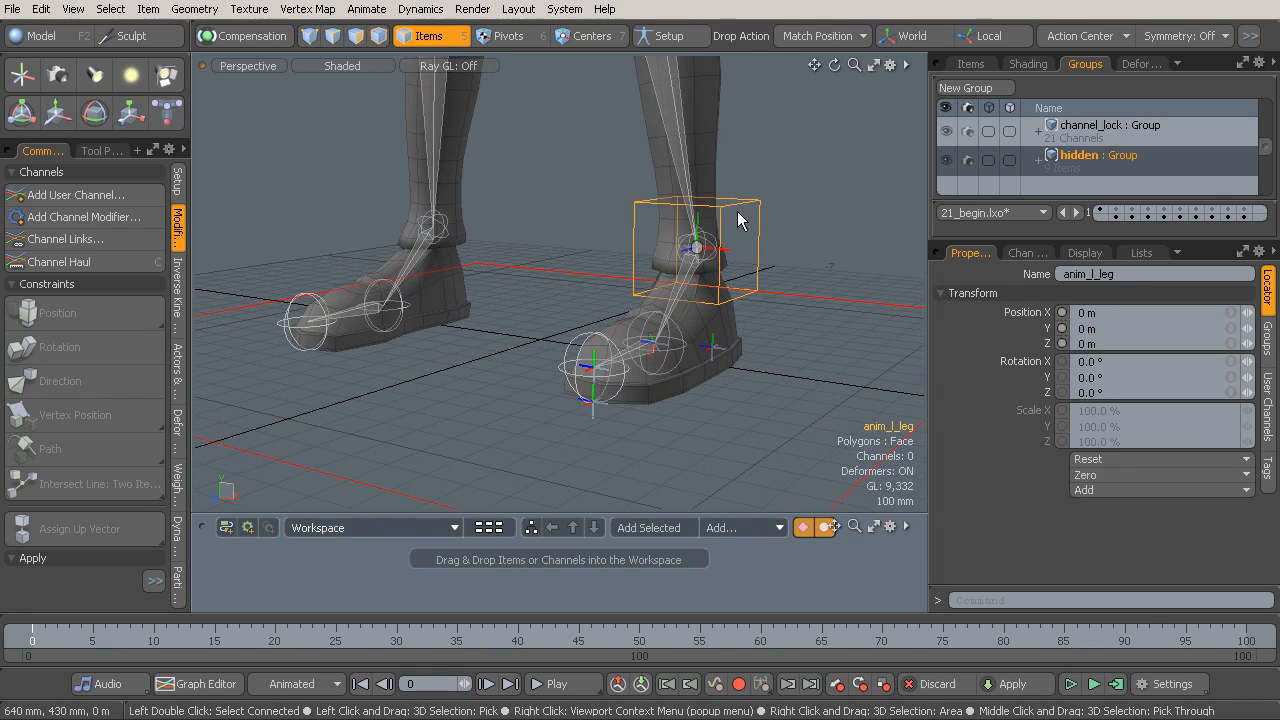
left_click(1267, 400)
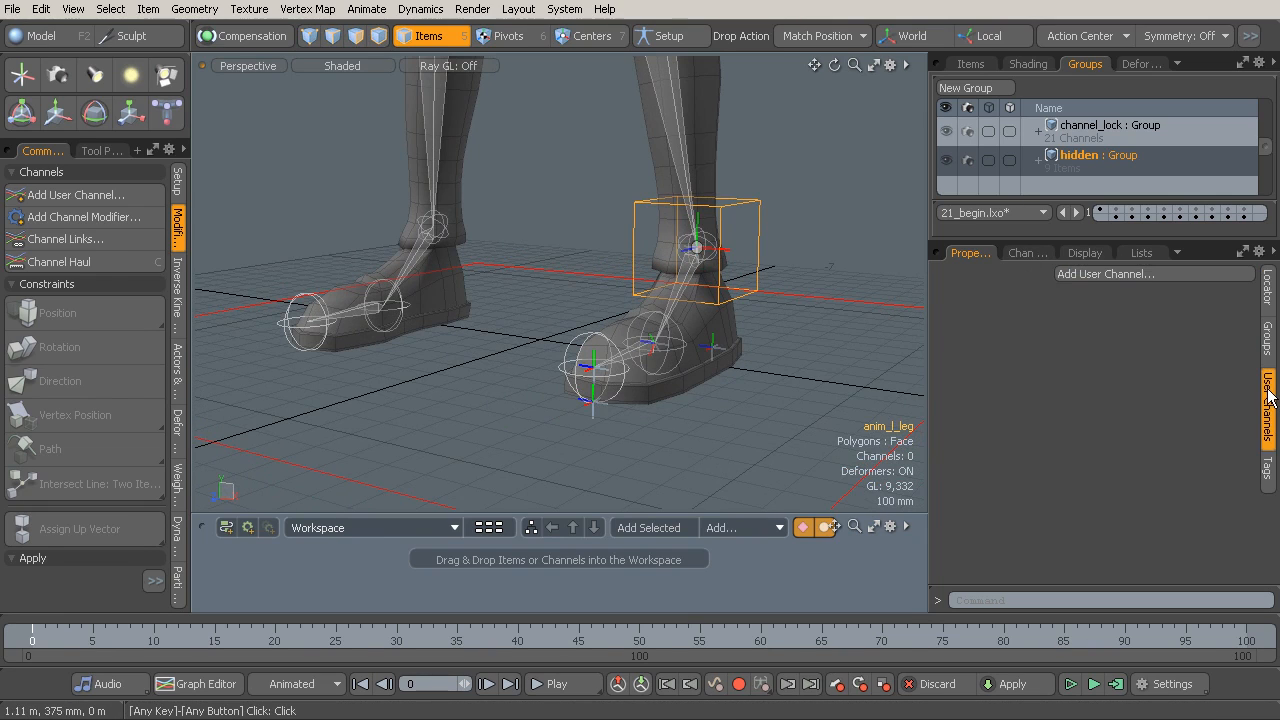
left_click(1109, 272)
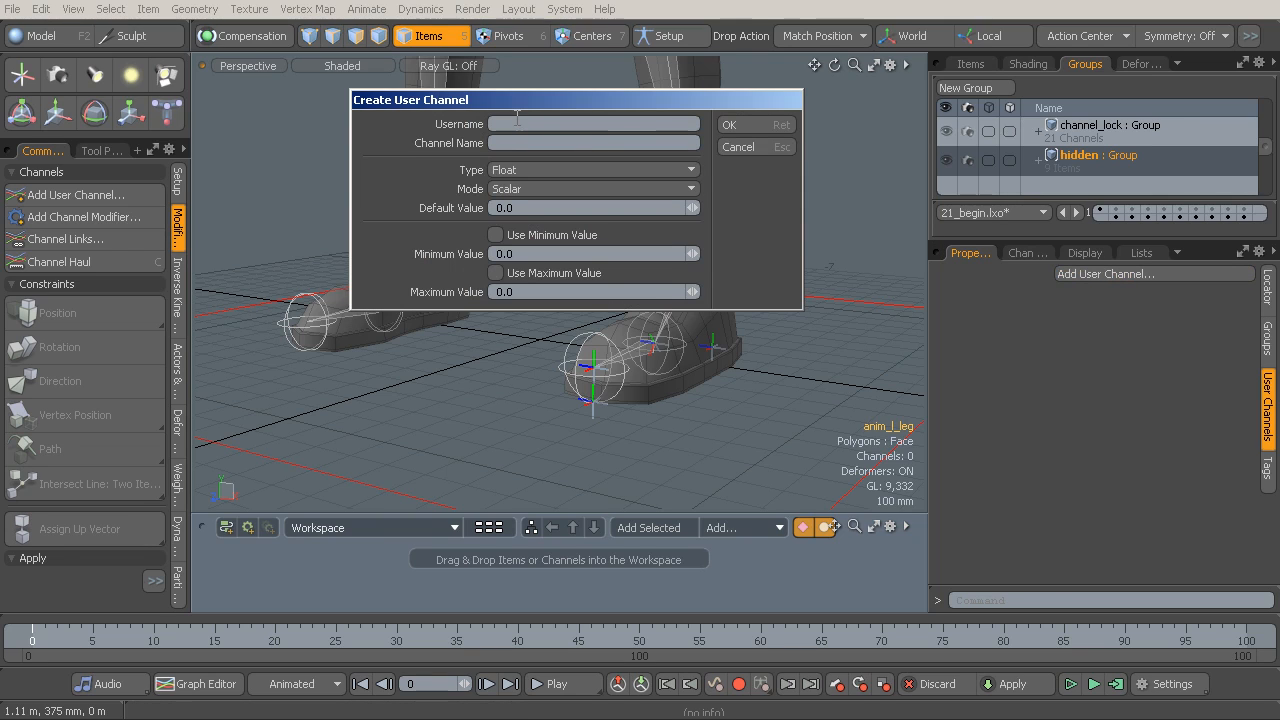
type("FootRoll")
left_click(578, 145)
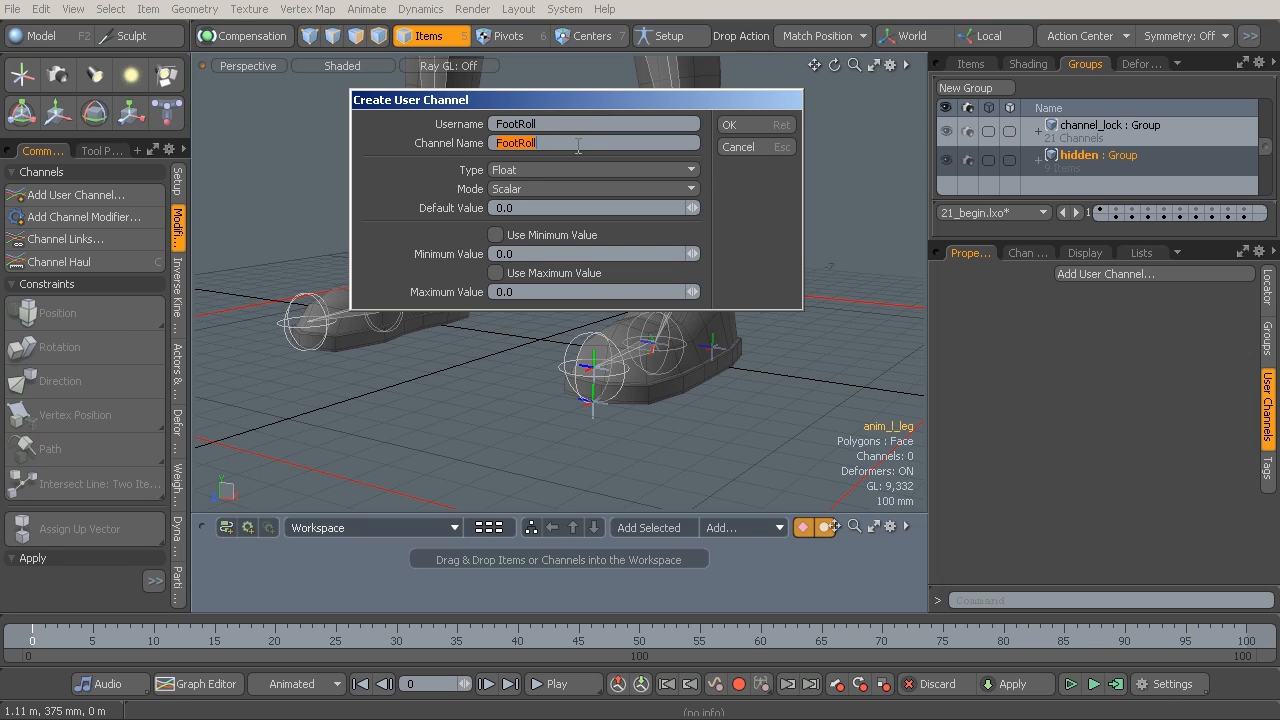
left_click(530, 172)
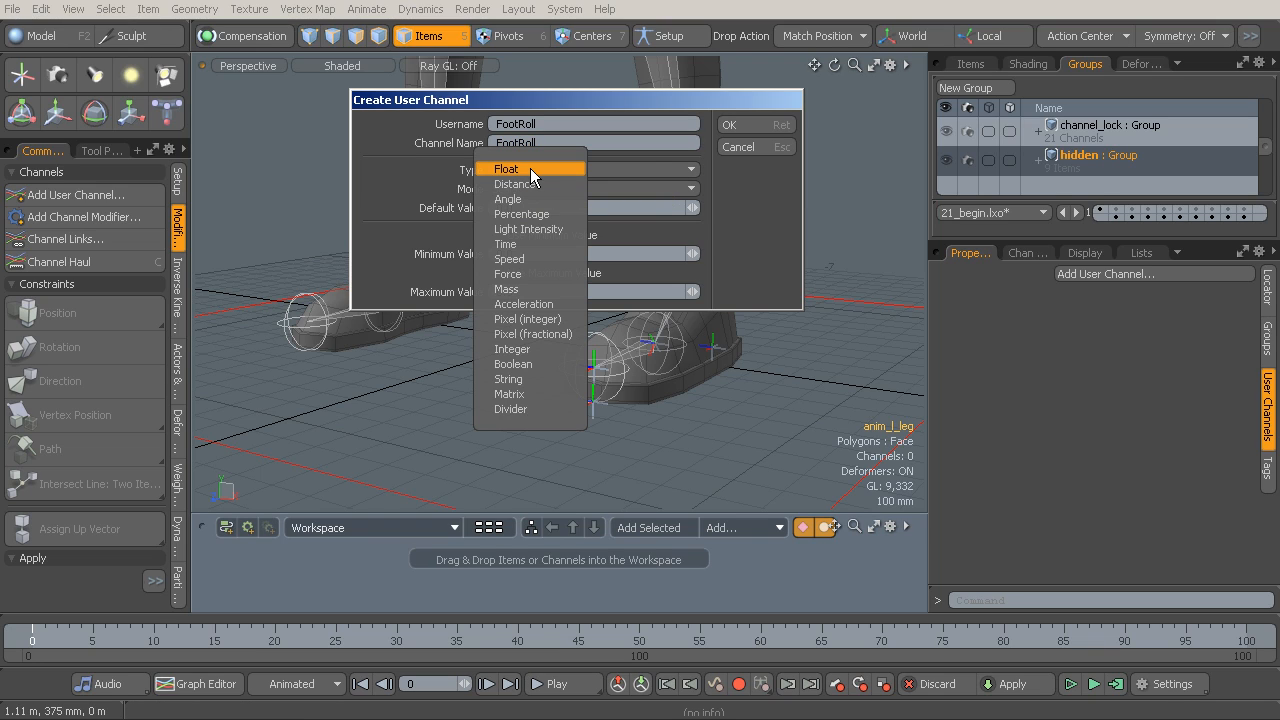
left_click(588, 95)
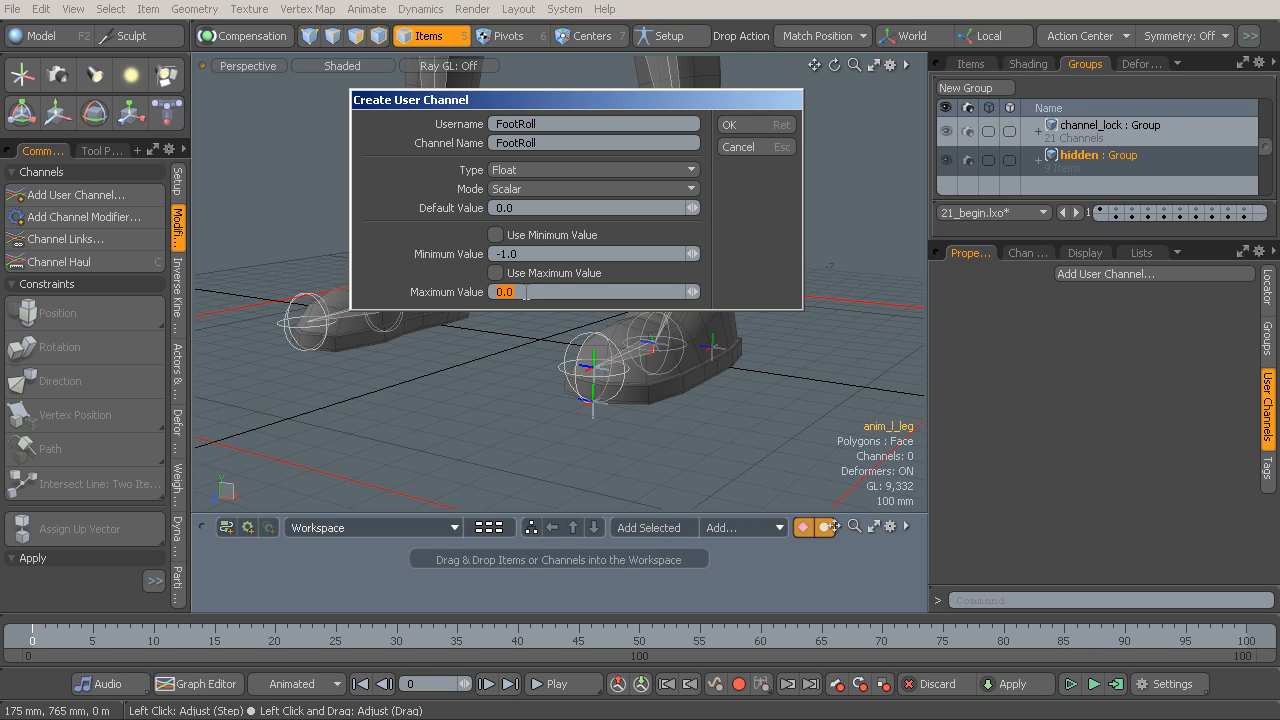
Limit the FootRoll channel to a minimum of -1.0 and a maximum of 1.0 with both limits enabled, and create it
type("1")
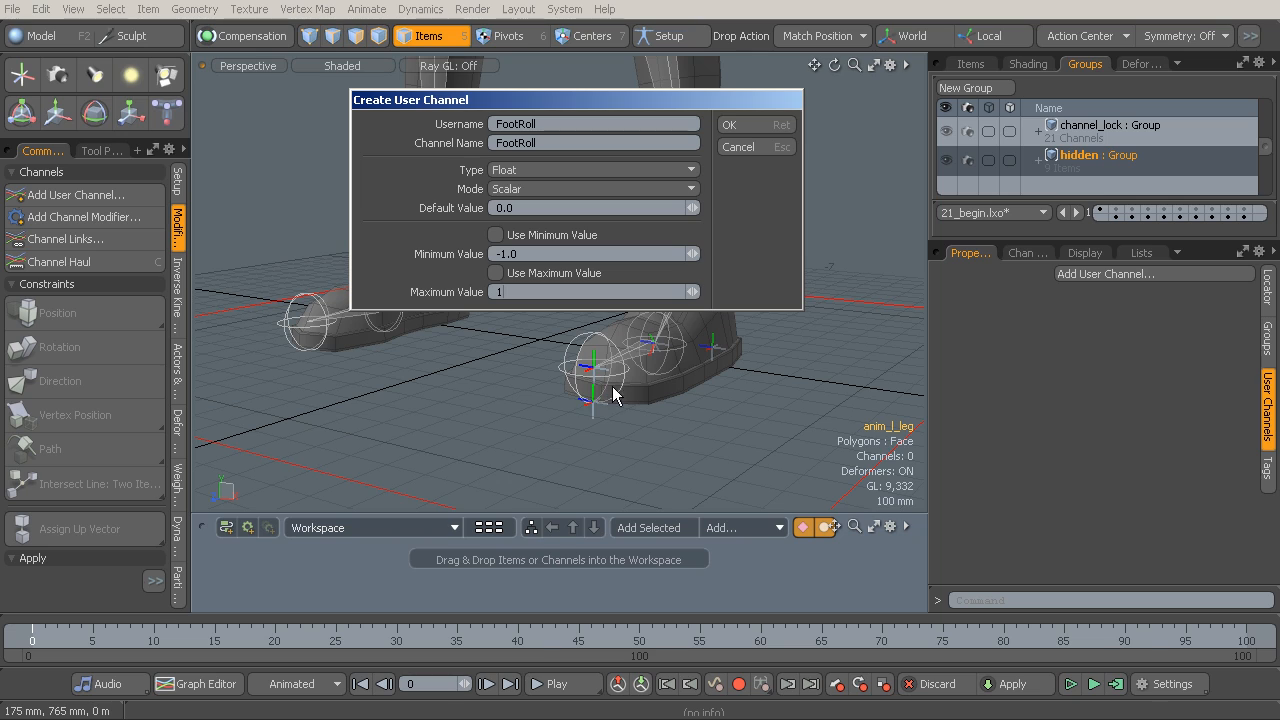
left_click(494, 273)
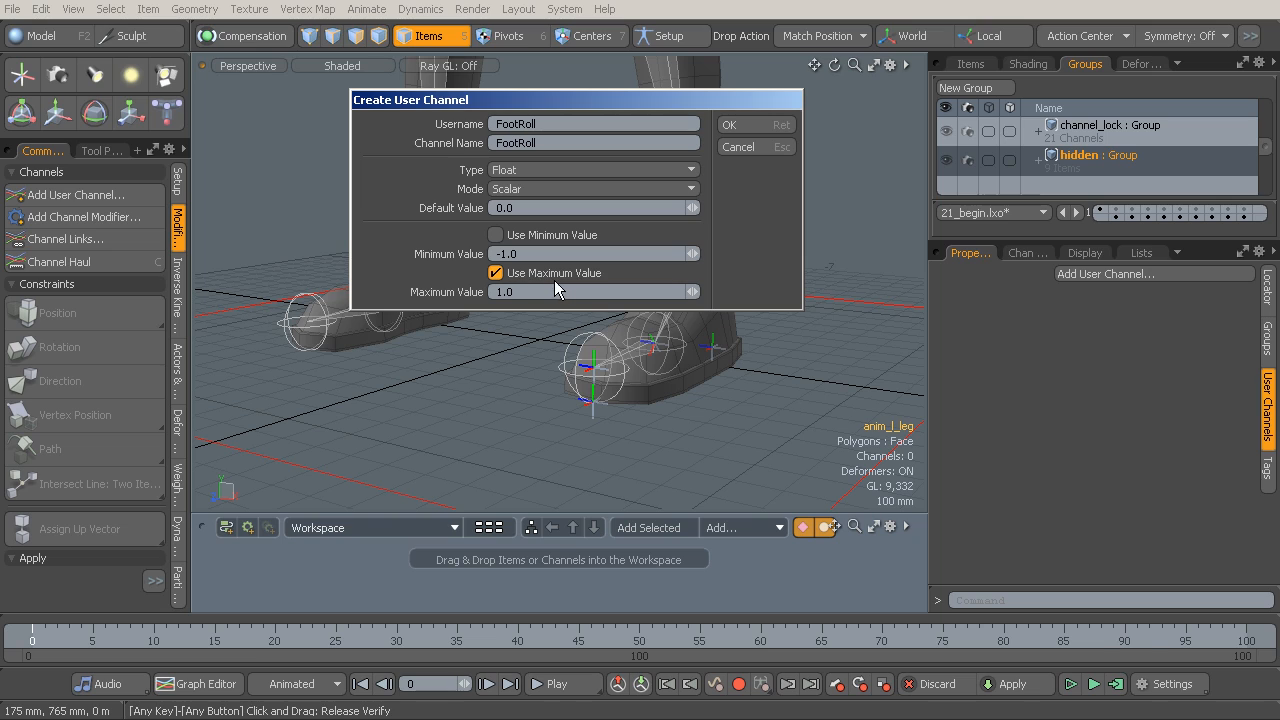
left_click(495, 235)
left_click(494, 273)
left_click(494, 273)
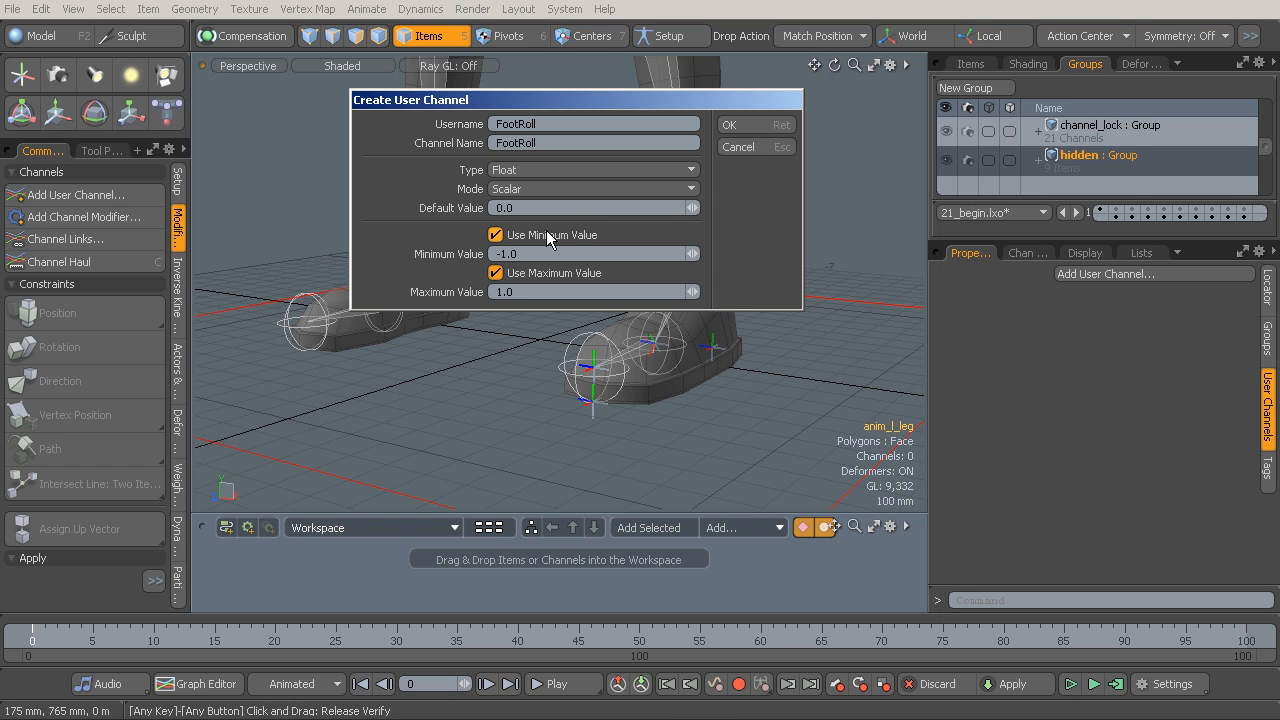
left_click(737, 124)
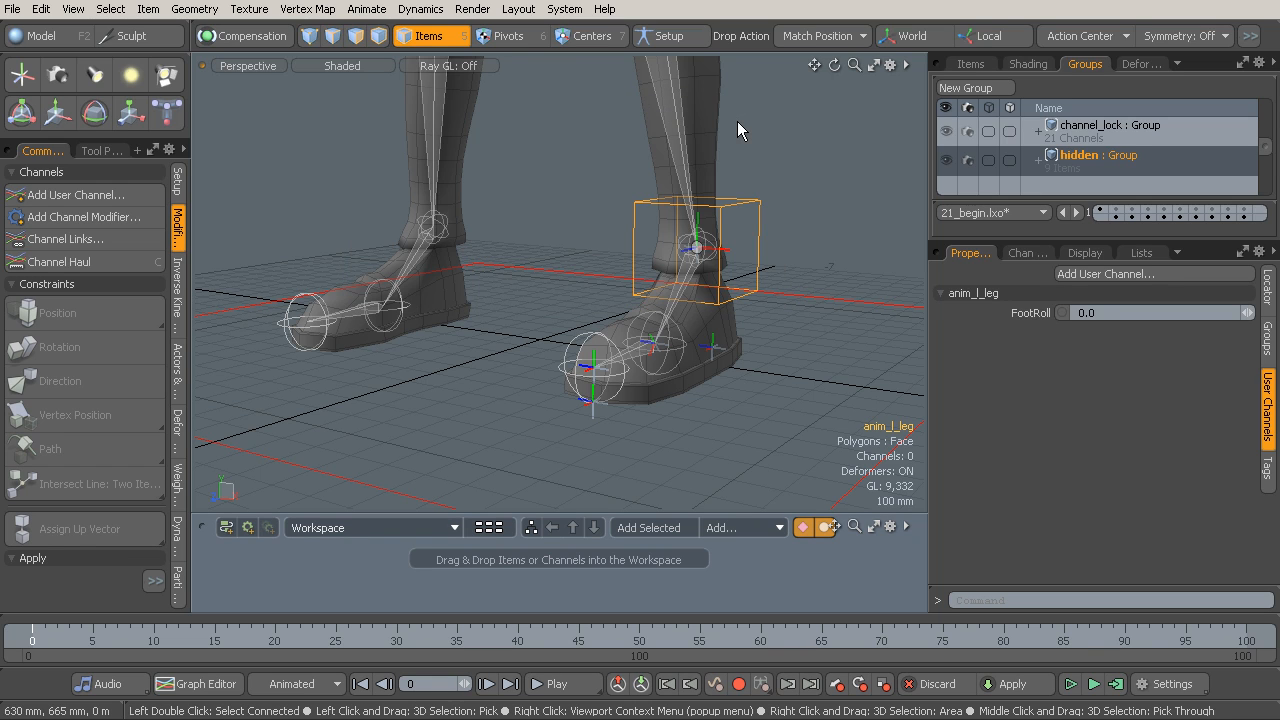
Open the FootRoll user channel of anim_l_leg for editing and inspect its names, default value and limits
left_click(1016, 312)
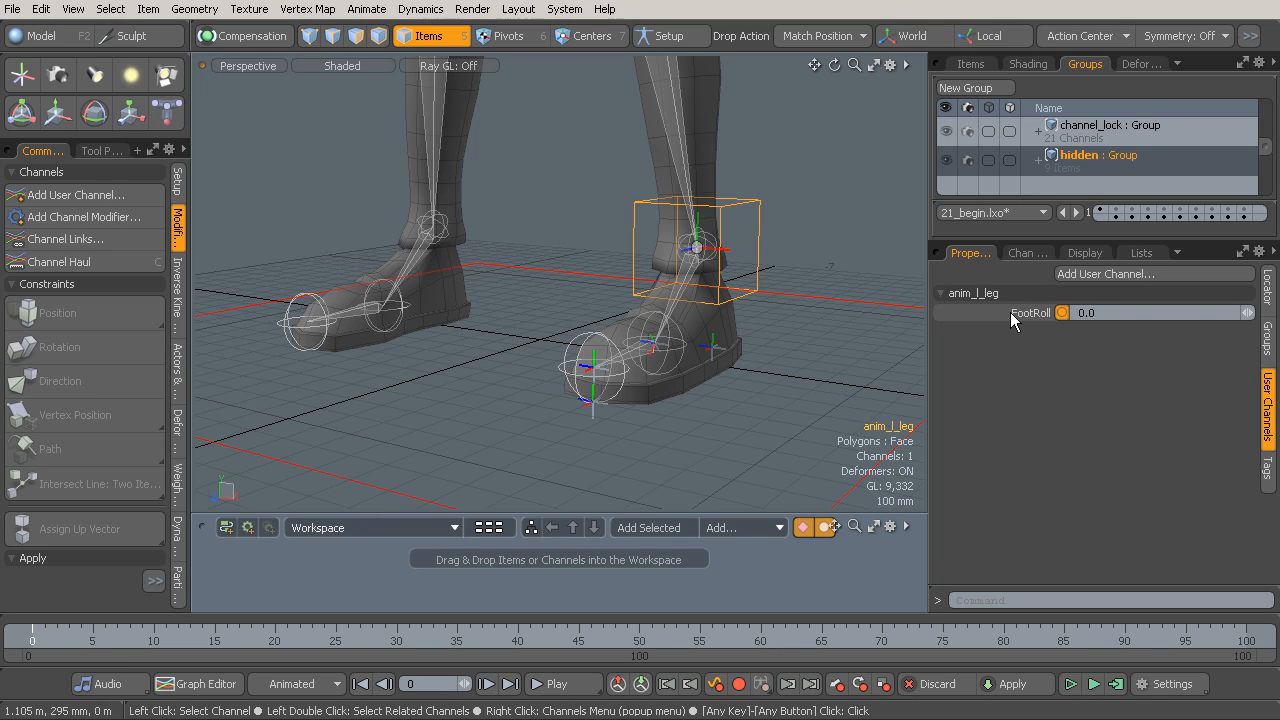
right_click(1013, 312)
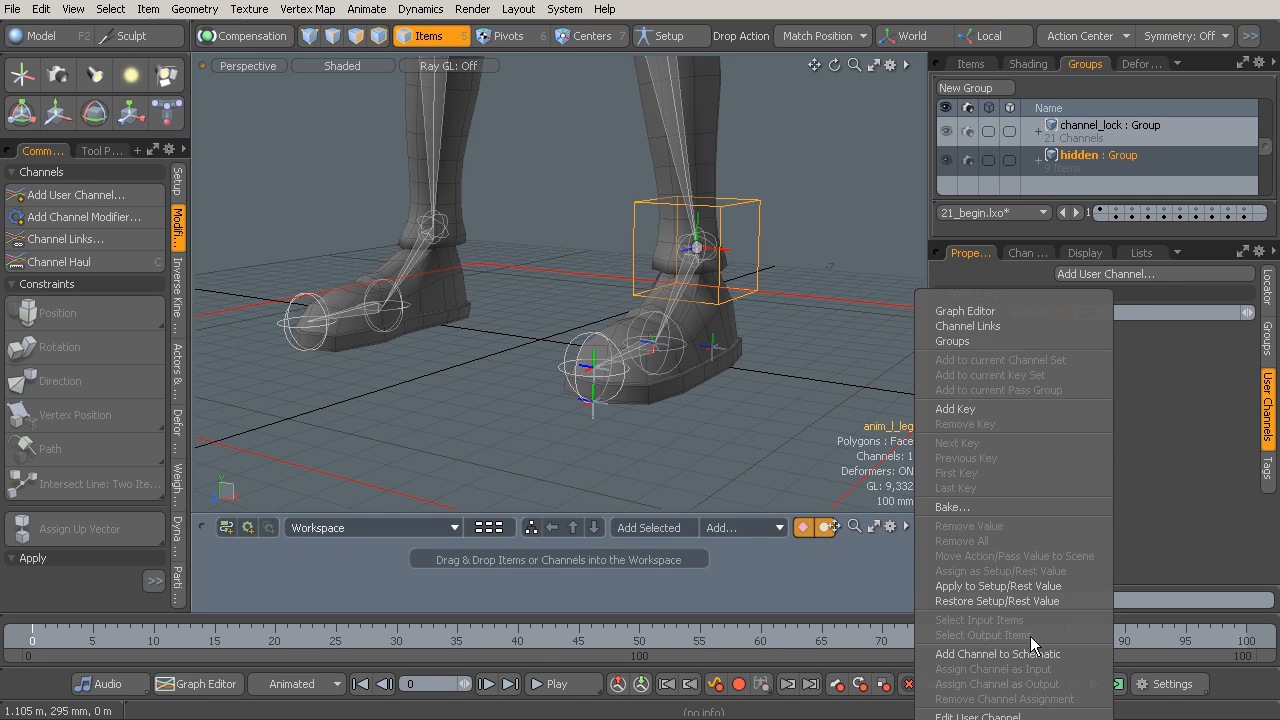
left_click(1027, 716)
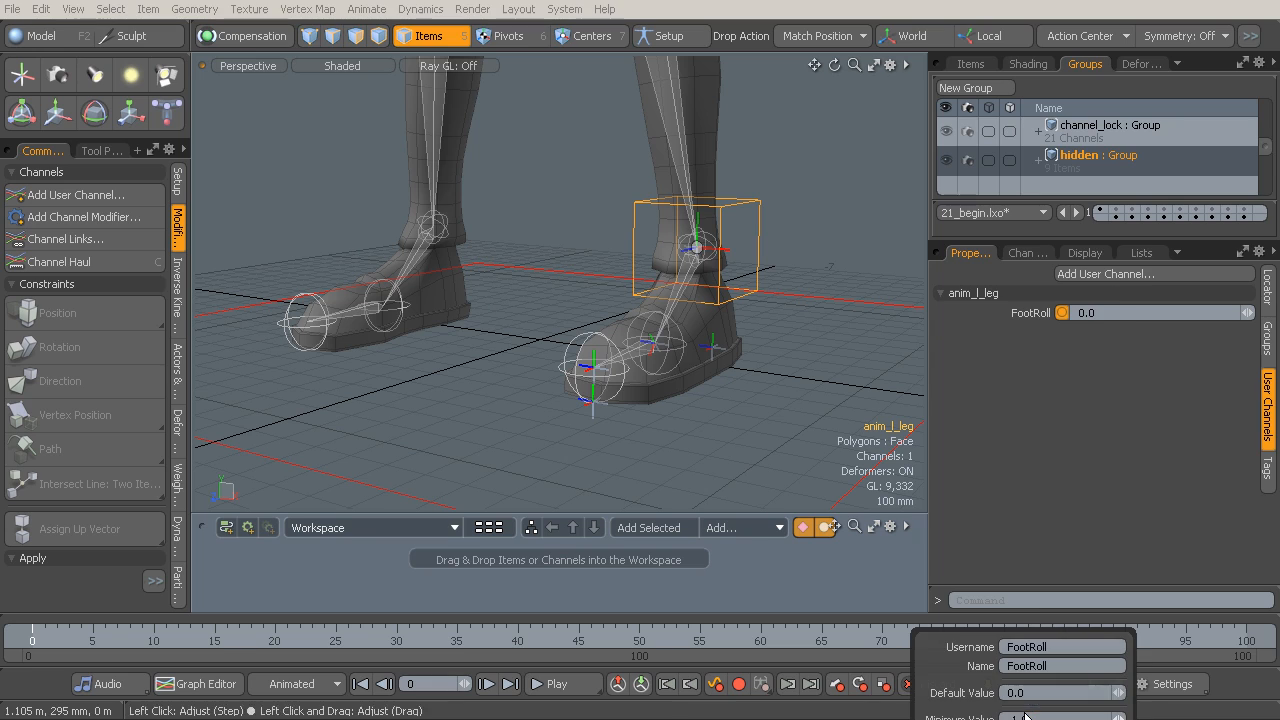
left_click_drag(926, 638, 978, 358)
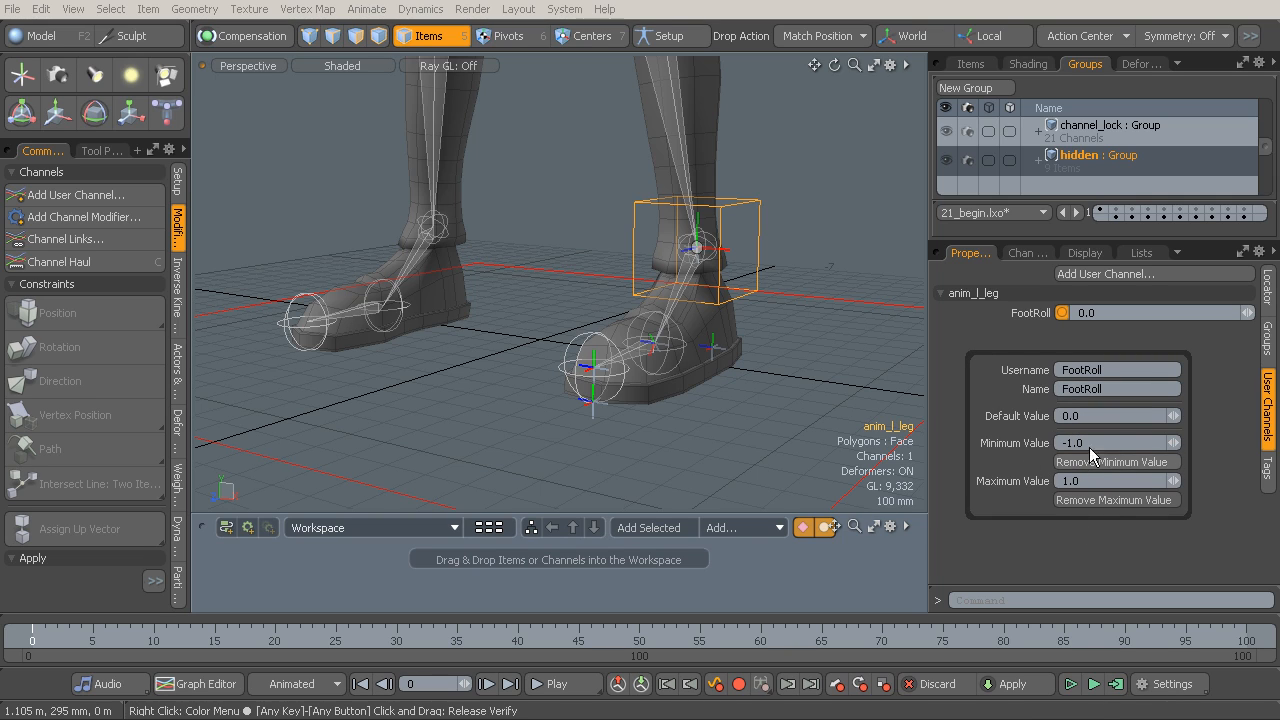
View the channel type setting of FootRoll and cancel without choosing another type
right_click(1013, 313)
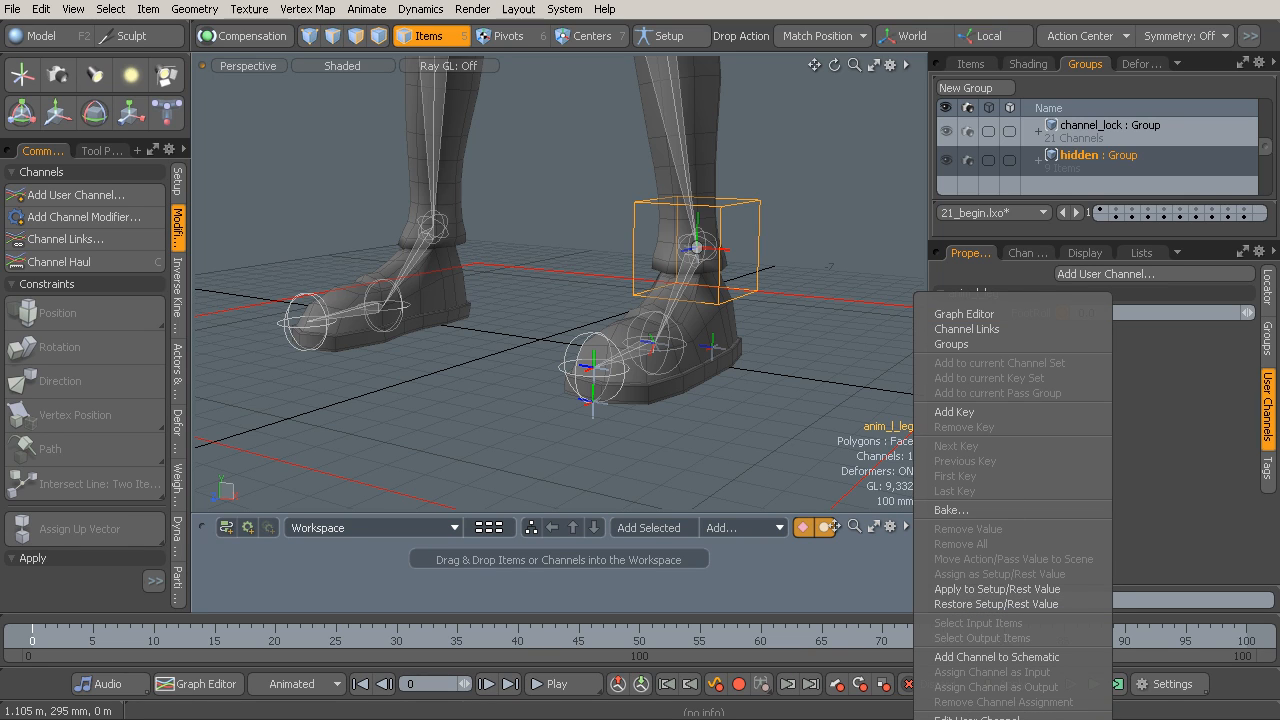
left_click(990, 717)
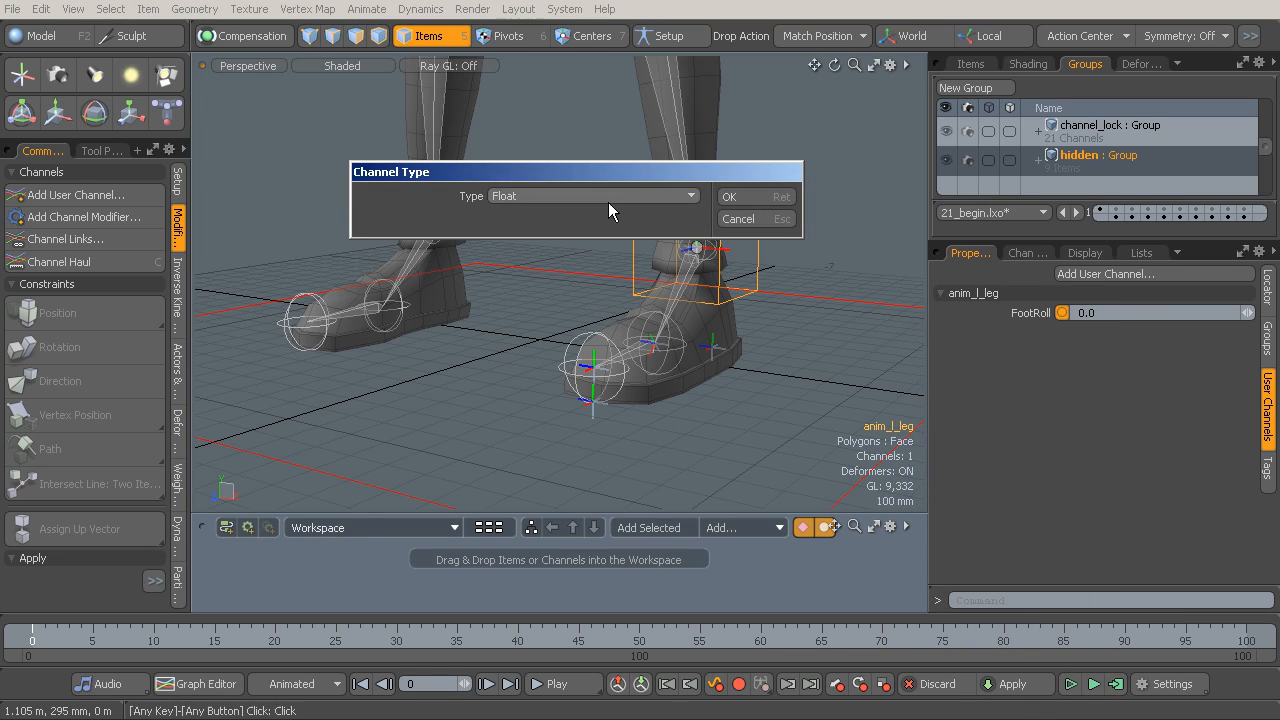
left_click(762, 217)
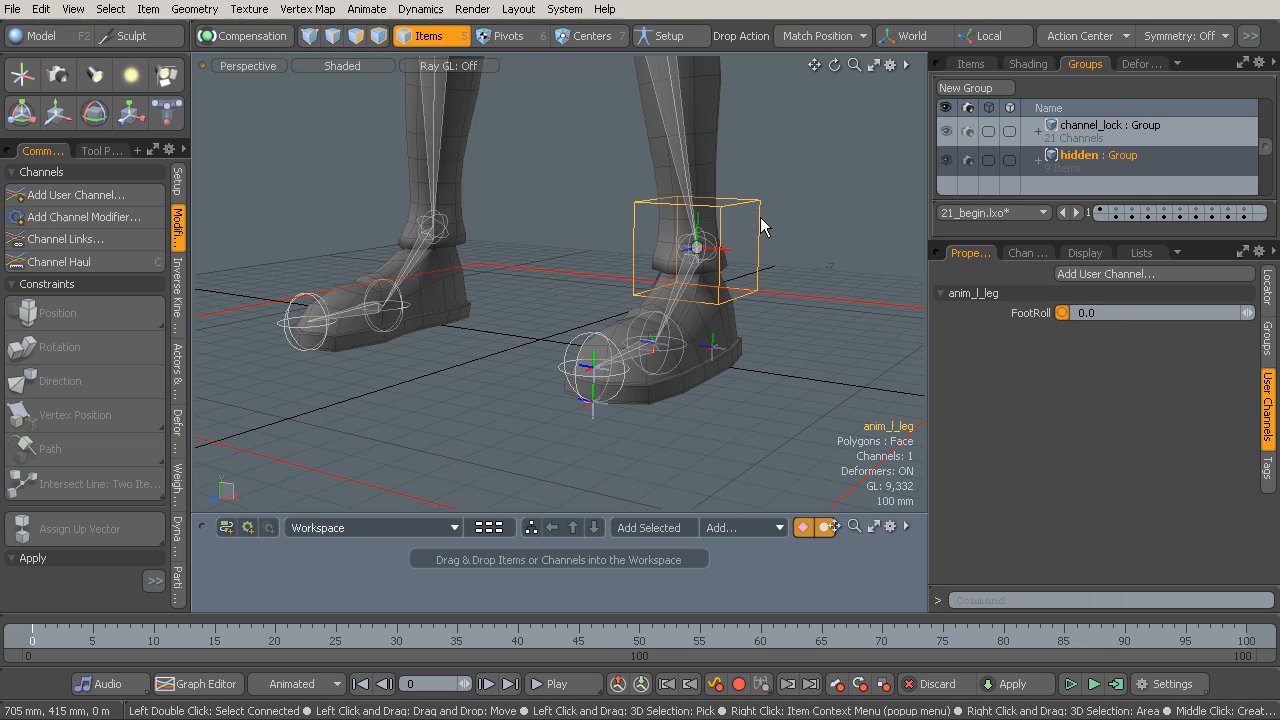
right_click(1025, 314)
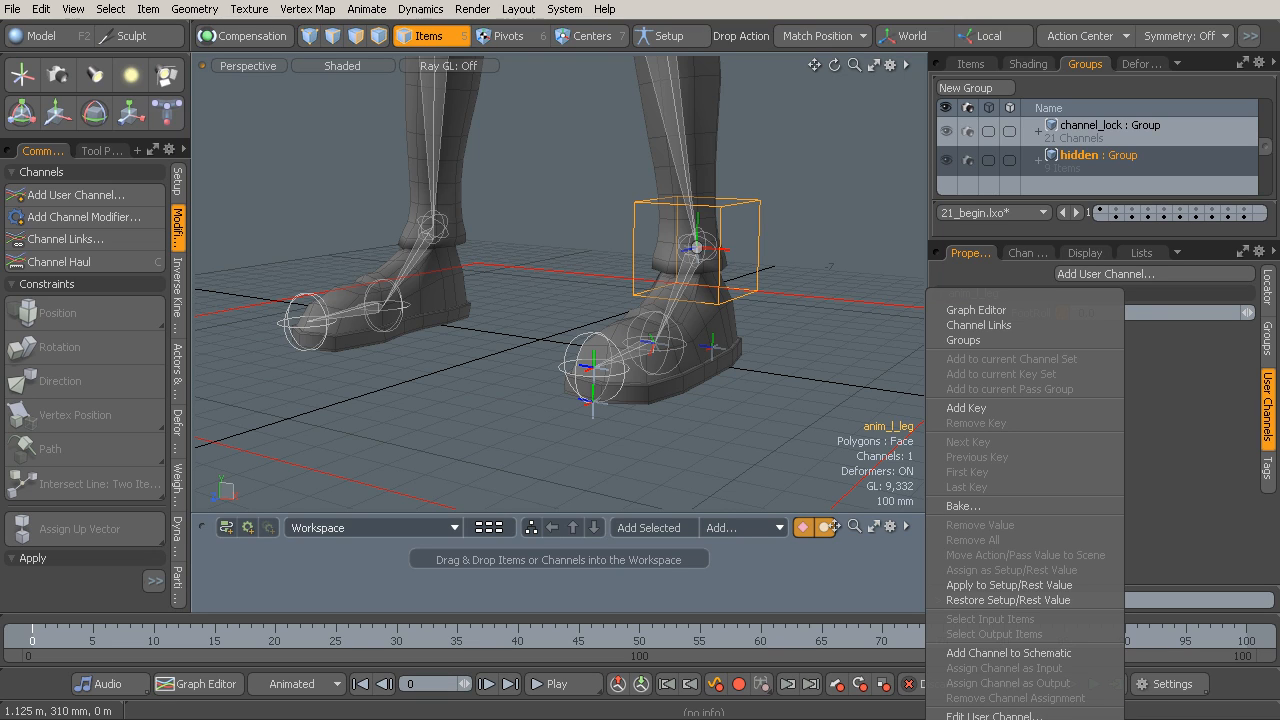
left_click(1207, 443)
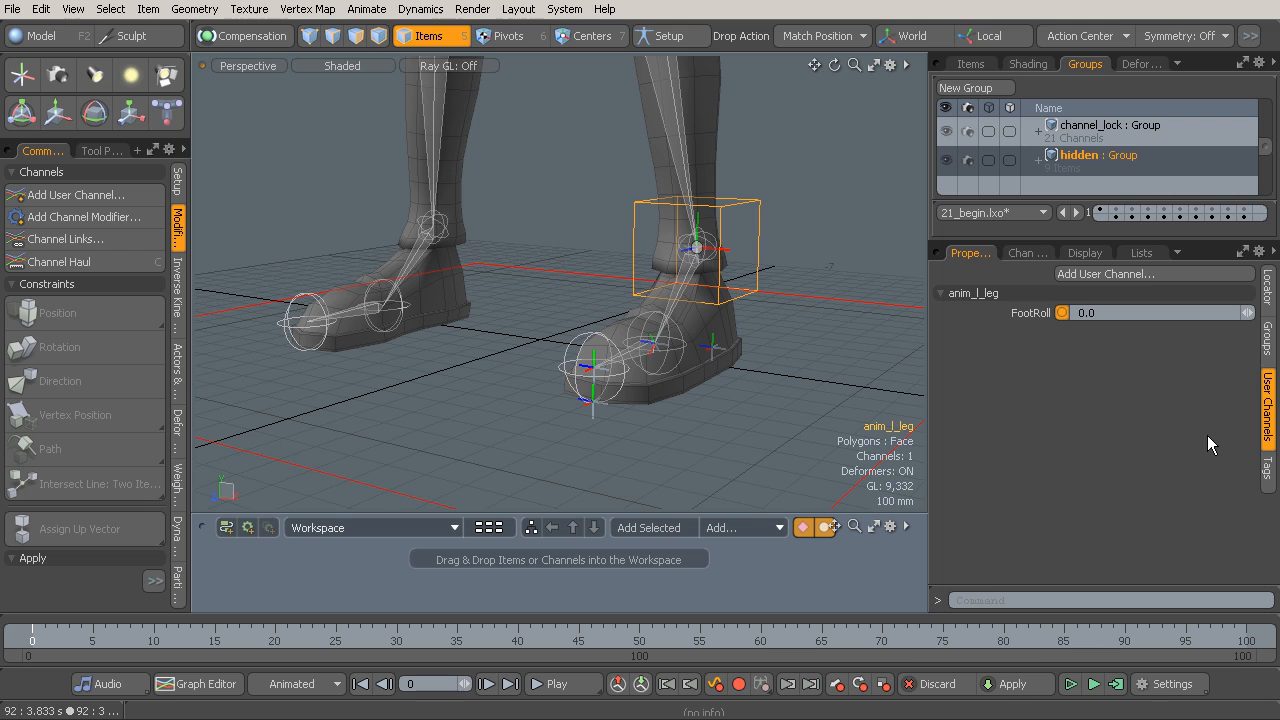
Open the Channel Links window from the FootRoll channel and position it clear of the controls
left_click_drag(740, 366, 660, 363, "alt")
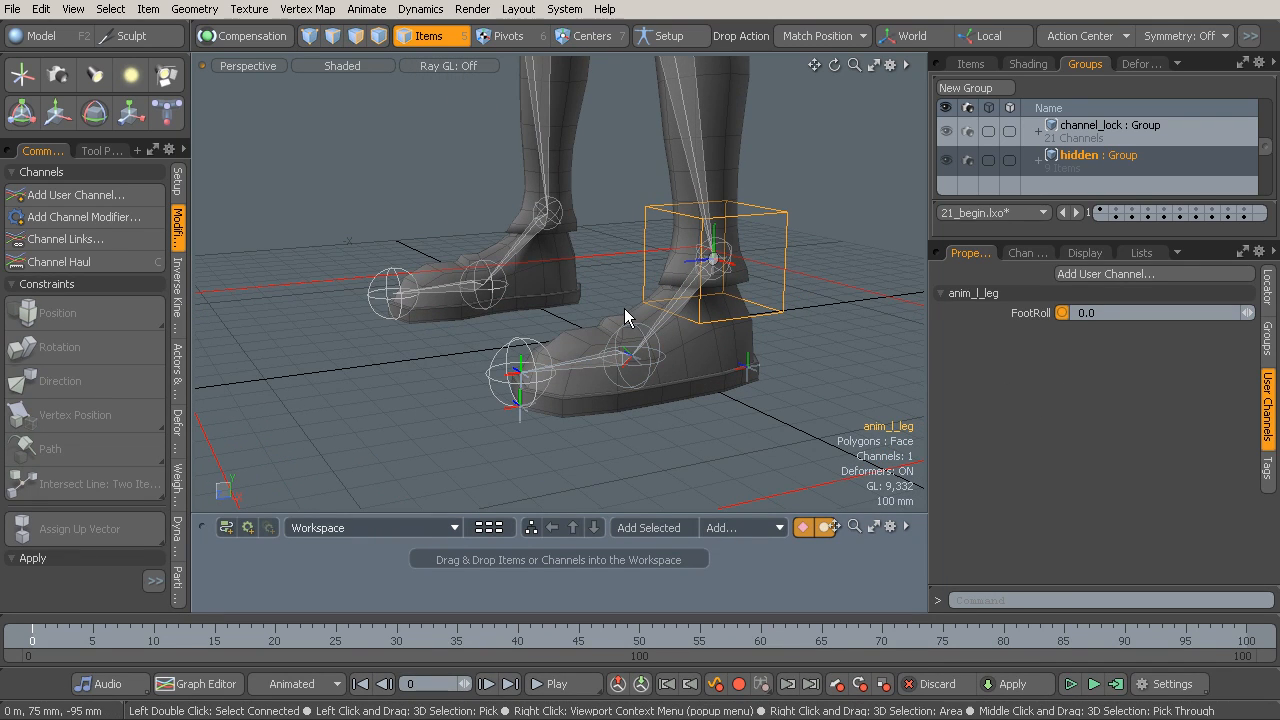
left_click_drag(624, 309, 636, 349, "alt")
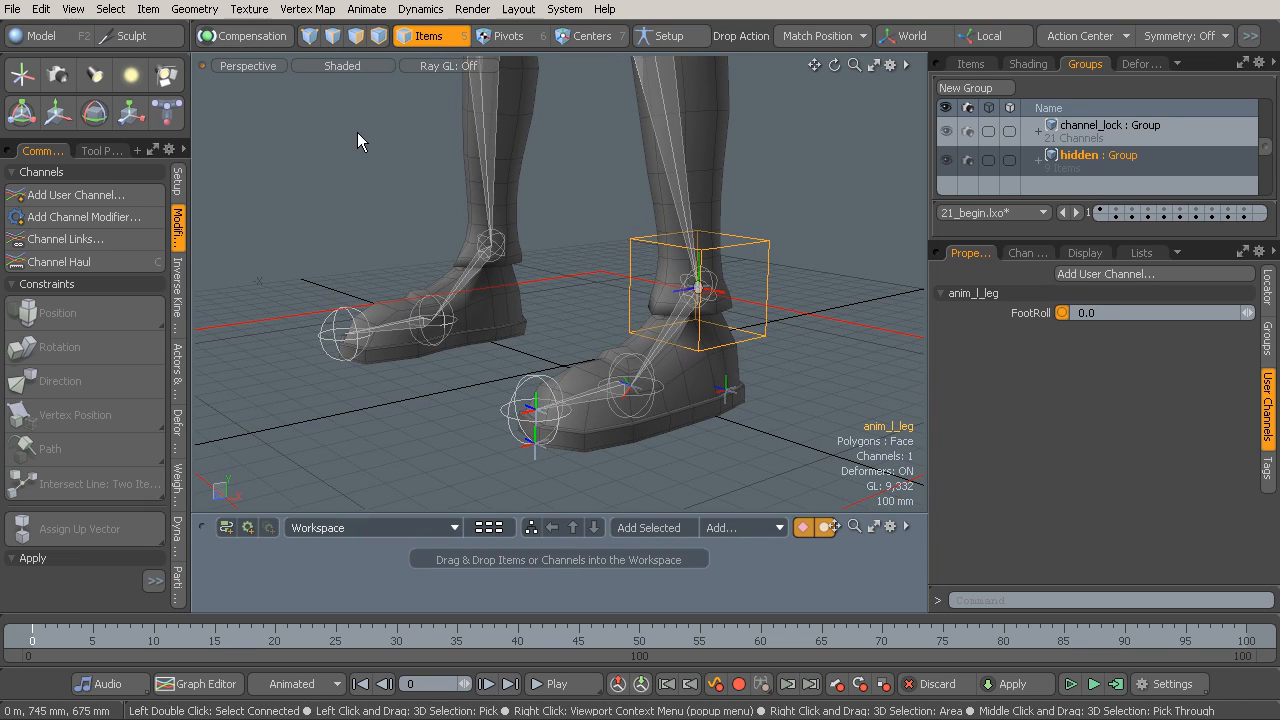
left_click(366, 10)
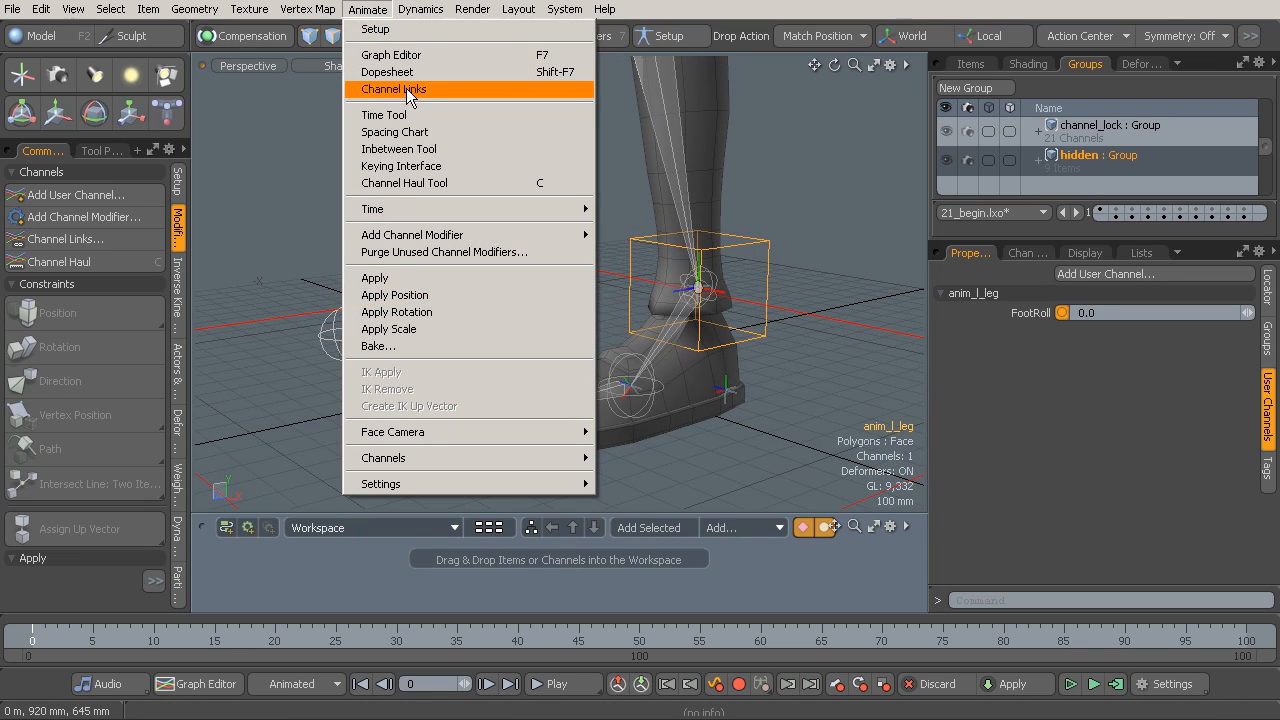
left_click(1025, 316)
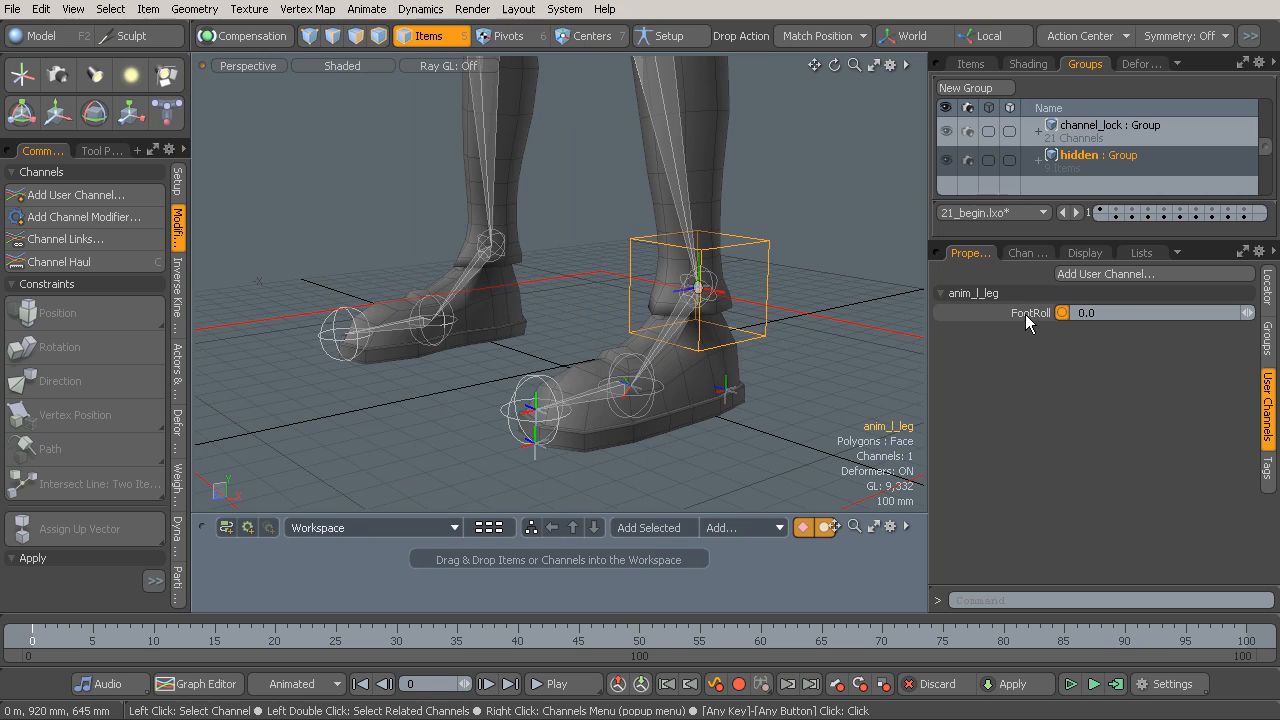
right_click(1015, 312)
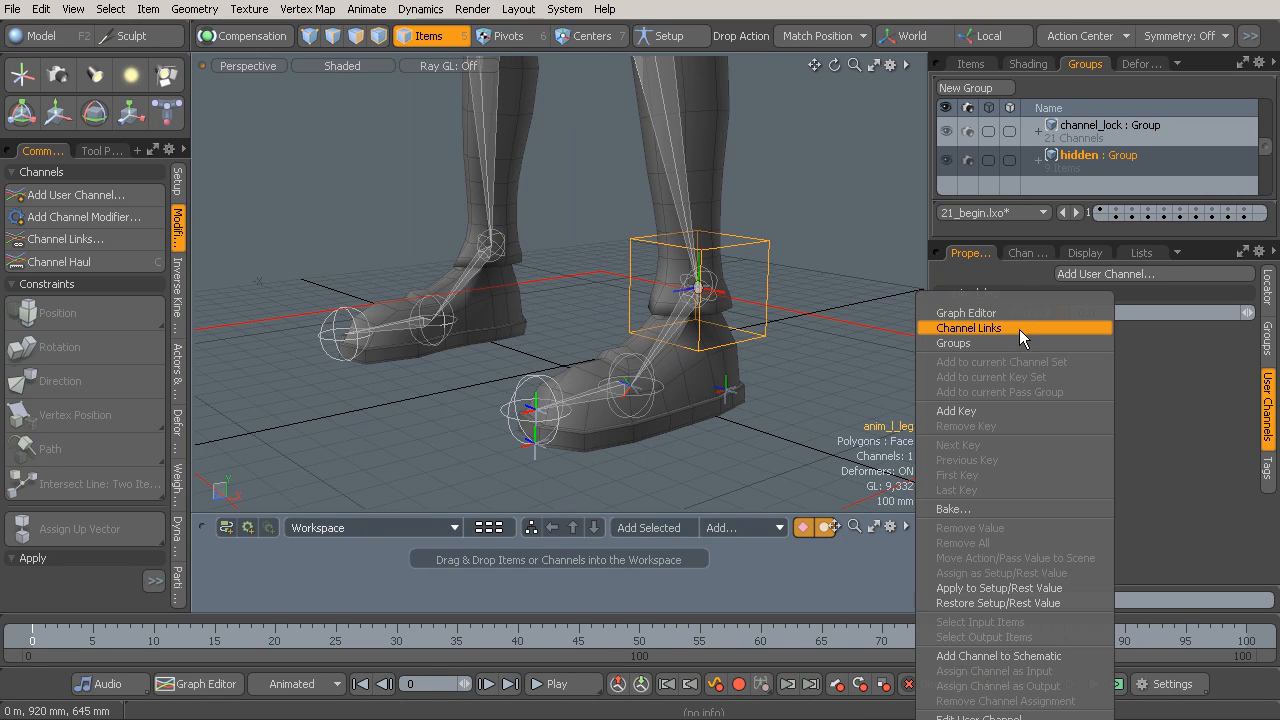
left_click(1019, 331)
left_click_drag(557, 344, 556, 76)
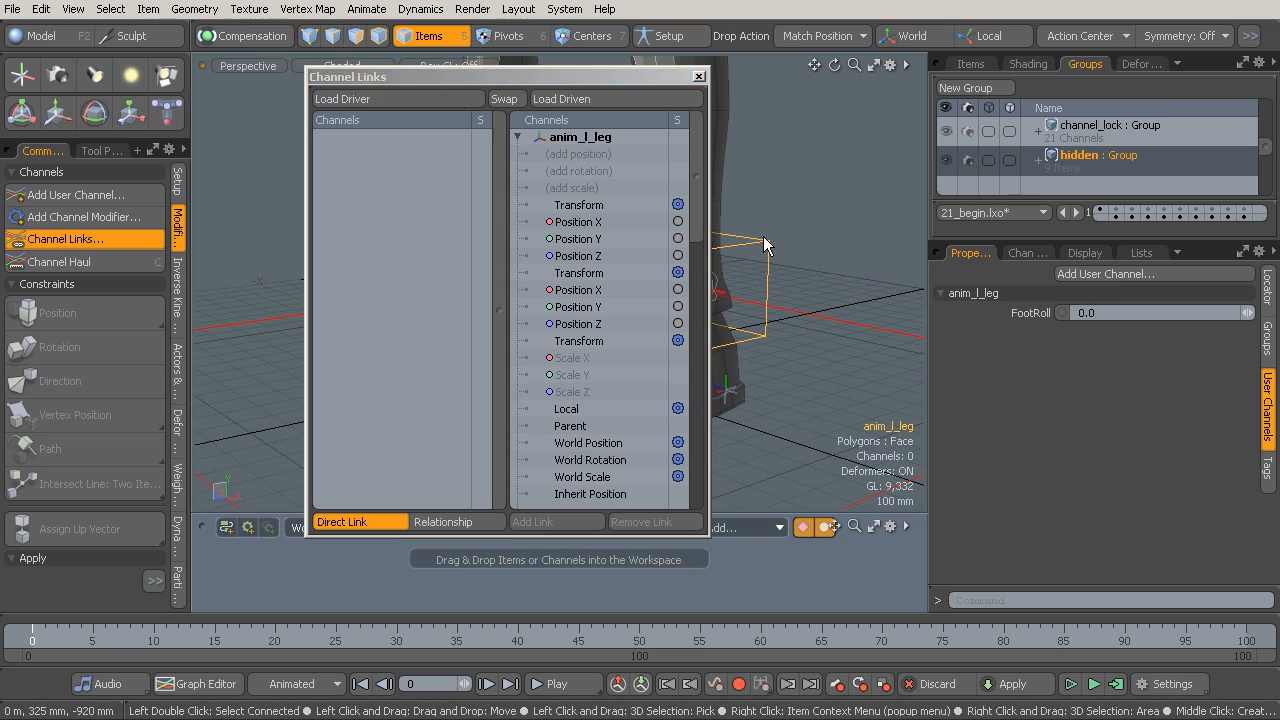
Load anim_l_leg as the driver in Channel Links, bring its FootRoll channel into the list's view and uncover the left foot
left_click(352, 97)
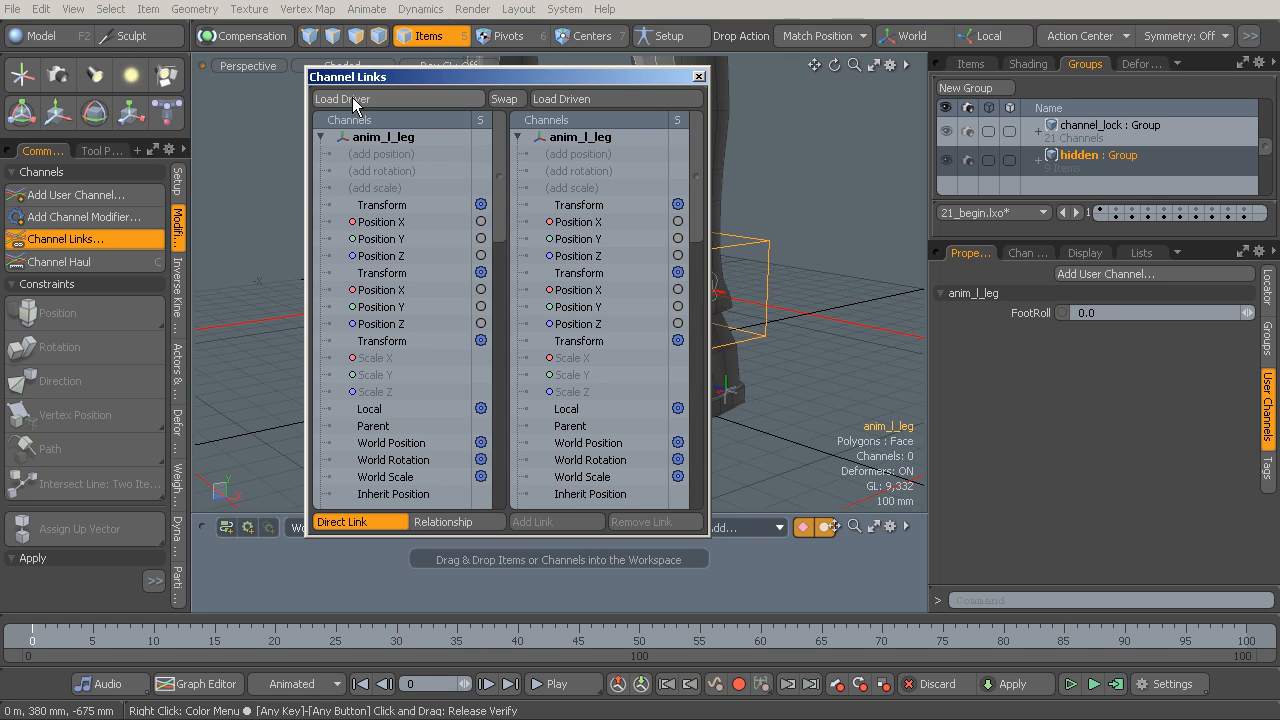
left_click_drag(503, 214, 524, 492)
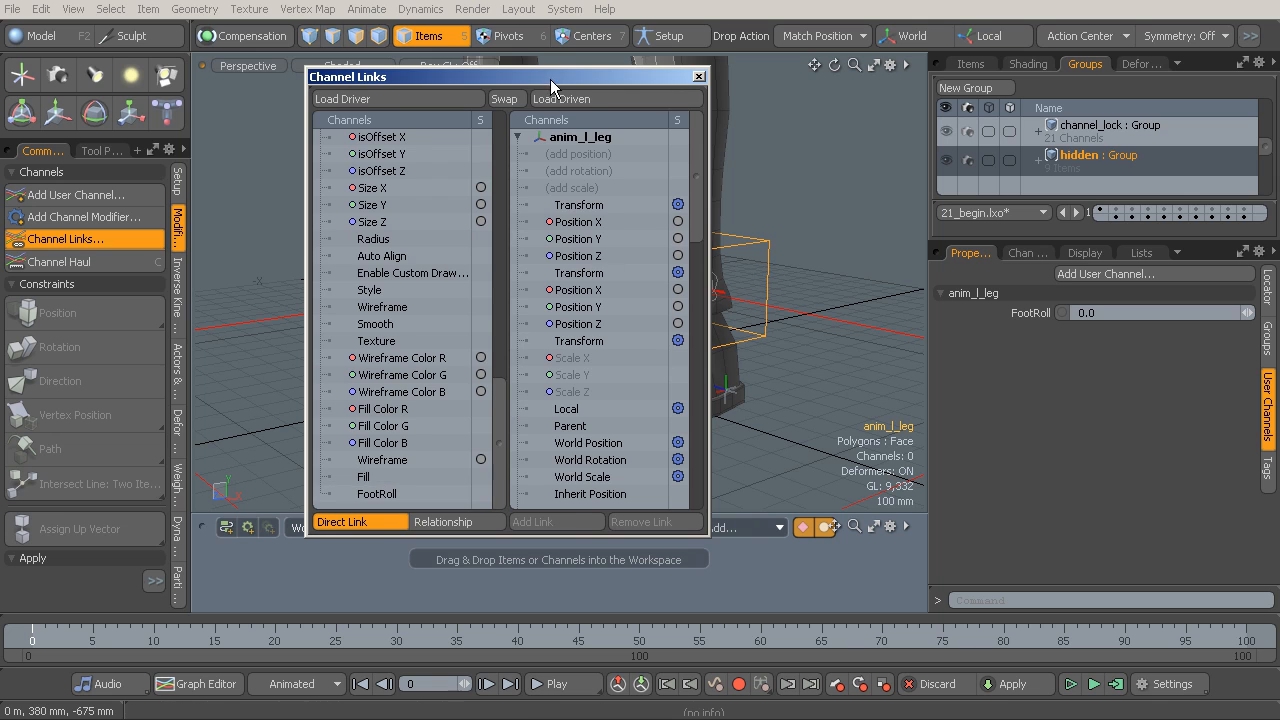
left_click_drag(550, 79, 403, 65)
Select the locDrv_l_foot locator at the ball of the left foot and activate the Rotate tool
left_click_drag(650, 271, 709, 387, "alt")
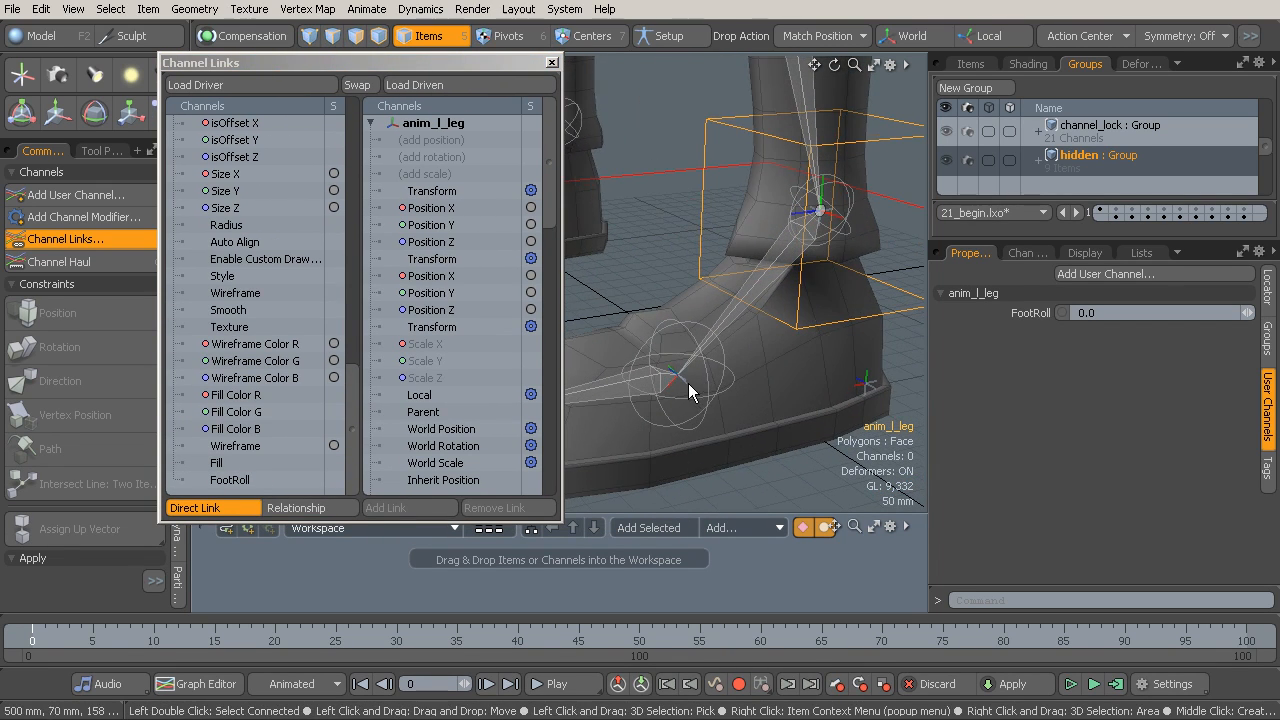
left_click(686, 382)
key("e")
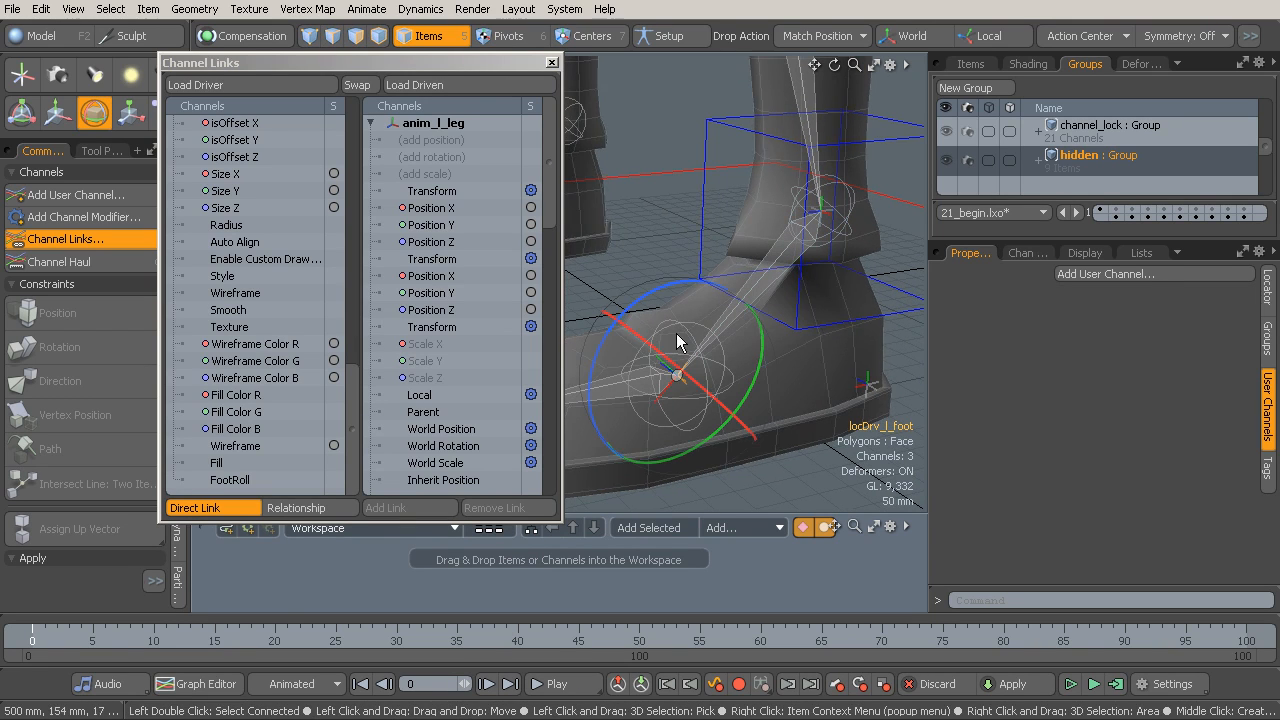
Try rotating locDrv_l_foot around its Z axis to preview the heel lift, and undo the rotations
left_click_drag(664, 284, 638, 332)
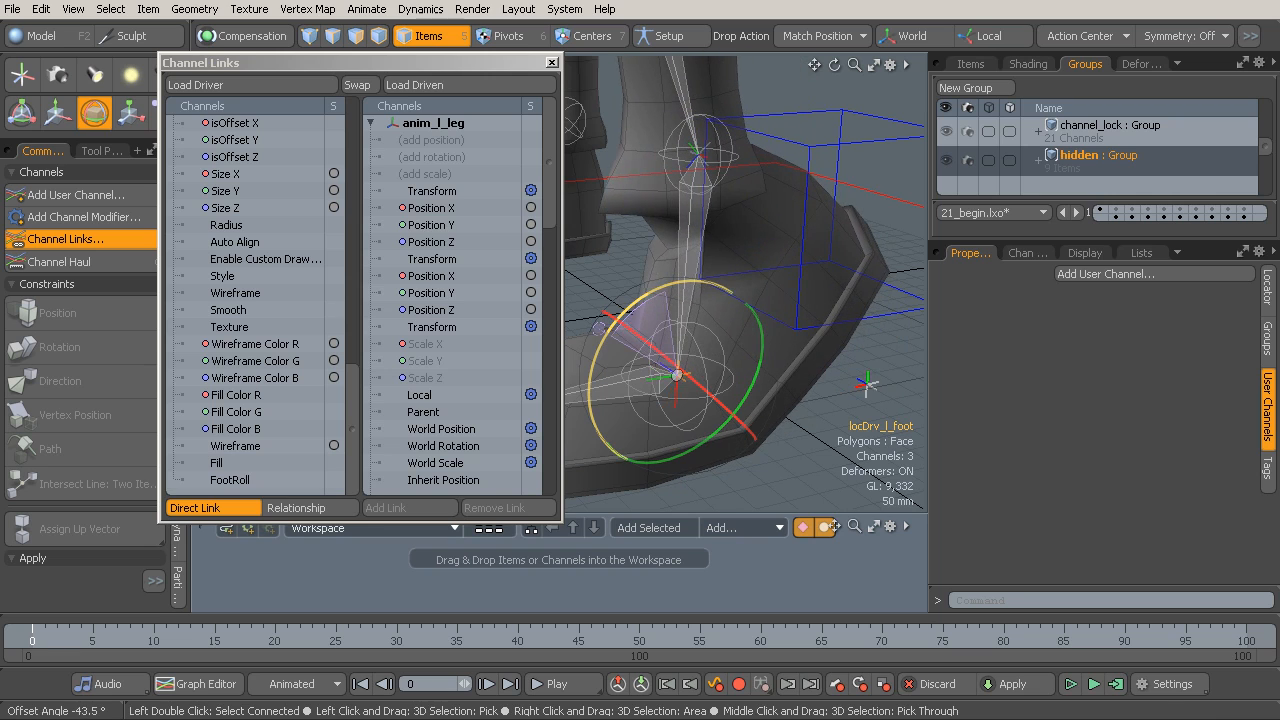
key("ctrl+z")
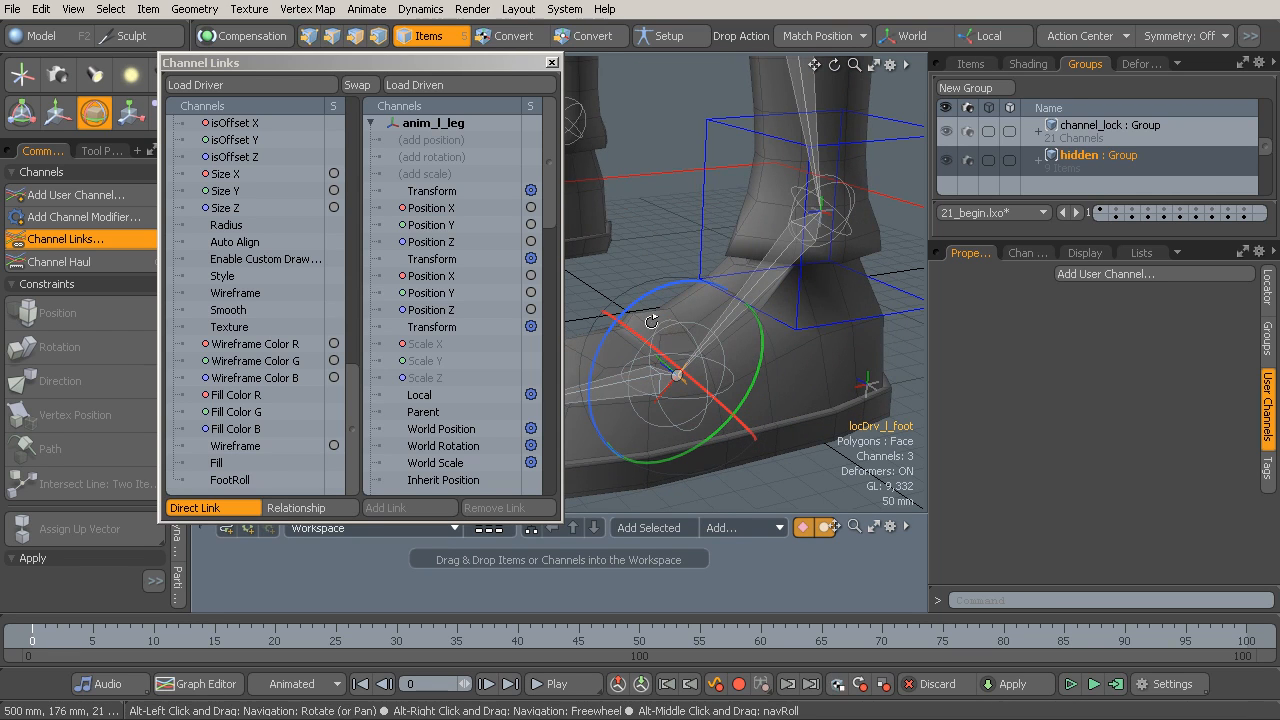
left_click_drag(674, 354, 719, 342, "alt")
left_click_drag(746, 275, 666, 316)
key("ctrl+z")
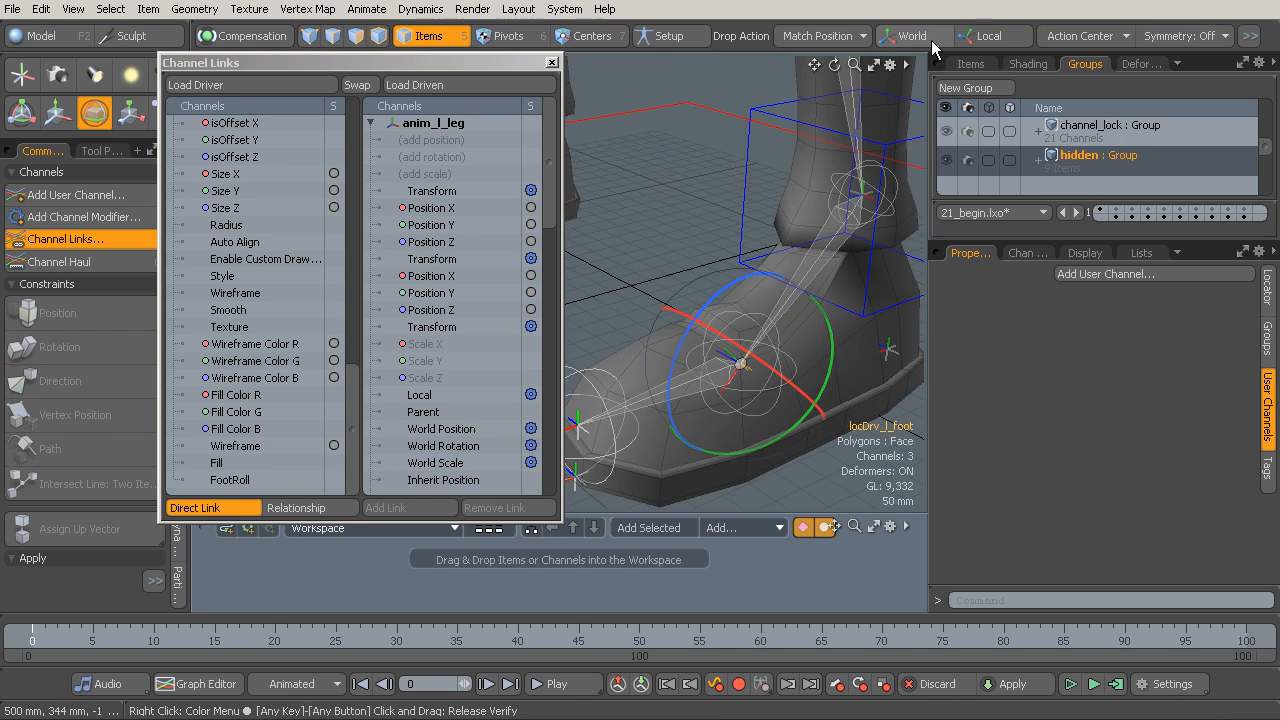
left_click_drag(823, 229, 676, 298, "alt")
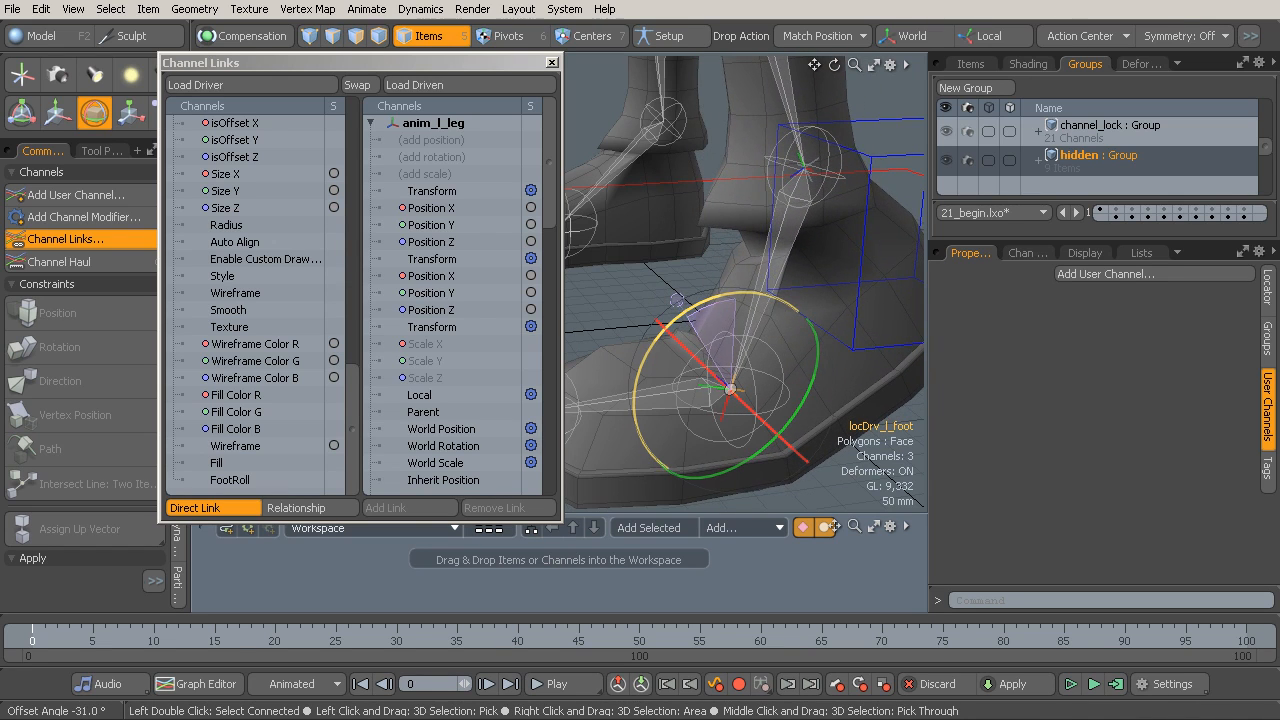
key("ctrl+z")
Load locDrv_l_foot as the driven item in Channel Links and bring its rotation channels into view
left_click_drag(717, 377, 713, 321, "alt")
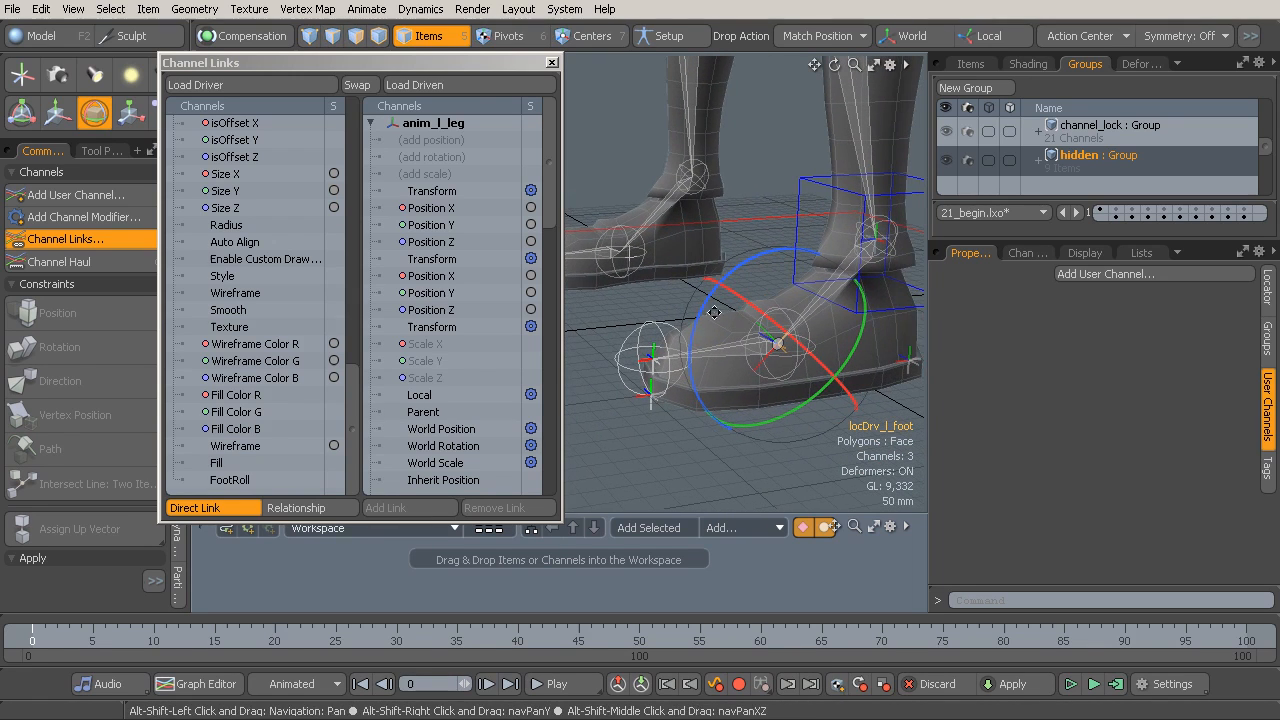
left_click(441, 84)
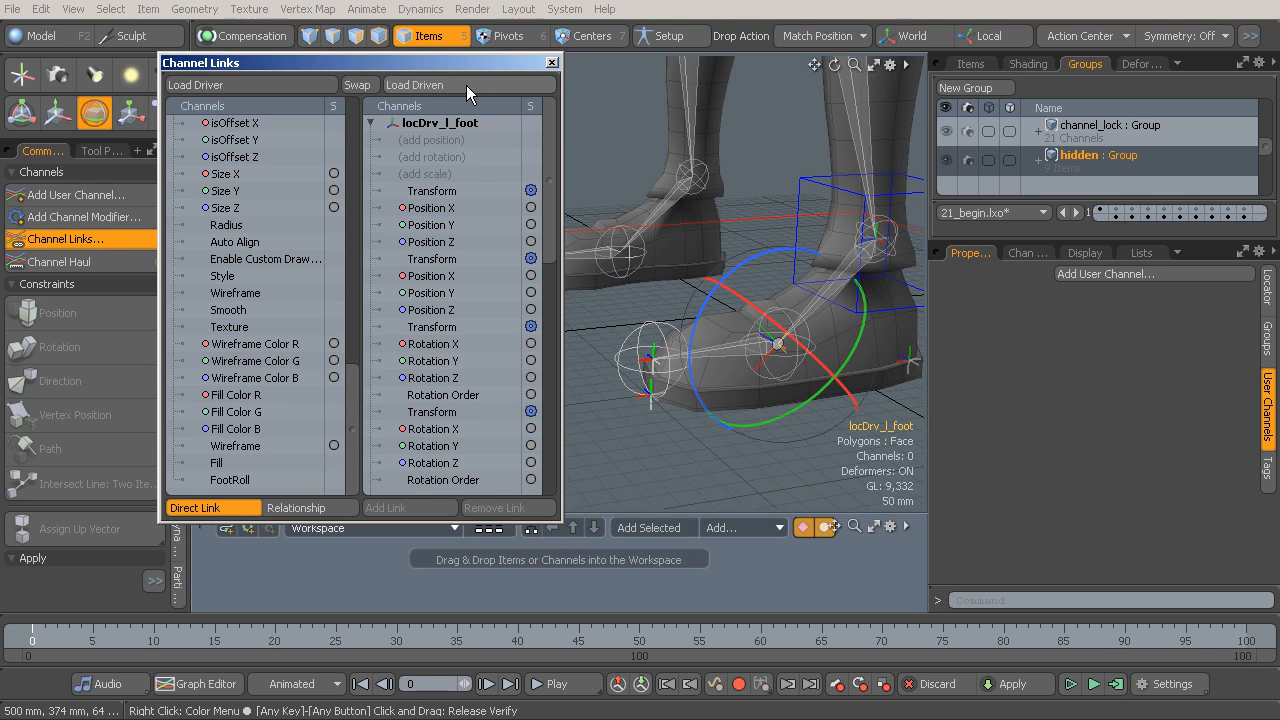
left_click_drag(549, 239, 562, 269)
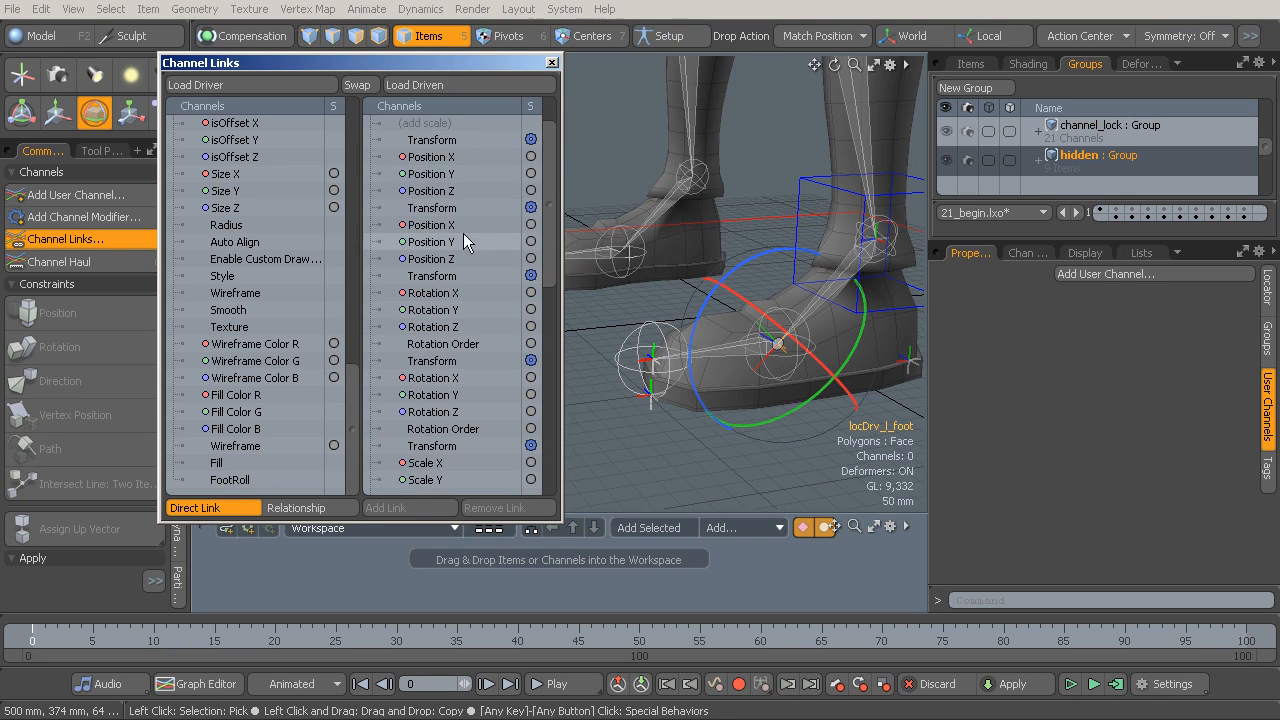
Reactivate the Rotate tool on locDrv_l_foot to identify its active rotation channels, and show the locator's transform properties
mouse_move(782, 320)
left_mouse_down("alt")
mouse_move(768, 322)
mouse_move(774, 344)
left_mouse_up("alt")
key("q")
key("e")
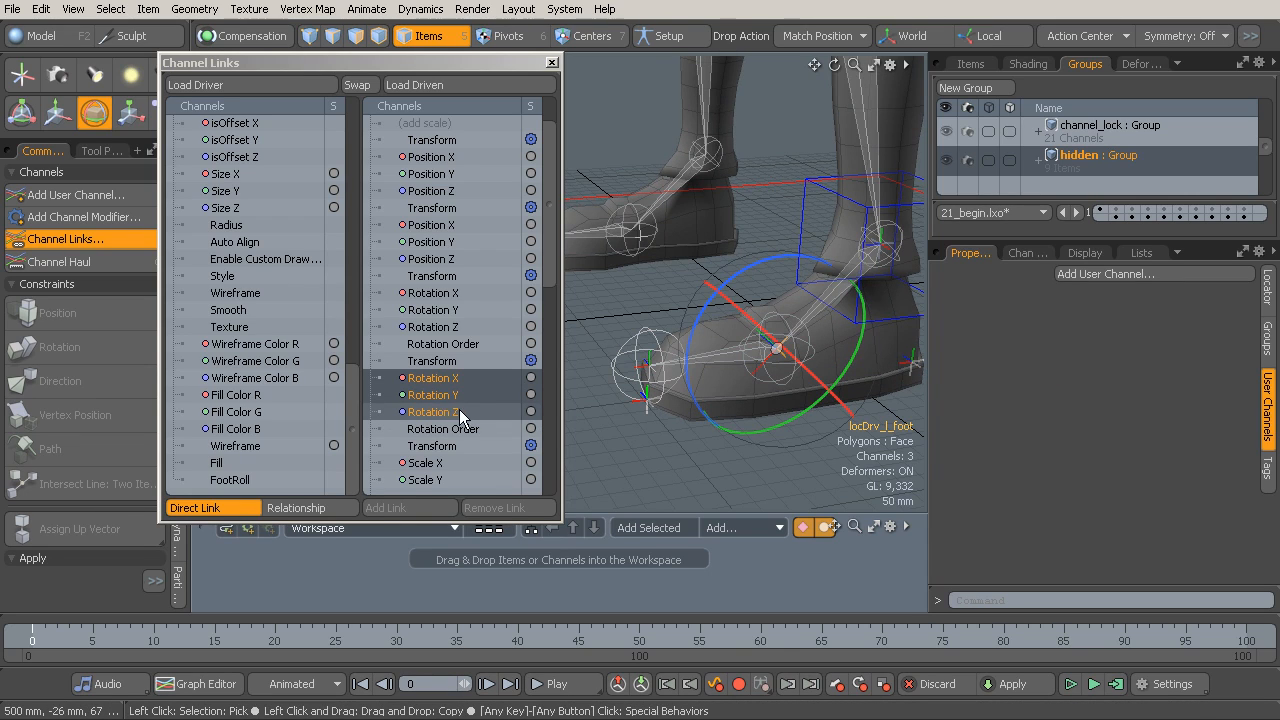
left_click(1267, 288)
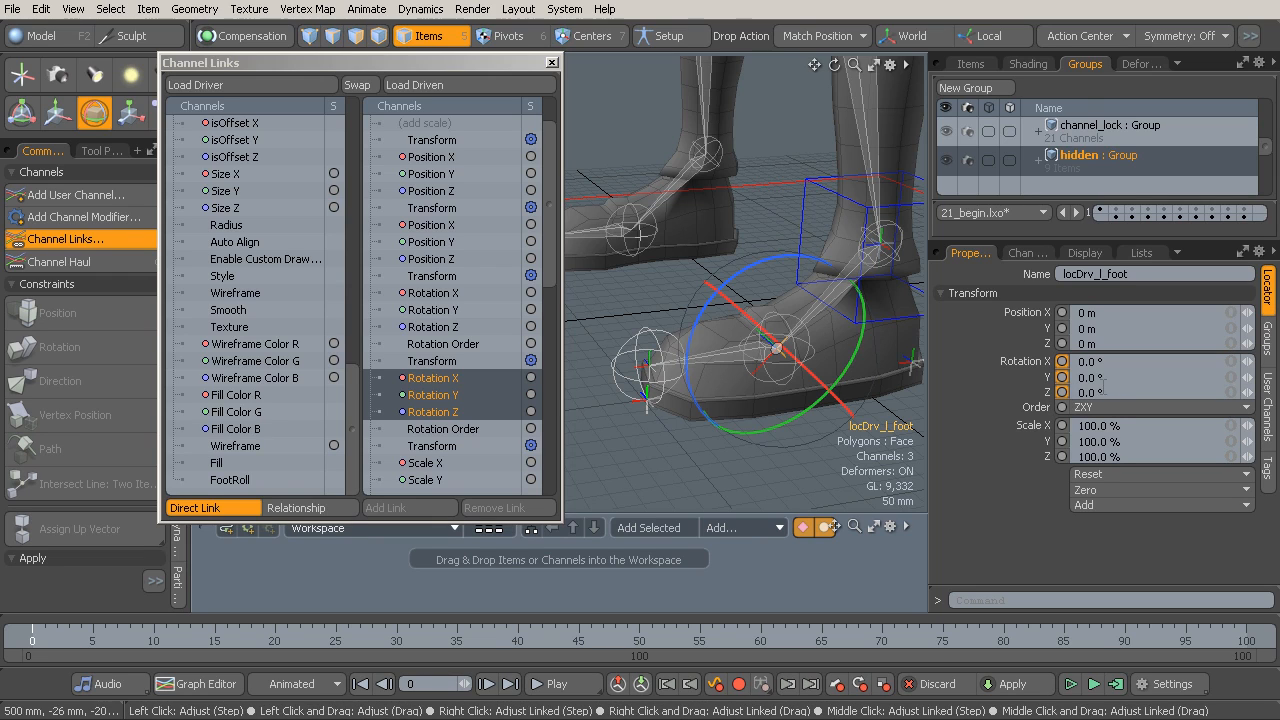
left_click(463, 402, "ctrl")
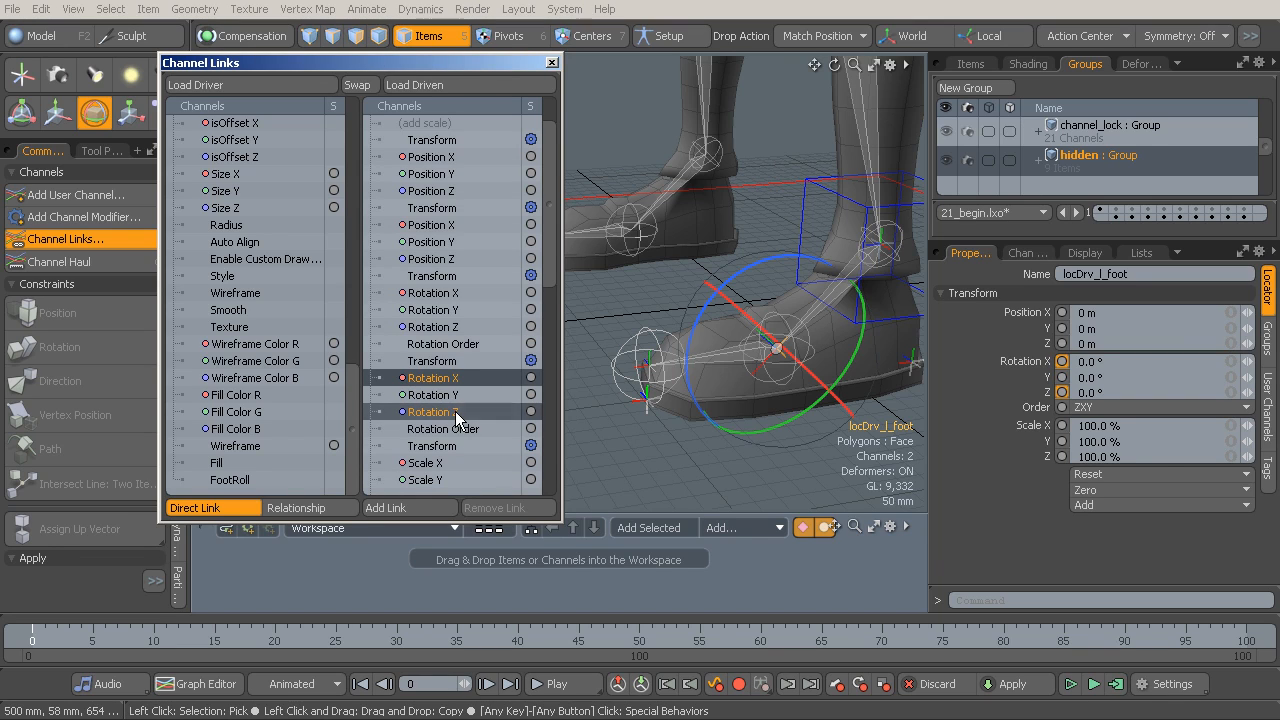
Link the FootRoll driver channel to the active Rotation Z channel of locDrv_l_foot using a Relationship link
left_click(240, 481)
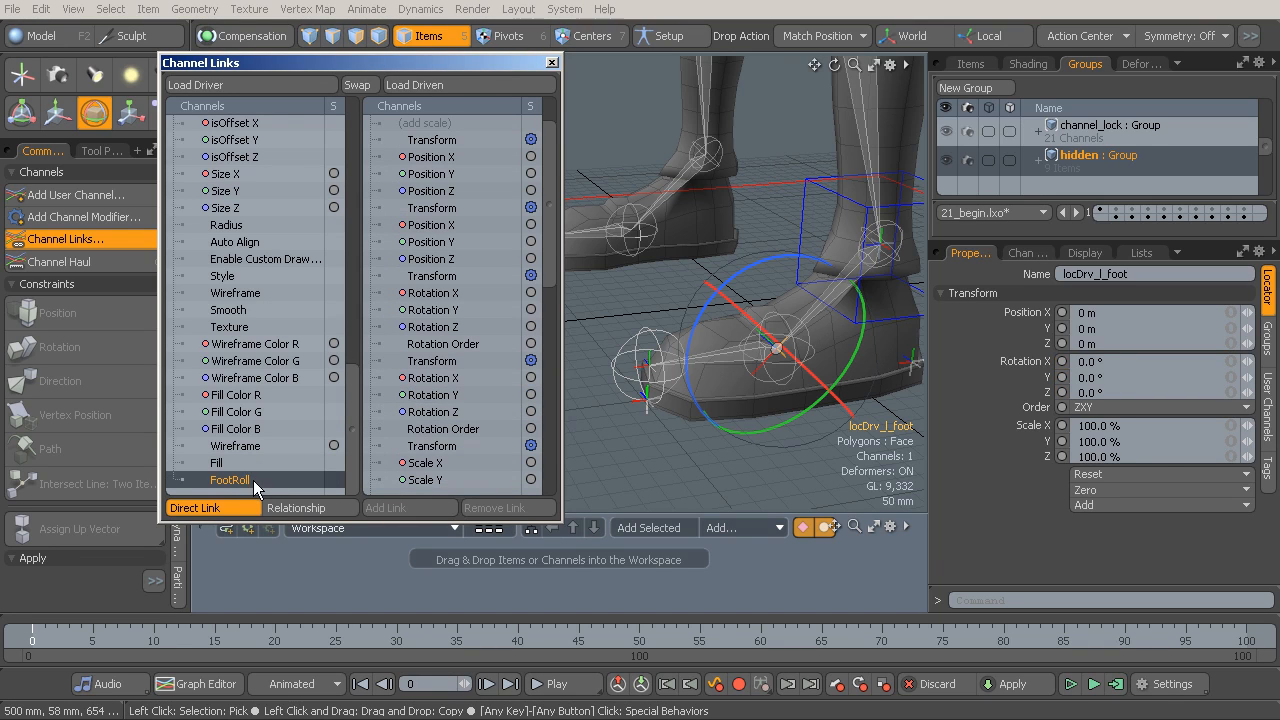
left_click(460, 411)
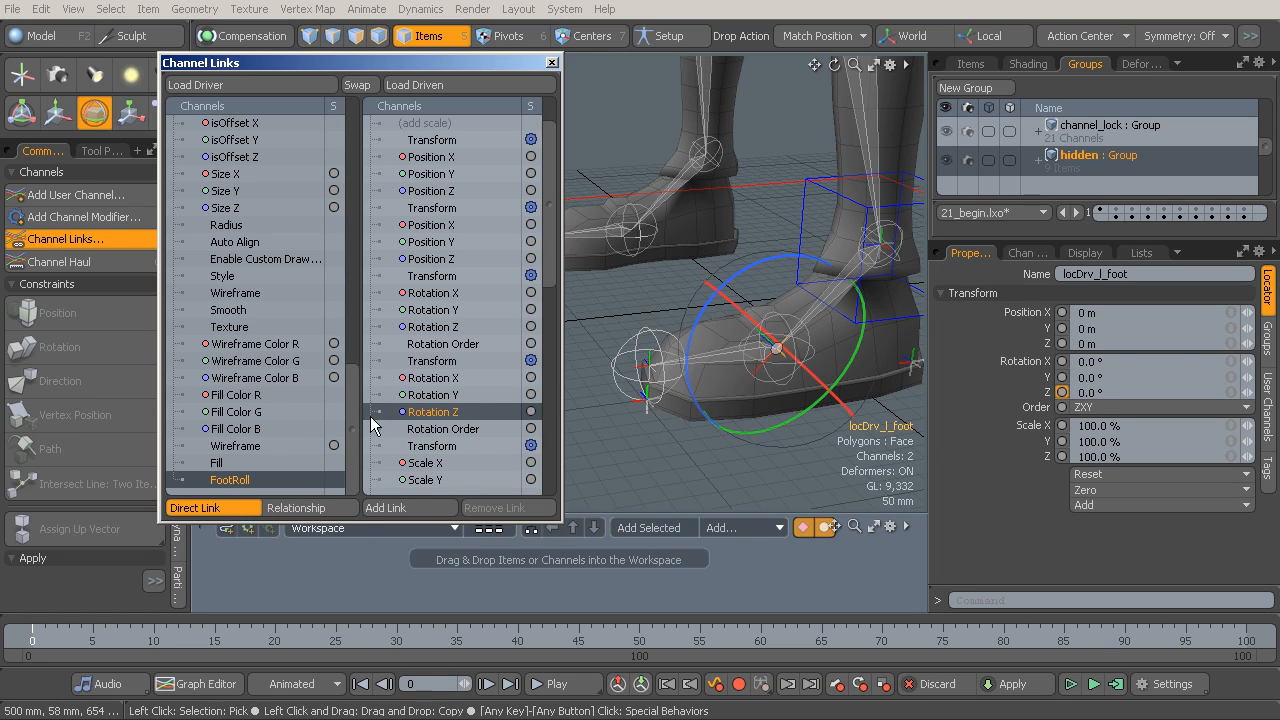
left_click(303, 507)
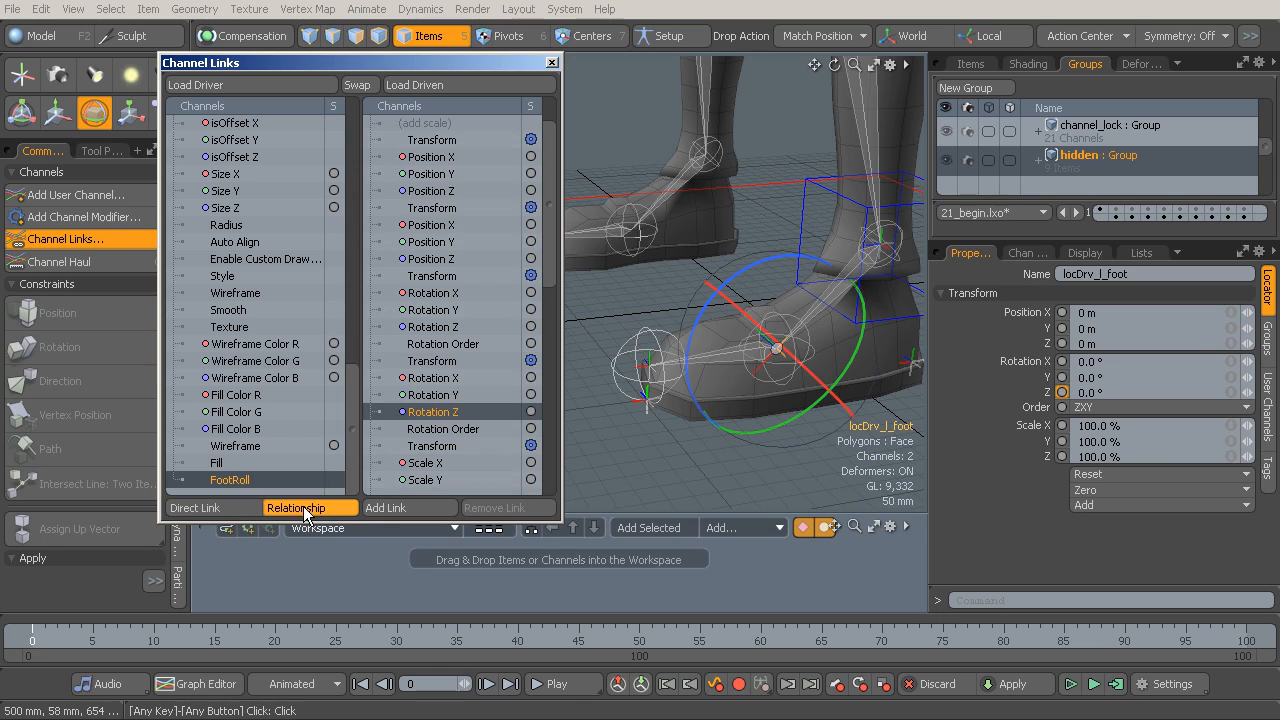
left_click(389, 510)
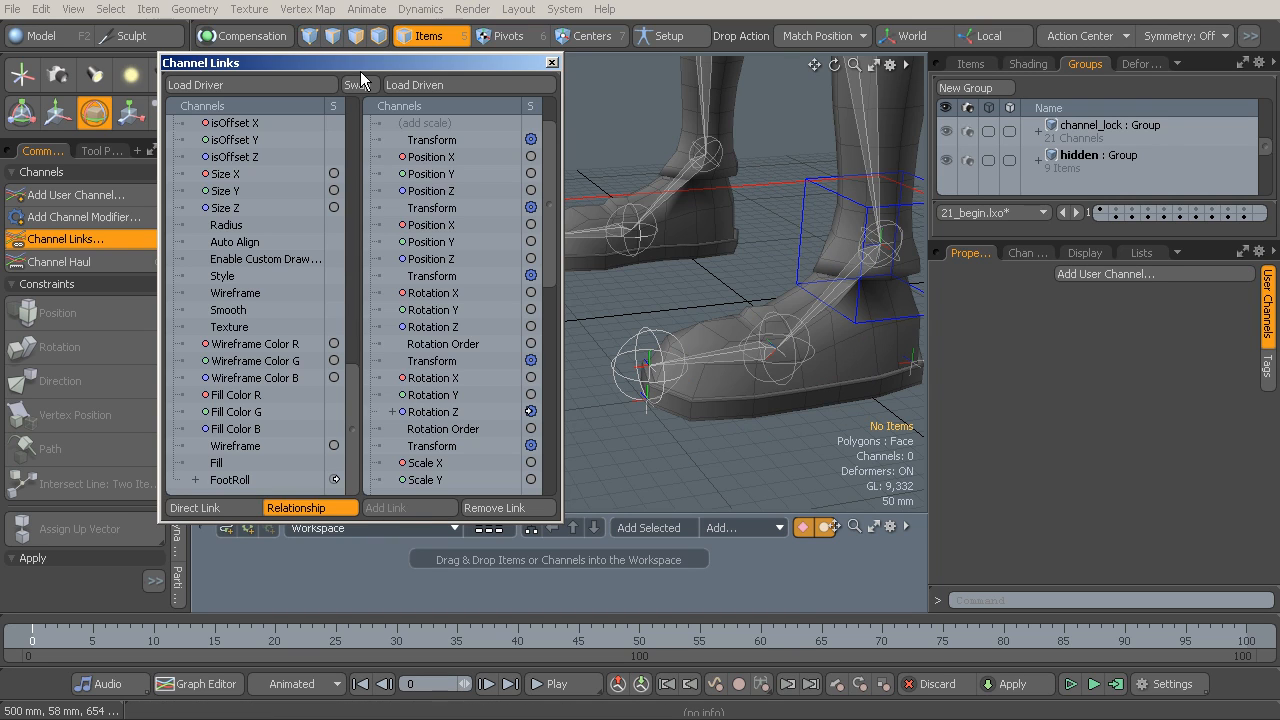
Reopen the Channel Links window and move it lower to uncover the FootRoll relationship's driver controls in the viewport
left_click_drag(364, 62, 506, 354)
left_click(116, 234)
left_click(117, 235)
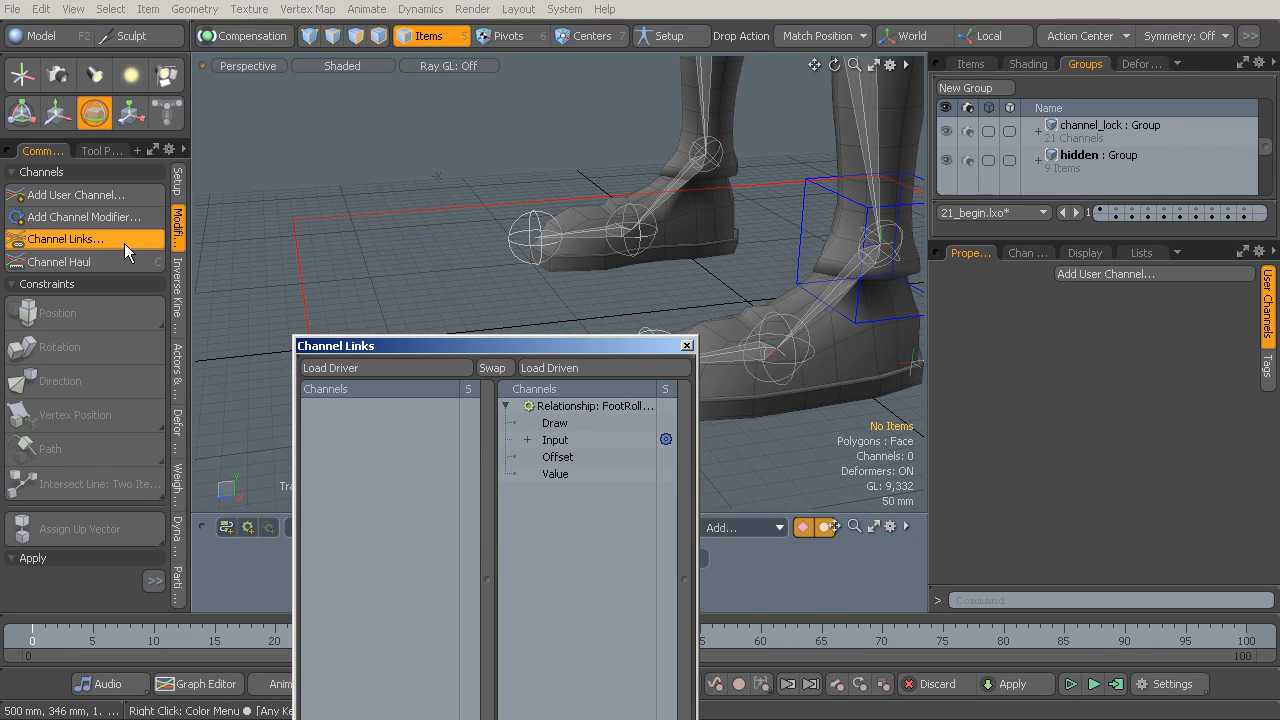
left_click(111, 259)
left_click_drag(411, 350, 333, 377)
left_click(114, 260)
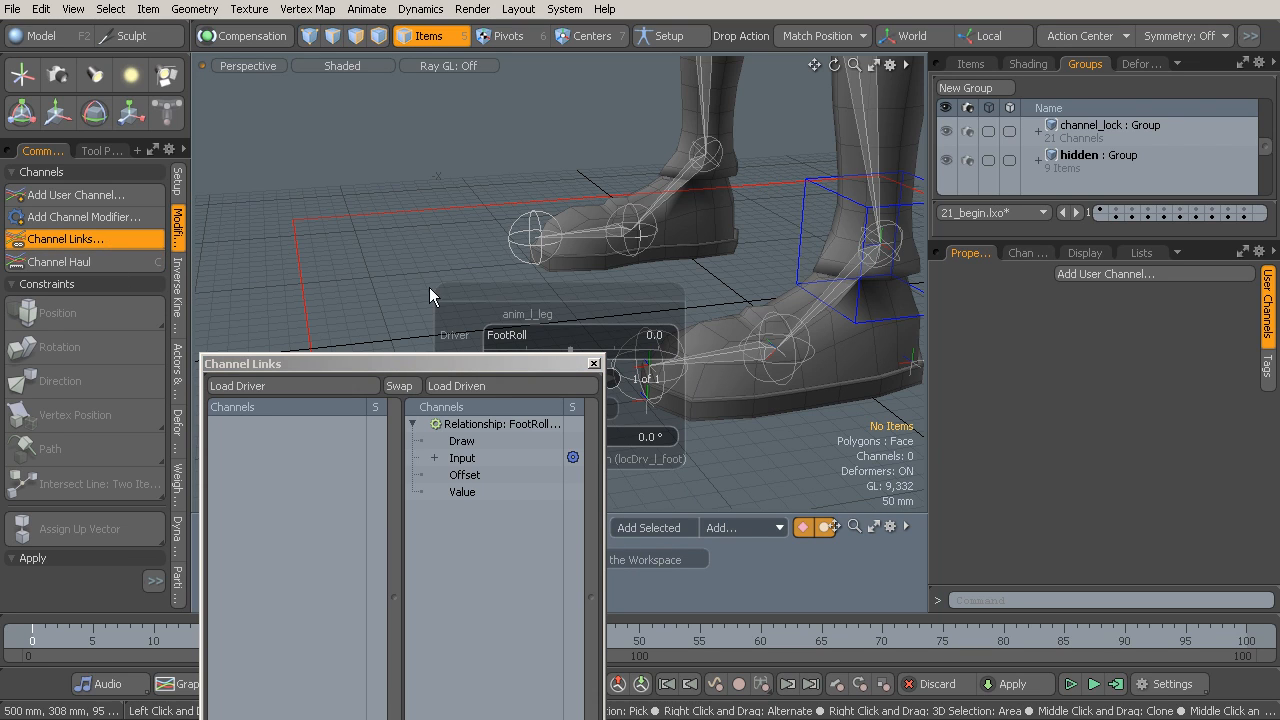
Move the relationship controls clear of the feet and set the FootRoll driver to 0.5
left_click_drag(514, 298, 471, 120)
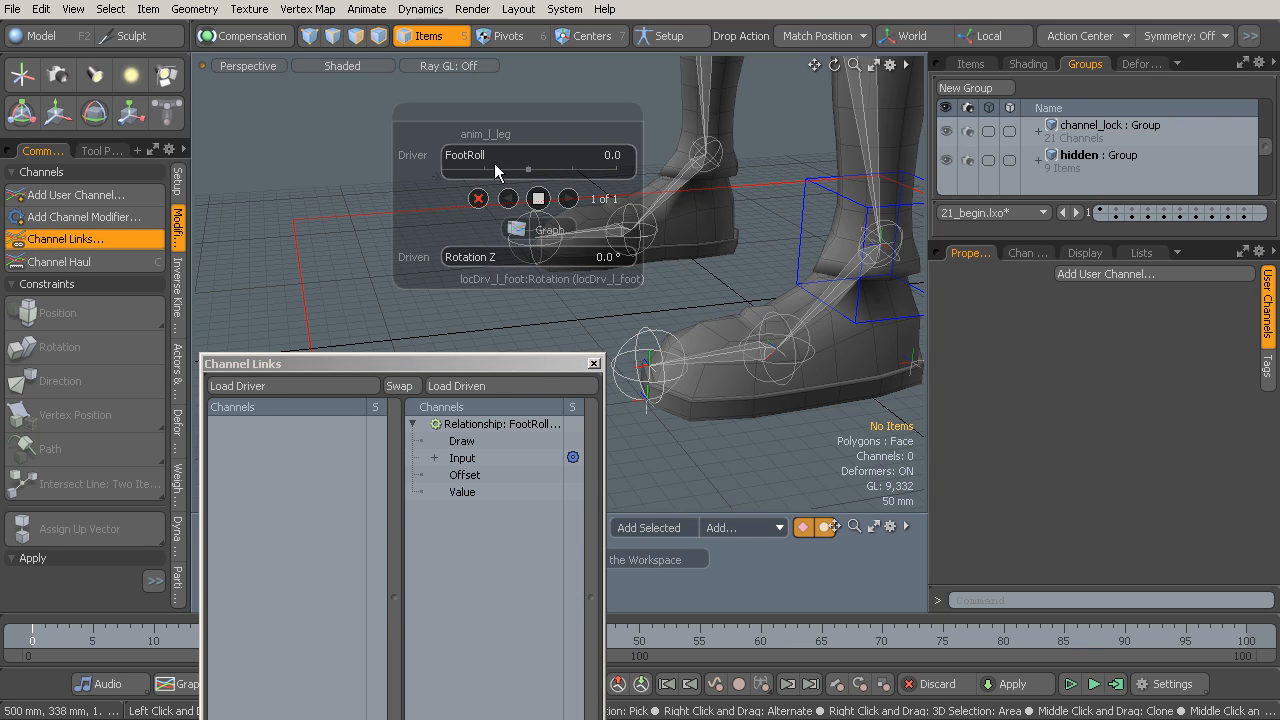
left_click_drag(646, 283, 729, 283, "ctrl+alt")
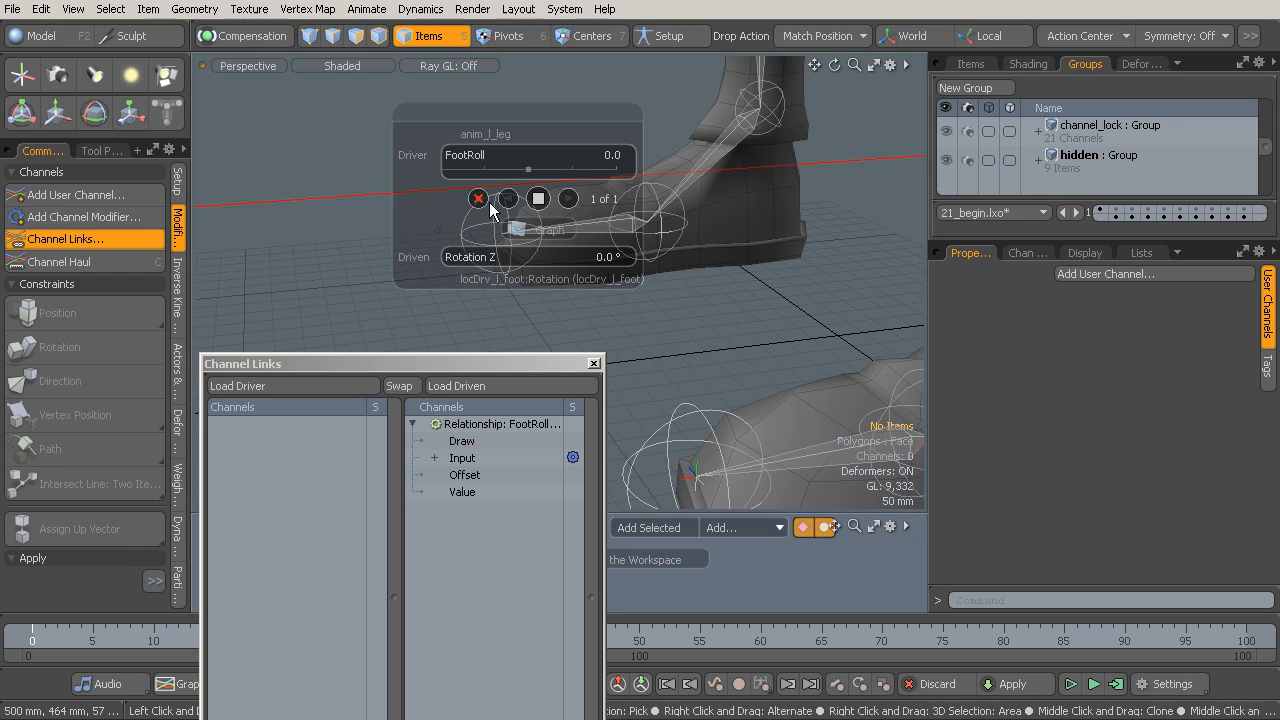
left_click(609, 155)
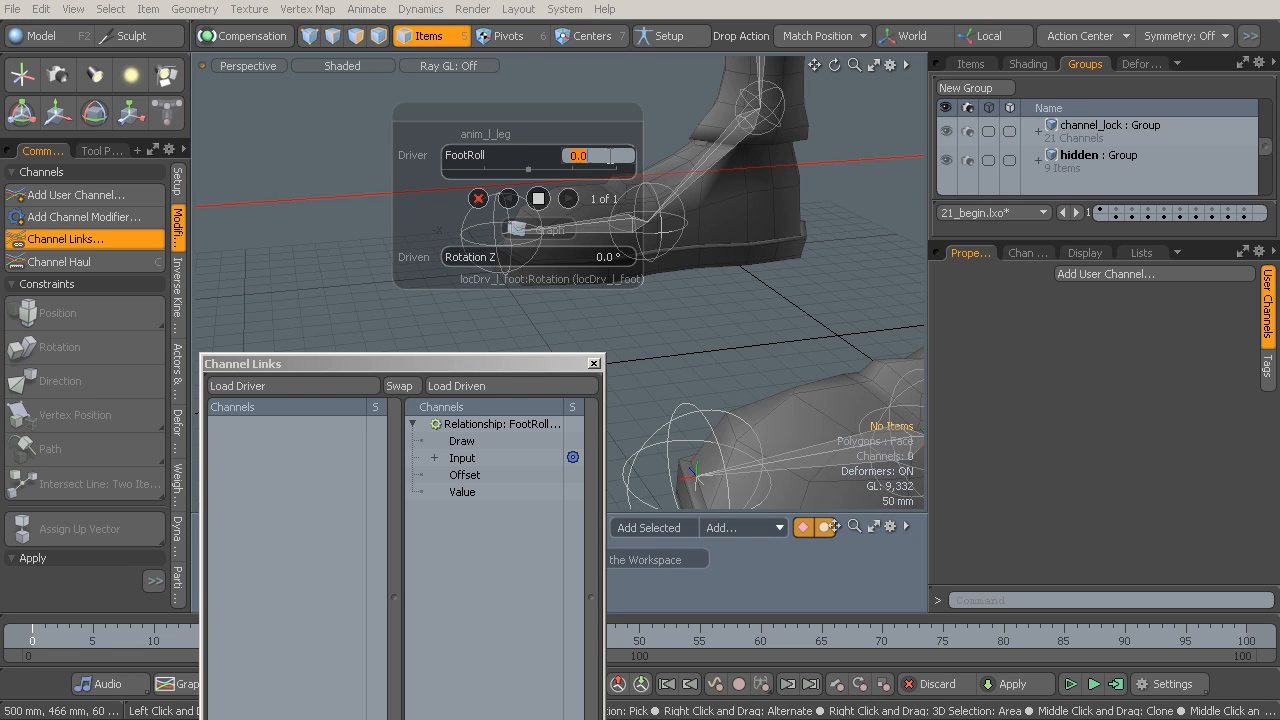
type(".5")
key("Return")
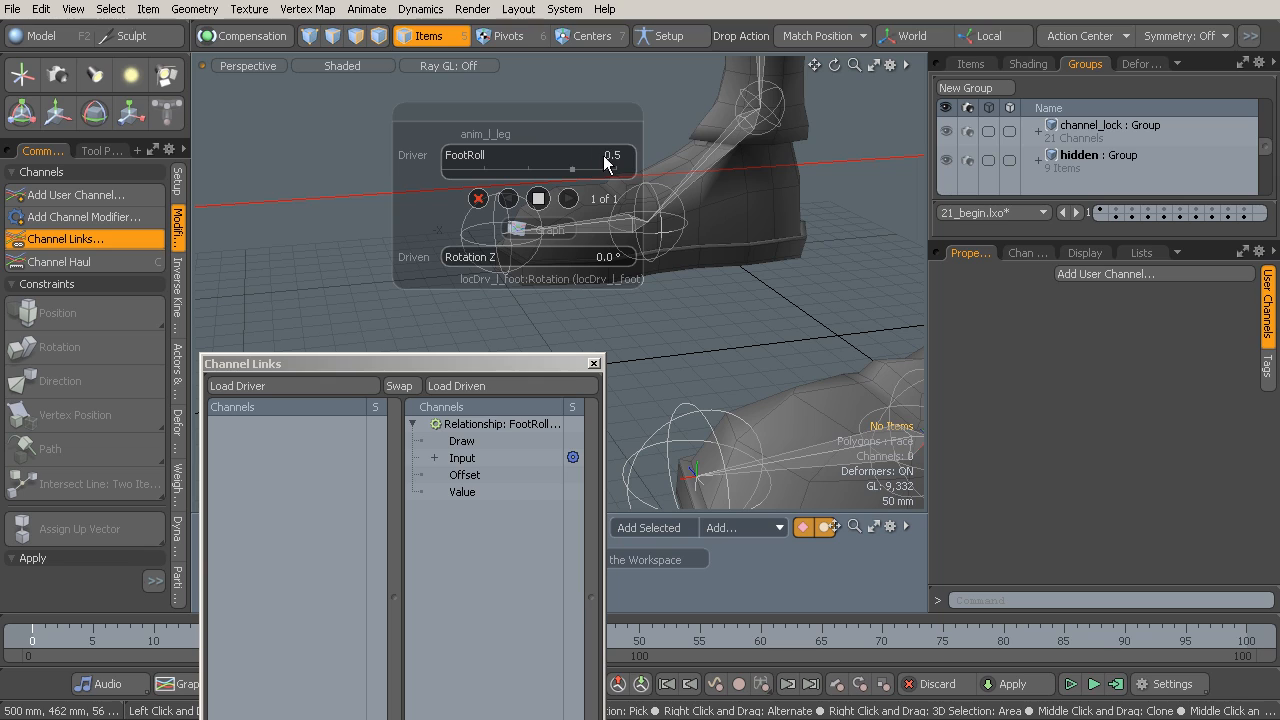
Try a key with locDrv_l_foot's Rotation Z at -45° for FootRoll 0.5, and delete that key after previewing it
left_click(606, 256)
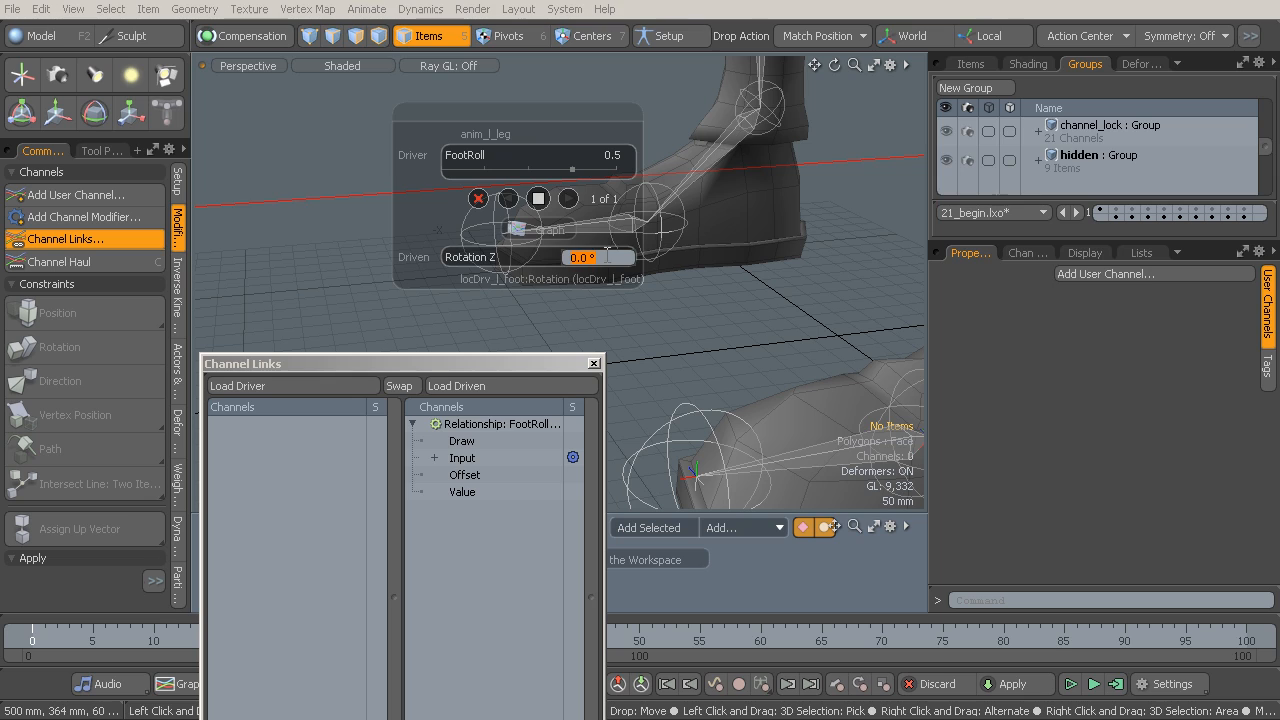
type("-45")
key("Return")
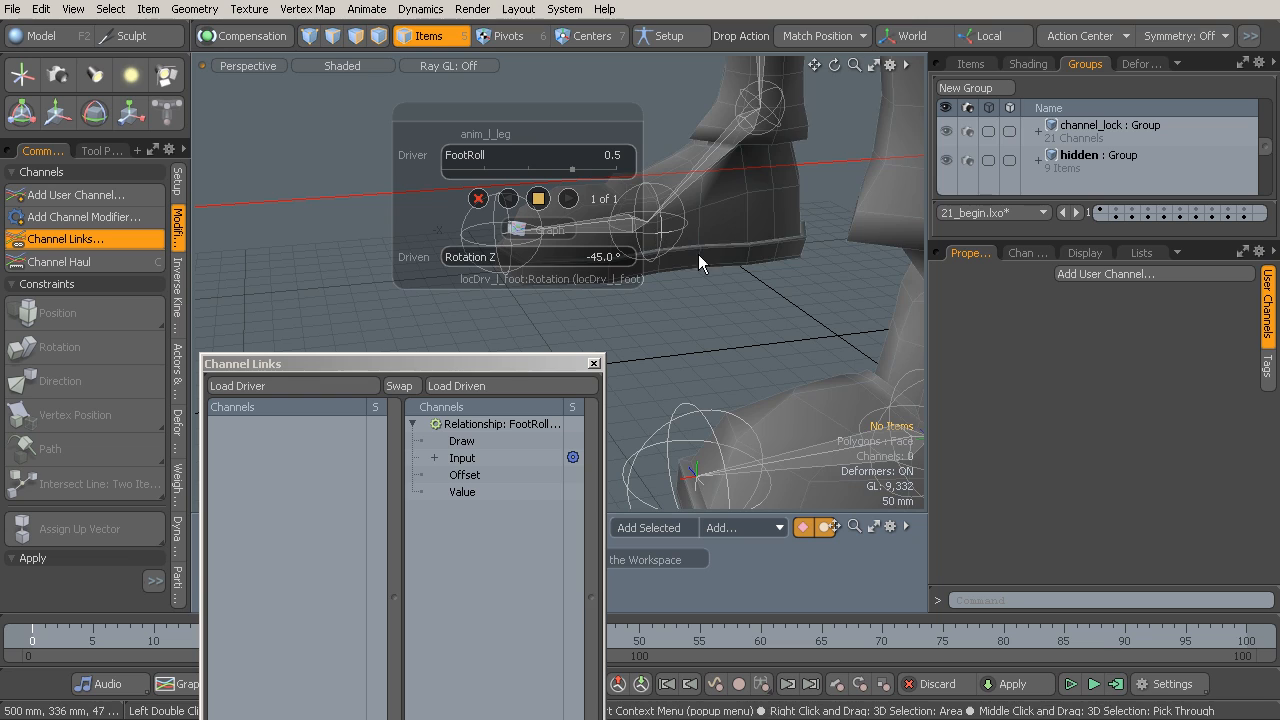
left_click_drag(797, 274, 714, 294, "alt")
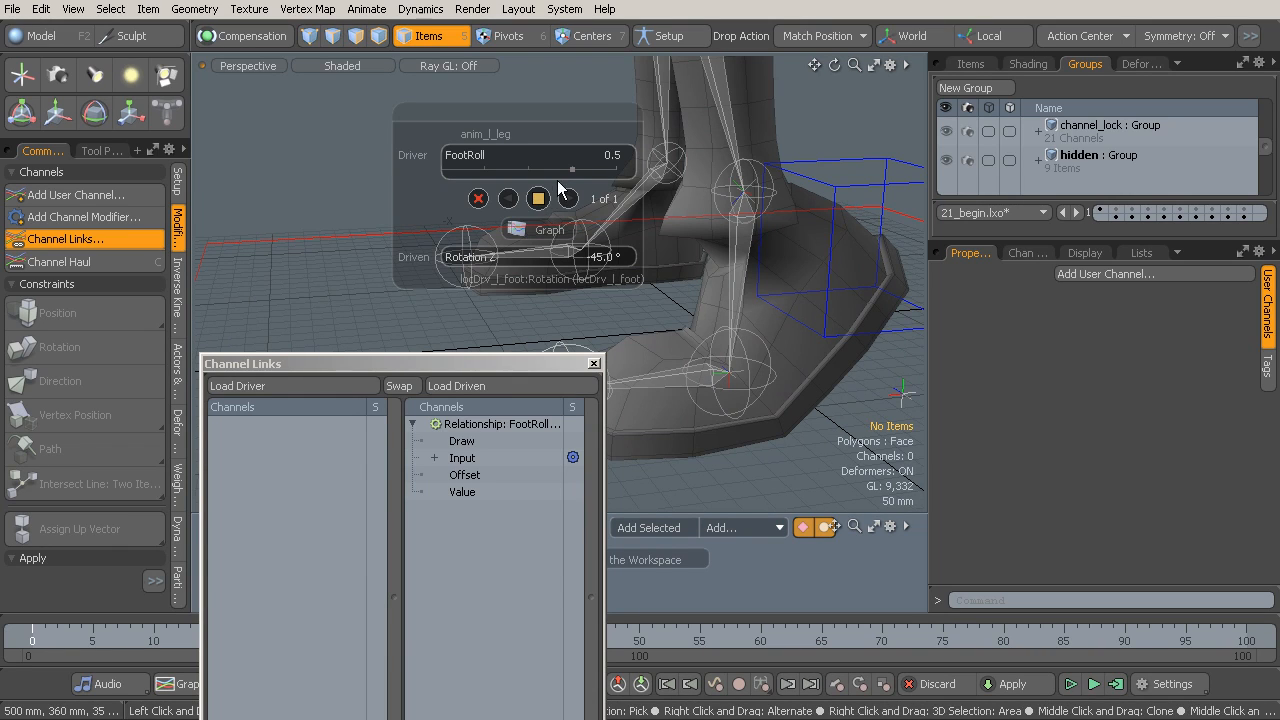
left_click(538, 199)
mouse_move(570, 168)
left_mouse_down()
mouse_move(549, 168)
mouse_move(572, 168)
left_mouse_up()
left_click(478, 199)
Set the driven Rotation Z of locDrv_l_foot to -45° and key it at FootRoll 0.5
left_click(601, 256)
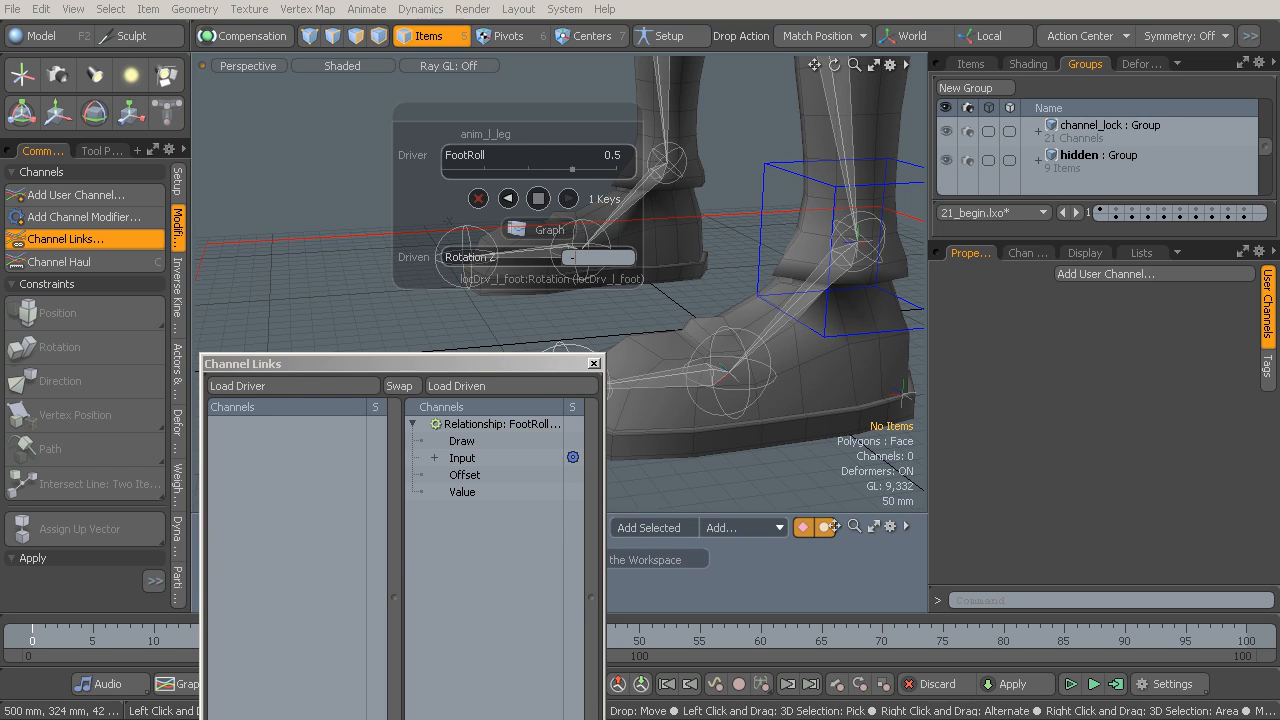
type("-45")
key("Return")
left_click(539, 198)
mouse_move(572, 168)
left_mouse_down()
mouse_move(528, 168)
mouse_move(572, 168)
left_mouse_up()
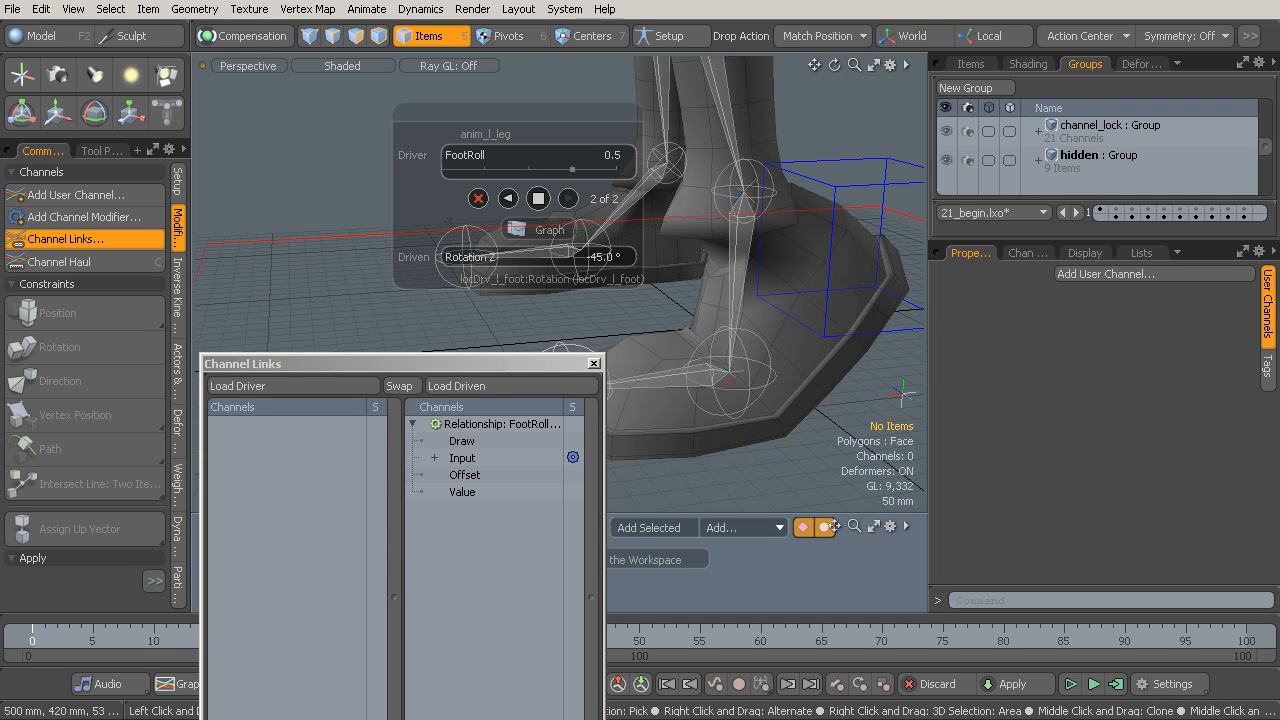
Key locDrv_l_foot's Rotation Z at 0° for FootRoll 1.0, and return the driver to 0
left_click_drag(482, 365, 338, 172)
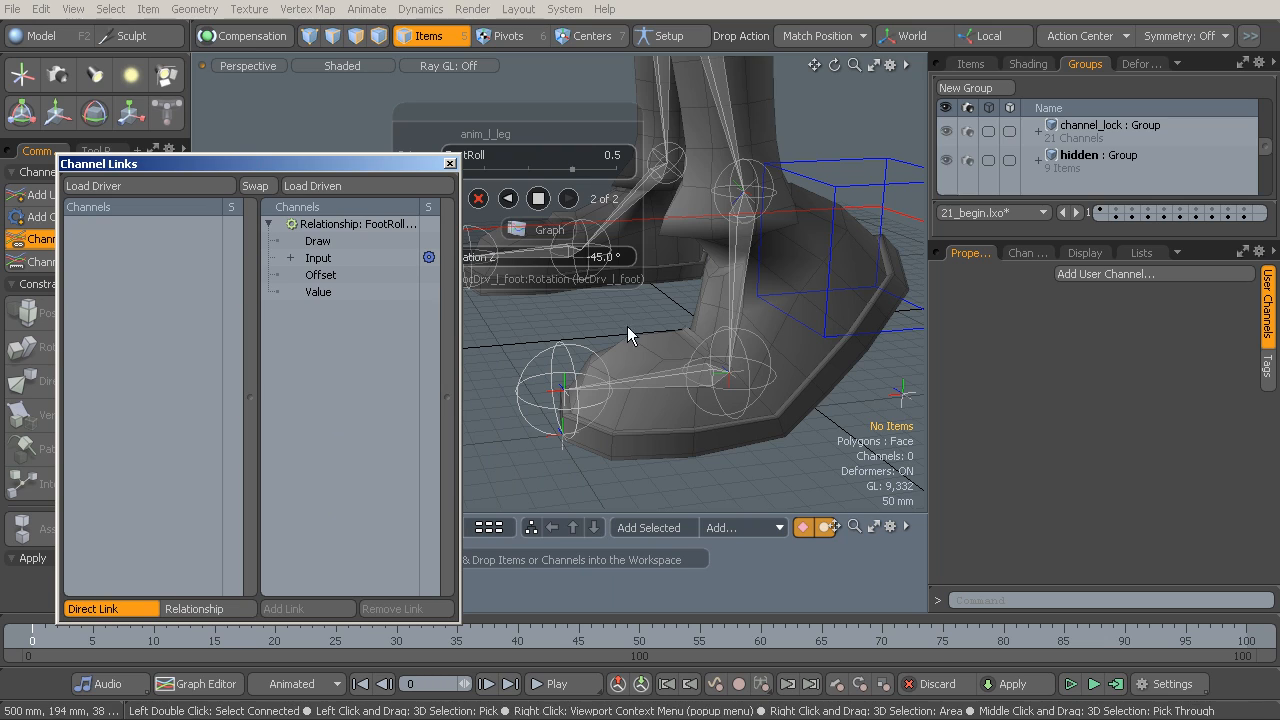
left_click_drag(574, 170, 616, 170)
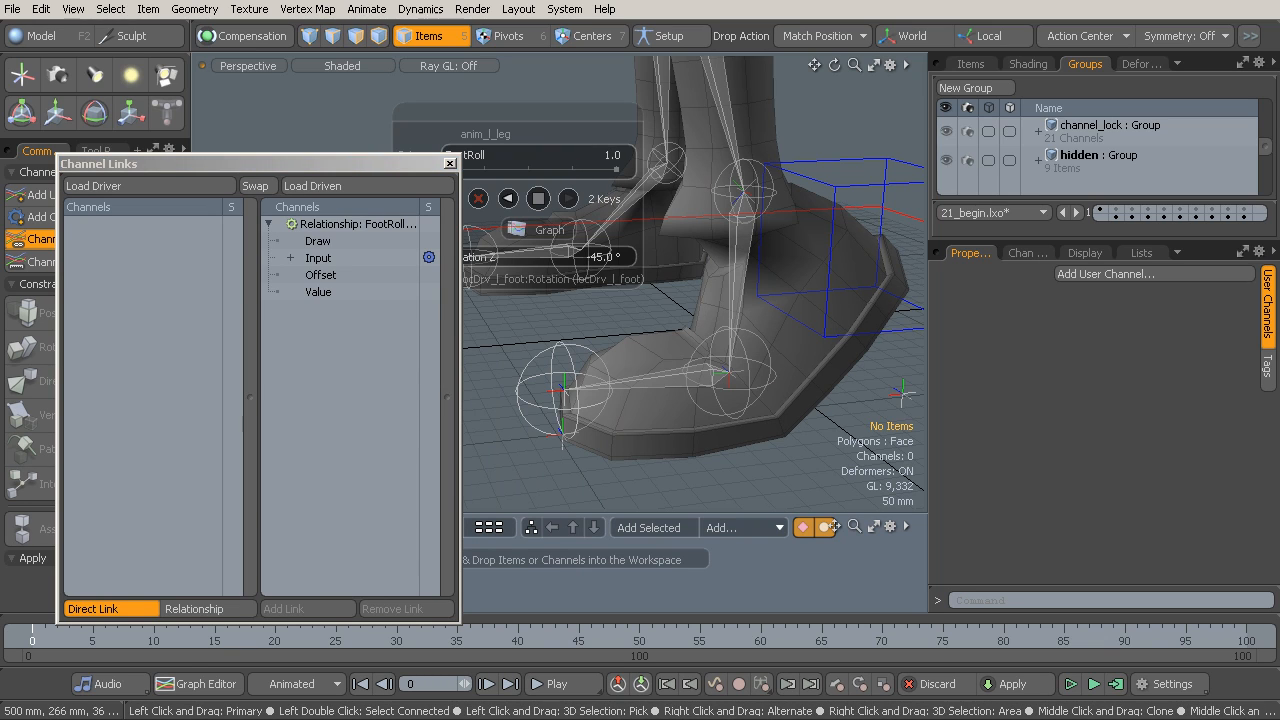
left_click(606, 257)
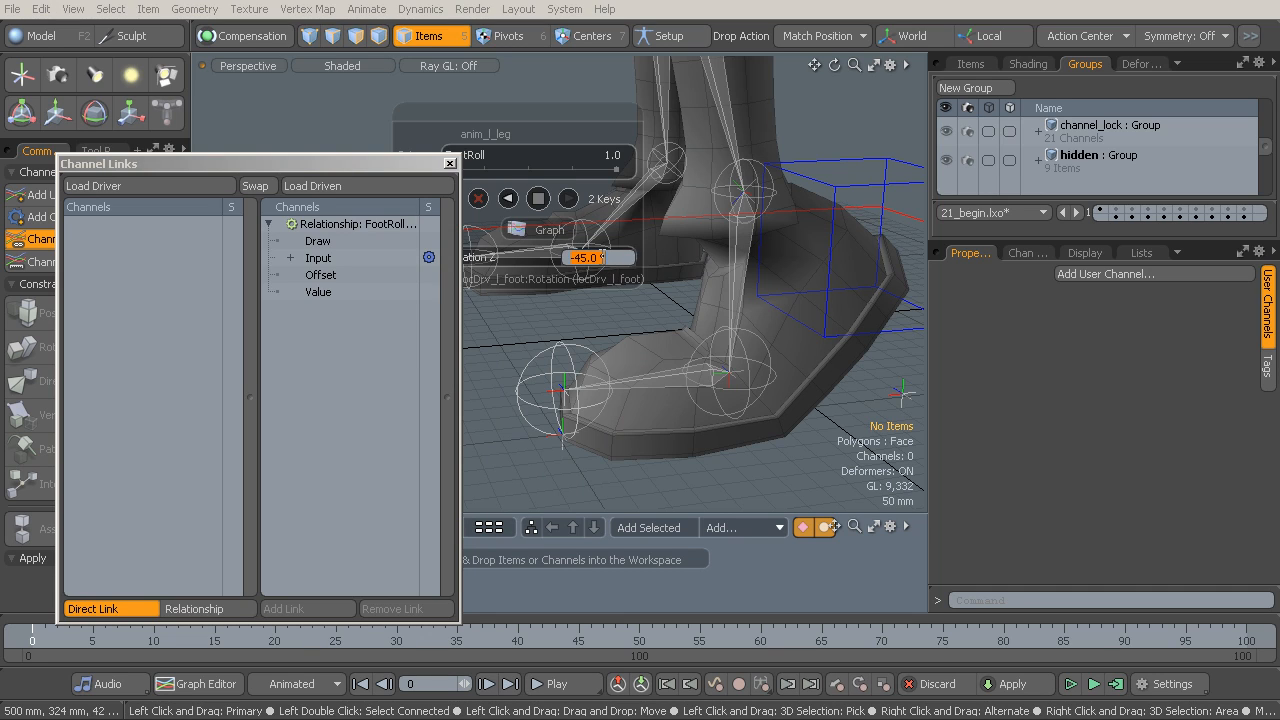
type("0")
key("Return")
left_click(539, 199)
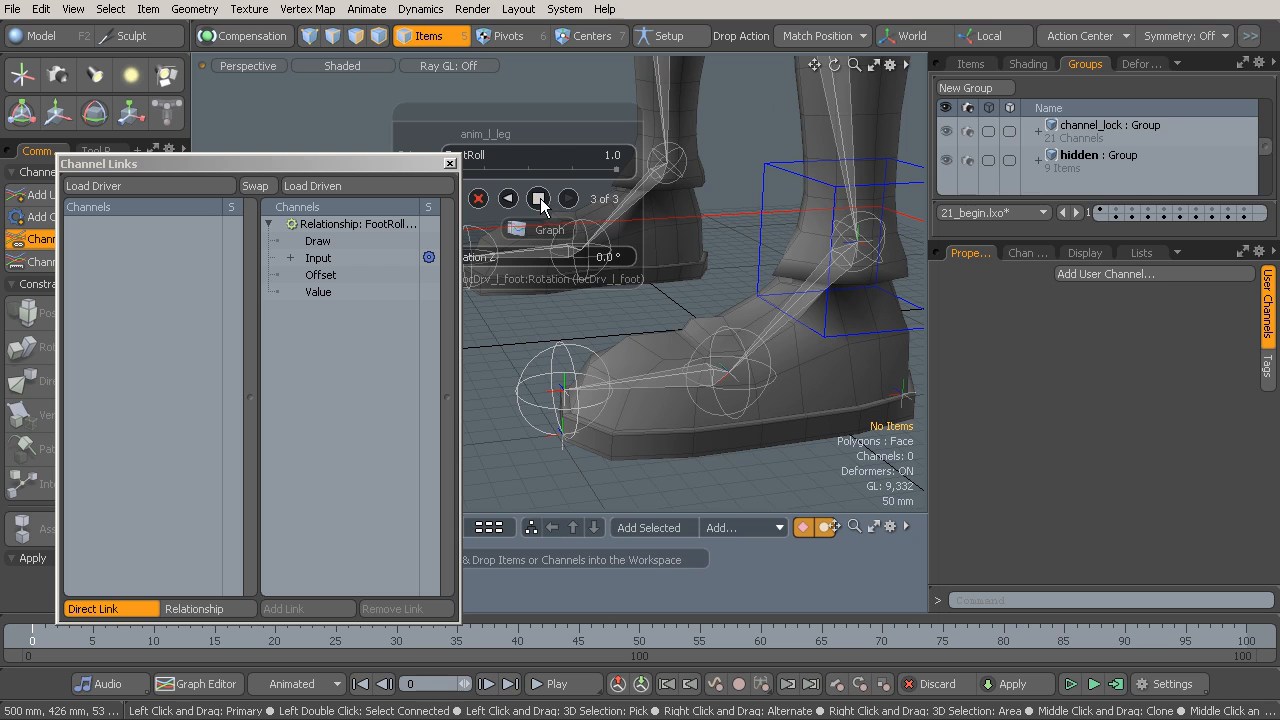
left_click_drag(616, 177, 528, 169)
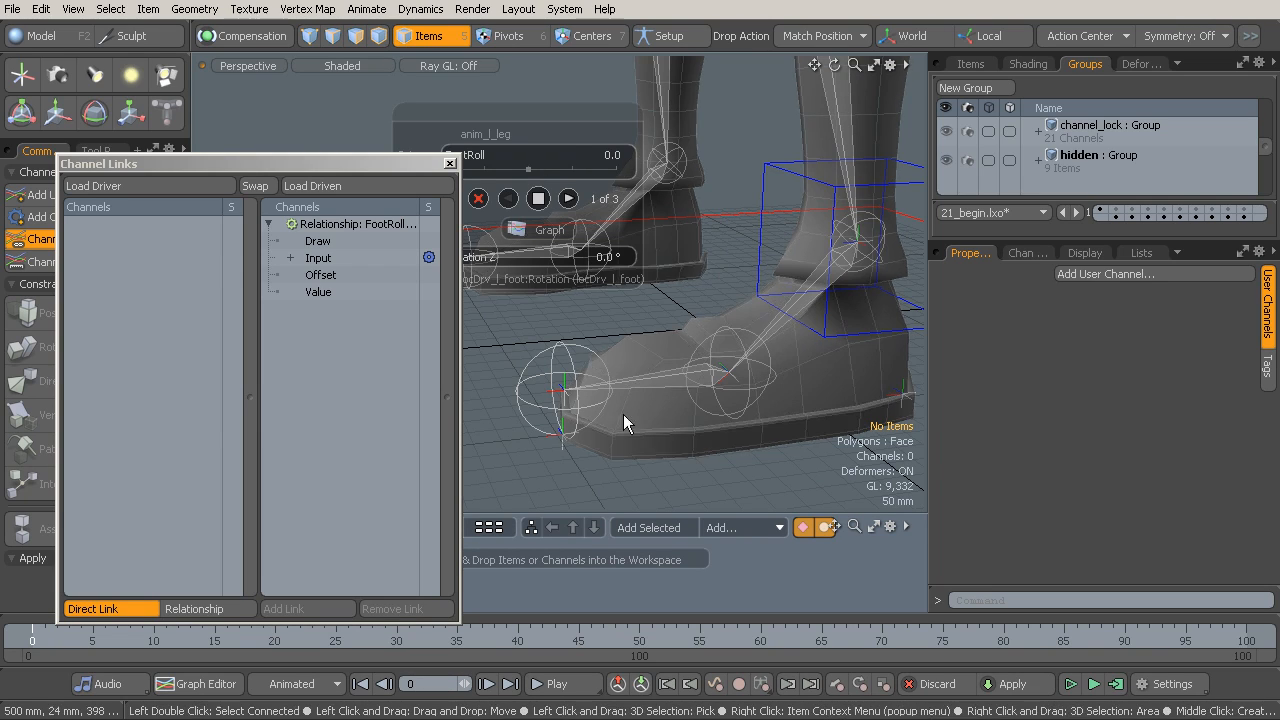
Load locDrv_l_toePiv as the driven item and anim_l_leg as the driver in Channel Links
left_click(549, 440)
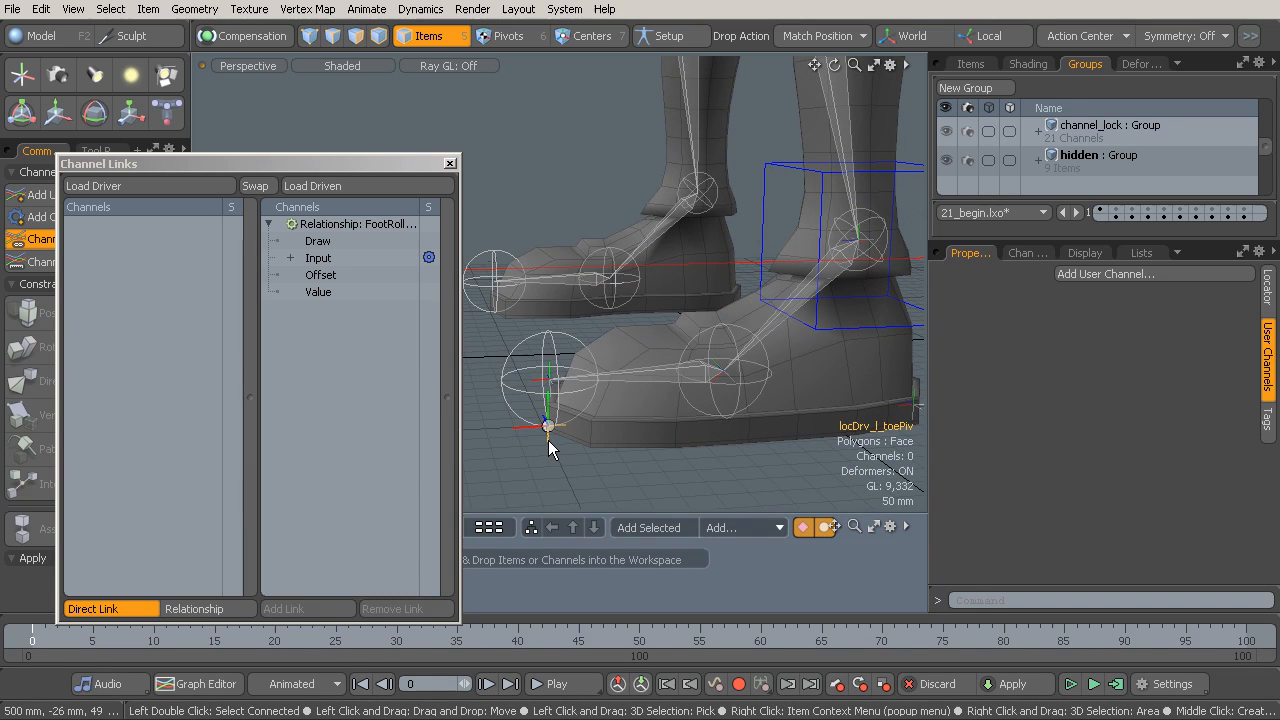
left_click(341, 186)
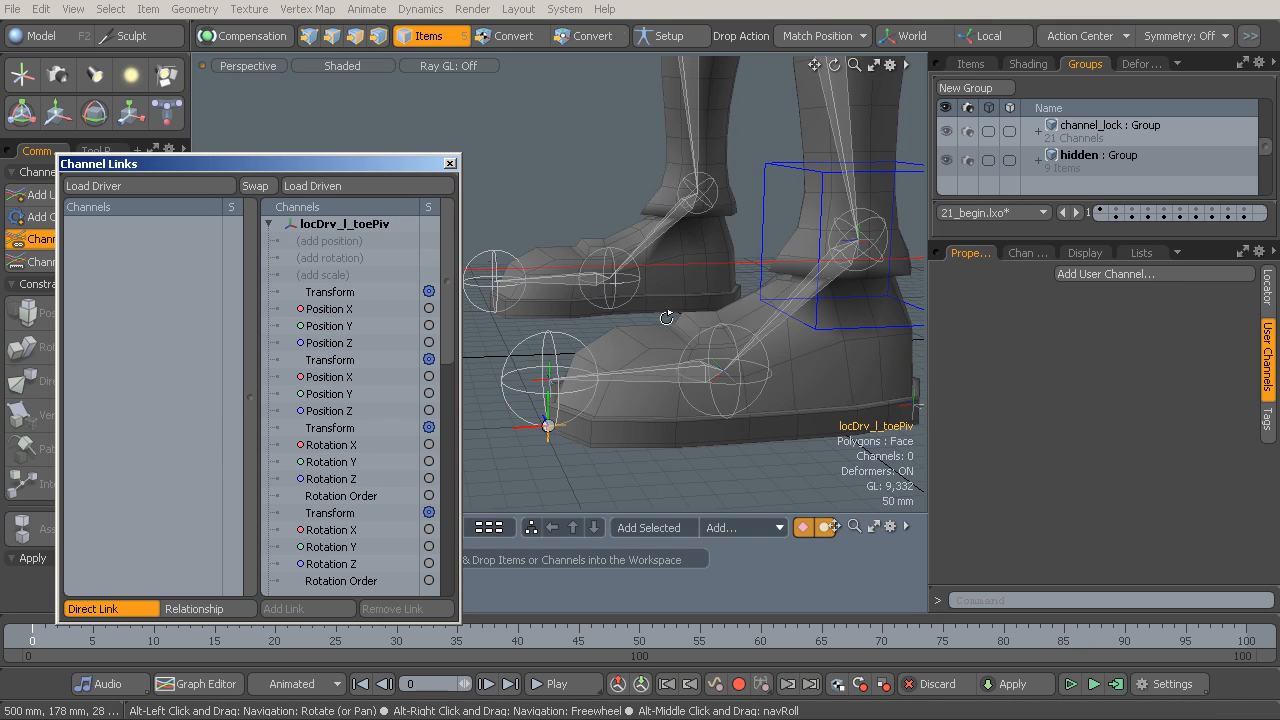
left_click_drag(666, 323, 696, 327, "alt")
left_click_drag(729, 260, 740, 200, "alt")
left_click(741, 198)
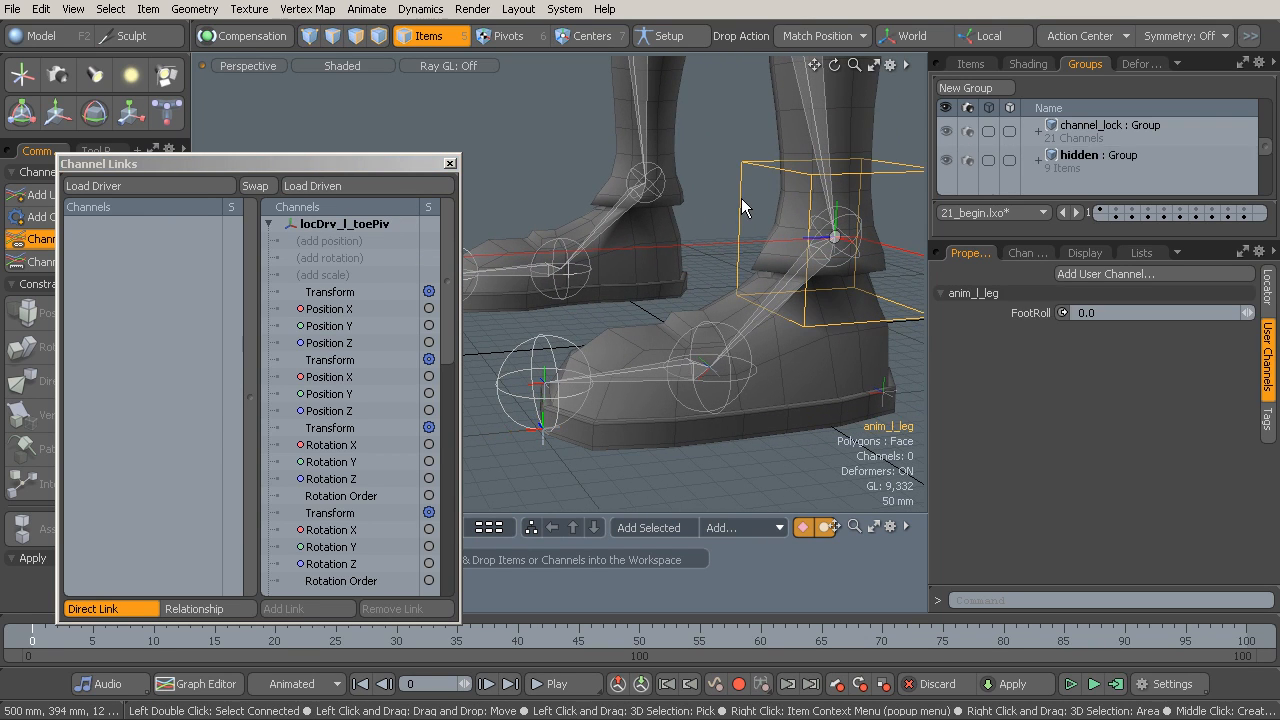
left_click(129, 185)
Choose anim_l_leg's FootRoll as the driver channel, with Relationship as the link type
left_click_drag(188, 160, 290, 30)
left_click_drag(368, 139, 381, 428)
left_click(270, 433)
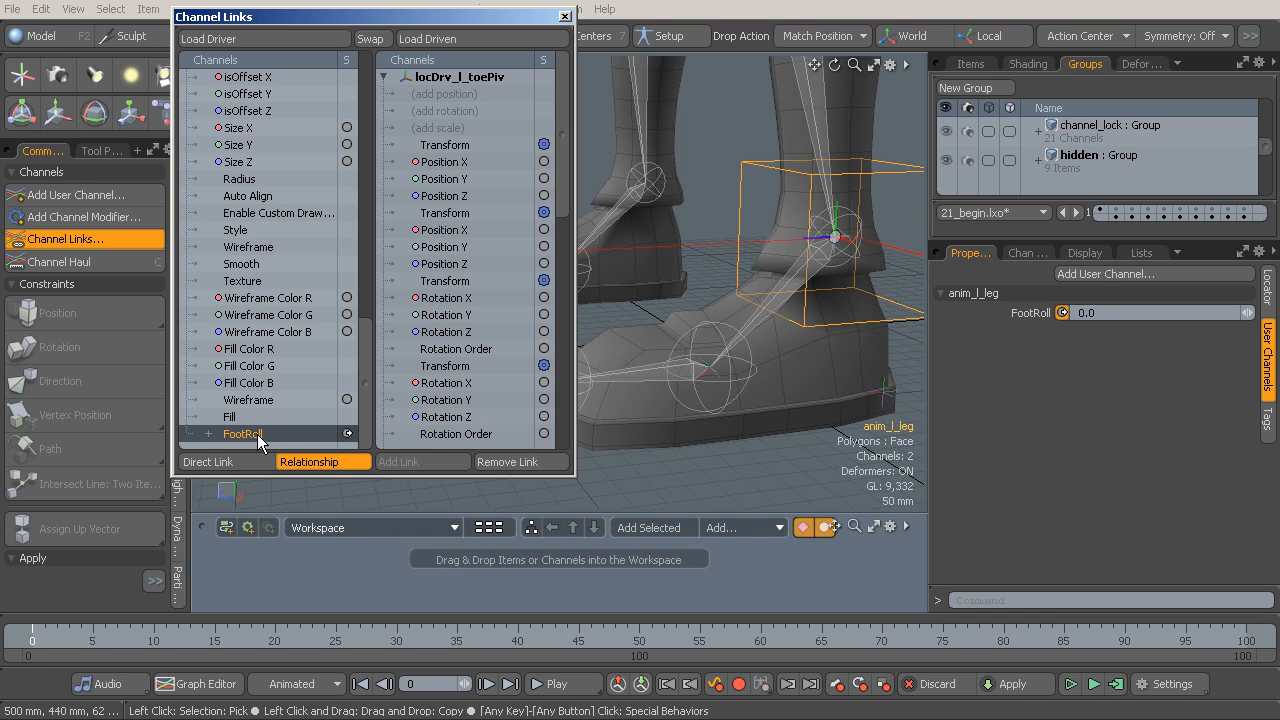
Activate the Rotate tool on the locDrv_l_toePiv locator to identify its active rotation channels in Channel Links
left_click_drag(805, 337, 820, 338, "alt")
left_click_drag(729, 352, 666, 416, "ctrl+alt")
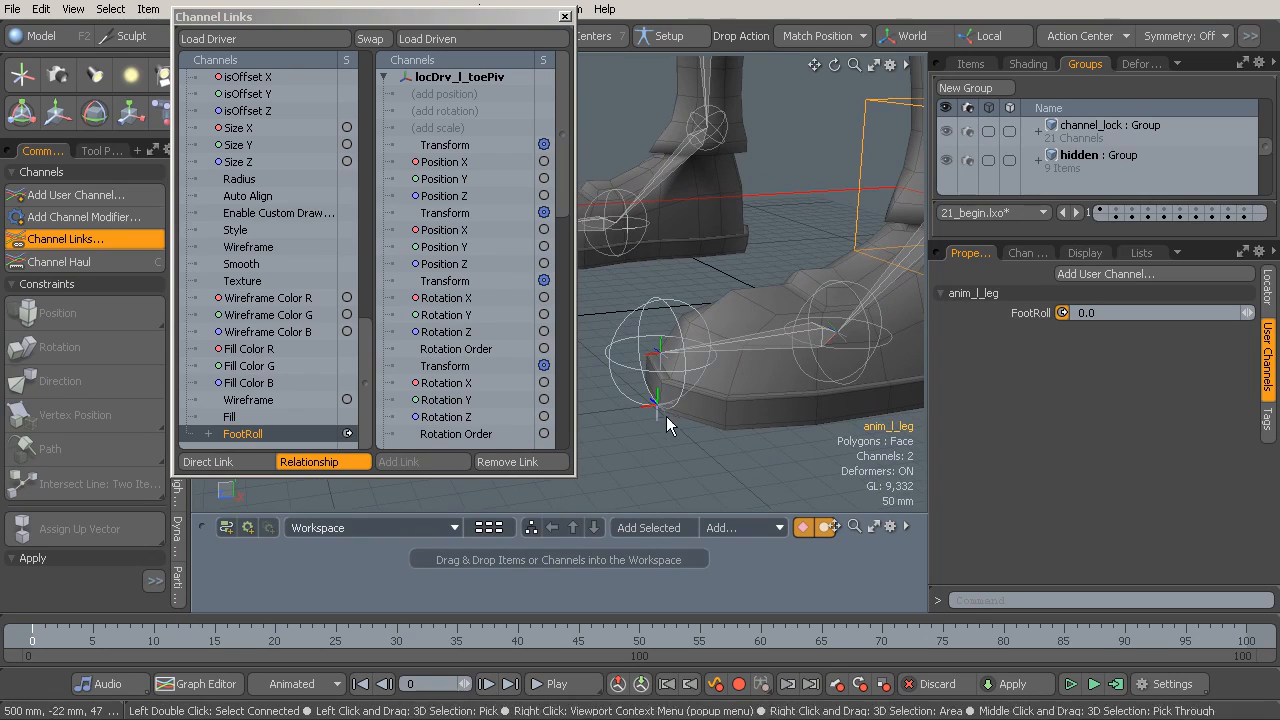
left_click(657, 419)
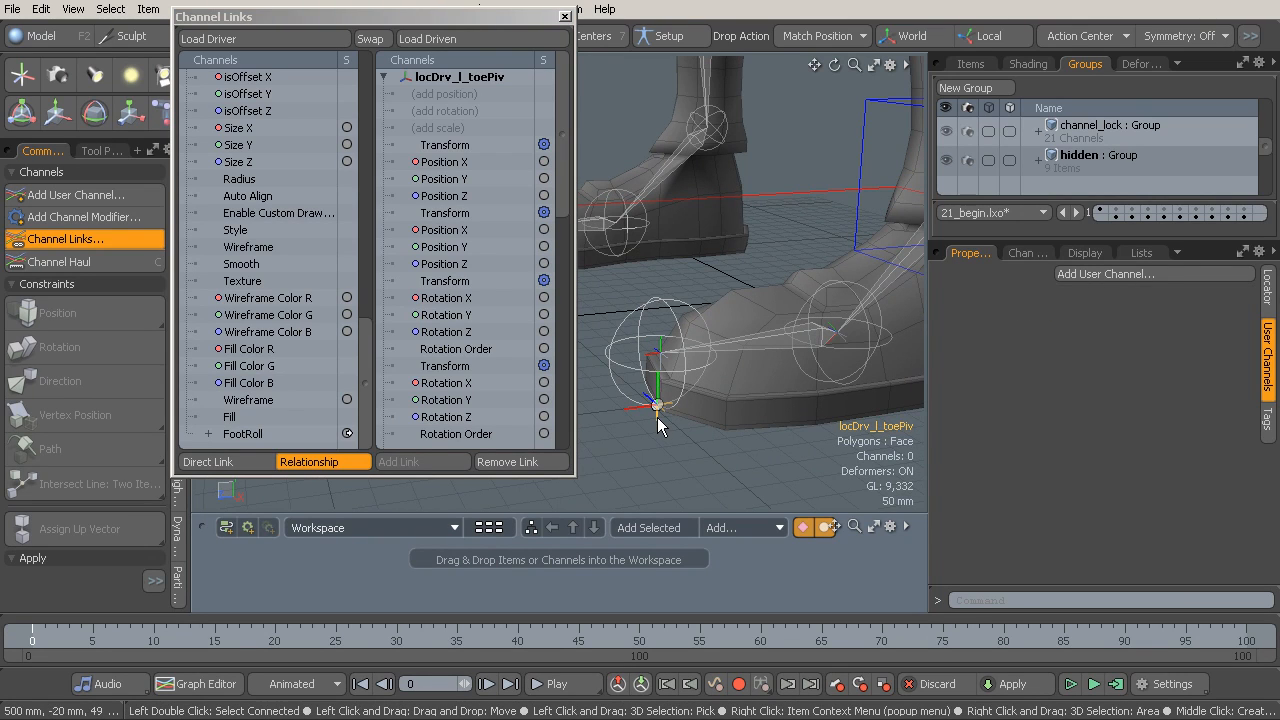
key("e")
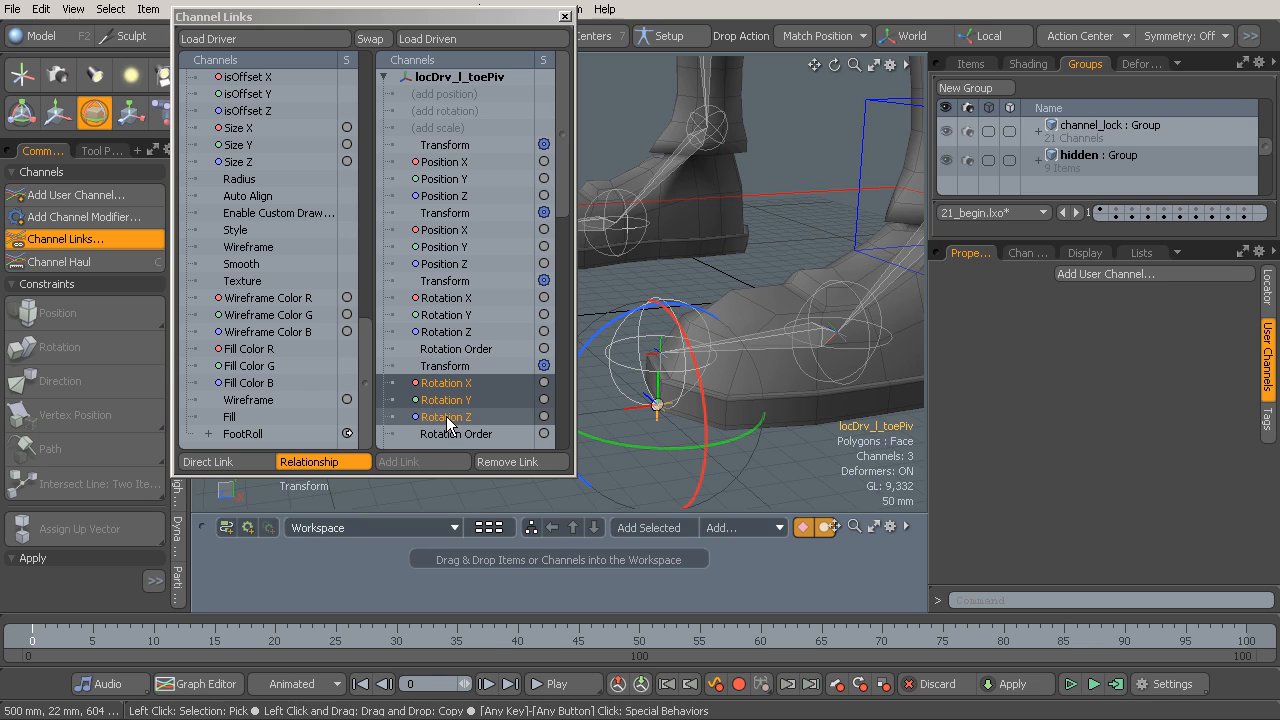
left_click(519, 401, "ctrl")
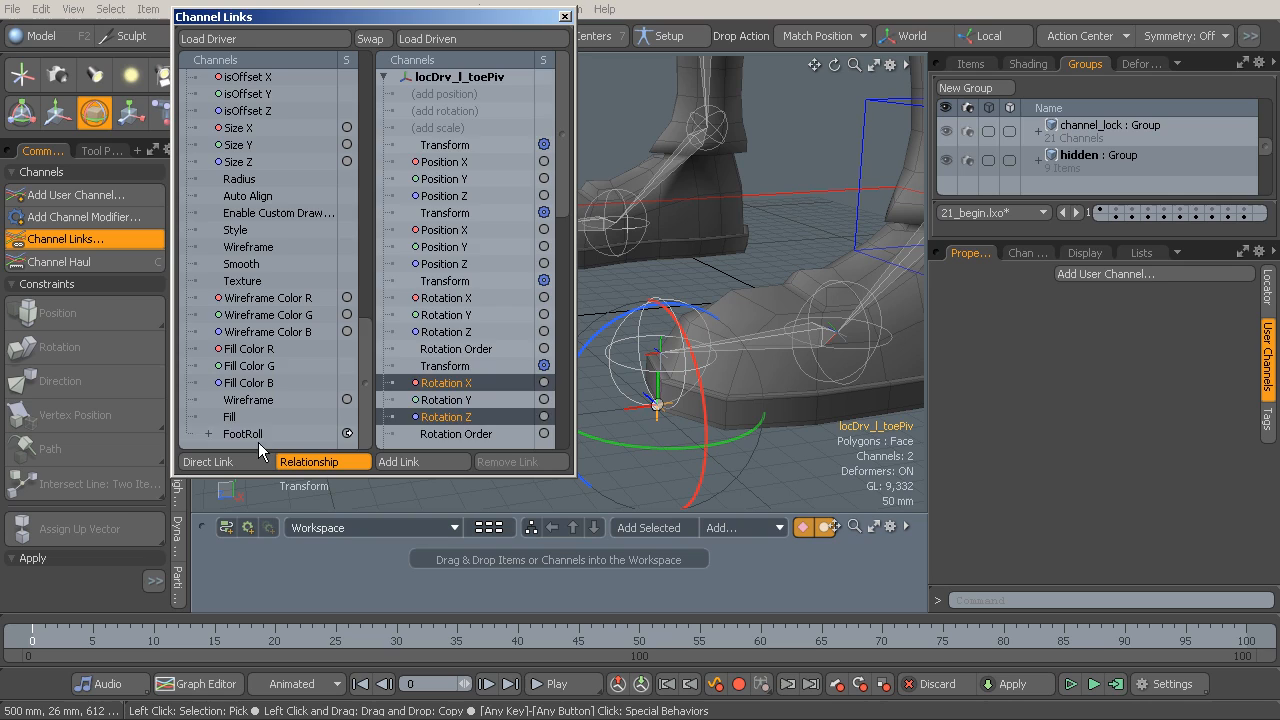
Link FootRoll to the active Rotation Z channel of locDrv_l_toePiv using a Relationship link
left_click(245, 433)
left_click(458, 418)
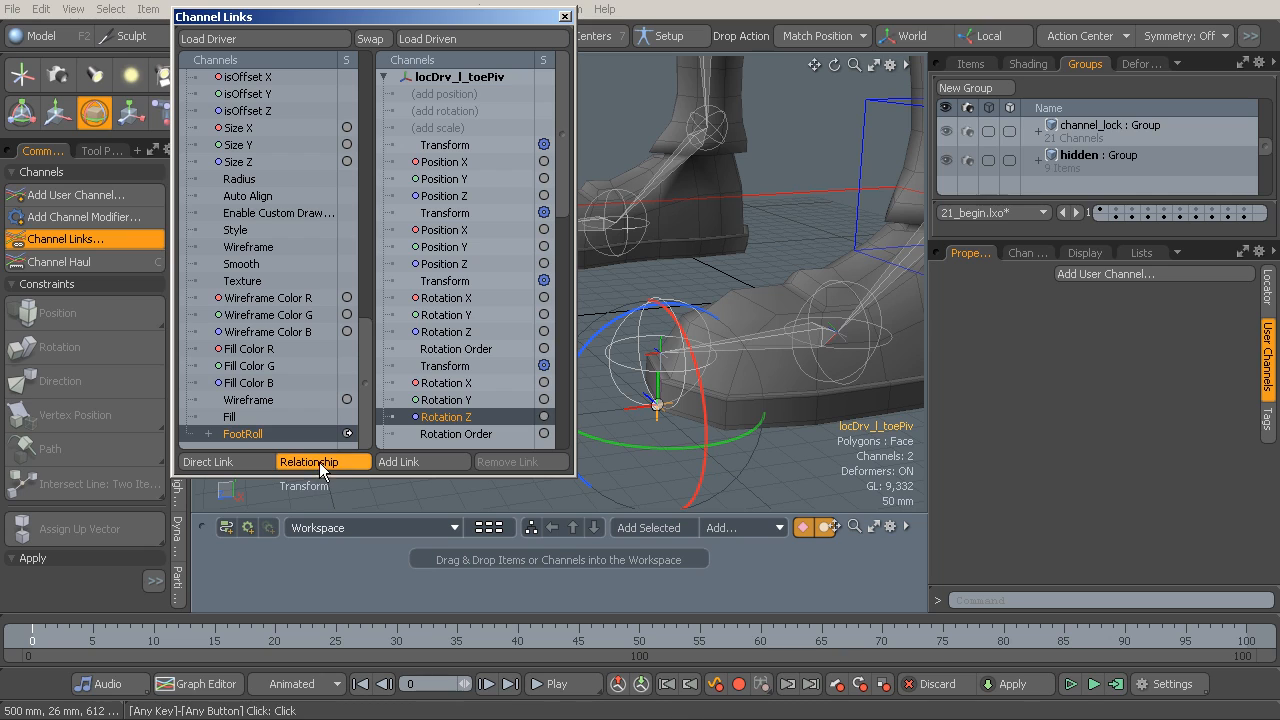
left_click(403, 462)
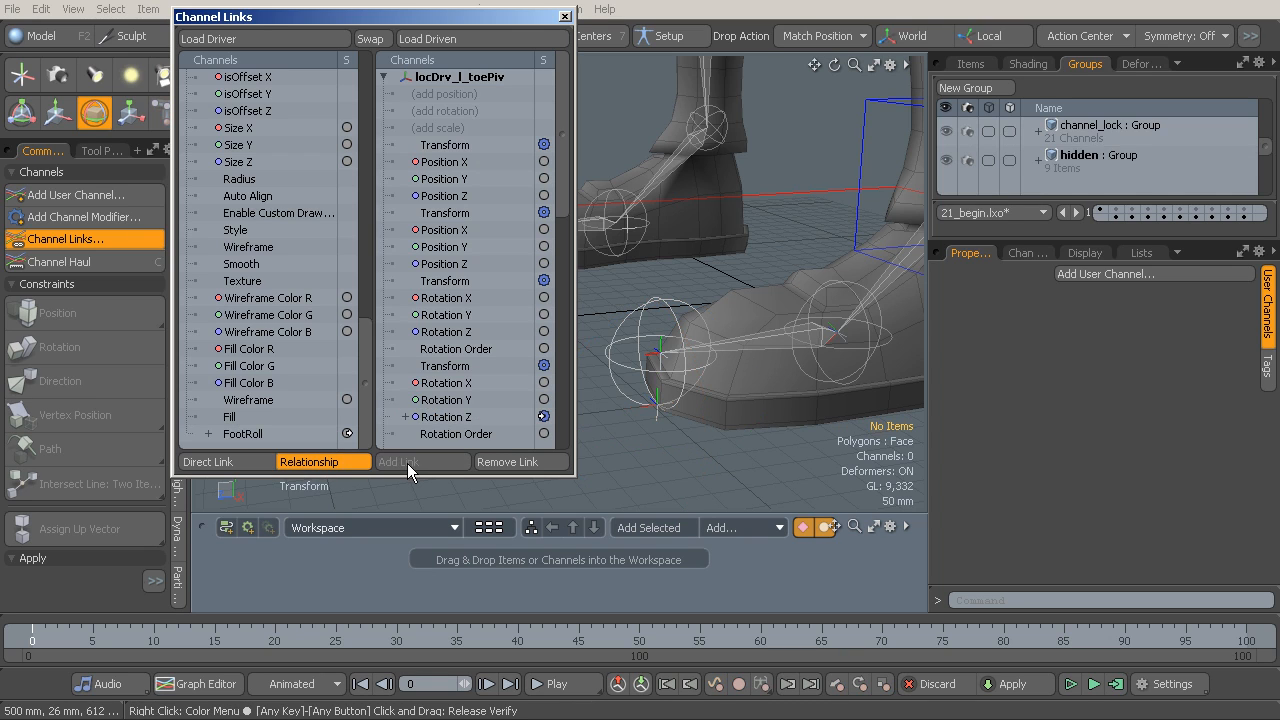
Expand locDrv_l_toePiv's linked Rotation Z channel and show its relationship controls in the viewport, clear of the Channel Links window
left_click_drag(390, 20, 328, 343)
left_click_drag(616, 291, 706, 352, "ctrl+alt")
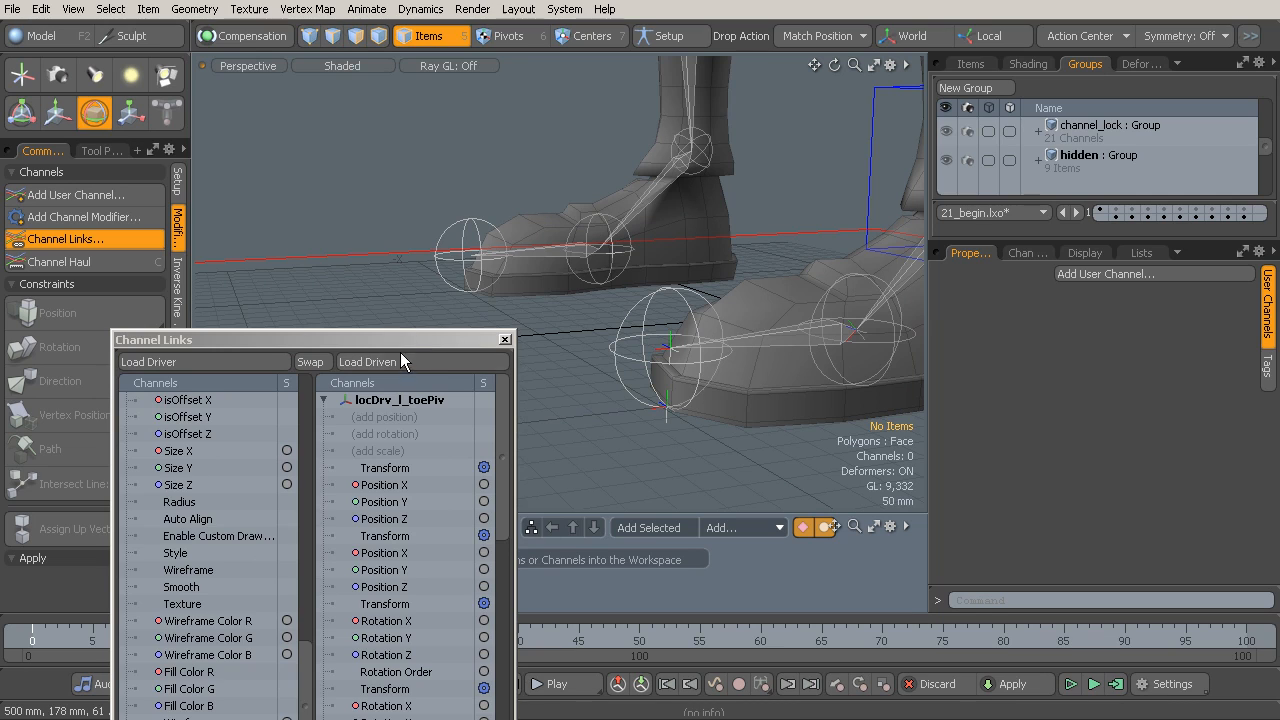
left_click_drag(405, 338, 470, 104)
left_click(410, 505)
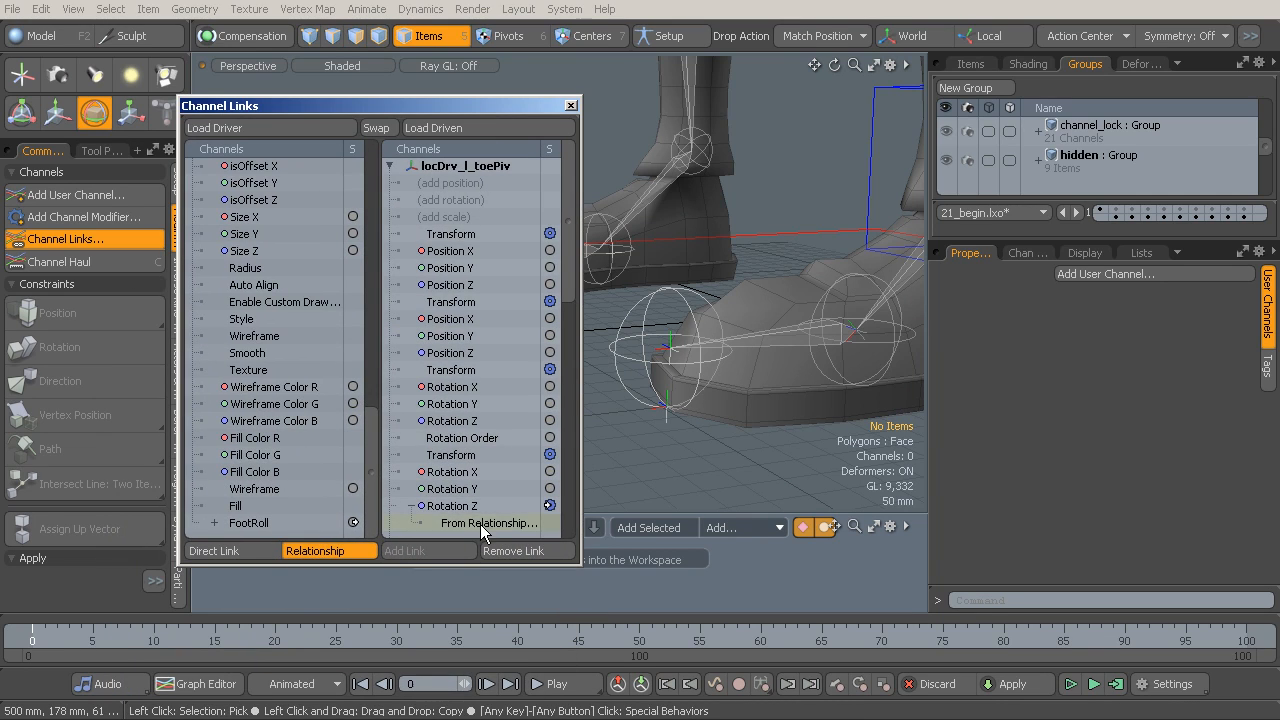
left_click_drag(570, 288, 573, 351)
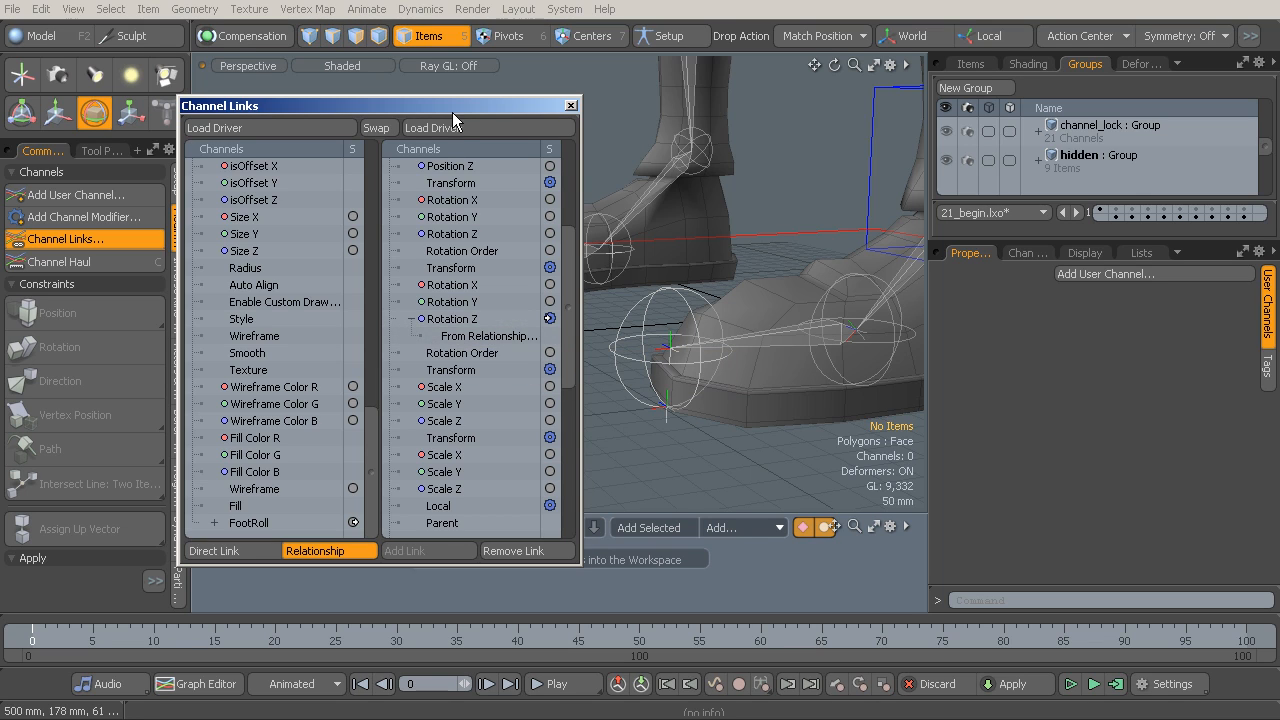
left_click_drag(451, 107, 441, 395)
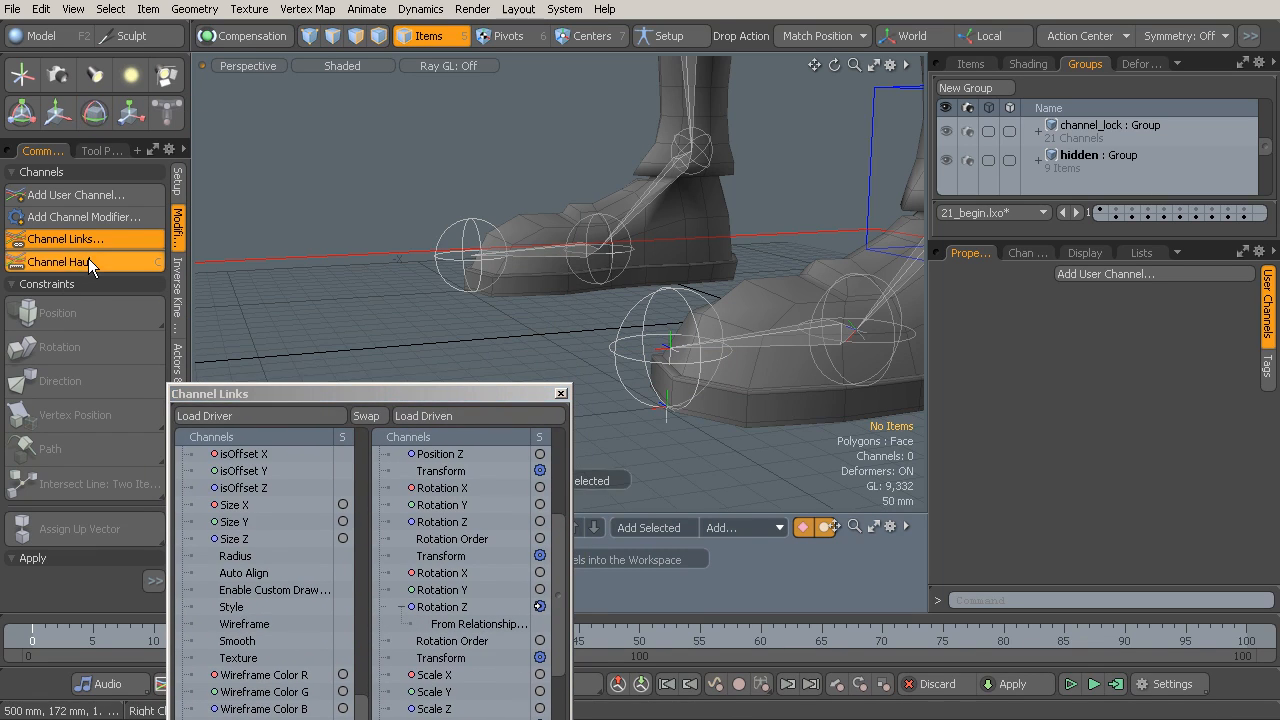
left_click(89, 260)
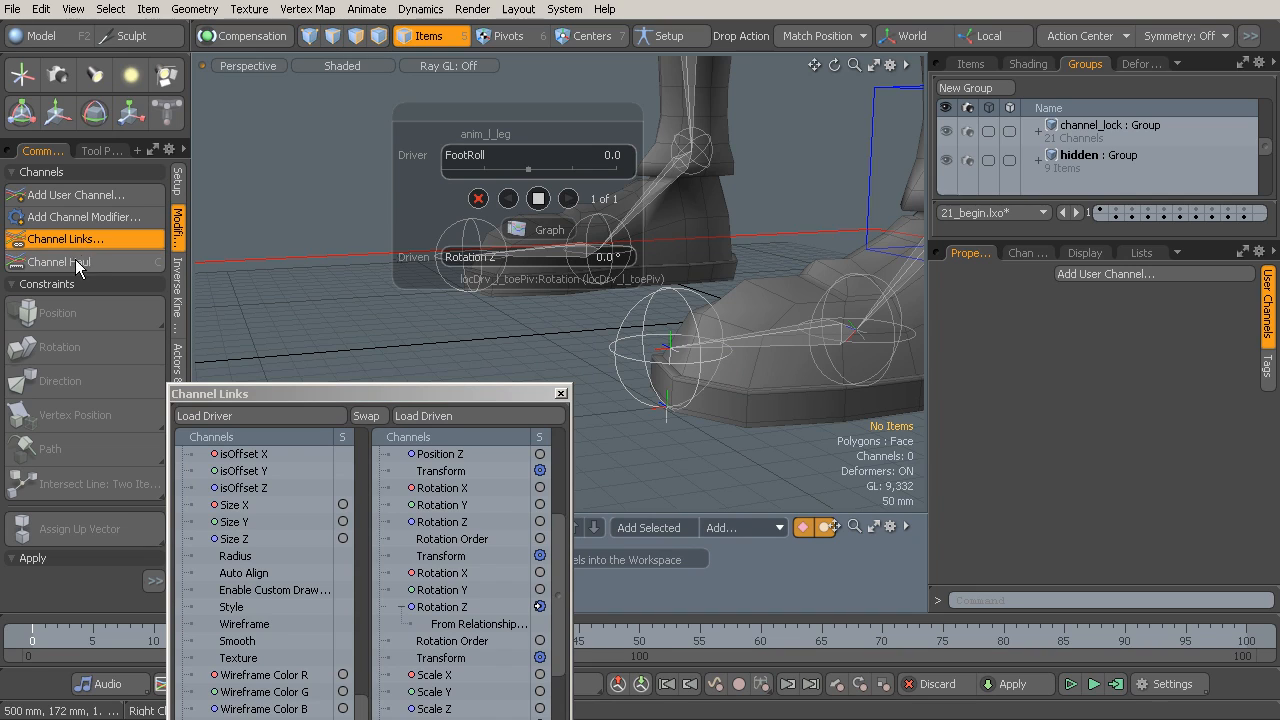
left_click_drag(363, 392, 222, 143)
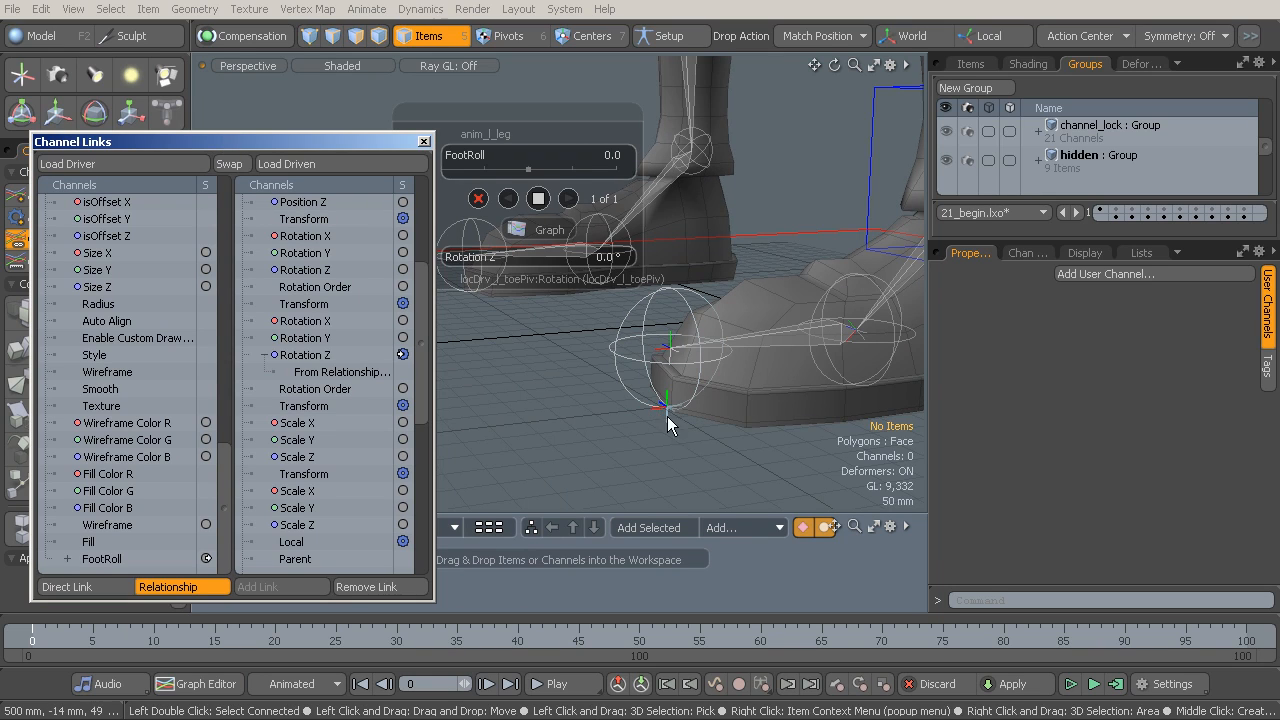
Set the FootRoll driver to 0.5 and the driven Rotation Z of locDrv_l_toePiv to -10°
left_click(606, 162)
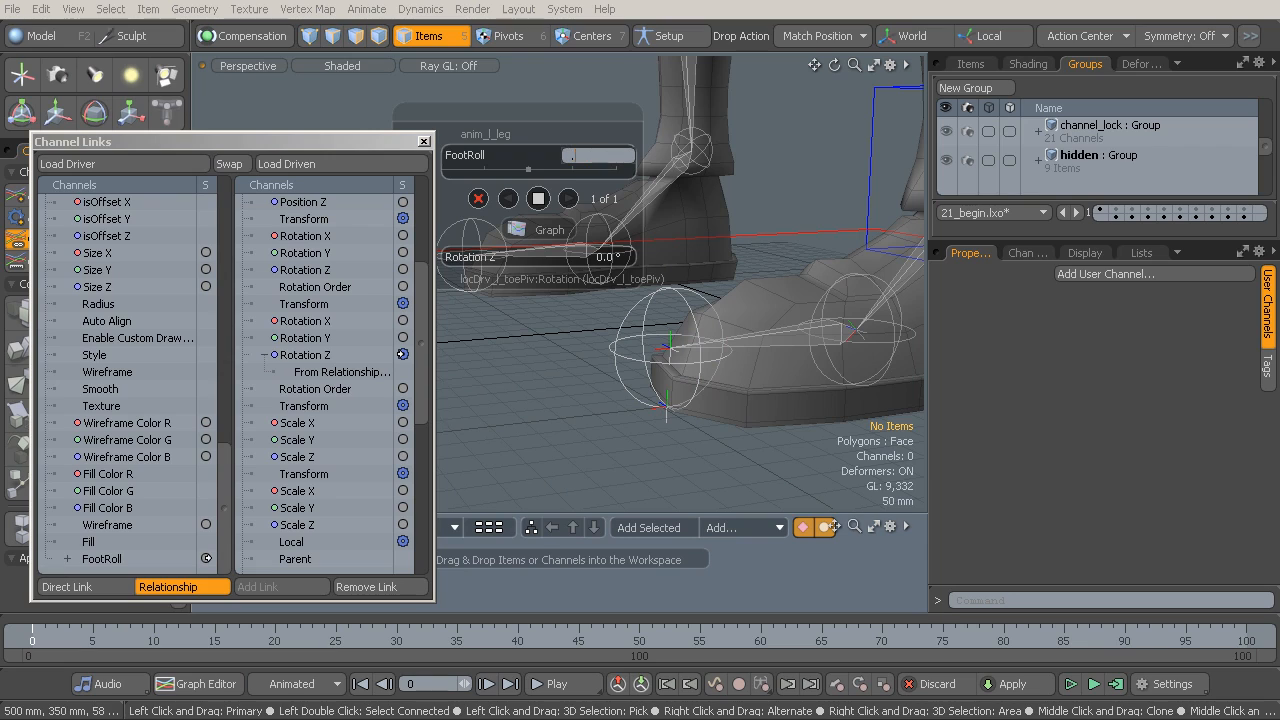
type(".5")
key("Return")
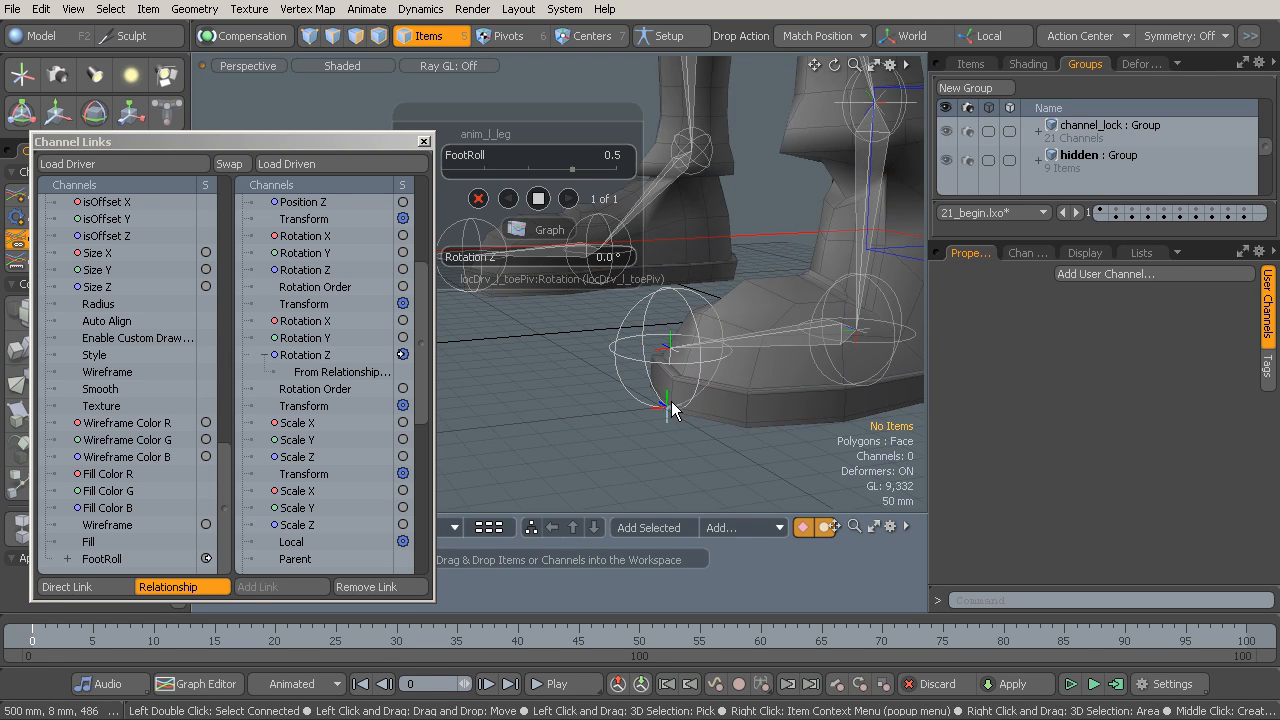
left_click_drag(740, 374, 694, 357, "alt")
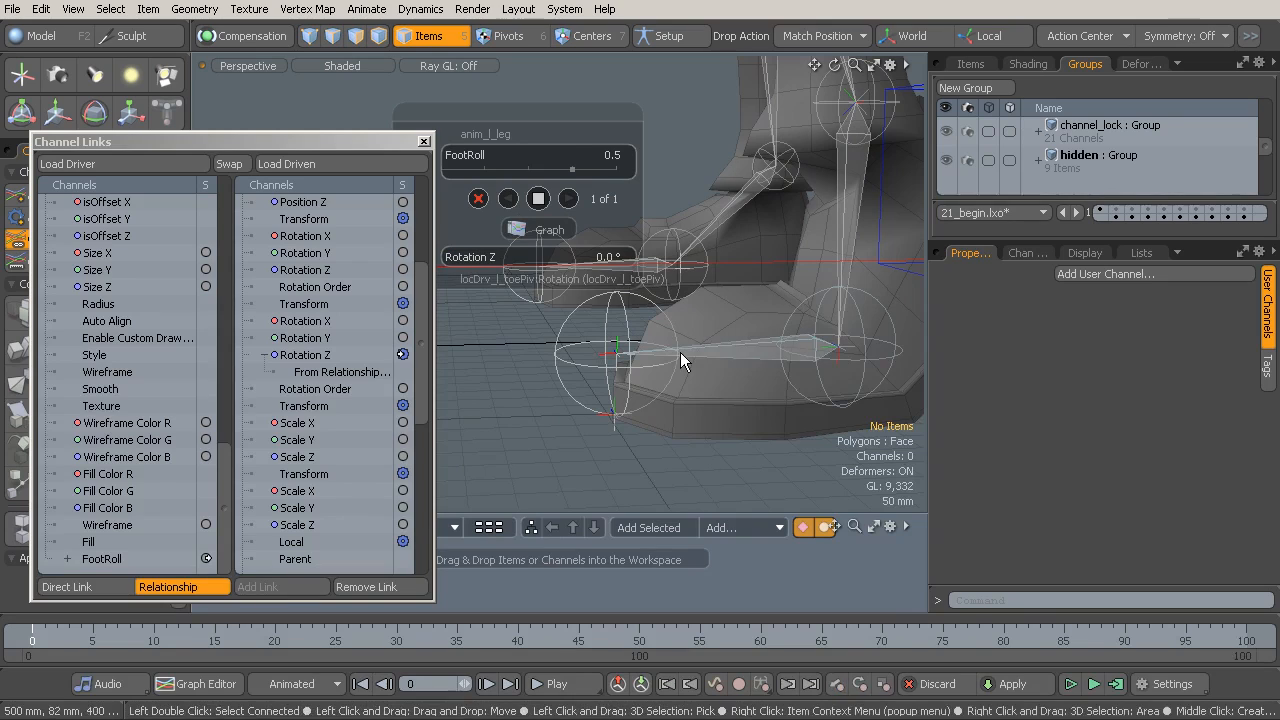
left_click(605, 257)
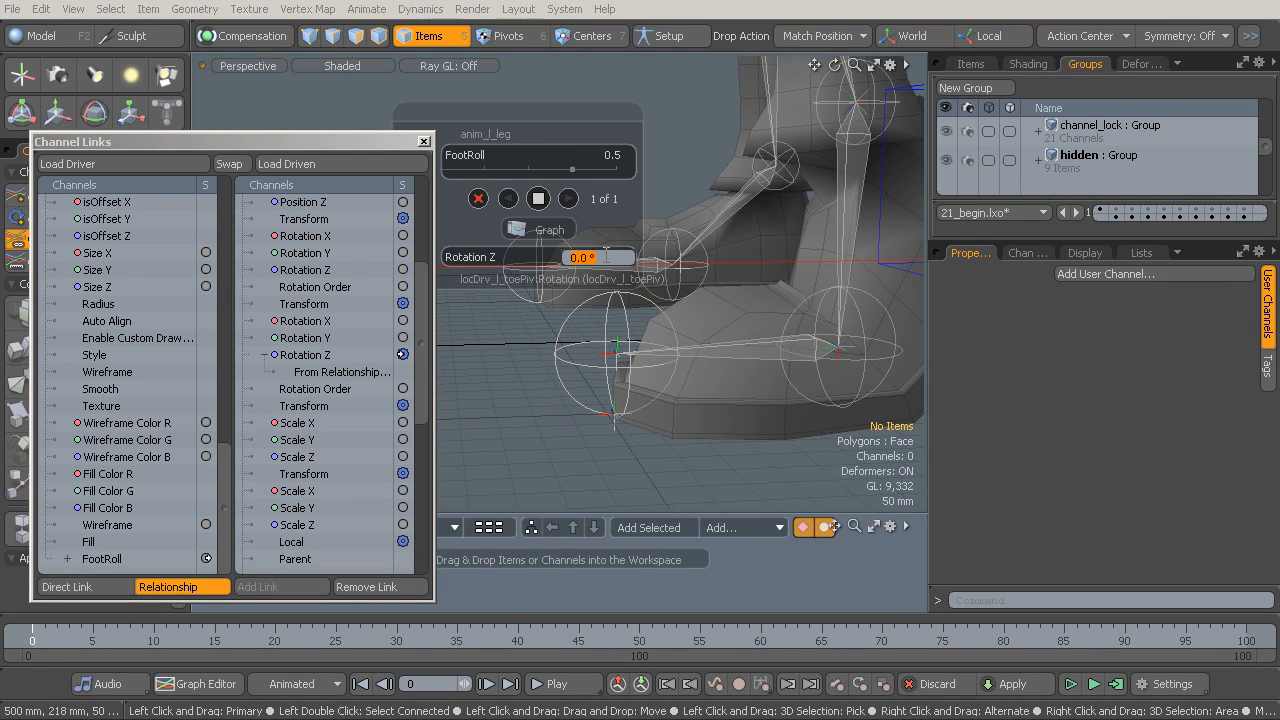
type("-10")
key("Return")
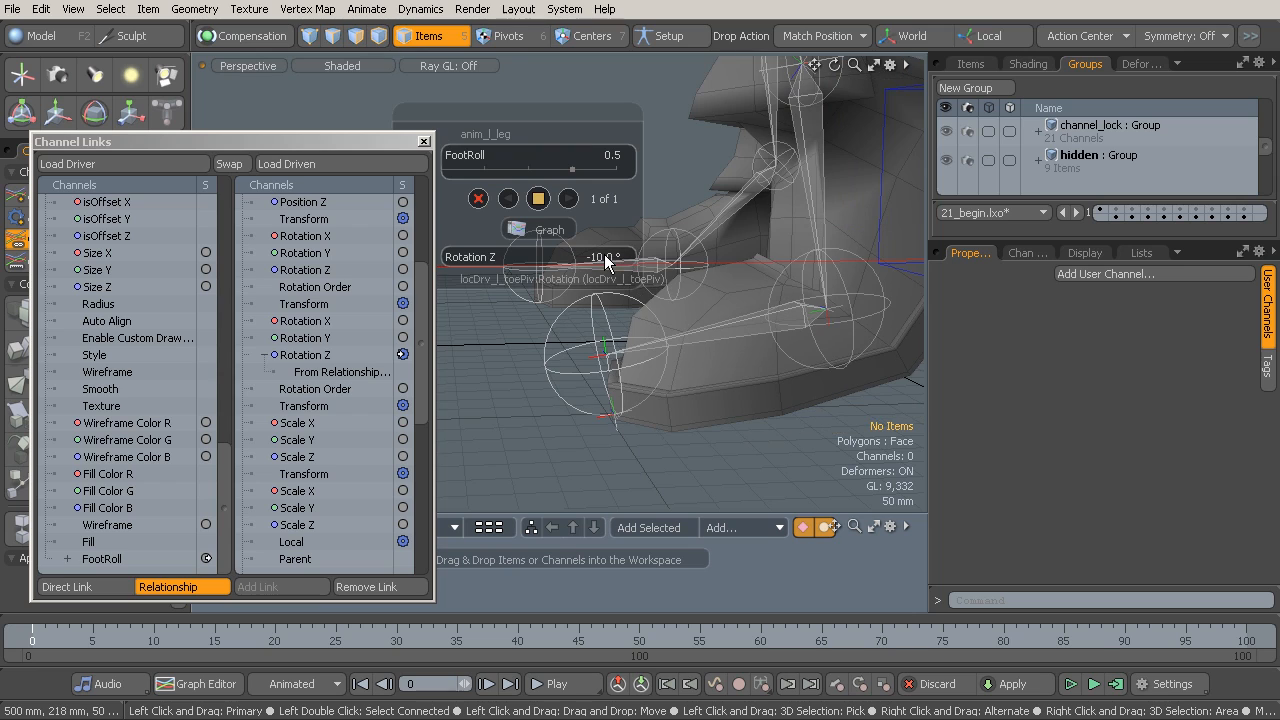
Key the current toe pivot relationship values, and key Rotation Z of locDrv_l_toePiv at -90° for a FootRoll of 1.0
left_click(549, 199)
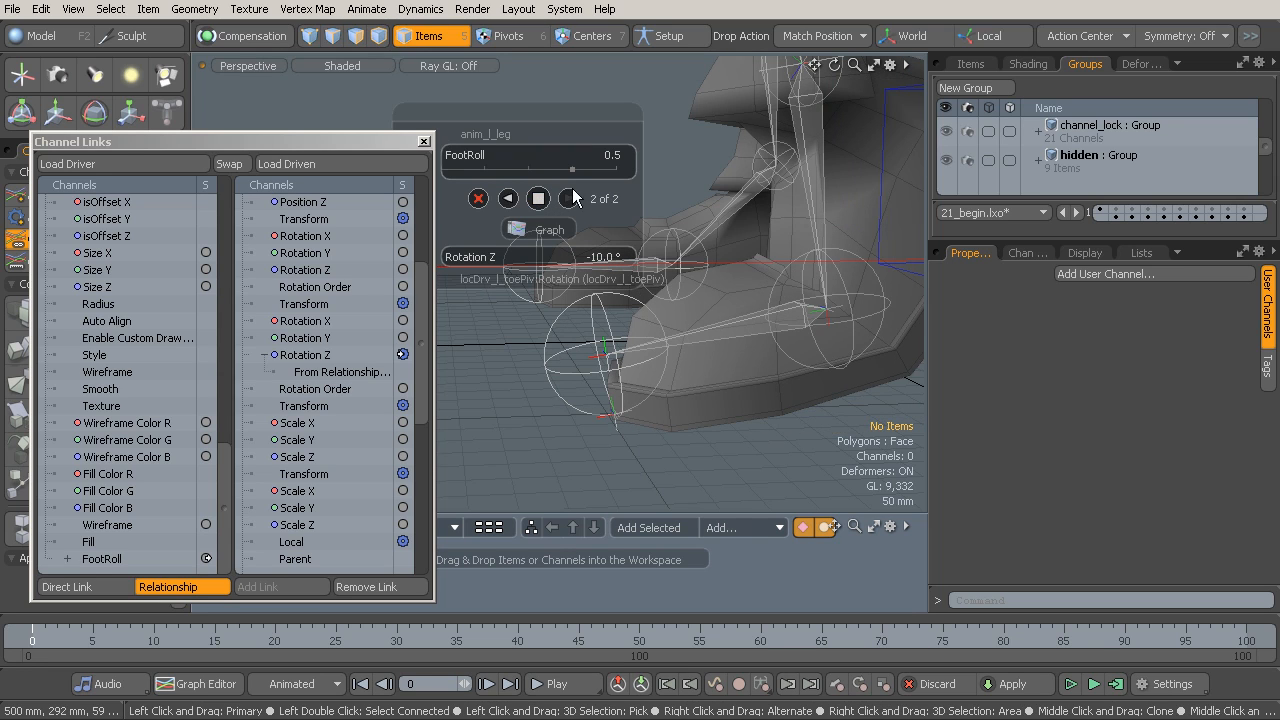
left_click_drag(574, 170, 616, 170)
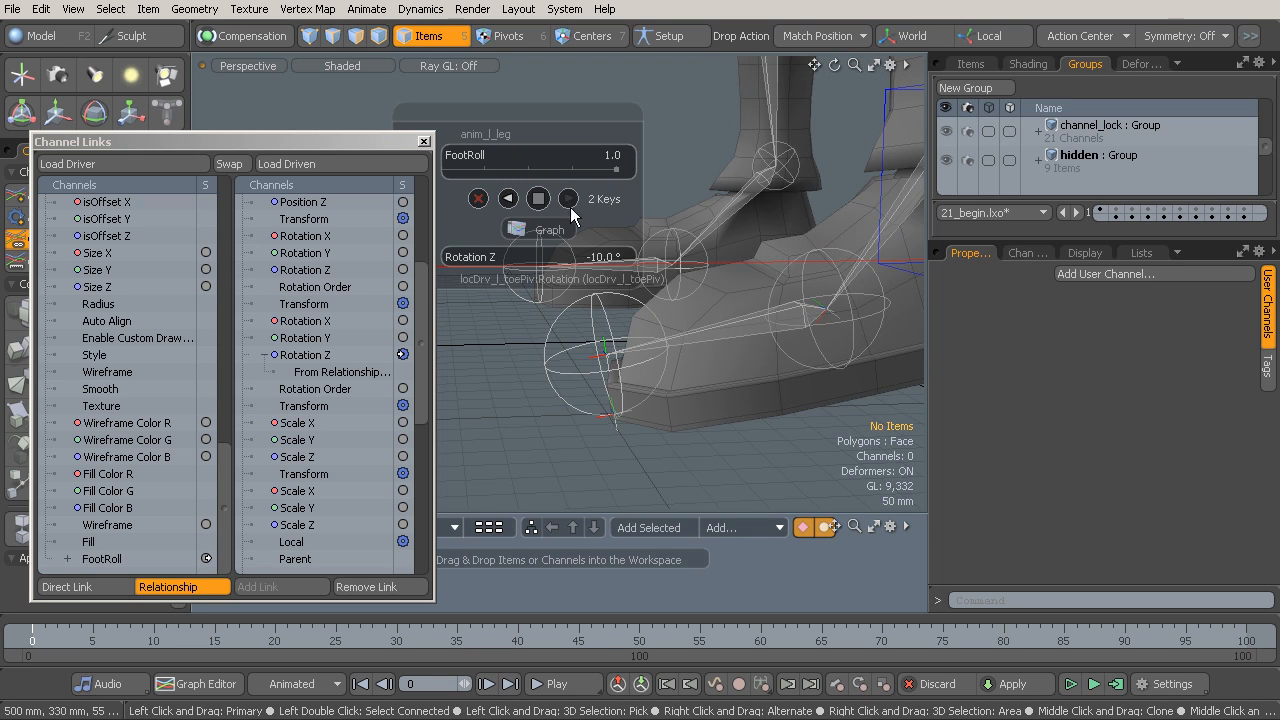
left_click_drag(695, 367, 706, 332, "alt")
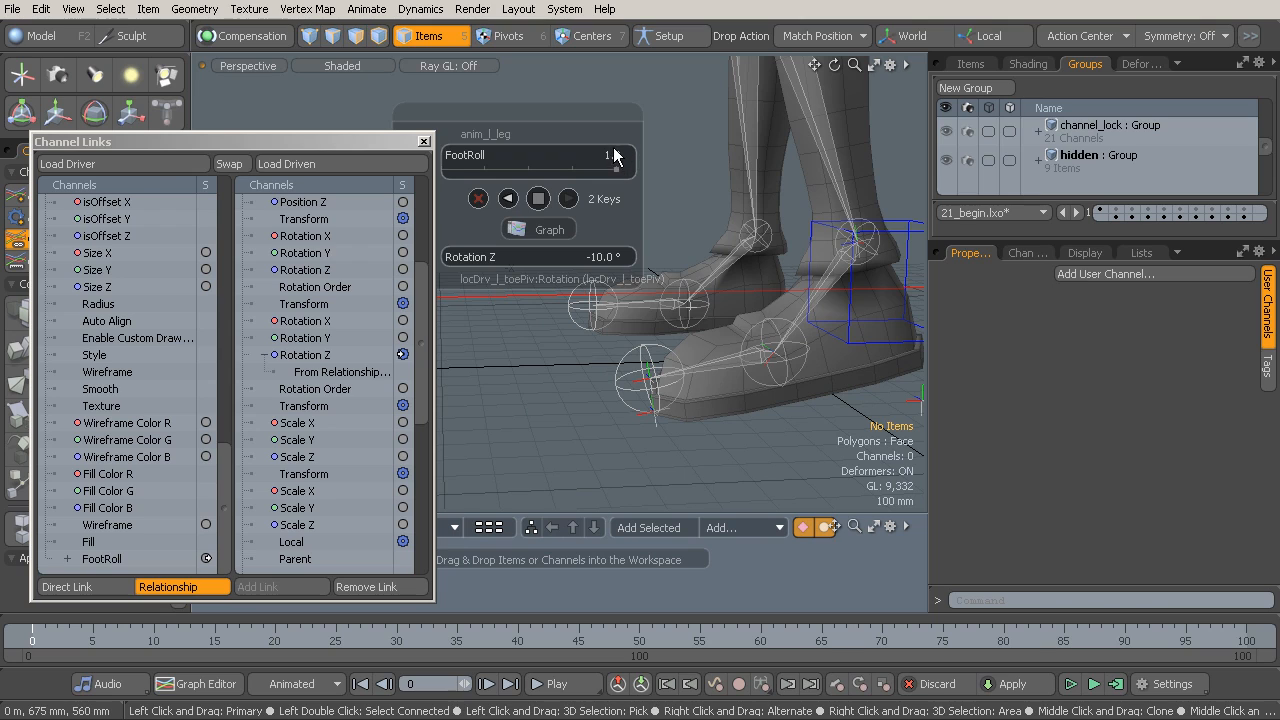
left_click(612, 259)
type("-90")
key("Return")
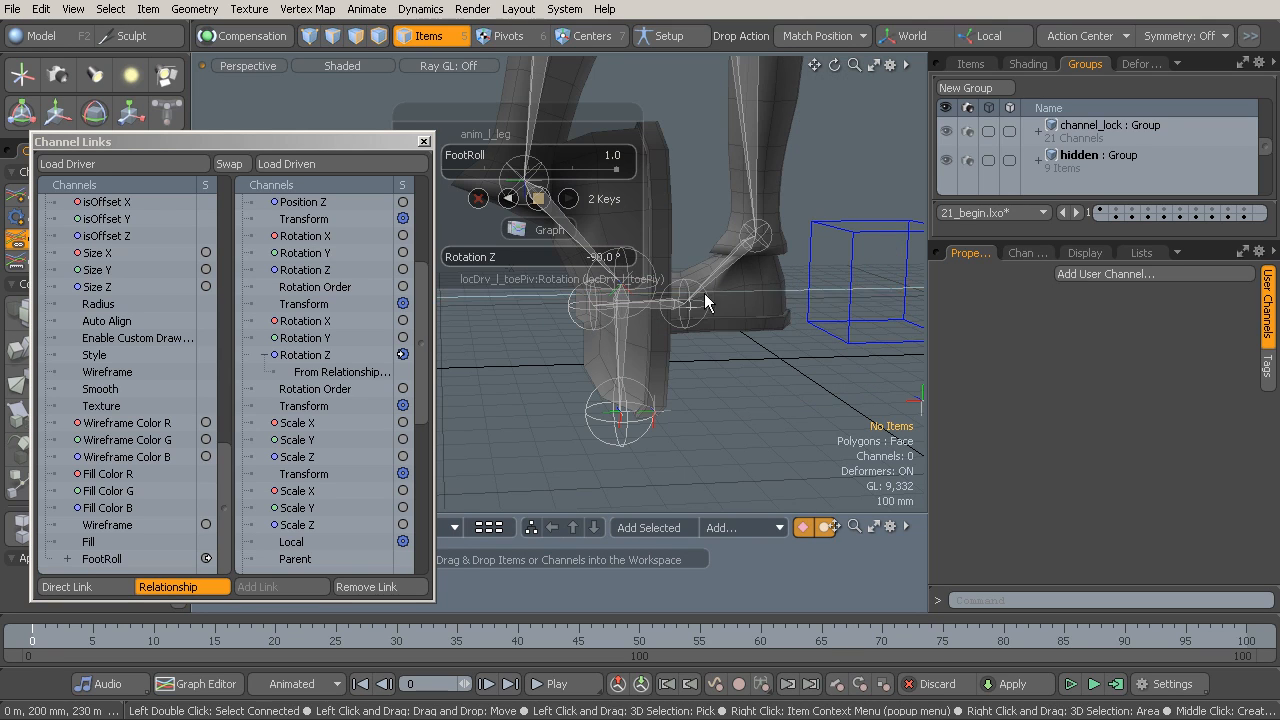
left_click(538, 198)
Return FootRoll to 0.0 and load the heel locator locDrv_l_heel as the driven item in Channel Links
left_click_drag(617, 170, 528, 170)
left_click_drag(712, 322, 757, 346, "alt")
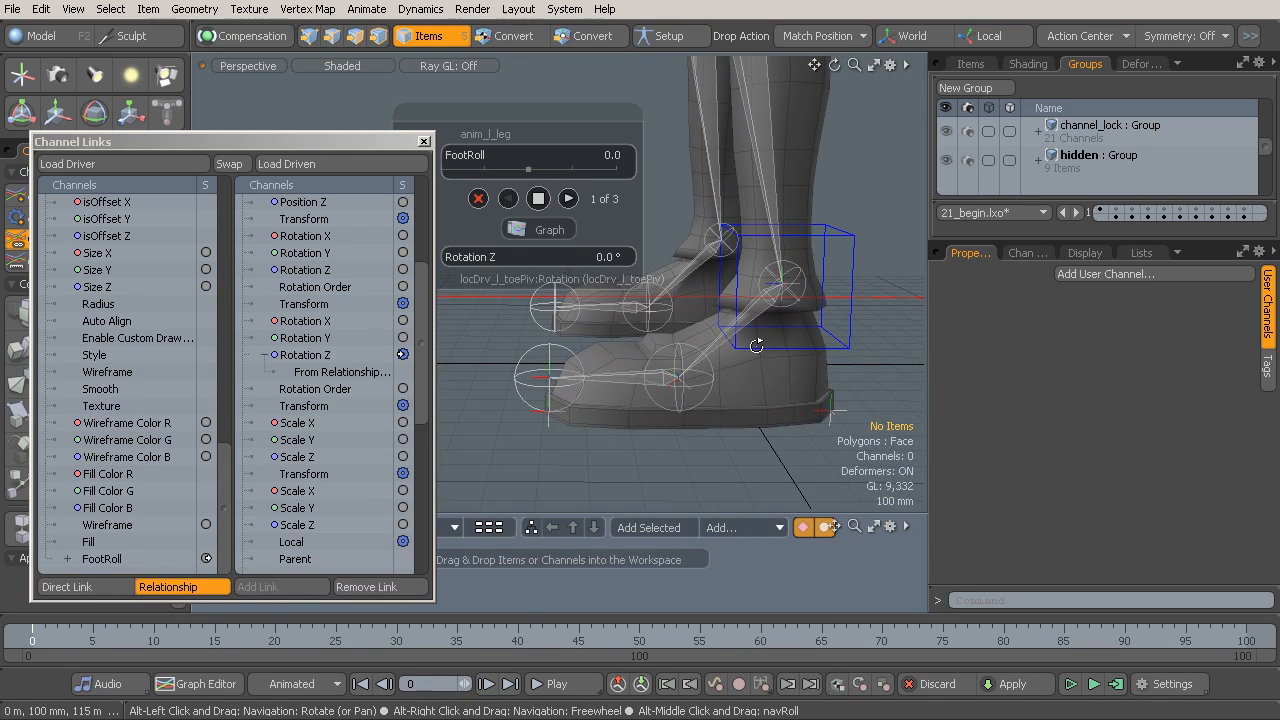
left_click(843, 412)
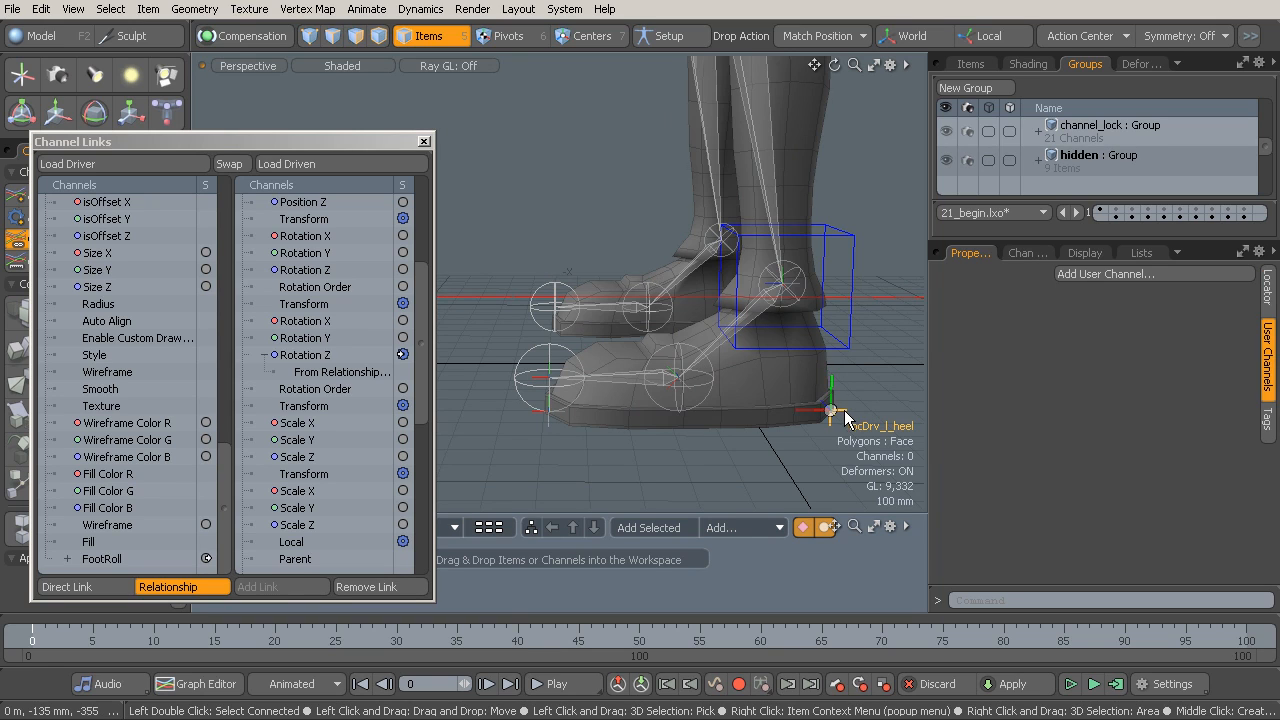
left_click(314, 162)
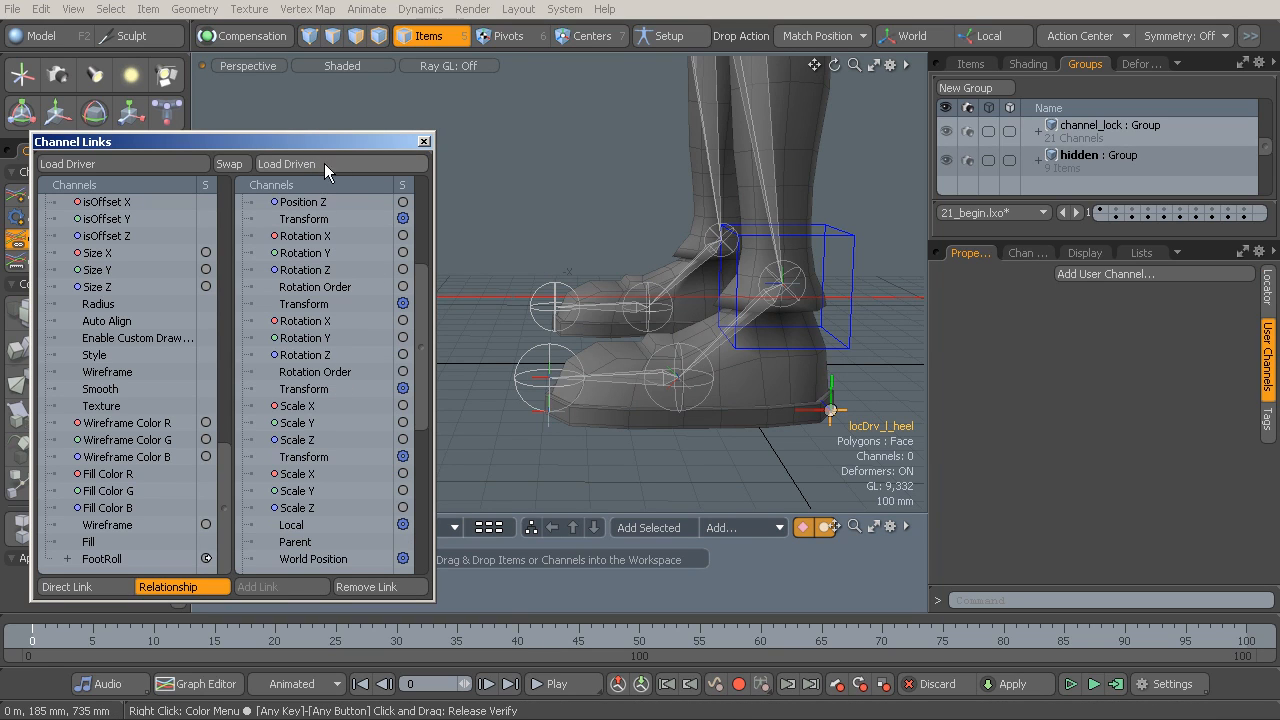
left_click_drag(339, 143, 373, 62)
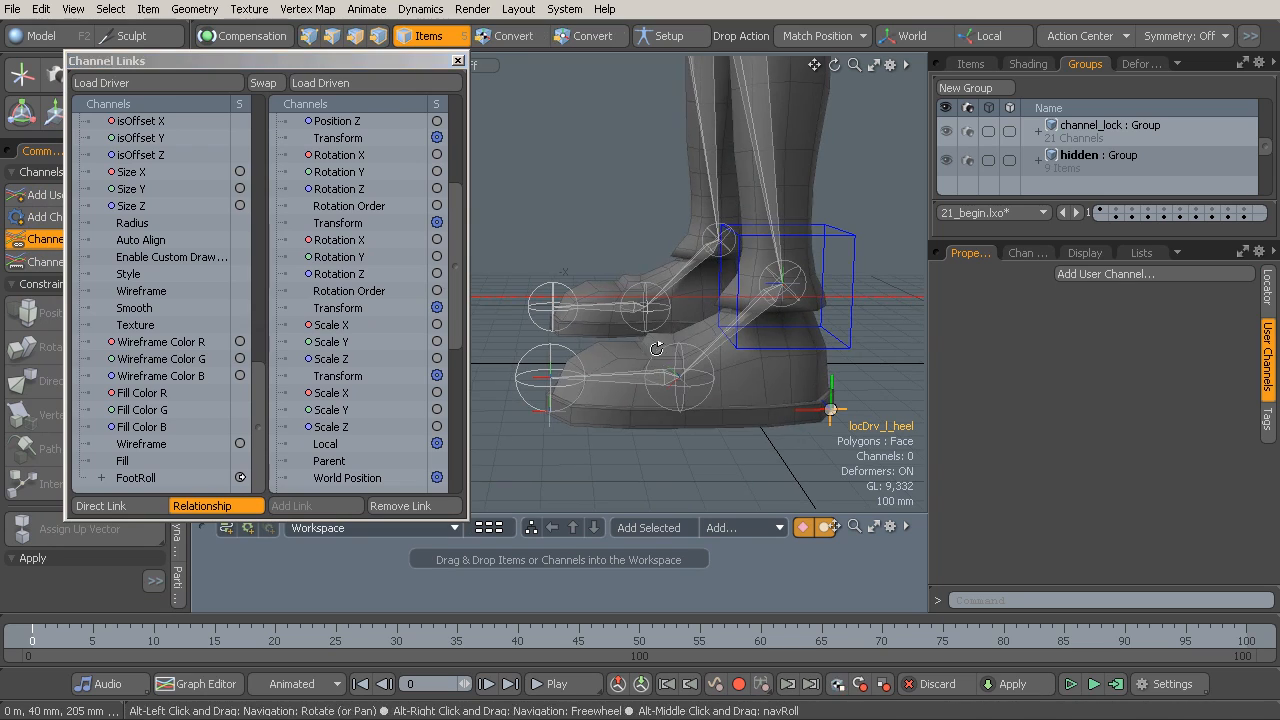
Identify locDrv_l_heel's active rotation channels with the Rotate tool and link FootRoll to its Rotation Z using a Relationship link
key("e")
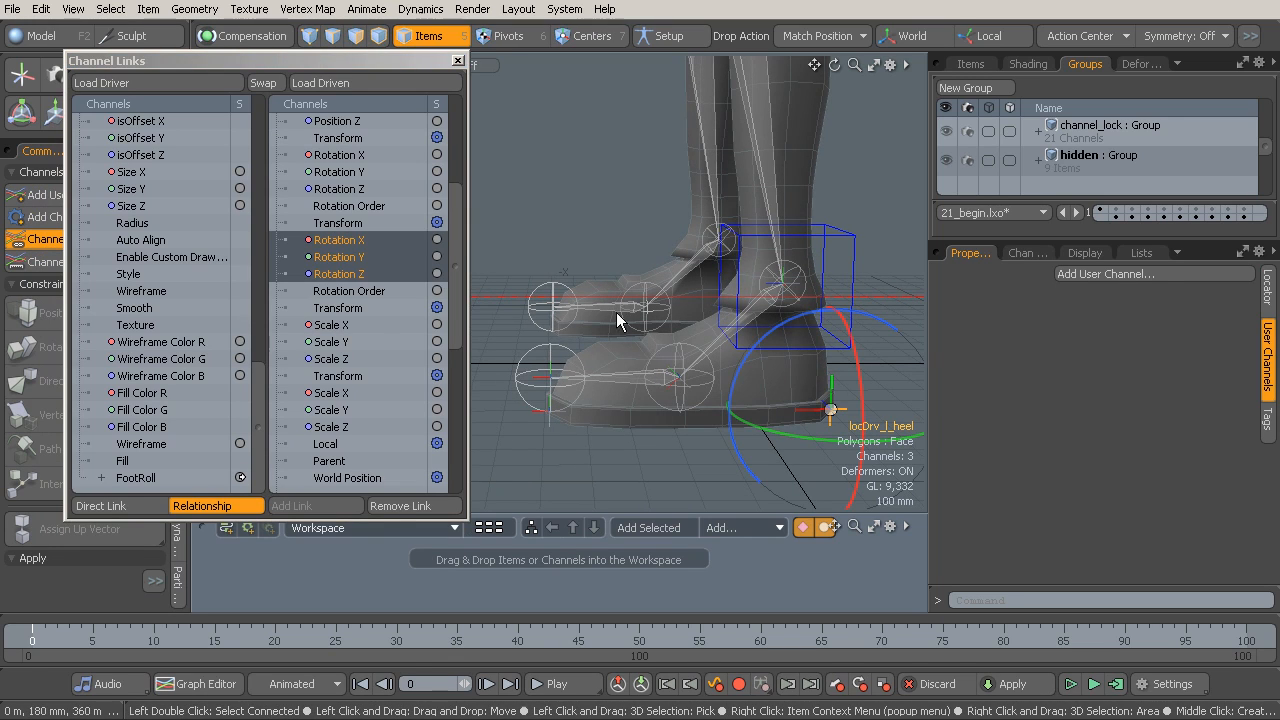
left_click(339, 257, "ctrl")
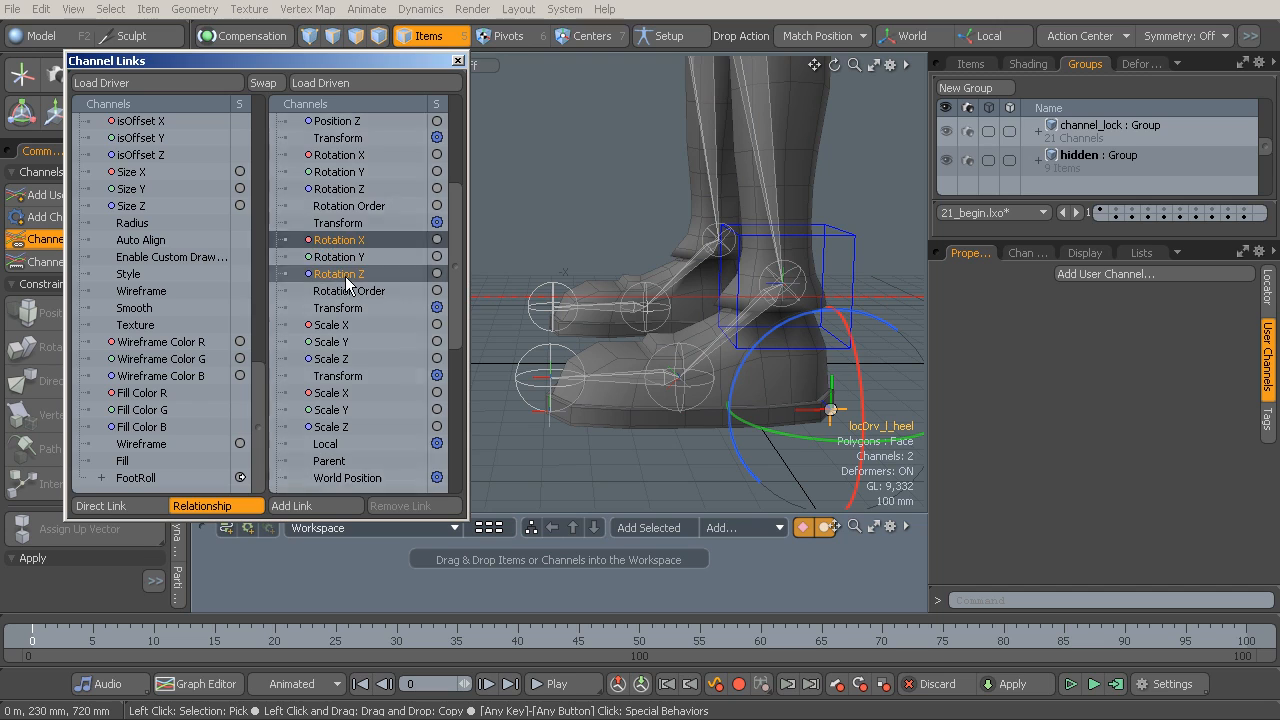
left_click(135, 477)
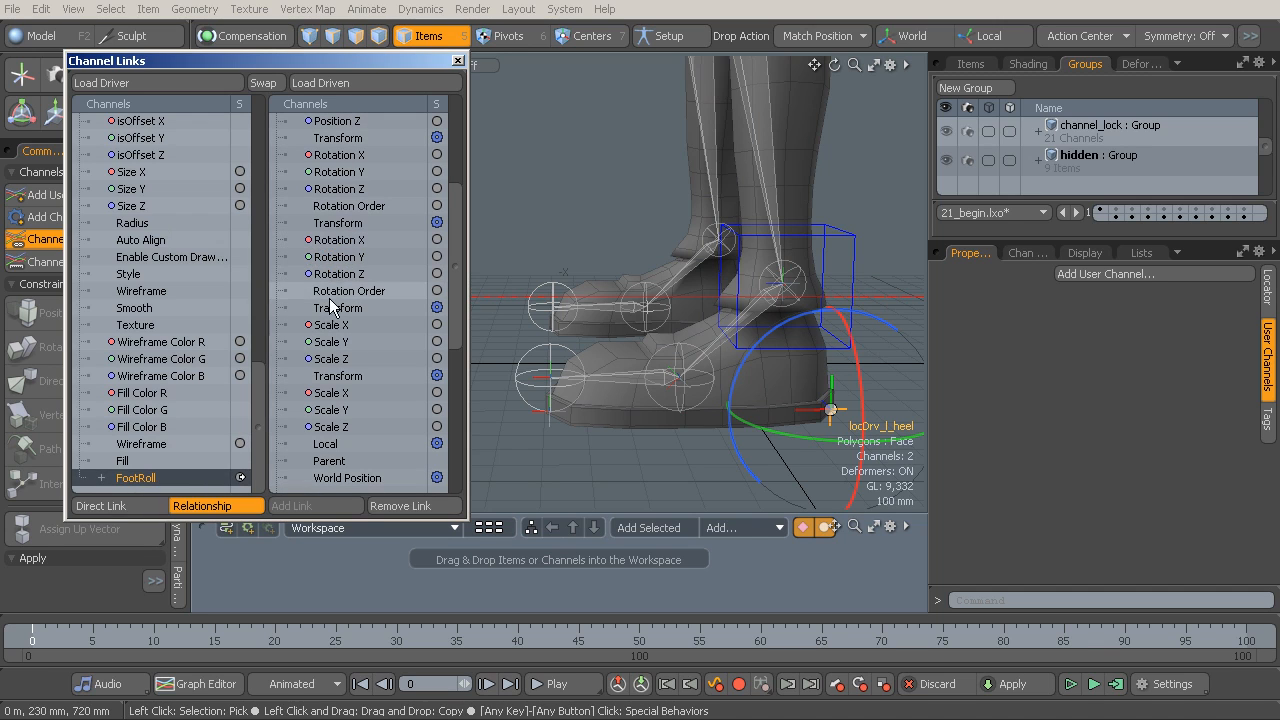
left_click(349, 276)
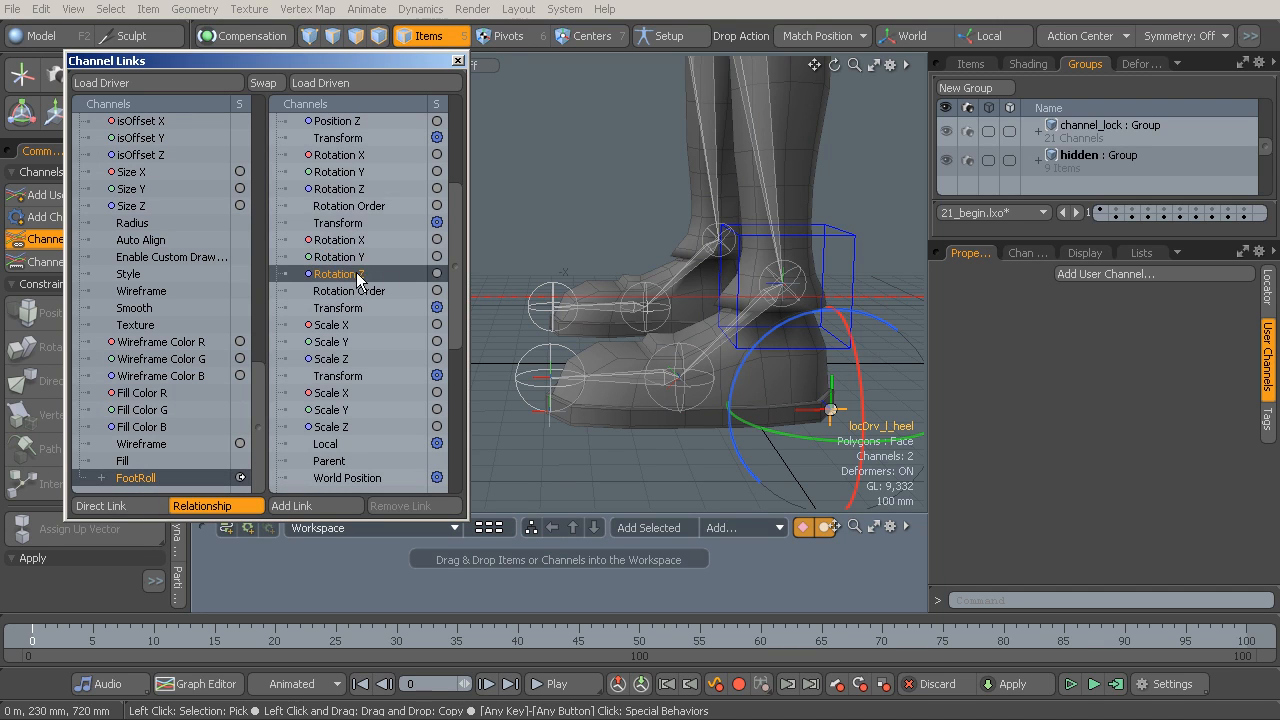
left_click(292, 507)
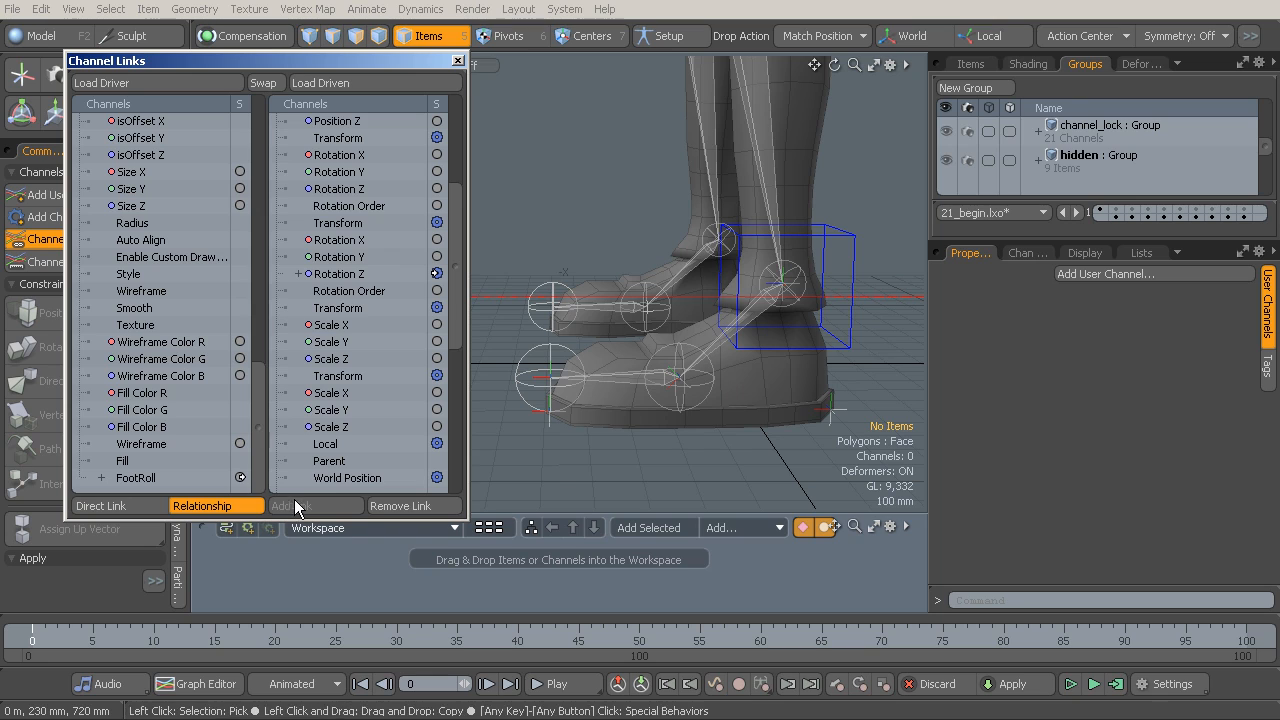
Show the heel link's relationship controls and key locDrv_l_heel's Rotation Z at 50° for a FootRoll of -1.0
left_click_drag(302, 62, 284, 100)
left_click(94, 260)
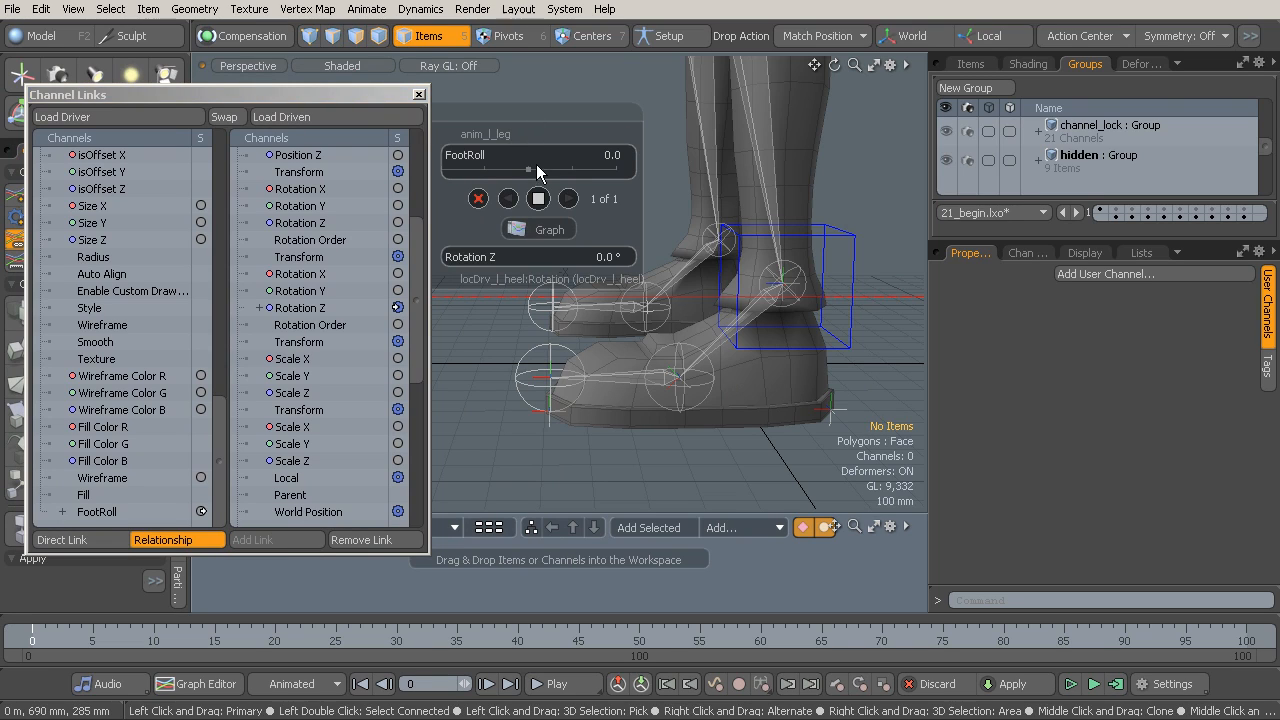
left_click_drag(527, 169, 501, 169)
left_click(607, 257)
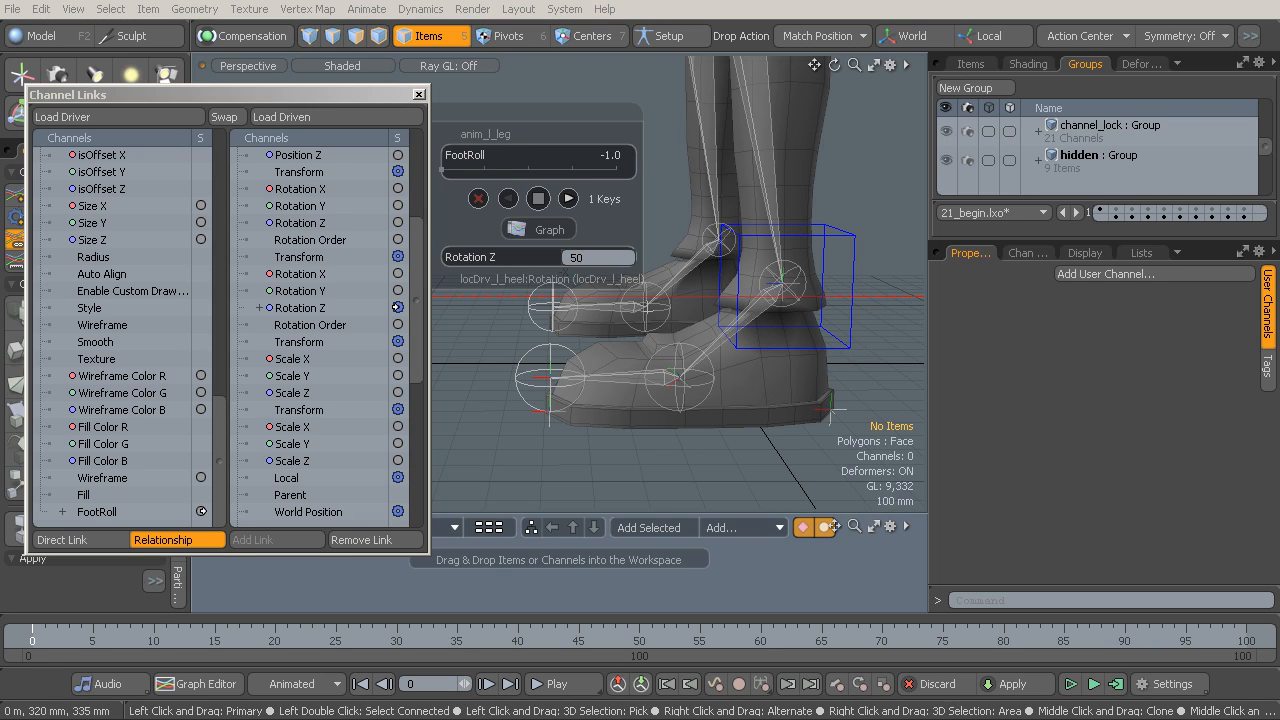
key("Return")
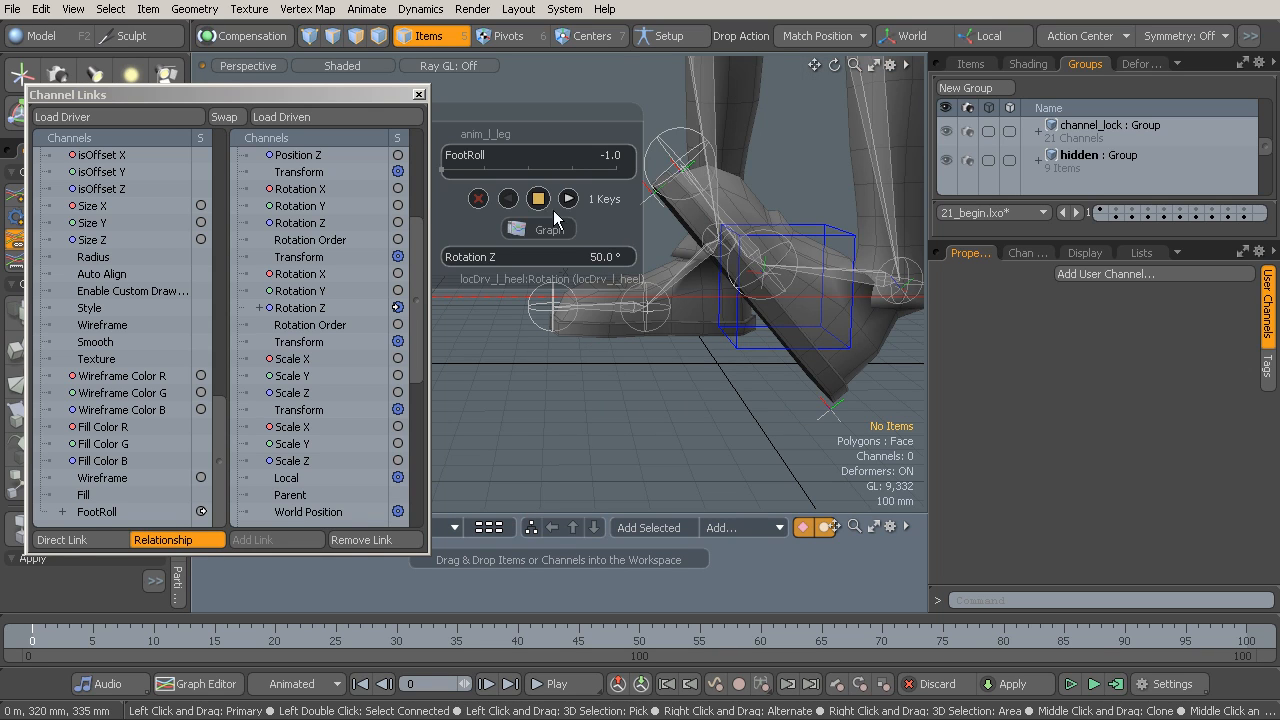
mouse_move(446, 175)
left_mouse_down()
mouse_move(616, 170)
mouse_move(446, 170)
left_mouse_up()
Move the anim_l_leg controller about 740 mm along Z to test the rolled foot with the leg in motion
left_click_drag(740, 290, 765, 362, "alt")
left_click(751, 323)
key("w")
left_click_drag(693, 286, 460, 283)
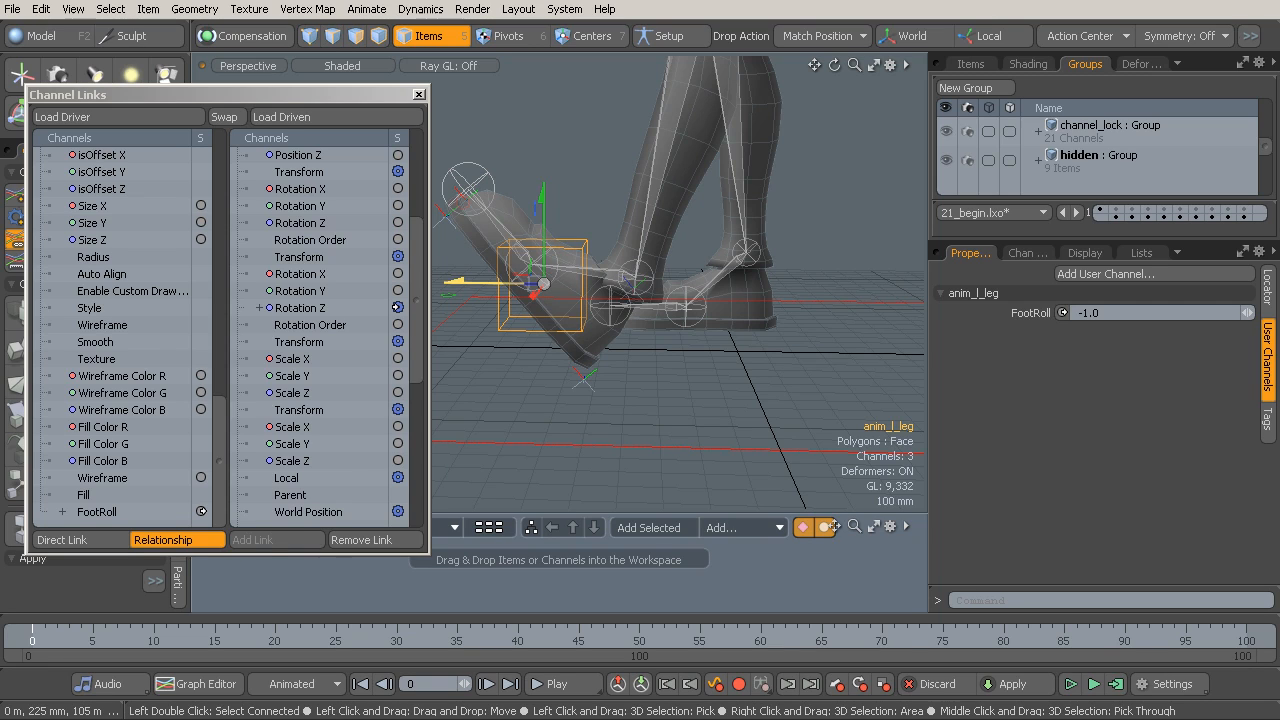
Return anim_l_leg to rest by setting FootRoll to 0.0 and resetting its position, and close Channel Links
left_click_drag(1247, 313, 1247, 313)
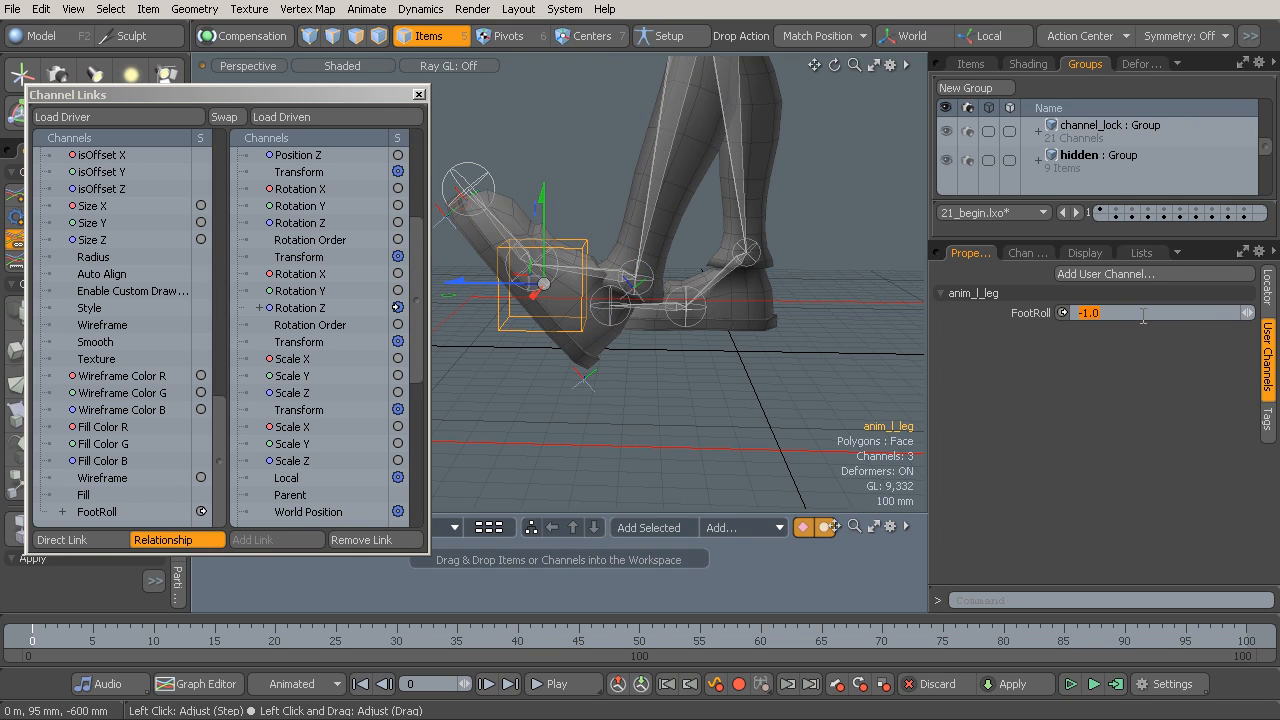
key("Return")
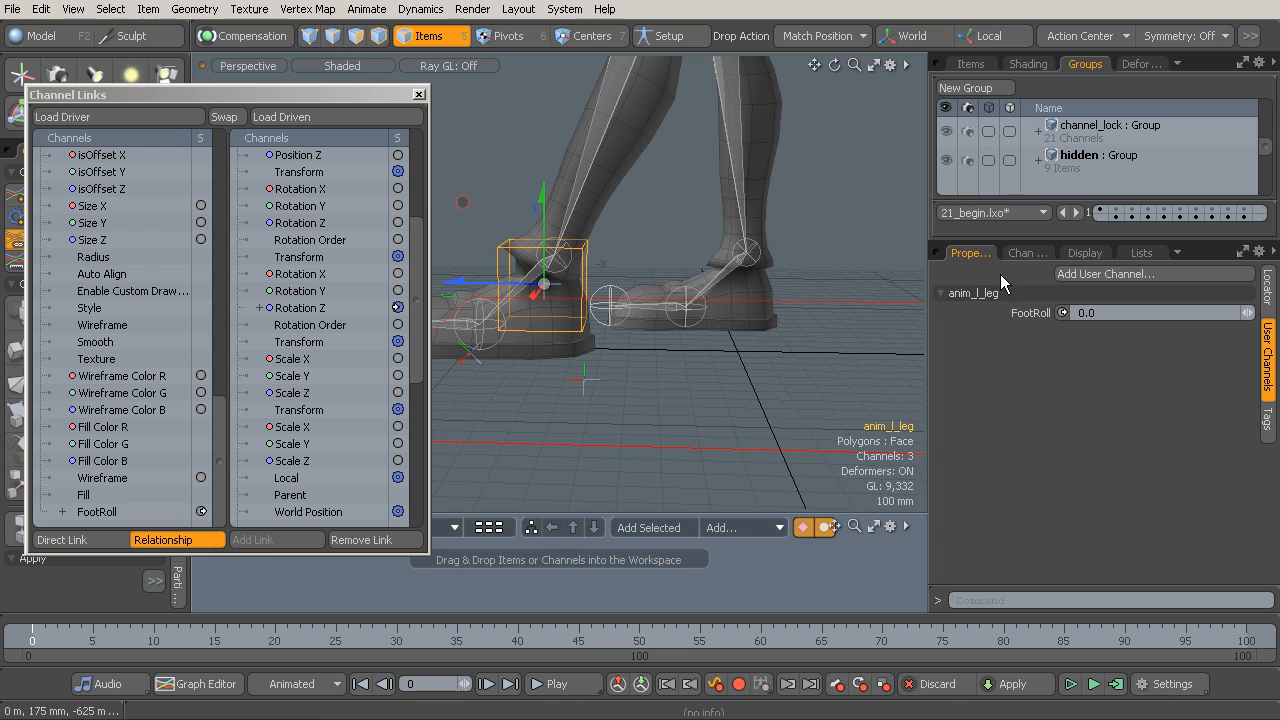
left_click(1267, 287)
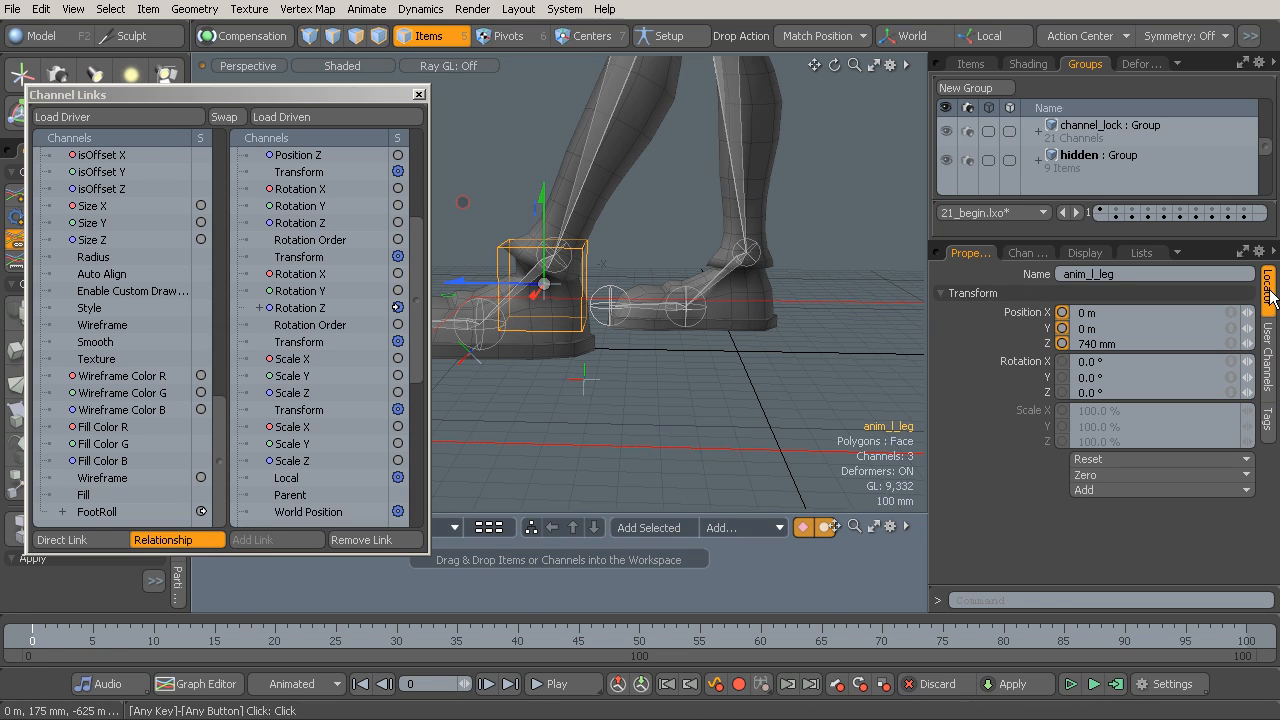
left_click(1108, 458)
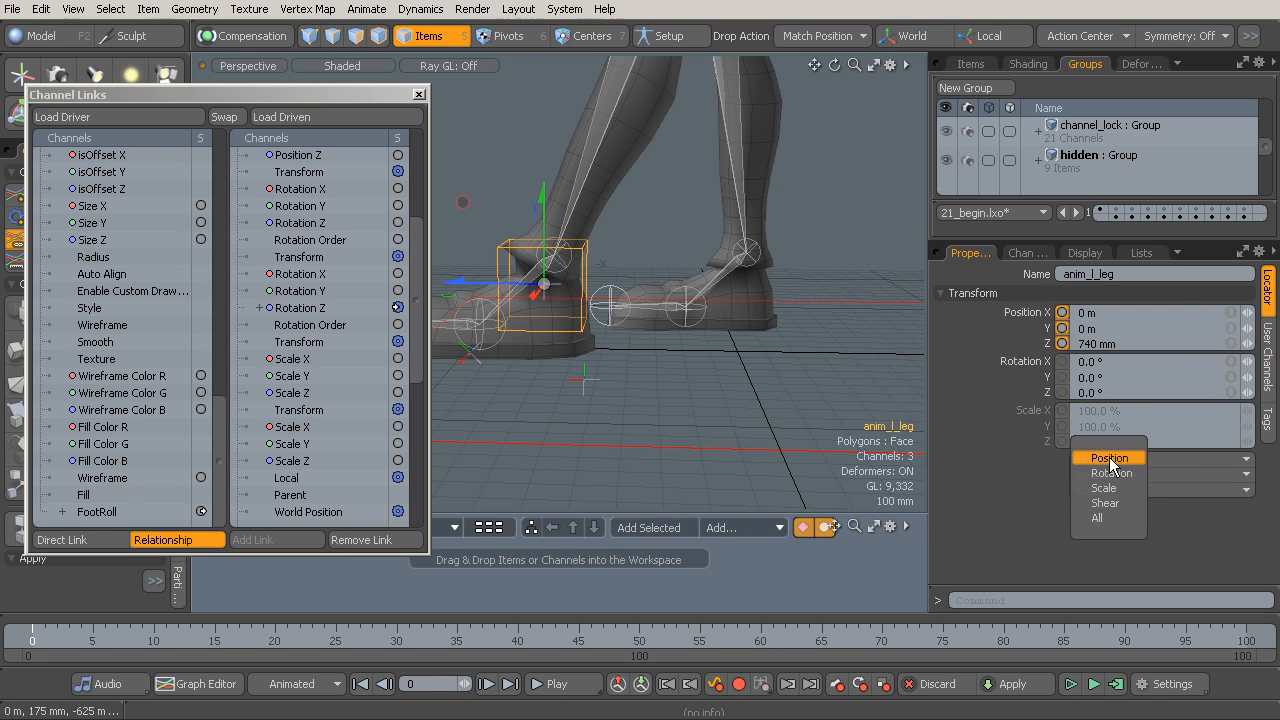
left_click(1110, 457)
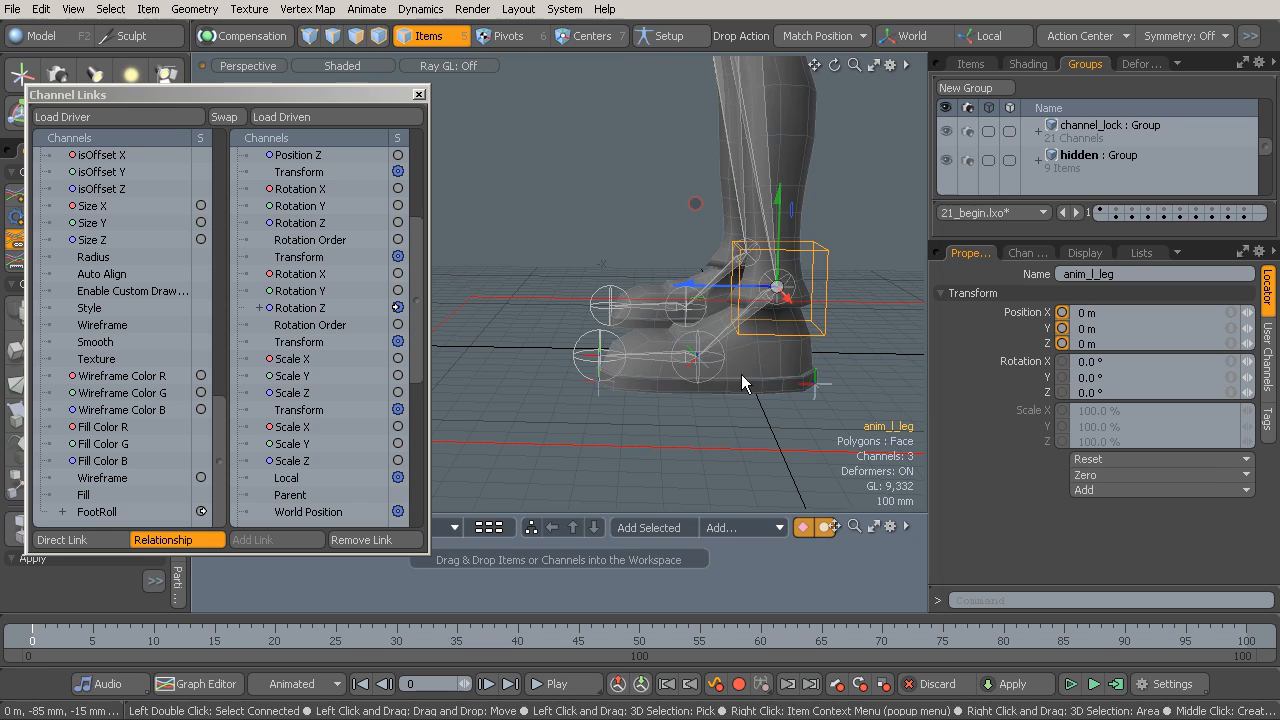
left_click_drag(519, 229, 445, 205, "alt")
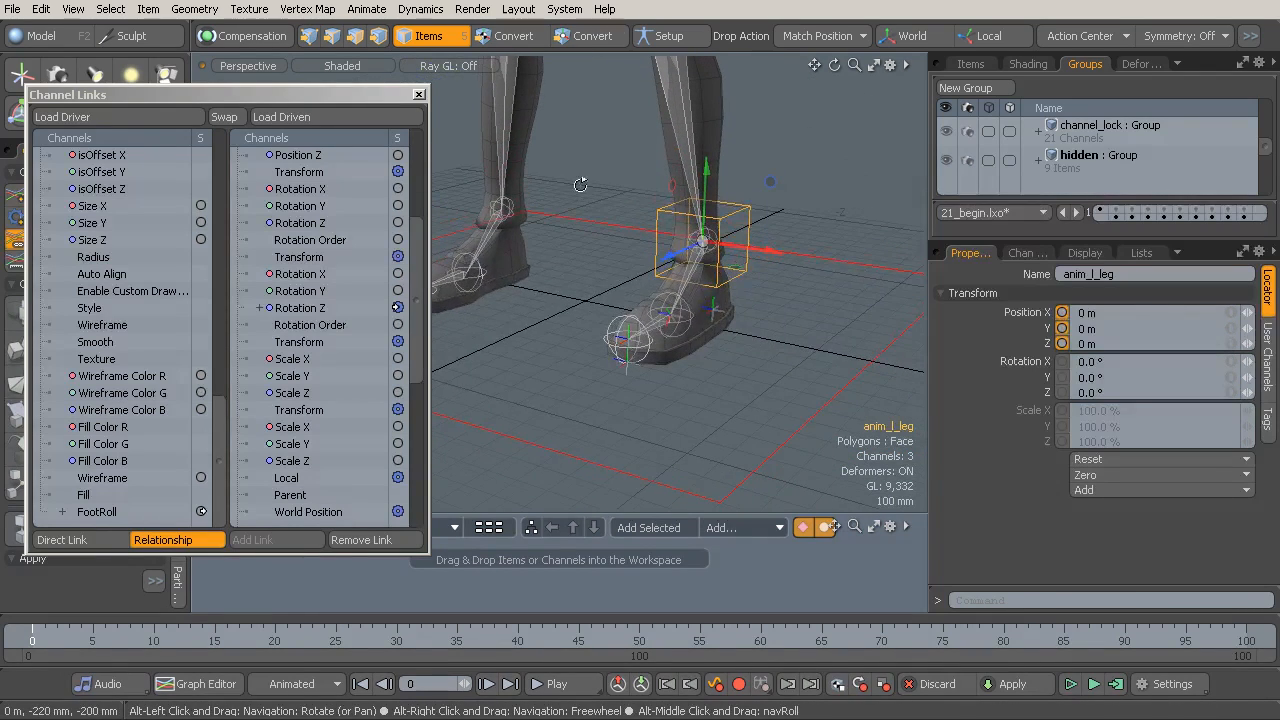
left_click(419, 95)
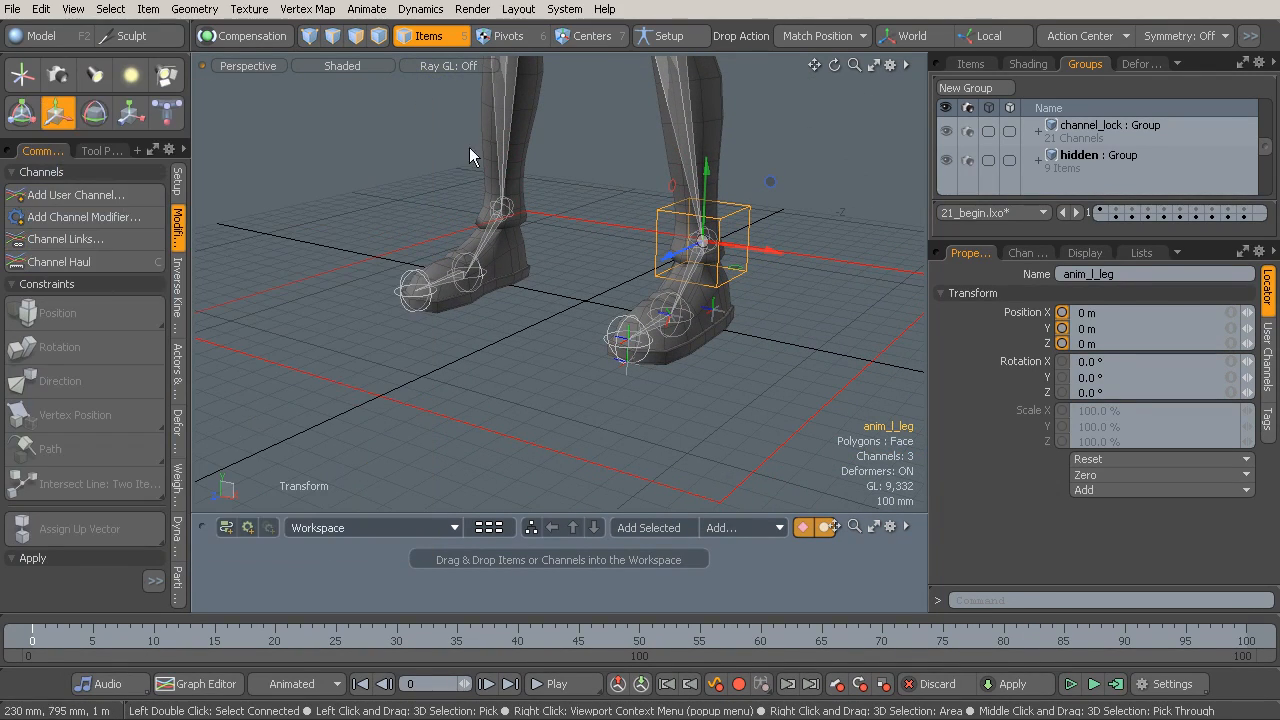
mouse_move(690, 255)
left_mouse_down("alt")
mouse_move(729, 250)
mouse_move(664, 277)
mouse_move(685, 279)
left_mouse_up("alt")
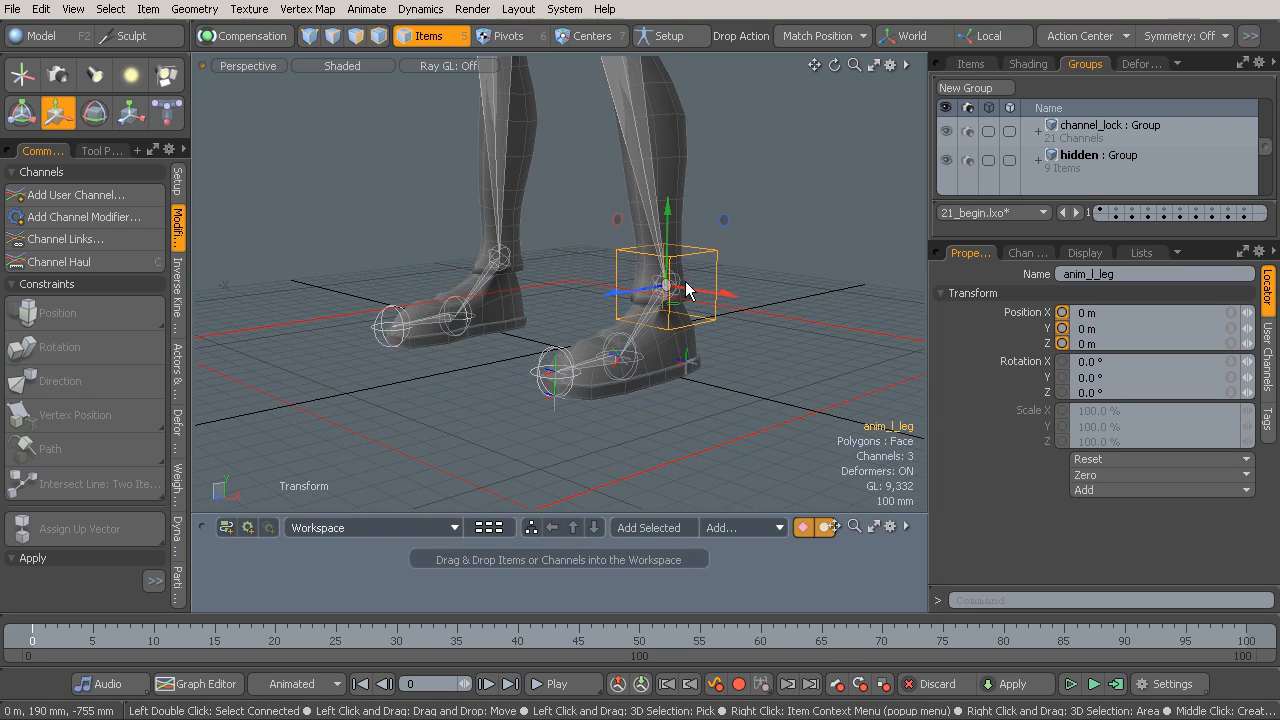
left_click_drag(549, 302, 725, 475, "alt")
left_click_drag(646, 323, 490, 311, "ctrl+alt")
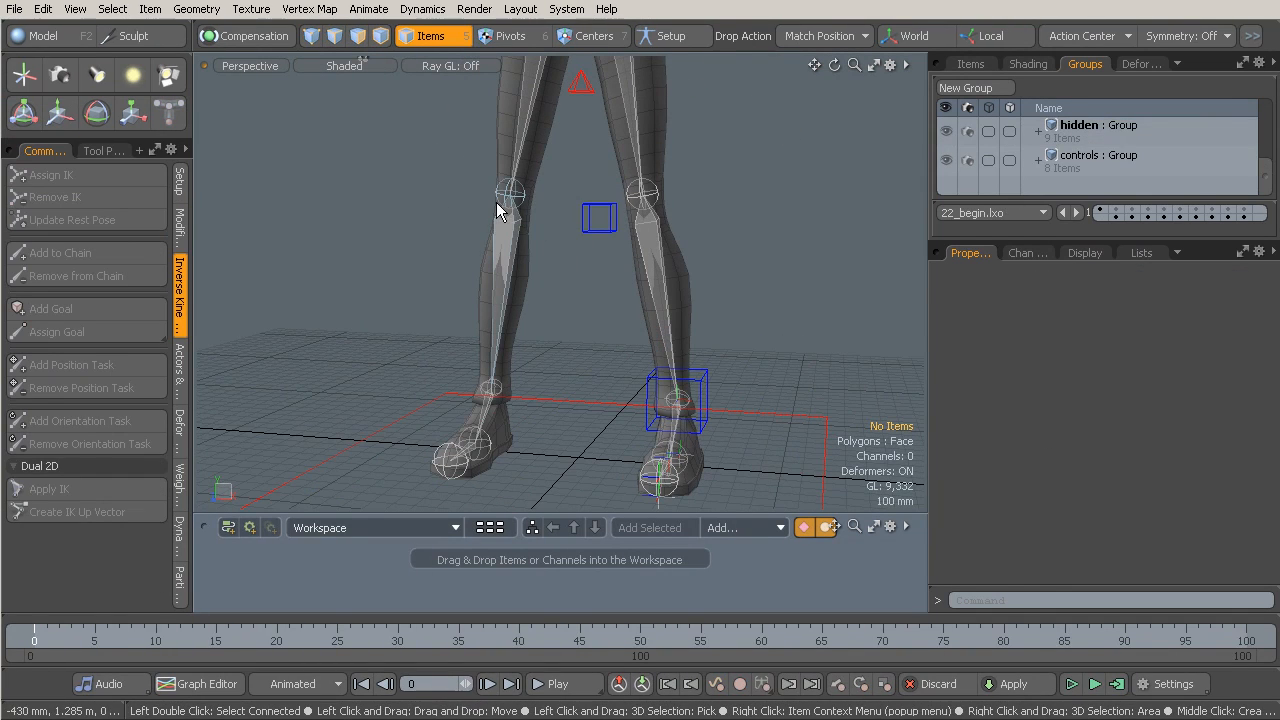
In Setup mode, apply Dual 2D IK to the right thigh, shin and foot joints, accepting alignment of the item axes
left_click_drag(456, 208, 515, 274, "alt")
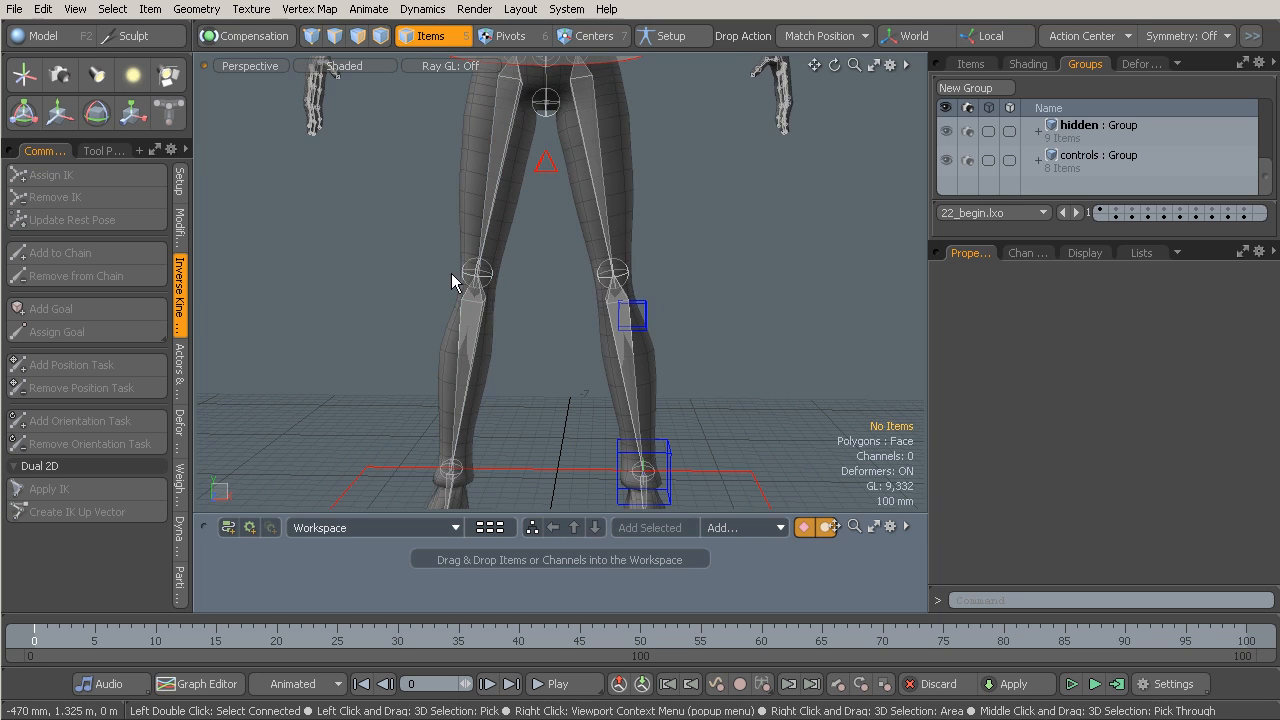
left_click_drag(405, 285, 470, 302, "alt")
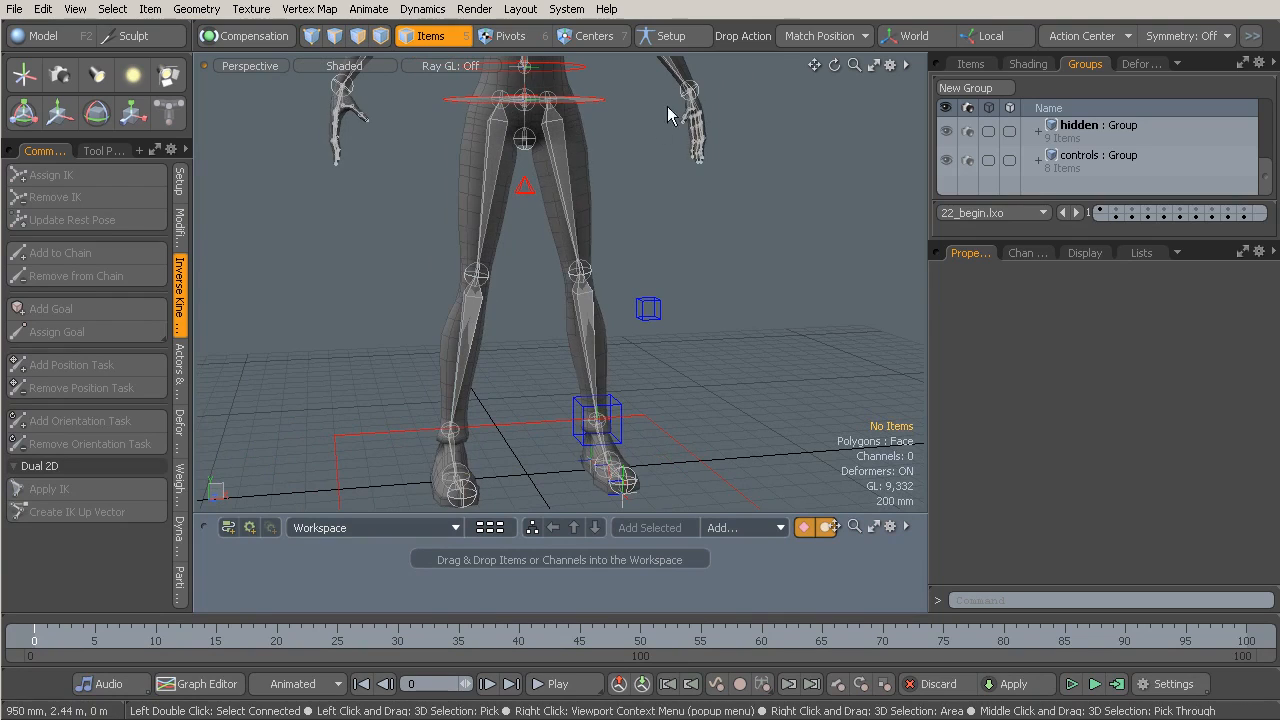
left_click(677, 42)
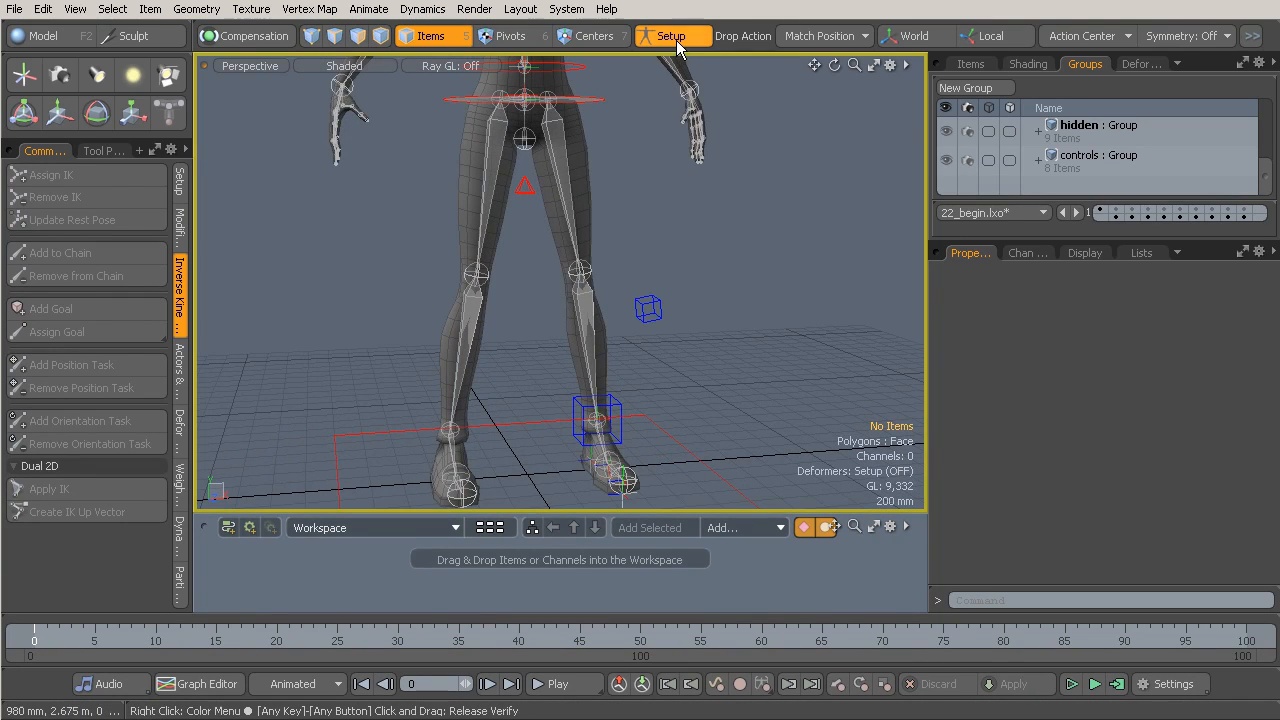
left_click(492, 172)
left_click_drag(492, 172, 487, 215, "alt")
left_click_drag(449, 270, 463, 288, "ctrl+alt")
left_click(476, 336, "shift")
left_click_drag(476, 338, 521, 246, "alt")
left_click(469, 364, "shift")
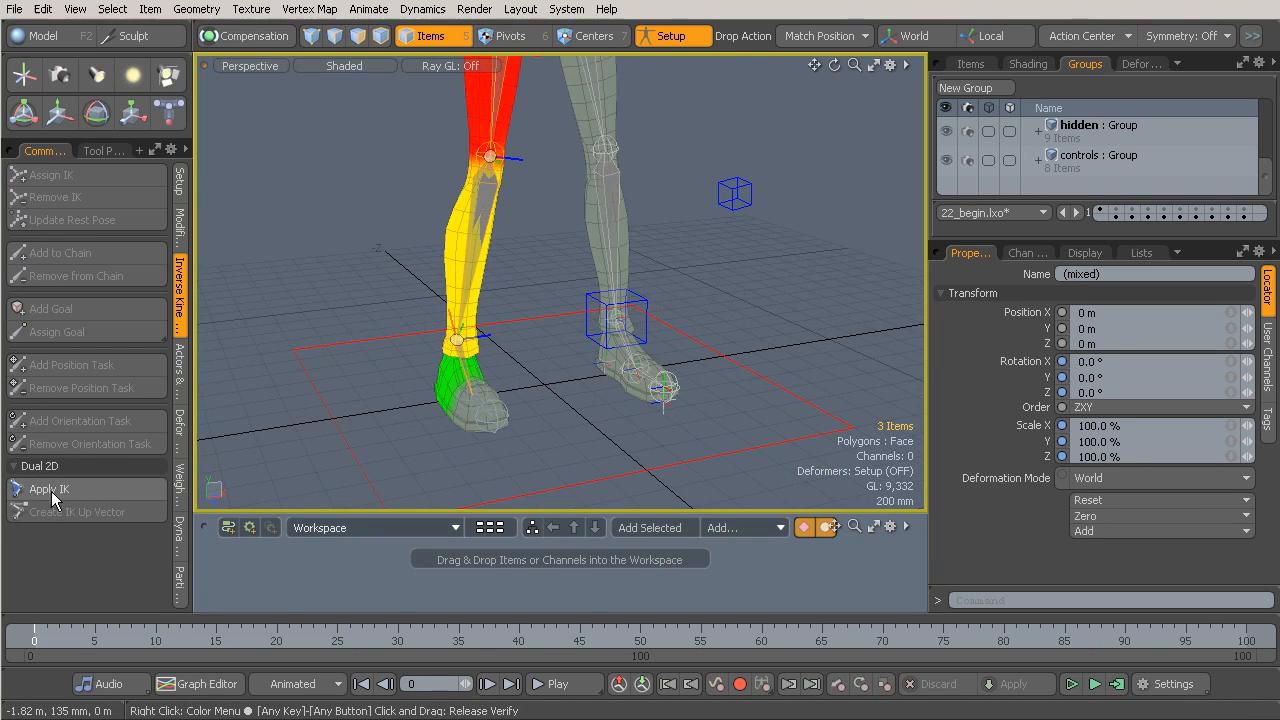
left_click(69, 491)
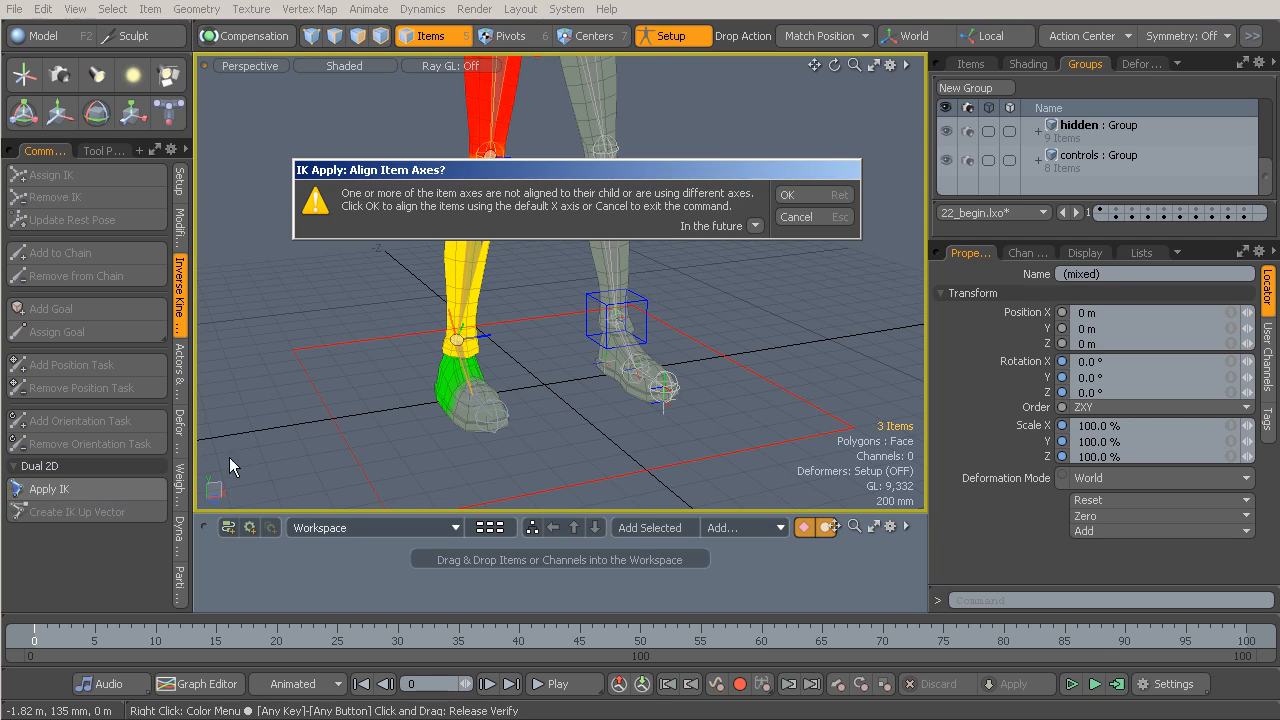
left_click(805, 195)
left_click_drag(444, 278, 628, 257, "alt")
left_click_drag(517, 234, 507, 361, "alt+shift")
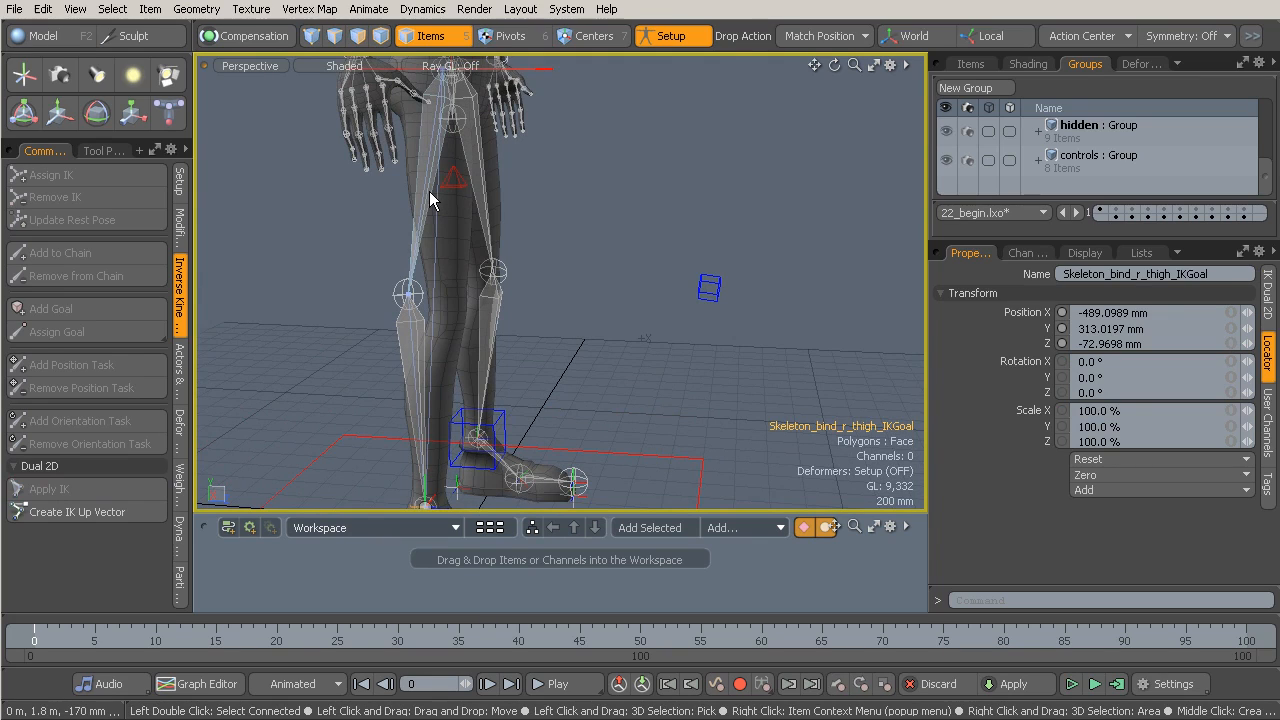
left_click_drag(467, 213, 491, 213, "alt")
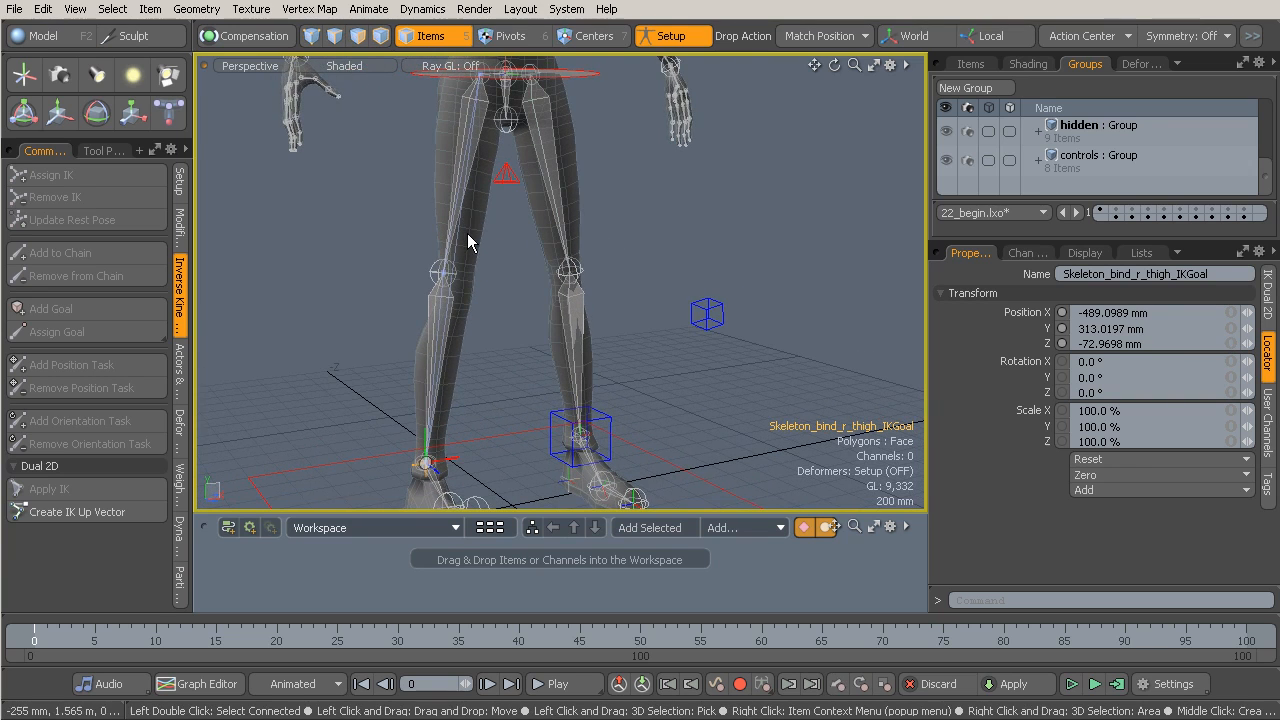
left_click_drag(493, 109, 504, 172, "alt")
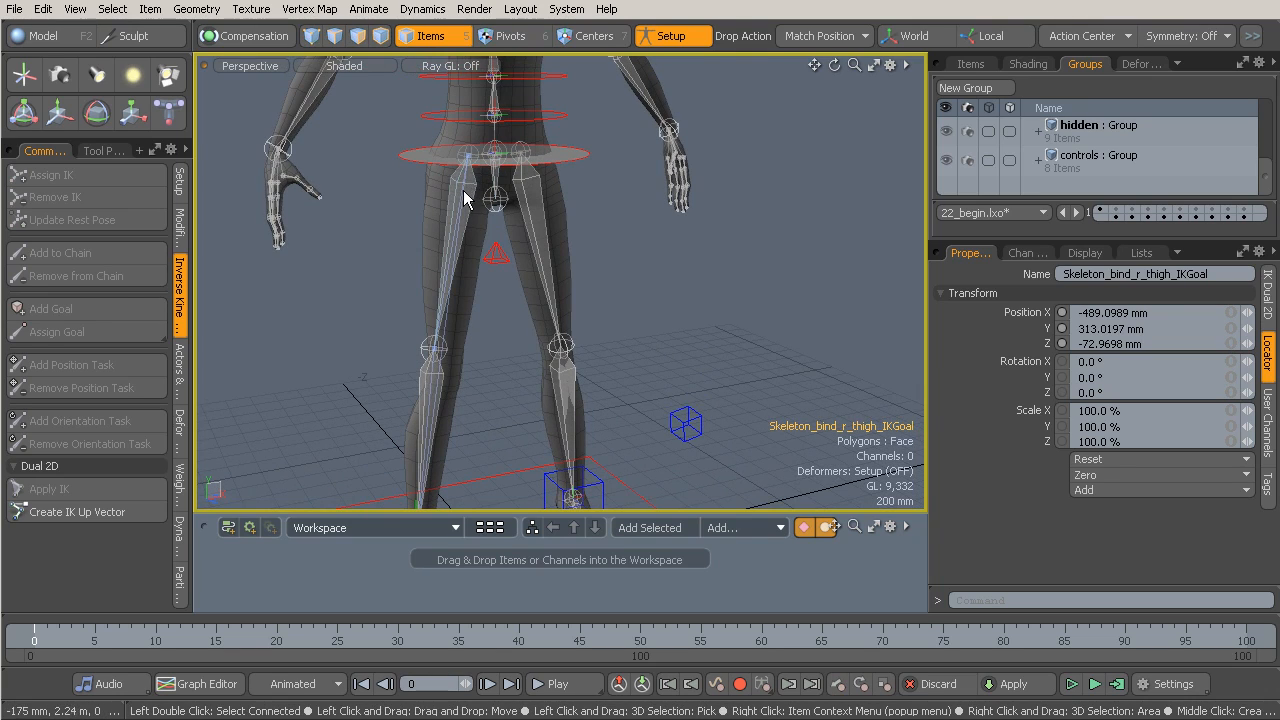
left_click_drag(474, 251, 500, 170, "alt")
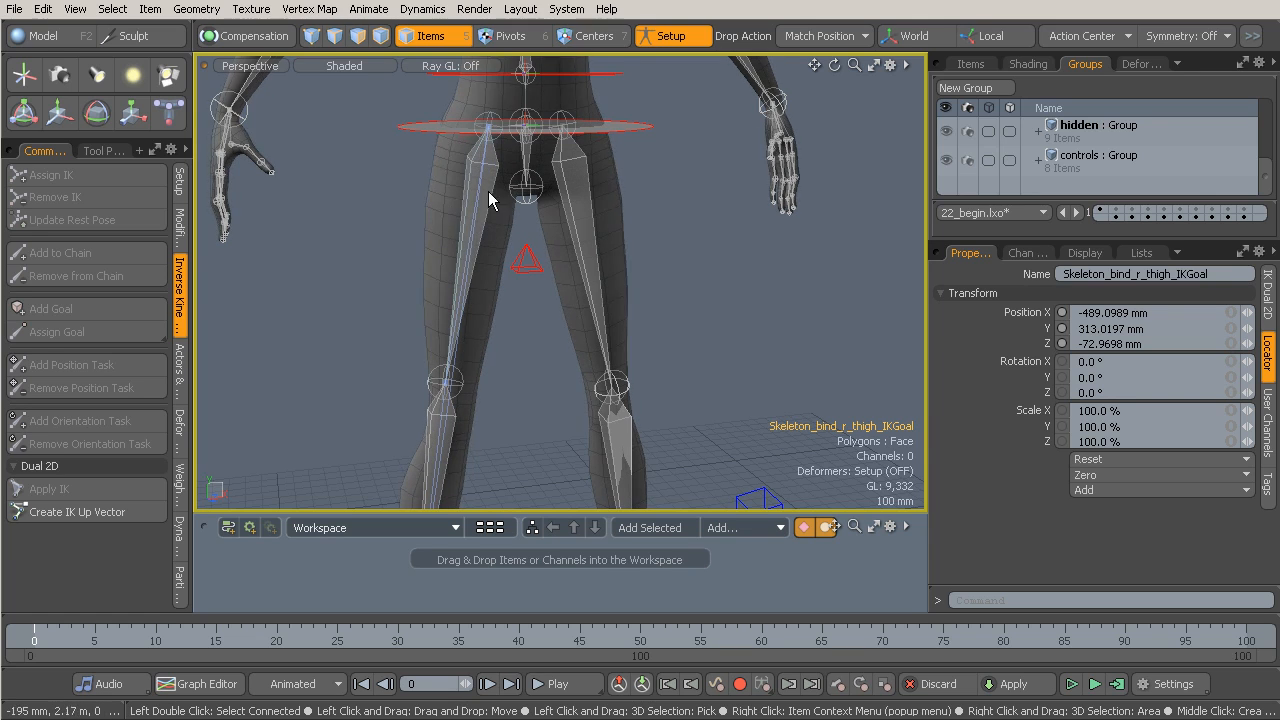
Undo the Dual 2D IK just applied to the right leg
left_click_drag(475, 220, 540, 245, "alt")
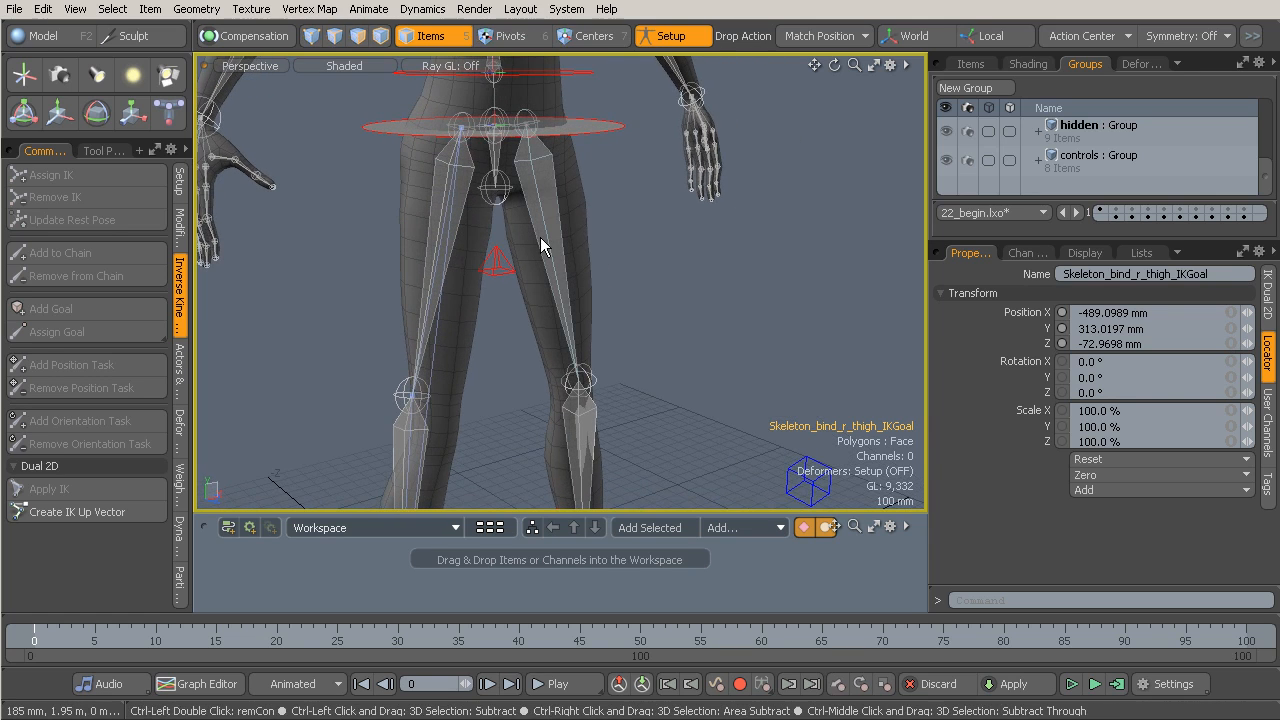
key("ctrl+z")
key("ctrl+z")
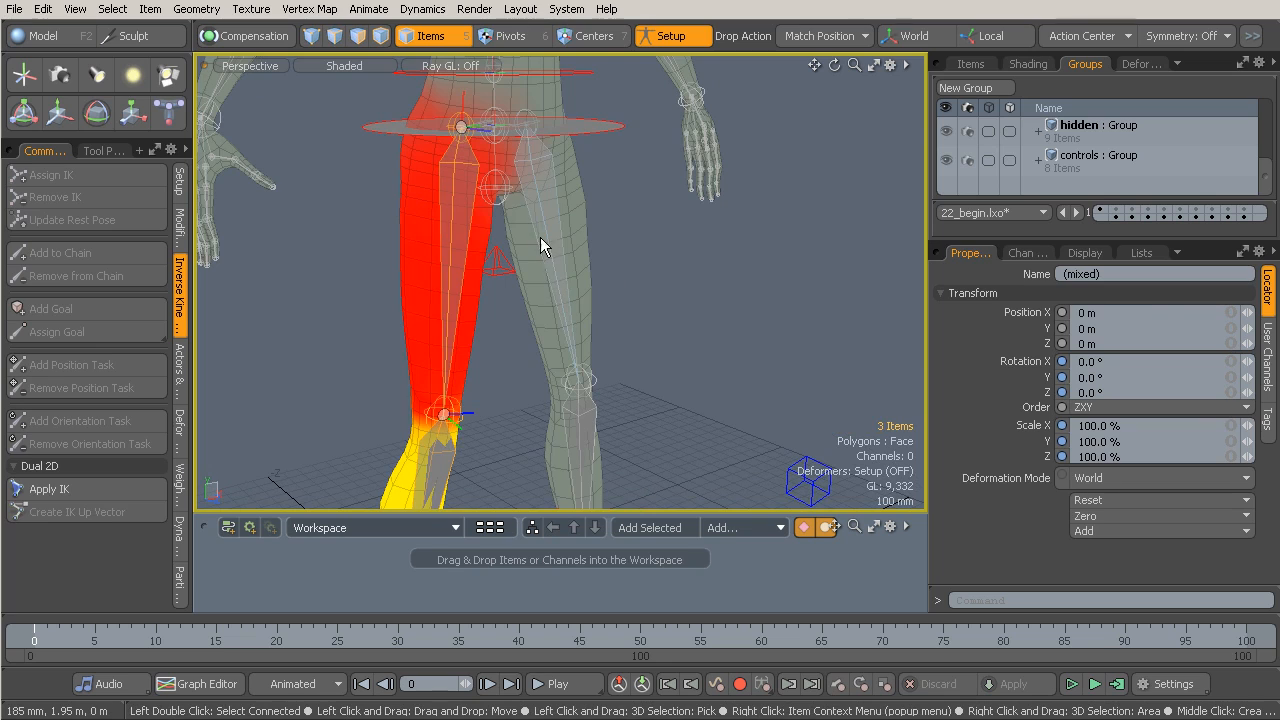
Unparent Skeleton_bind_r_thigh from Skeleton_bind_pelvis, keeping it in place
left_click_drag(468, 211, 466, 201, "alt")
left_click(466, 200)
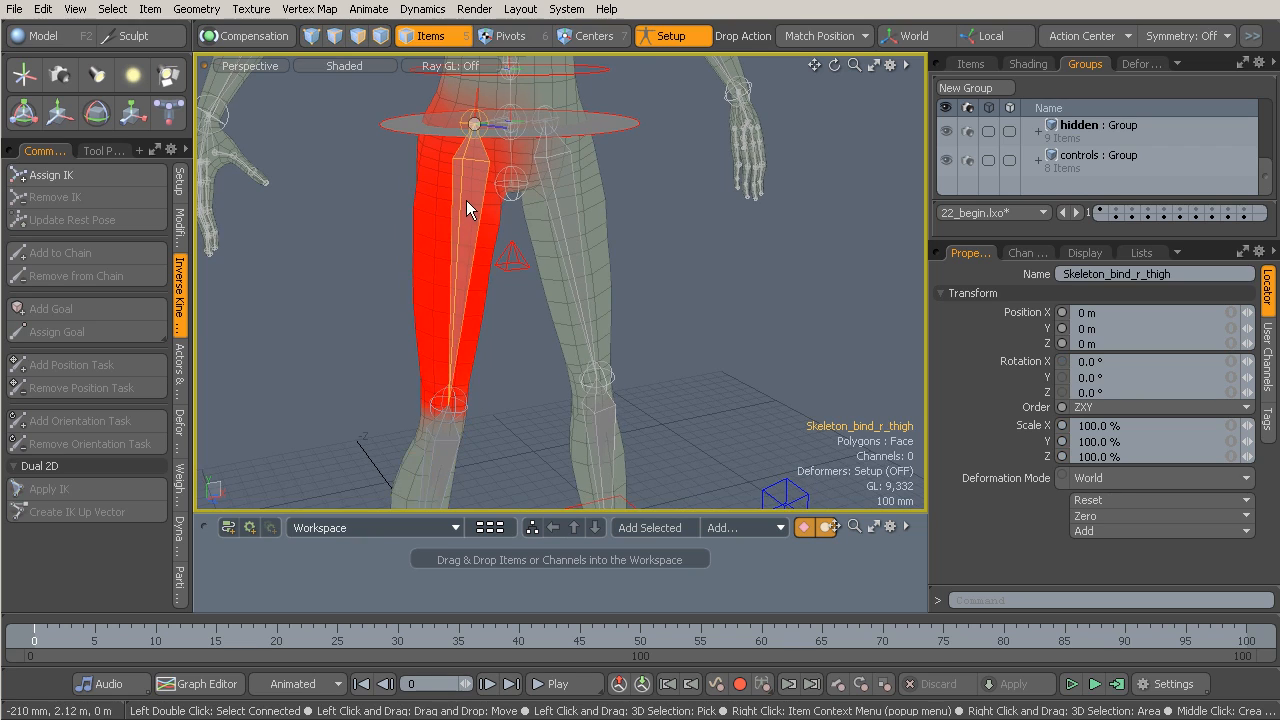
left_click(970, 63)
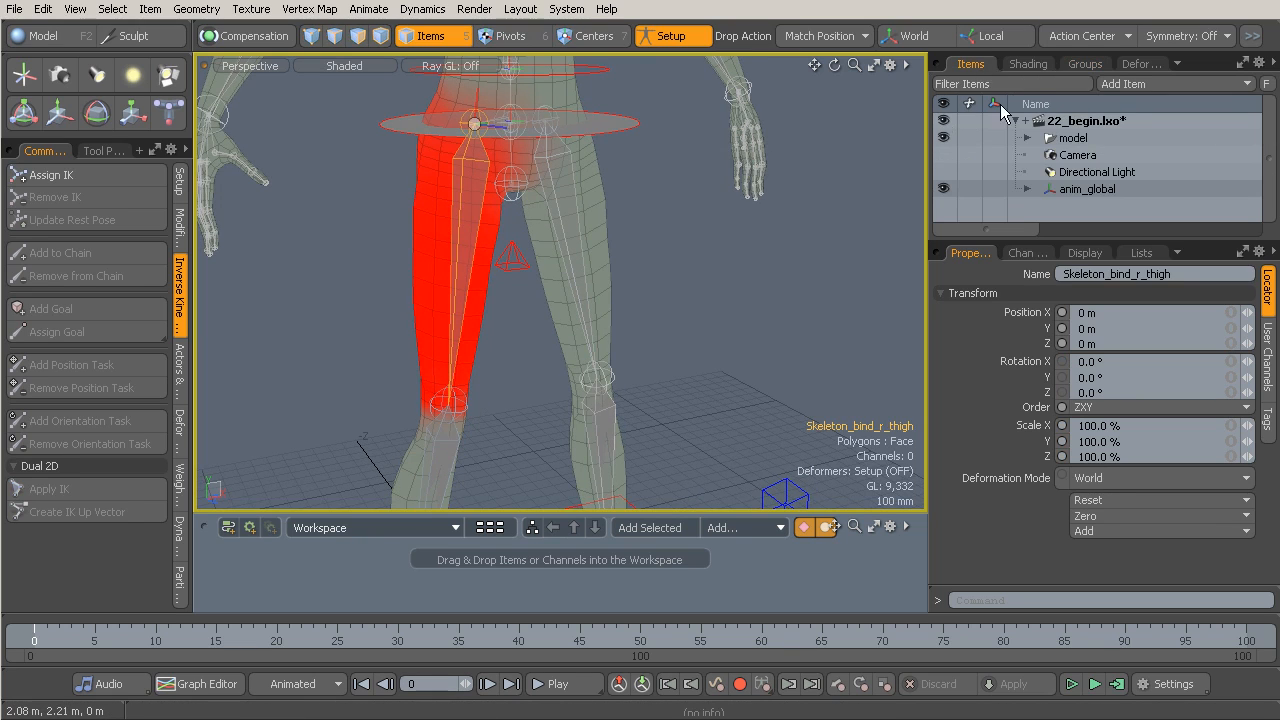
key("f")
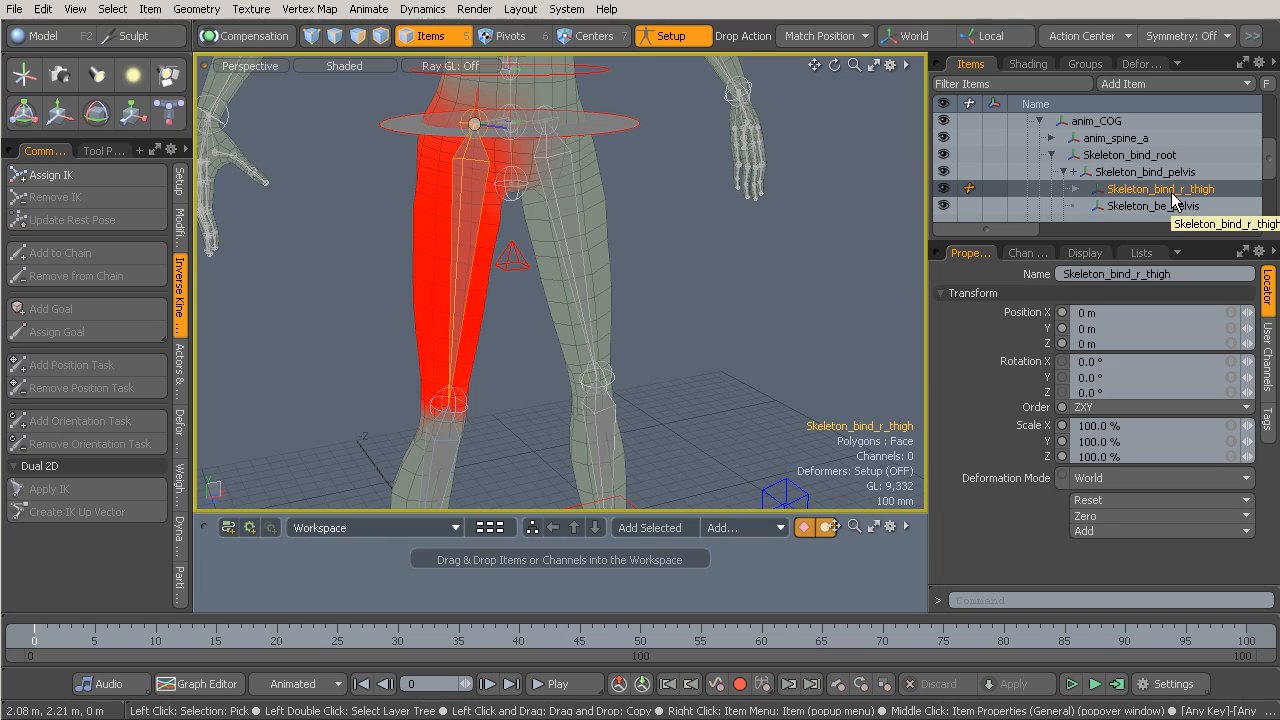
key("shift+p")
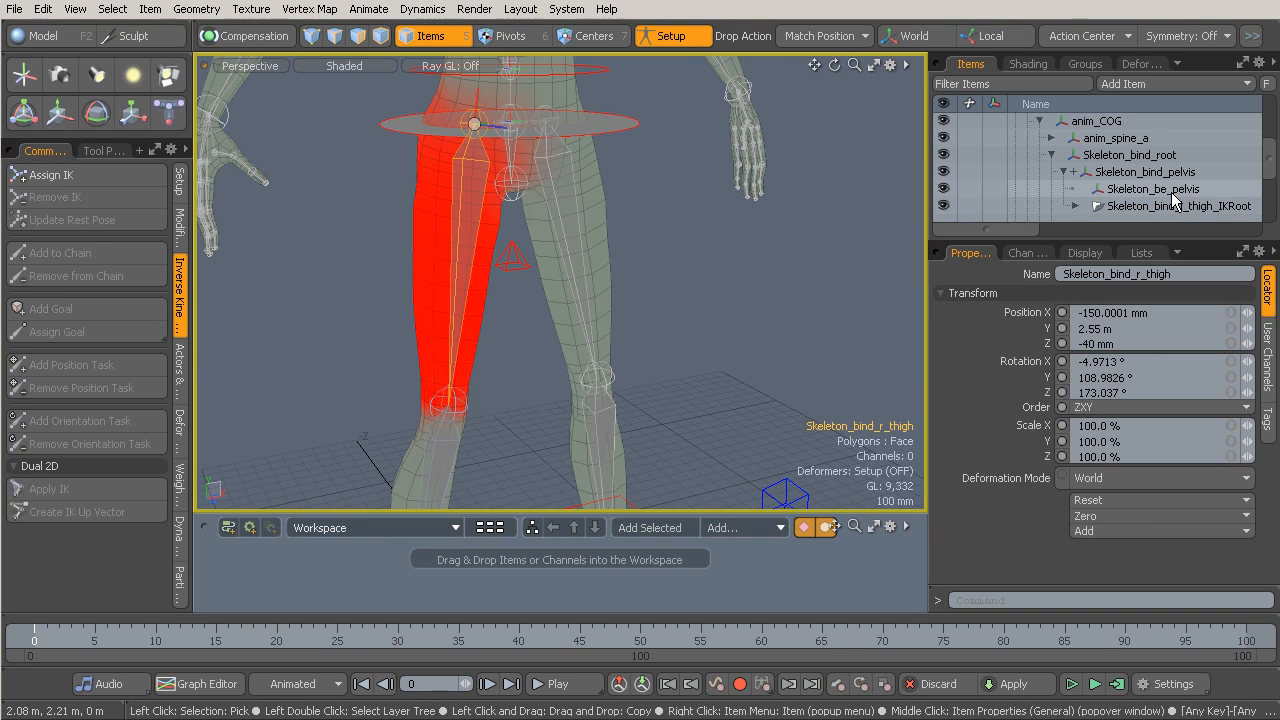
left_click_drag(1276, 172, 1276, 208)
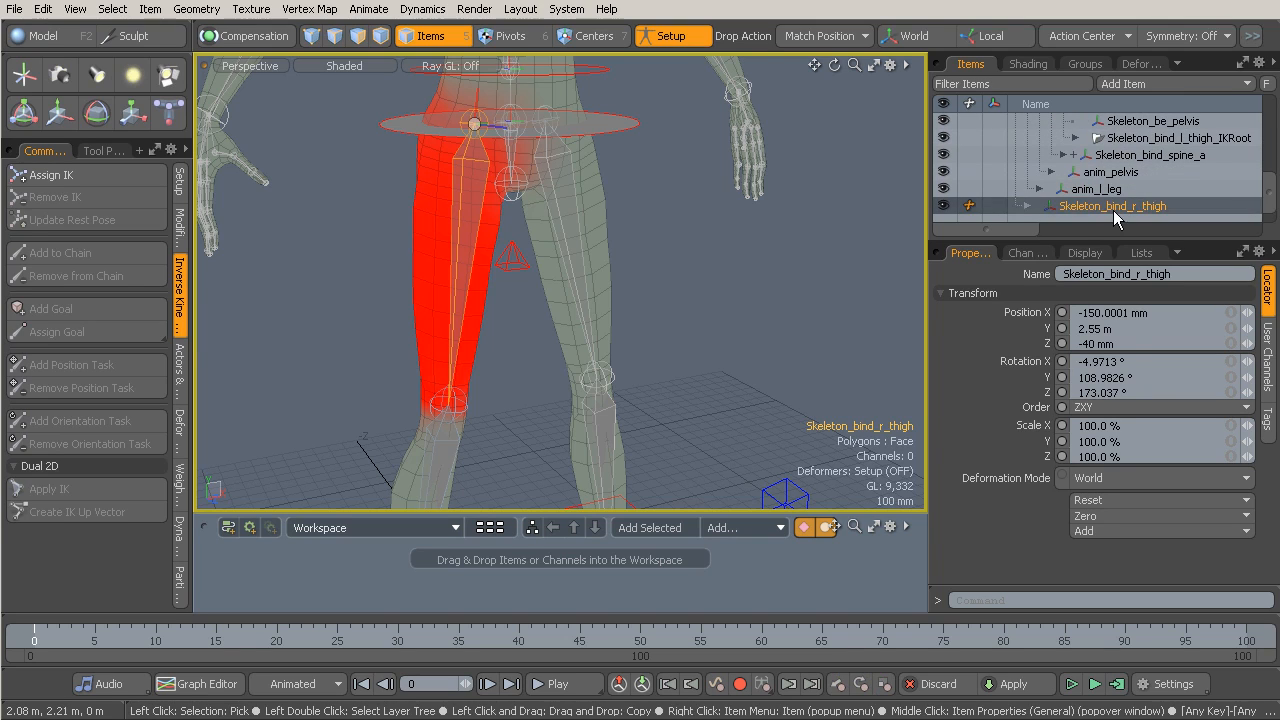
Apply Dual 2D IK to the unparented right thigh, shin and foot joints, accepting alignment of the item axes
left_click_drag(516, 263, 555, 178, "alt")
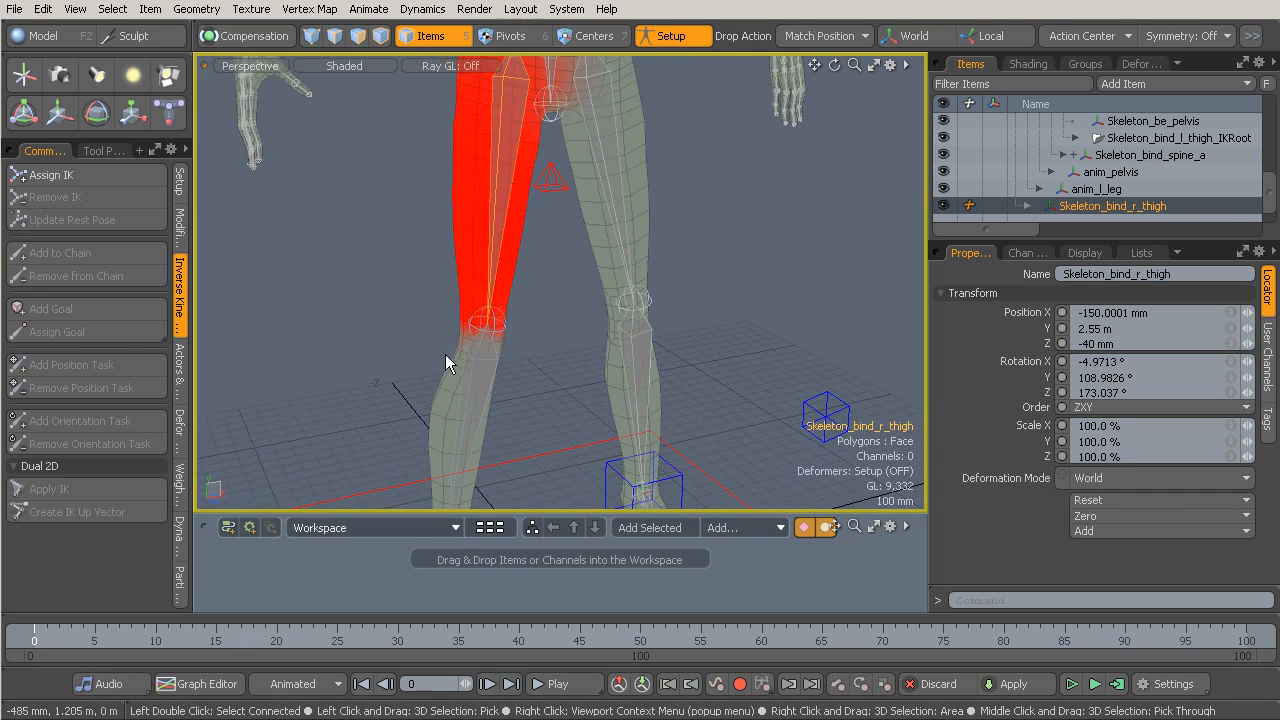
left_click_drag(491, 366, 530, 277, "alt")
left_click(505, 300, "shift")
left_click_drag(497, 341, 521, 262, "alt")
left_click(499, 401, "shift")
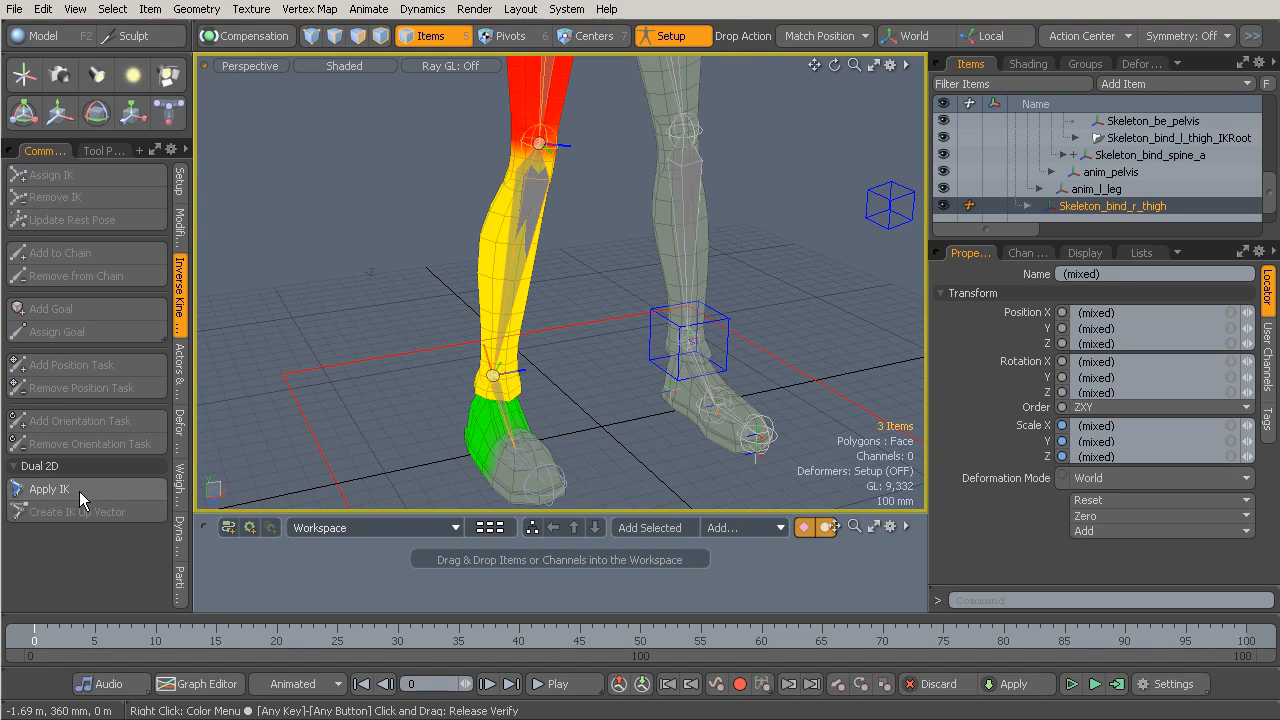
left_click(79, 490)
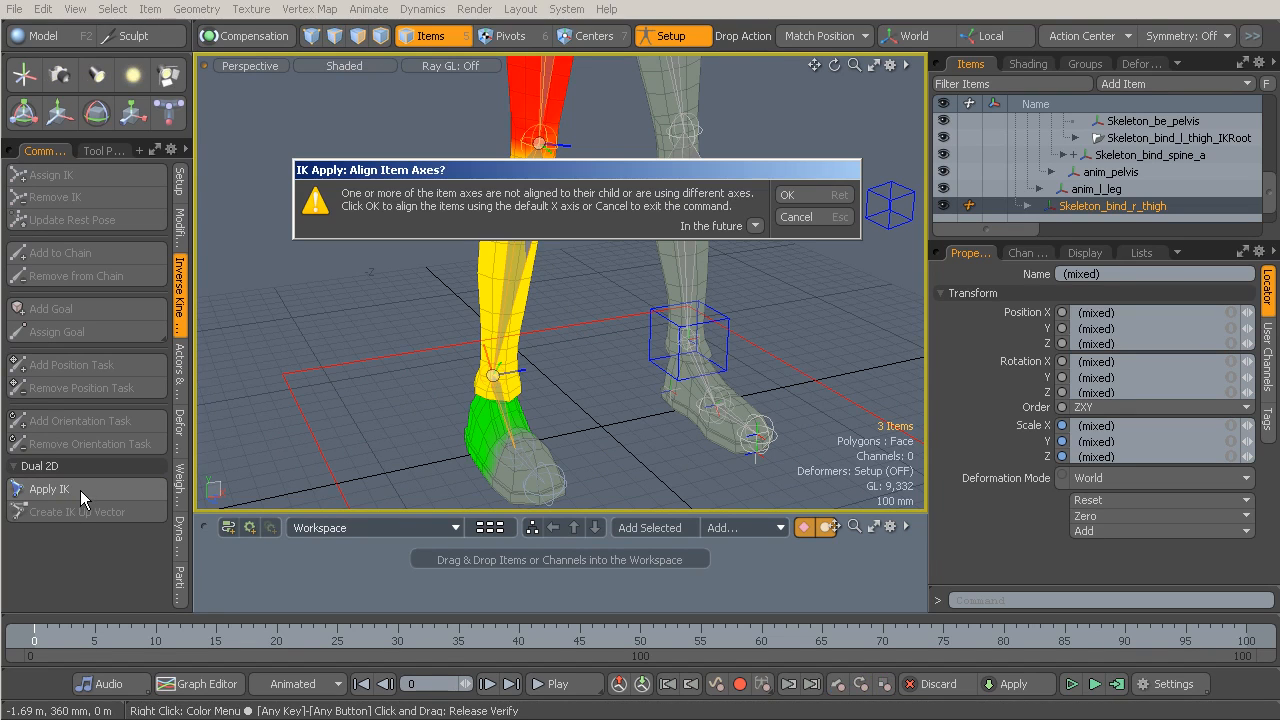
left_click(787, 195)
left_click_drag(800, 195, 616, 341, "alt+shift")
left_click_drag(498, 287, 594, 334, "alt")
left_click_drag(592, 257, 613, 283, "alt+shift")
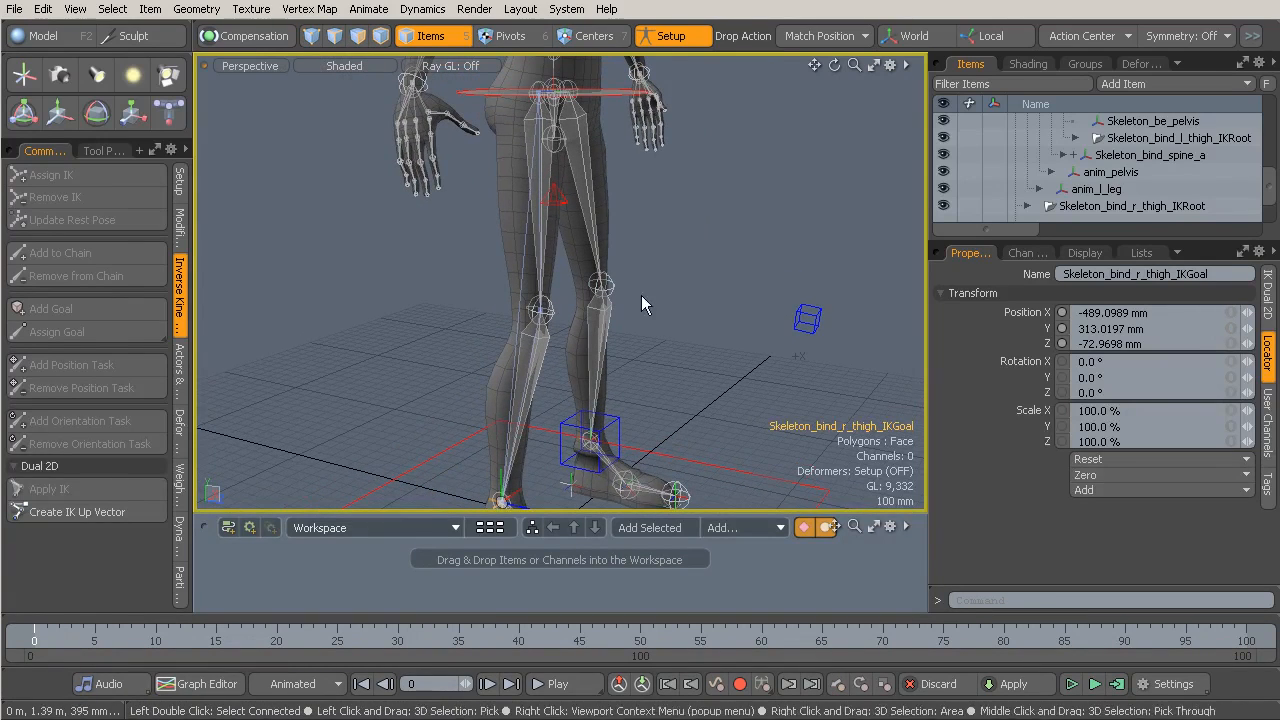
Parent Skeleton_bind_r_thigh_IKRoot to the pelvis joint Skeleton_bind_pelvis in place and select only that IK root
left_click(1189, 206)
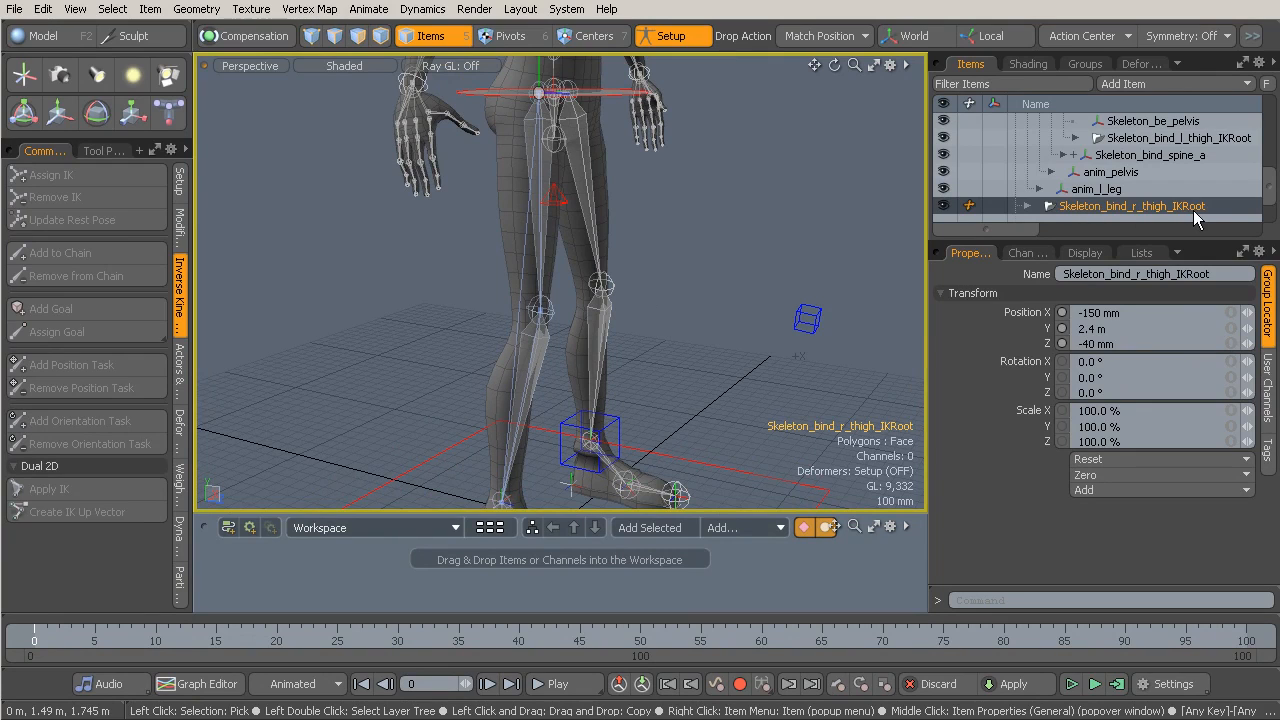
left_click_drag(688, 210, 563, 191, "alt")
left_click_drag(645, 163, 612, 152, "alt+shift")
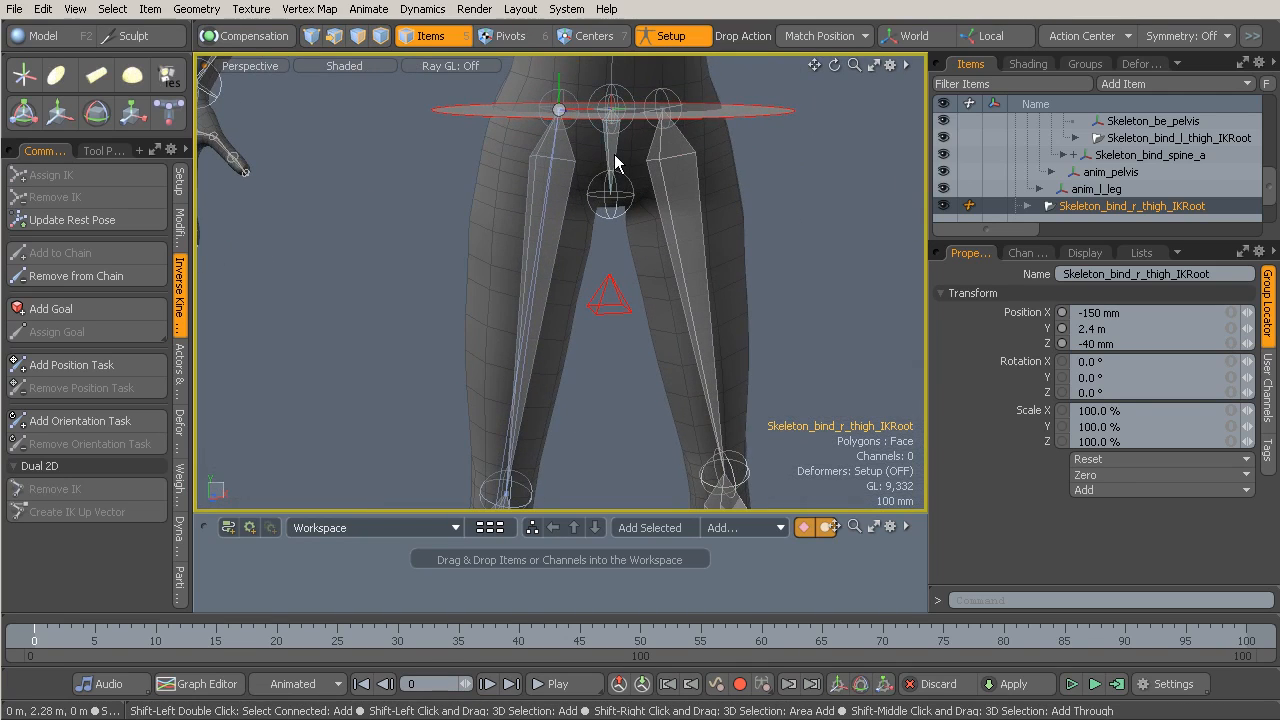
left_click(612, 152, "shift")
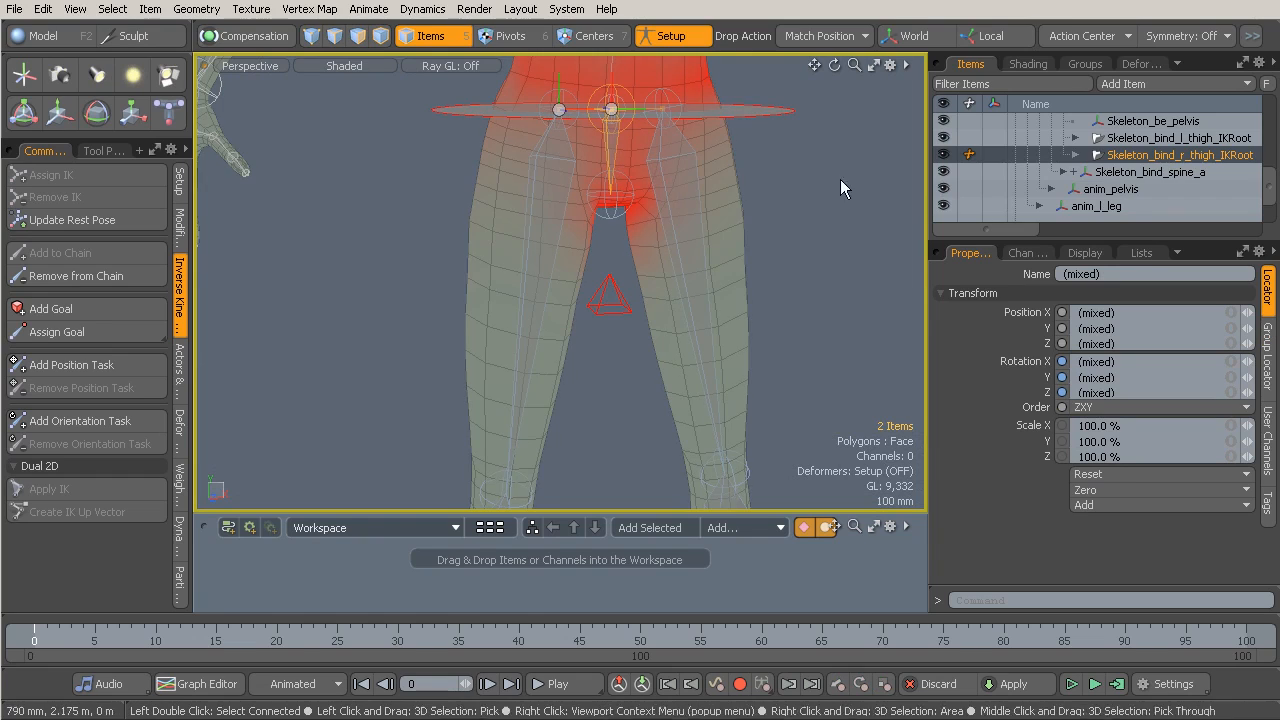
left_click(1166, 142)
left_click(1168, 152)
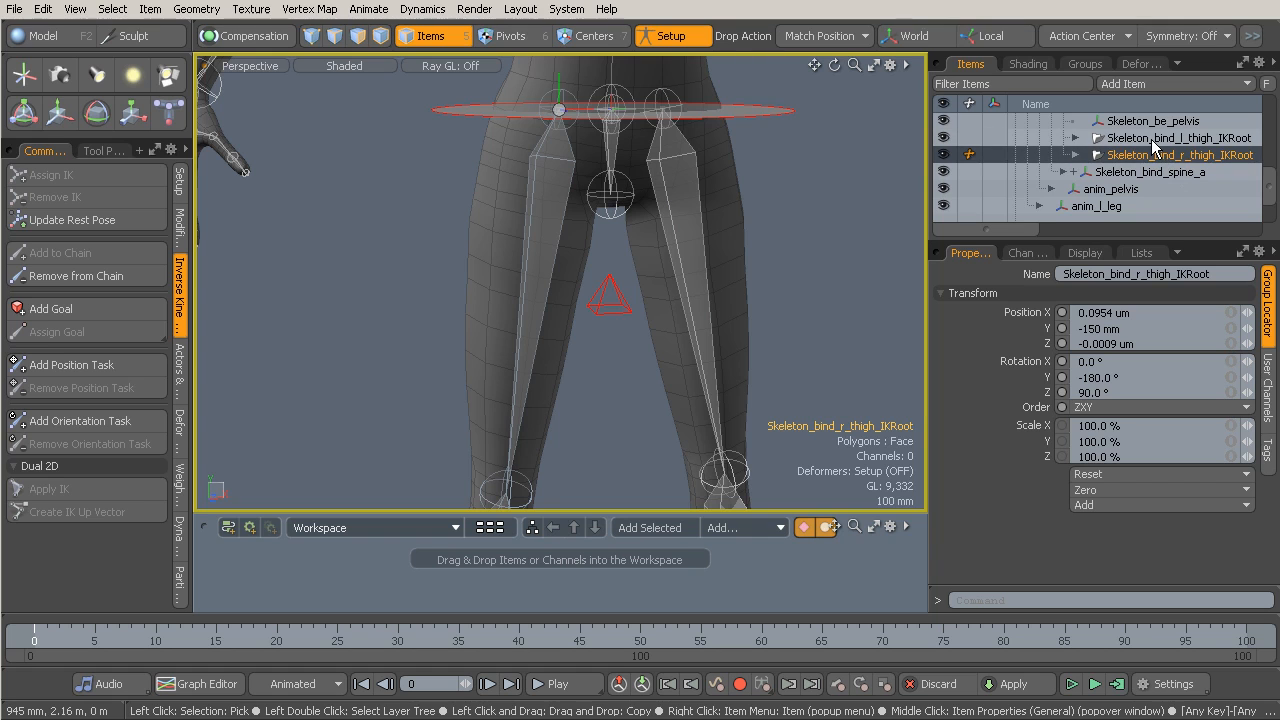
Check both legs with Setup mode turned off, and turn Setup mode back on
left_click(670, 40)
left_click_drag(520, 240, 509, 278, "alt")
left_click_drag(509, 278, 560, 278, "ctrl+alt")
left_click_drag(674, 251, 625, 293, "alt+shift")
left_click(684, 40)
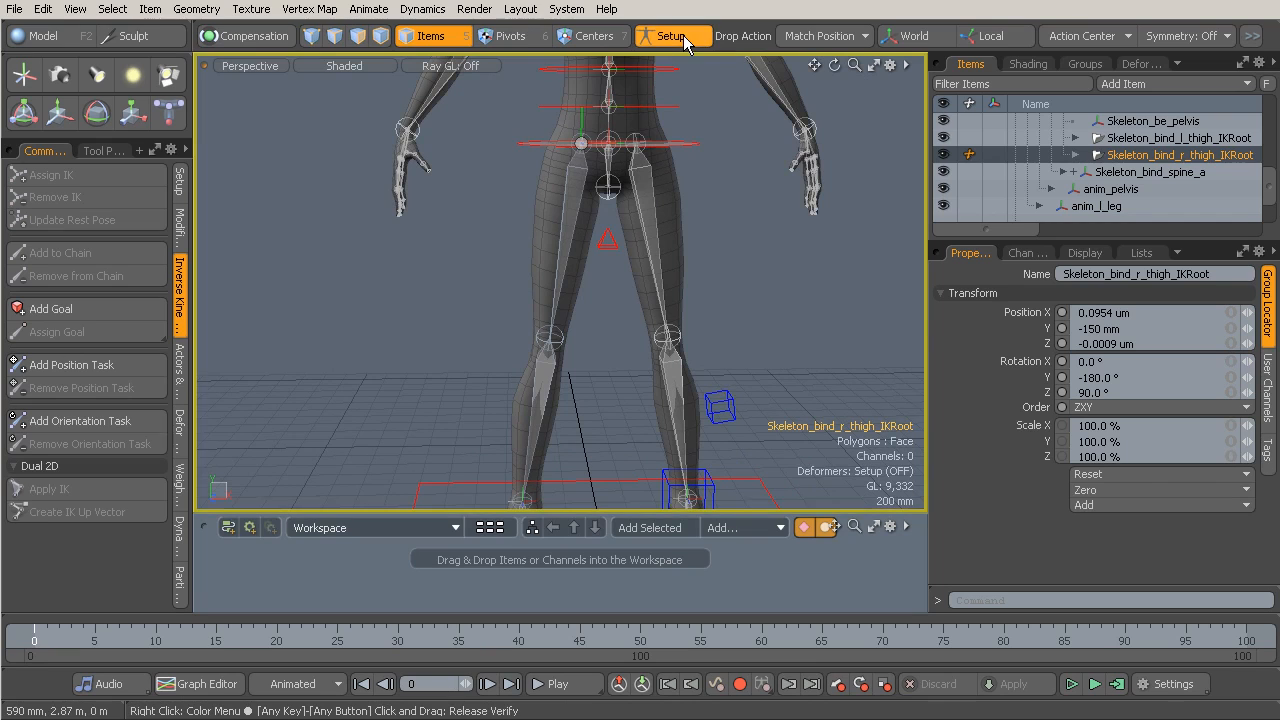
Zero all transforms of Skeleton_bind_l_thigh_IKRoot and Skeleton_bind_r_thigh_IKRoot together, and check the legs by toggling Setup mode off and on
left_click(1180, 139)
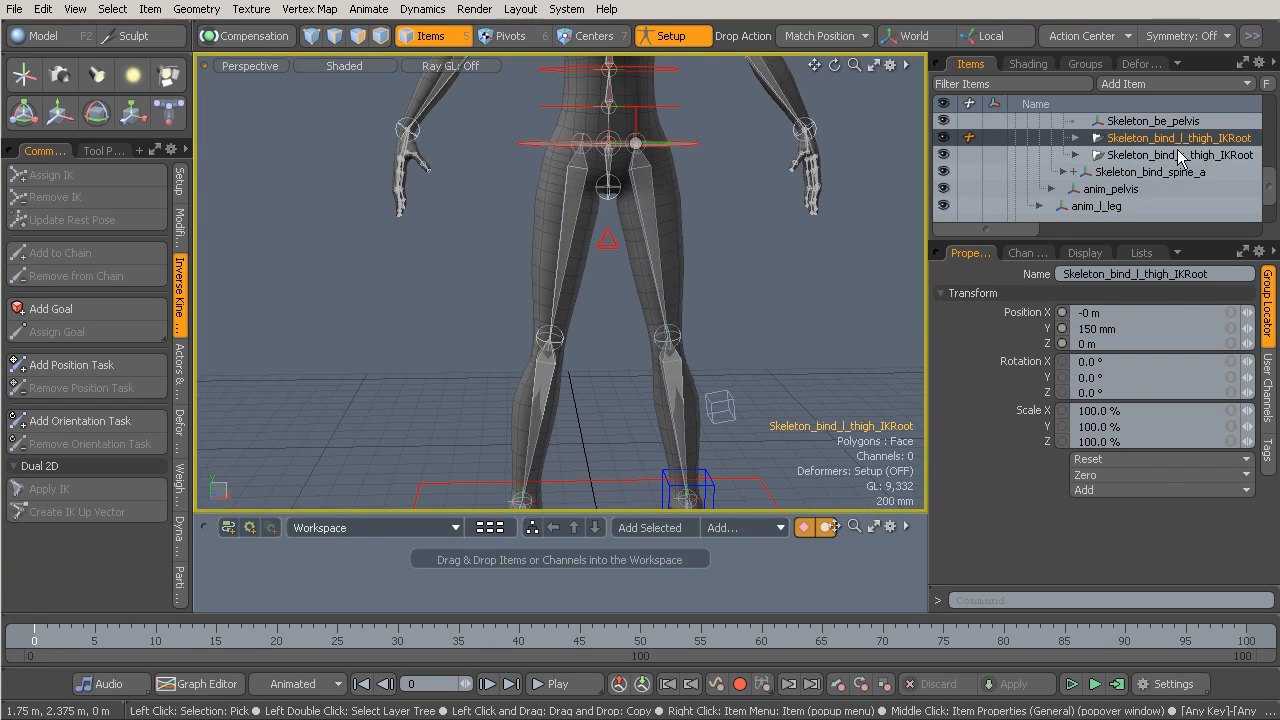
left_click(1180, 155, "ctrl")
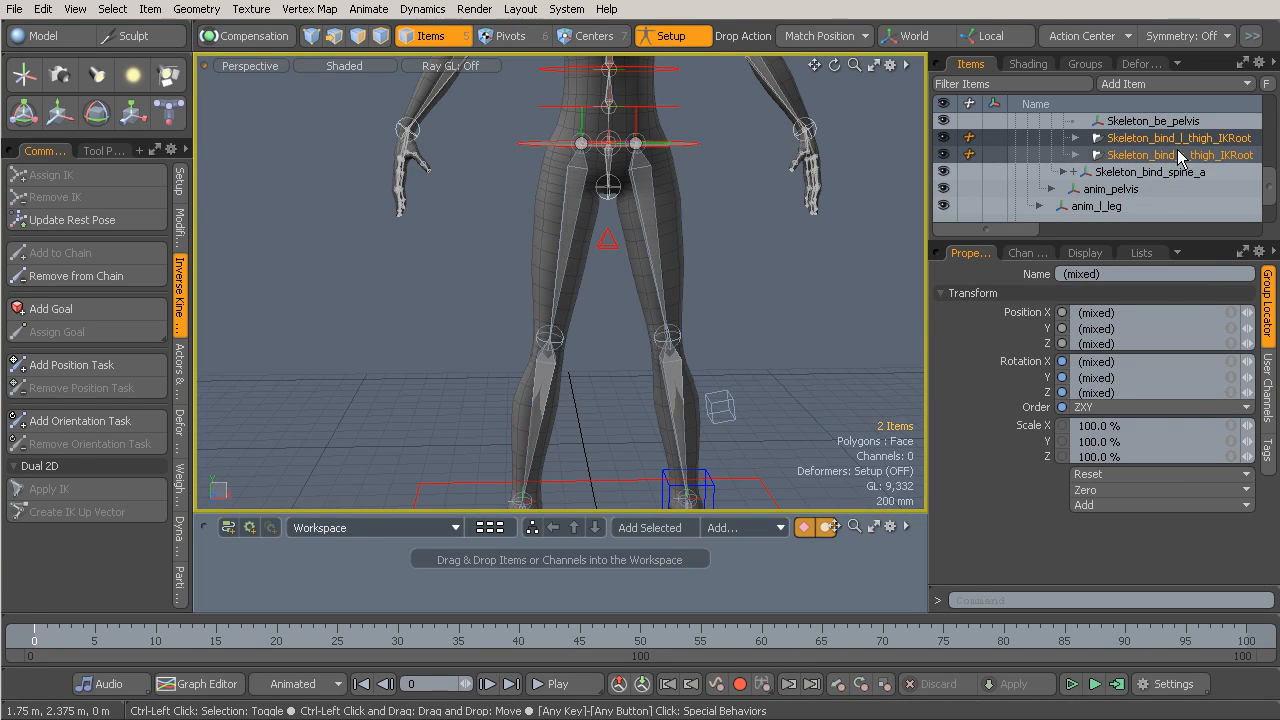
left_click(1092, 474)
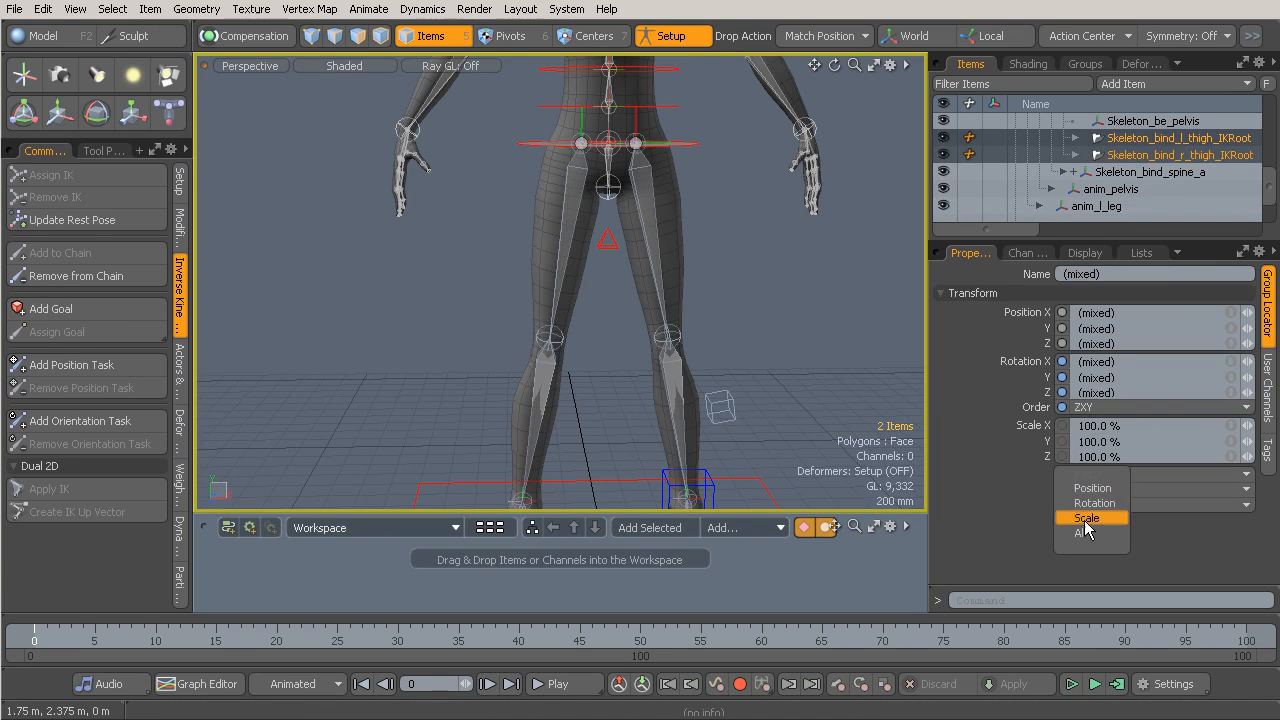
left_click(1087, 535)
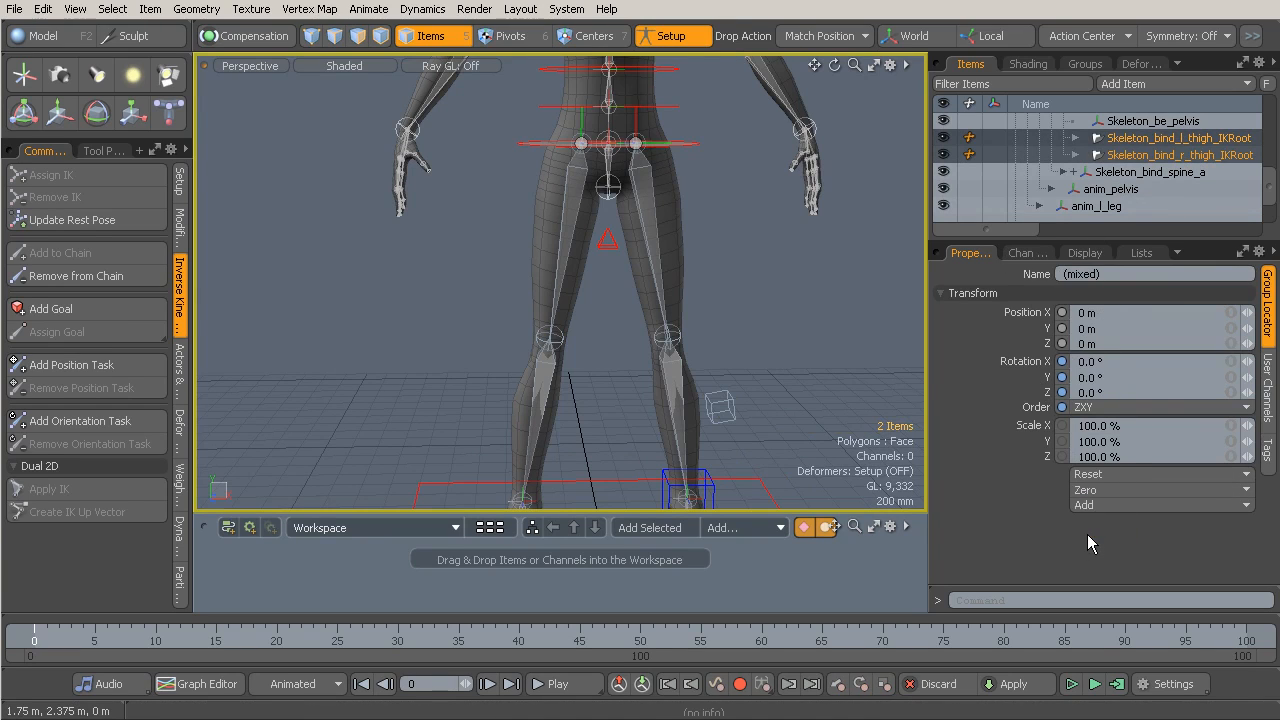
left_click(672, 38)
left_click(674, 40)
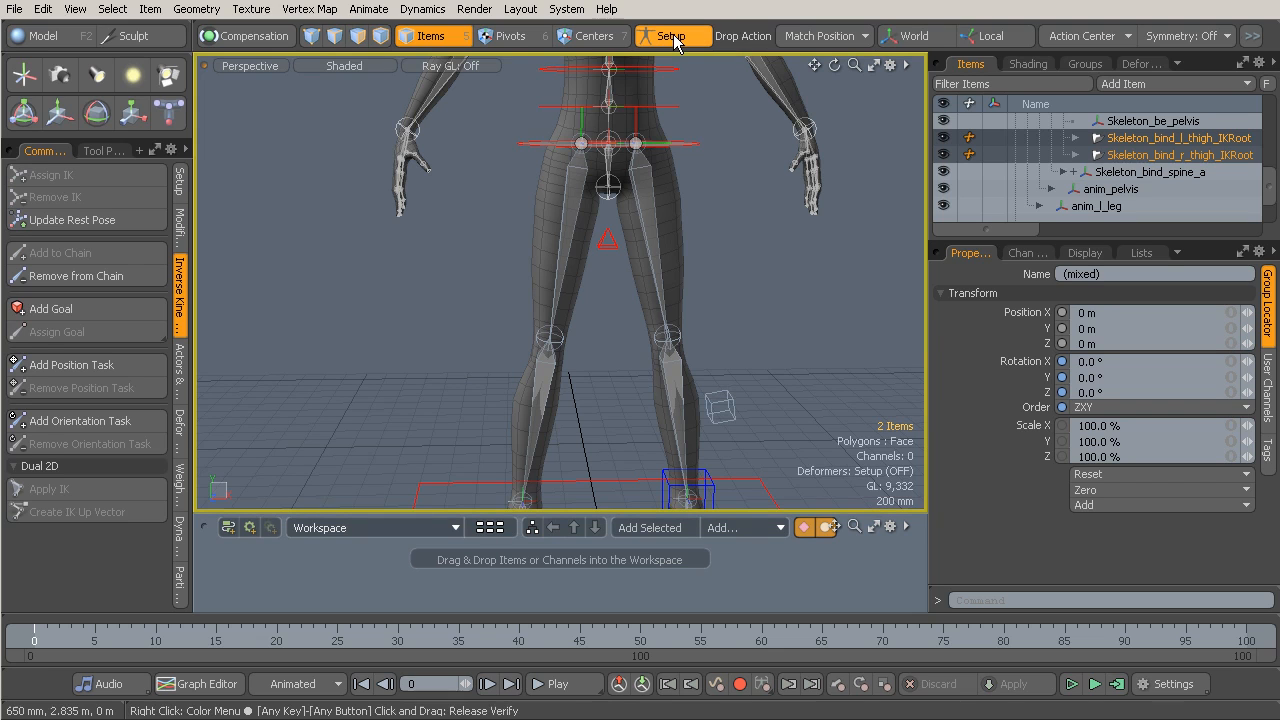
Rename the right leg's IK goal, Skeleton_bind_r_thigh_IKGoal, as ik_r_leg
left_click_drag(549, 400, 586, 452, "alt")
left_click_drag(586, 452, 604, 336, "alt+shift")
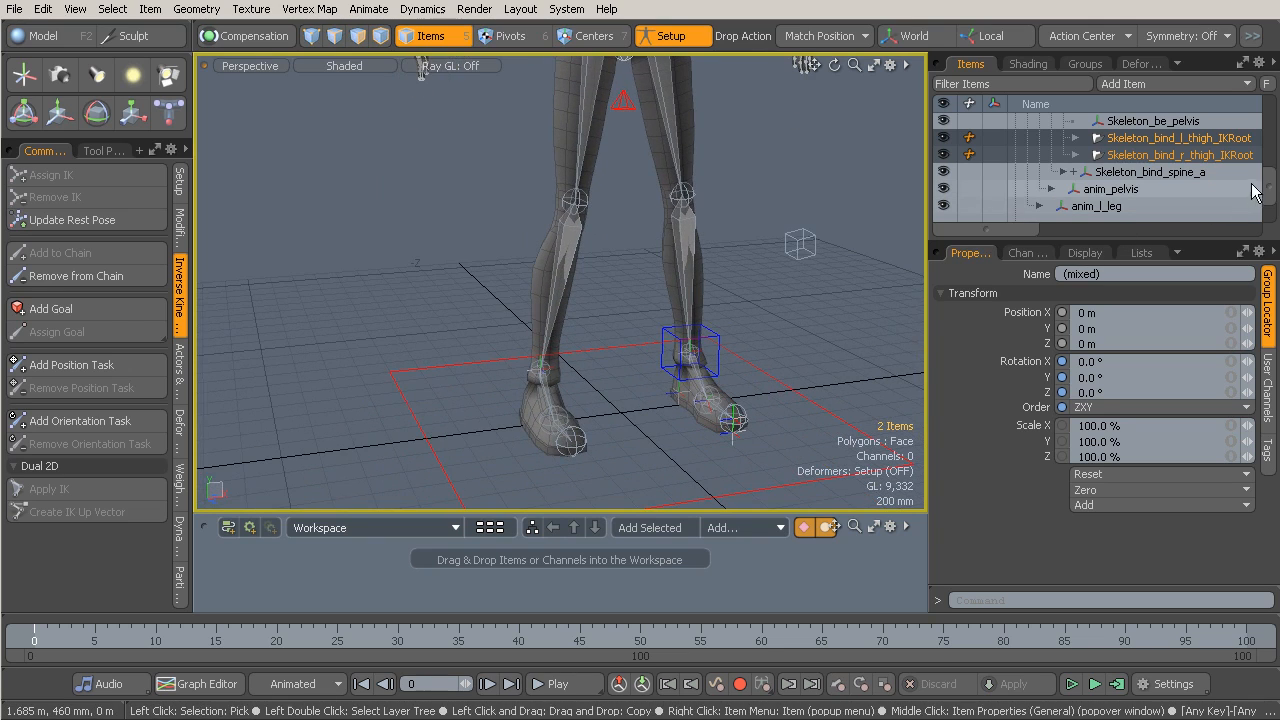
scroll(1271, 221, "down", 1)
left_click(1183, 206)
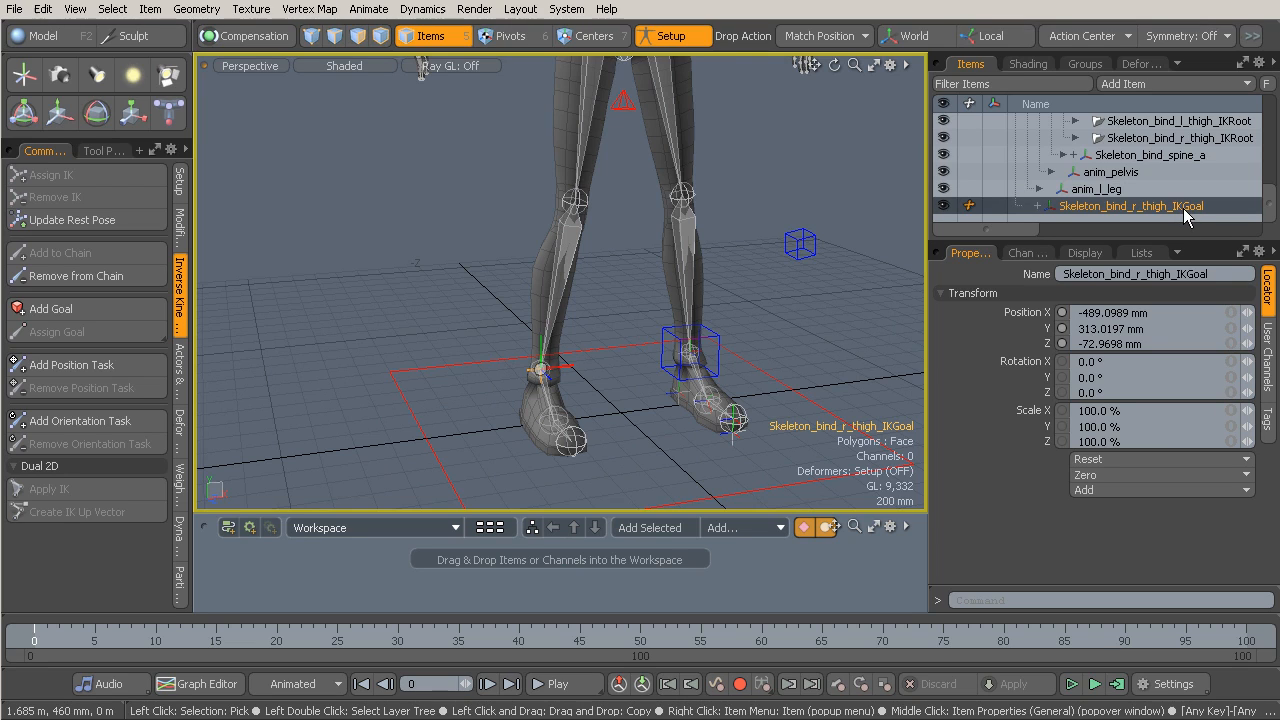
double_click(1185, 207)
type("ik_r_leg")
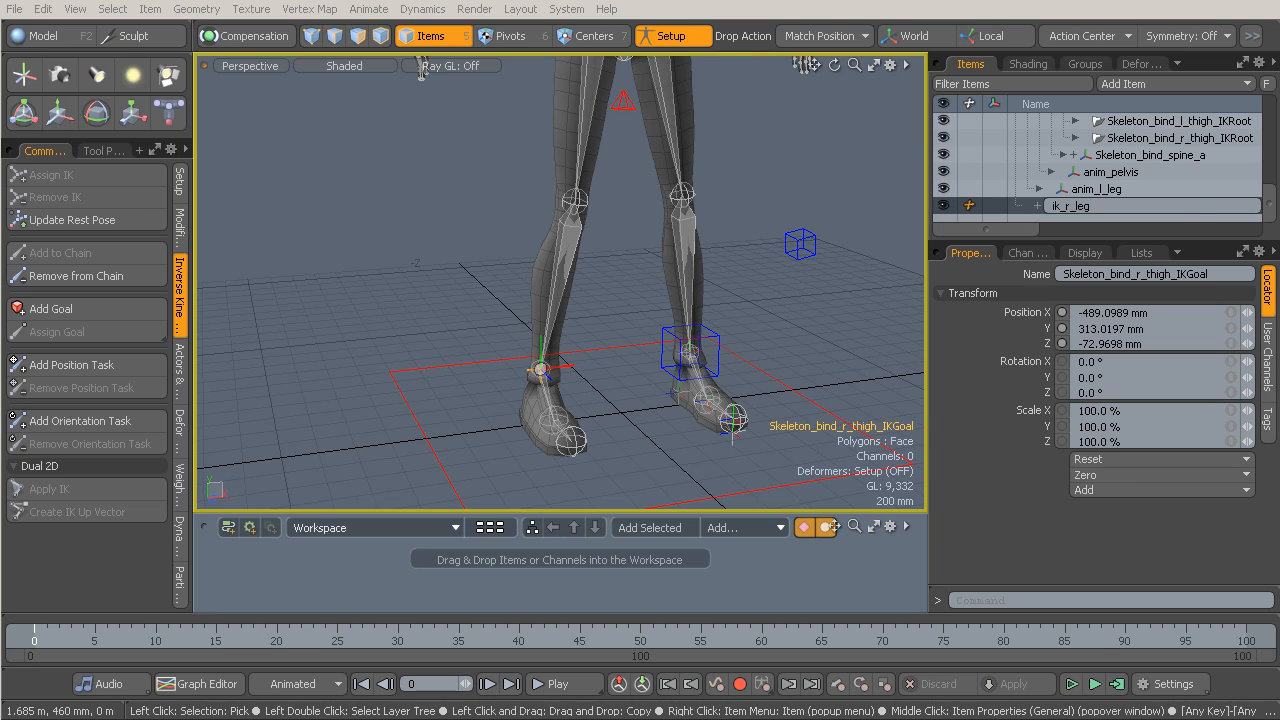
key("Return")
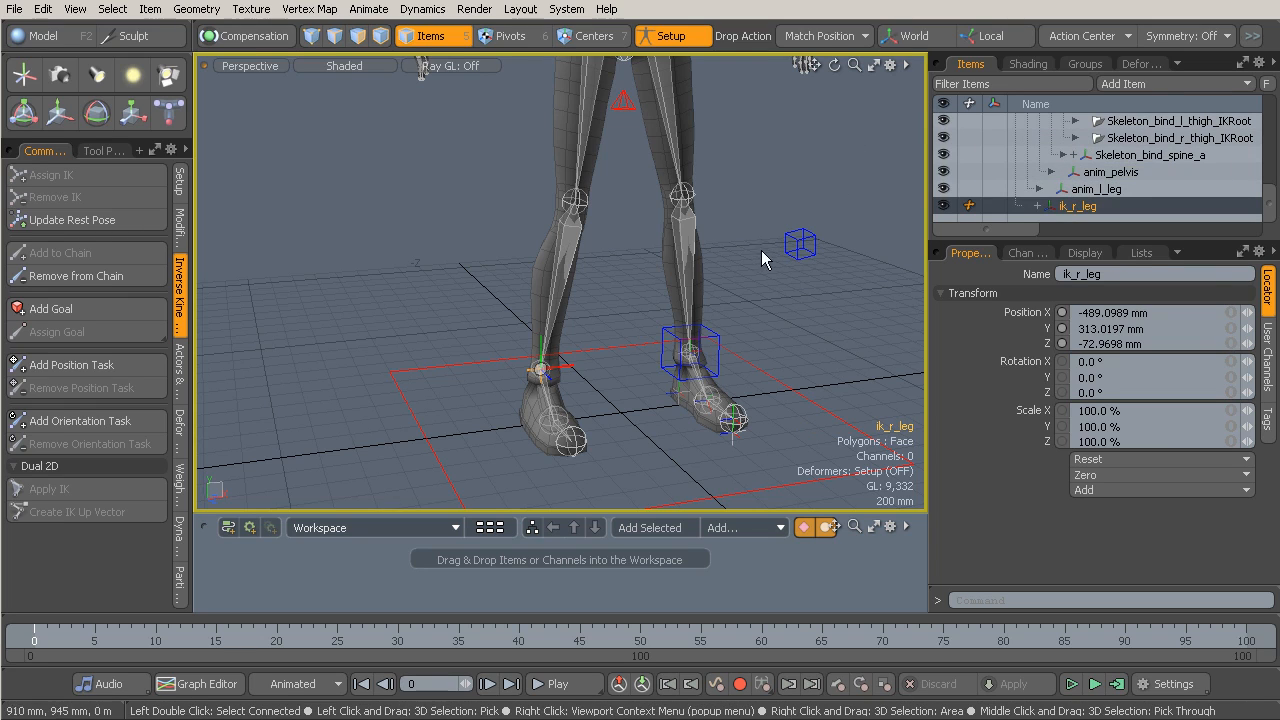
Create an IK up vector for the Dual Joint Planar IK modifier under ik_r_leg and inspect its placement at the knee
left_click_drag(675, 242, 582, 243, "alt")
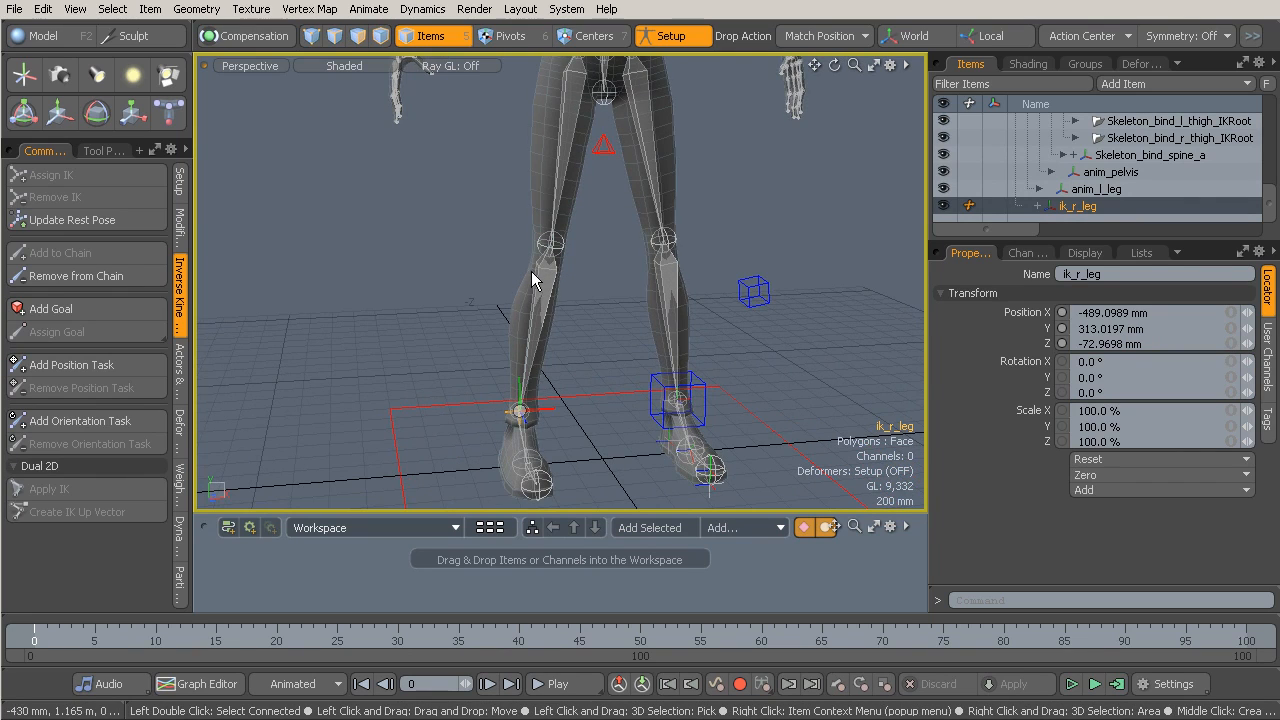
left_click(1038, 206)
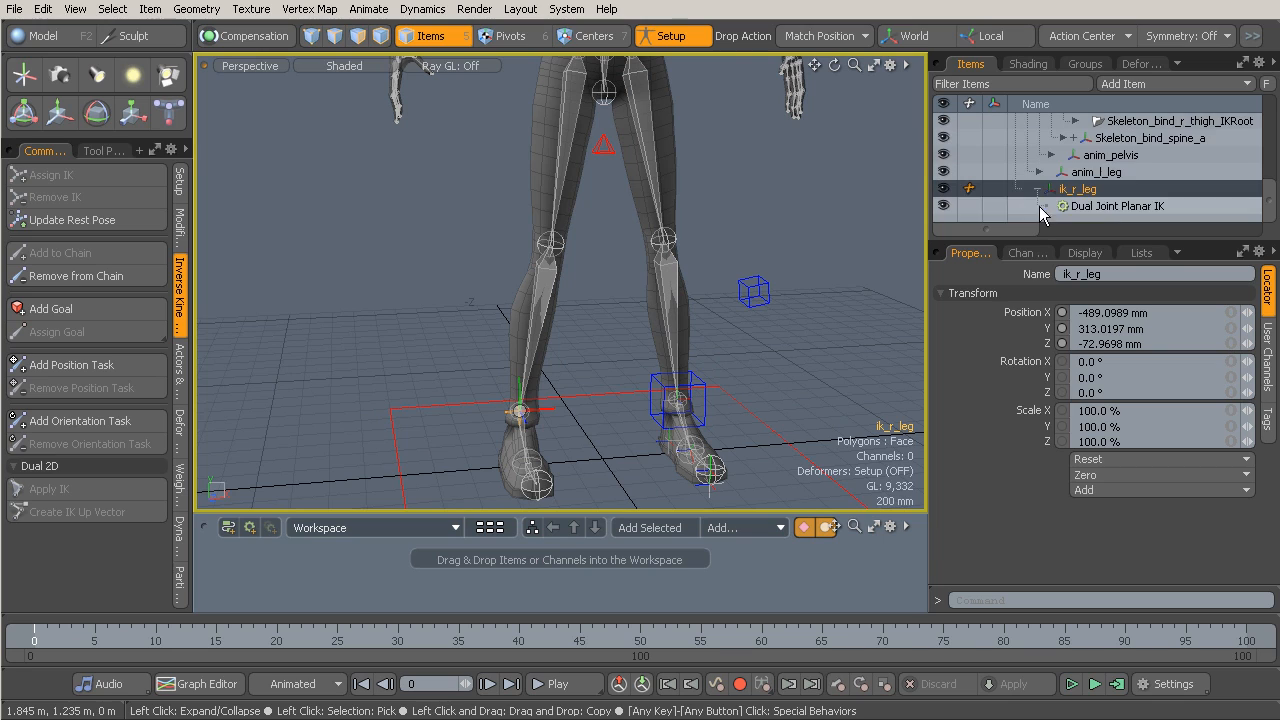
left_click(1118, 207)
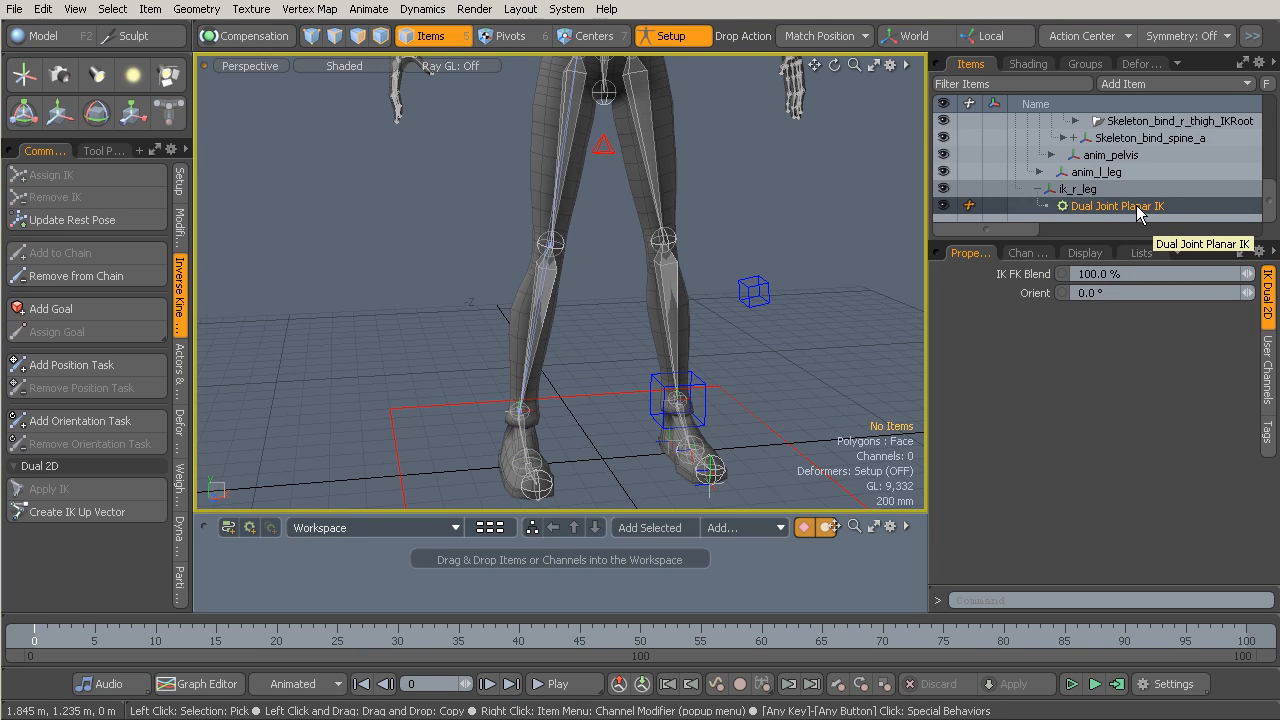
left_click_drag(636, 375, 671, 312, "alt")
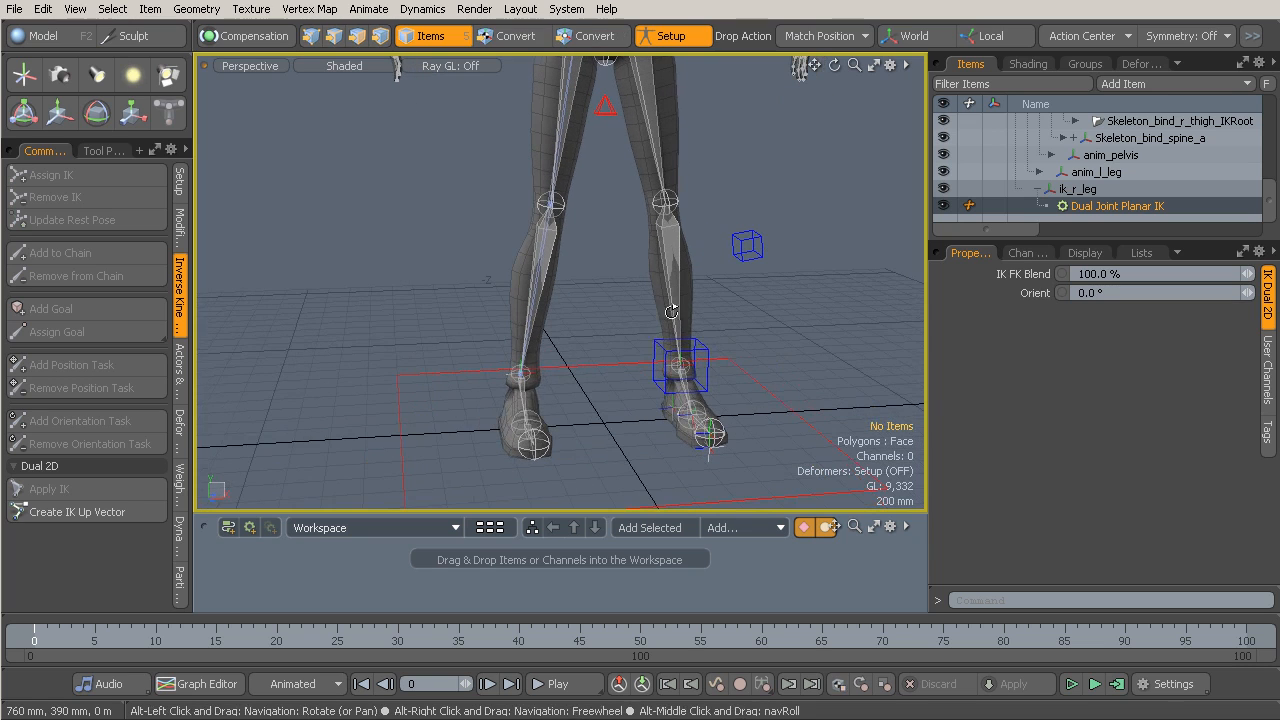
left_click(103, 512)
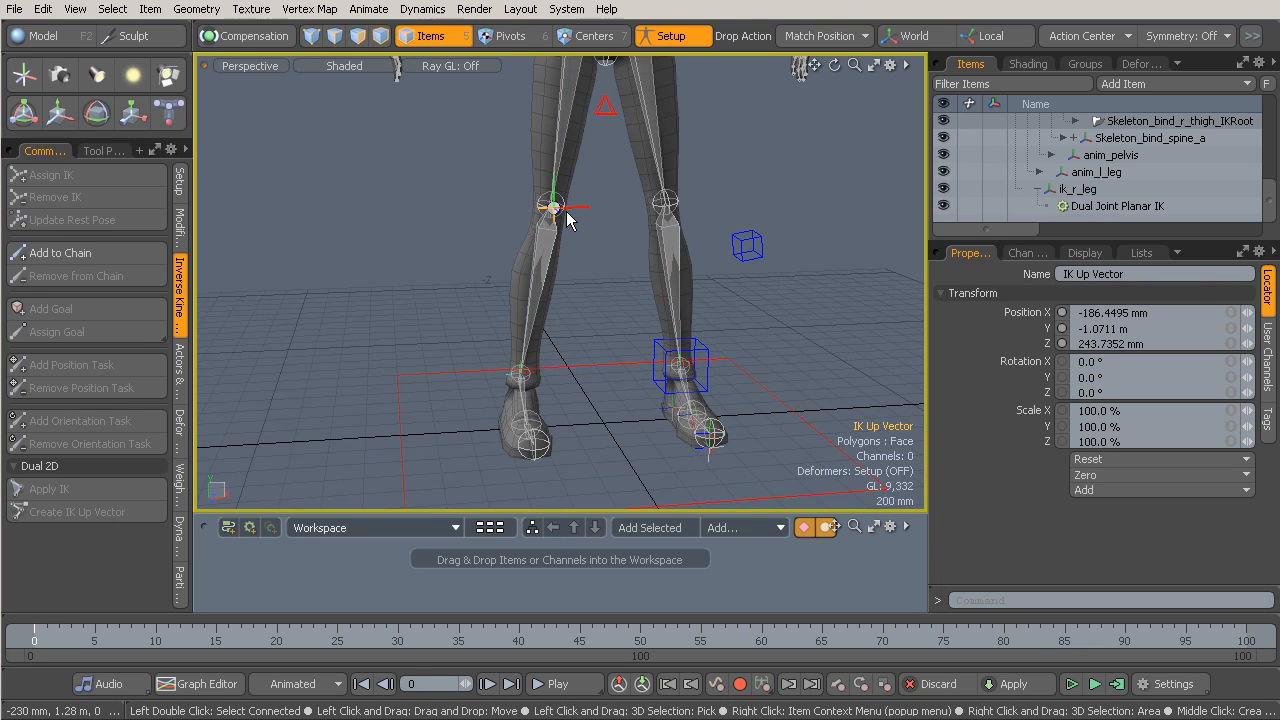
left_click_drag(553, 208, 598, 260, "alt")
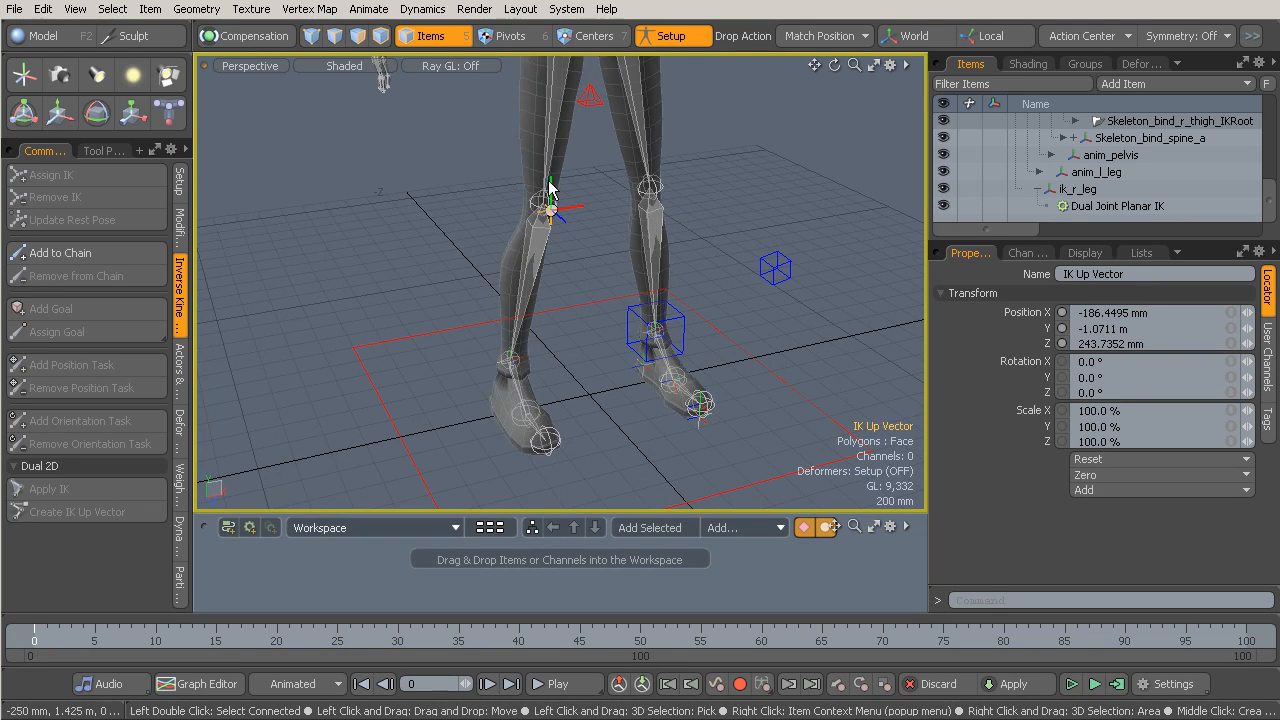
mouse_move(563, 211)
left_mouse_down("alt")
mouse_move(545, 215)
mouse_move(568, 214)
left_mouse_up("alt")
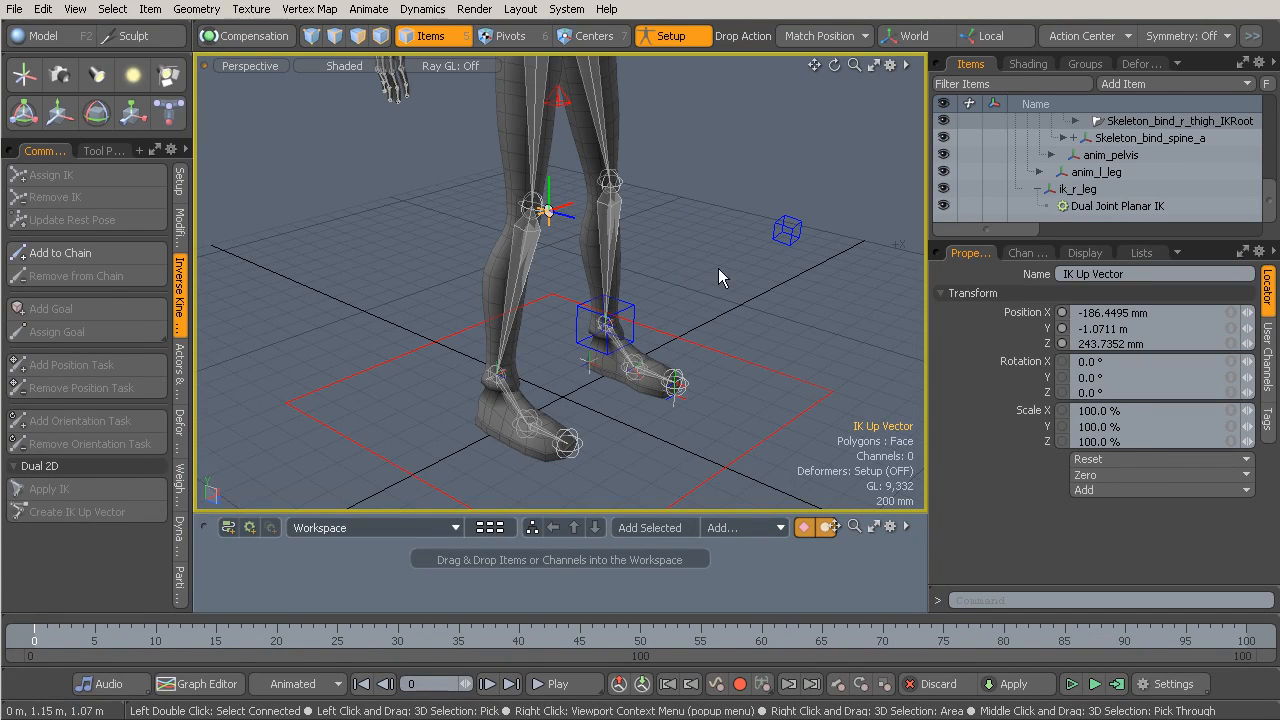
Add a new locator at the scene origin and show it in the item list
left_click_drag(712, 274, 652, 262, "alt")
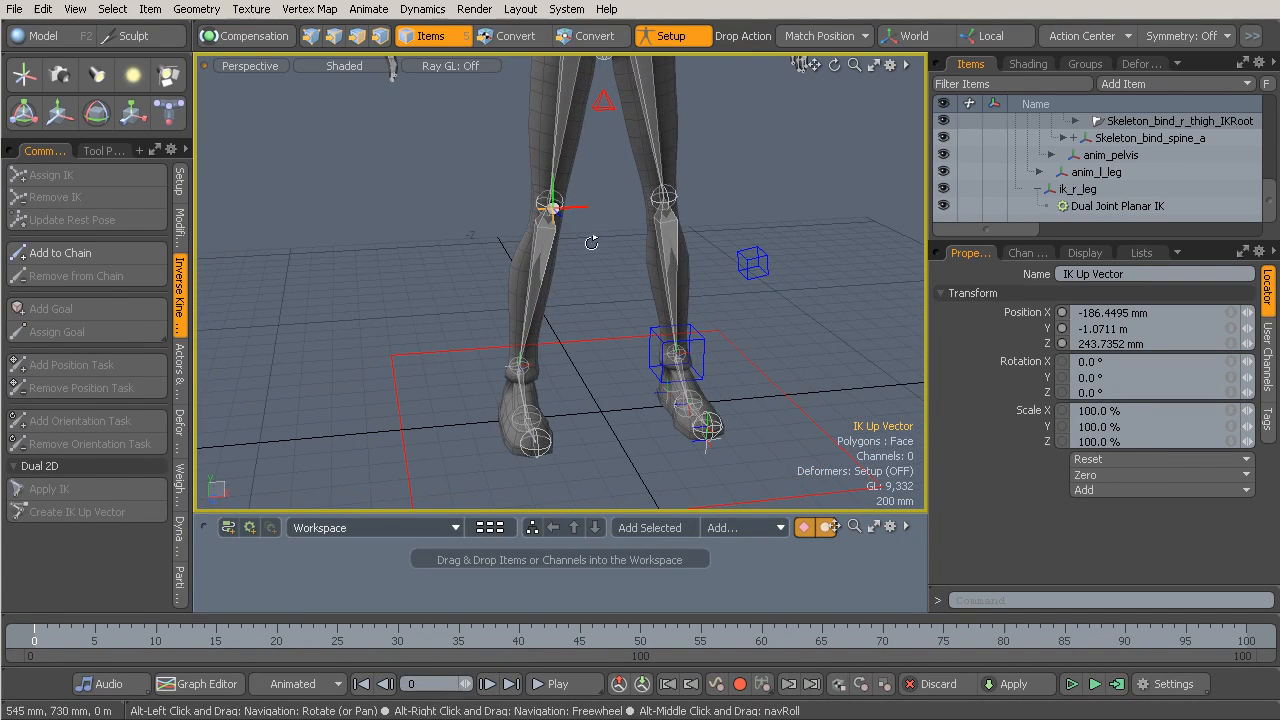
key("n")
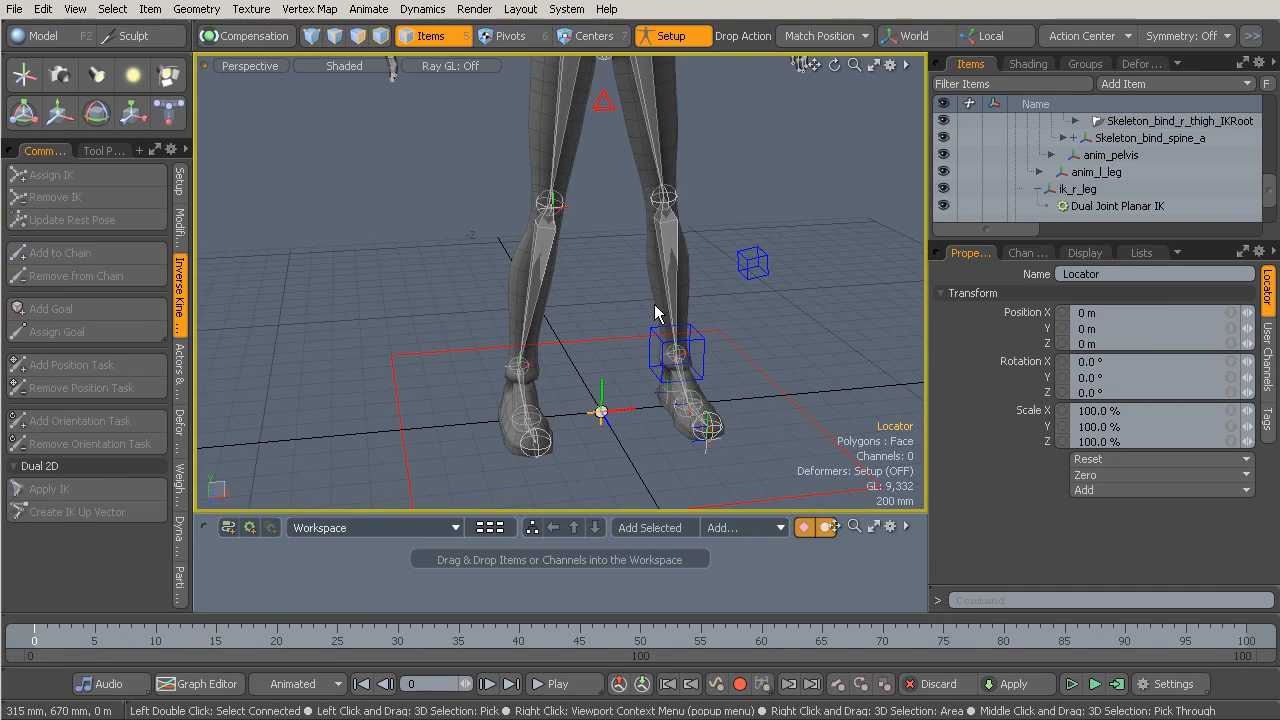
scroll(1275, 200, "down", 1)
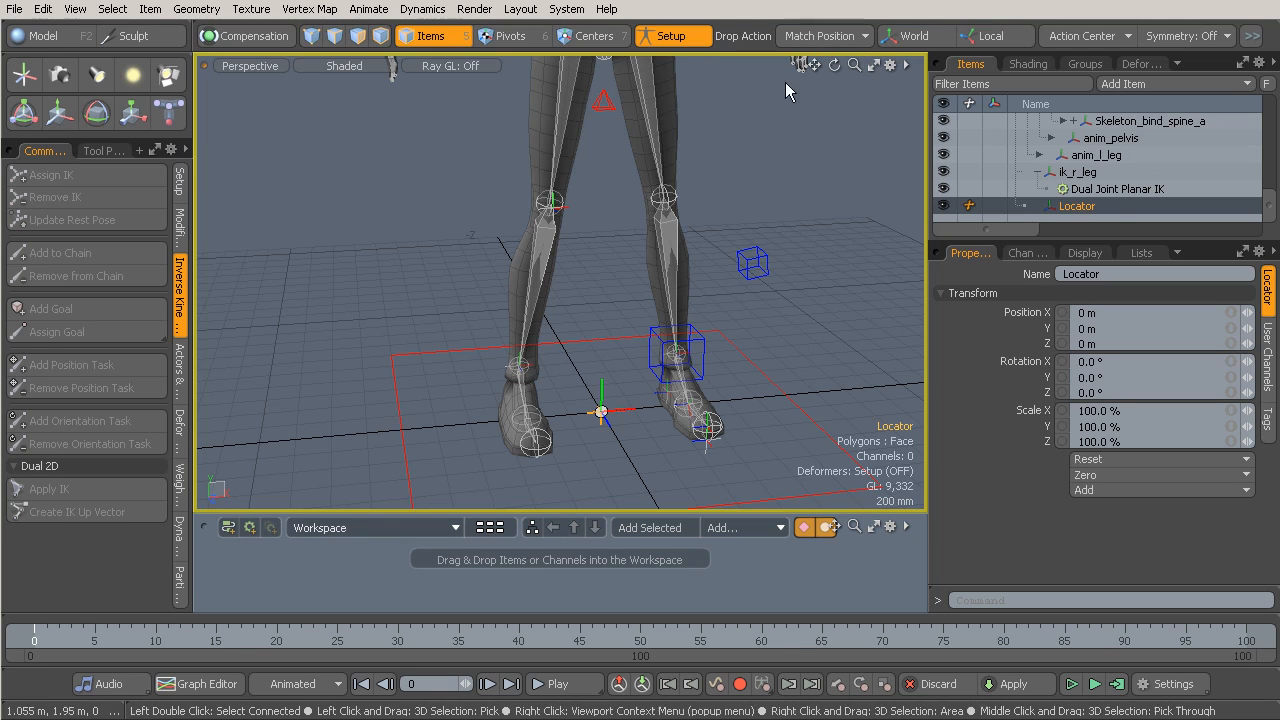
Match the new locator to the position of the anim_l_knee control and mirror it across X to the right leg's side
left_click_drag(600, 412, 752, 263)
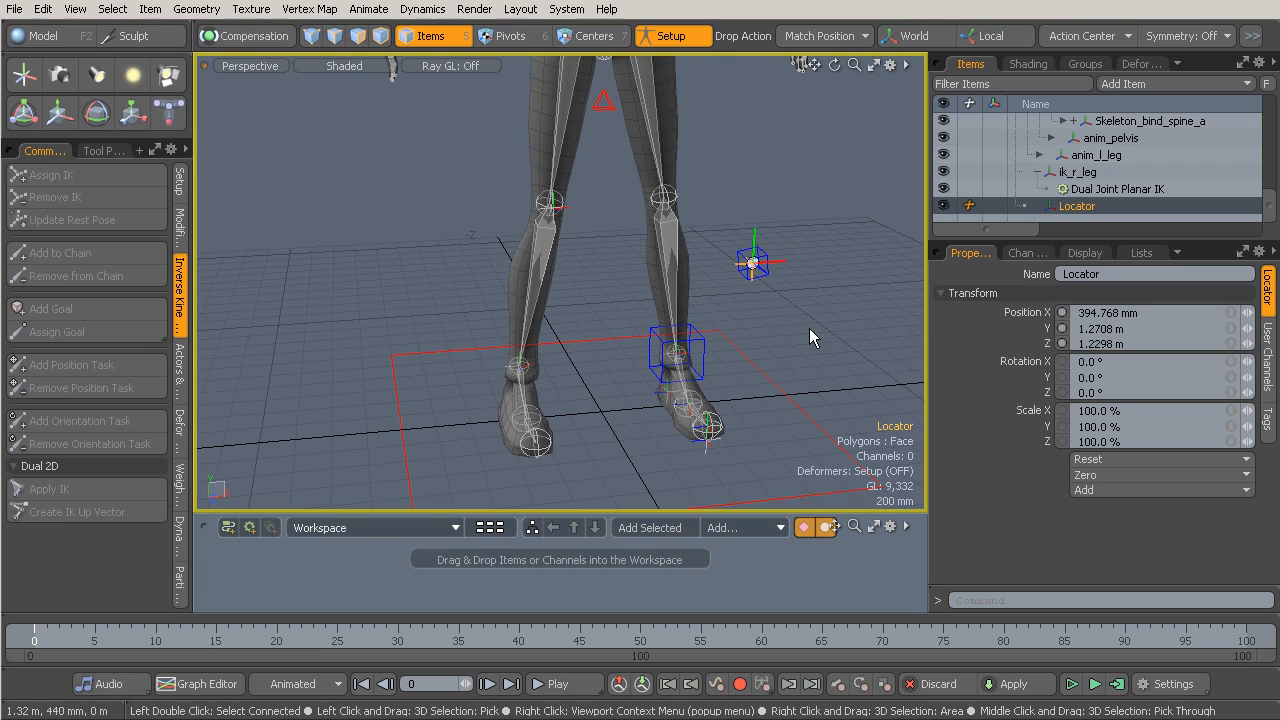
left_click(180, 180)
left_click(156, 580)
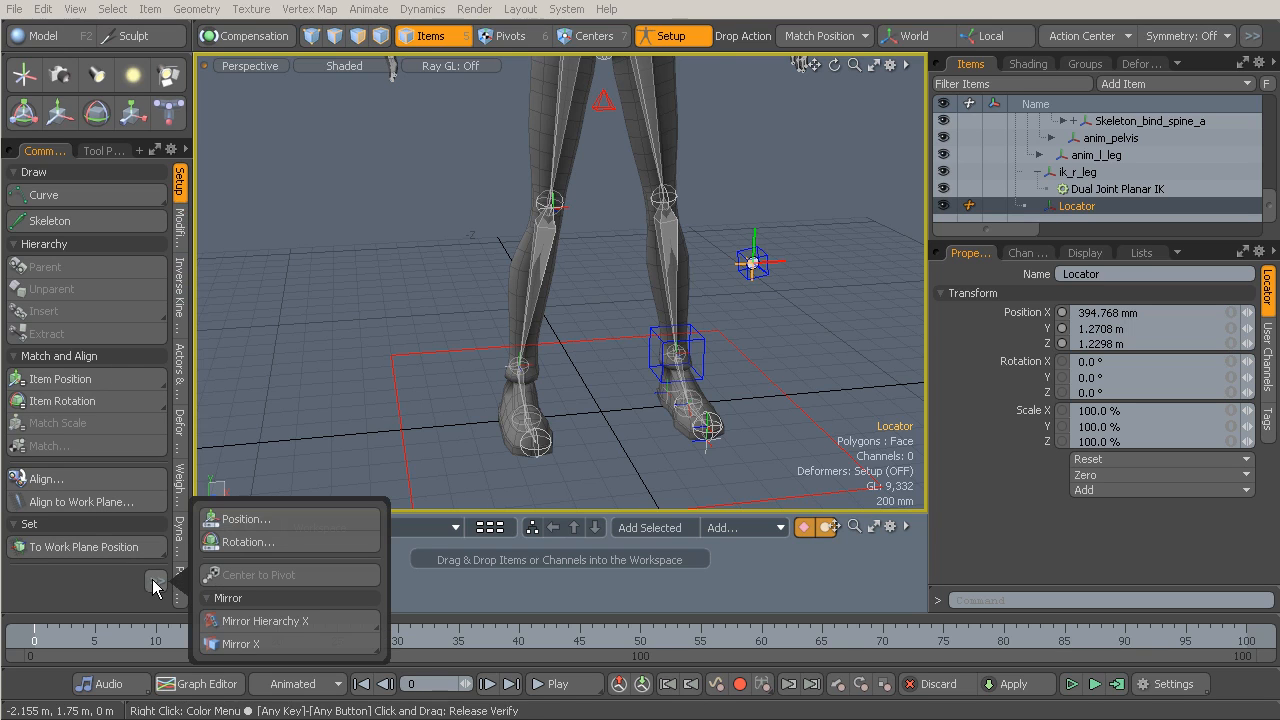
left_click(250, 644)
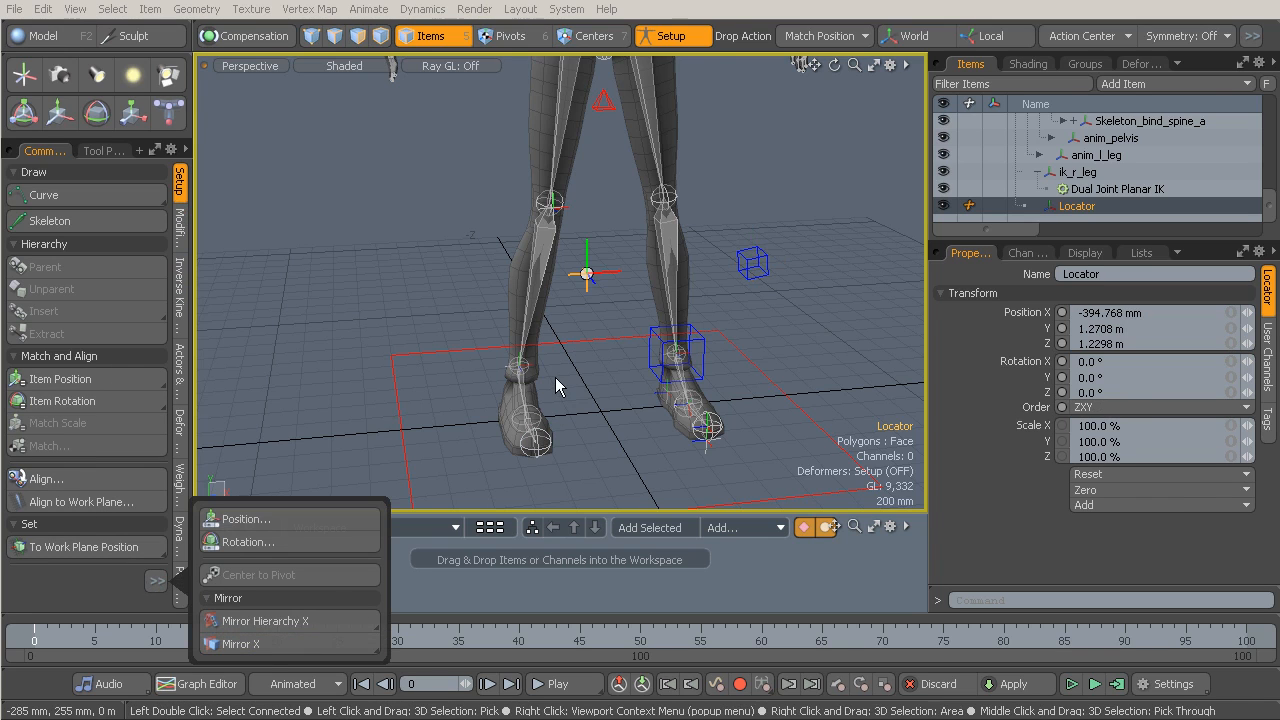
Move the right leg's IK Up Vector to the mirrored locator's position and check the leg by toggling Setup mode off and on
left_click_drag(576, 280, 566, 213, "alt")
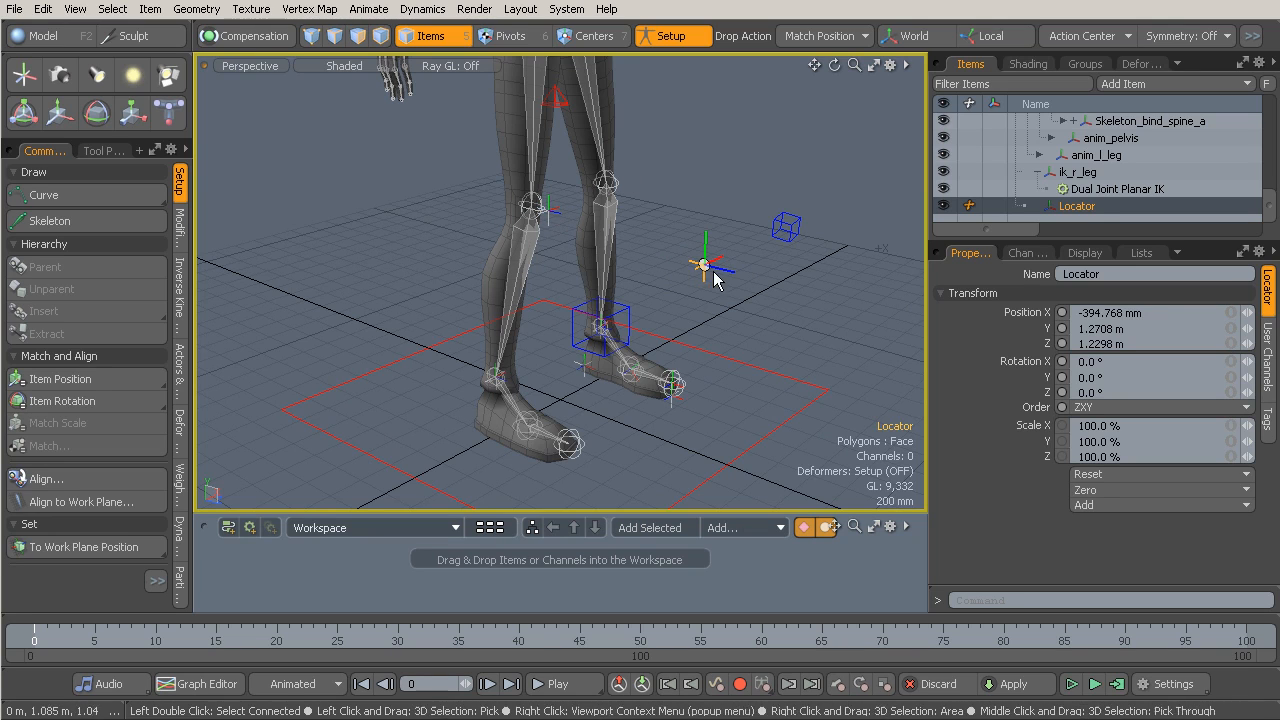
left_click(557, 217)
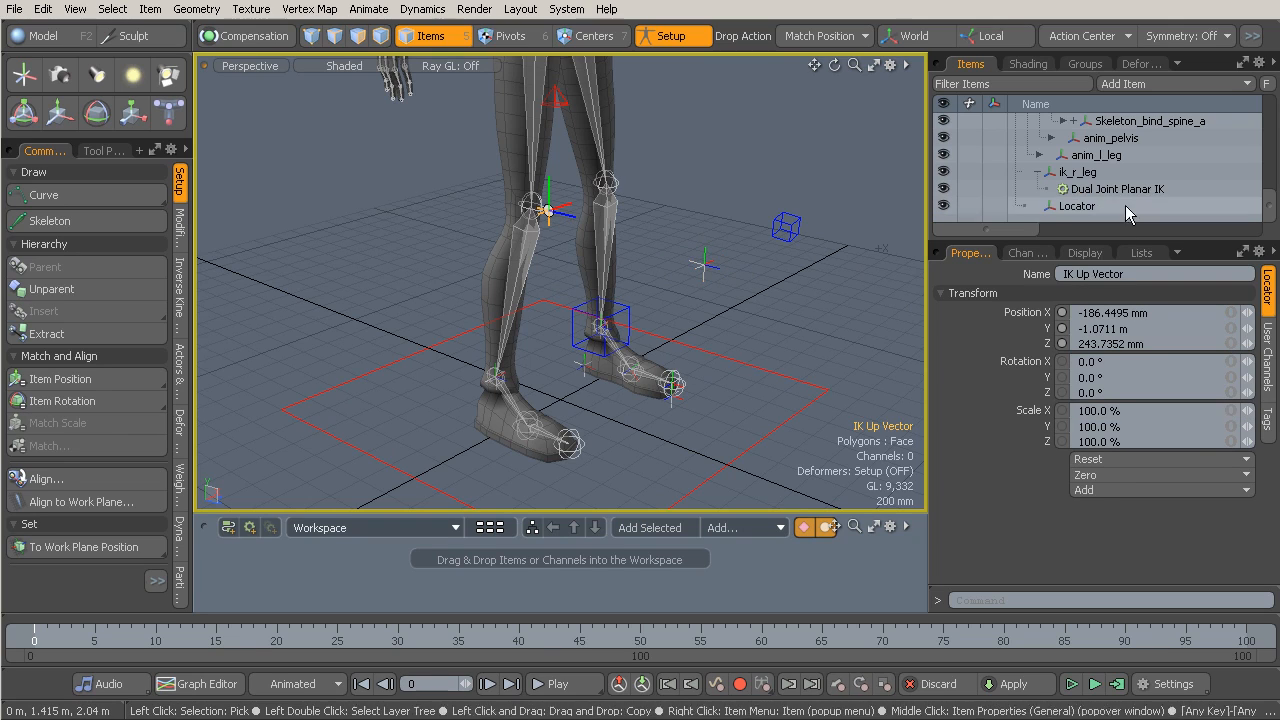
scroll(1180, 140, "up", 2)
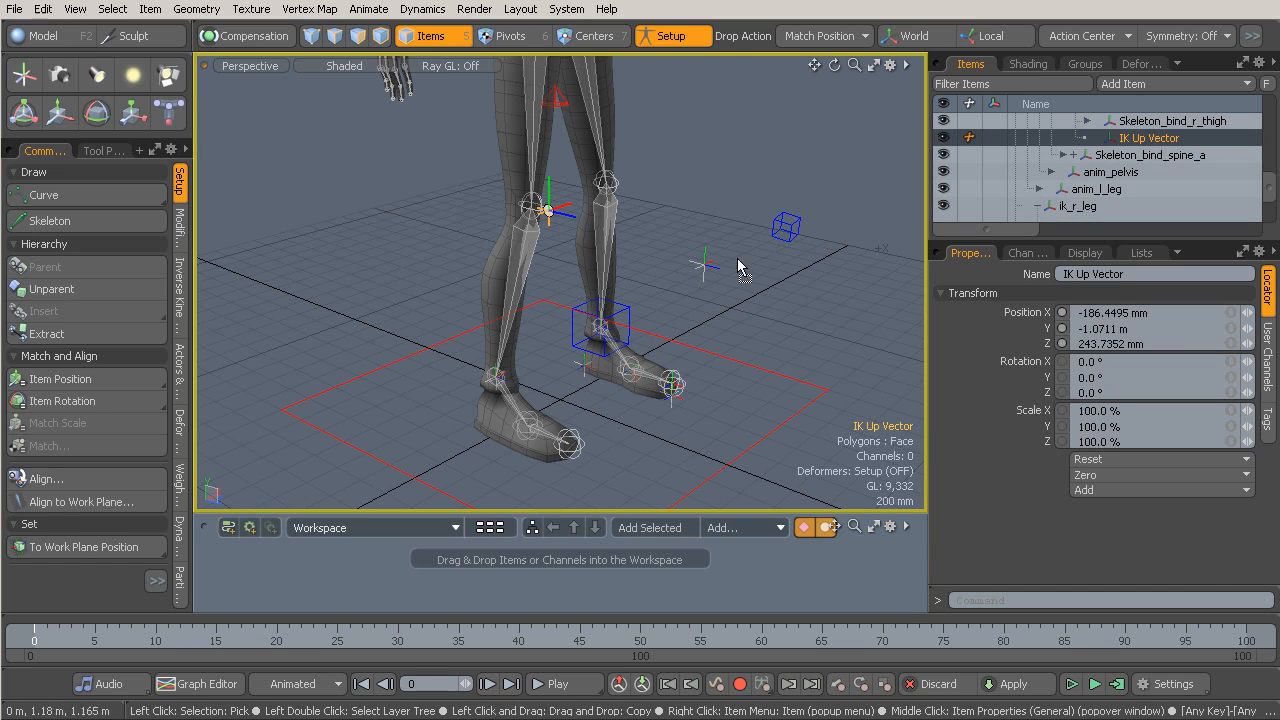
left_click_drag(712, 269, 615, 268)
left_click(694, 262)
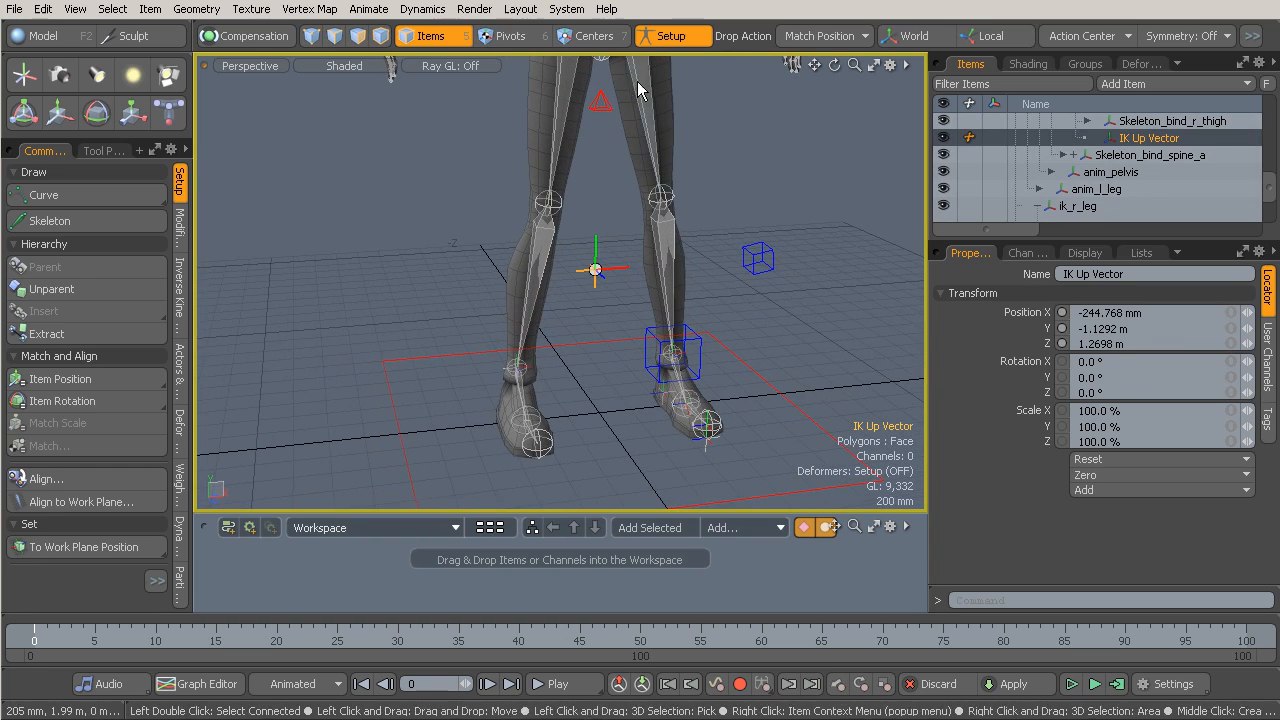
left_click(670, 36)
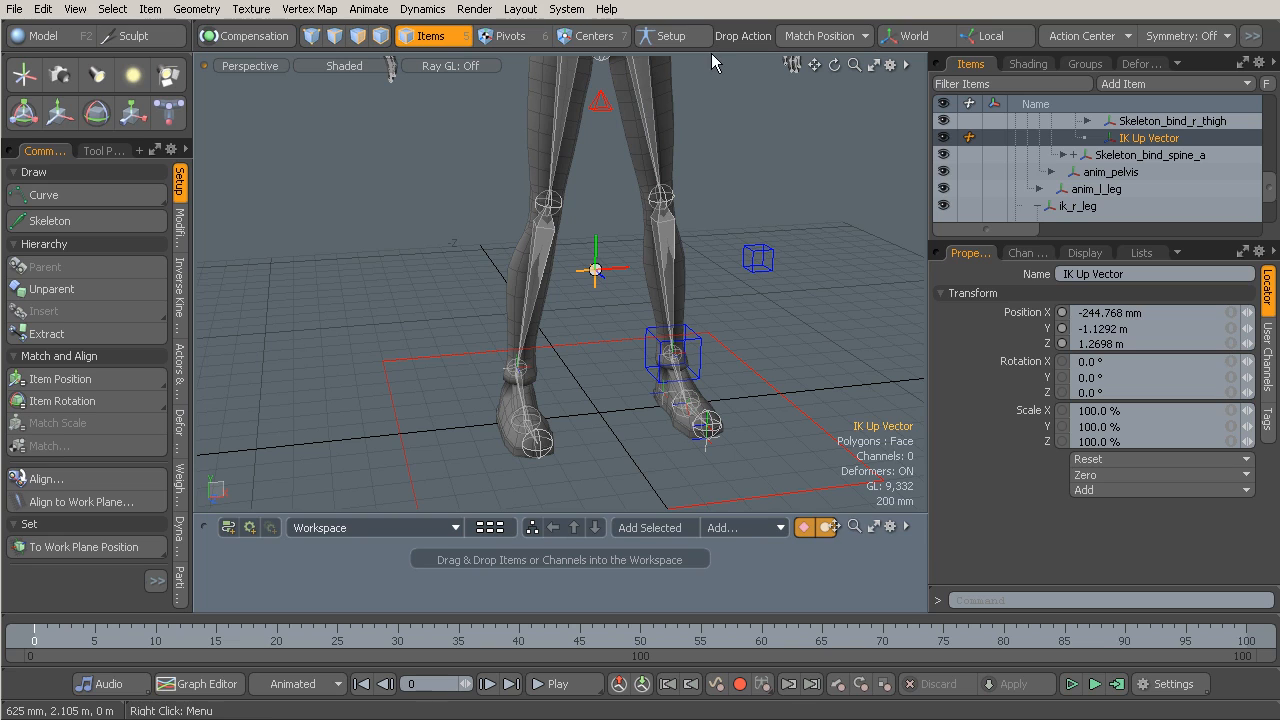
left_click(678, 38)
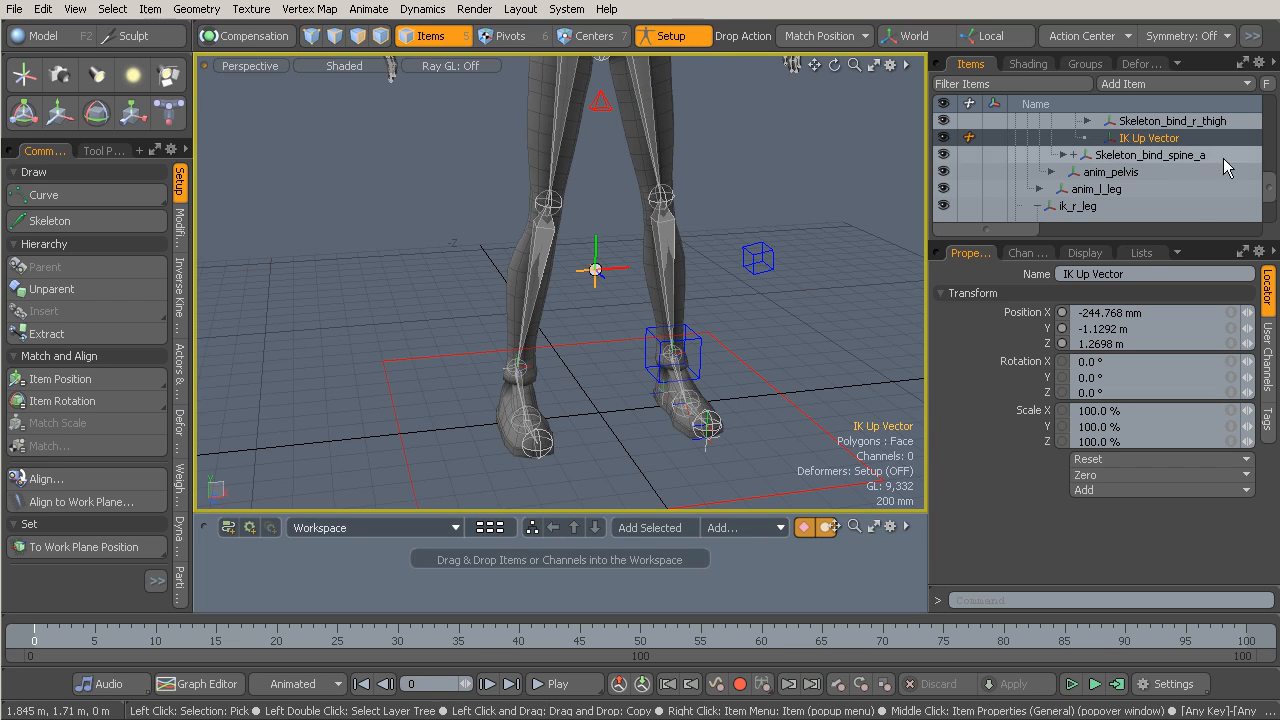
Delete the mirrored helper item named Locator
scroll(1272, 212, "down", 2)
left_click(1119, 204)
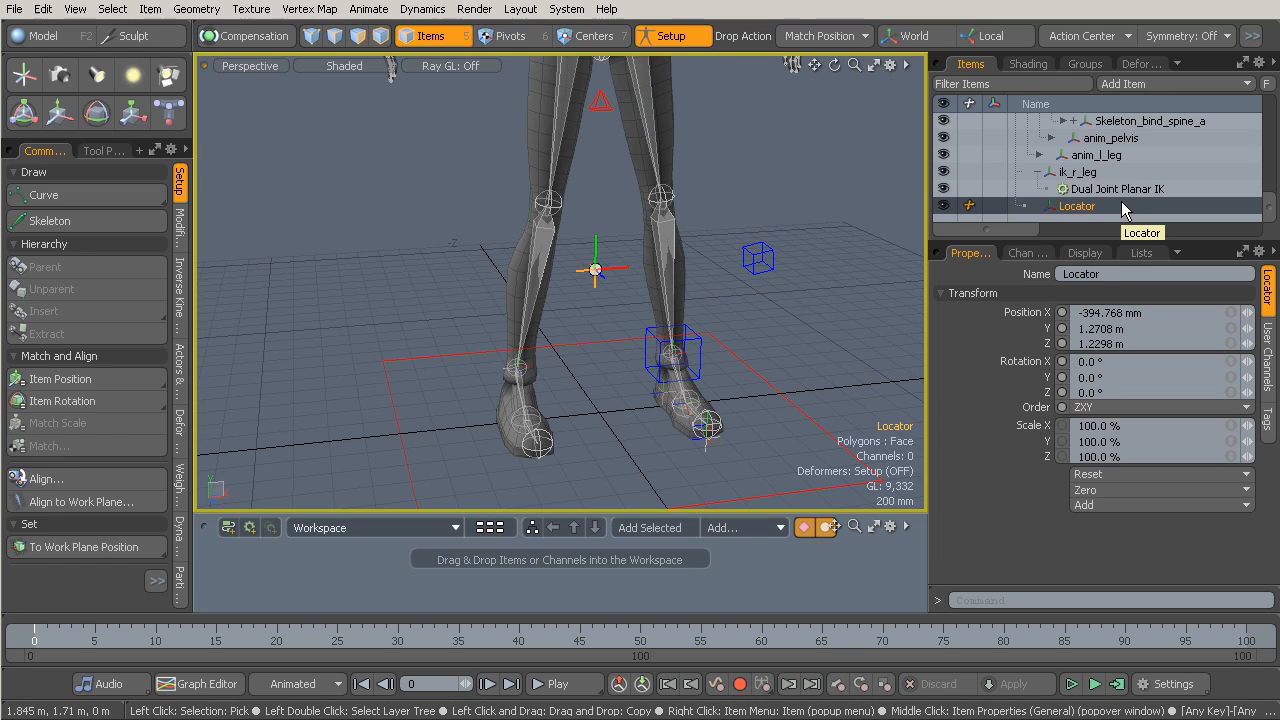
key("Delete")
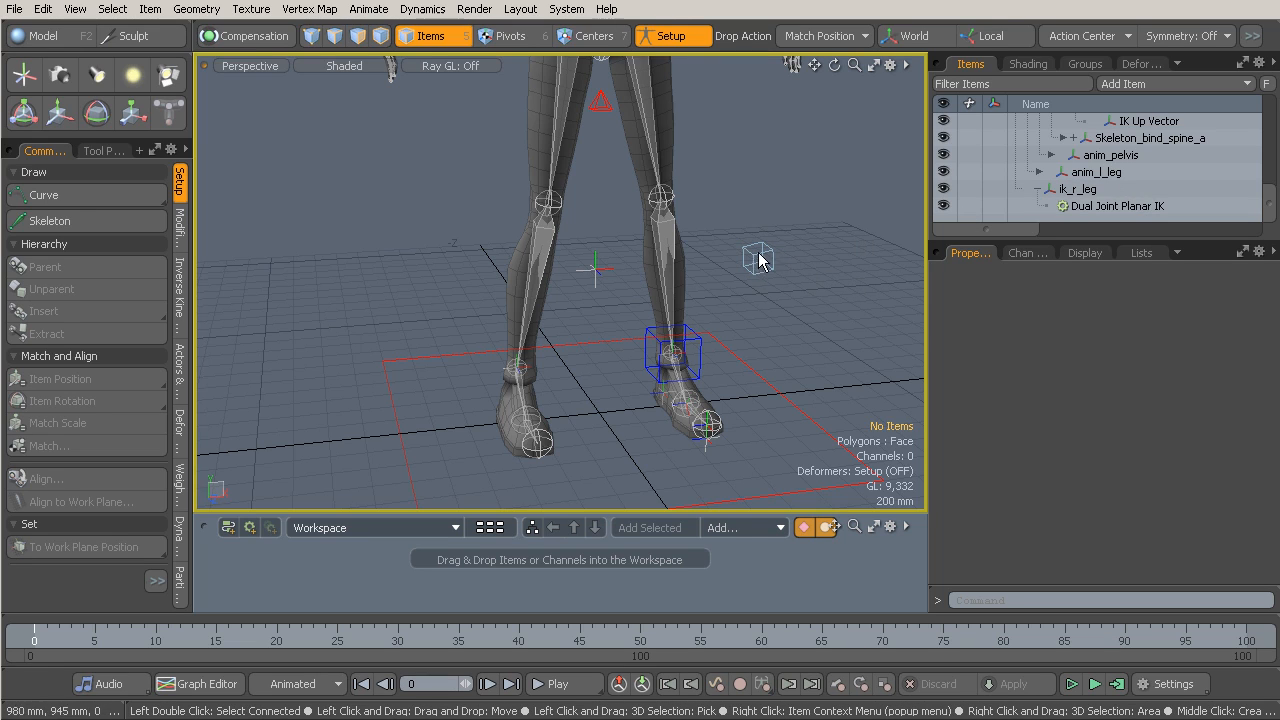
Compare the anim_l_knee control with Setup mode off and on, and reset its rotation
left_click_drag(789, 249, 754, 247, "alt")
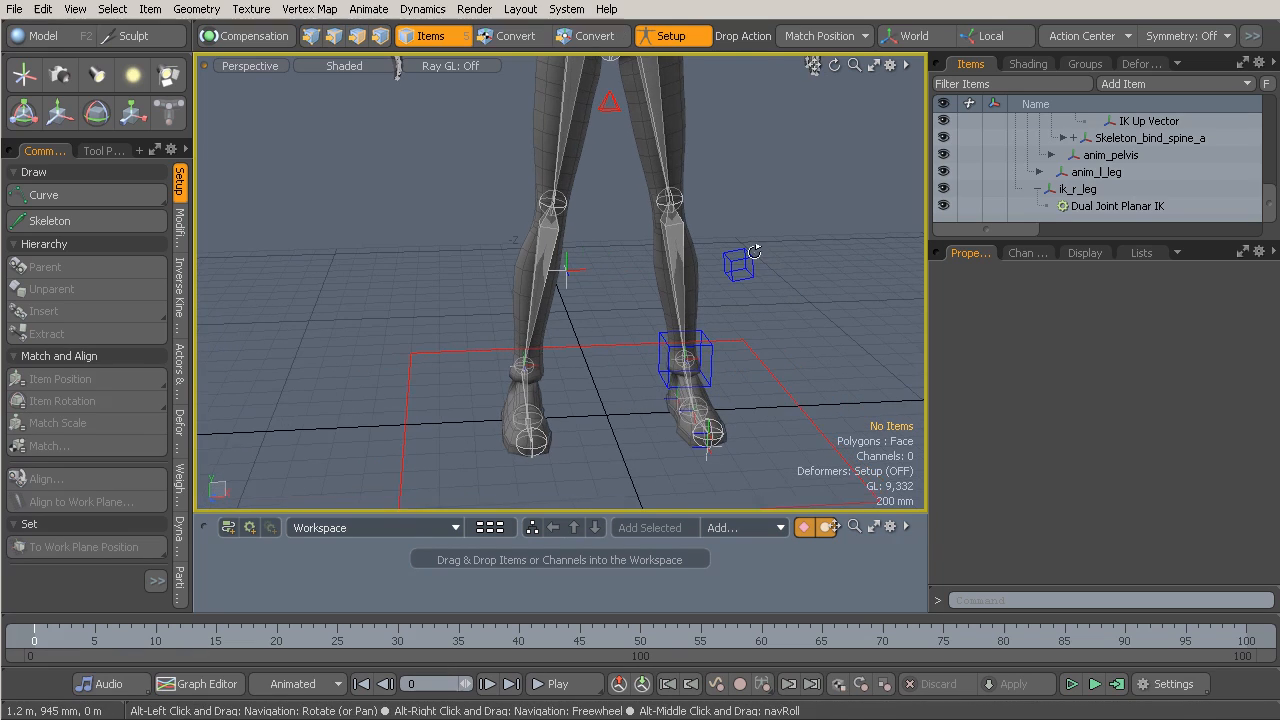
left_click(680, 40)
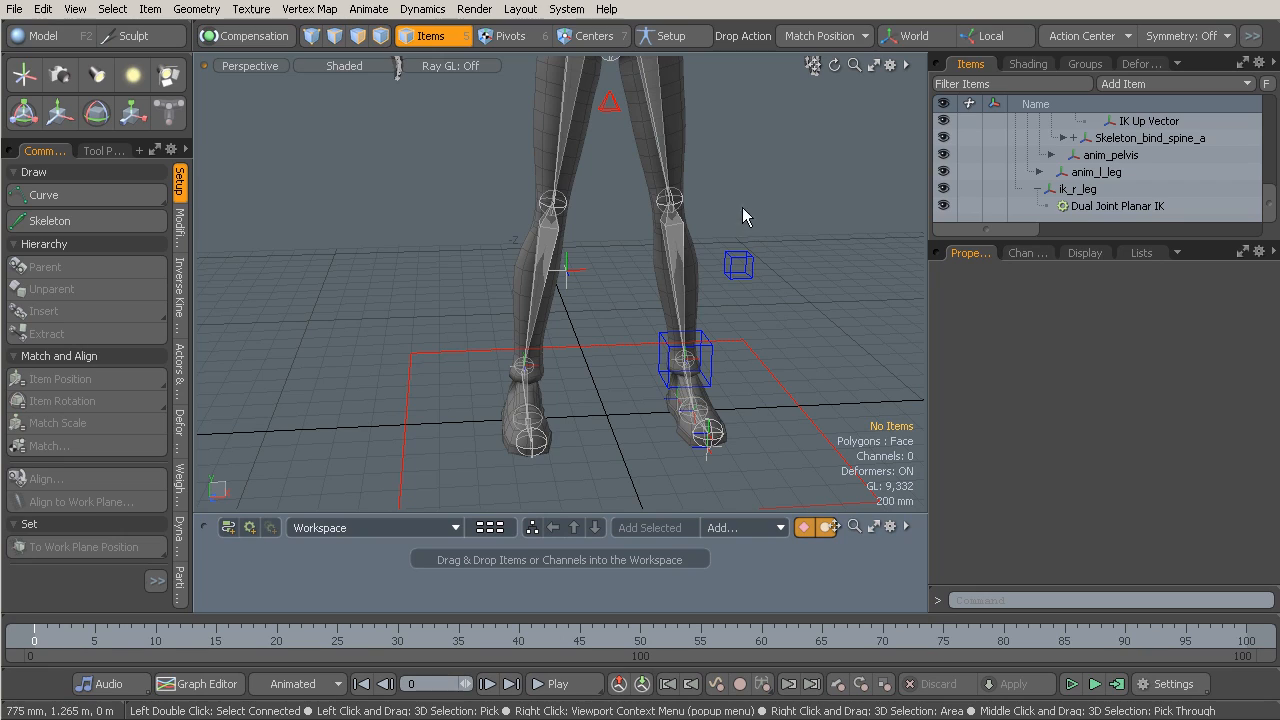
left_click(672, 47)
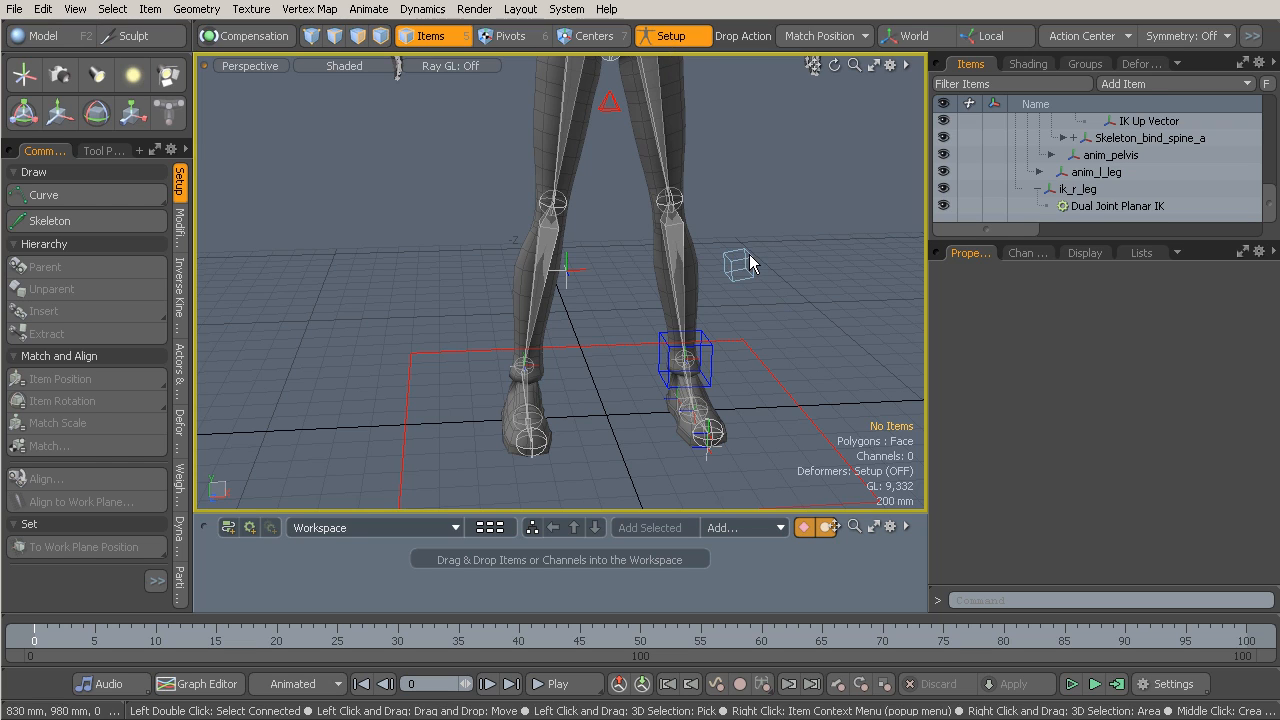
left_click(743, 262)
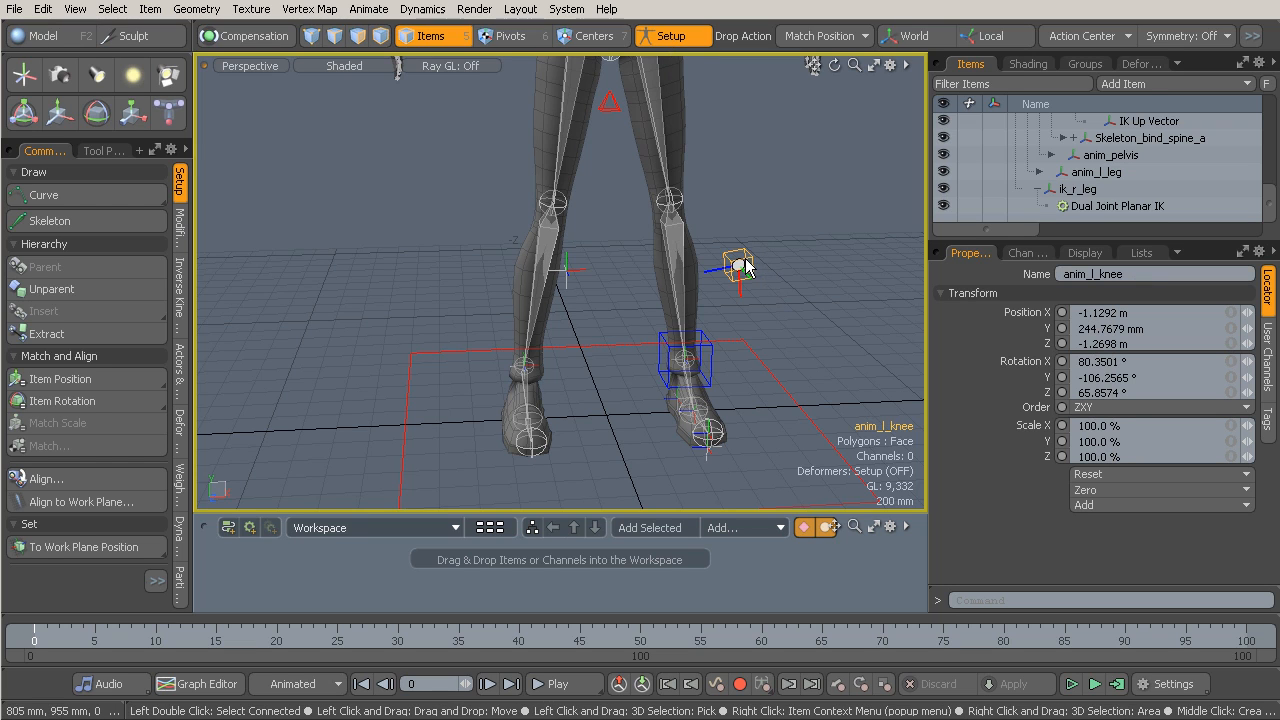
left_click(1100, 476)
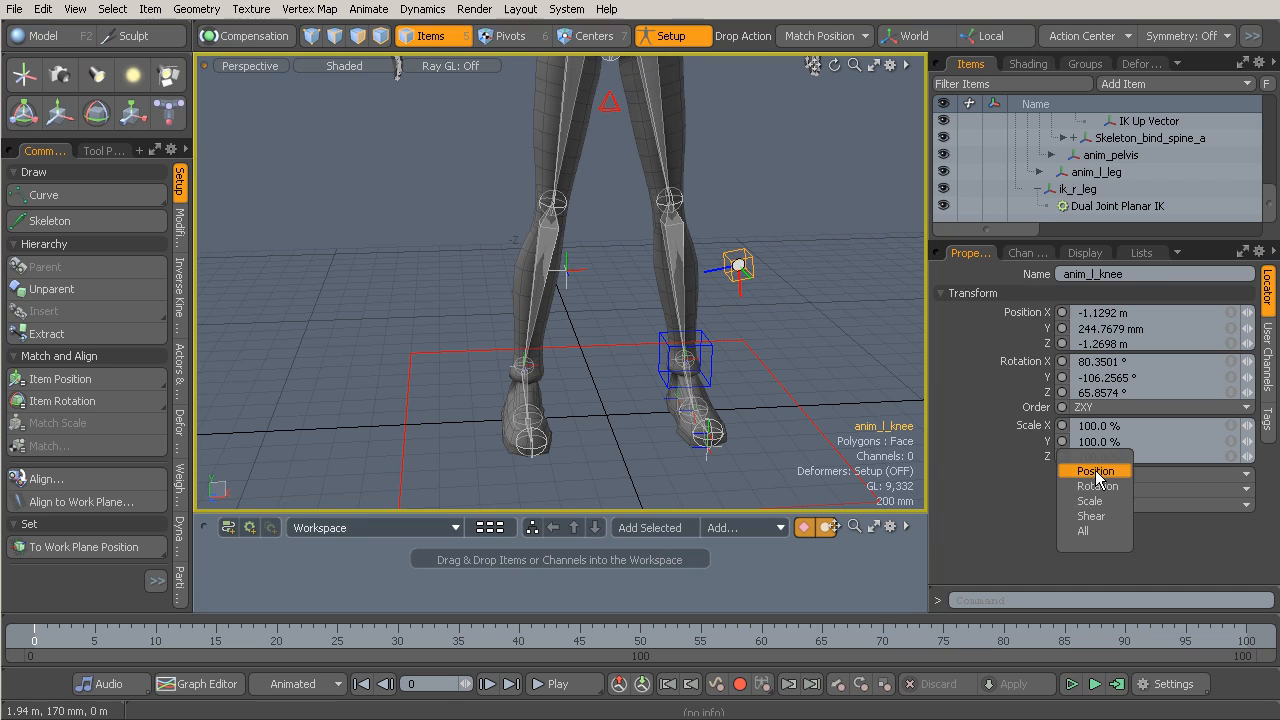
left_click(1097, 488)
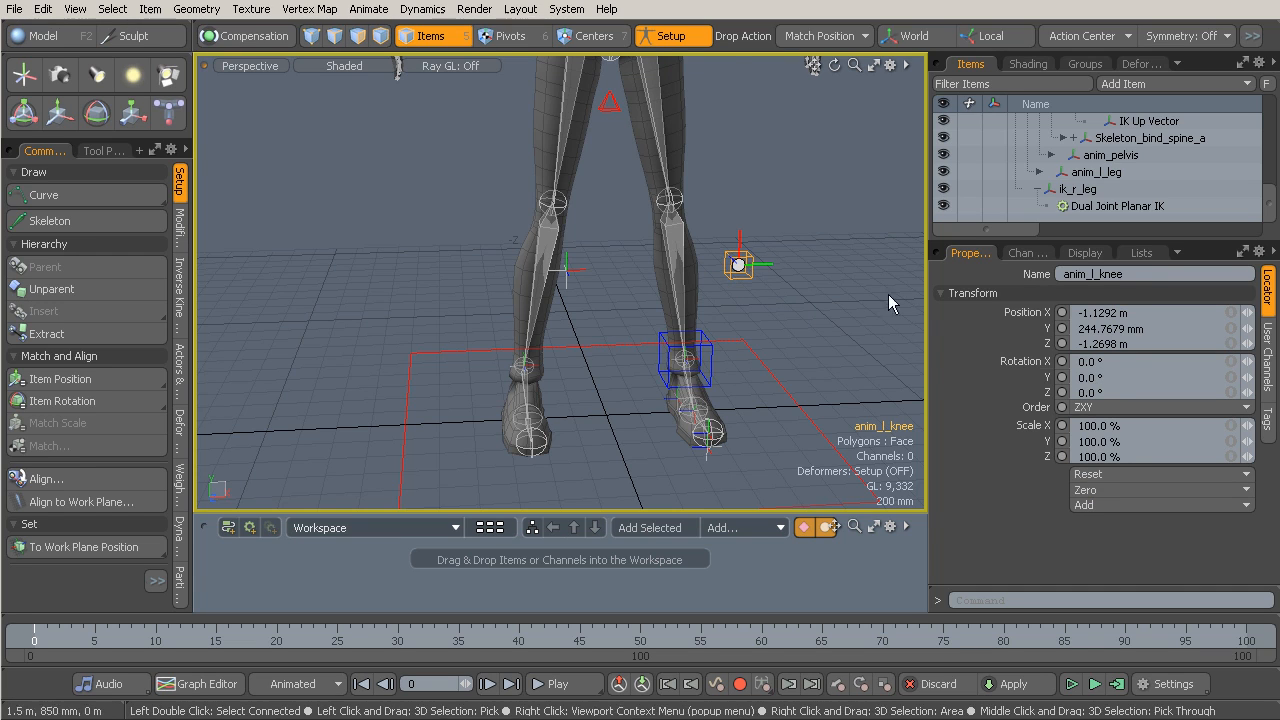
Zero all transforms of anim_l_knee and check the control by toggling Setup mode off and on
left_click_drag(743, 266, 785, 261, "alt")
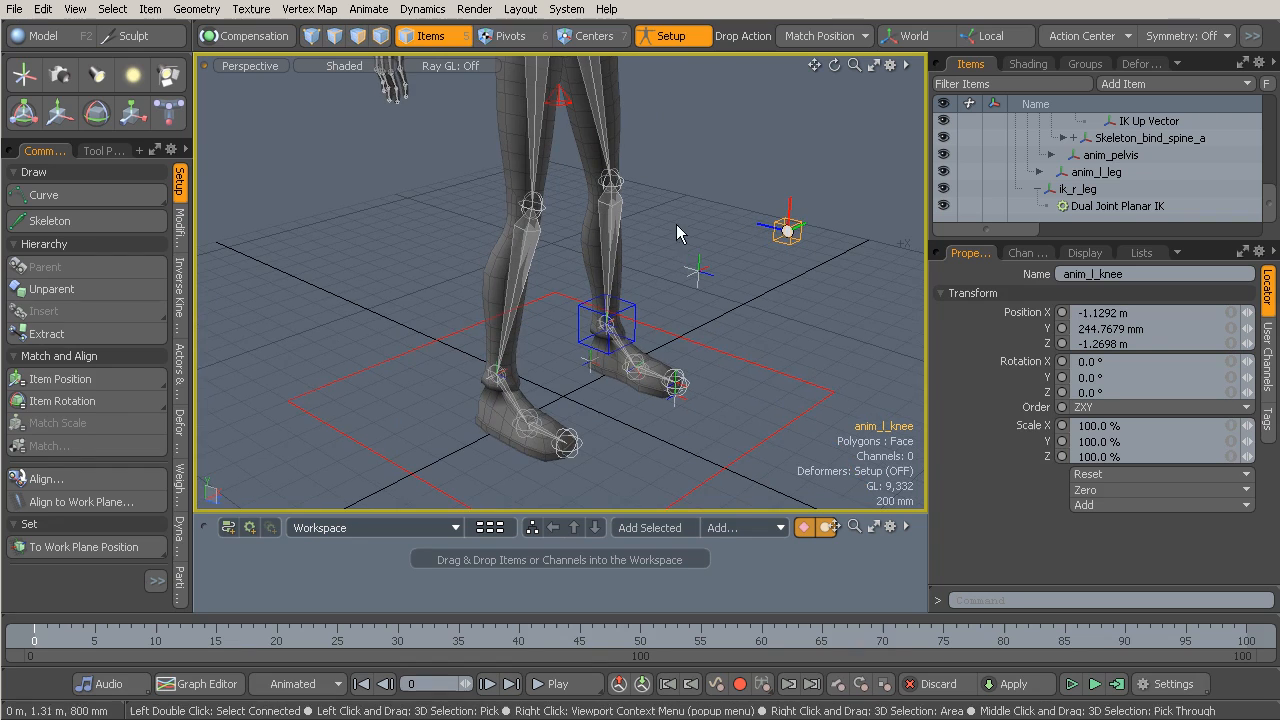
left_click_drag(686, 229, 632, 262, "alt")
left_click_drag(704, 308, 744, 256, "alt+shift")
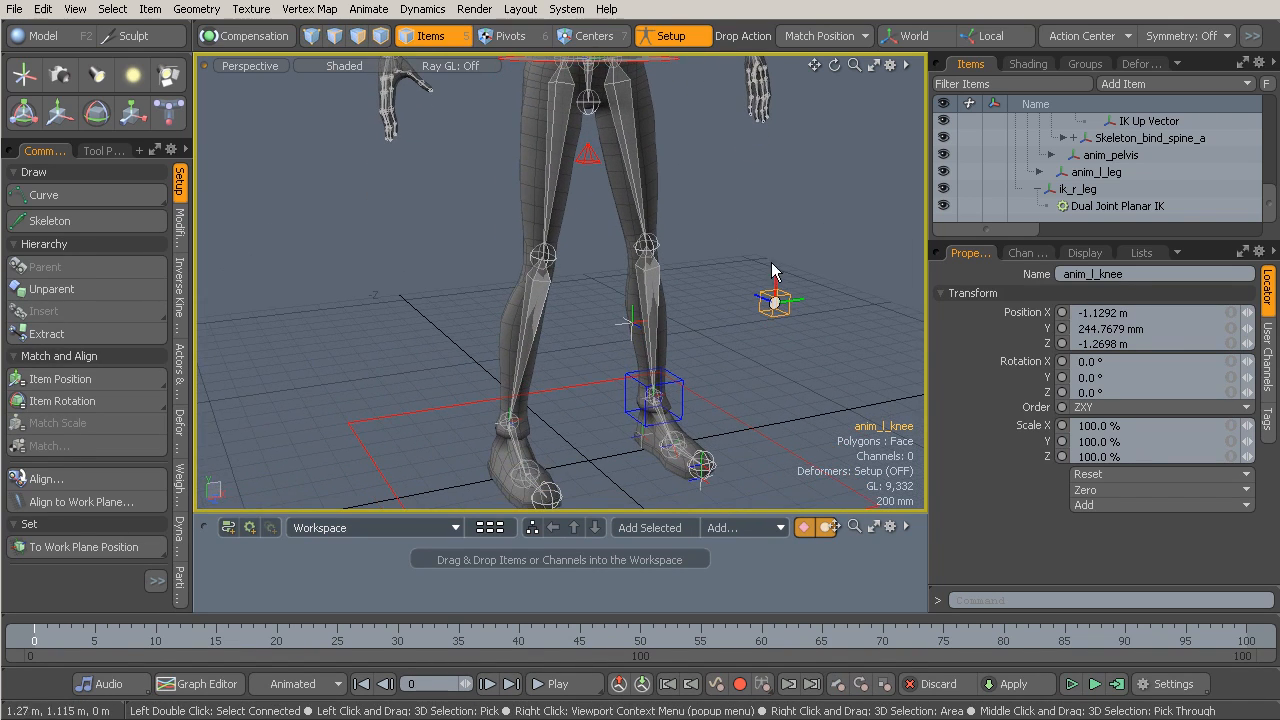
left_click(1100, 490)
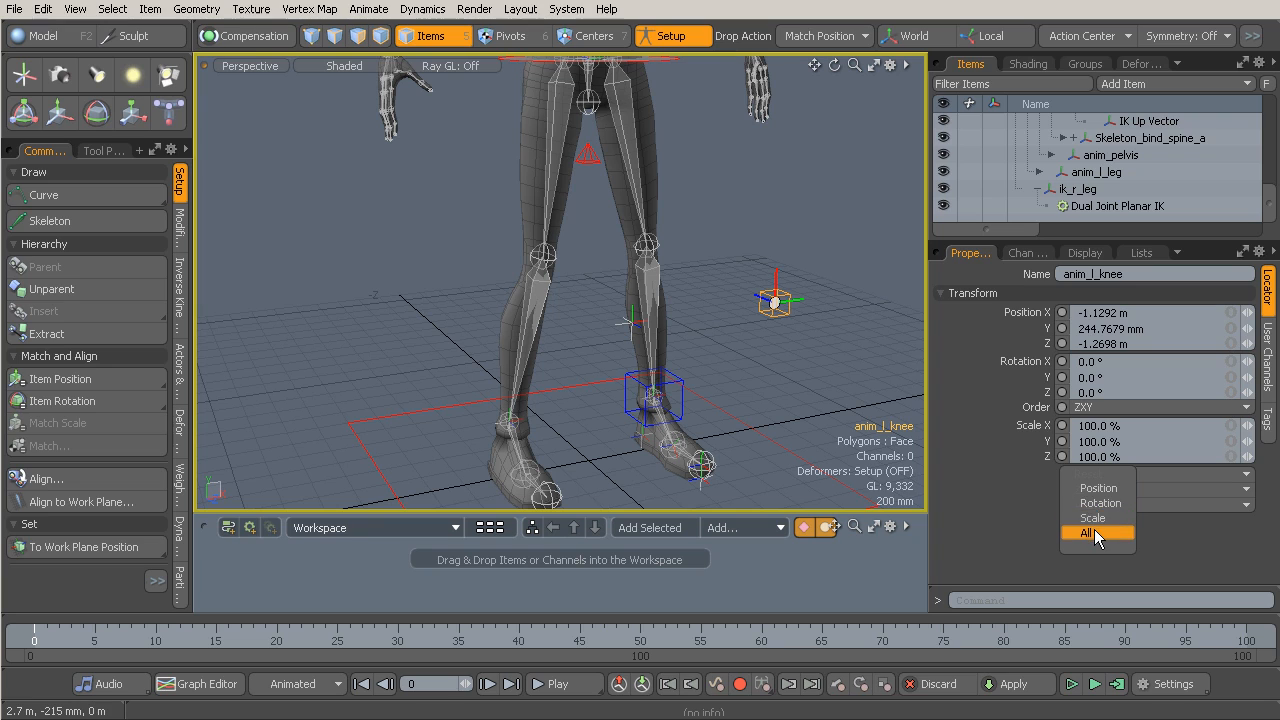
left_click(1094, 529)
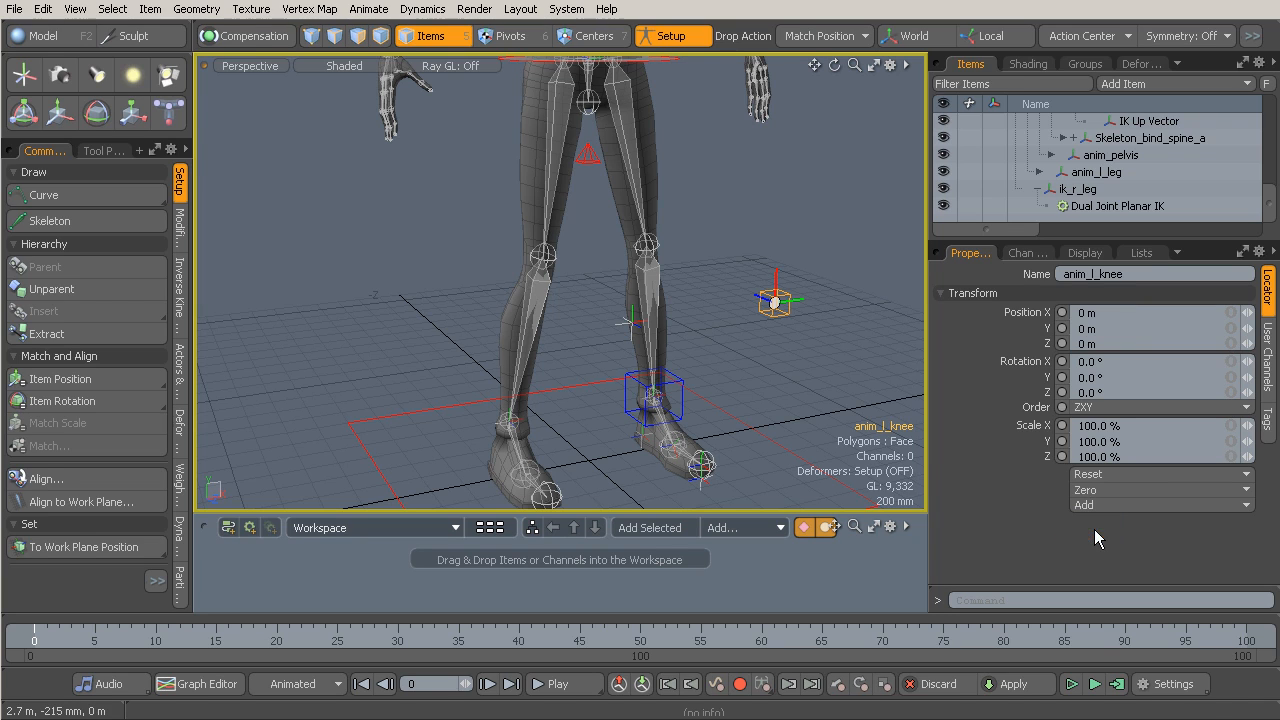
left_click(680, 36)
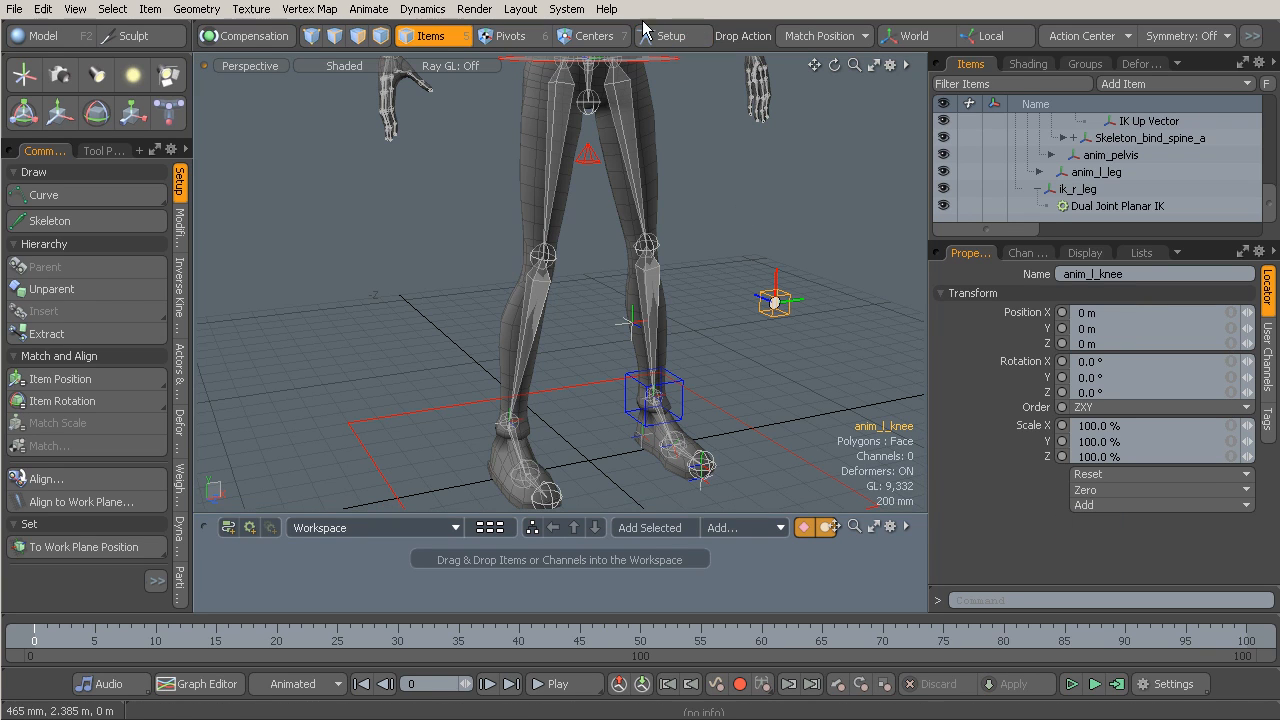
left_click(668, 37)
Give the right leg's IK Up Vector a custom box shape, non-solid, with its style set to Replace
mouse_move(660, 340)
left_mouse_down("alt")
mouse_move(616, 337)
mouse_move(644, 333)
left_mouse_up("alt")
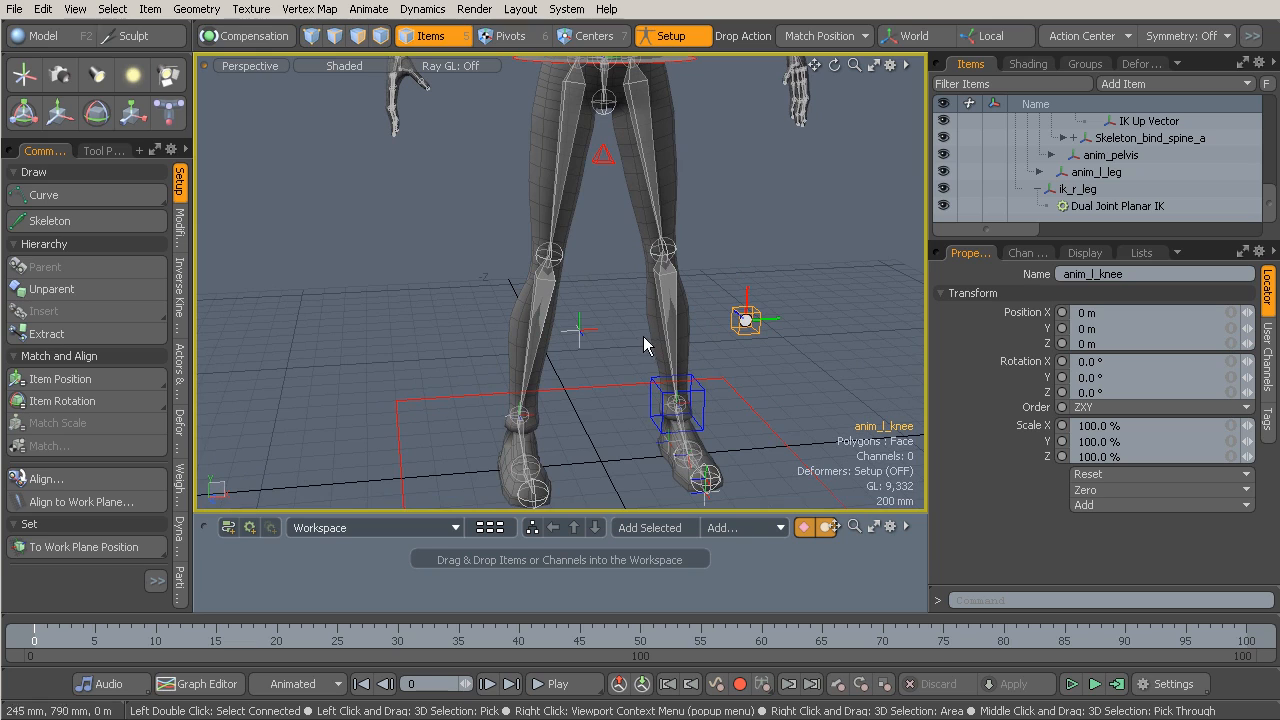
left_click(580, 331)
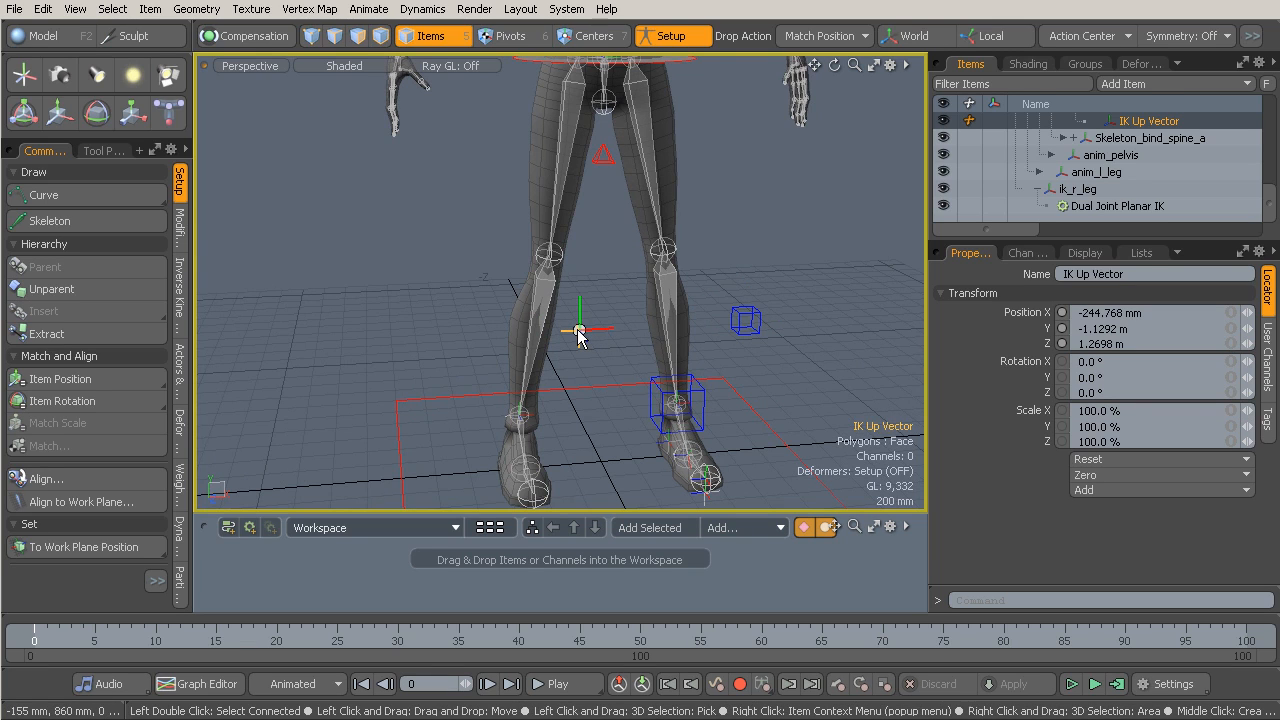
left_click(1086, 255)
left_click(1176, 294)
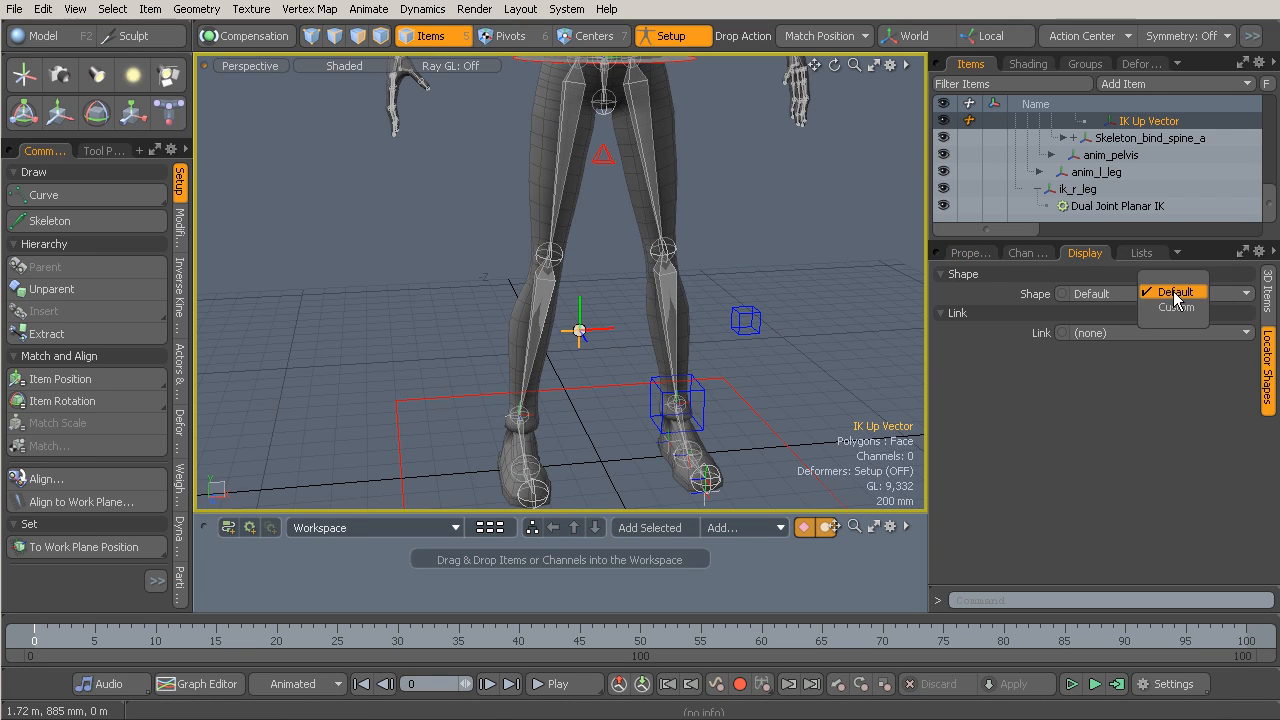
left_click(1175, 307)
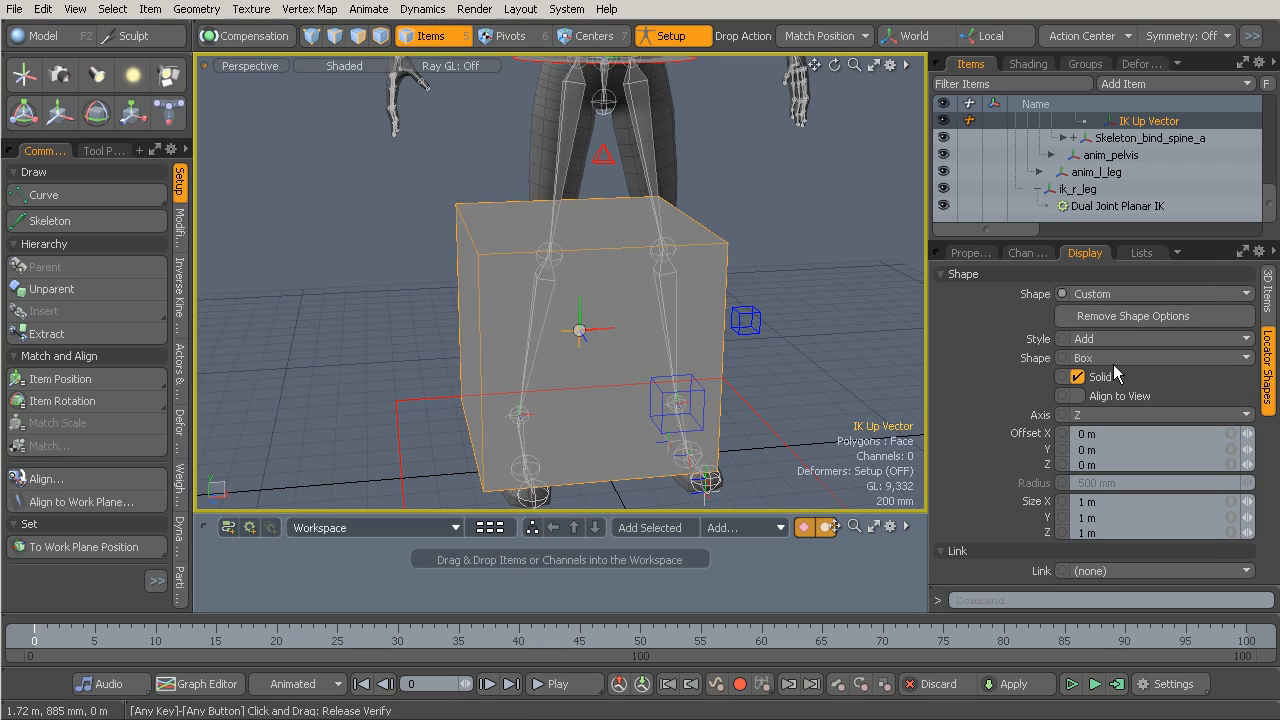
left_click(1077, 377)
left_click(1105, 339)
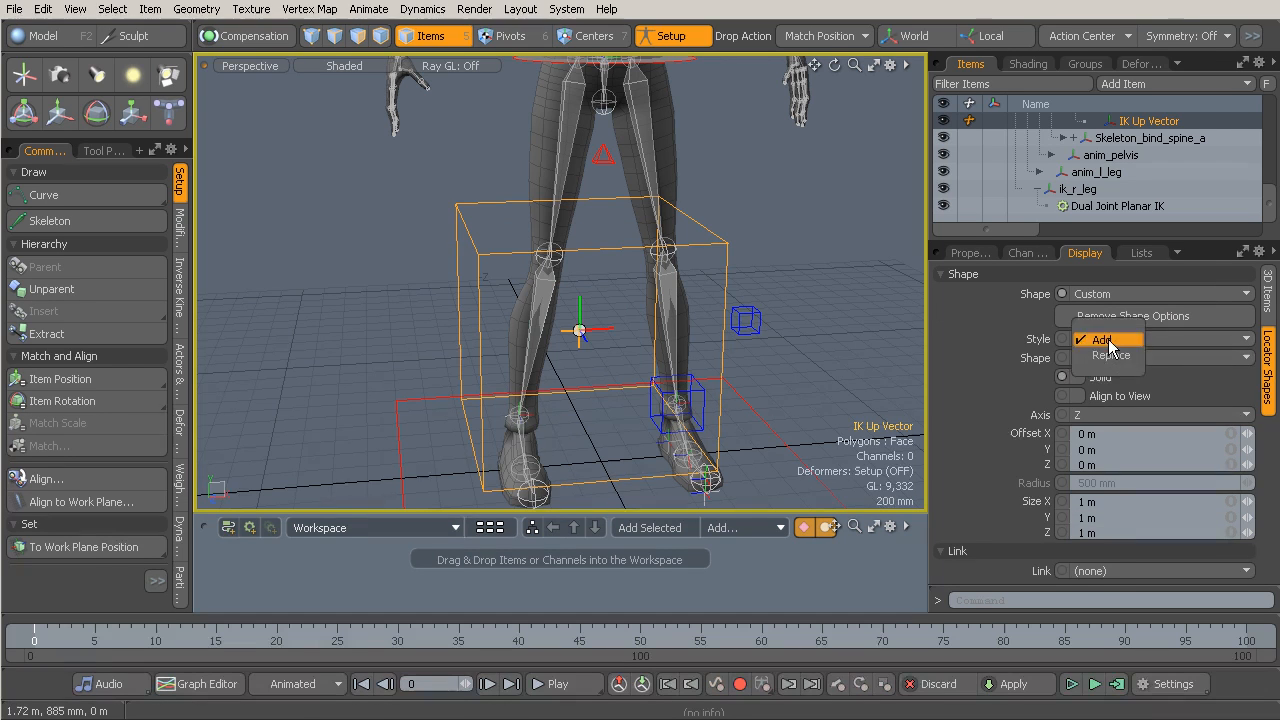
left_click(1108, 355)
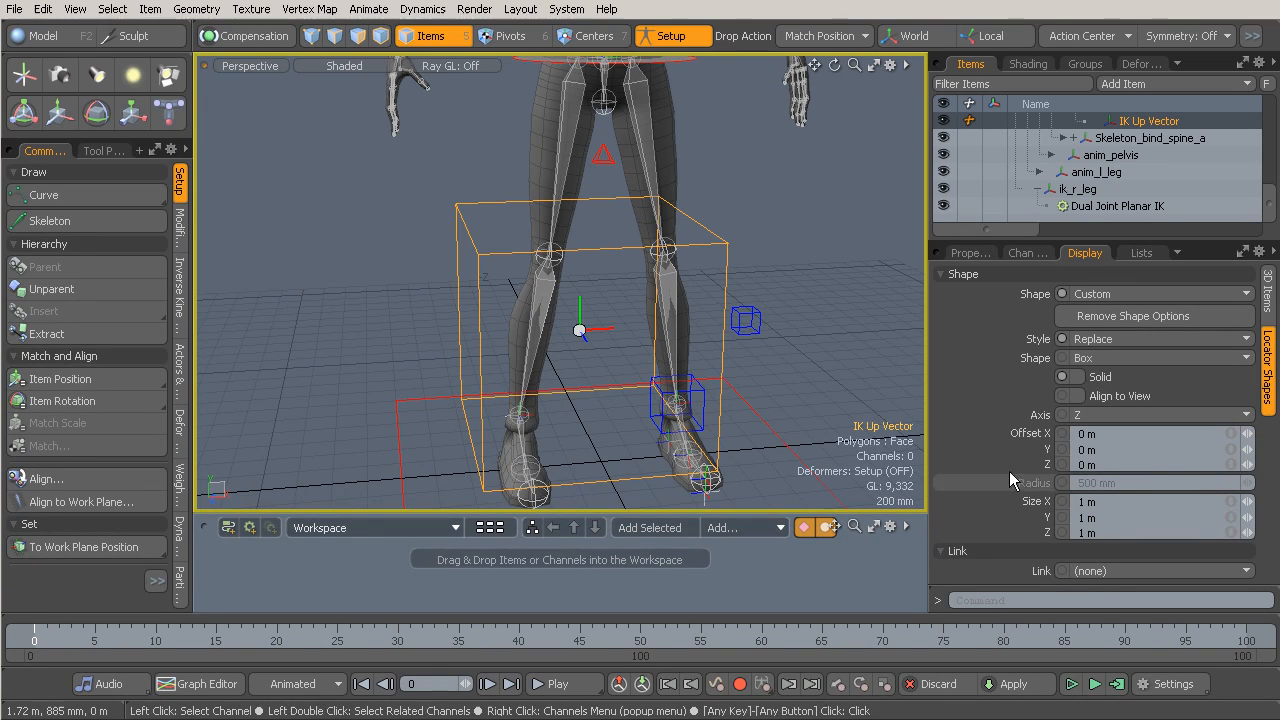
Check the box size of anim_l_knee and set the IK Up Vector's box to 100 mm in X, Y and Z
left_click(755, 319)
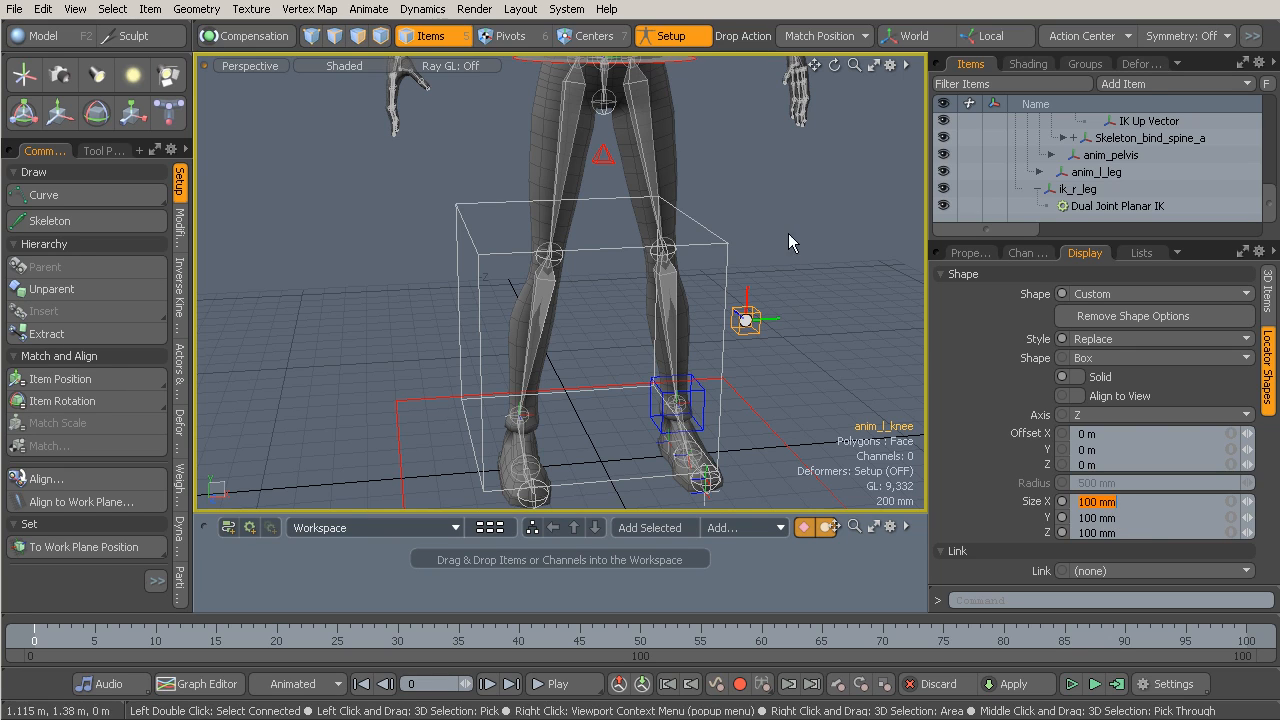
left_click(727, 253)
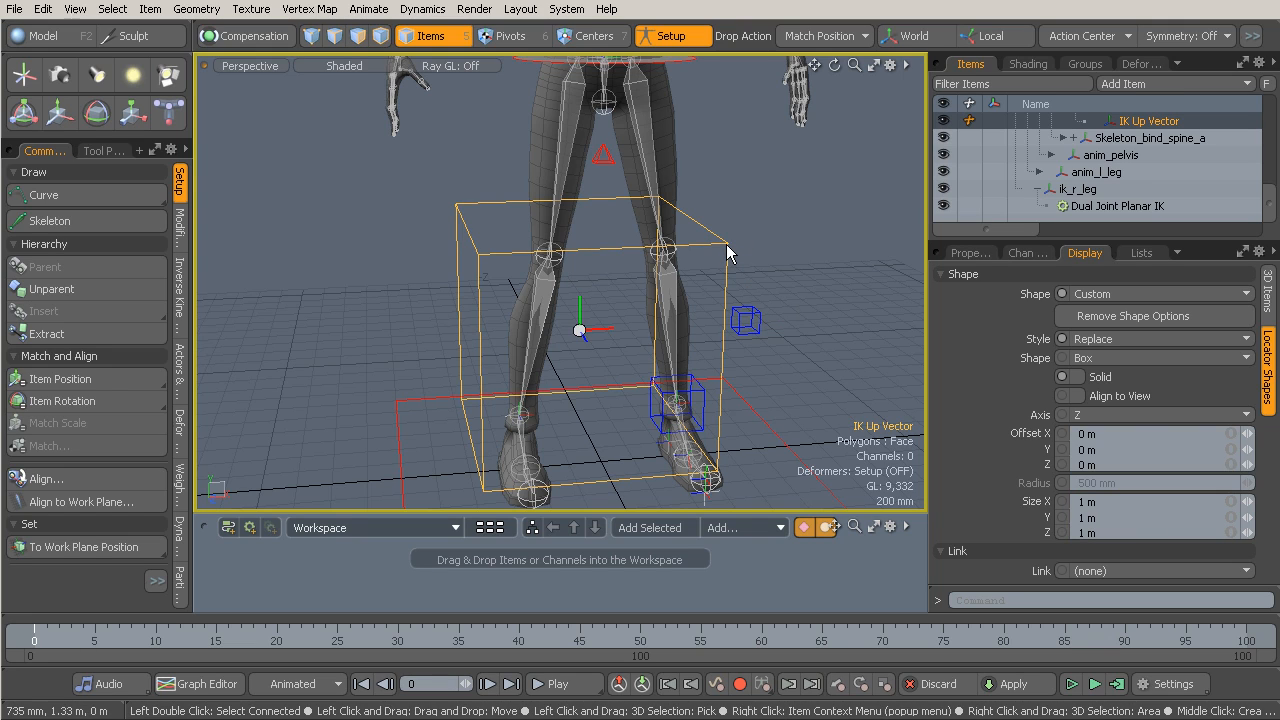
left_click(1232, 502)
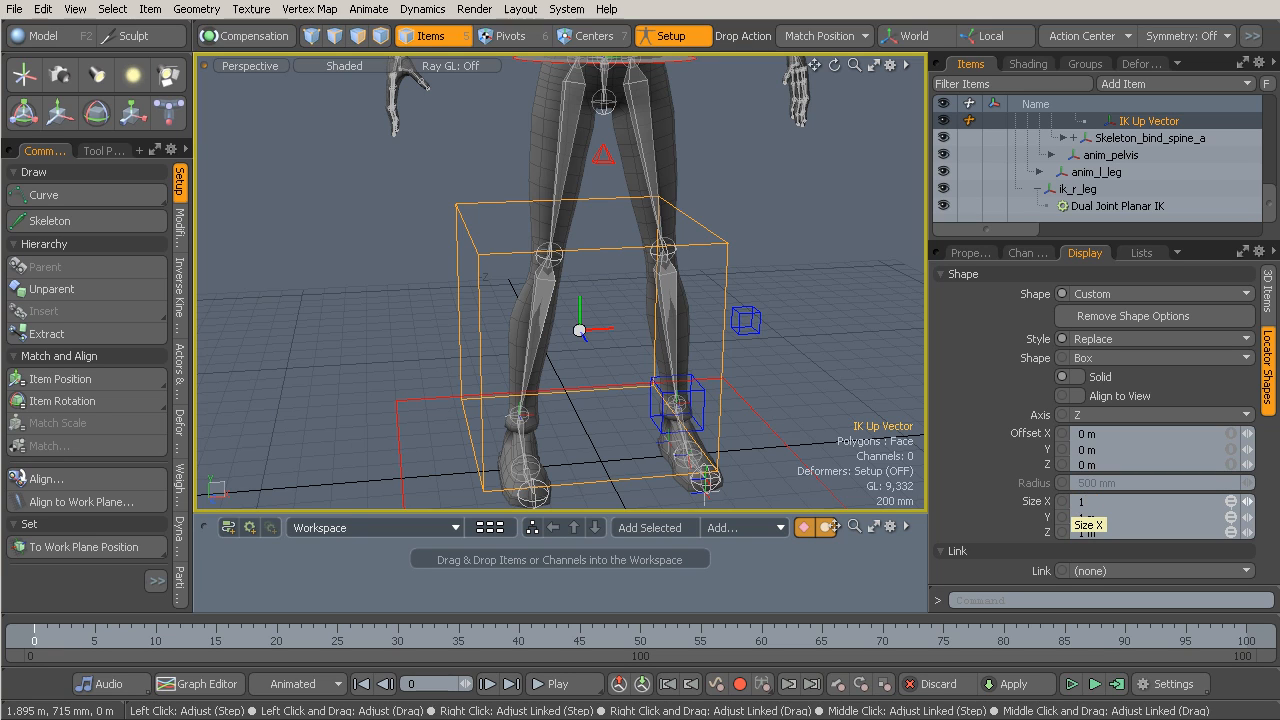
key("Return")
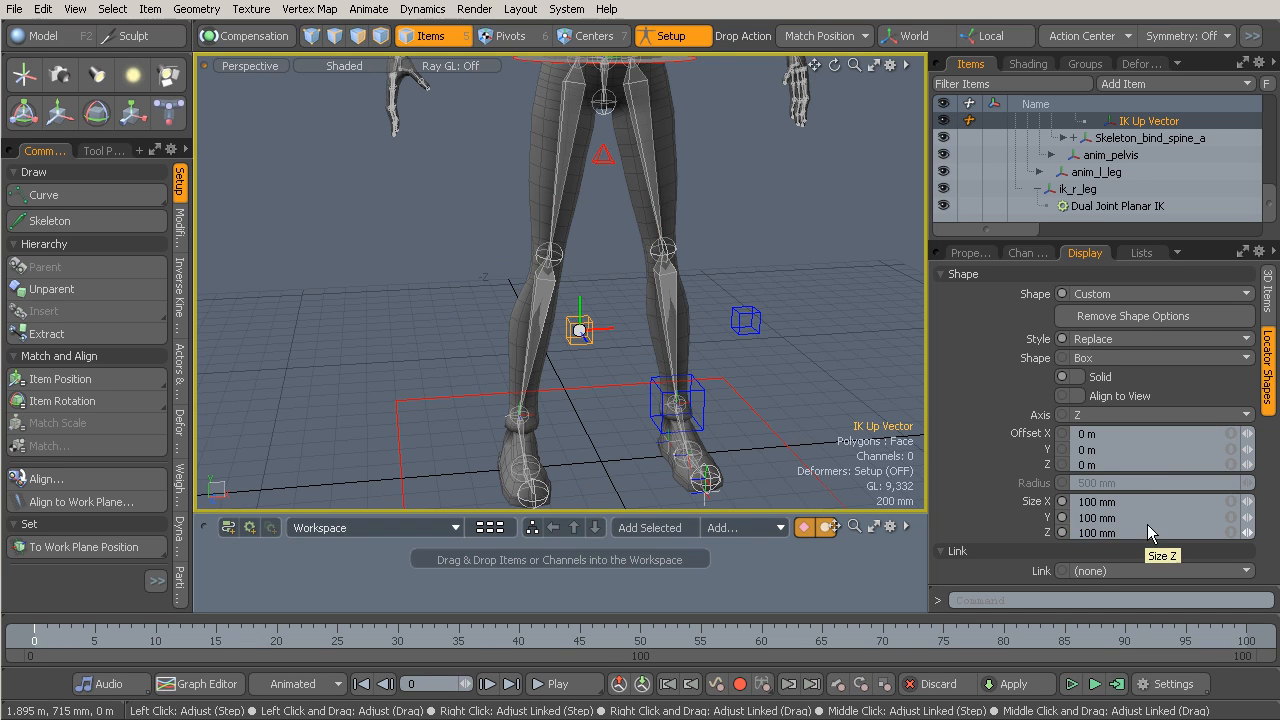
Add draw options to the IK Up Vector at the right knee
left_click_drag(772, 337, 745, 329, "alt")
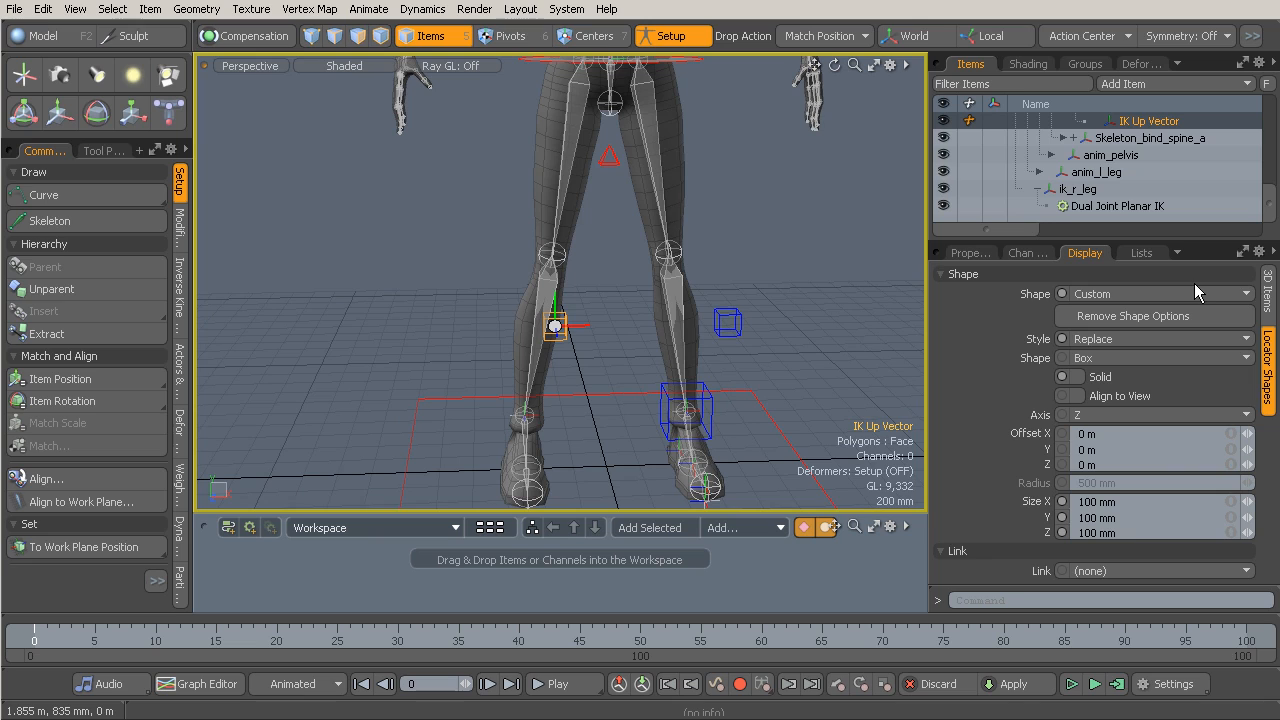
left_click(1267, 290)
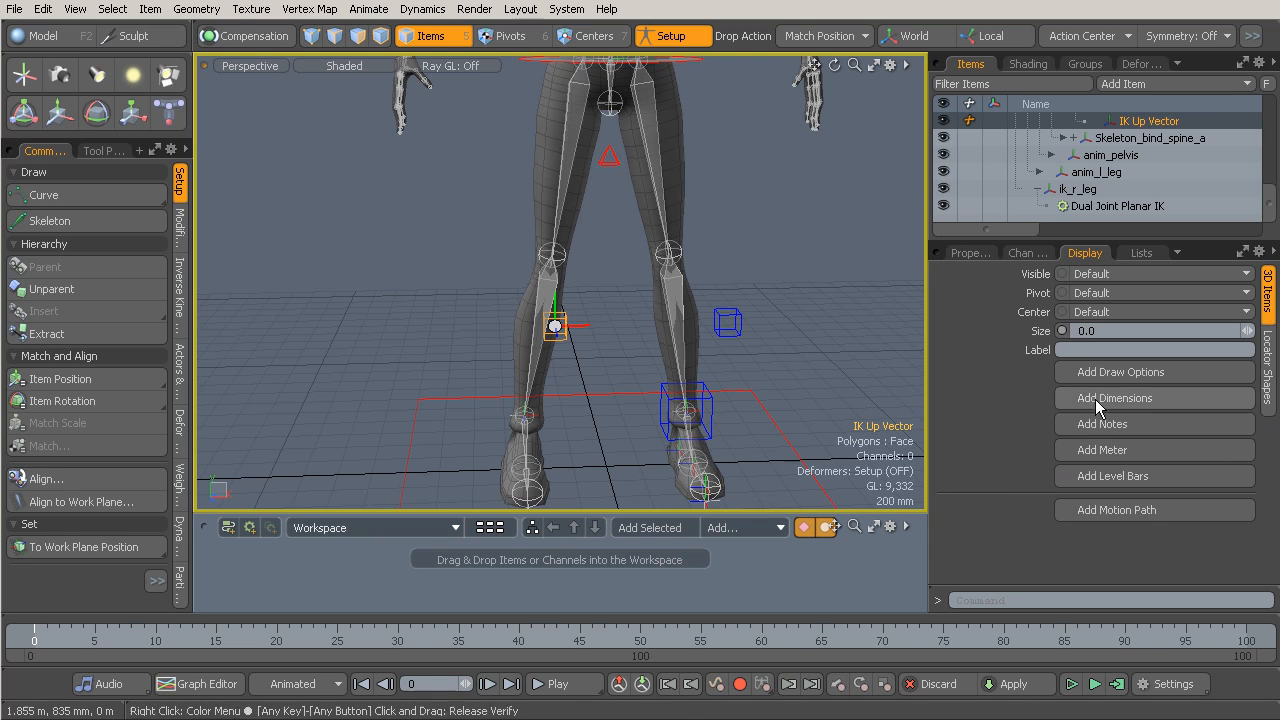
left_click(1121, 377)
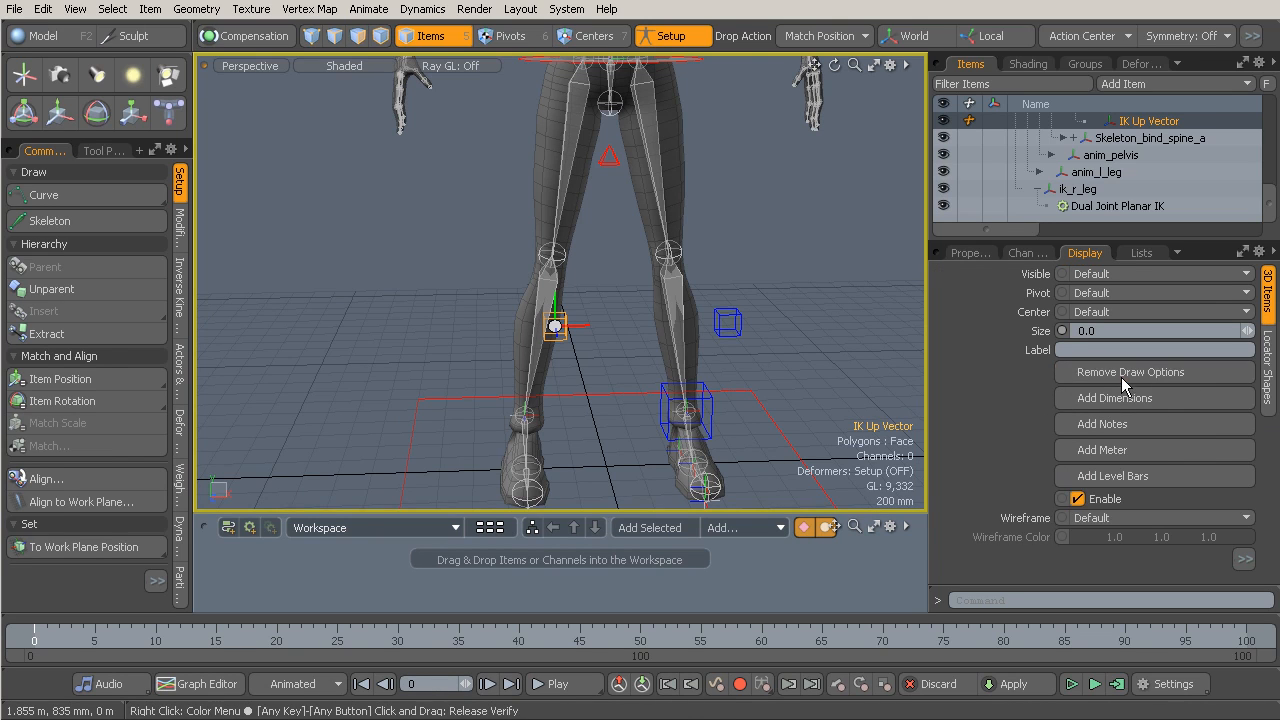
Set the IK Up Vector's wireframe display to User with a yellow wireframe color of 1.0, 1.0, 0.0
left_click(1121, 519)
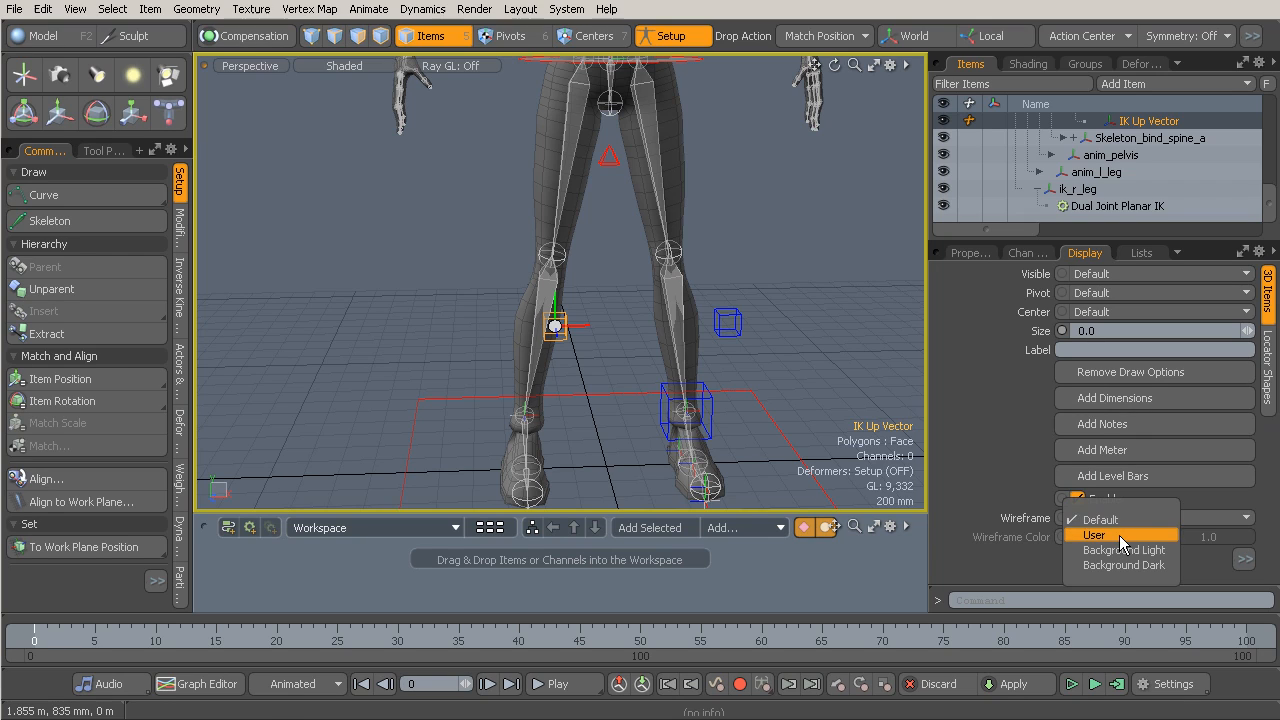
left_click(1121, 535)
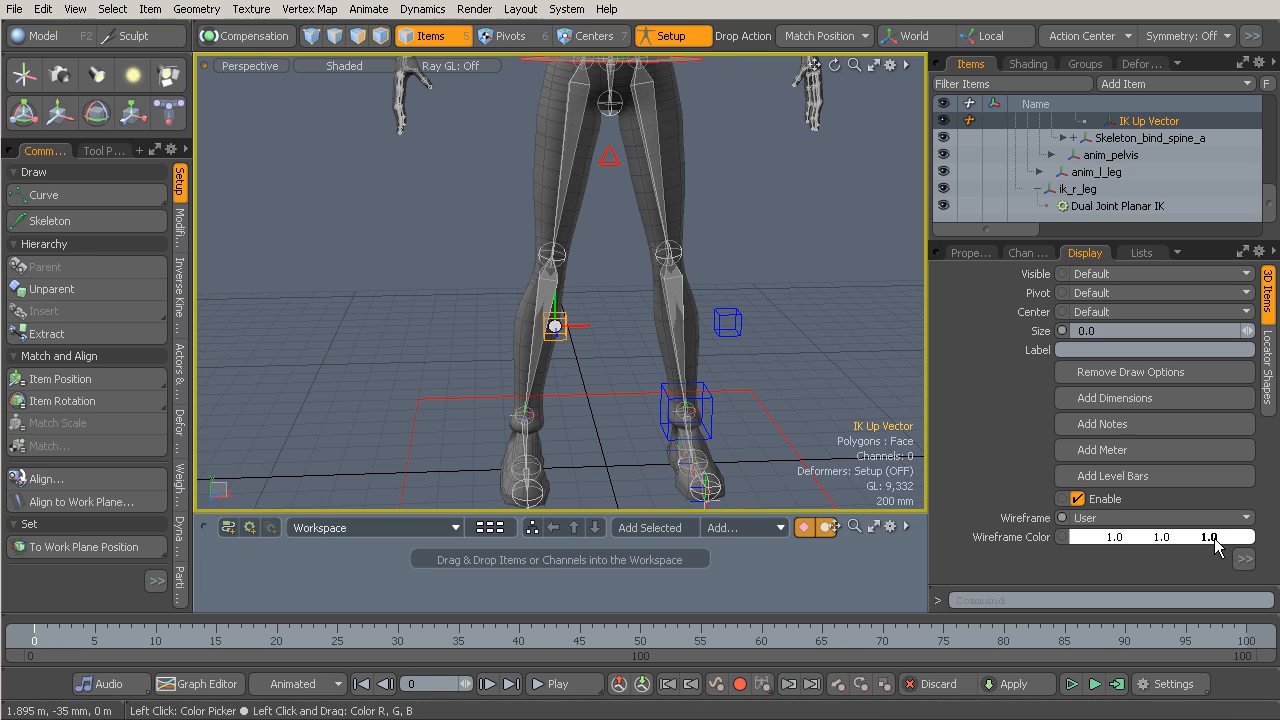
left_click_drag(1212, 543, 1160, 543)
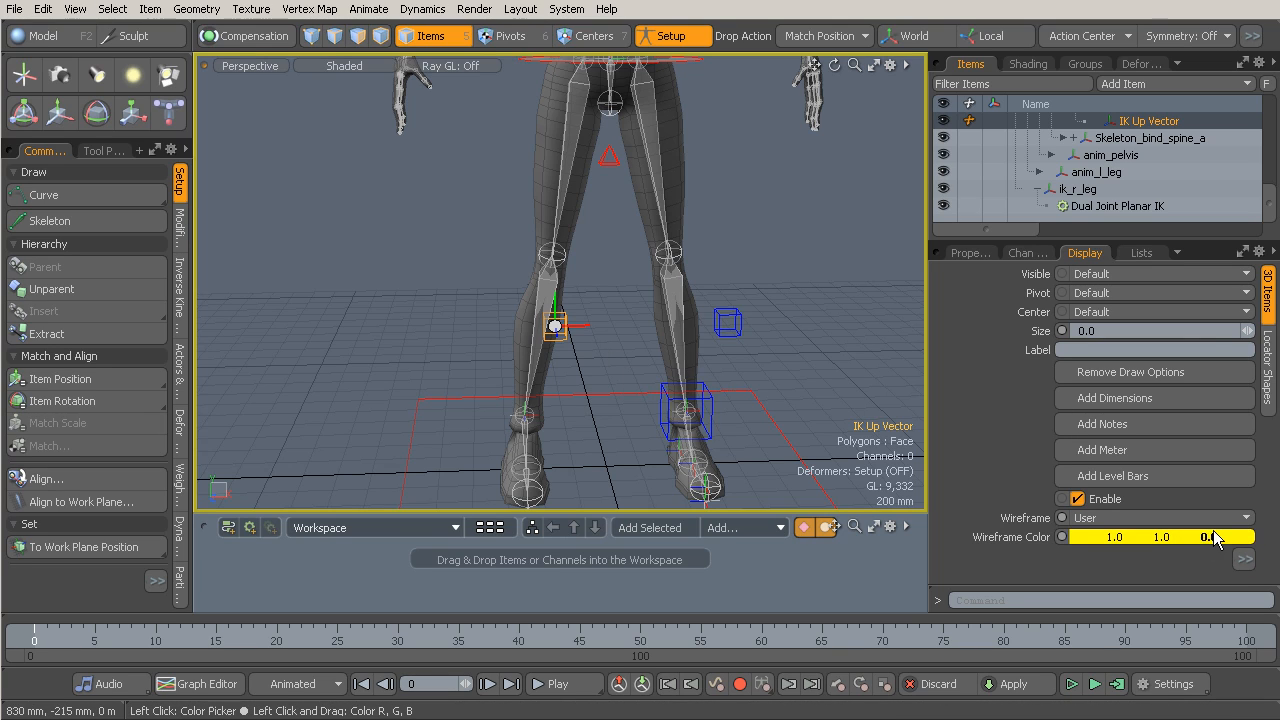
left_click_drag(523, 310, 688, 310, "alt")
left_click(746, 360)
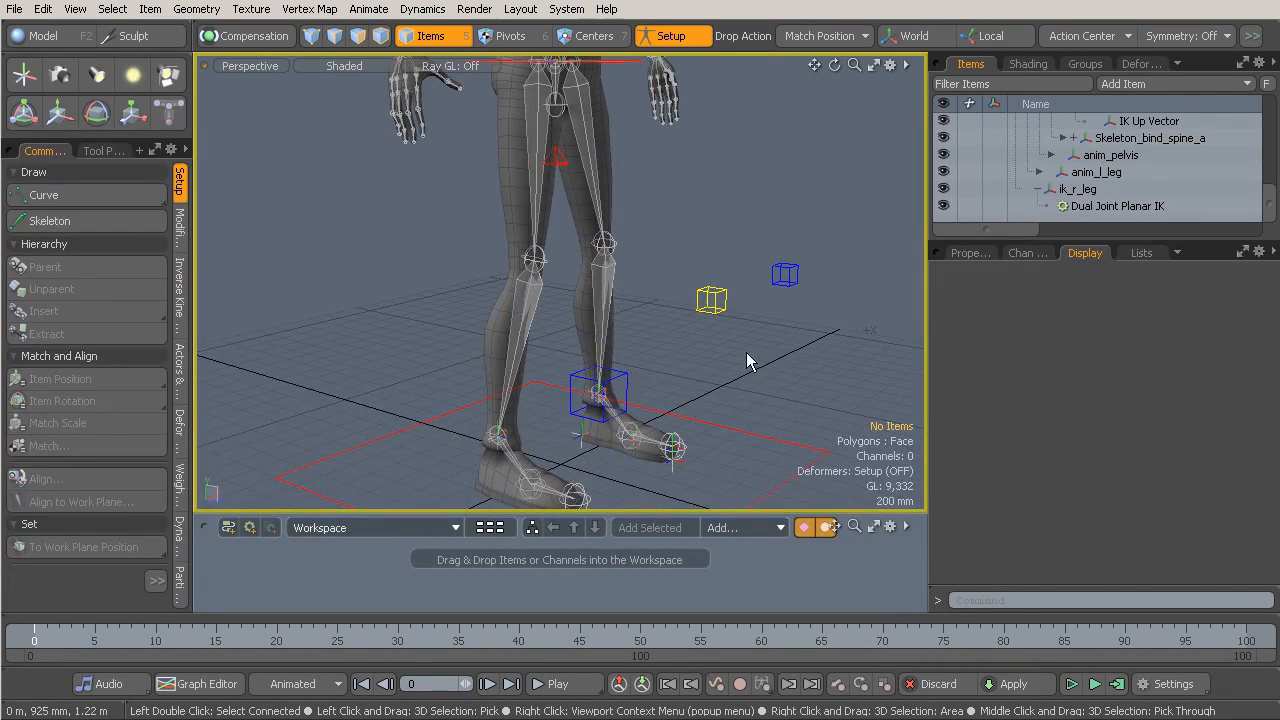
left_click(716, 304)
left_click_drag(763, 356, 678, 313, "alt")
left_click_drag(780, 290, 697, 147, "alt")
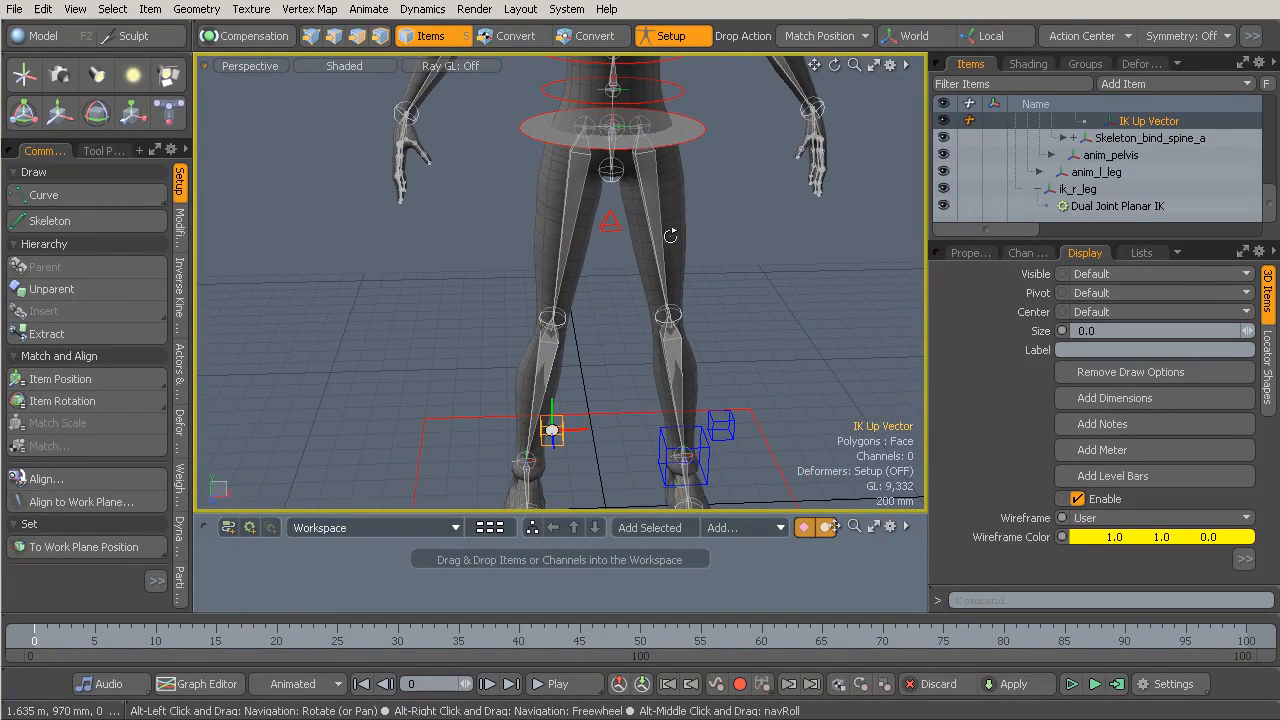
Test-move the anim_COG control at the hips with Setup mode off, and undo the move
left_click(697, 140)
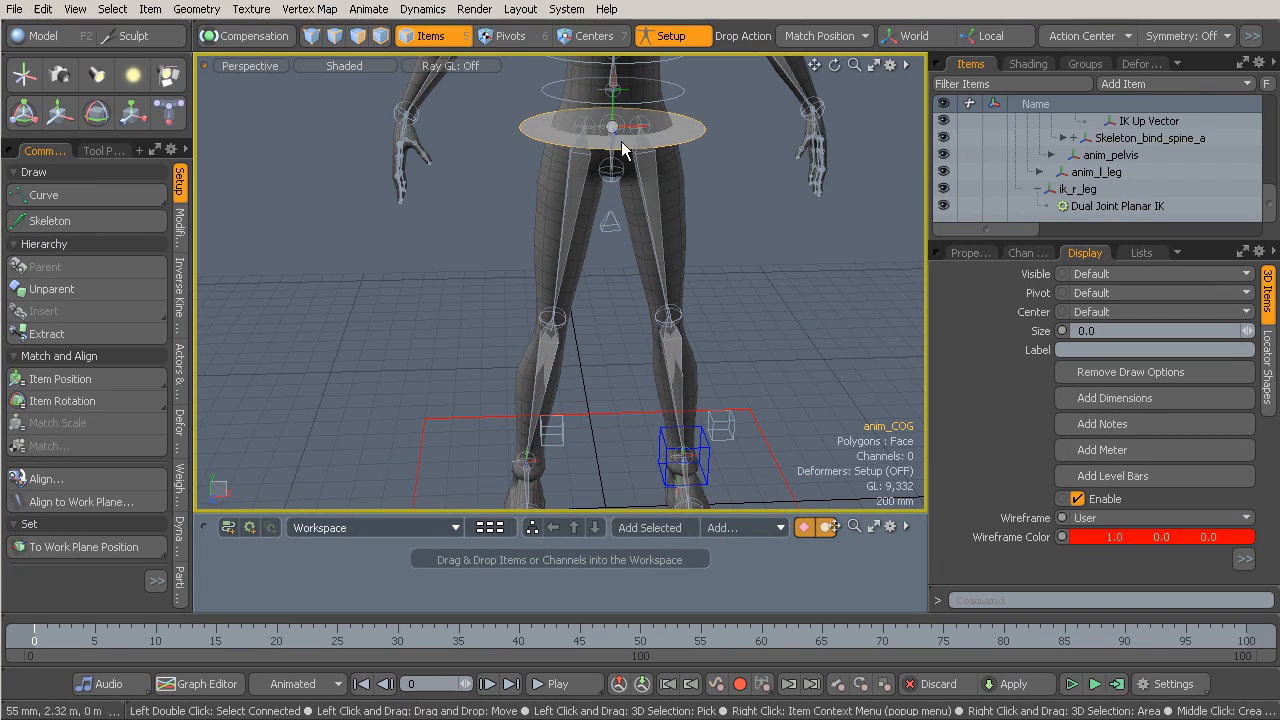
left_click_drag(626, 135, 720, 265, "alt")
key("y")
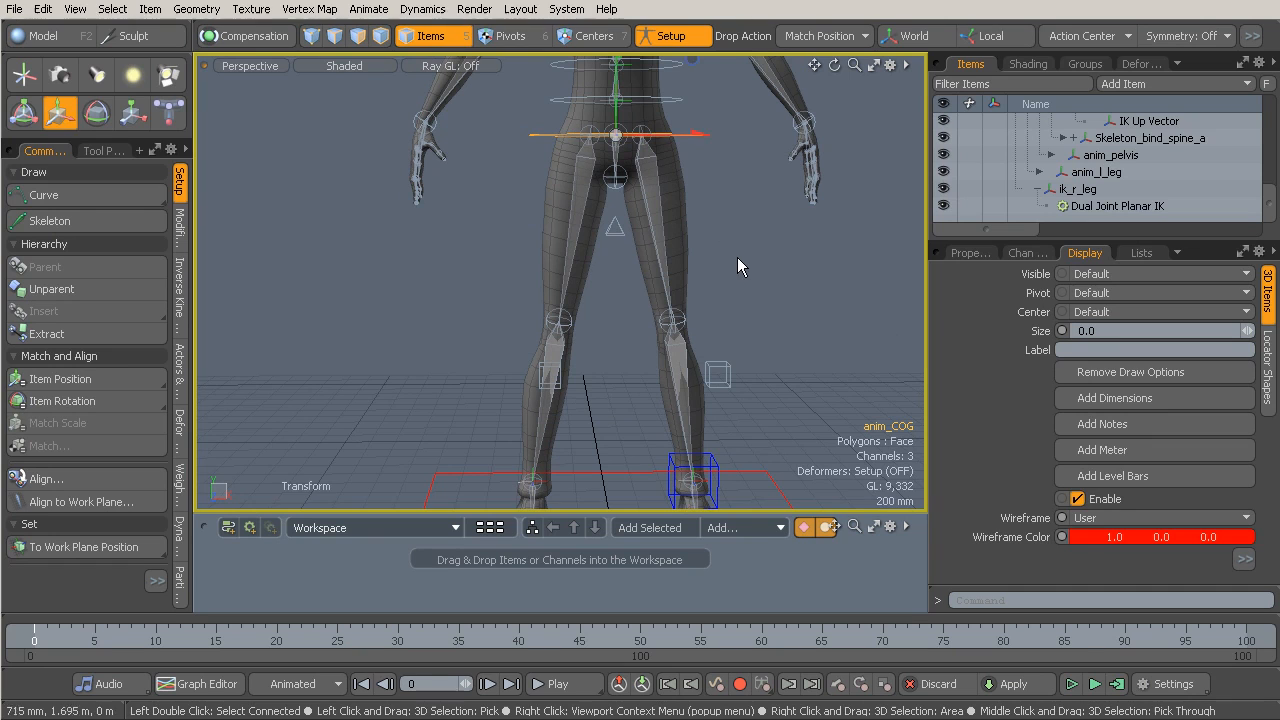
mouse_move(747, 199)
left_mouse_down("alt")
mouse_move(722, 170)
mouse_move(729, 191)
left_mouse_up("alt")
left_click(672, 36)
key("w")
mouse_move(756, 236)
left_mouse_down()
mouse_move(719, 294)
mouse_move(696, 296)
mouse_move(822, 263)
mouse_move(817, 282)
mouse_move(656, 263)
mouse_move(676, 280)
mouse_move(799, 237)
mouse_move(828, 262)
mouse_move(793, 274)
mouse_move(716, 260)
mouse_move(737, 296)
mouse_move(712, 214)
mouse_move(685, 273)
mouse_move(819, 283)
mouse_move(742, 227)
mouse_move(673, 209)
mouse_move(747, 213)
mouse_move(680, 240)
mouse_move(727, 304)
mouse_move(782, 267)
mouse_move(738, 231)
left_mouse_up()
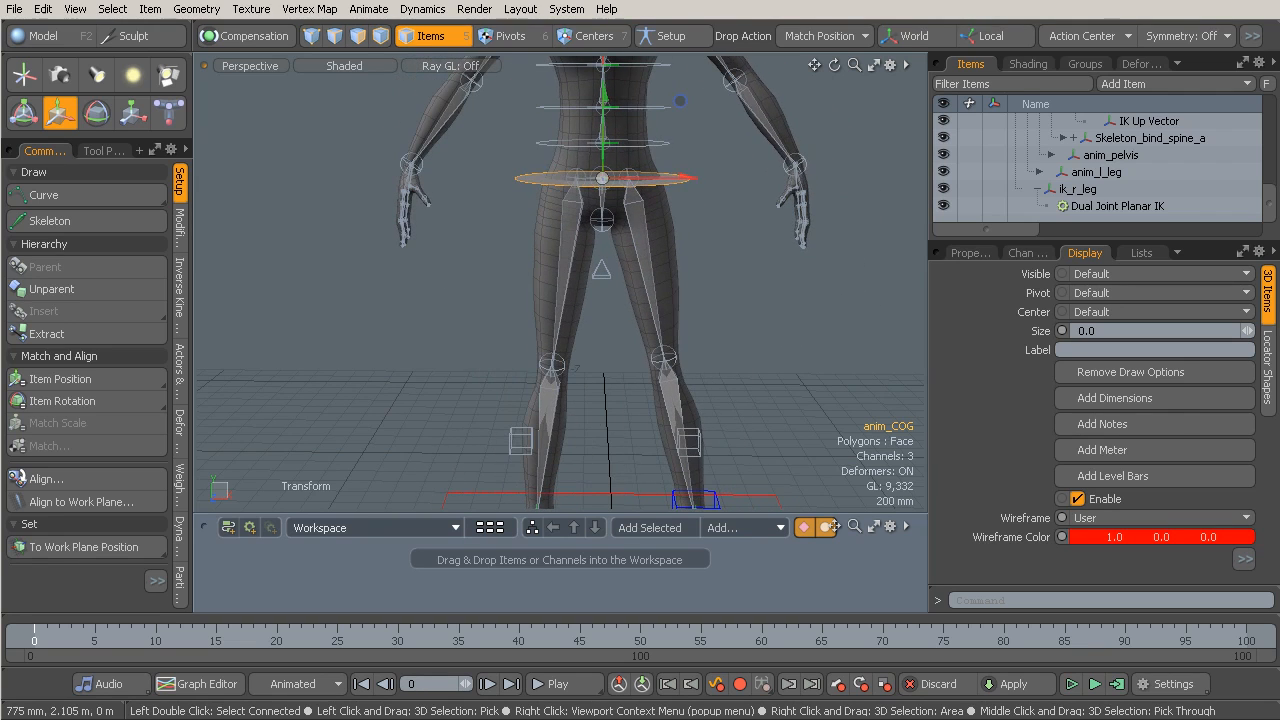
key("ctrl+z")
In Setup mode, parent the anim_l_knee and IK Up Vector controls to the square ground control around the feet
left_click_drag(672, 225, 753, 309, "alt")
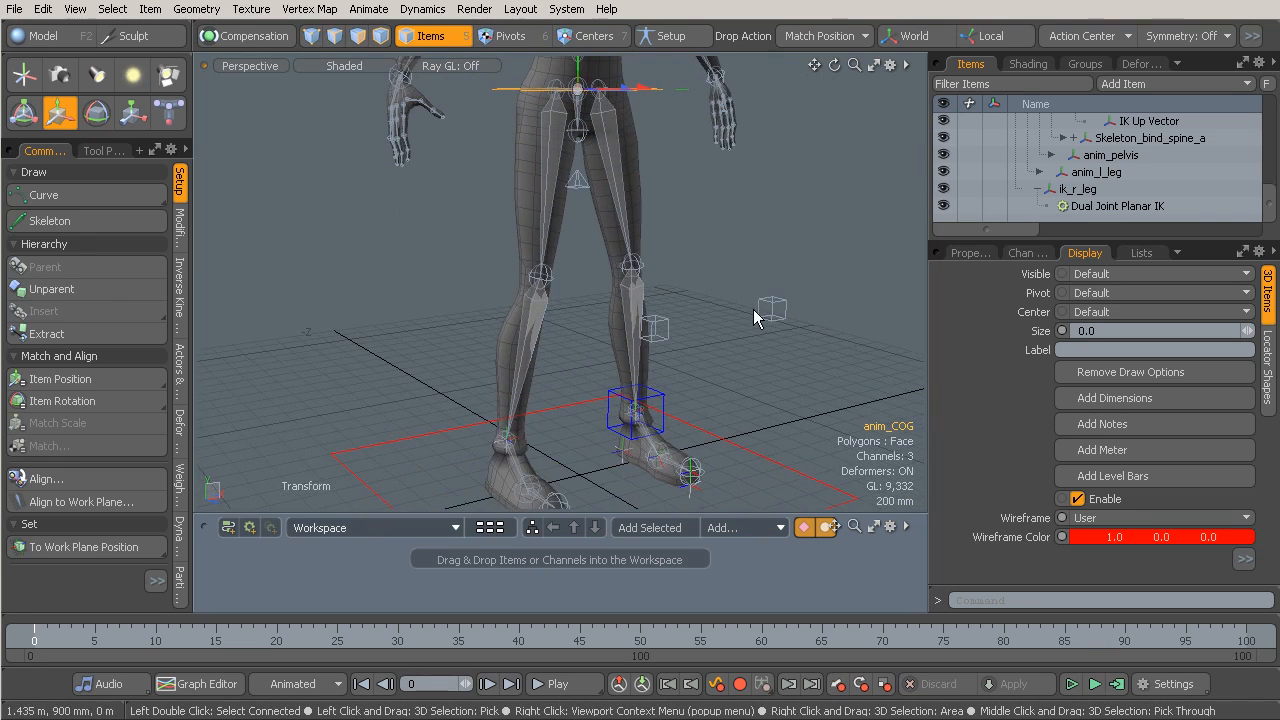
left_click(672, 37)
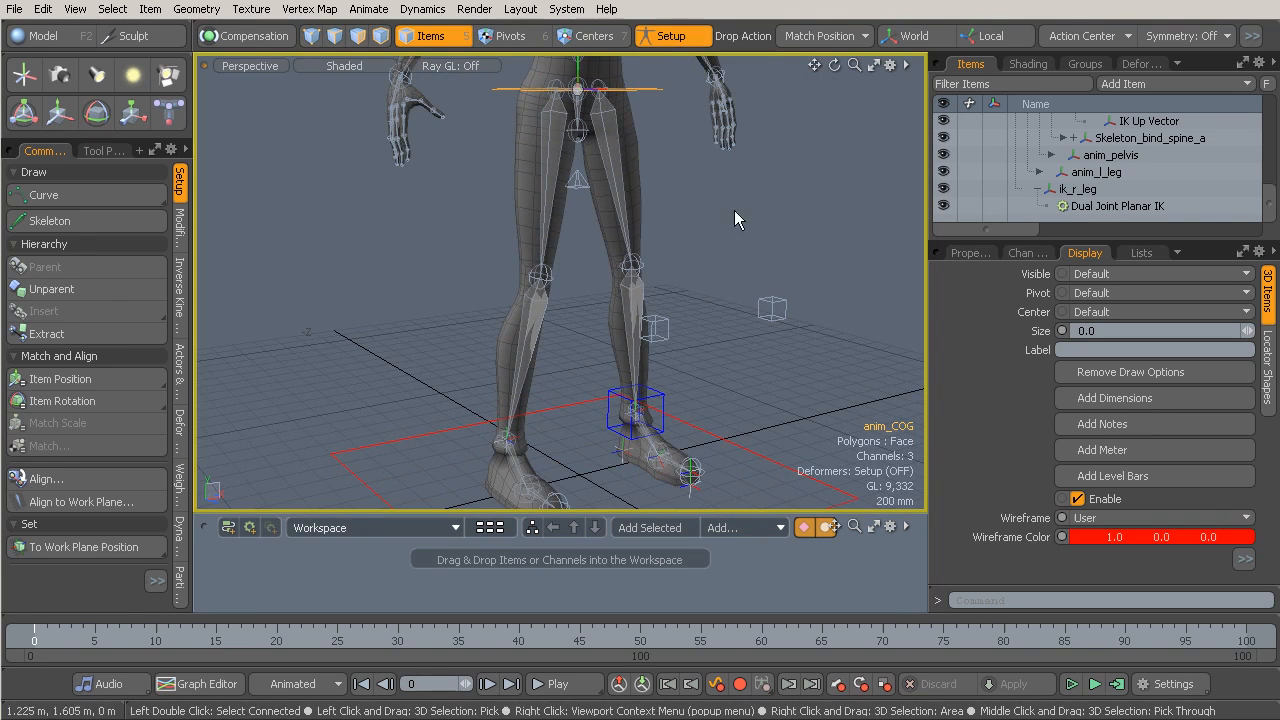
left_click(772, 309)
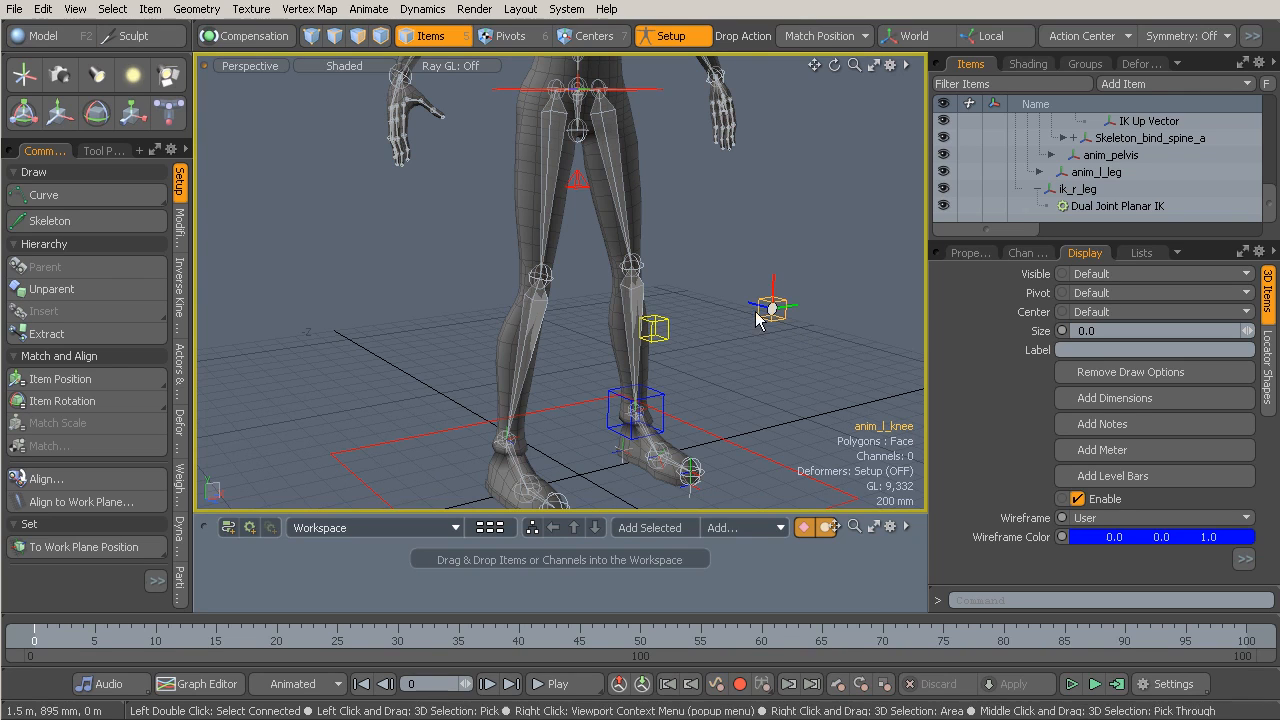
left_click(656, 328, "shift")
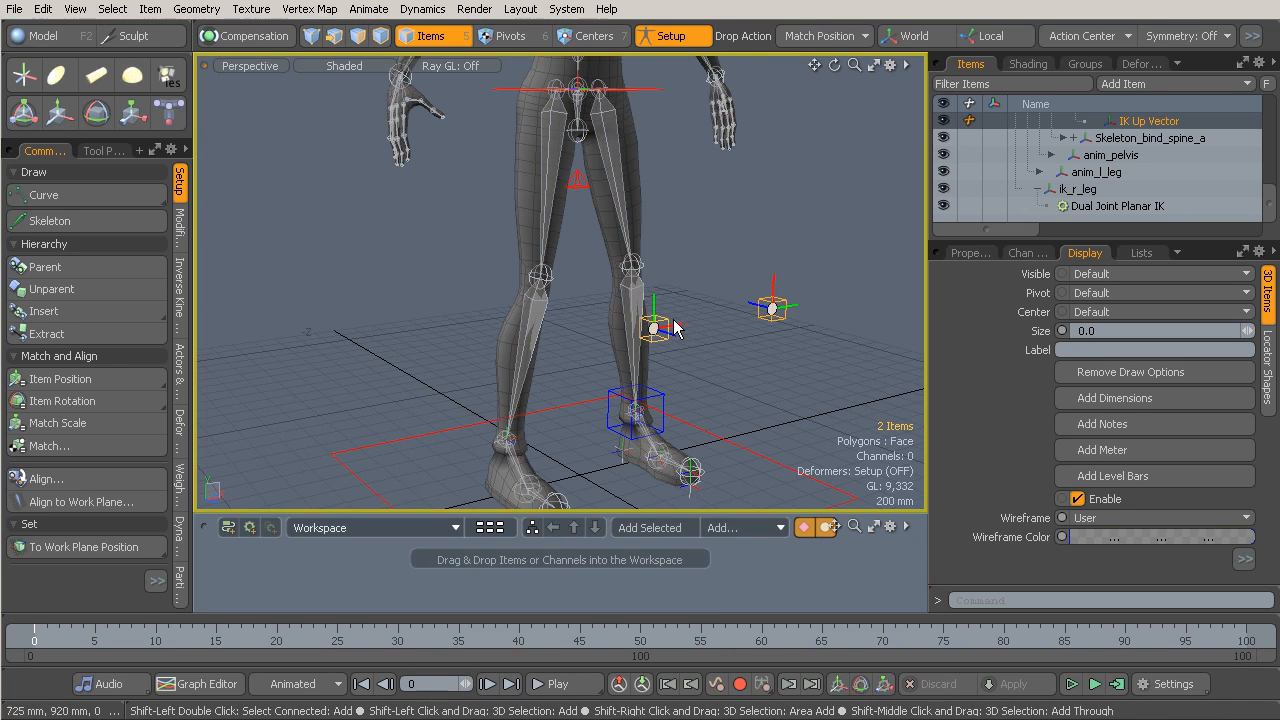
left_click(750, 448, "shift")
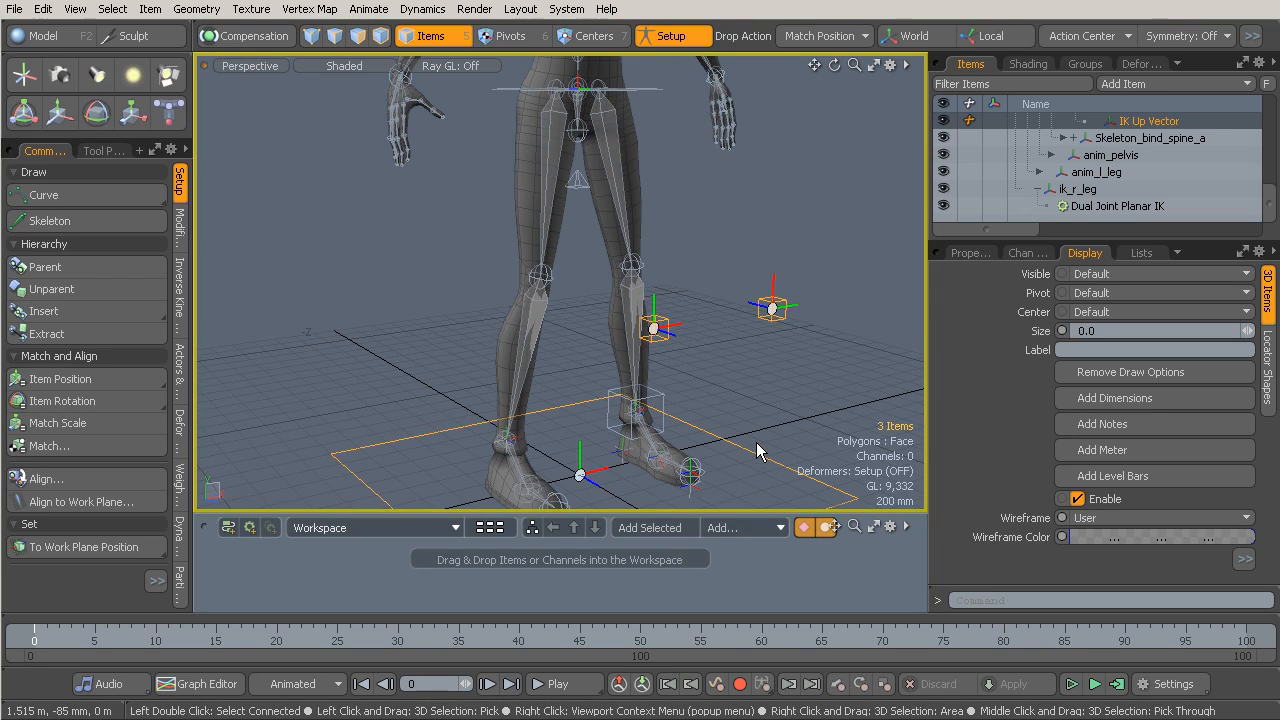
key("p")
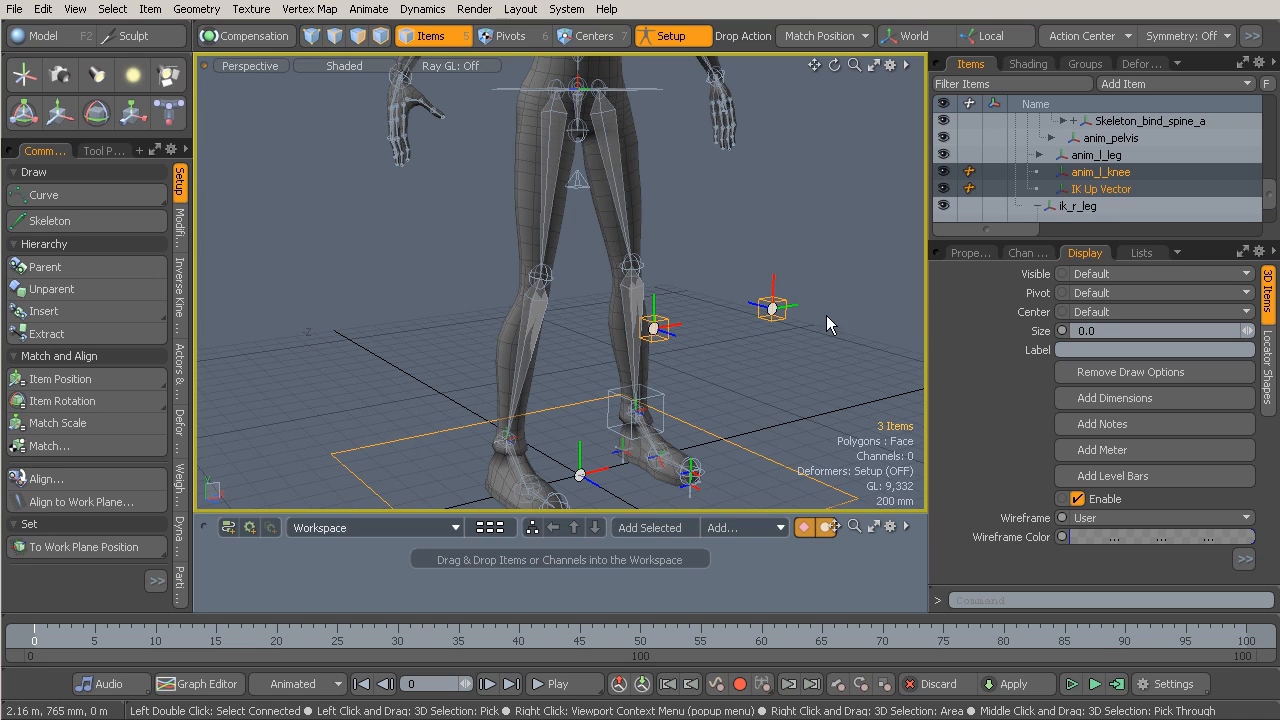
Zero all transforms of anim_l_knee and IK Up Vector together, and leave Setup mode
left_click(1105, 188)
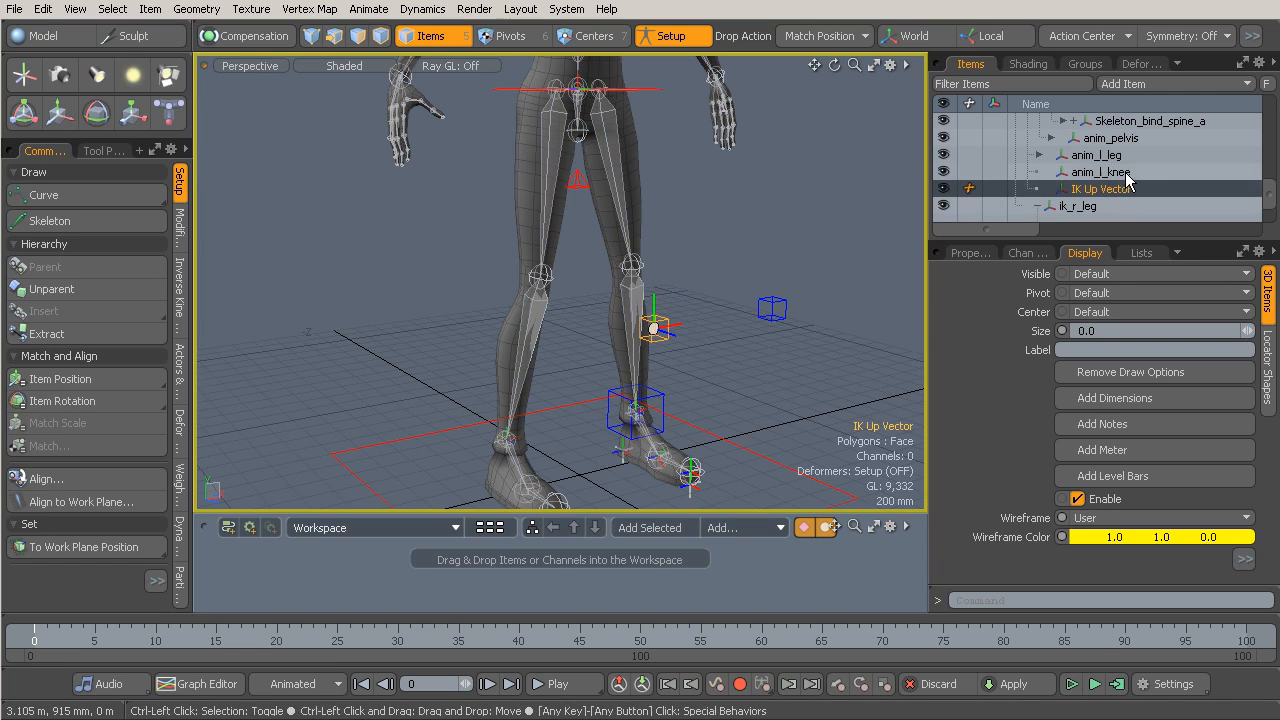
left_click(1100, 172, "shift")
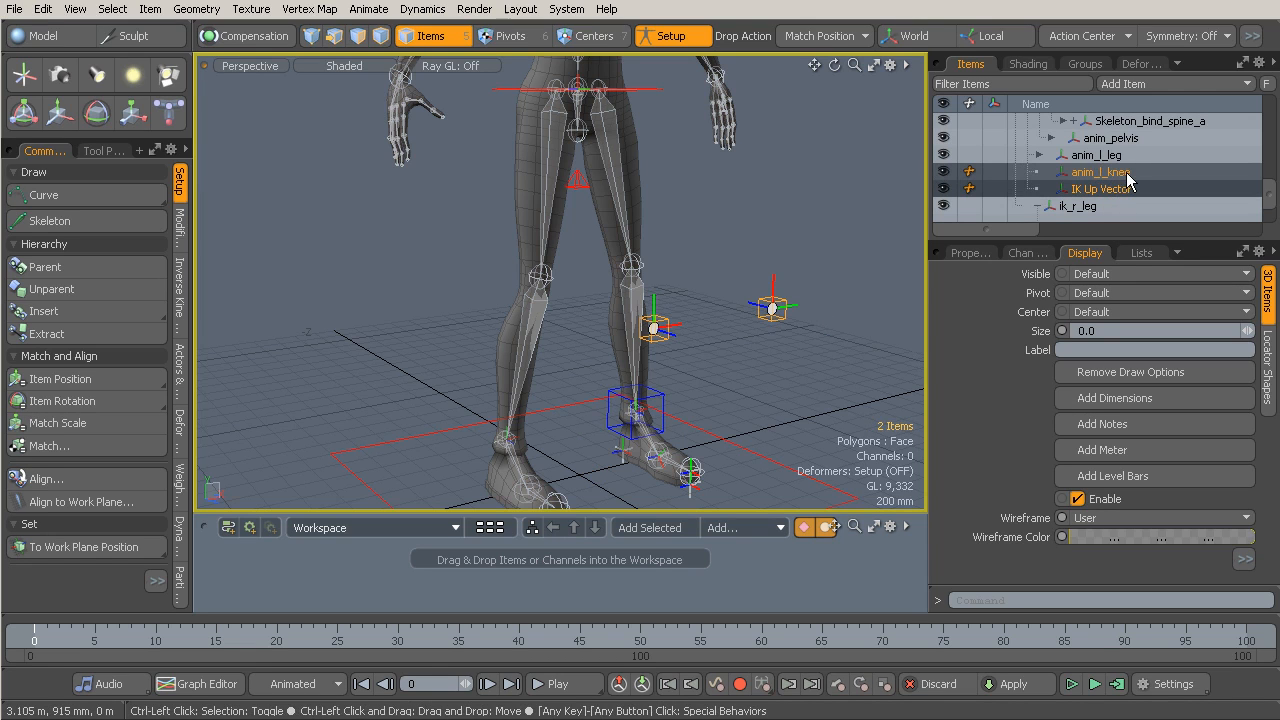
left_click(967, 255)
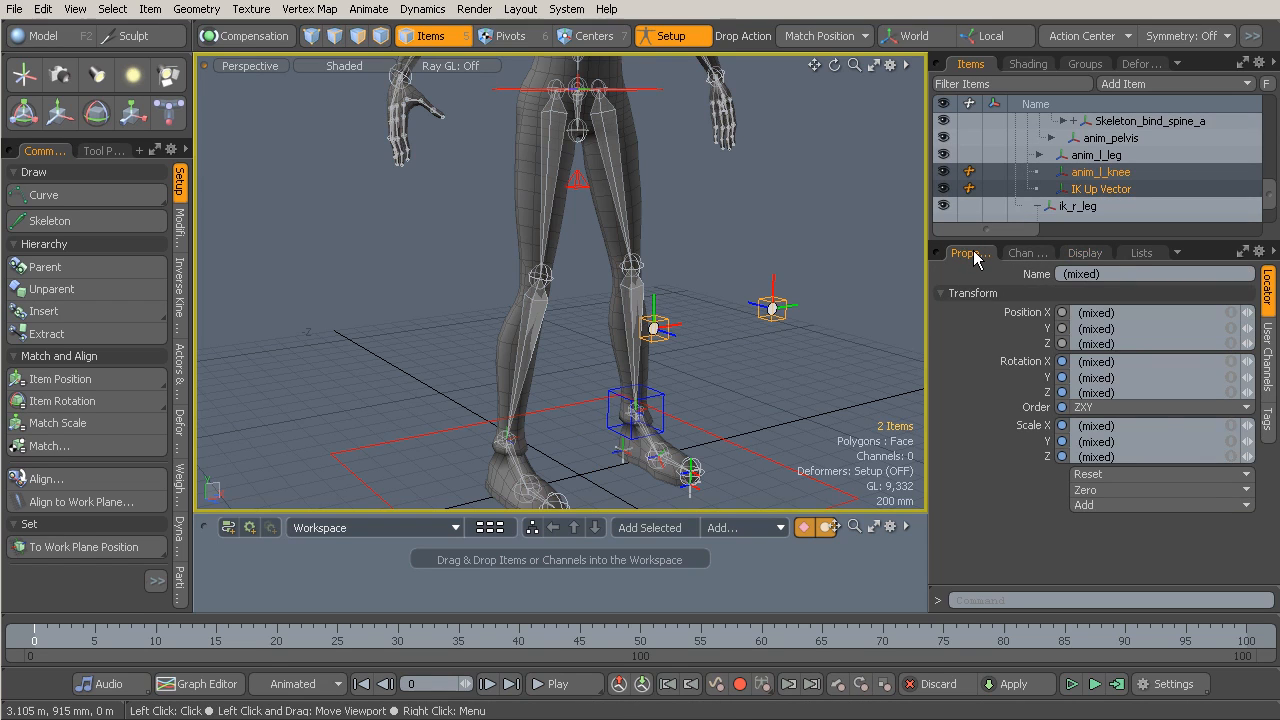
left_click(1088, 490)
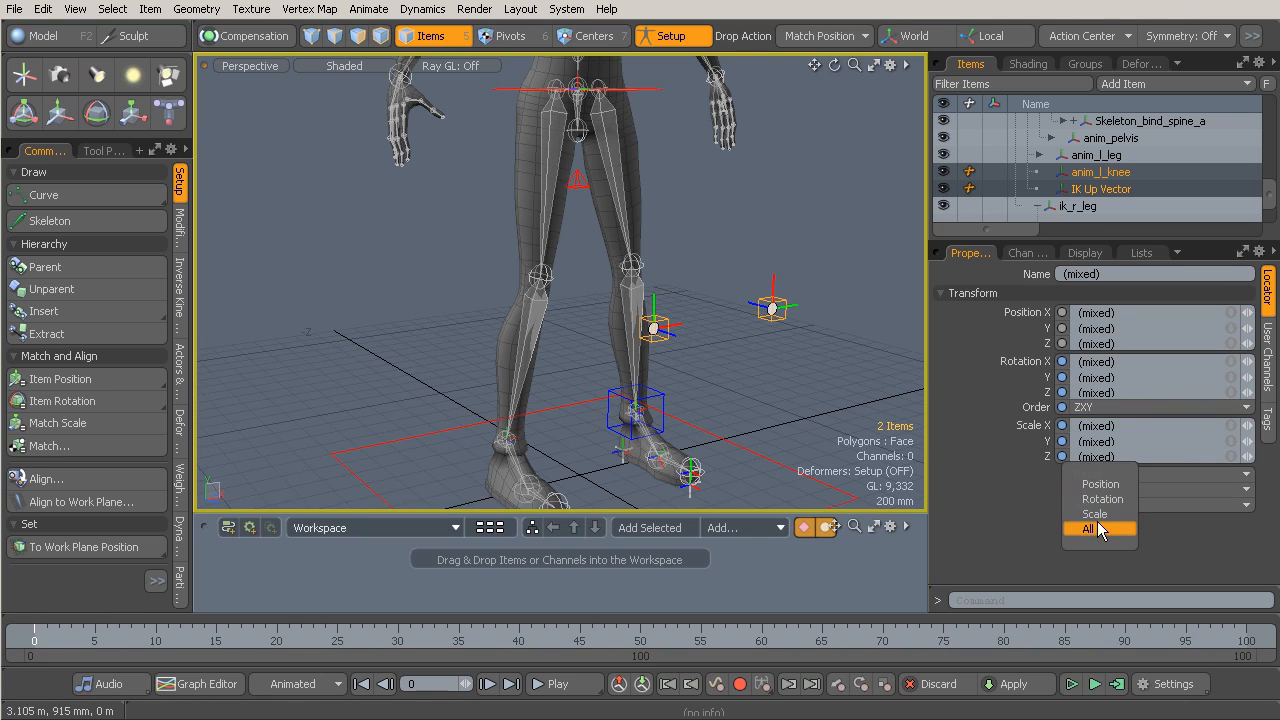
left_click(1097, 527)
left_click_drag(717, 334, 672, 325, "alt")
left_click(666, 36)
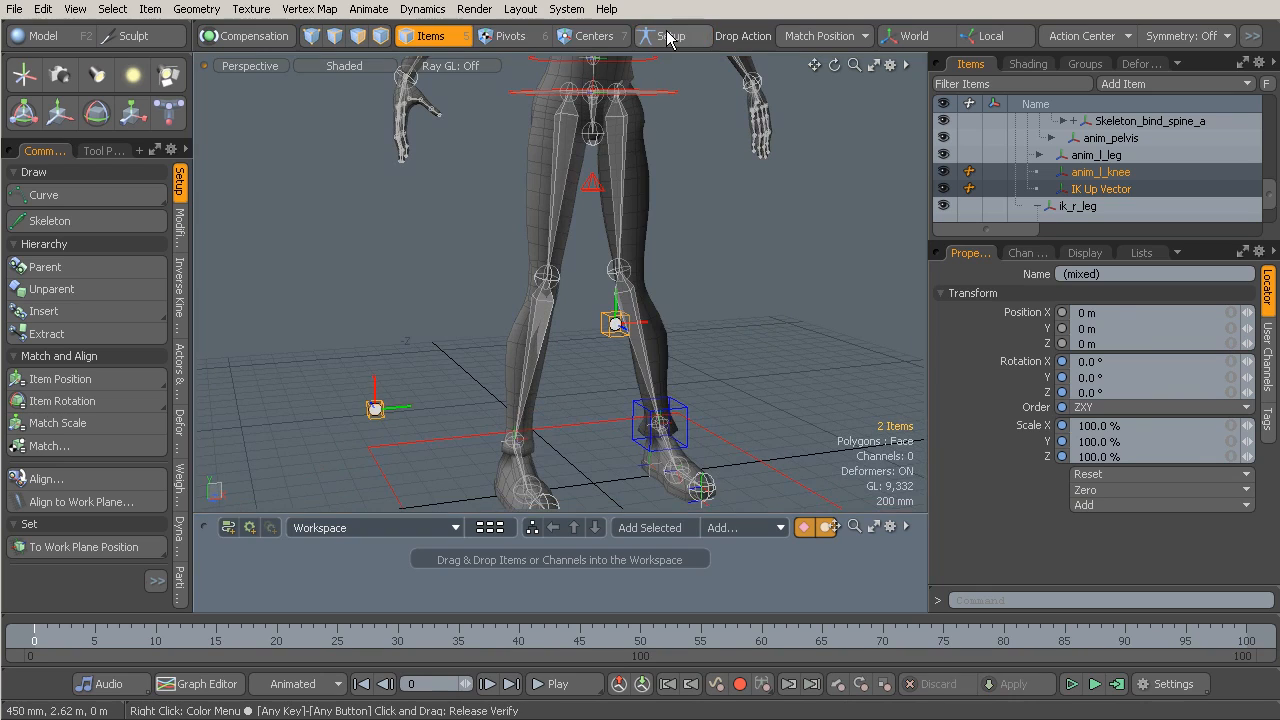
Add a new locator and match its position to the yellow IK Up Vector control
left_click_drag(580, 400, 422, 407, "alt")
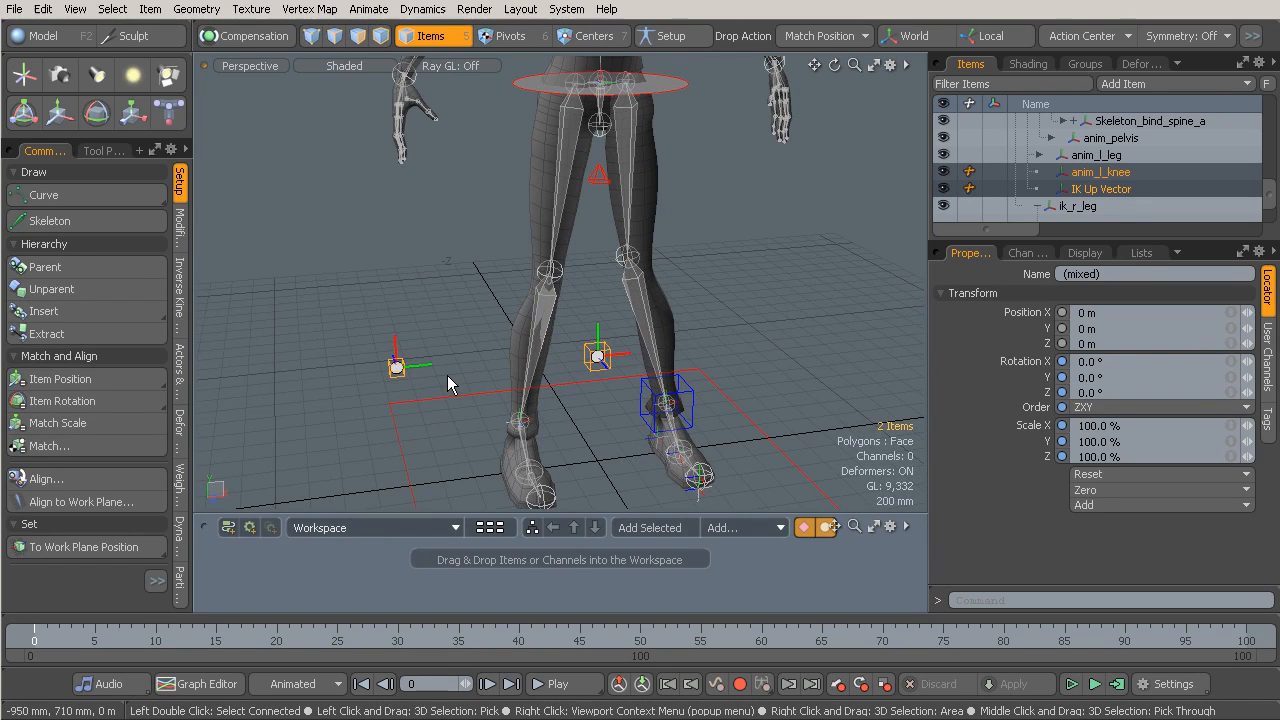
left_click(427, 307)
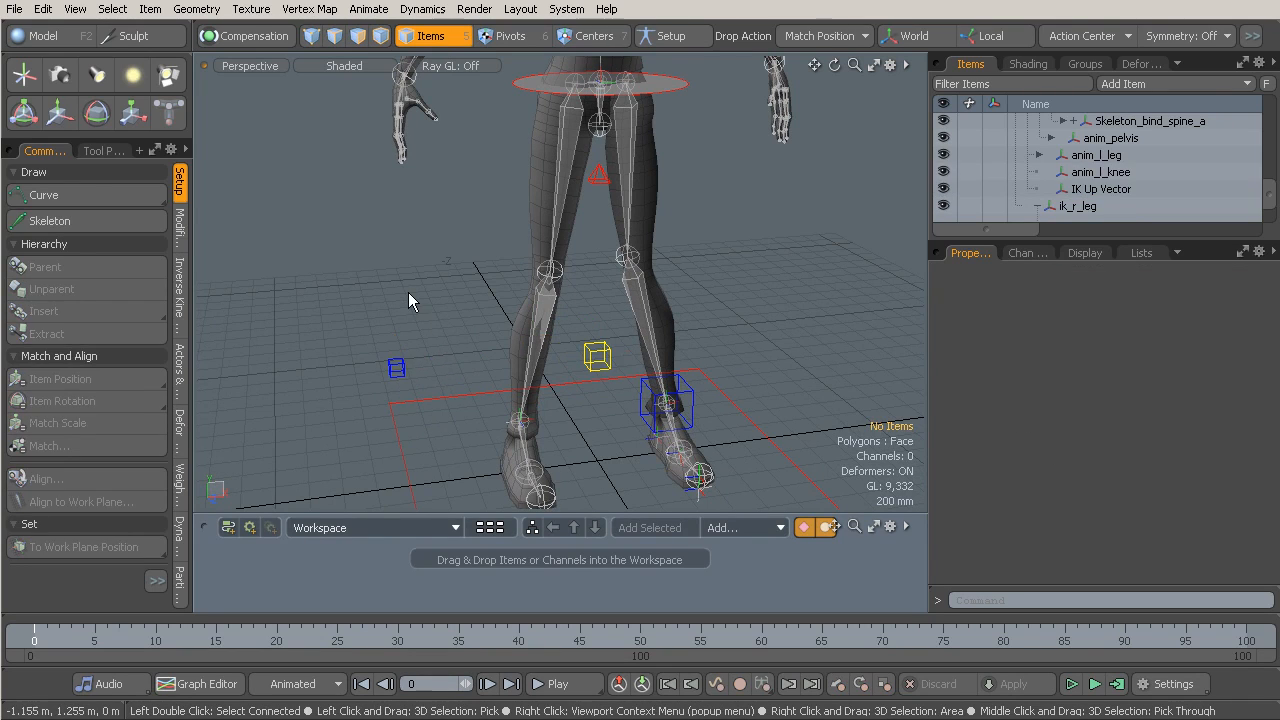
left_click_drag(600, 330, 505, 365, "alt")
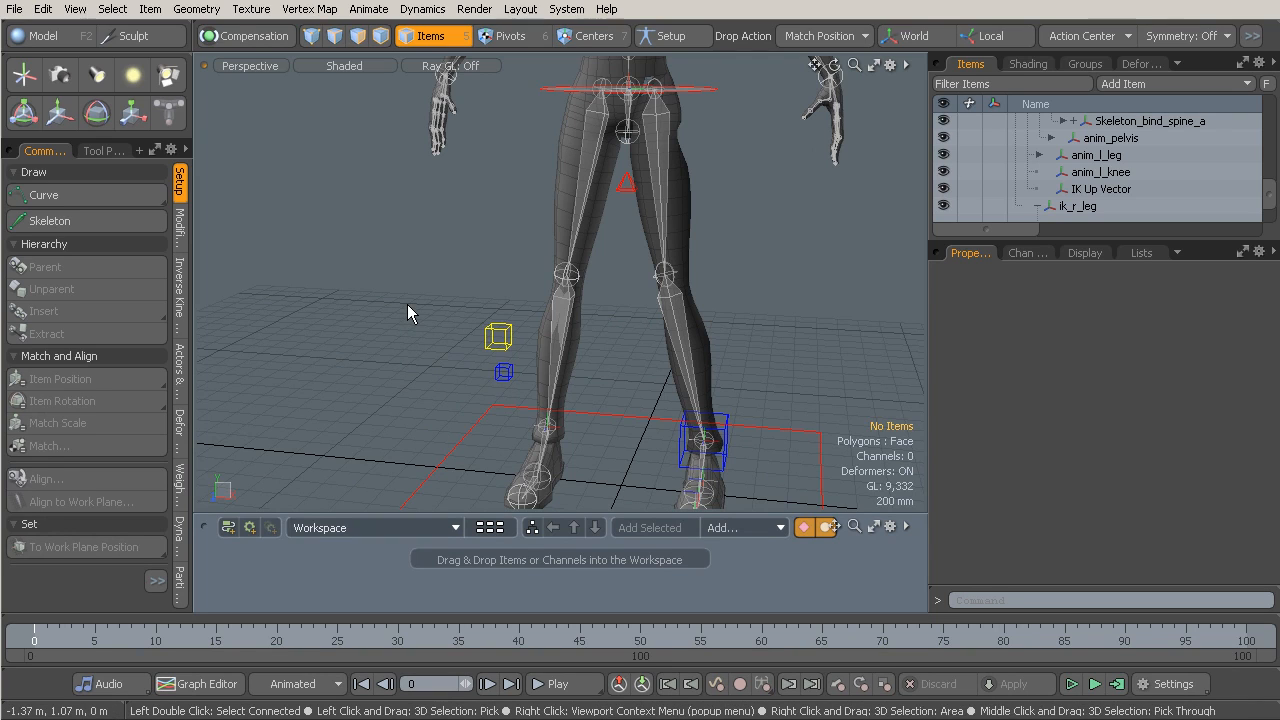
key("n")
scroll(1171, 210, "down", 2)
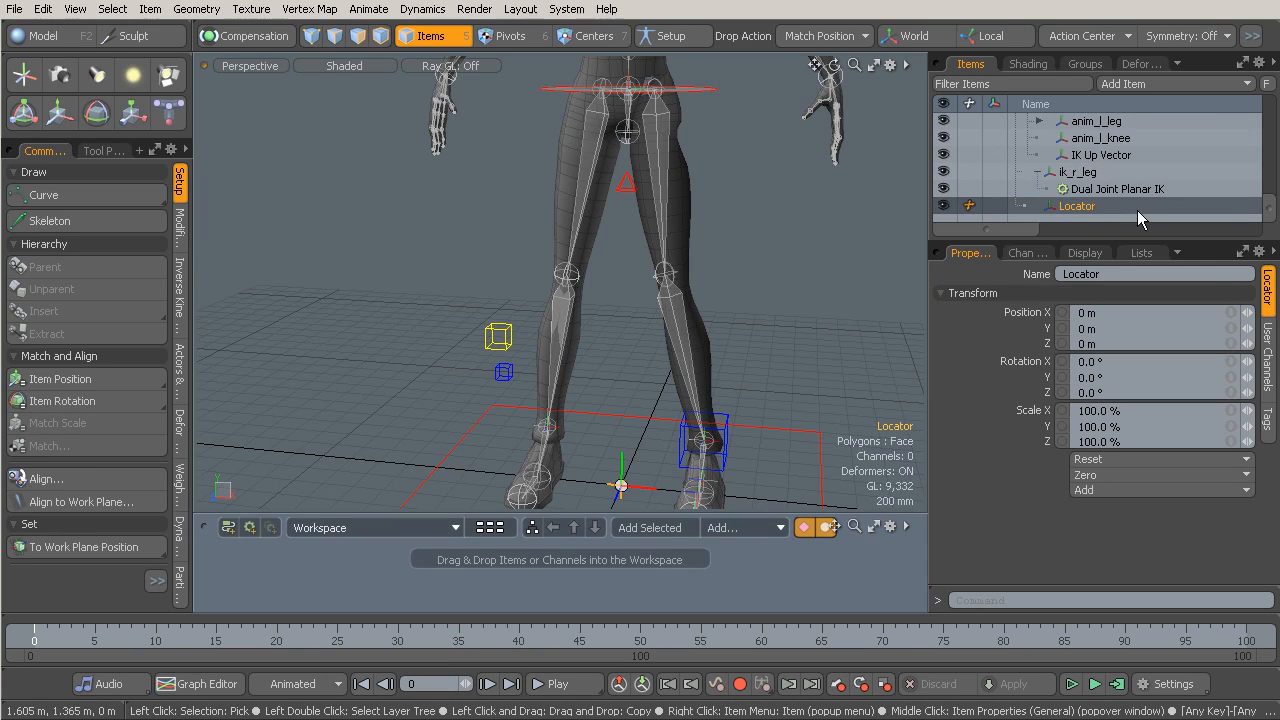
left_click_drag(1138, 210, 508, 335)
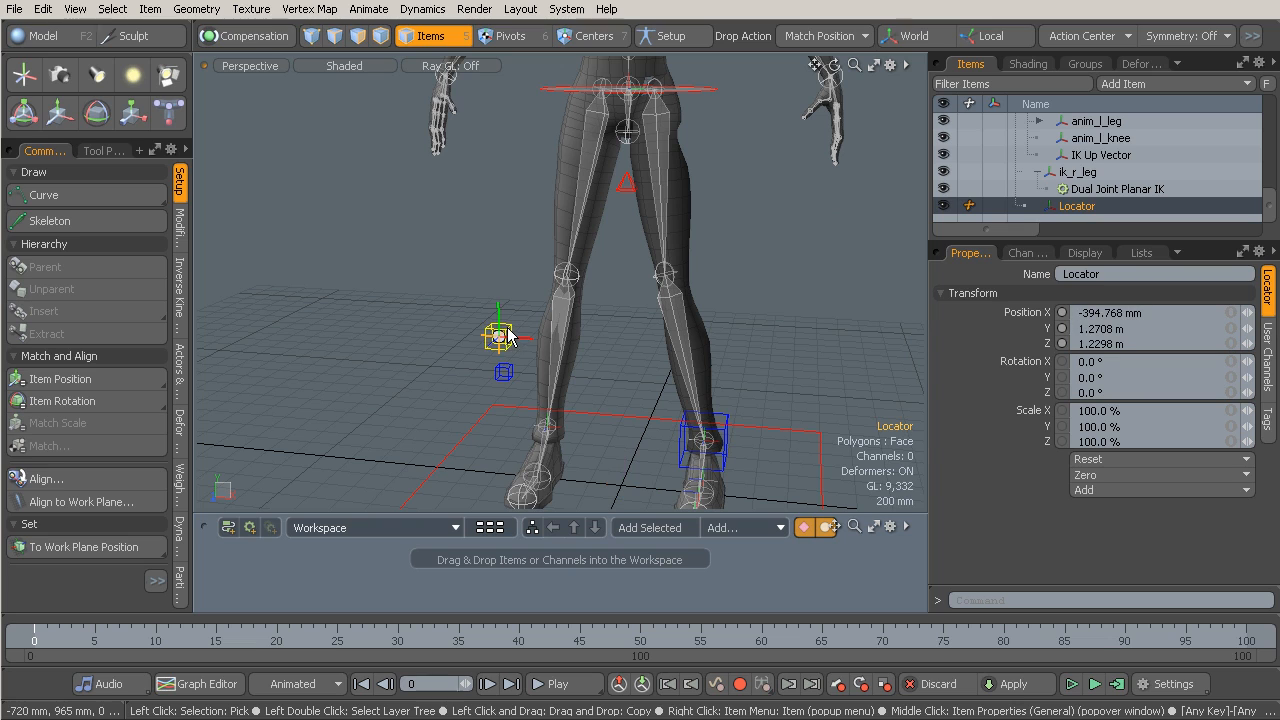
Mirror the new locator across X to the character's other side
left_click(156, 581)
left_click(245, 644)
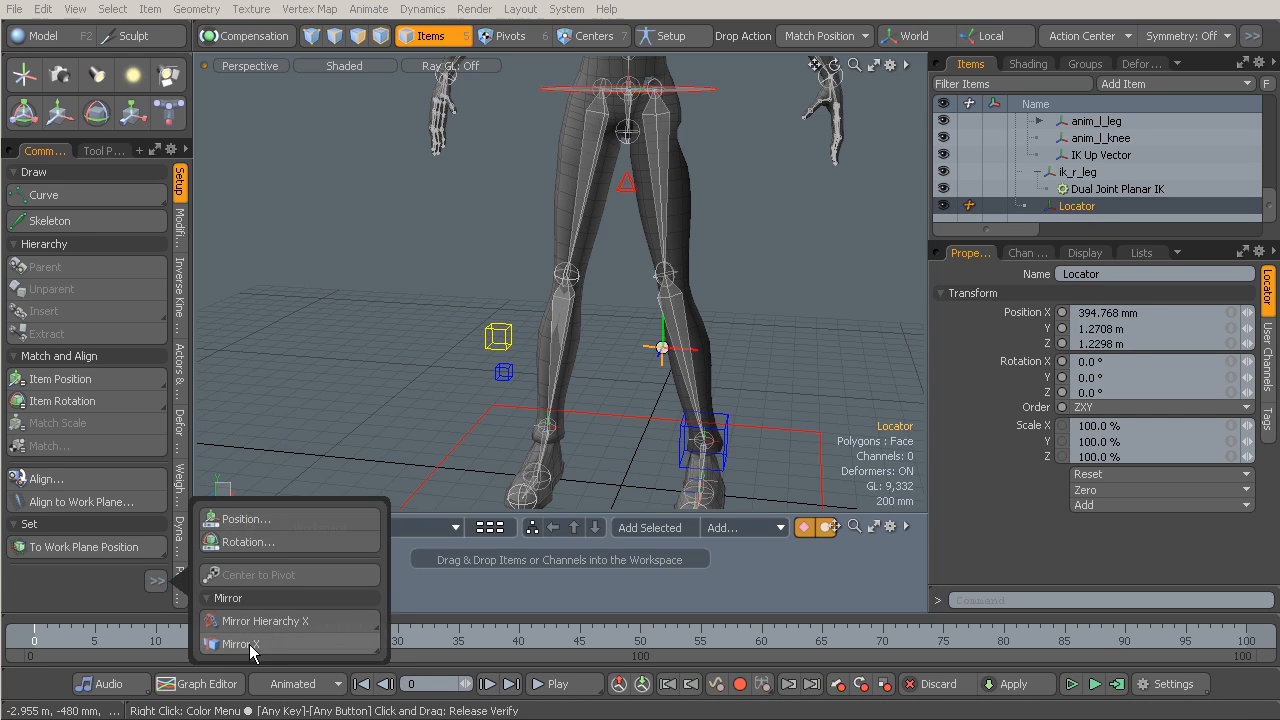
left_click_drag(410, 350, 540, 354, "alt")
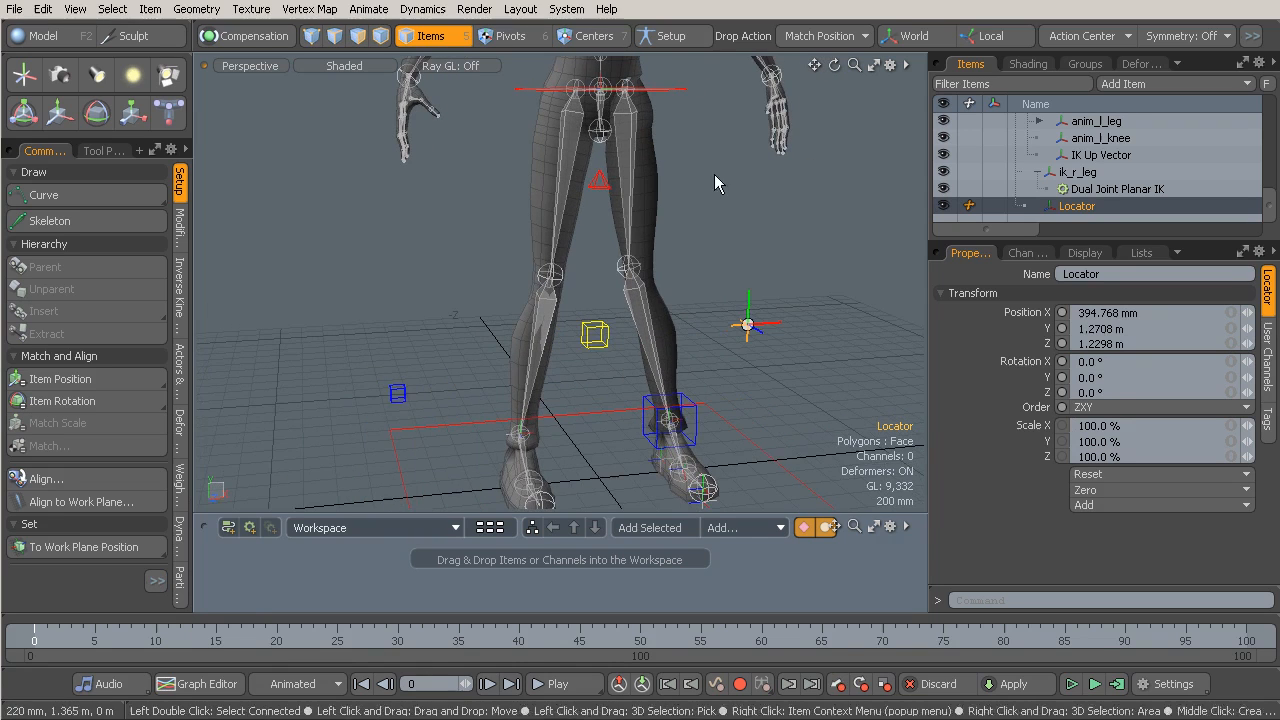
Compare anim_l_knee's placement in Setup mode, and match its position to the mirrored Locator with Setup mode off
left_click(676, 38)
left_click_drag(665, 288, 735, 371, "alt")
left_click(726, 372)
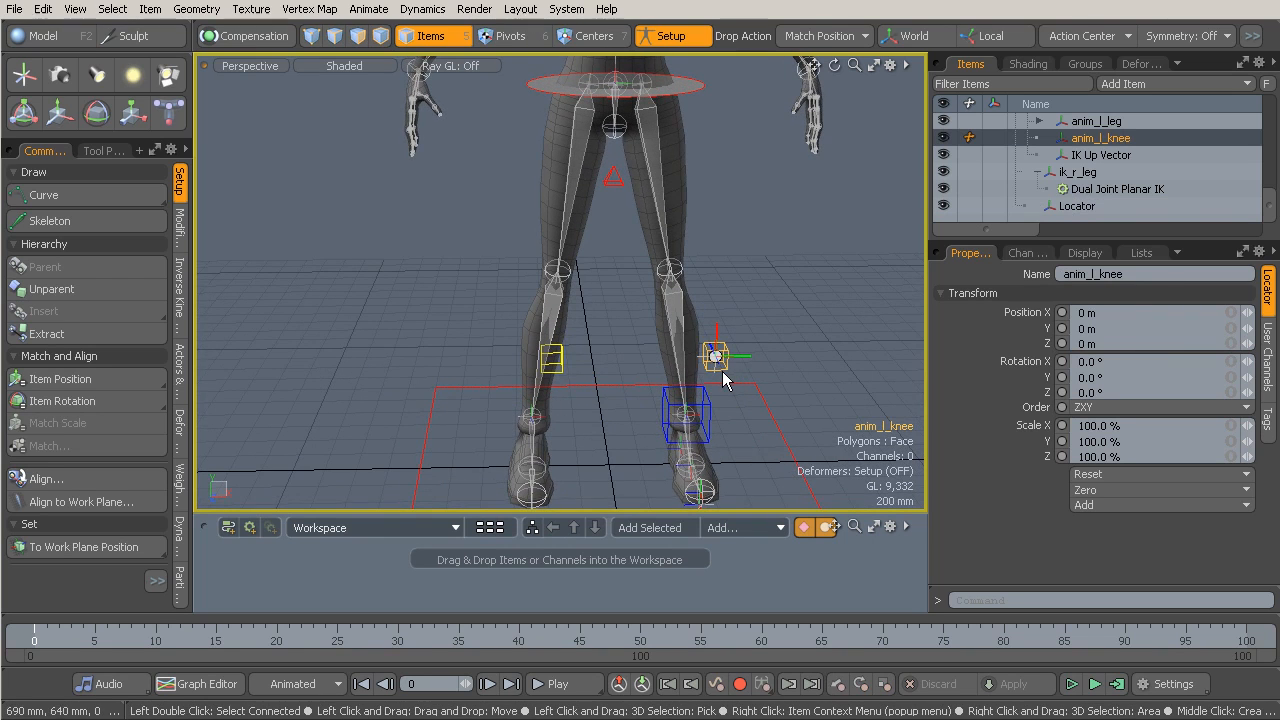
left_click_drag(716, 356, 752, 338, "alt")
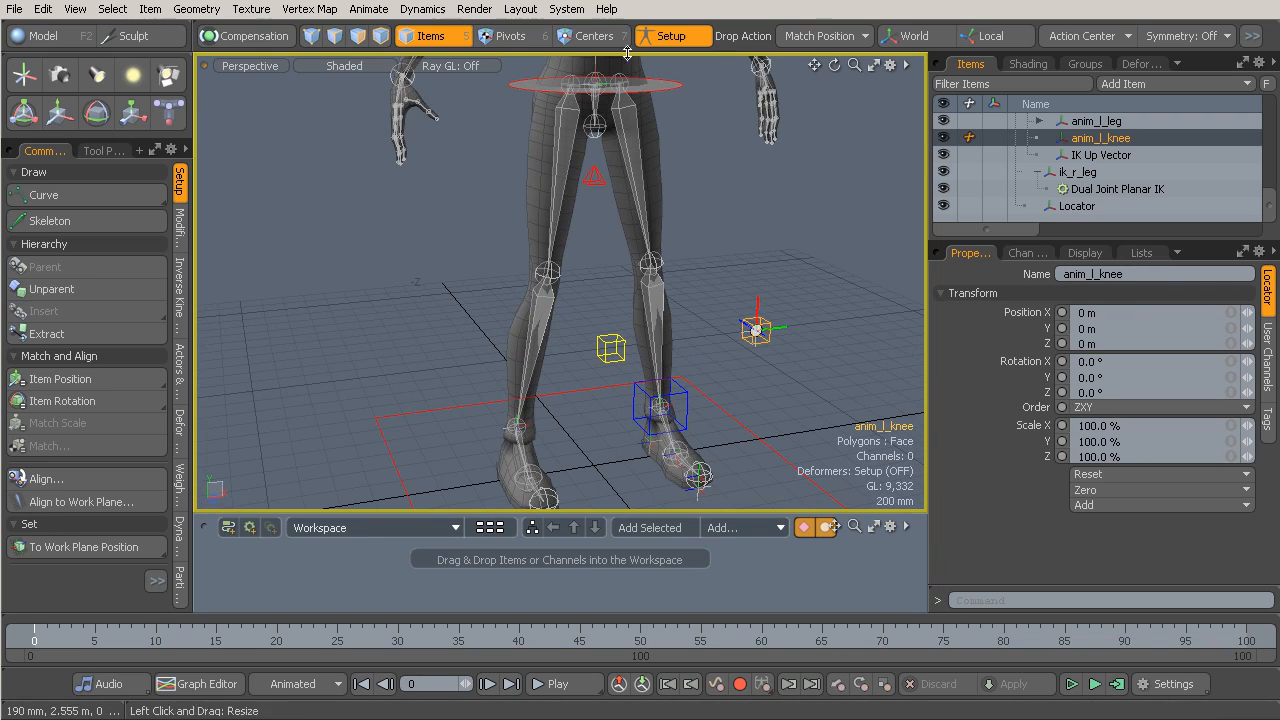
left_click(689, 36)
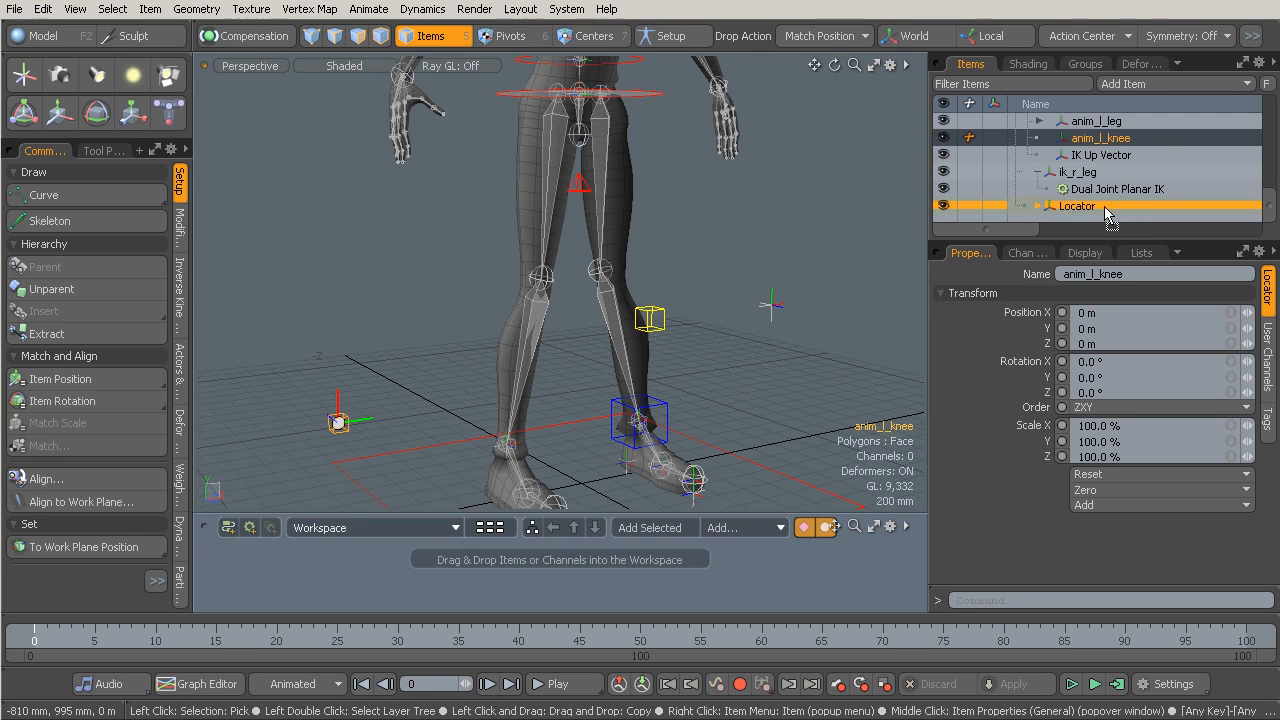
left_click_drag(776, 309, 729, 338)
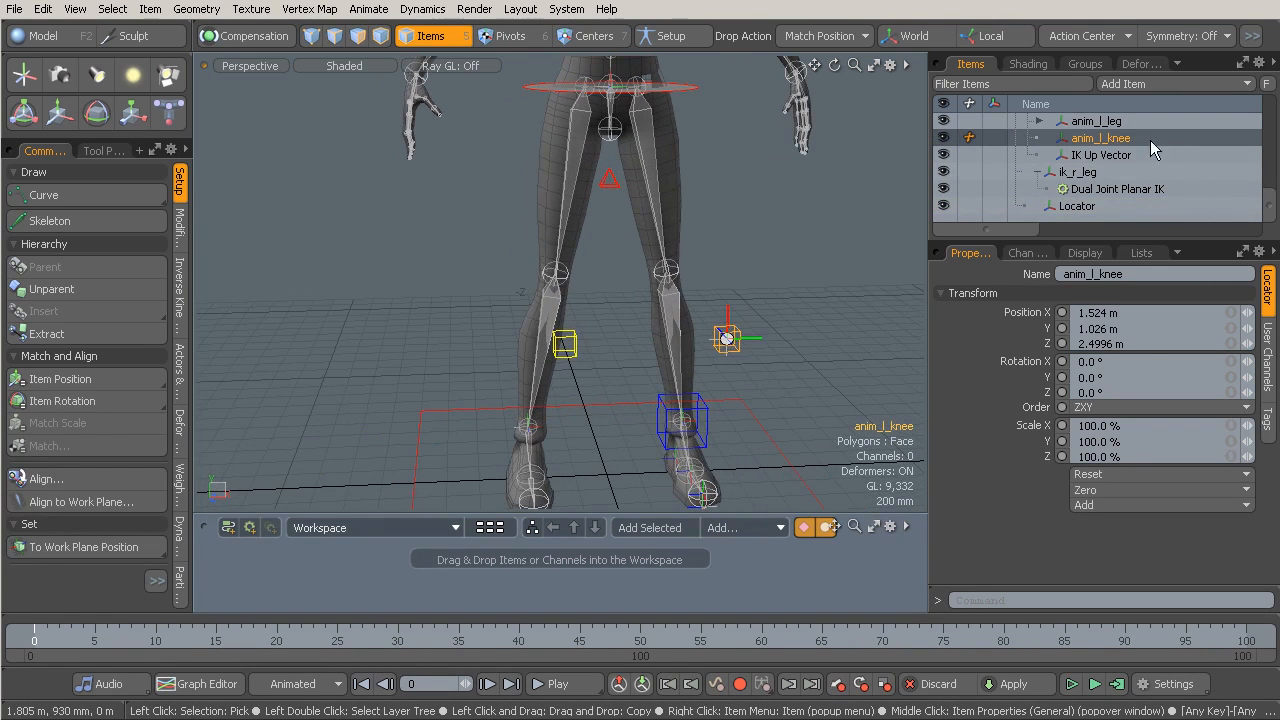
Zero all transforms of anim_l_knee and toggle Setup mode on and off to check its placement
double_click(1139, 139)
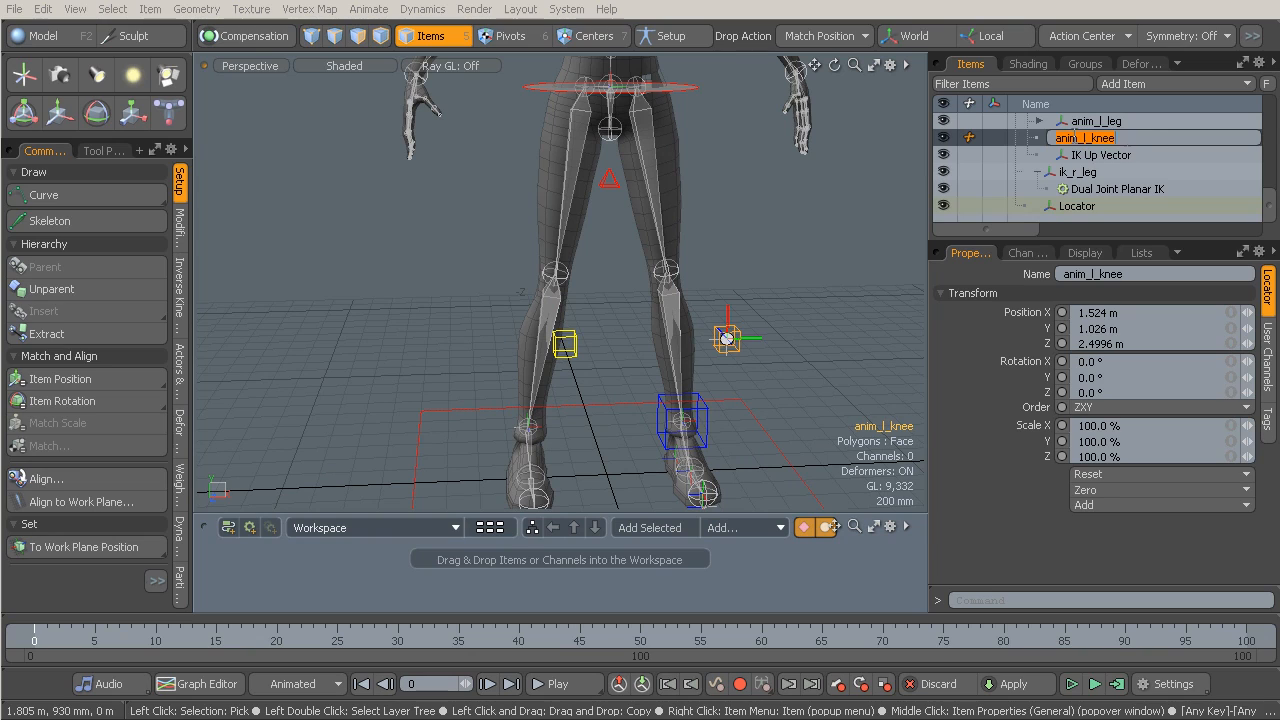
key("Return")
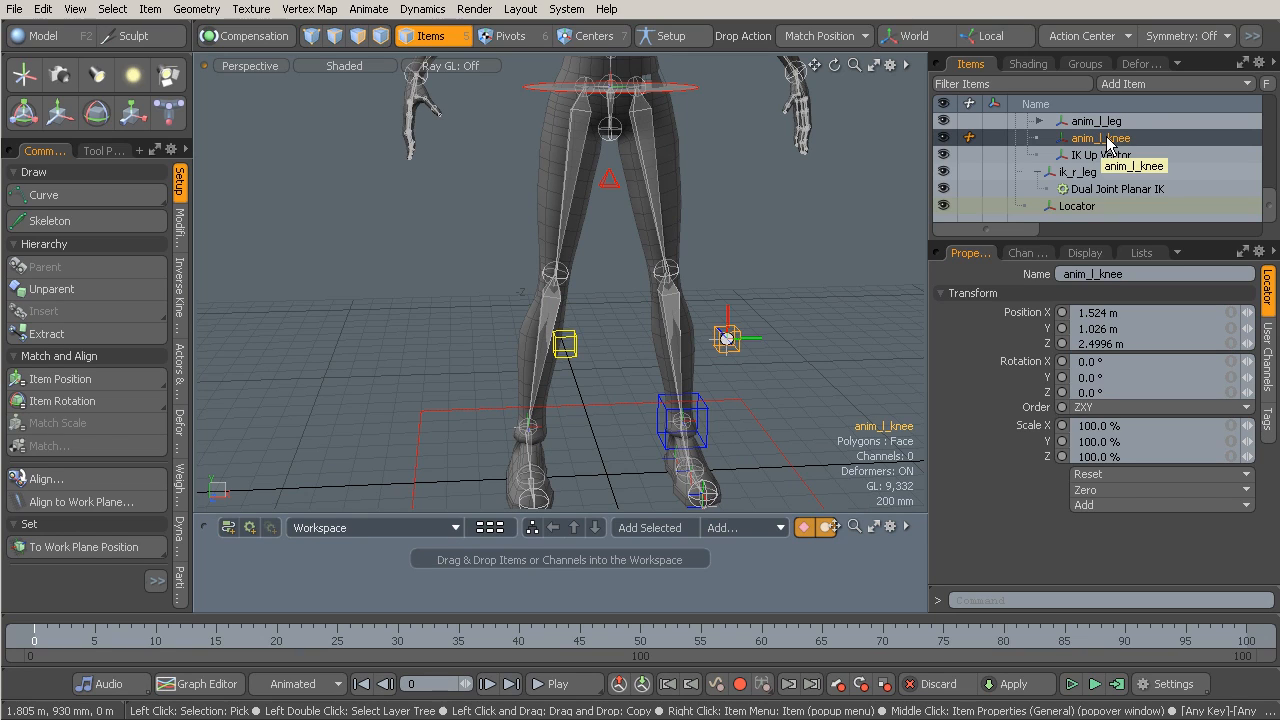
left_click(1113, 497)
left_click(1107, 531)
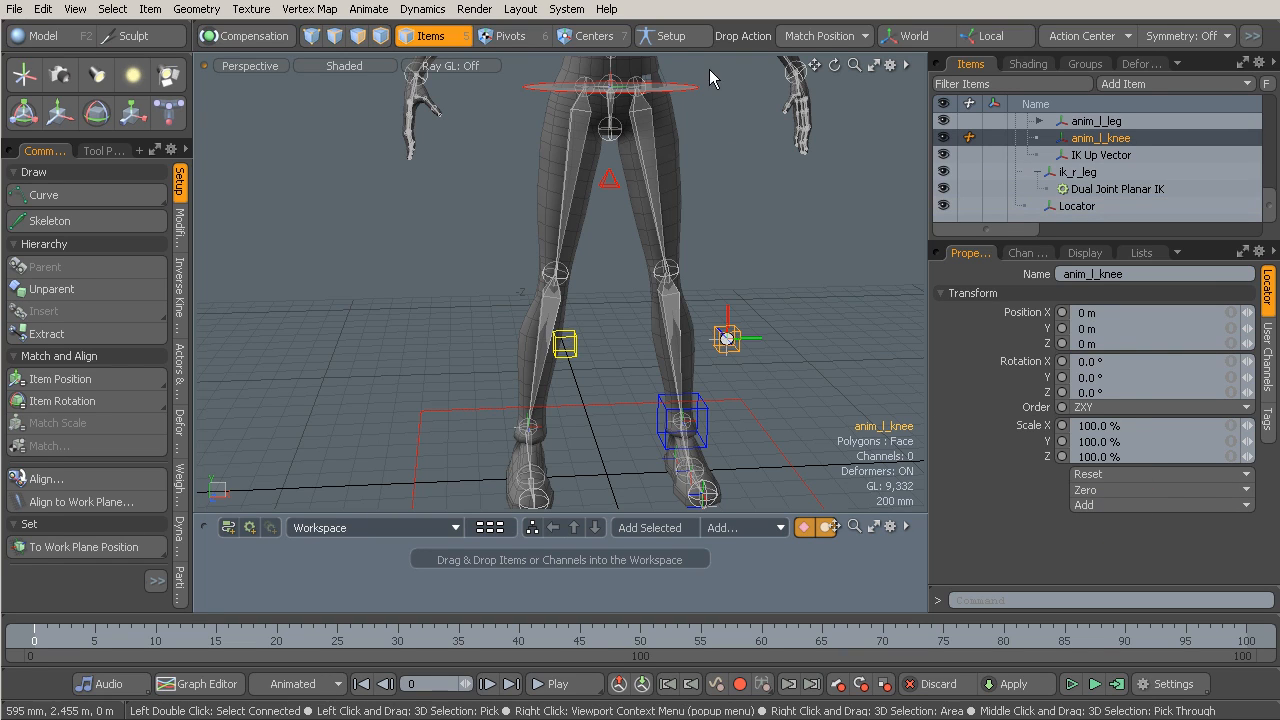
left_click(674, 37)
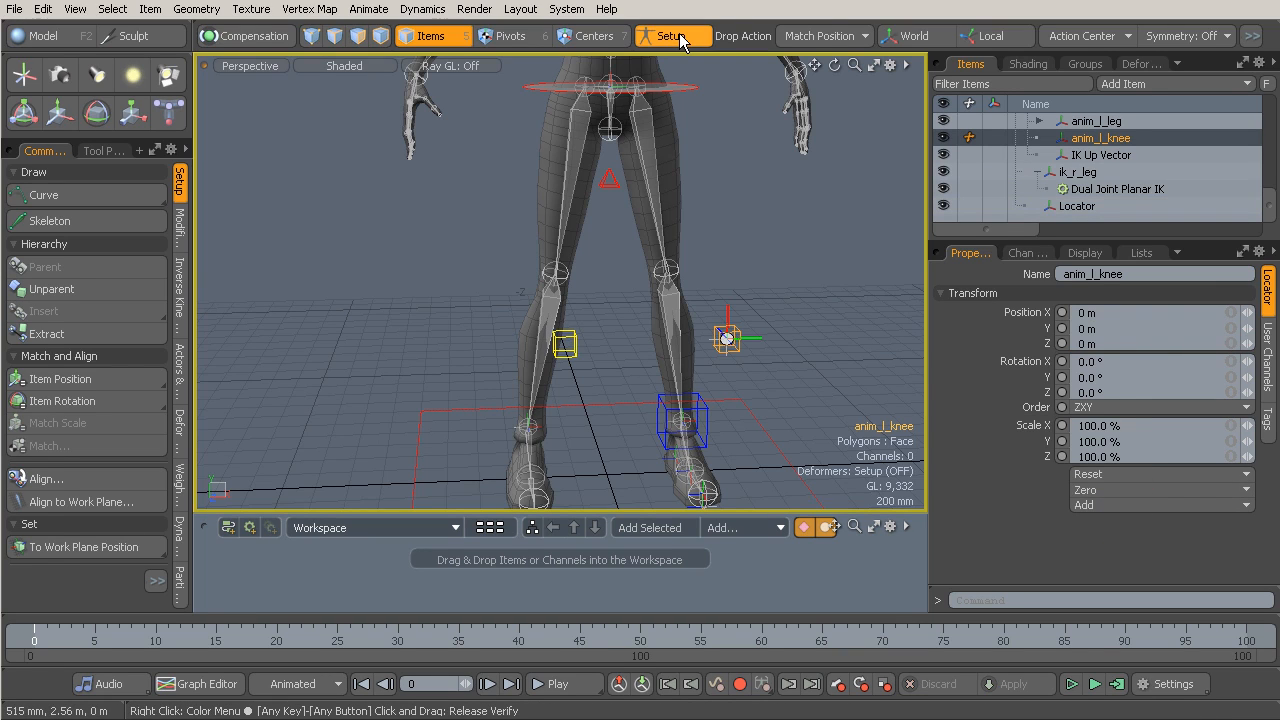
left_click(677, 37)
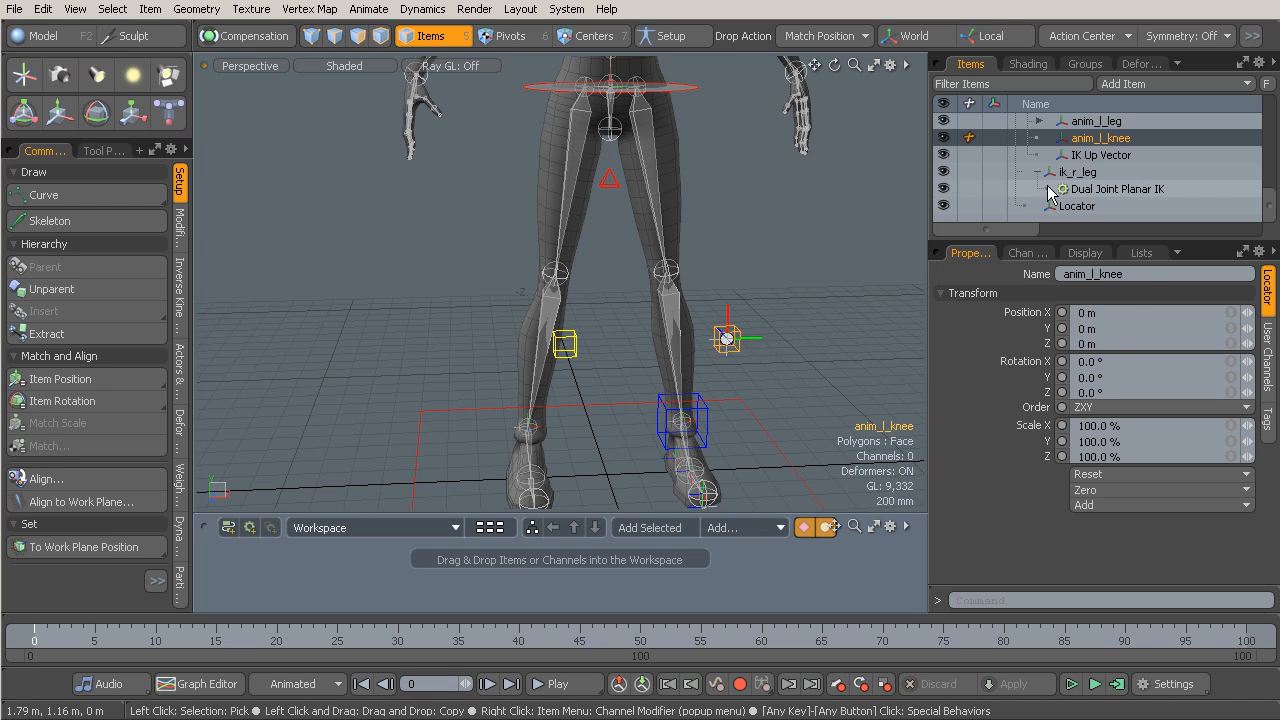
Delete the leftover mirrored Locator from the scene
left_click(1077, 206)
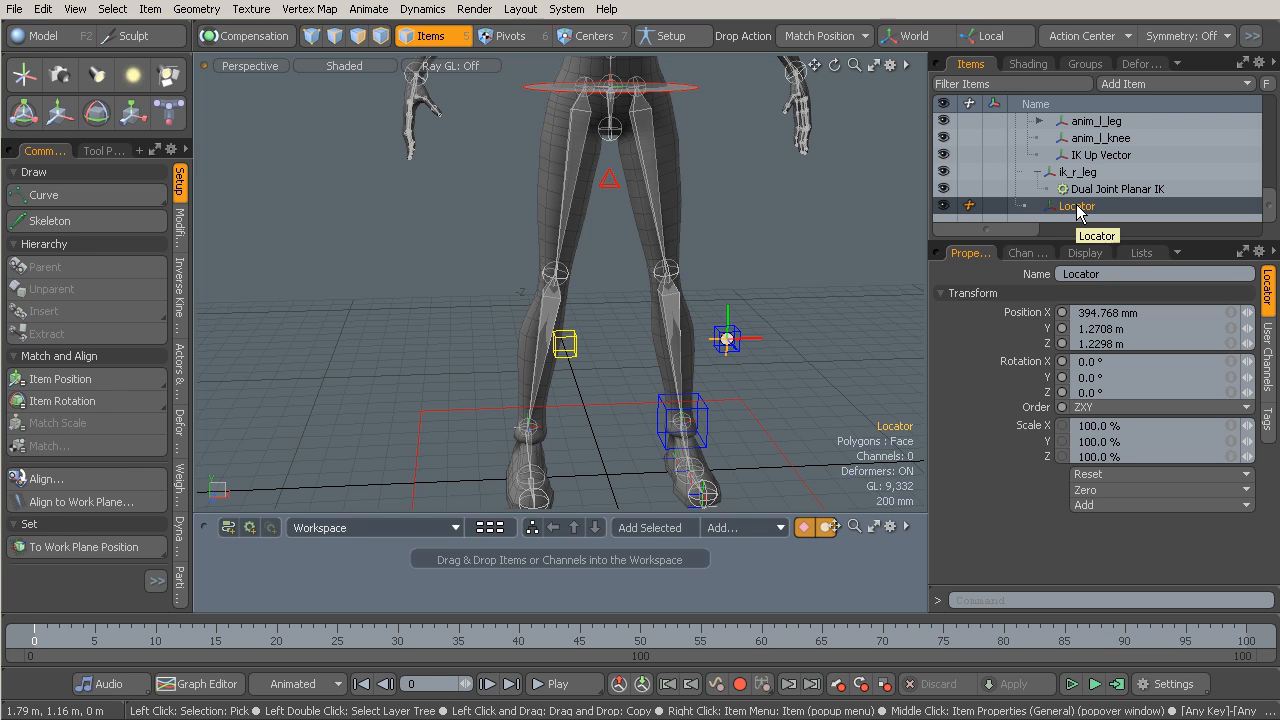
key("Delete")
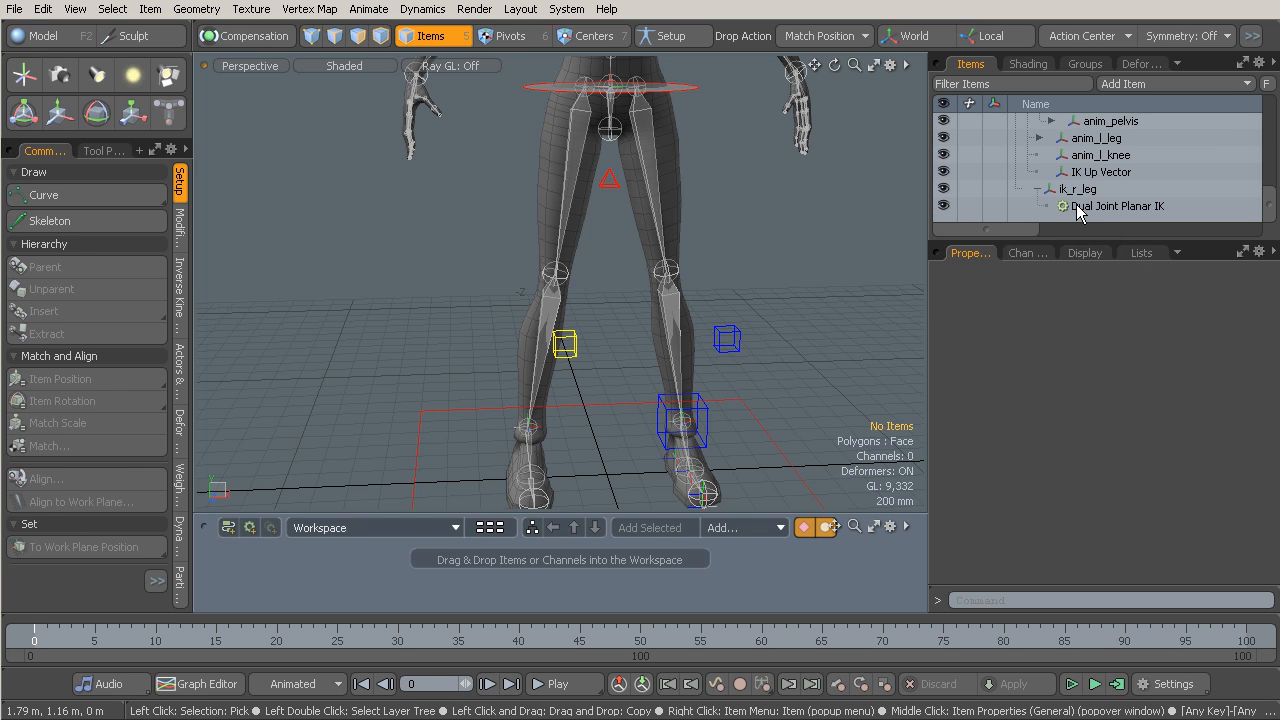
Test-move anim_l_knee and the yellow IK Up Vector control sideways, undoing each move
left_click(727, 339)
key("w")
left_click_drag(788, 308, 723, 300)
key("ctrl+z")
left_click_drag(559, 343, 498, 347, "alt")
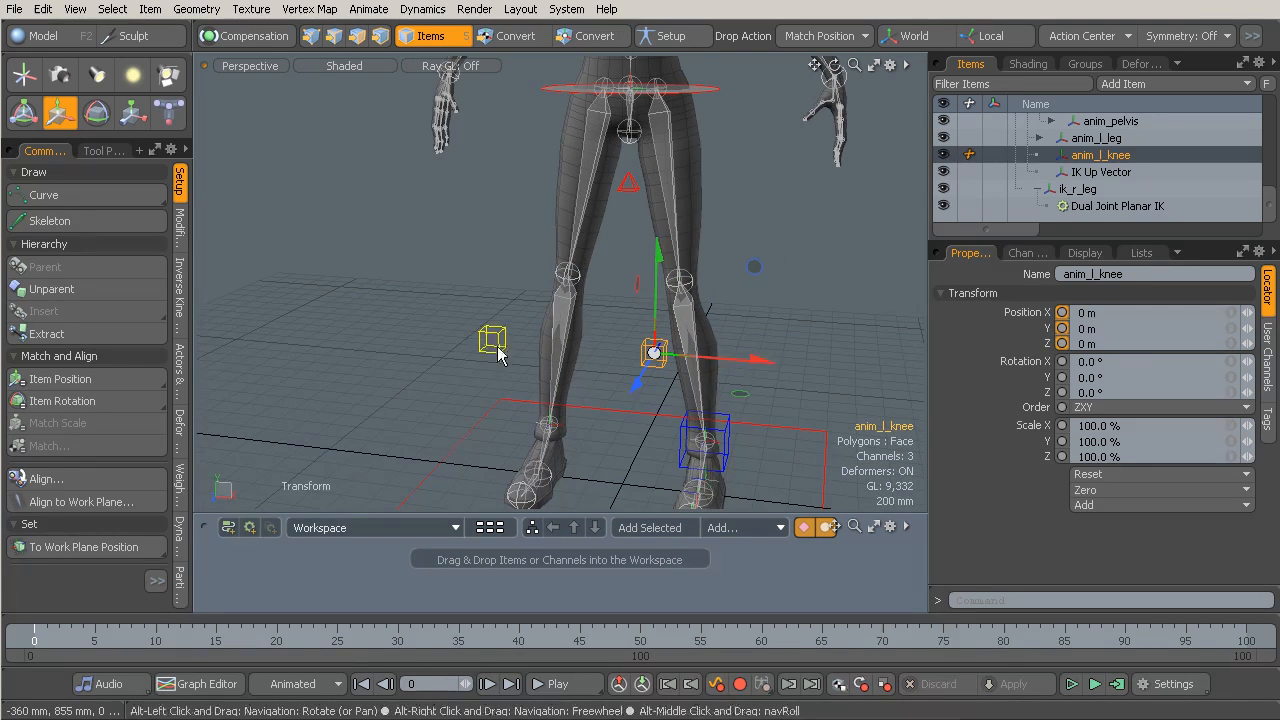
left_click(498, 347)
left_click_drag(520, 291, 464, 288)
key("ctrl+z")
Test-move the anim_COG control to check how the legs follow, and undo the move
left_click_drag(581, 276, 697, 112, "alt")
left_click(696, 109)
left_click_drag(729, 183, 714, 205, "alt")
left_click_drag(580, 133, 742, 162)
key("ctrl+z")
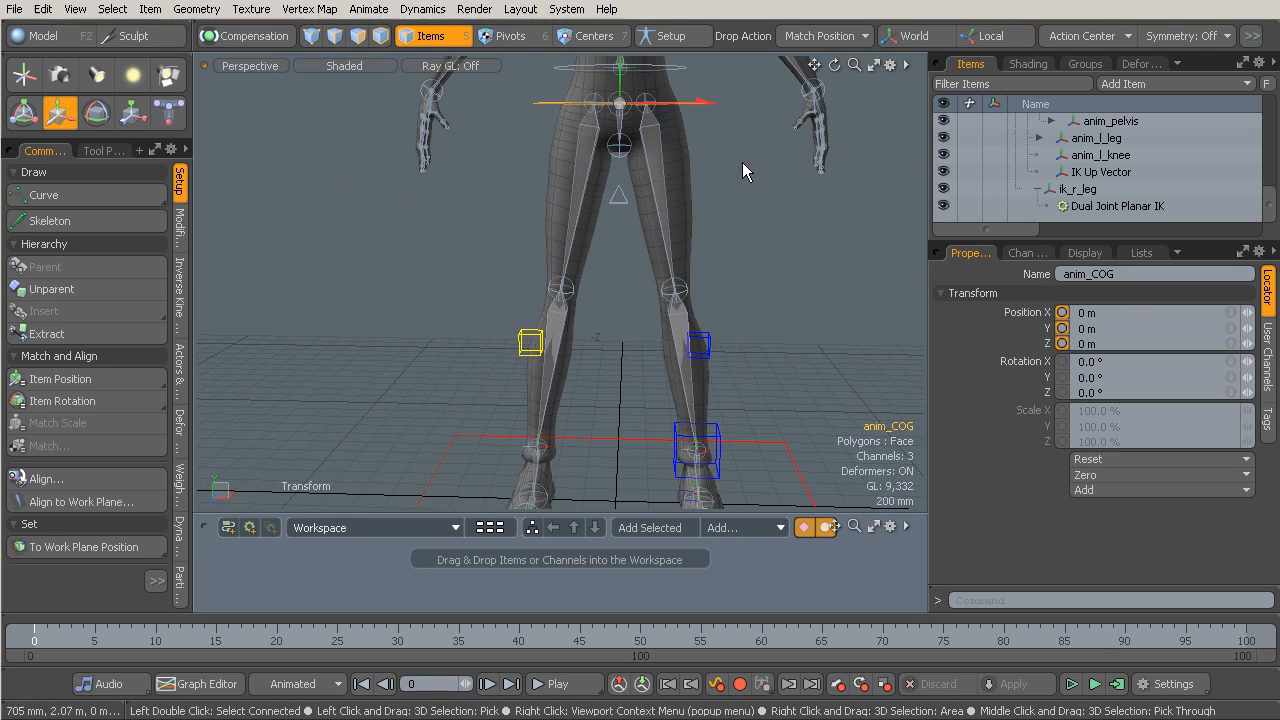
Rename the yellow IK Up Vector control as anim_r_knee
left_click_drag(644, 292, 438, 340, "alt")
left_click(410, 334)
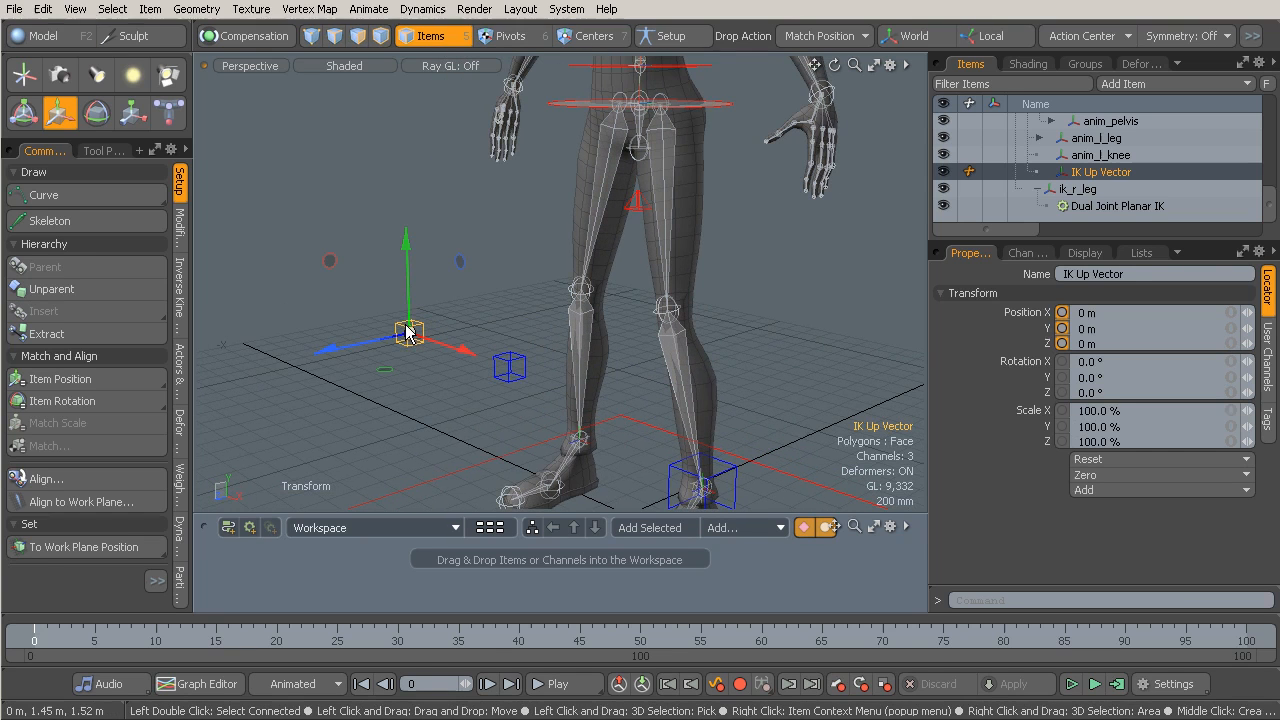
left_click_drag(410, 334, 579, 298, "alt")
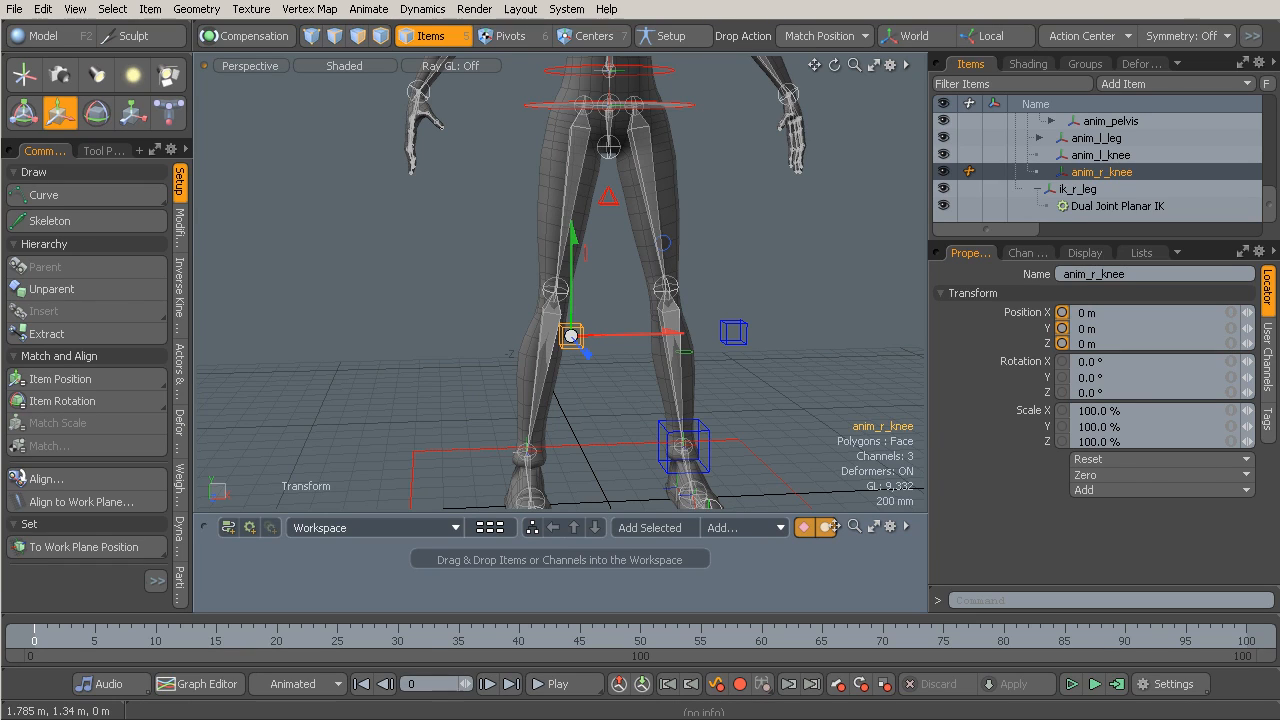
Rename the Dual Joint Planar IK item under ik_r_leg as Dual Joint Planar IK_r_leg
left_click(1111, 206)
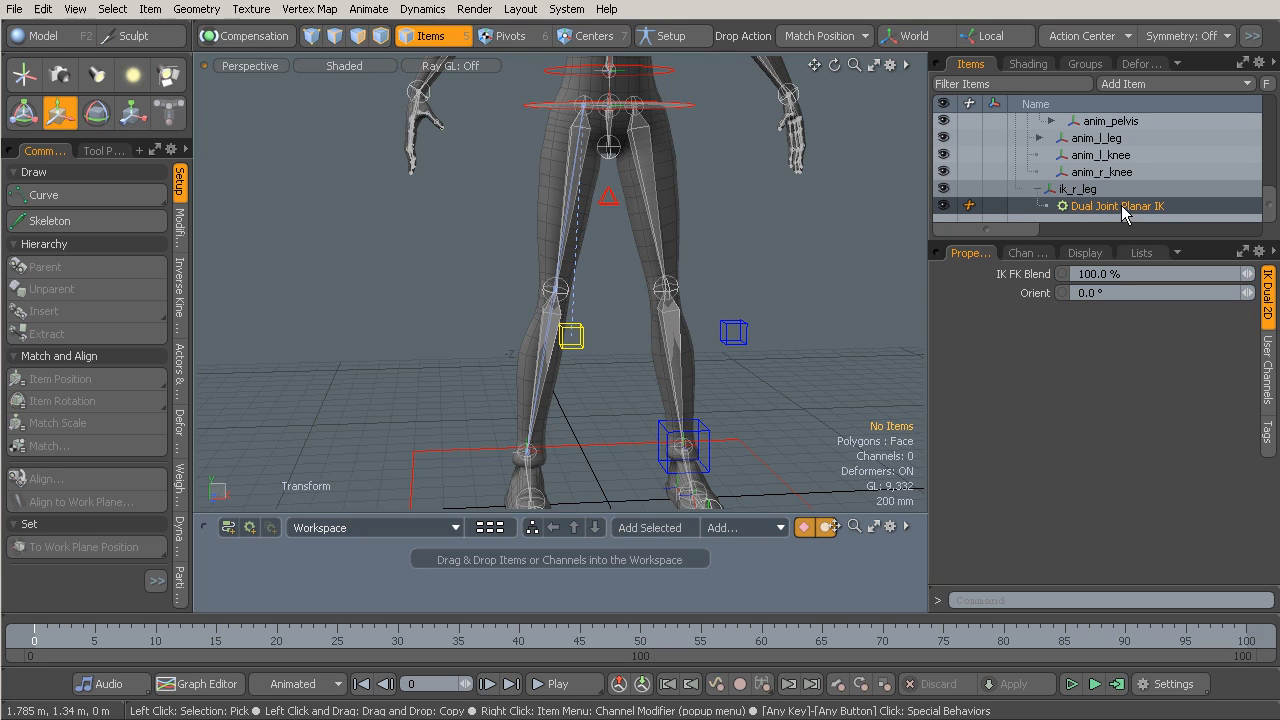
double_click(1122, 207)
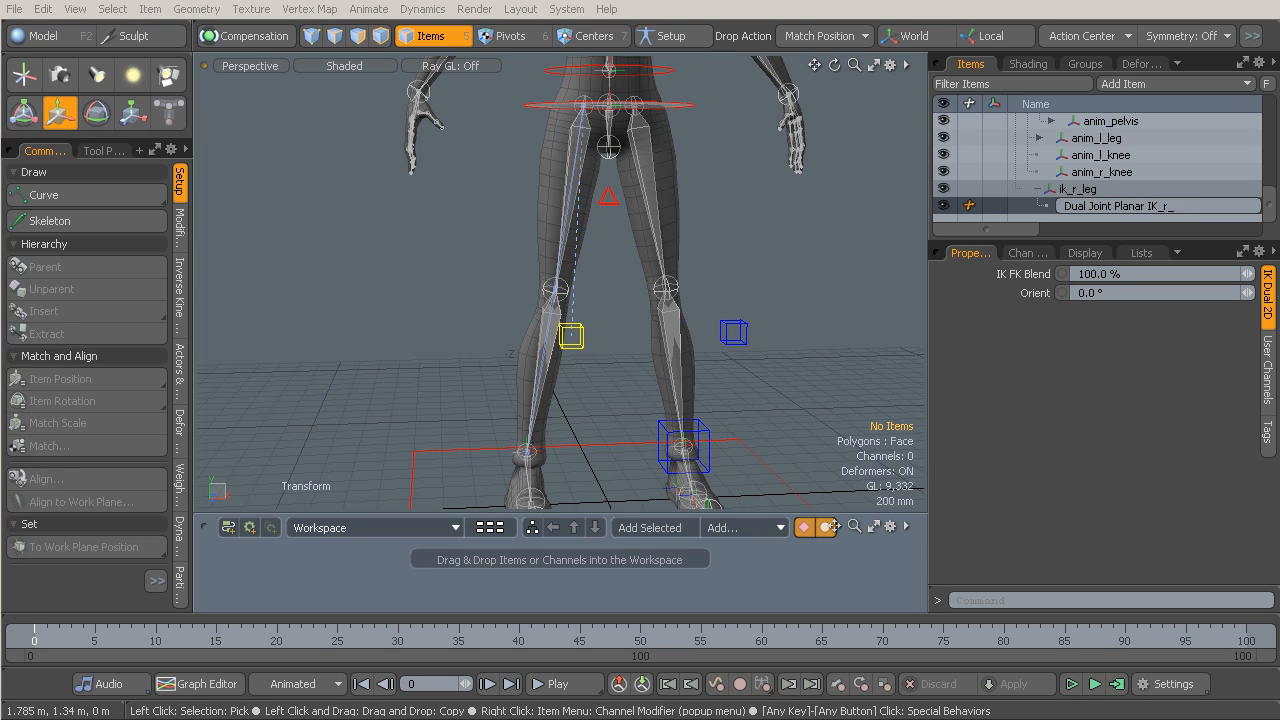
key("Return")
Locate ik_l_leg in the item hierarchy and rename its Dual Joint Planar IK item as Dual Joint Planar IK_l_leg
left_click_drag(763, 340, 703, 331, "alt")
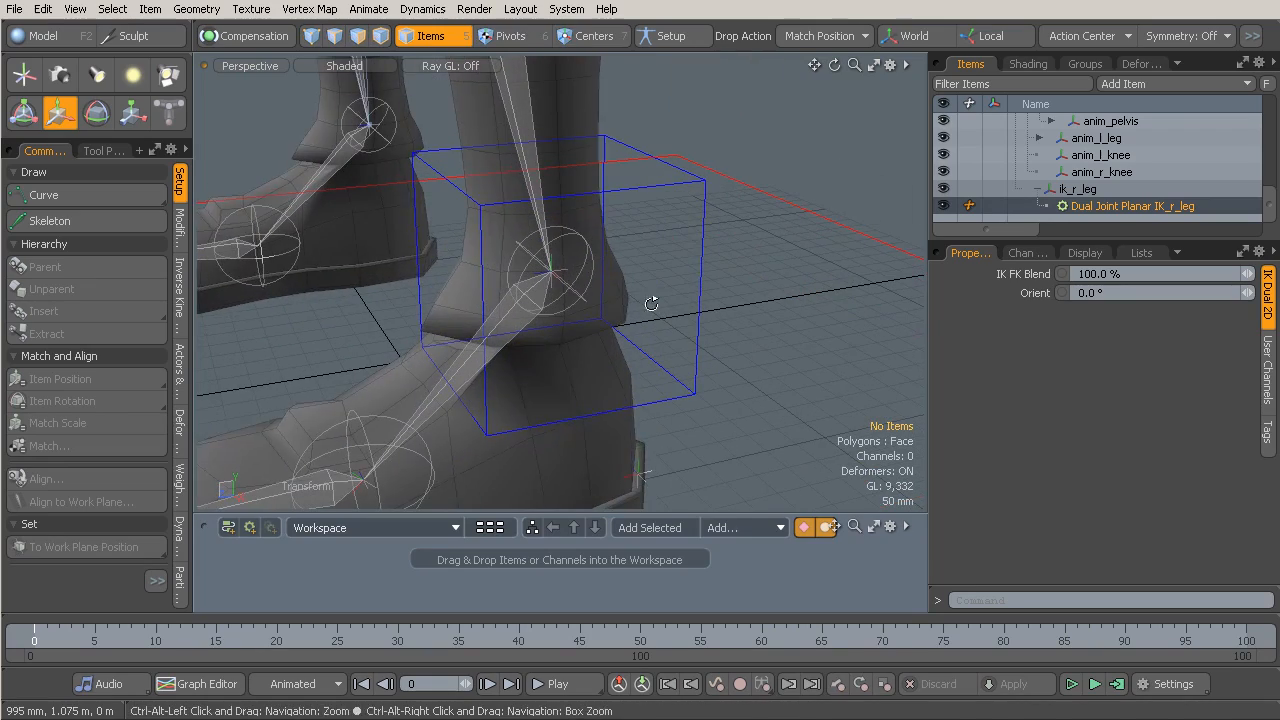
left_click(564, 277)
left_click_drag(564, 277, 640, 250, "alt")
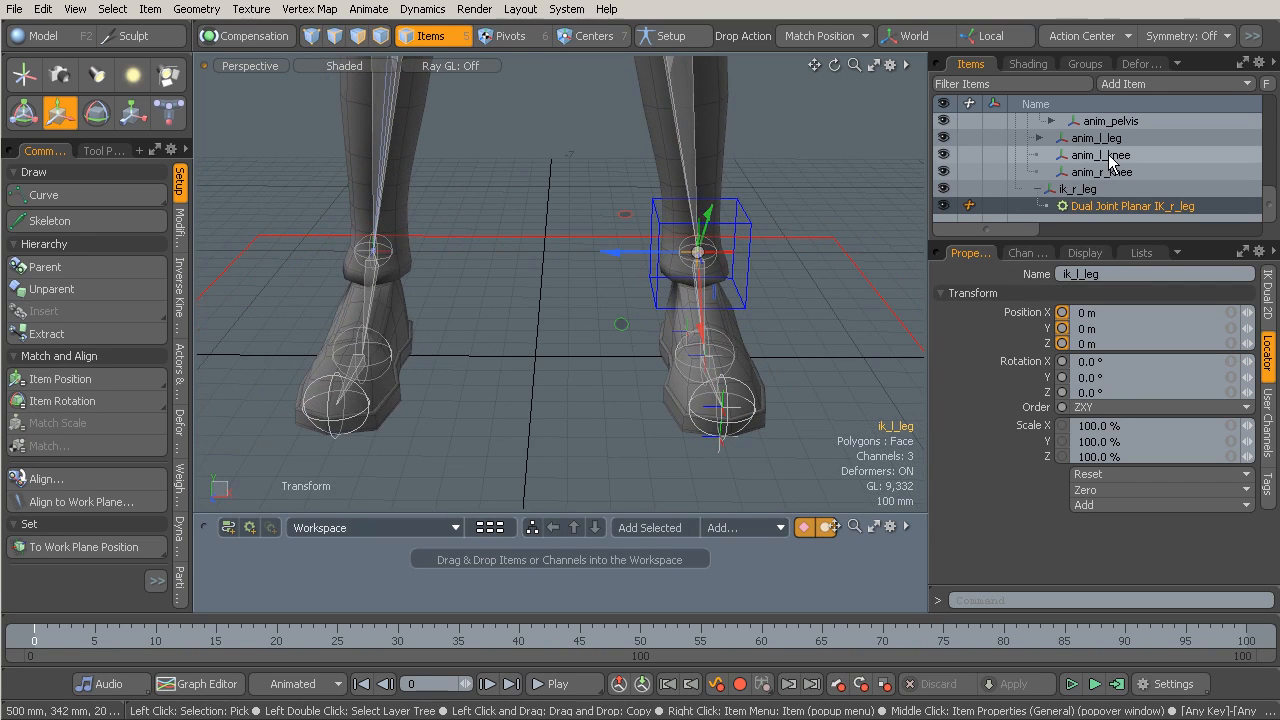
key("f")
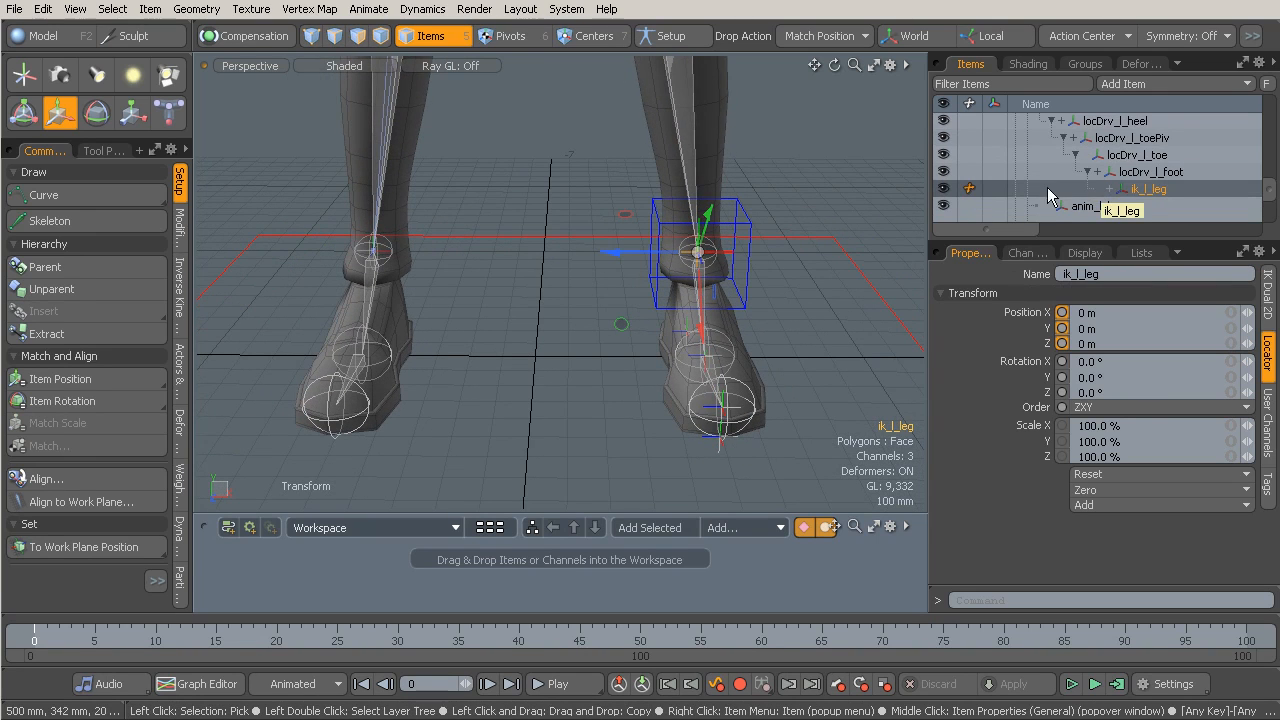
left_click(1108, 192)
left_click(1150, 206)
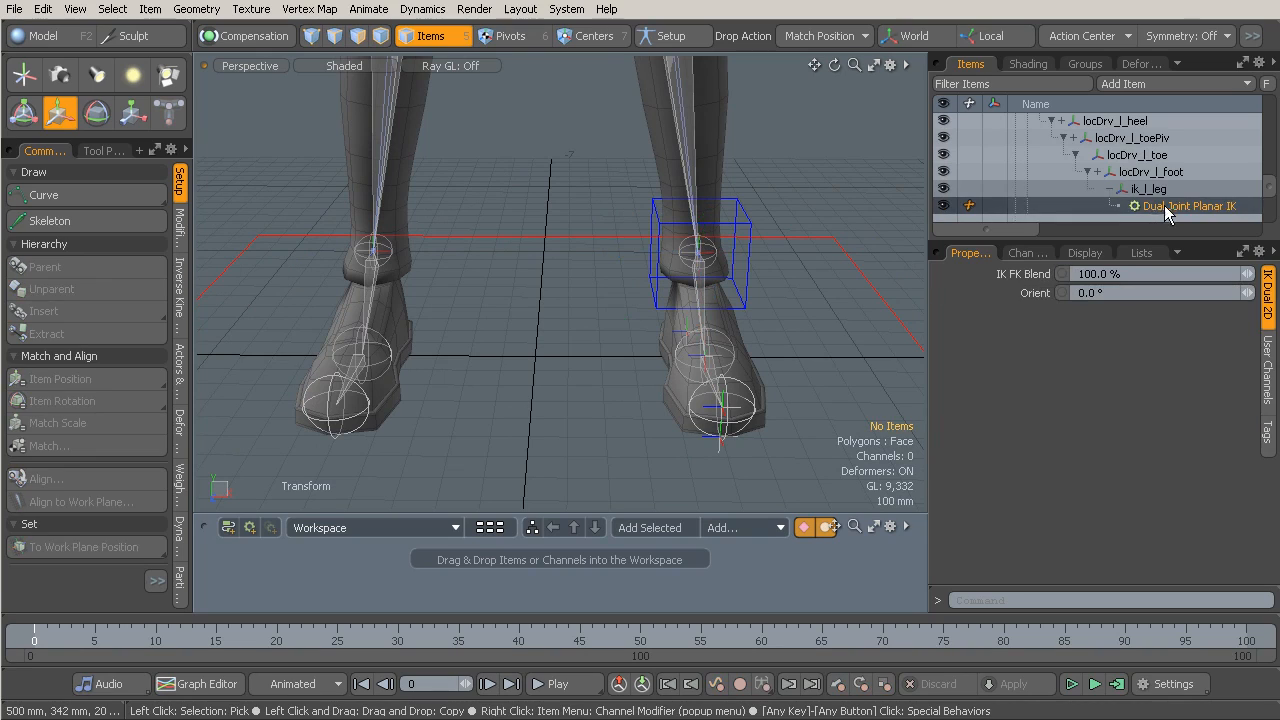
double_click(1216, 207)
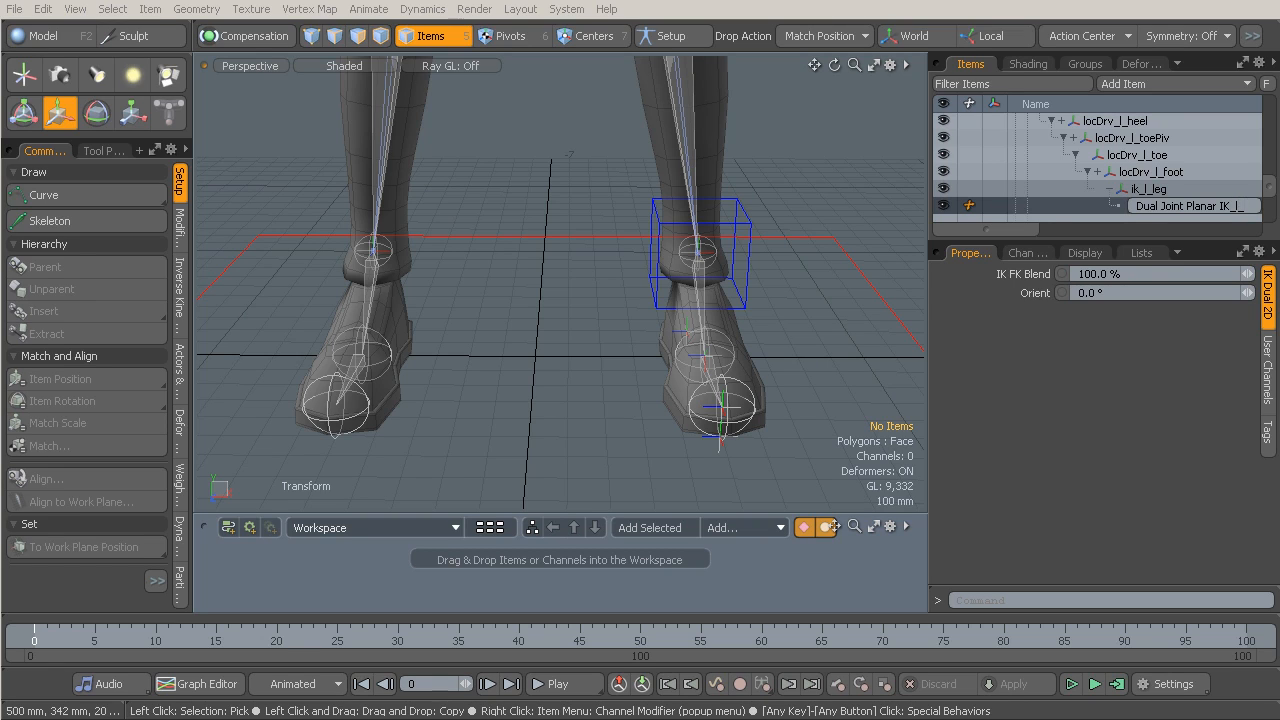
key("Return")
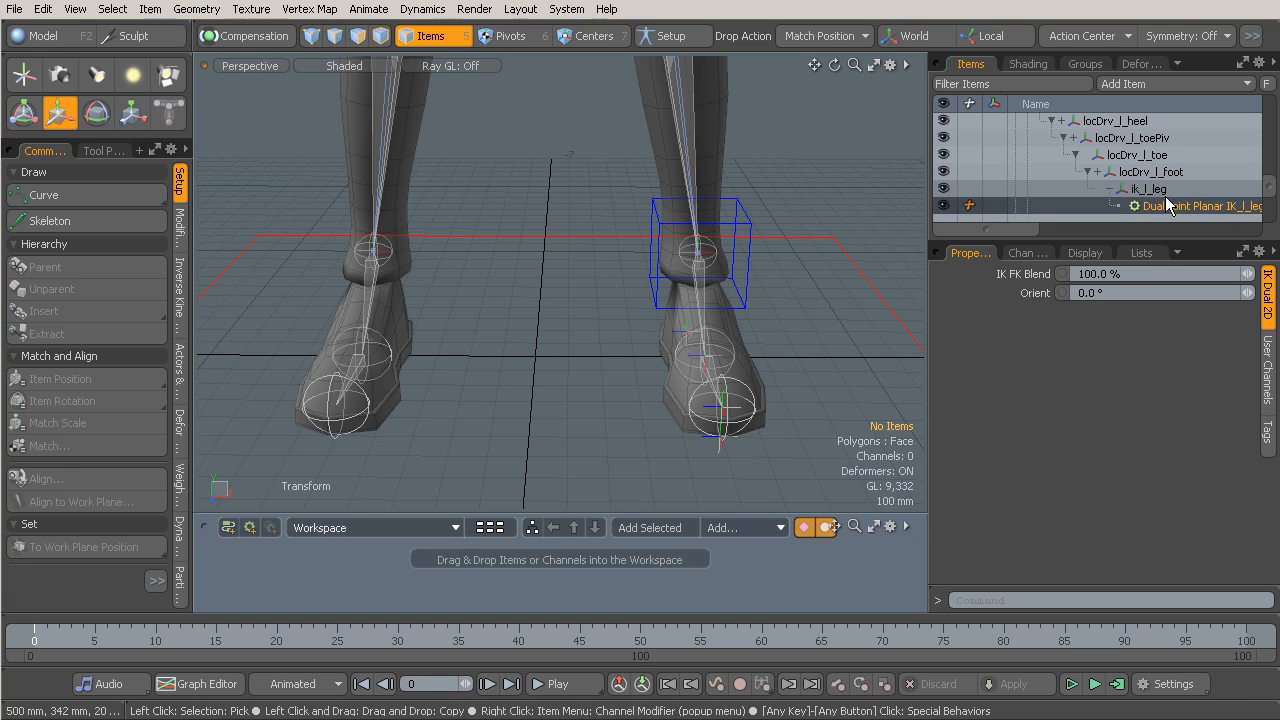
Inspect the knee and foot controls of both legs from the front and the sides
left_click_drag(700, 242, 645, 266, "alt")
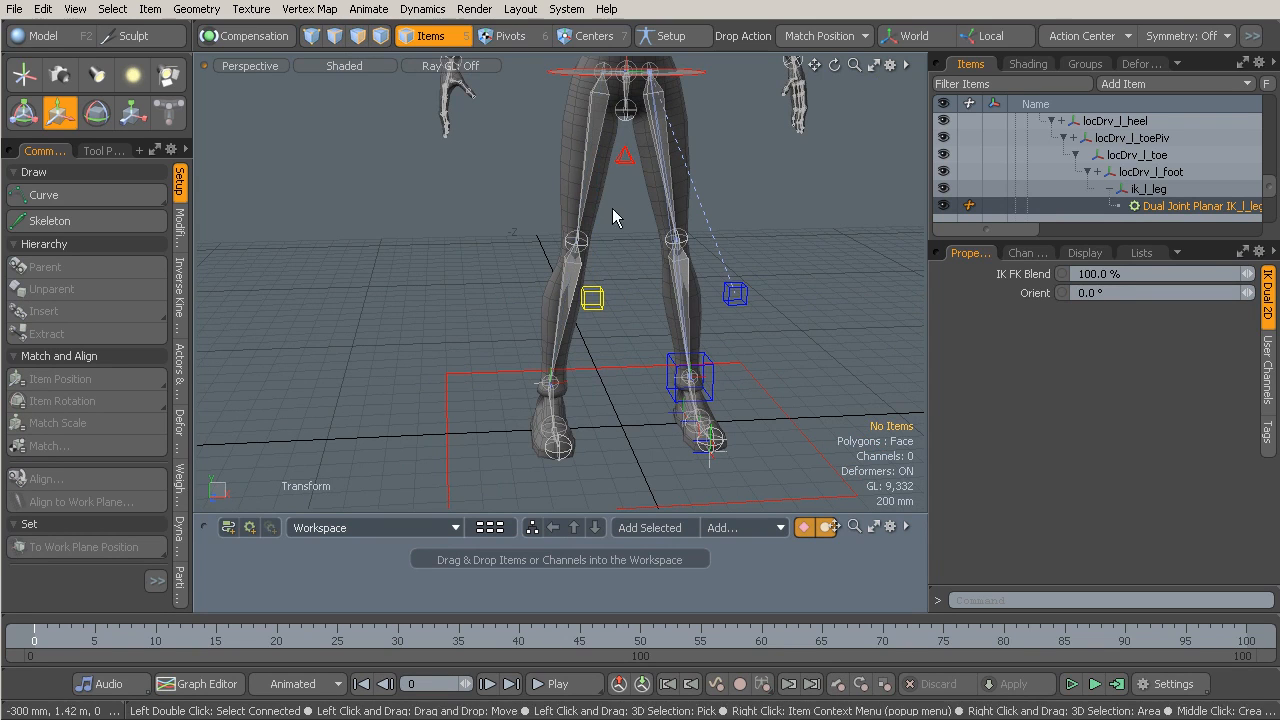
left_click_drag(565, 285, 481, 255, "alt")
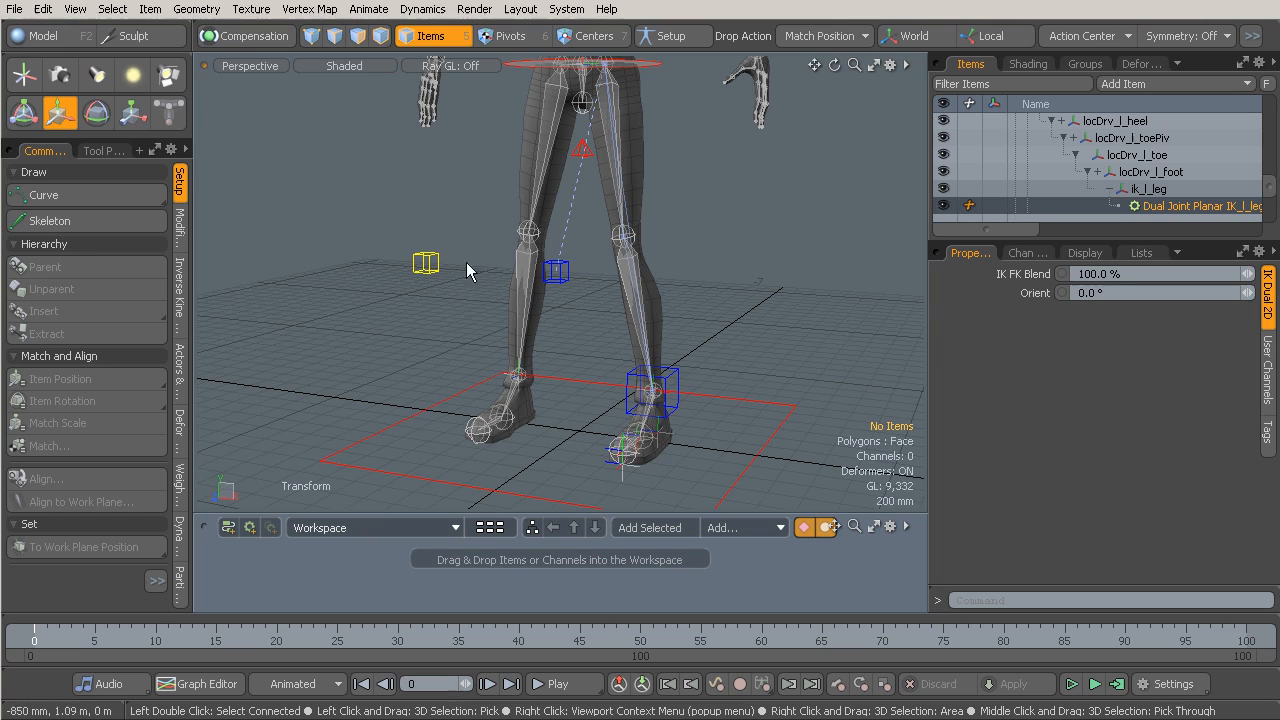
left_click_drag(462, 283, 549, 411, "alt")
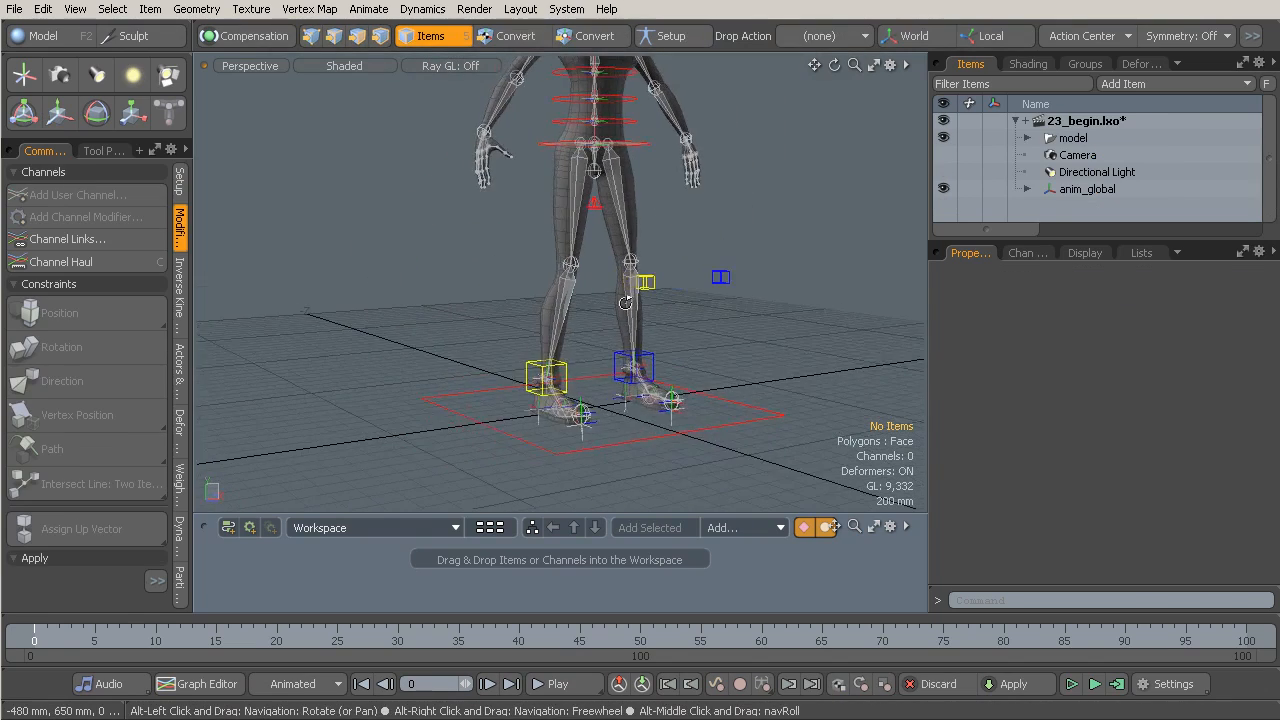
left_click_drag(620, 150, 593, 146, "alt")
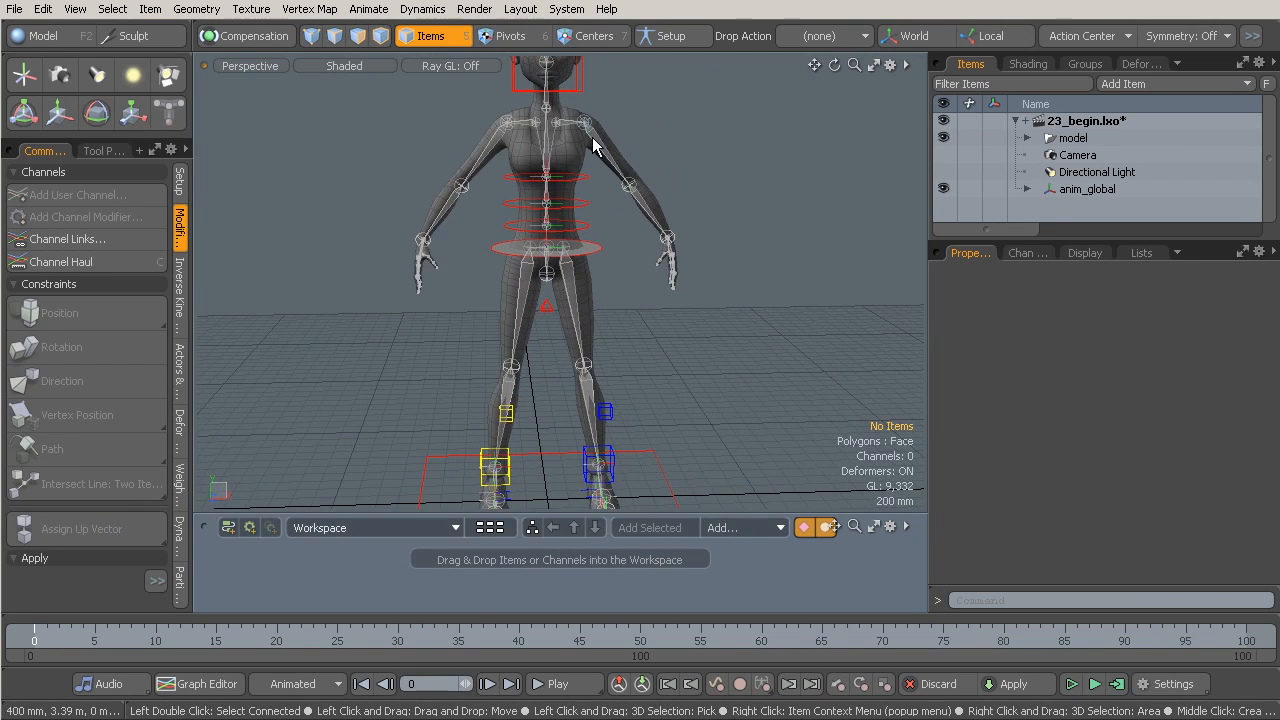
left_click_drag(548, 306, 555, 415, "alt")
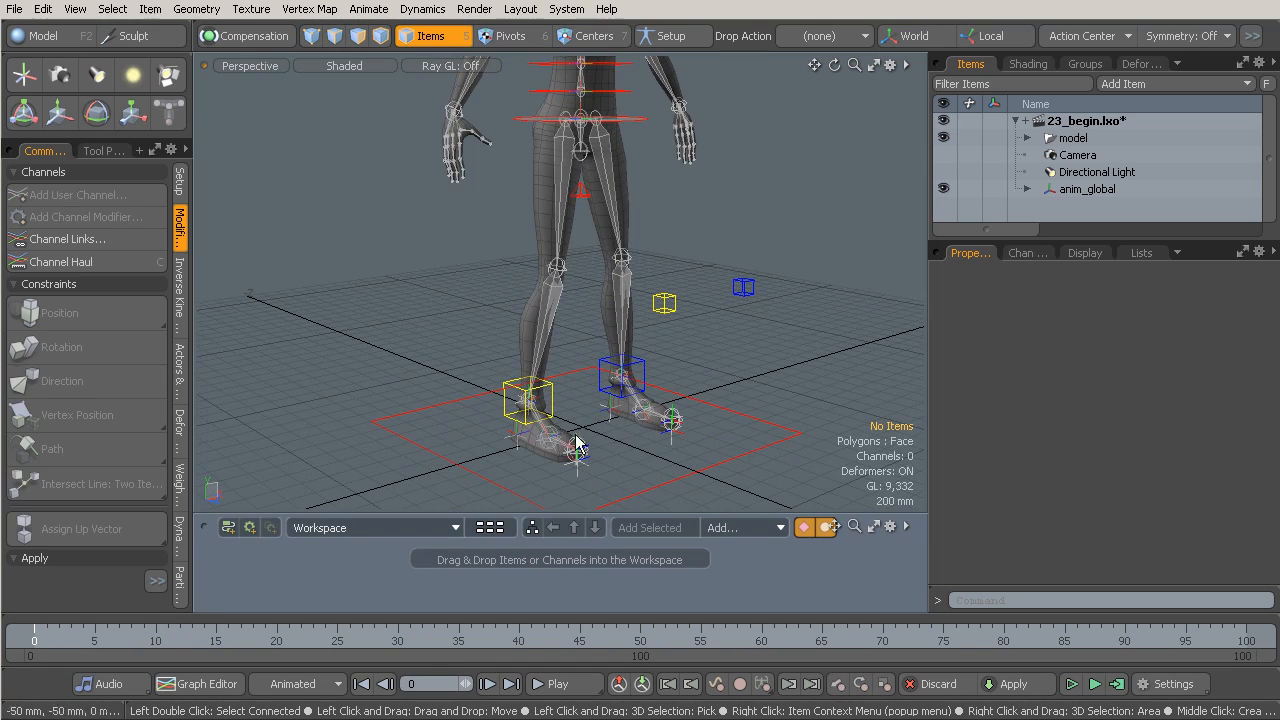
left_click(638, 403)
left_click_drag(640, 396, 600, 356, "alt")
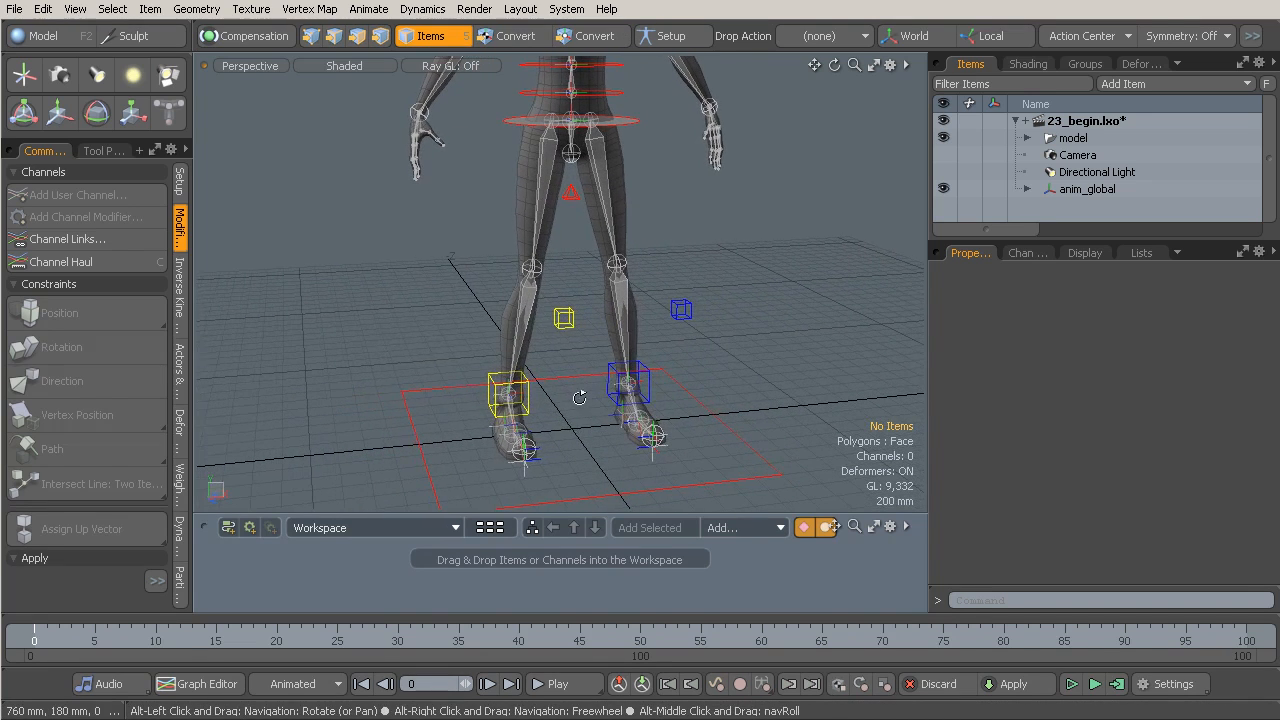
Show the scene's groups and select anim_l_knee and anim_r_knee together
left_click(572, 327)
left_click(682, 310)
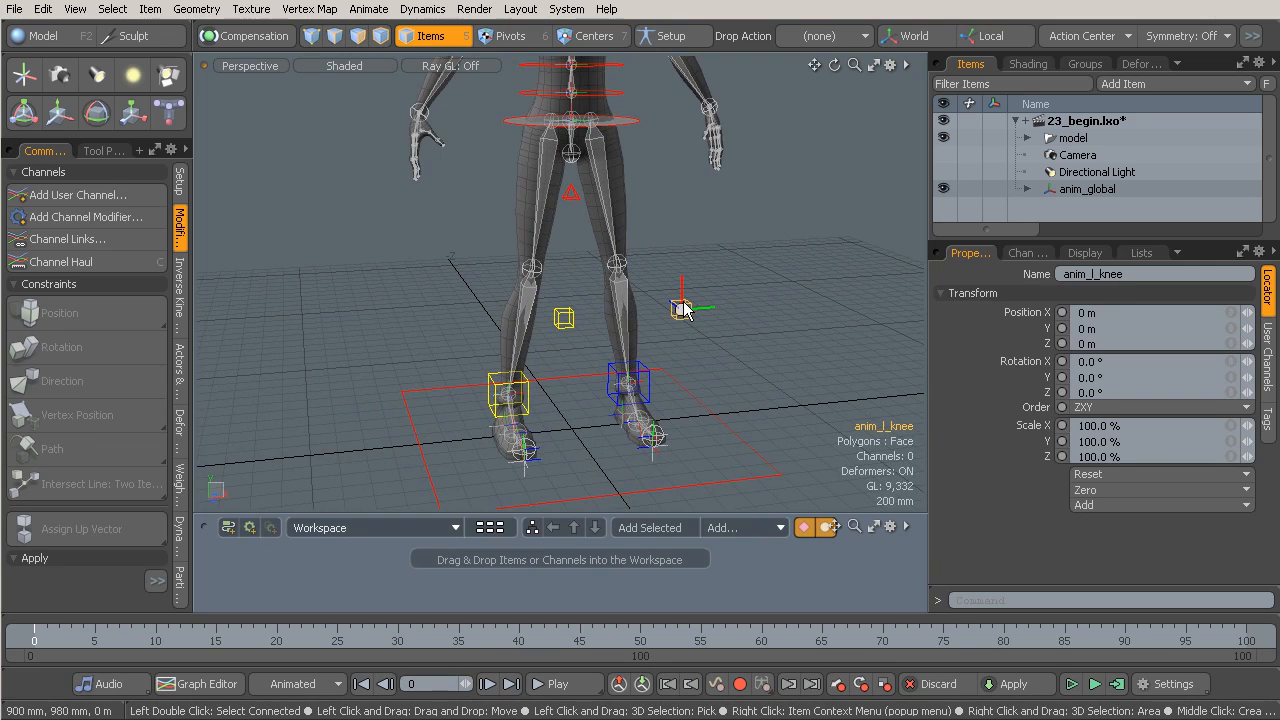
left_click(1086, 65)
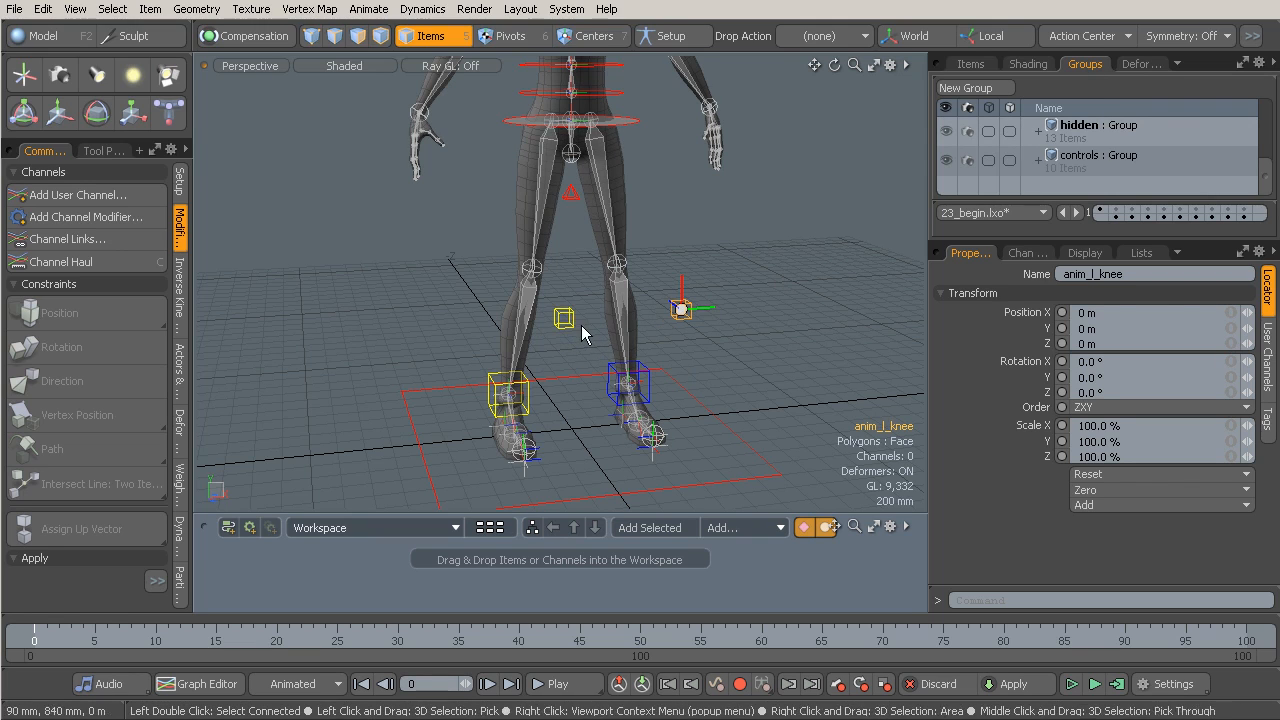
scroll(1270, 176, "up", 1)
scroll(1265, 178, "down", 1)
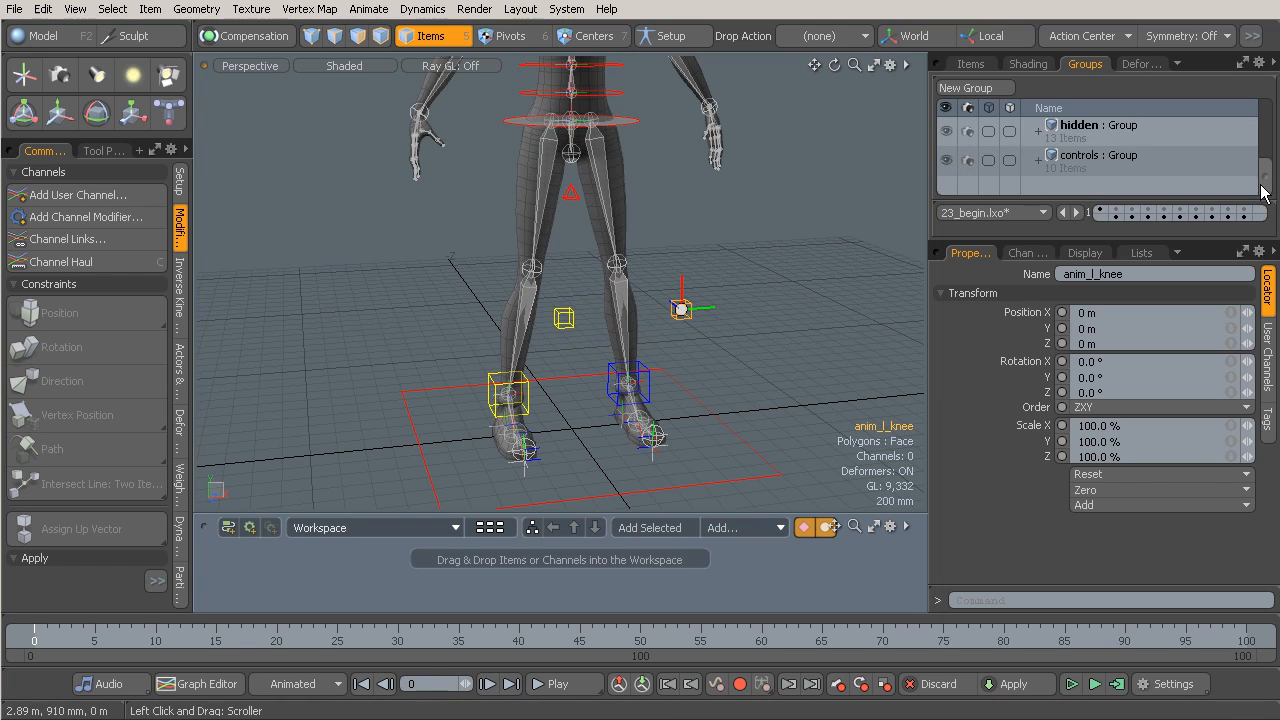
mouse_move(566, 316)
left_mouse_down("ctrl+alt")
mouse_move(574, 309)
mouse_move(584, 334)
left_mouse_up("ctrl+alt")
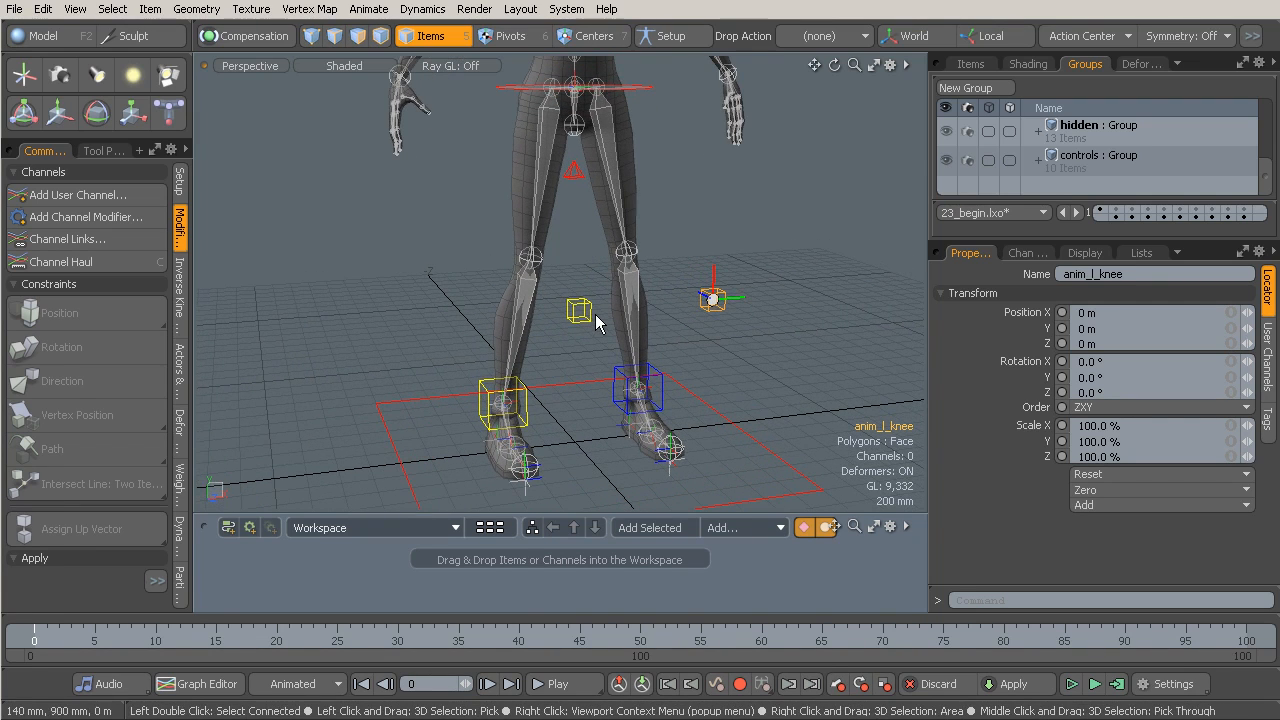
left_click(583, 310, "shift")
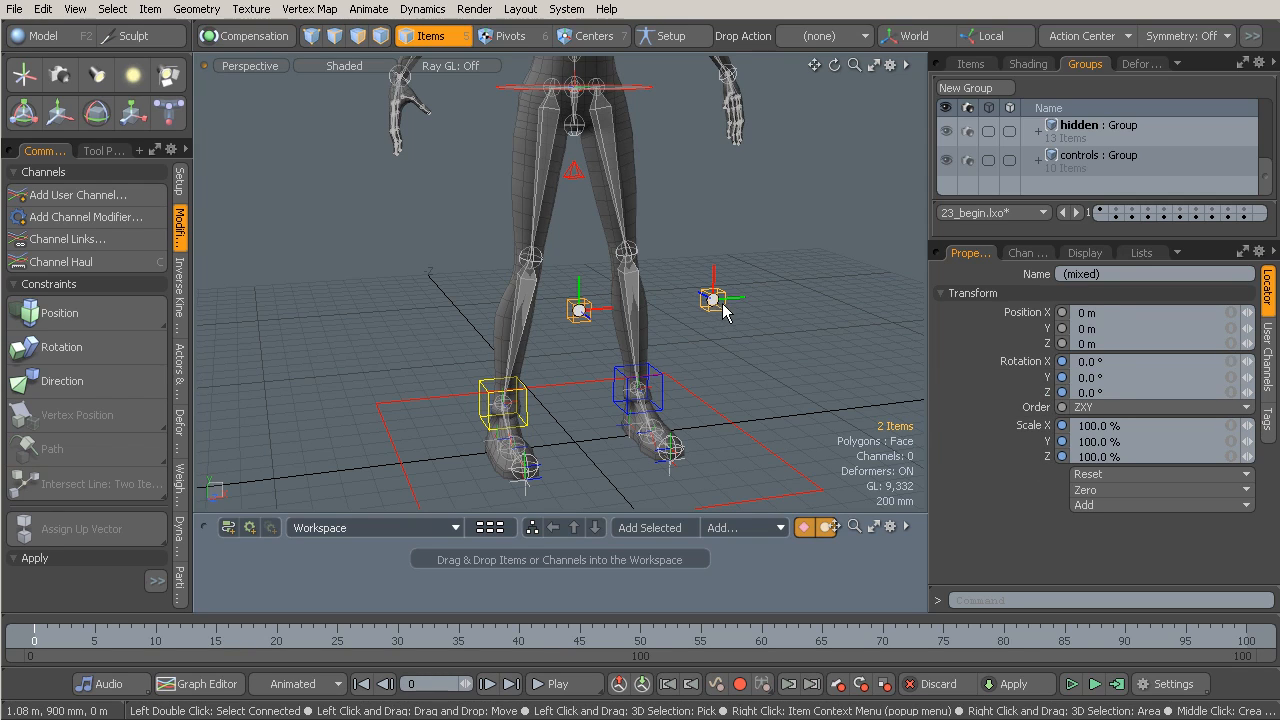
List the channels of both knee controls and select their Rotation X, Y and Z channels
left_click(1035, 256)
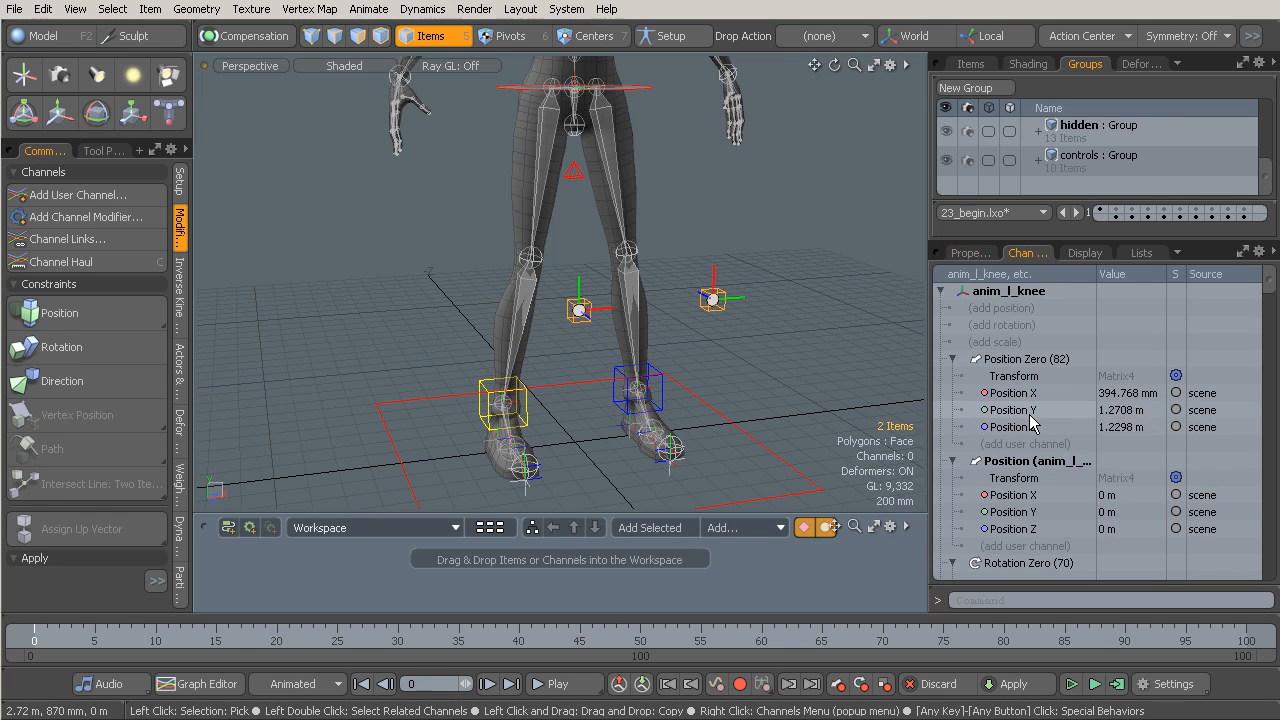
key("e")
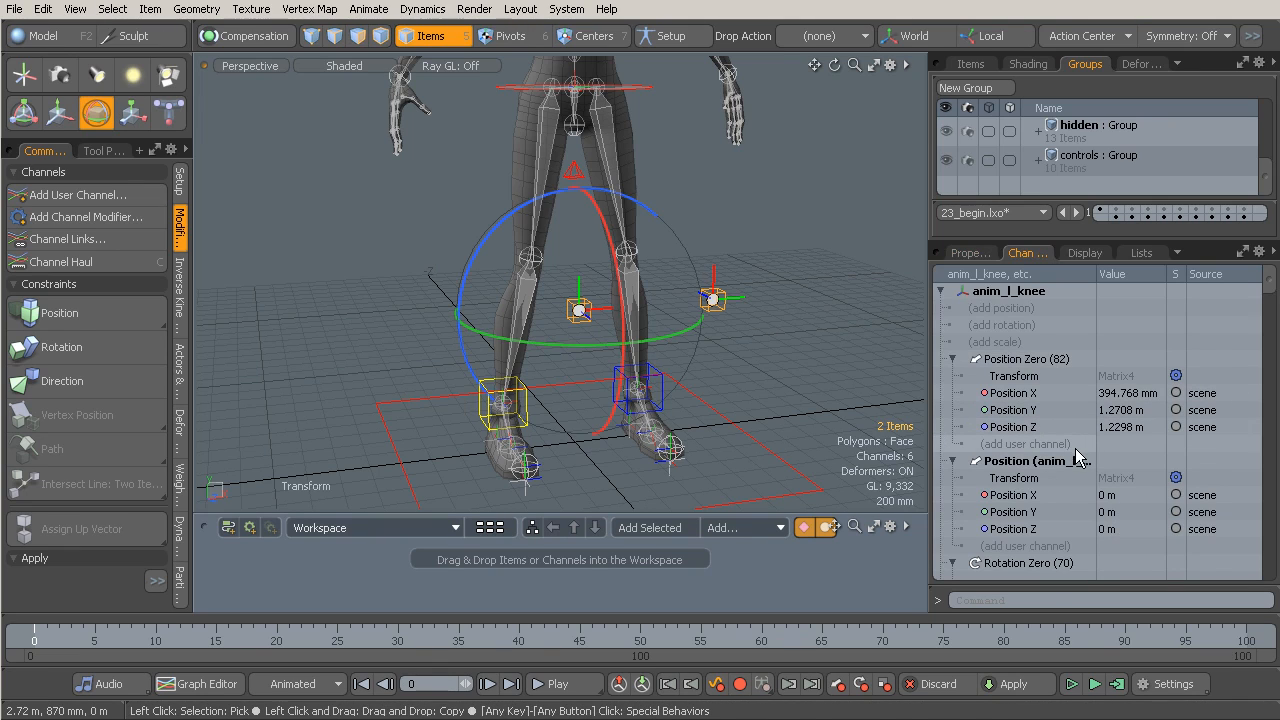
scroll(1072, 449, "down", 7)
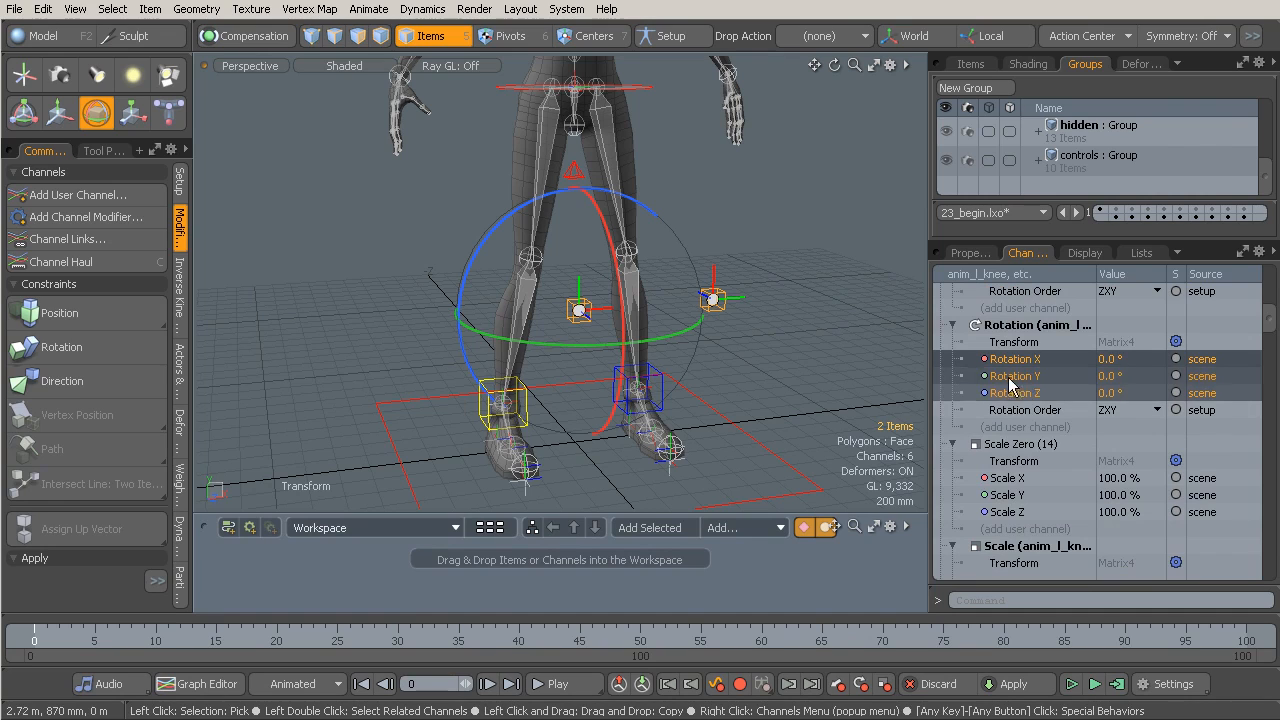
scroll(1041, 390, "down", 7)
scroll(1043, 392, "down", 10)
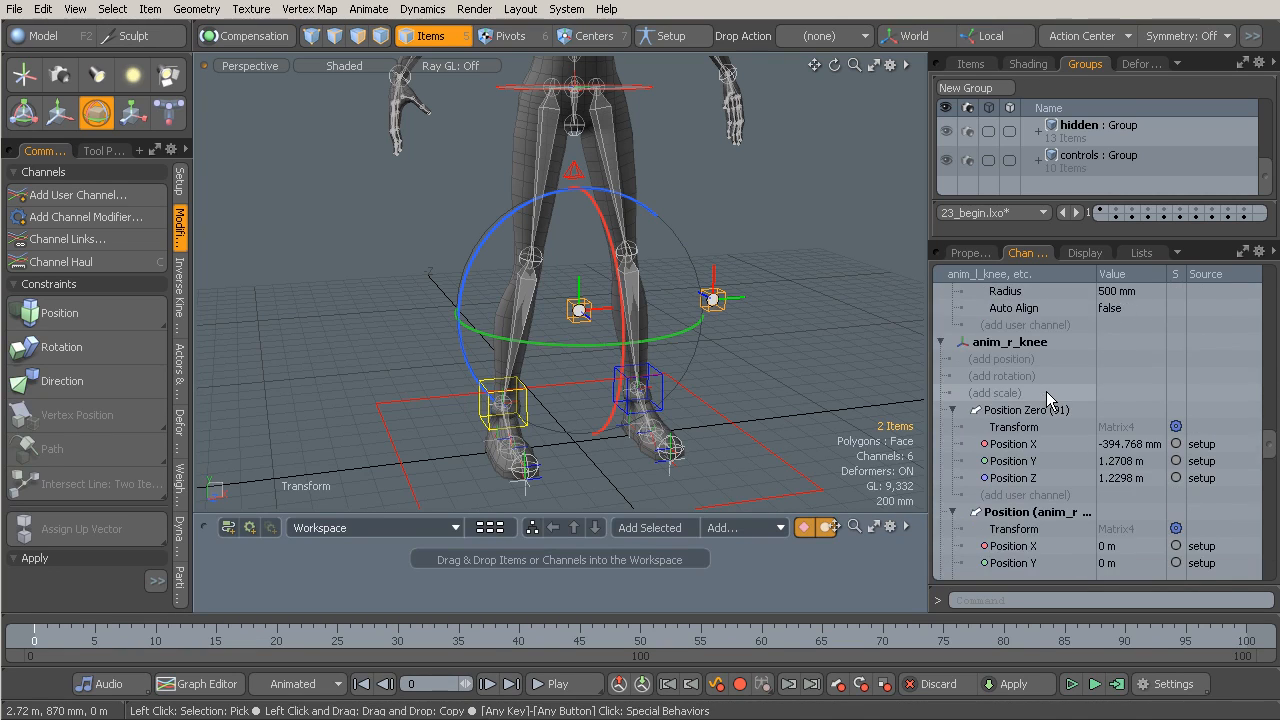
scroll(1046, 391, "down", 3)
scroll(1048, 400, "up", 8)
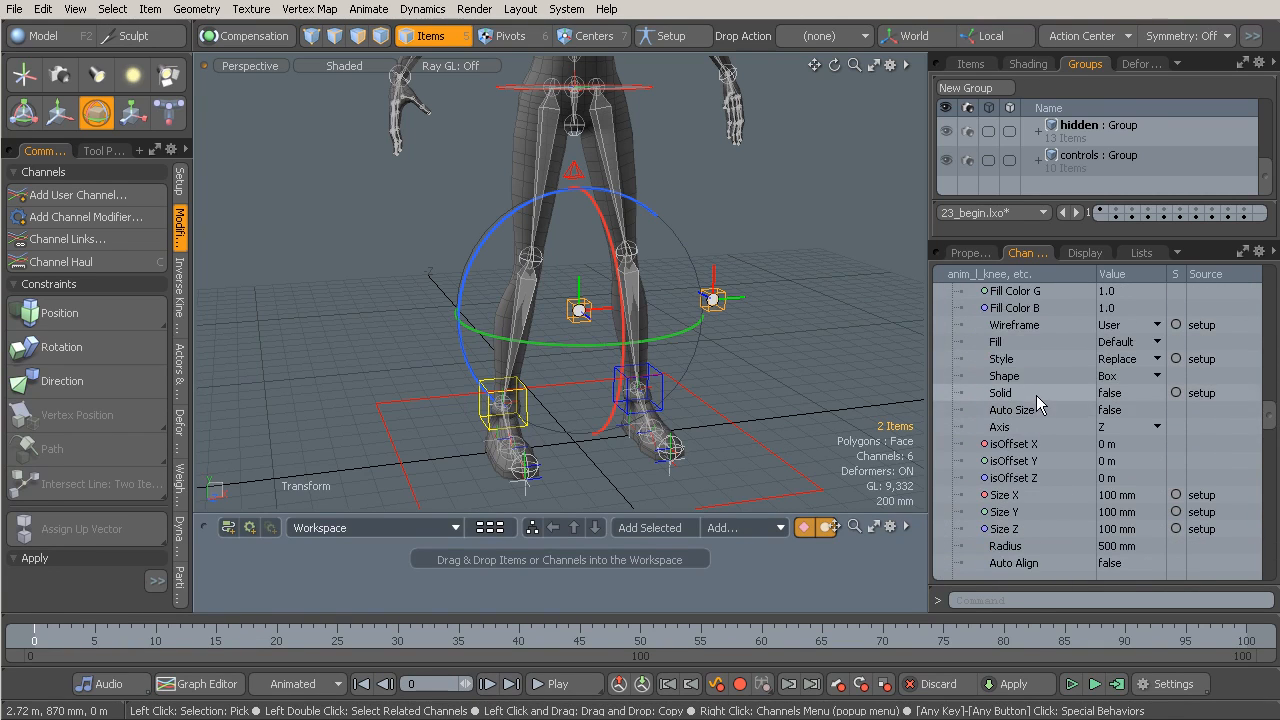
left_click_drag(1270, 418, 1268, 318)
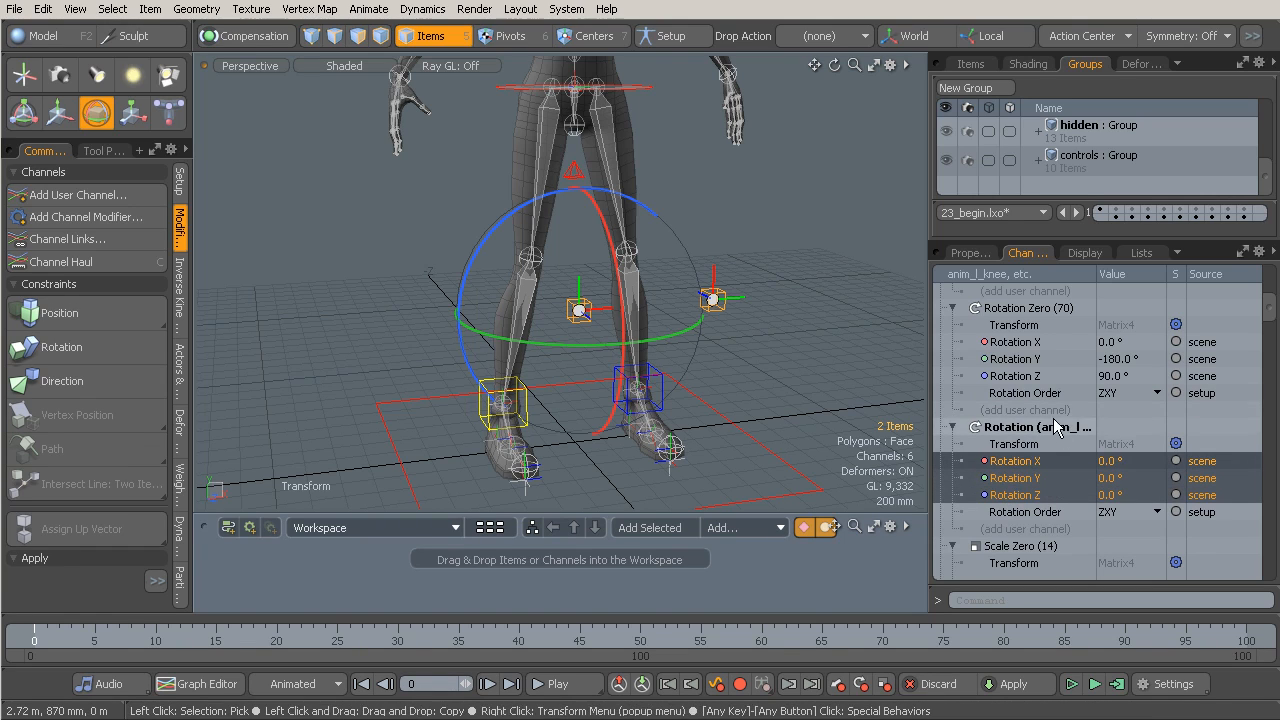
Show the selected items' channels merged and add both knee controls' selected Rotation X, Y and Z channels to the channel_lock group
left_click(1260, 254)
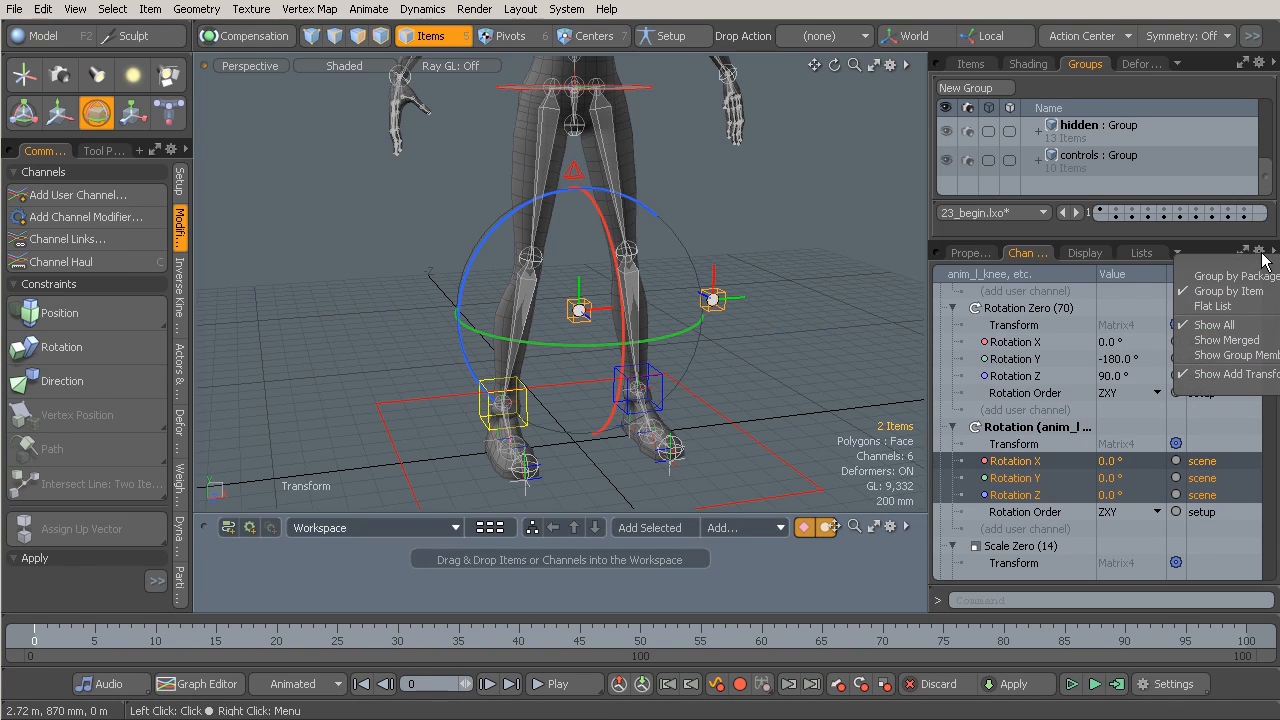
left_click(1250, 343)
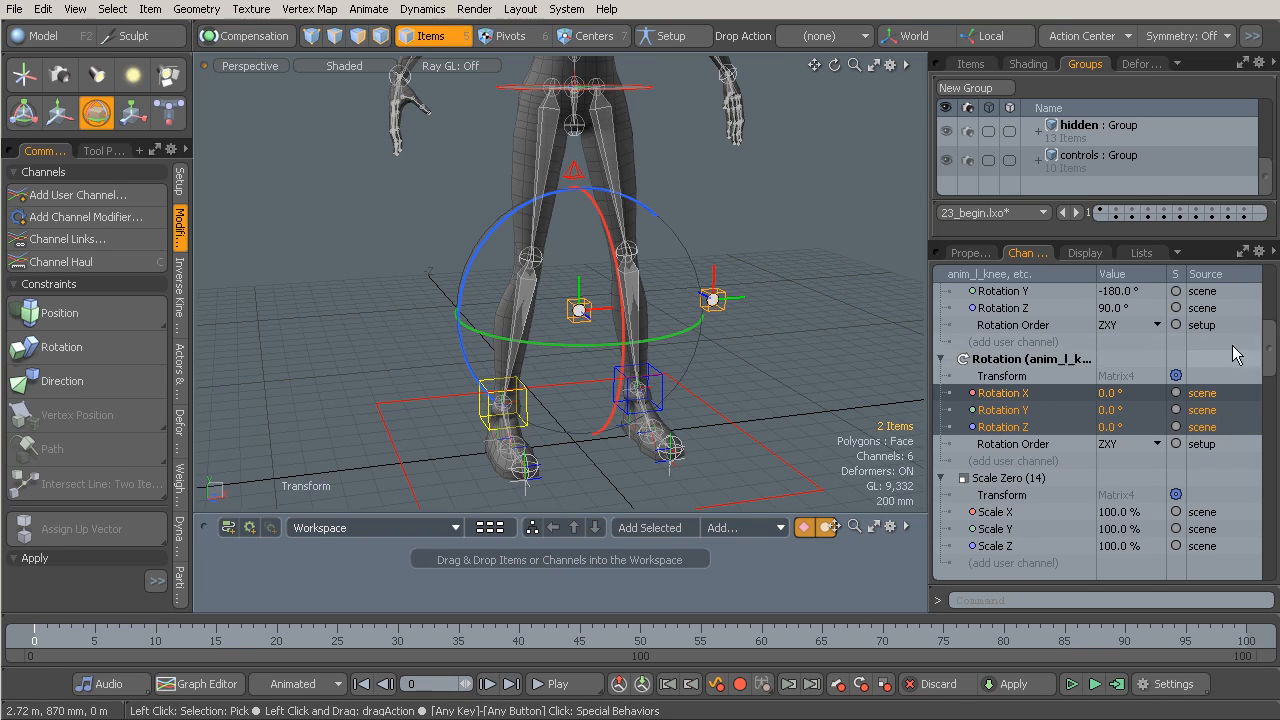
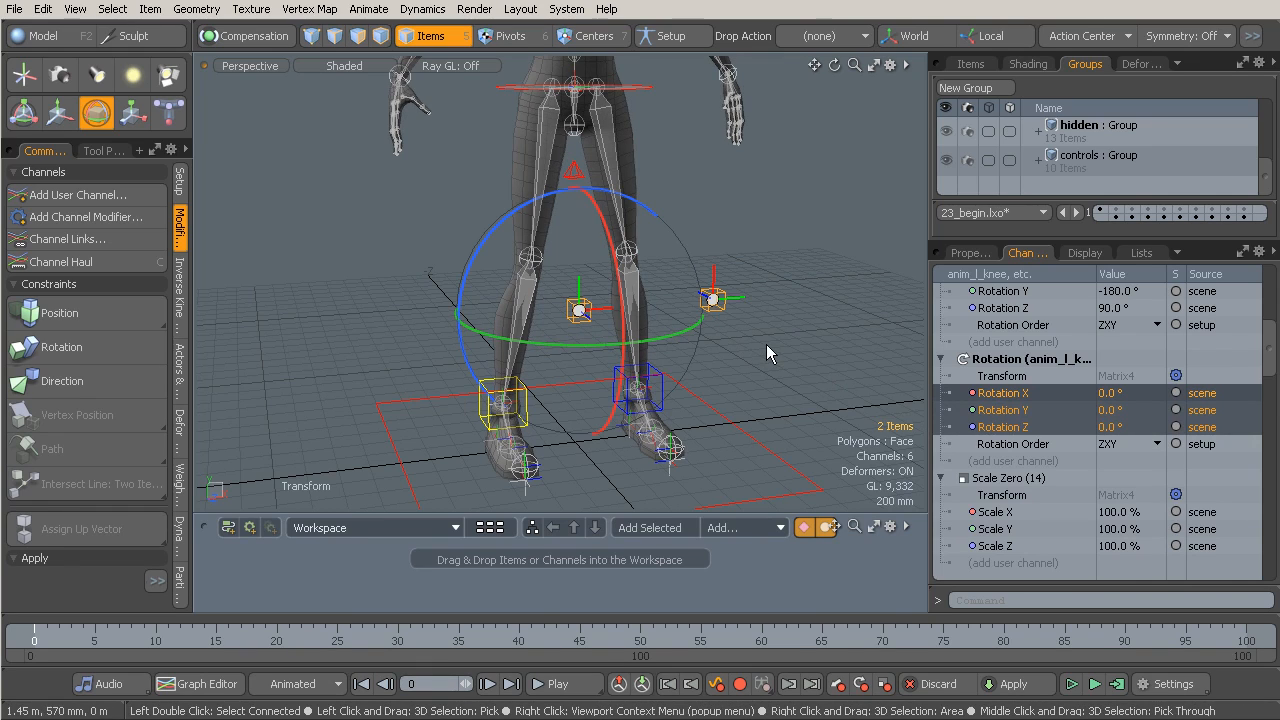
scroll(1262, 175, "up", 1)
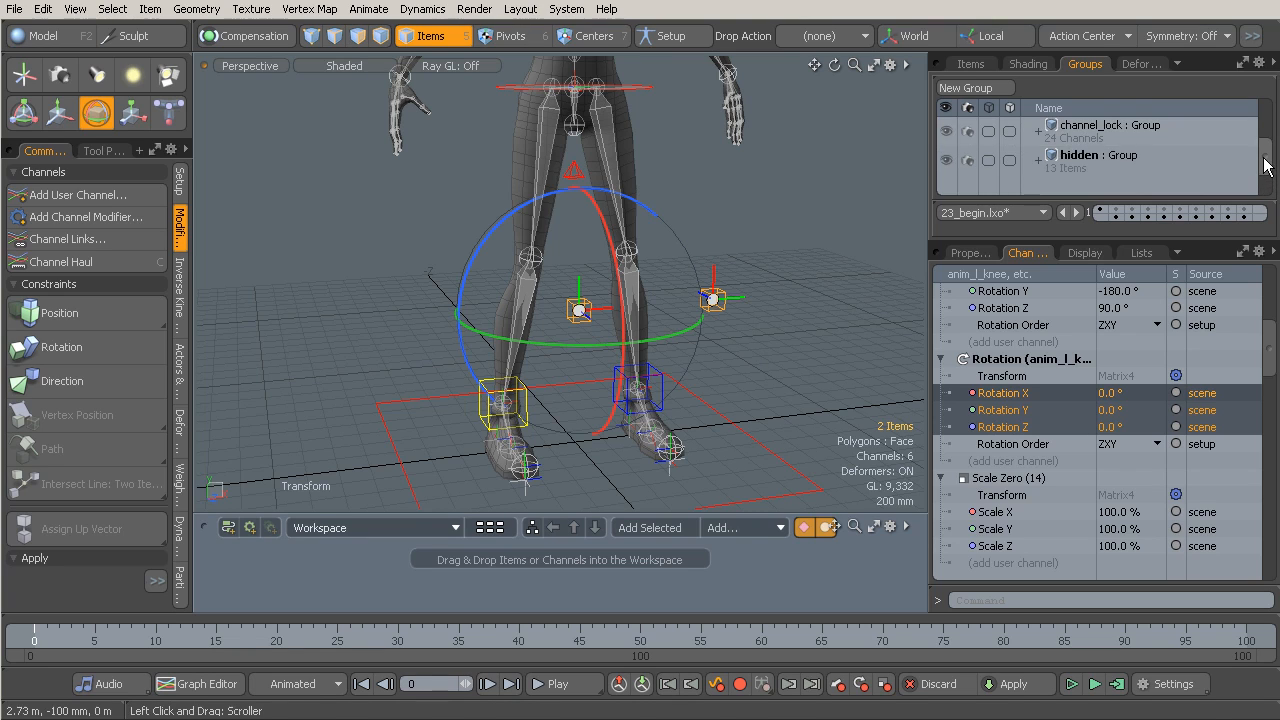
left_click(1125, 135)
scroll(1120, 145, "down", 1)
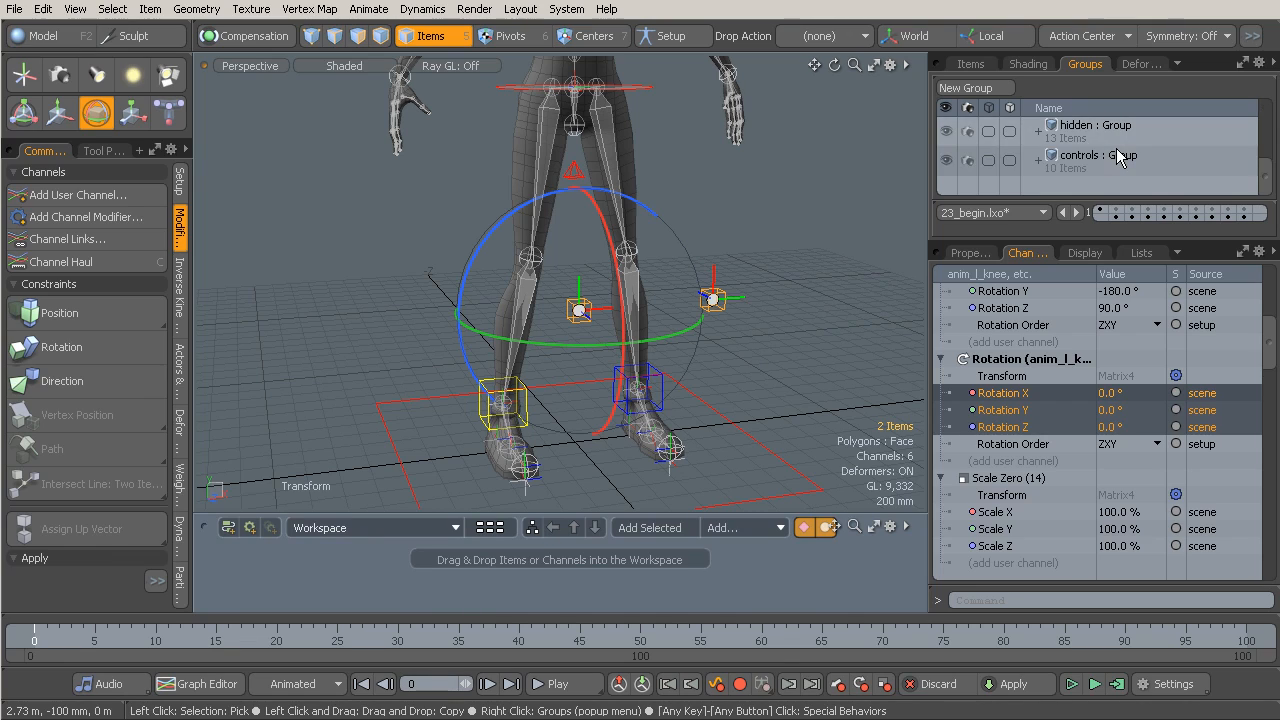
scroll(1263, 138, "up", 3)
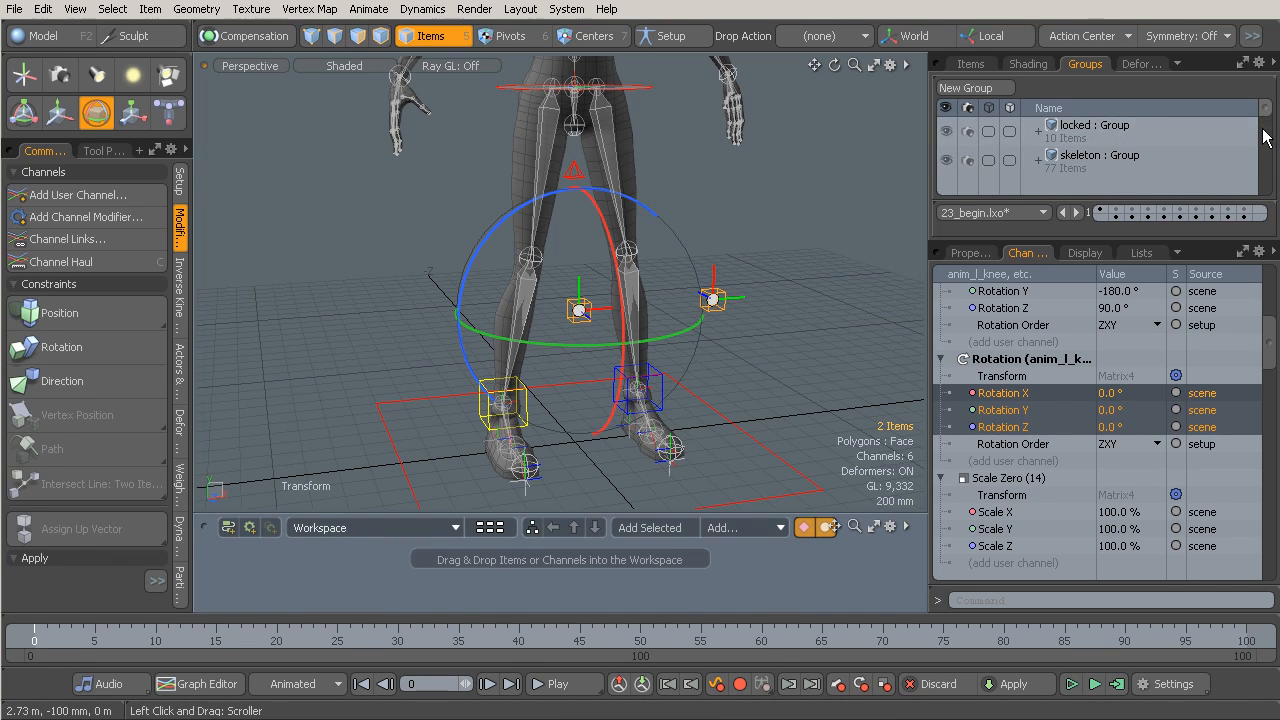
scroll(1263, 138, "down", 1)
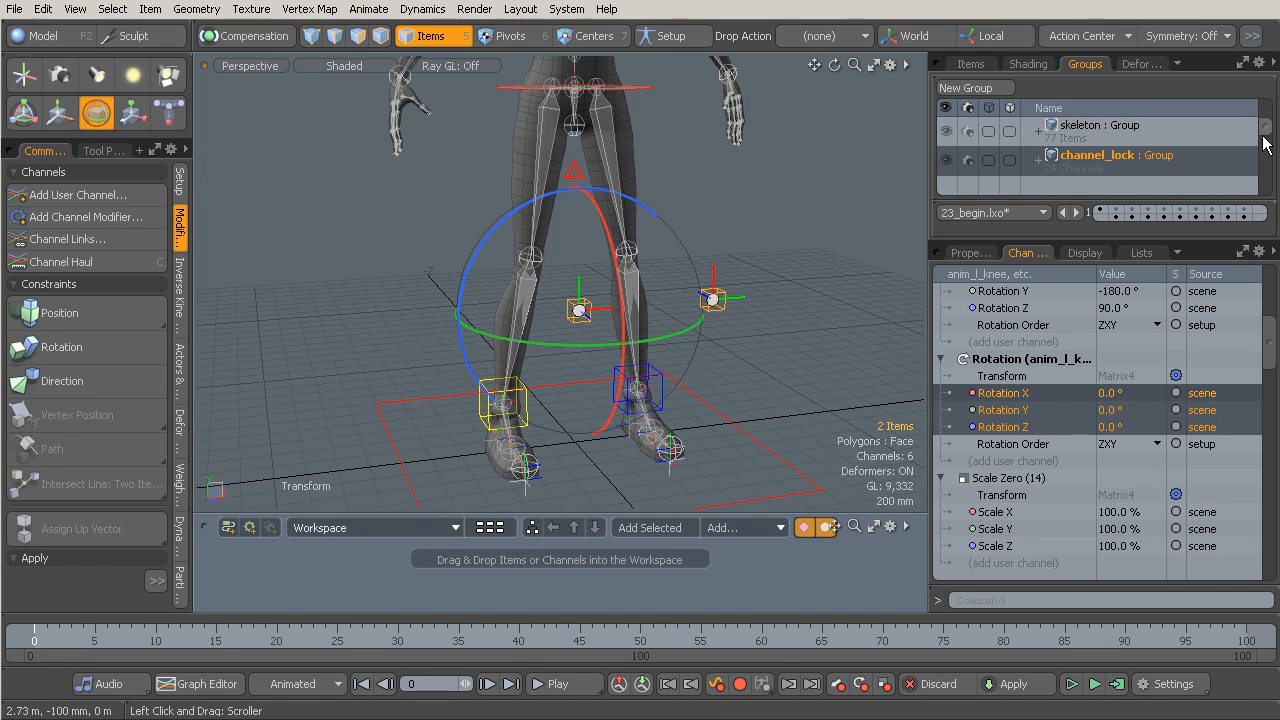
right_click(1090, 160)
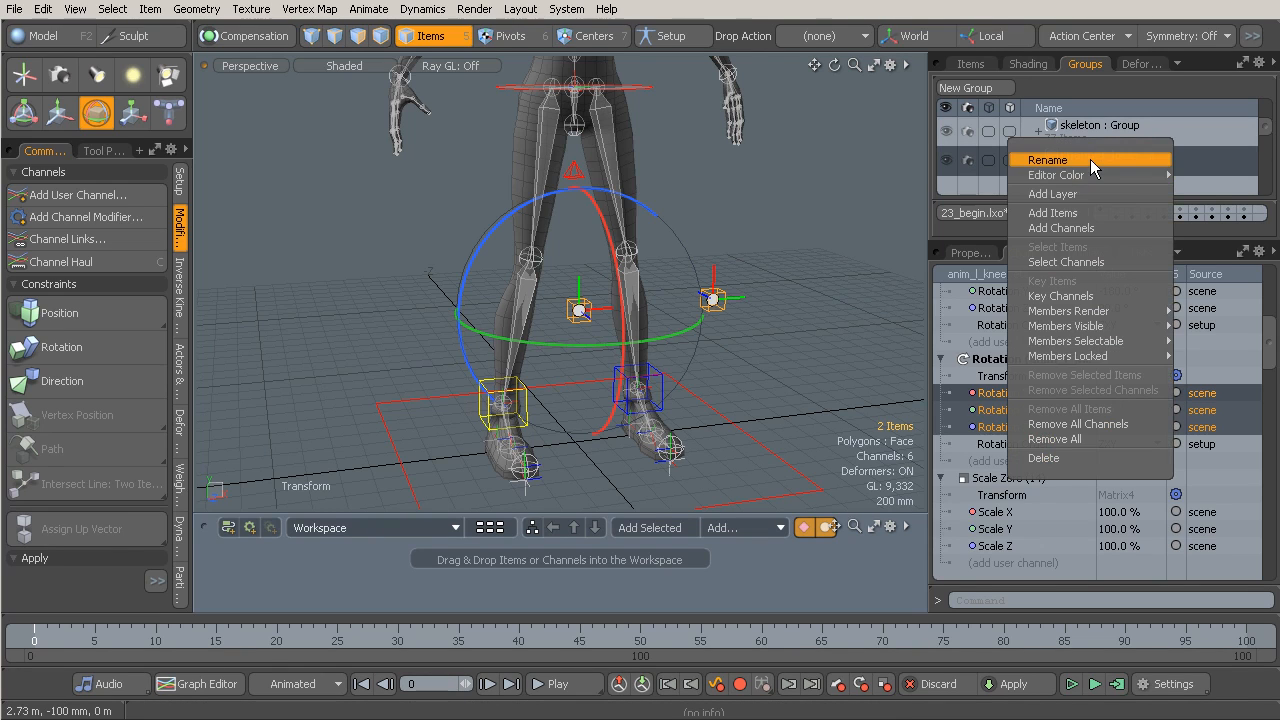
left_click(1101, 227)
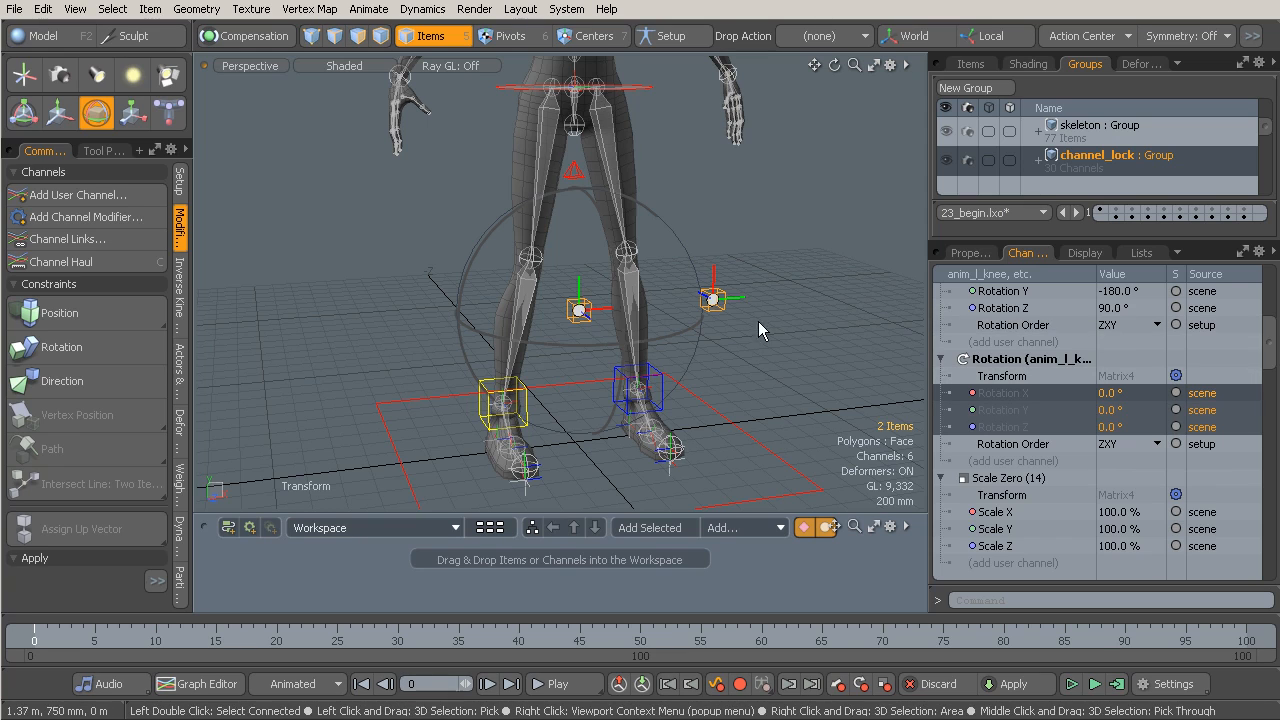
Check the transform properties of anim_l_knee and anim_r_knee individually
left_click(724, 313)
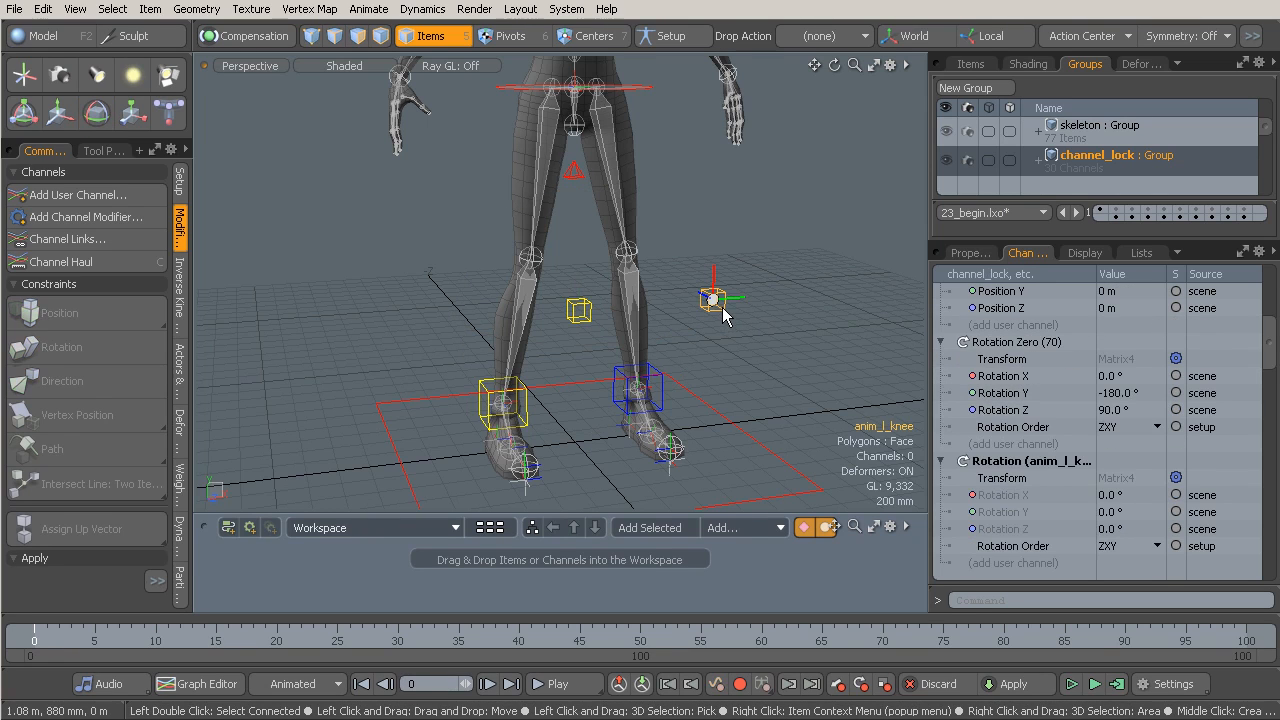
left_click(967, 252)
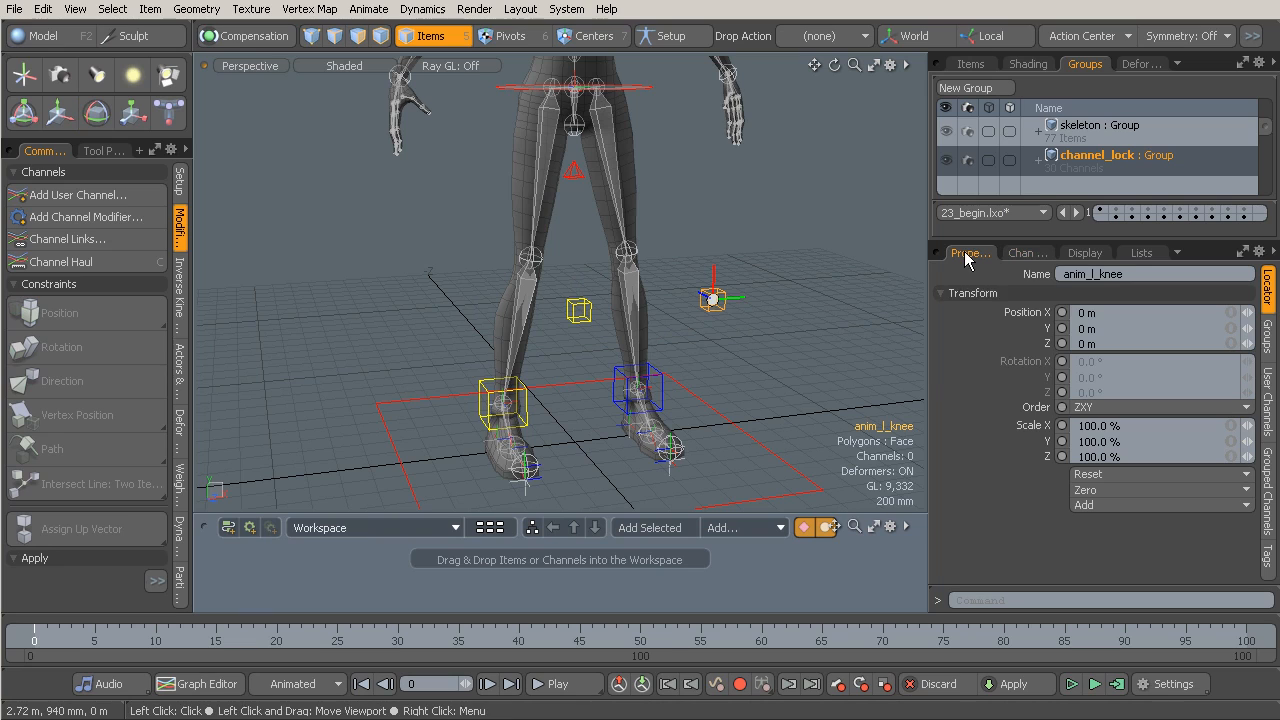
left_click(579, 311)
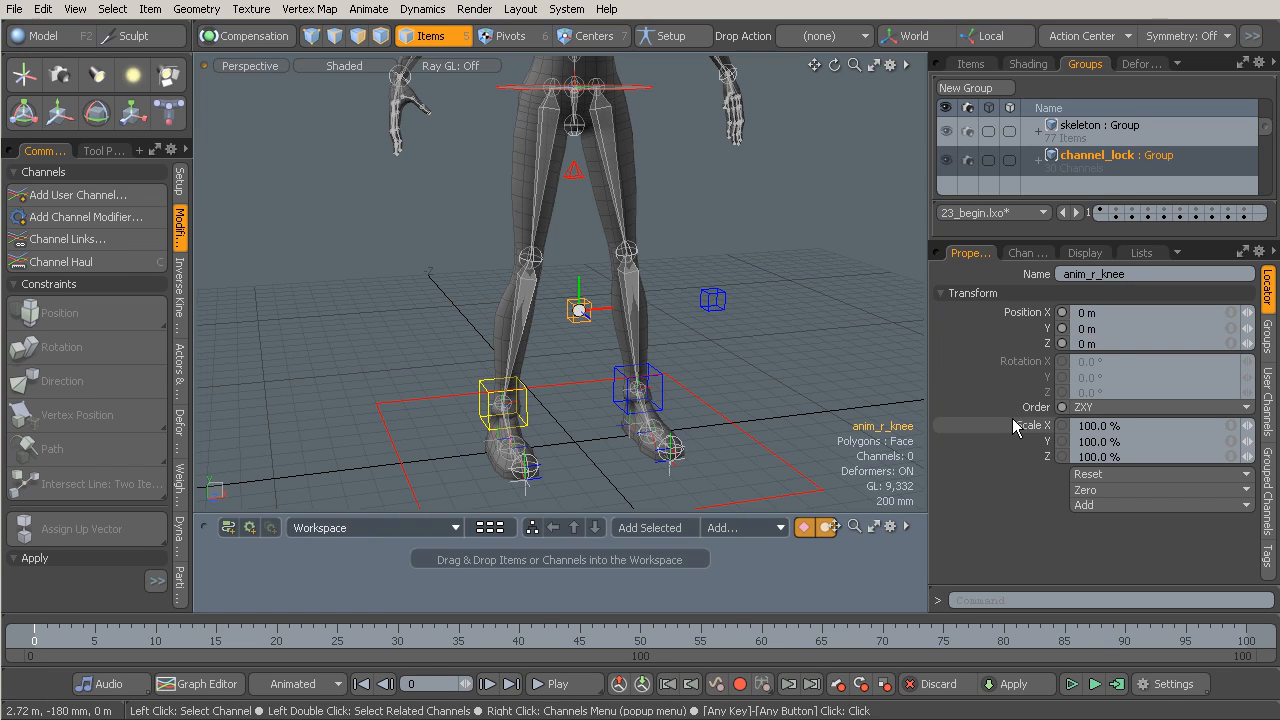
Select both knee controls together, add their Scale X, Y and Z channels to the channel_lock group and check their transform properties
left_click(713, 299, "shift")
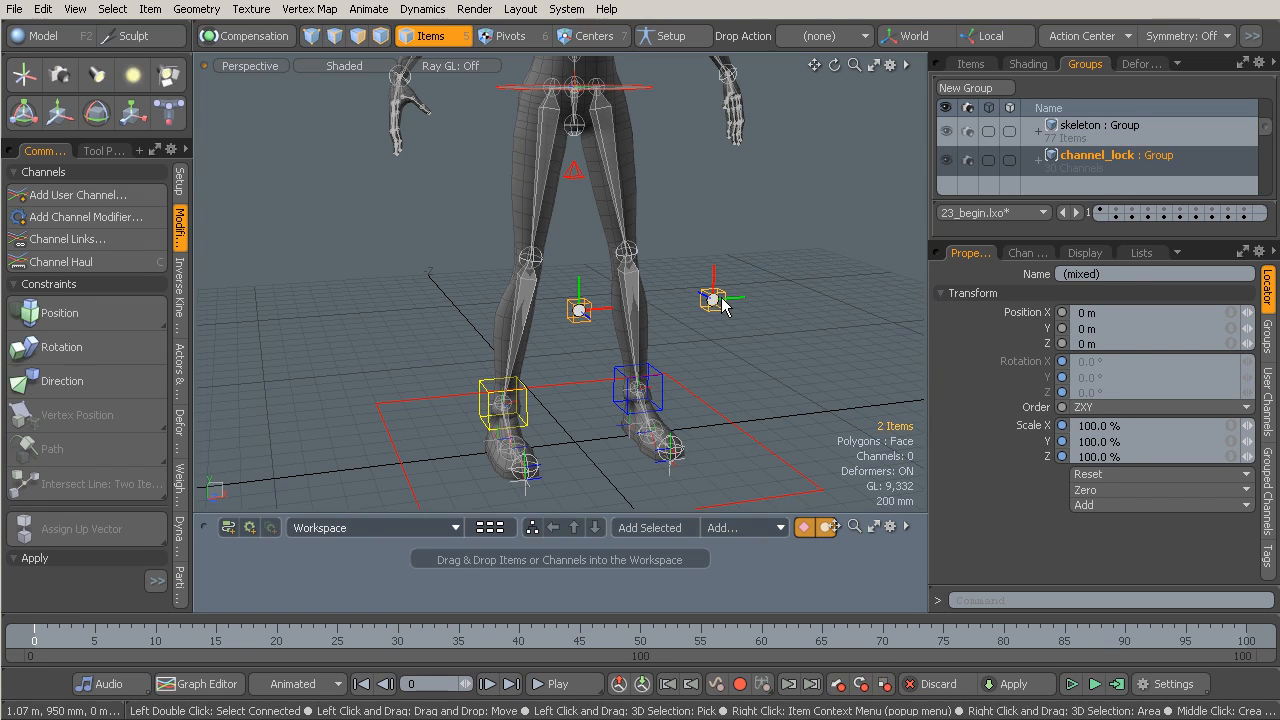
left_click(1027, 253)
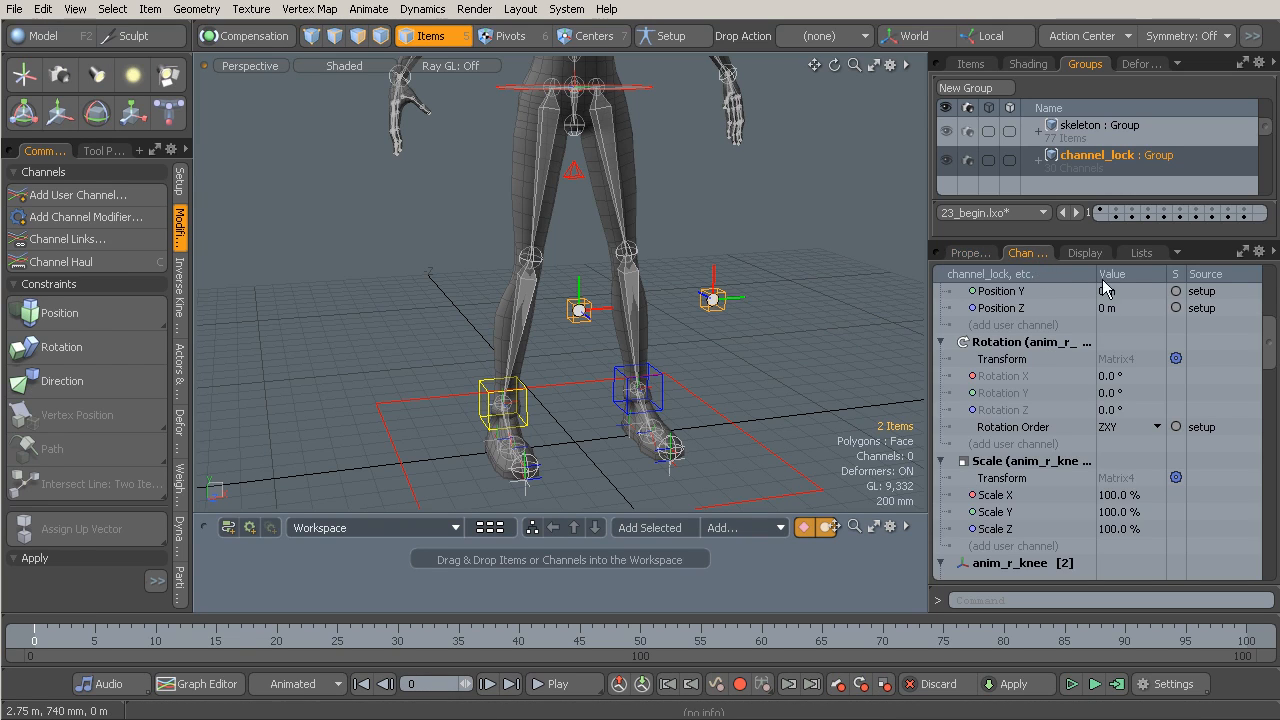
left_click(1270, 253)
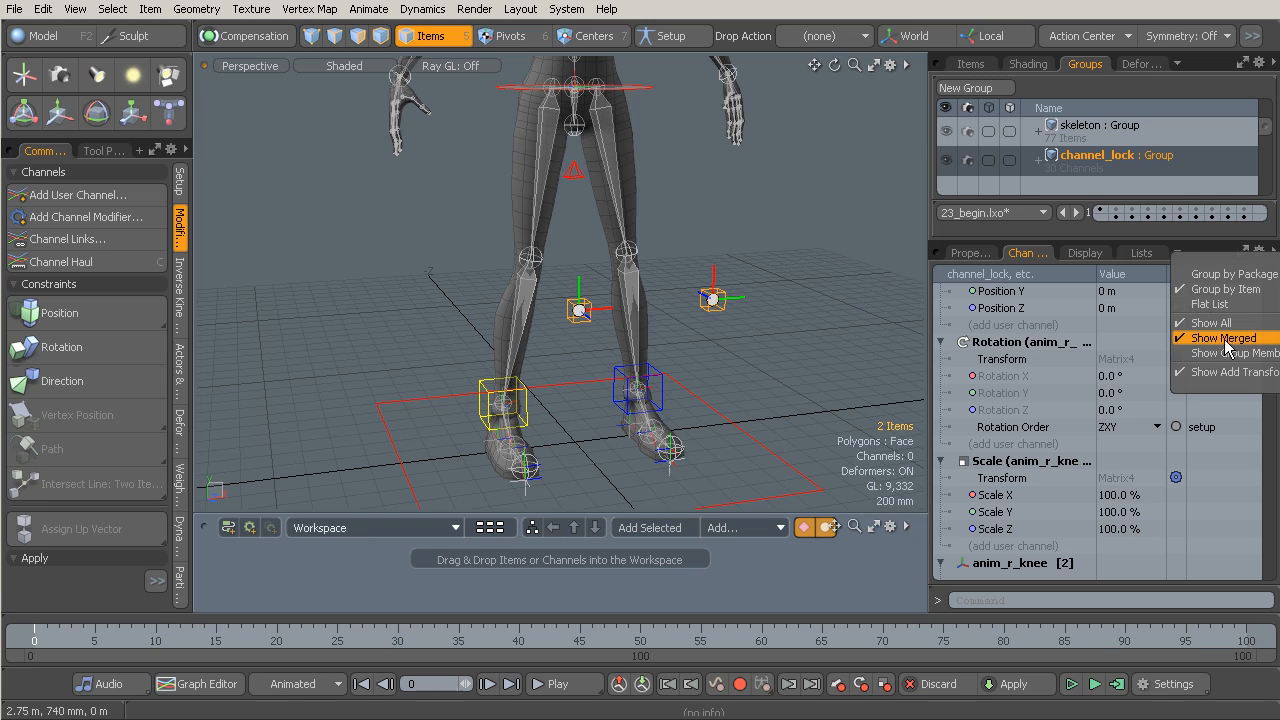
left_click(764, 10)
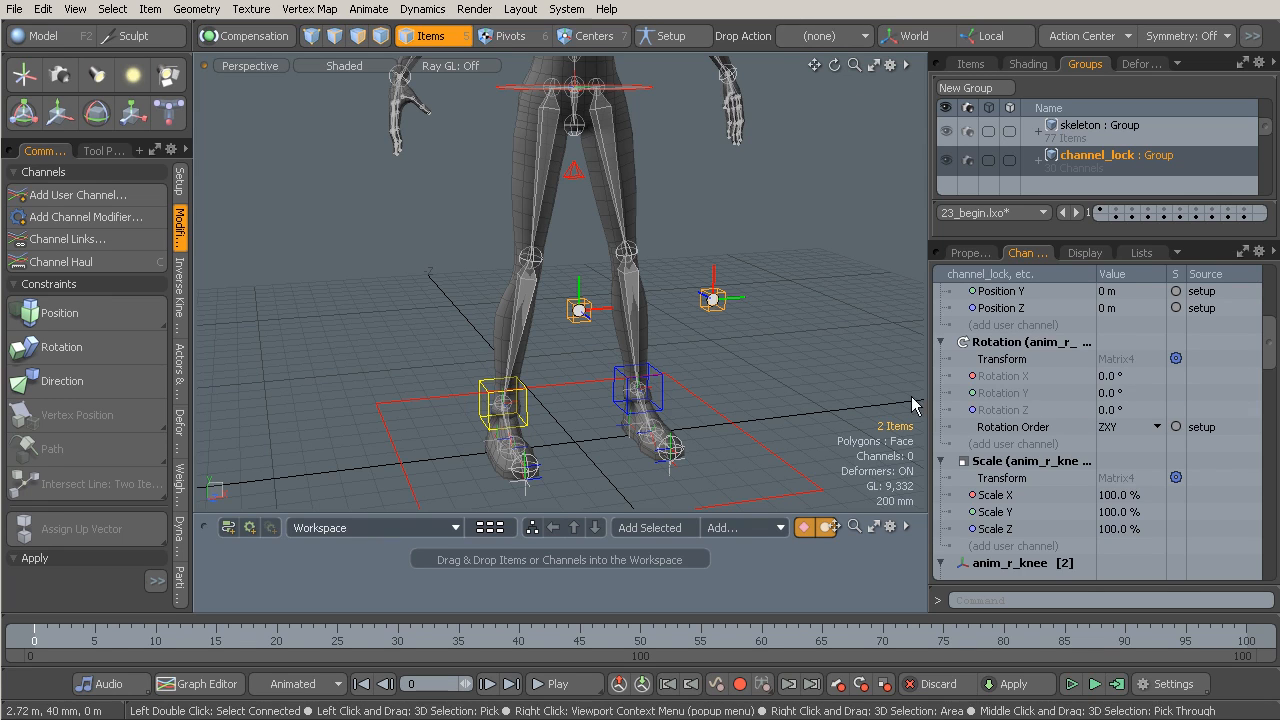
key("r")
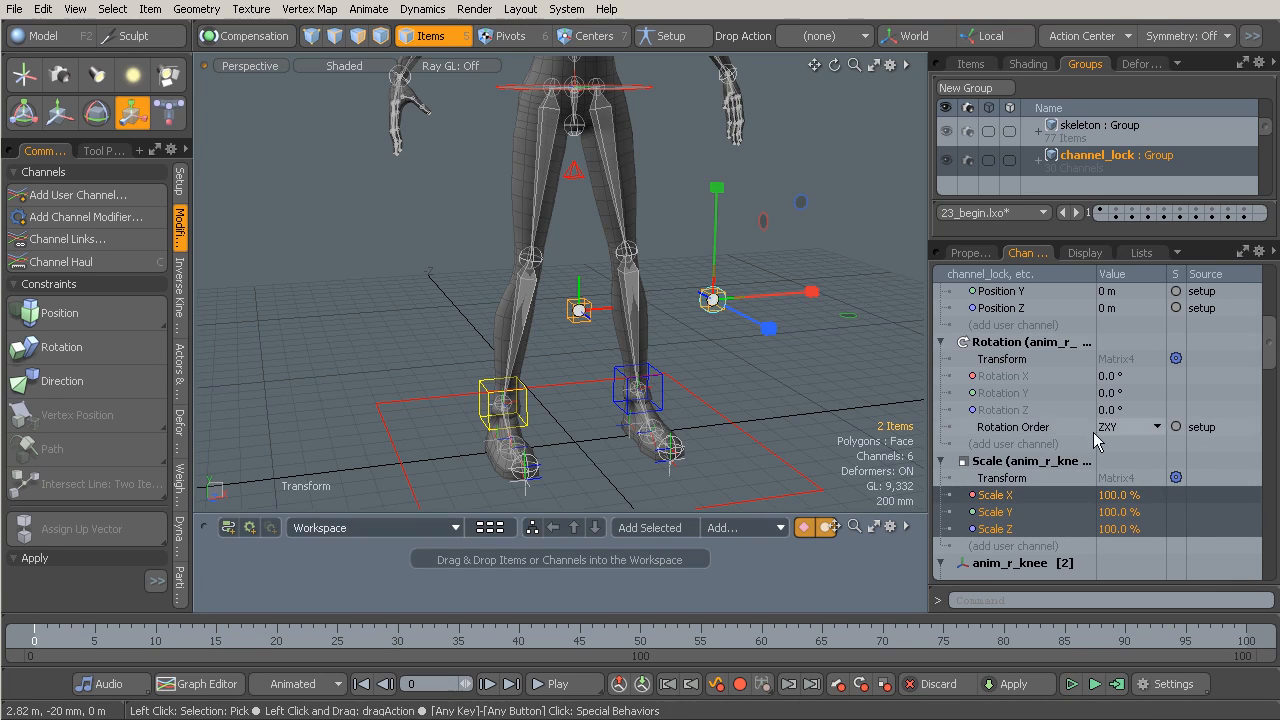
right_click(1138, 158)
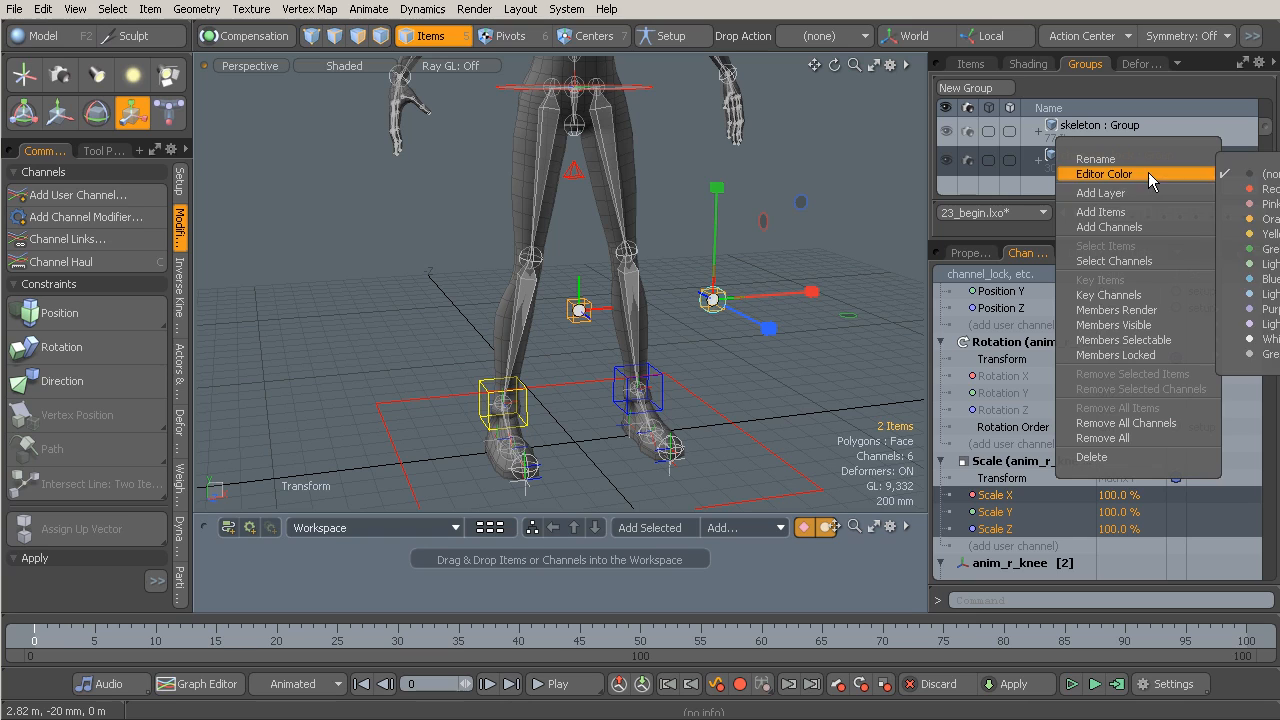
left_click(1150, 227)
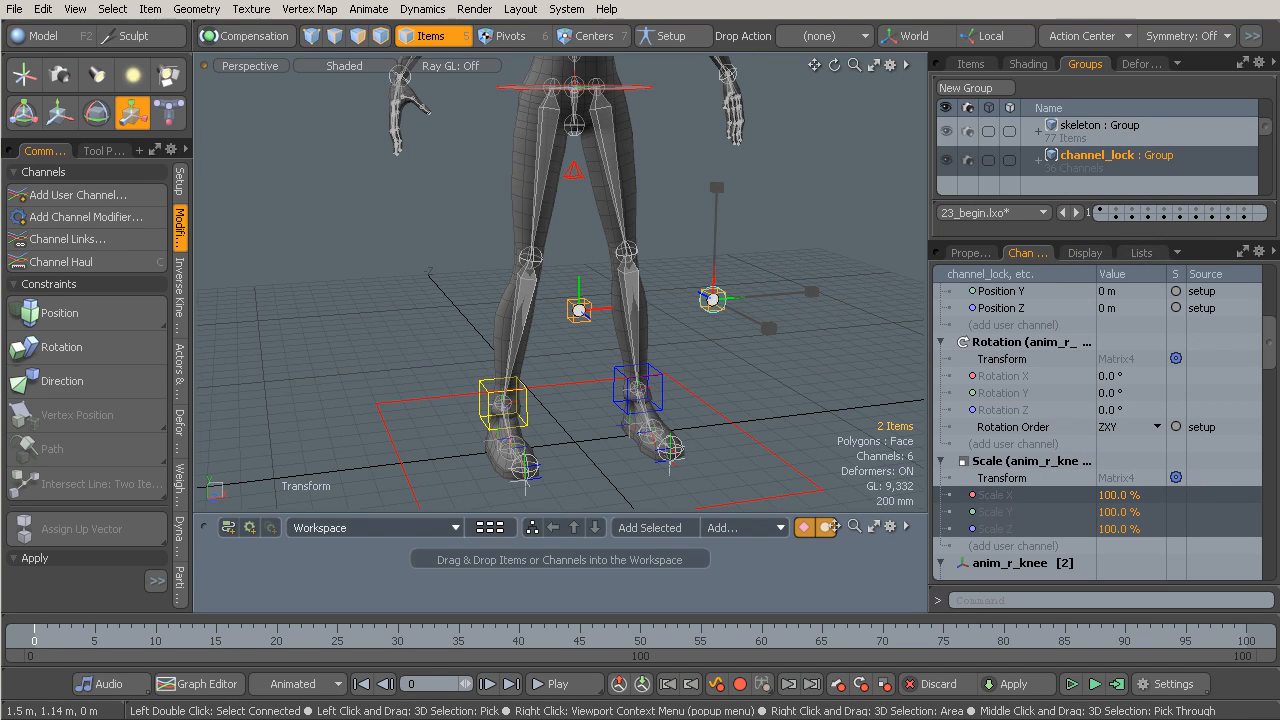
key("space")
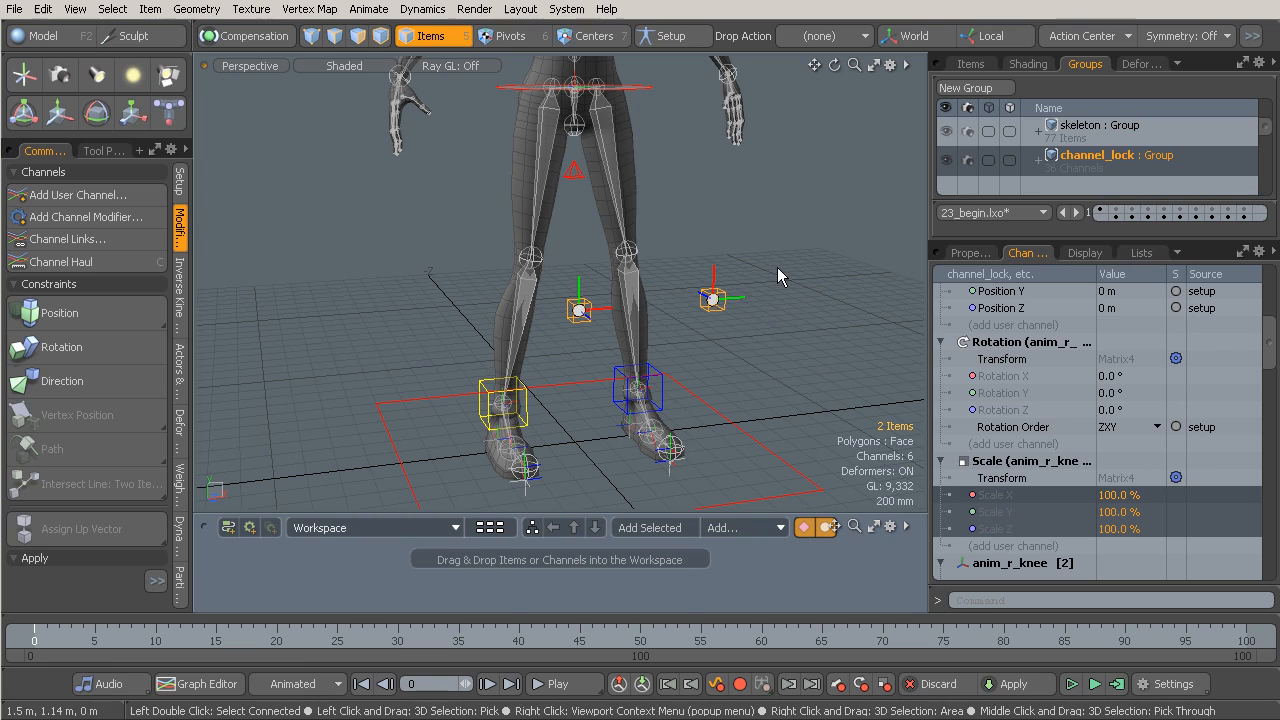
left_click(968, 253)
Deselect the knee controls and add a new locator to the scene
left_click_drag(706, 272, 686, 257, "alt")
left_click_drag(703, 214, 628, 236, "alt+shift")
left_click_drag(661, 194, 660, 257, "alt+shift")
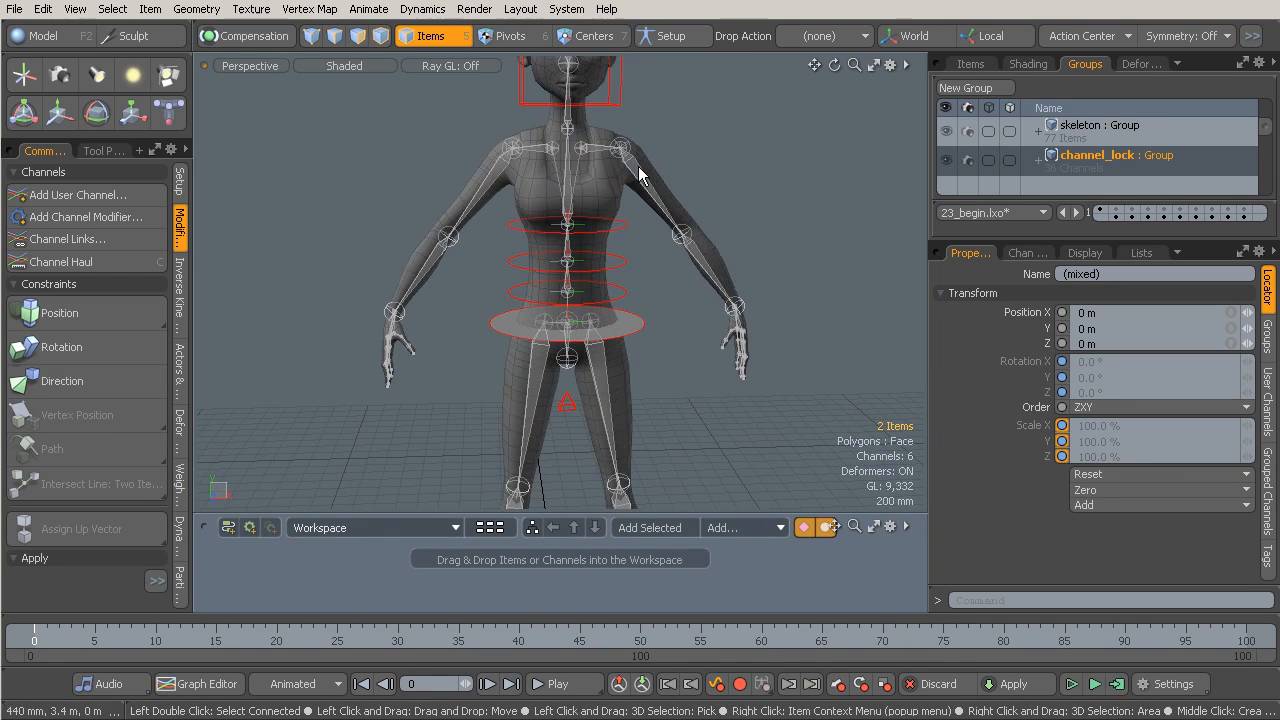
left_click_drag(632, 209, 672, 258, "alt")
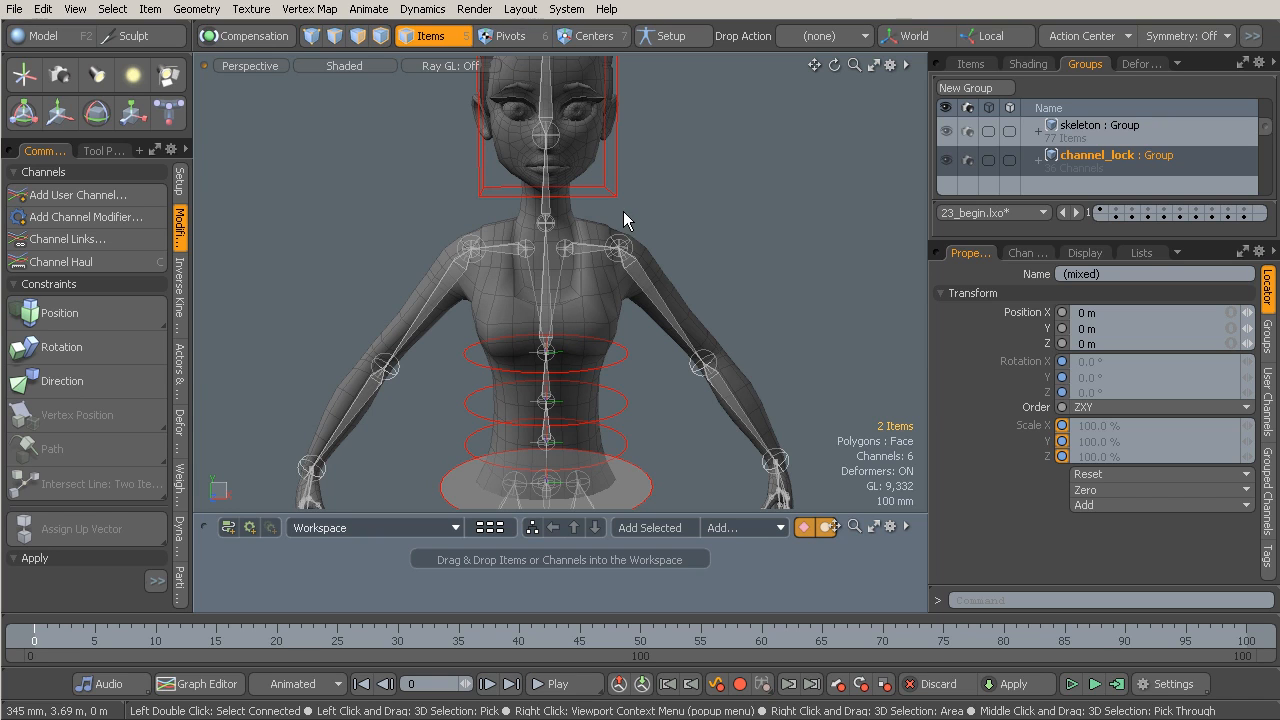
left_click(673, 201)
key("ctrl+z")
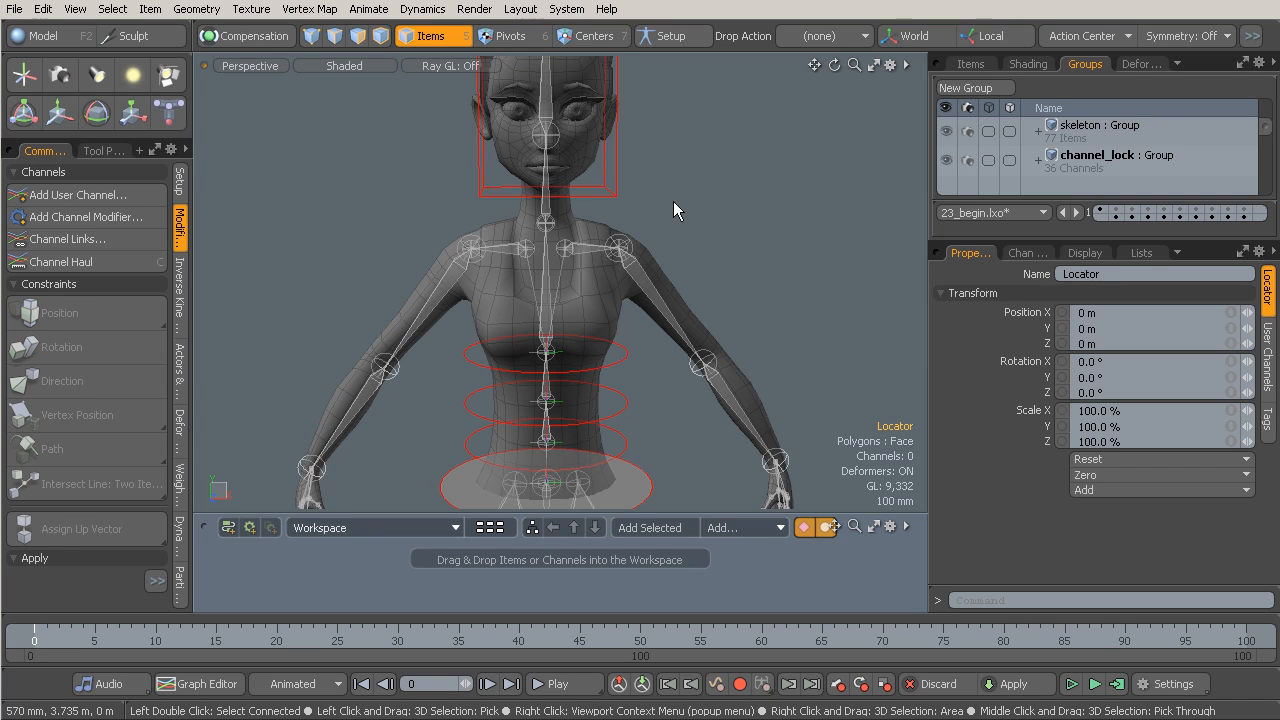
Use the Match Position drop action to place the new locator on the inner joint of the character's left shoulder
left_click_drag(649, 231, 630, 337, "alt")
mouse_move(630, 337)
left_mouse_down("alt+shift")
mouse_move(629, 194)
mouse_move(606, 240)
mouse_move(620, 318)
left_mouse_up("alt+shift")
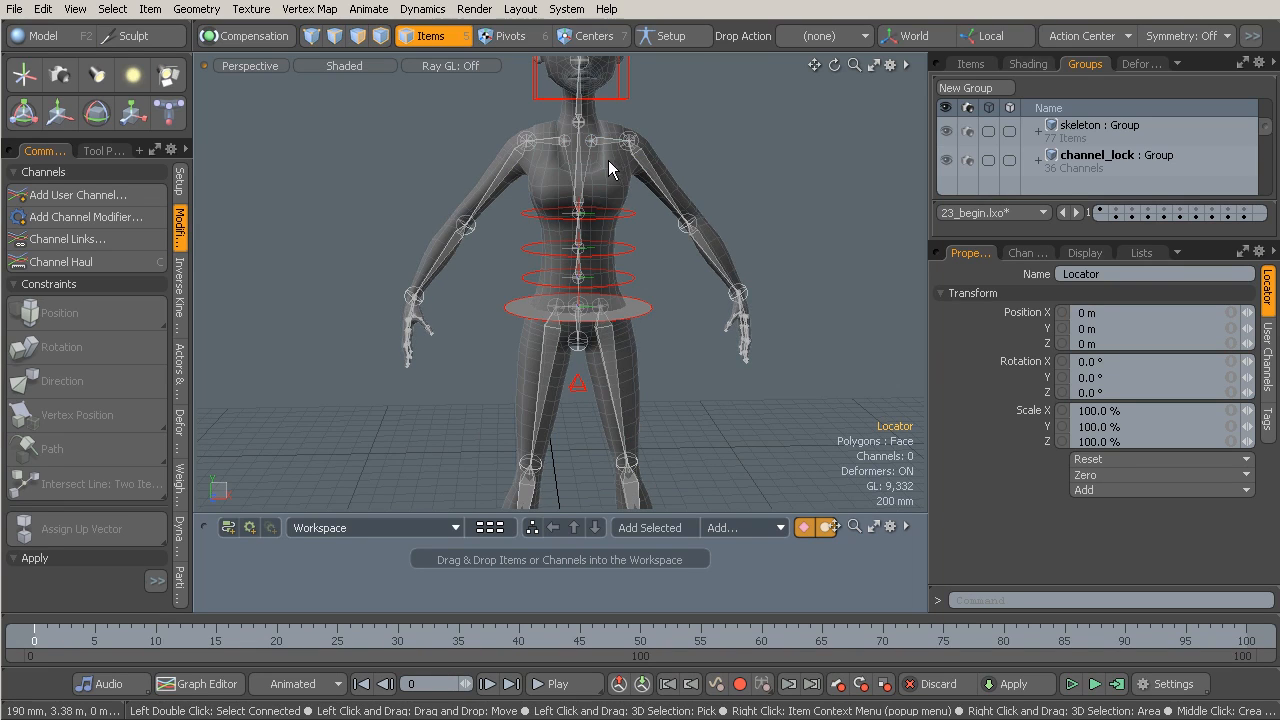
left_click(970, 64)
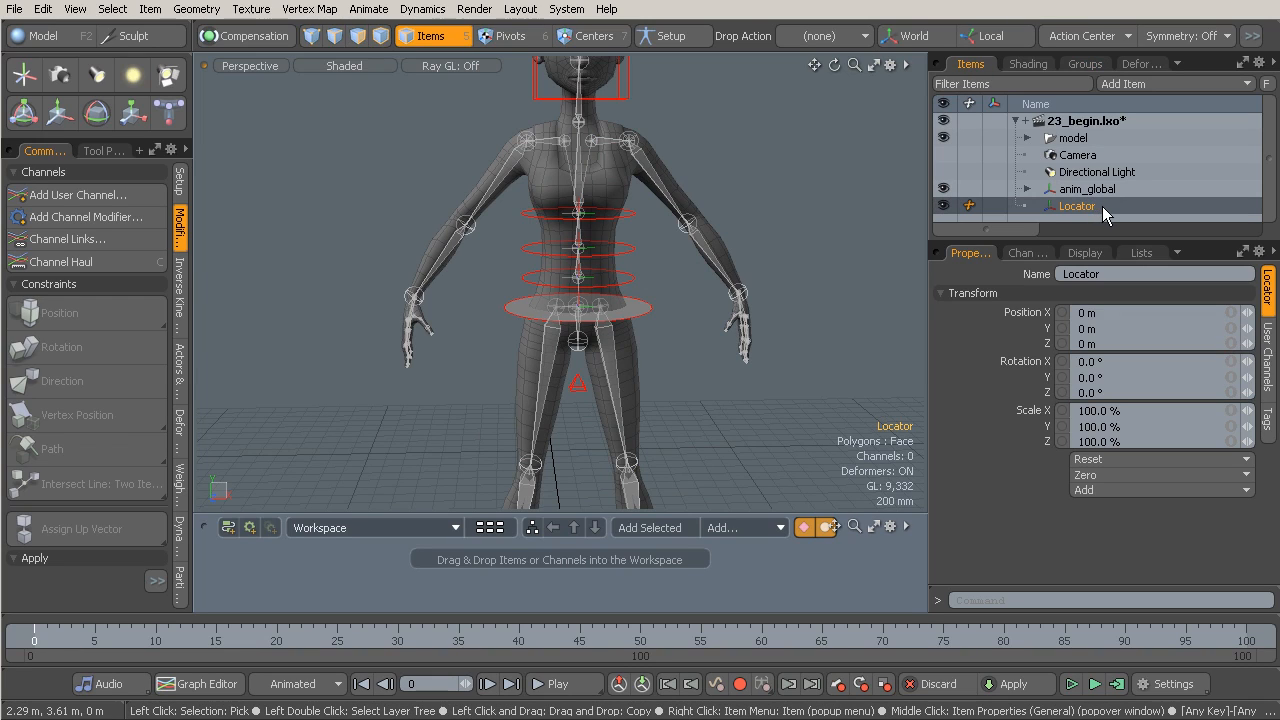
left_click(822, 35)
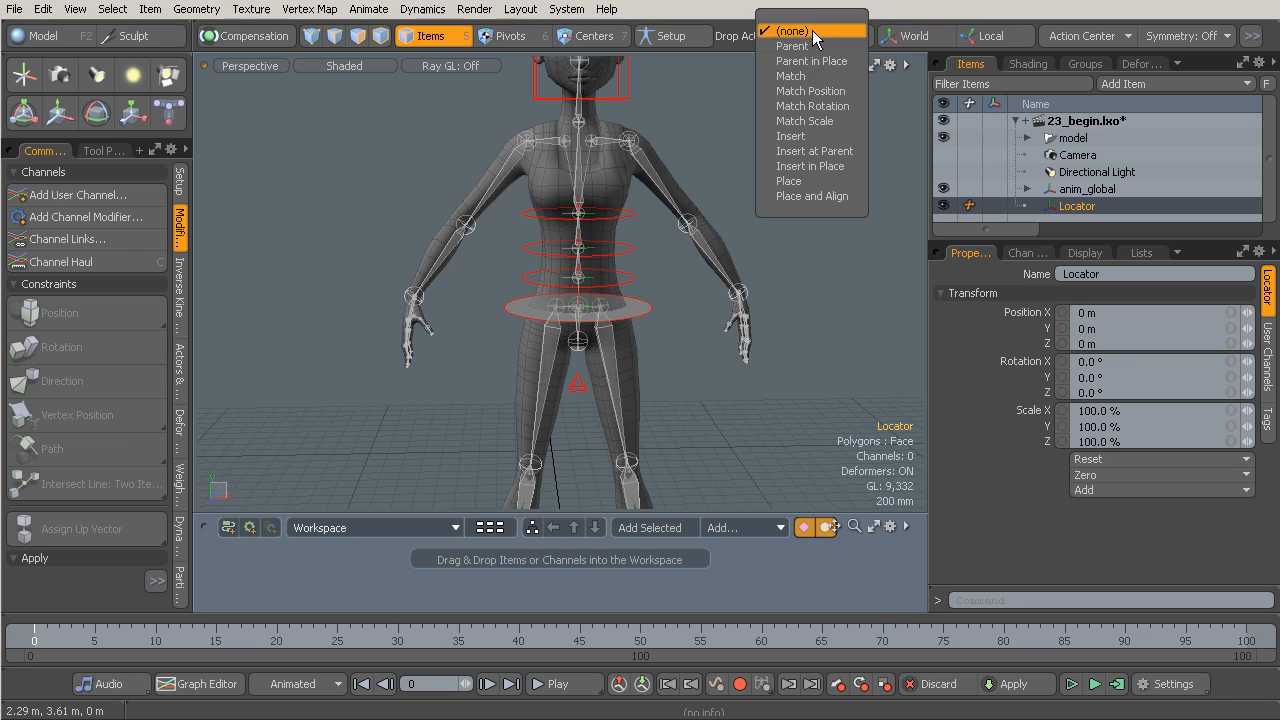
left_click(838, 91)
left_click_drag(1101, 205, 650, 242)
scroll(650, 165, "up", 5)
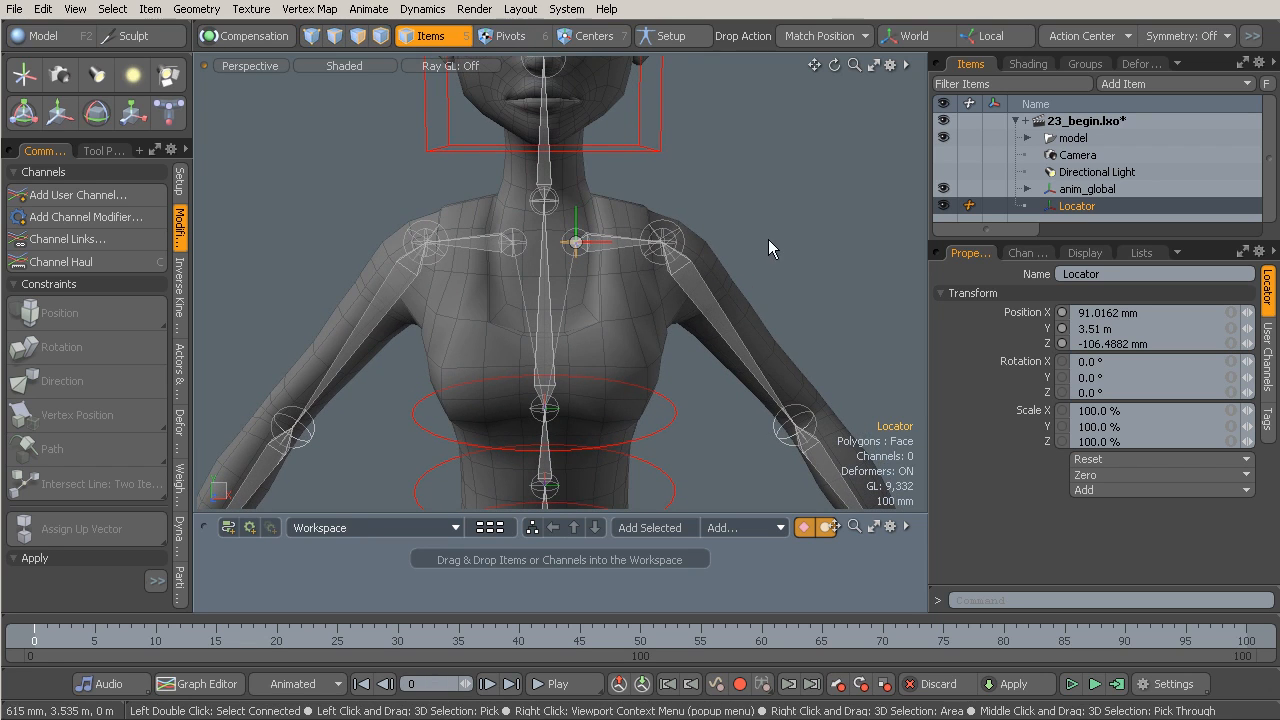
Give the new locator a custom display shape and set that shape to Circle
left_click(1080, 253)
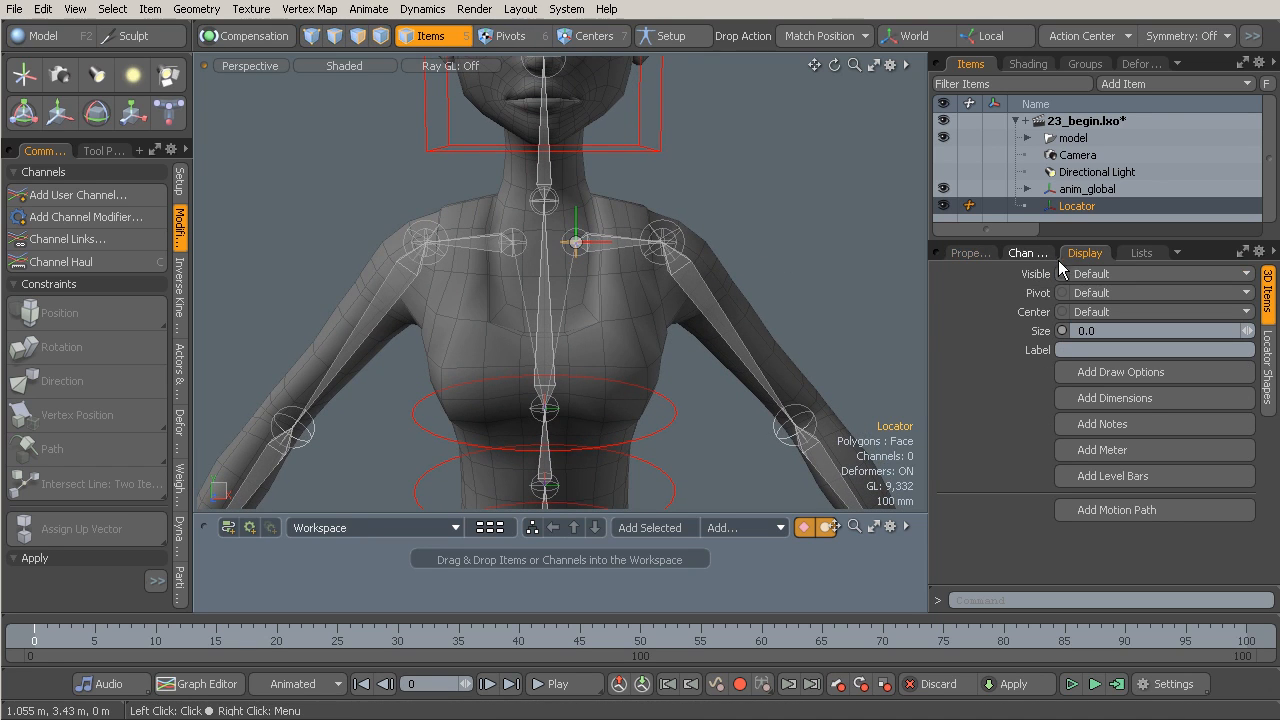
left_click(1268, 375)
left_click(1118, 295)
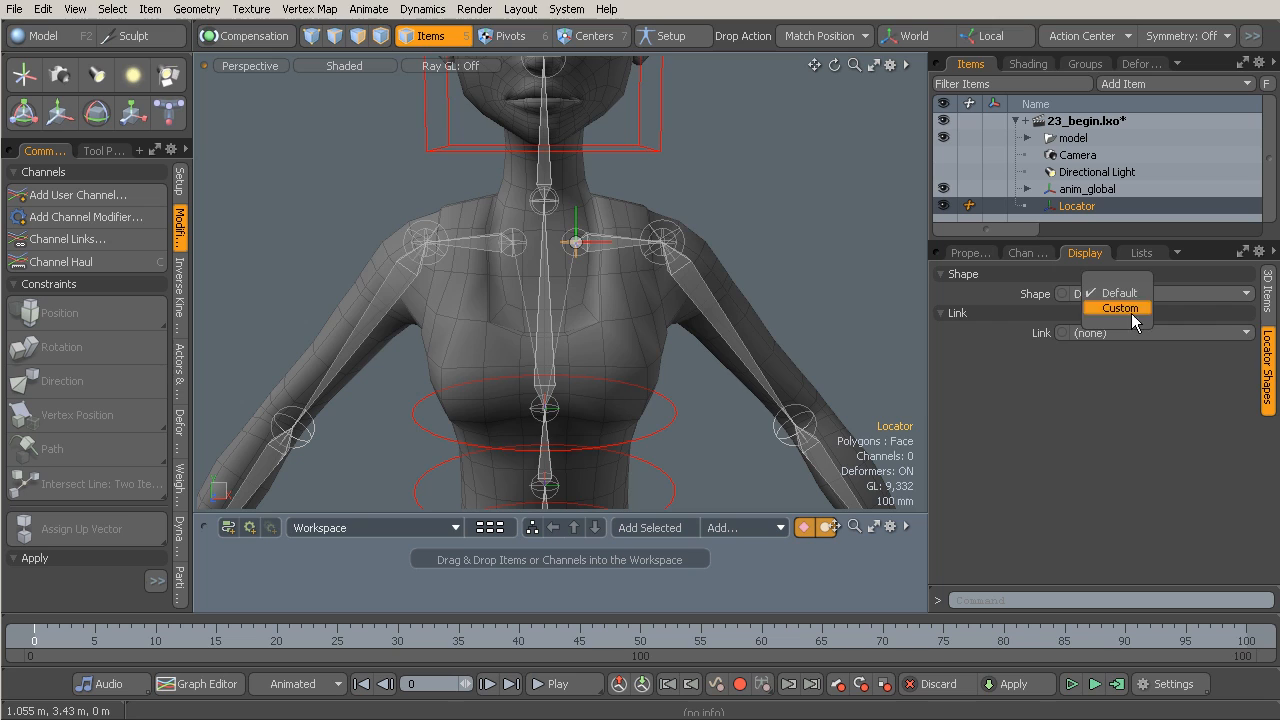
left_click(1137, 316)
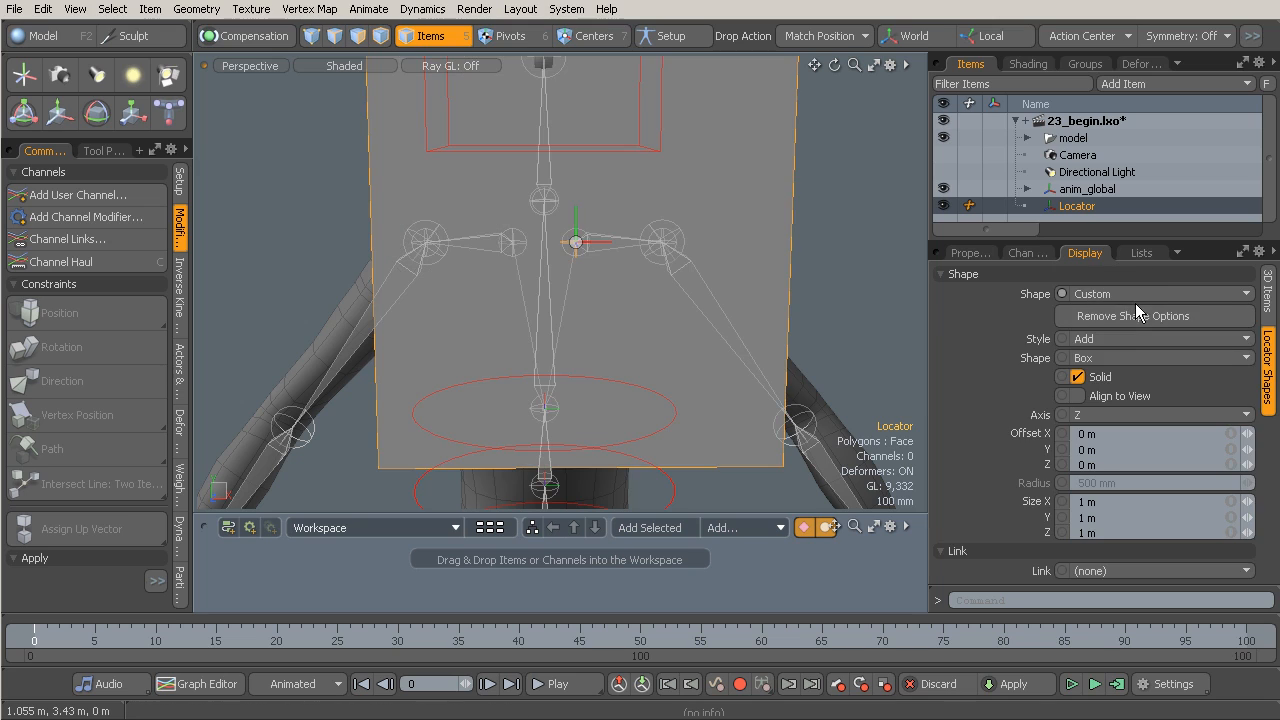
left_click(1105, 357)
left_click(1116, 463)
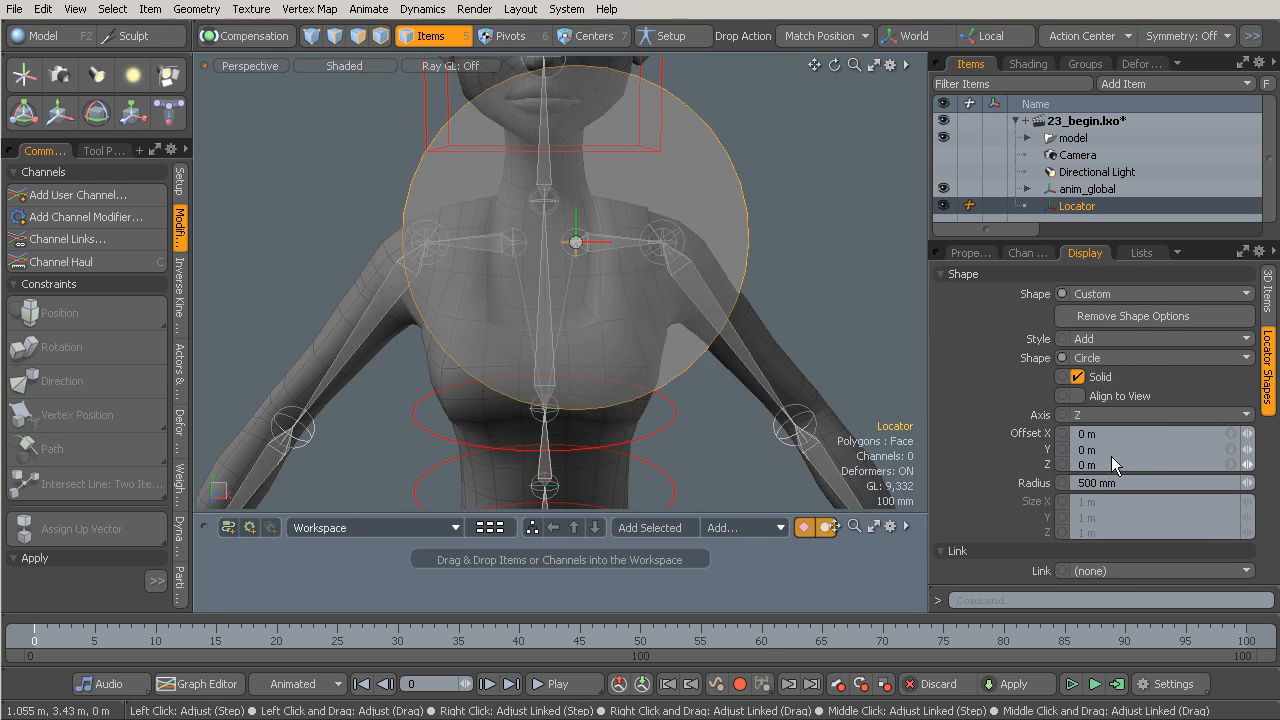
Shrink the locator's circle to a 47.4 mm radius and set its Offset X to 130 mm along the left clavicle
left_click_drag(475, 310, 643, 308, "alt")
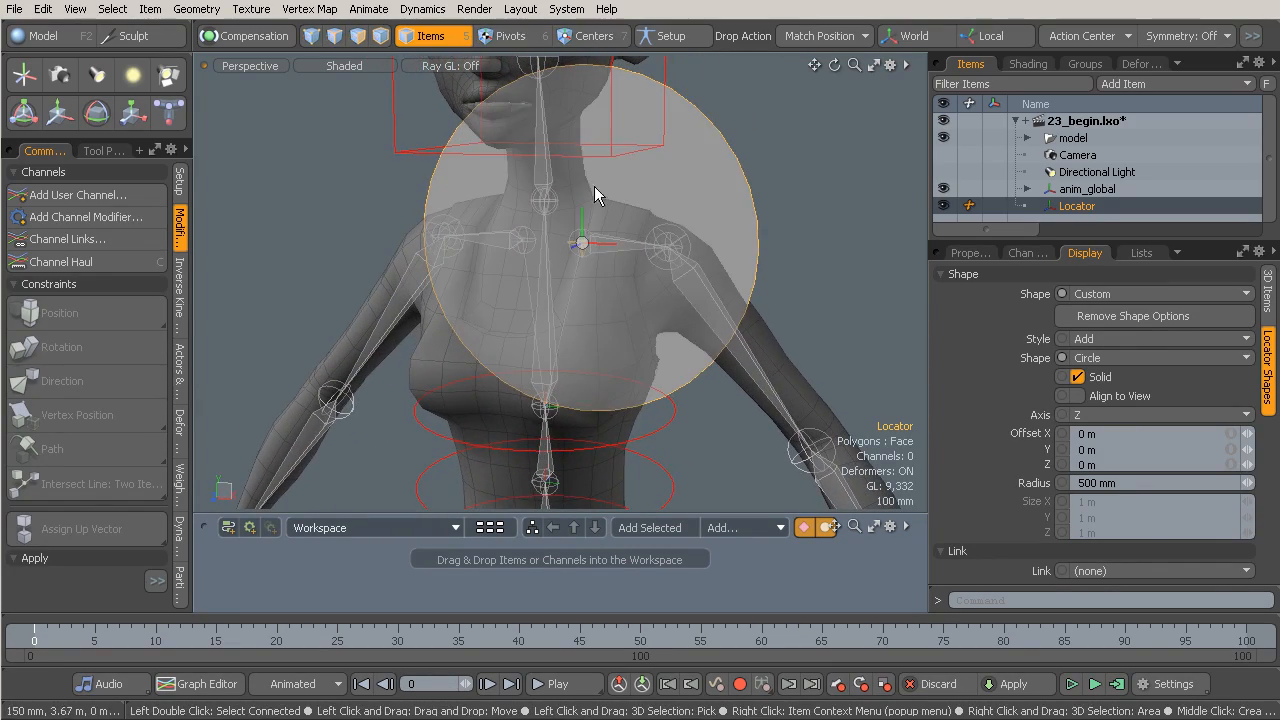
left_click_drag(610, 250, 681, 228, "alt")
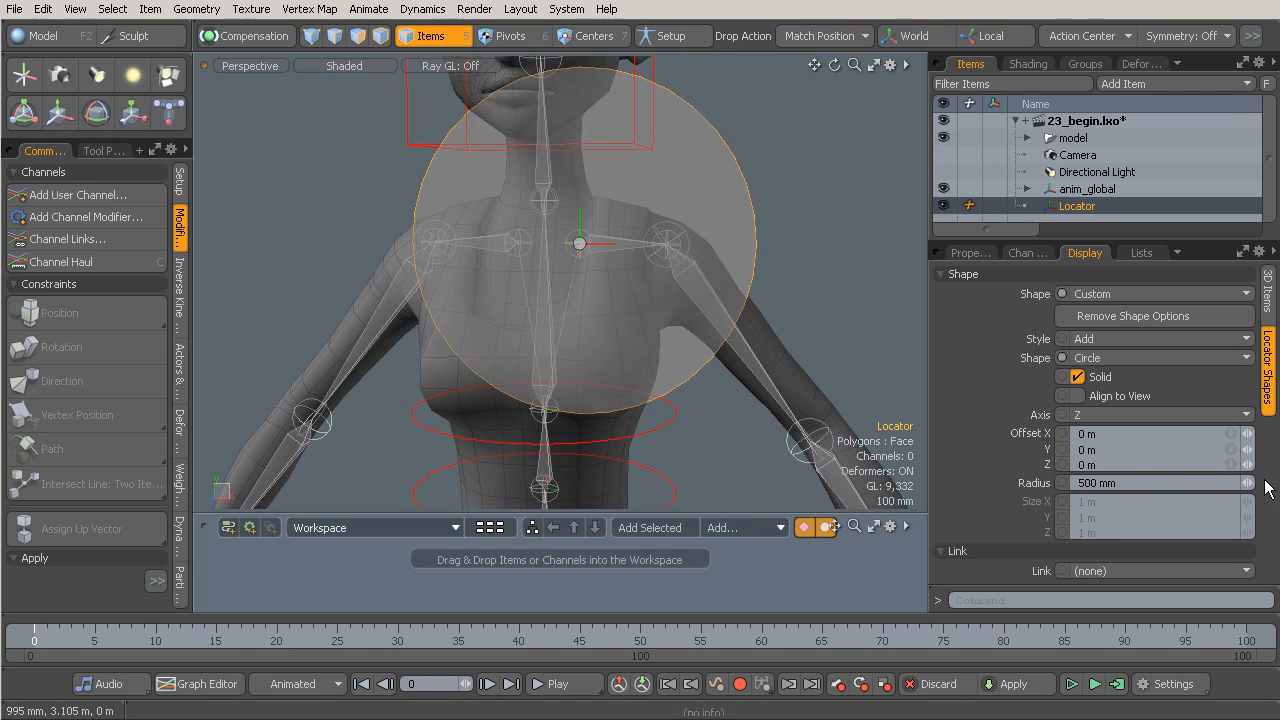
left_click_drag(1247, 484, 1150, 487)
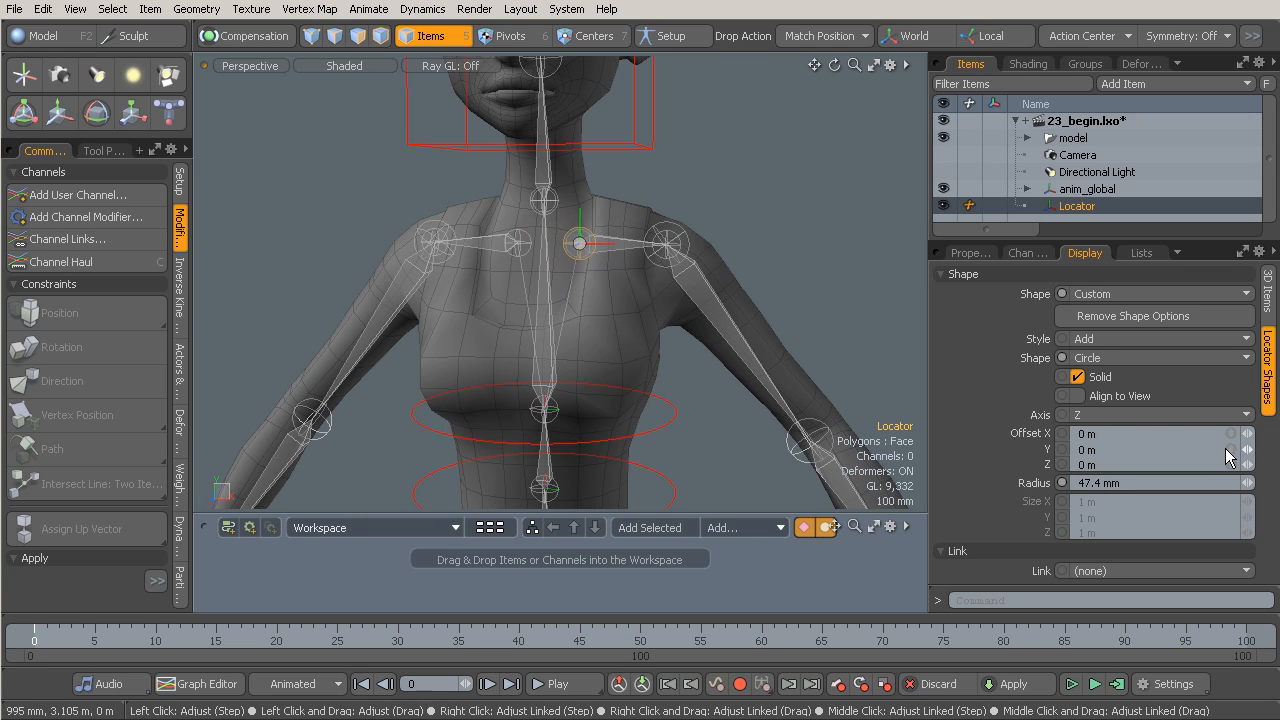
mouse_move(1247, 433)
left_mouse_down()
mouse_move(1276, 433)
mouse_move(1258, 433)
left_mouse_up()
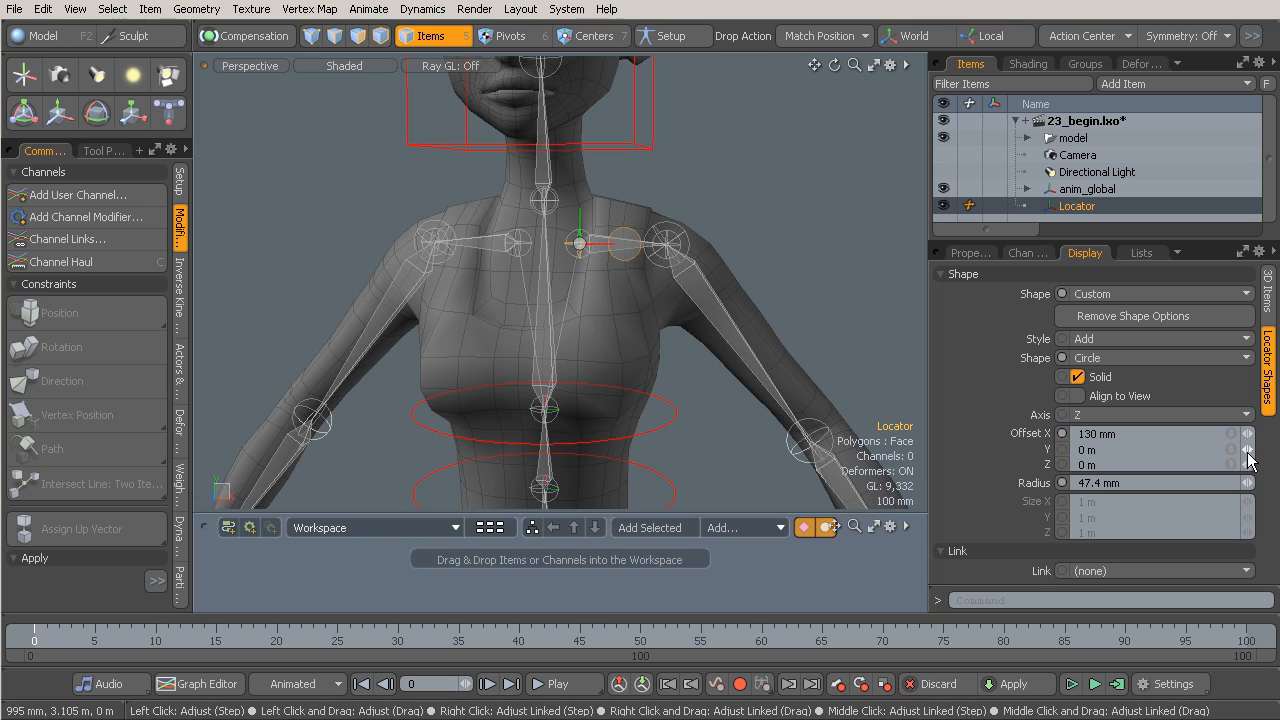
Move the locator's circle above the left shoulder by setting its Offset X to 280 mm and Offset Y to 186 mm
mouse_move(1247, 455)
left_mouse_down()
mouse_move(1262, 455)
mouse_move(1250, 455)
left_mouse_up()
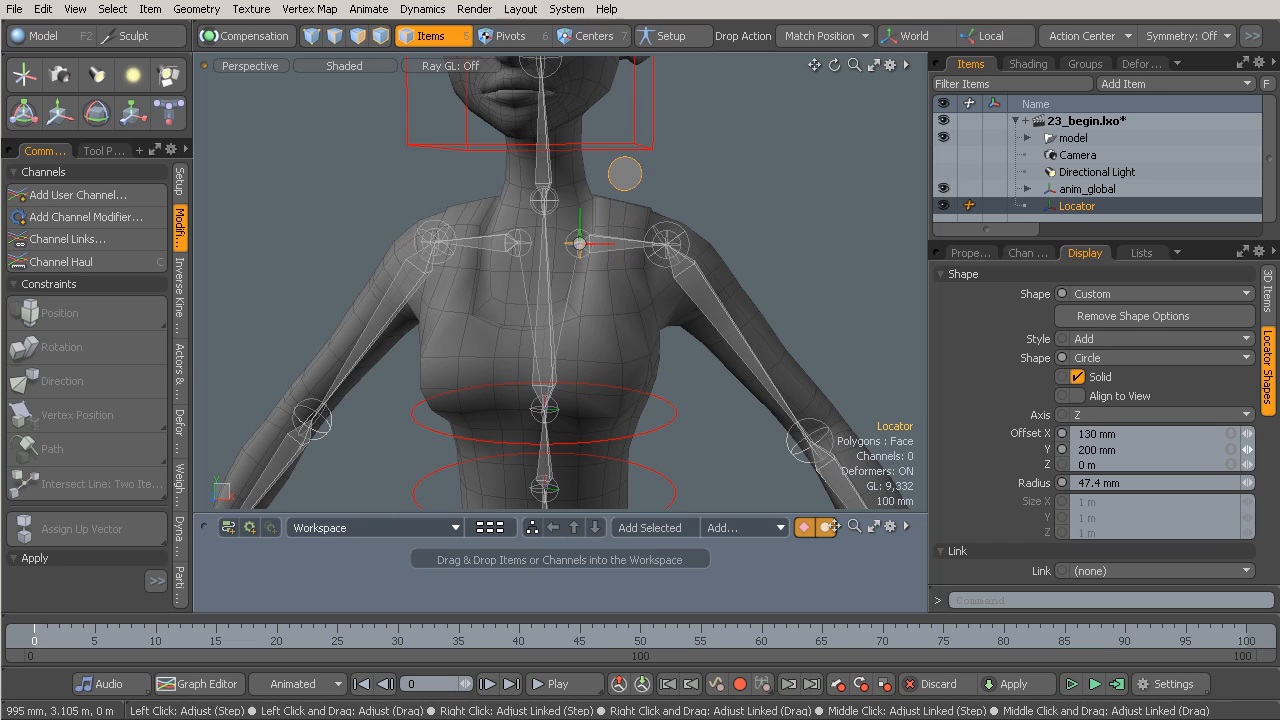
left_click_drag(1248, 440, 1254, 440)
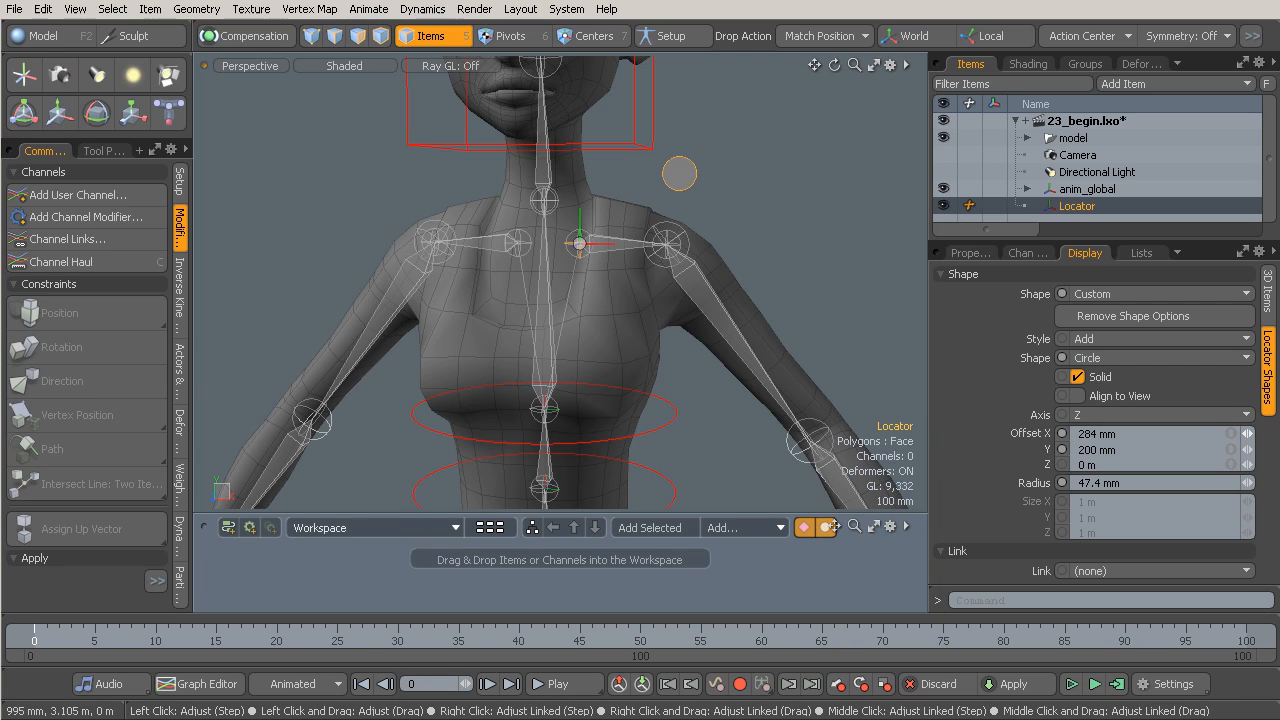
left_click_drag(1253, 449, 1250, 449)
mouse_move(749, 326)
left_mouse_down("alt")
mouse_move(586, 320)
mouse_move(668, 333)
mouse_move(736, 320)
left_mouse_up("alt")
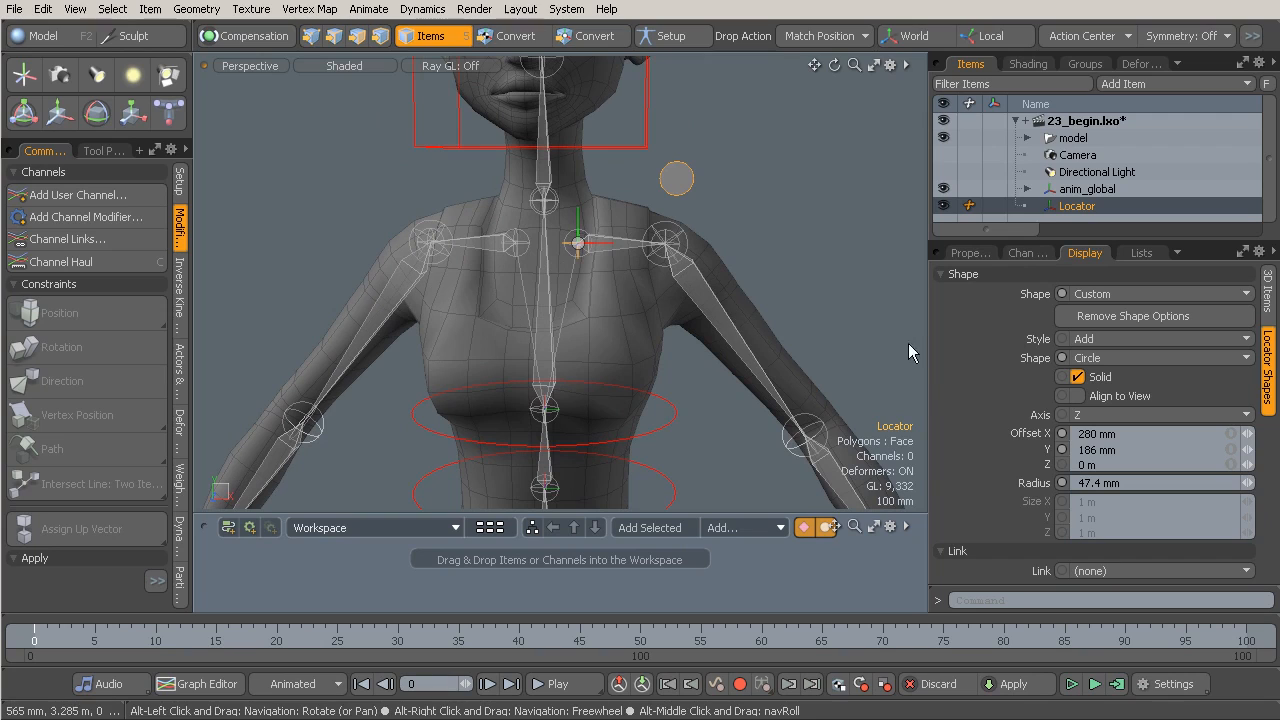
Make the locator's circle shape non-solid and set its shape style to Replace
left_click(1077, 377)
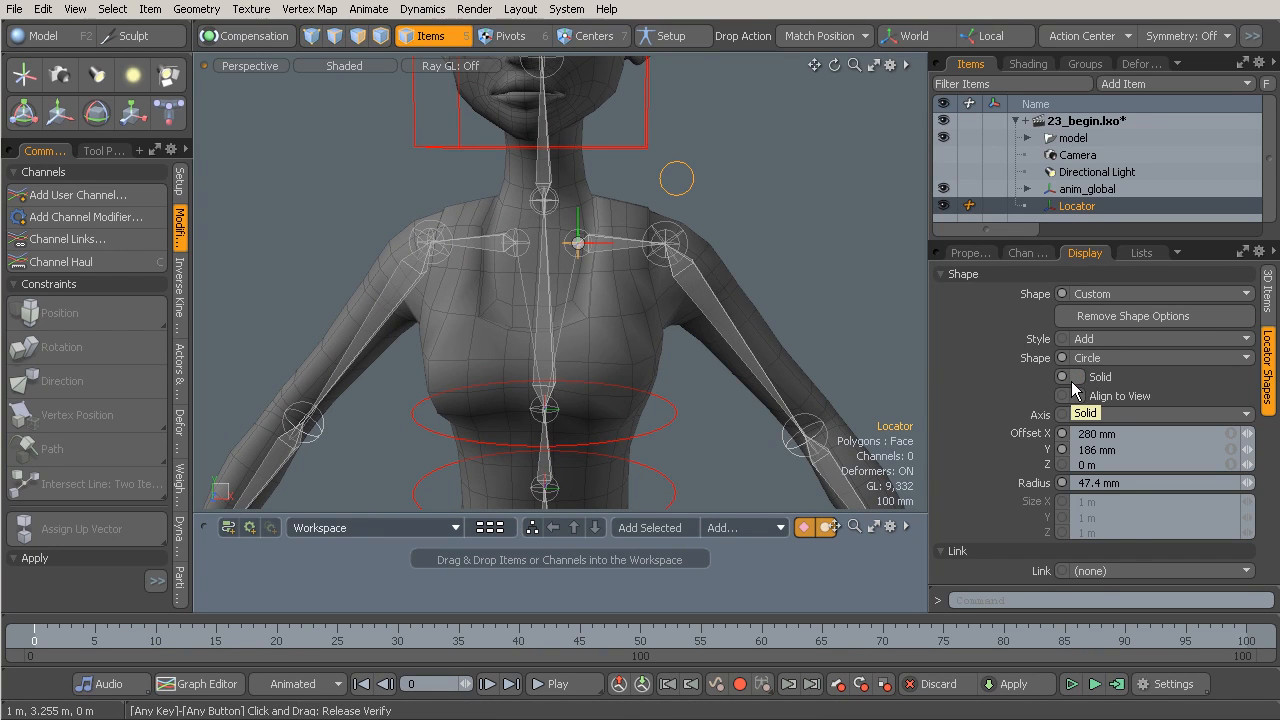
left_click(1105, 339)
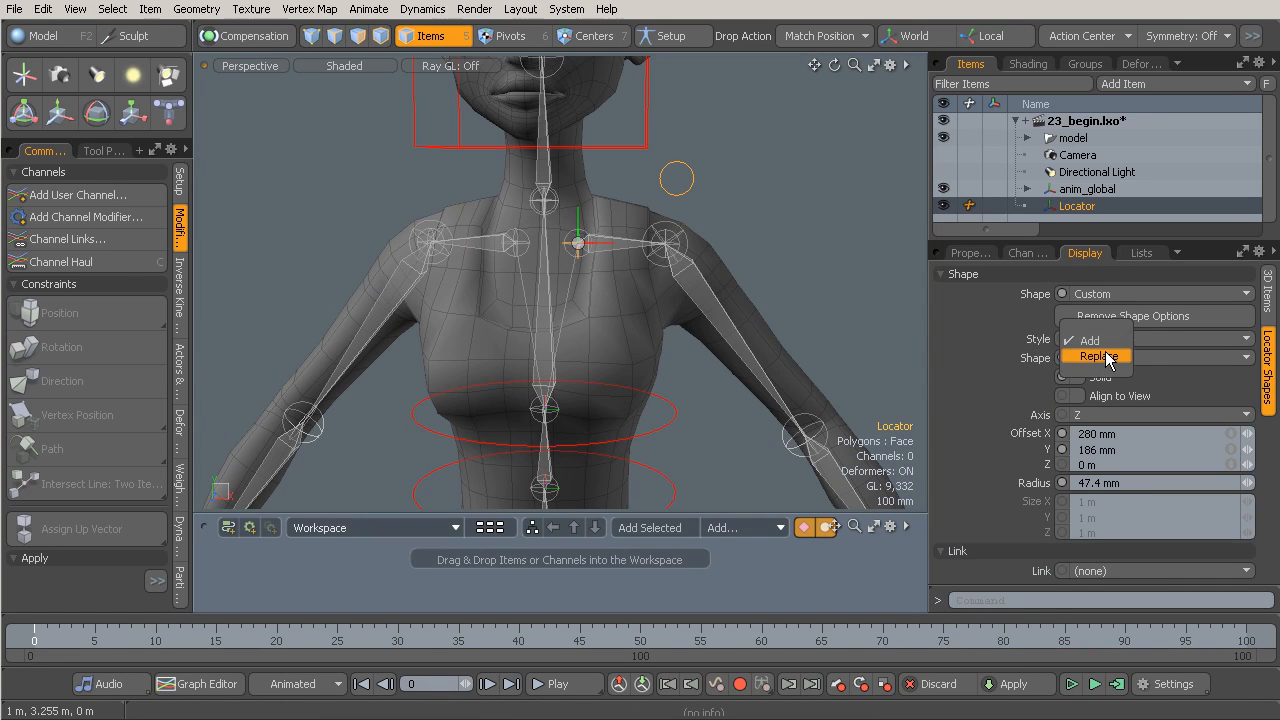
left_click(1097, 356)
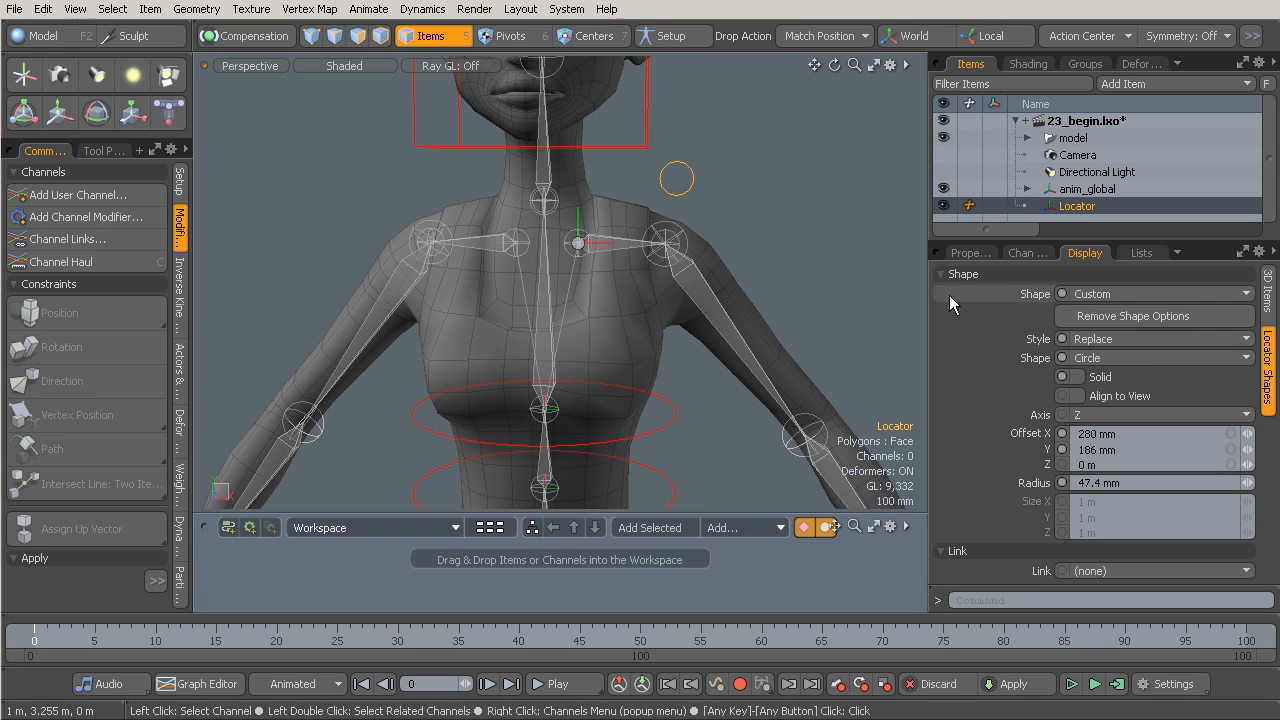
Add draw options to the shoulder locator and give it a User wireframe in blue (0.0, 0.0, 1.0)
left_click(1267, 290)
left_click(1120, 375)
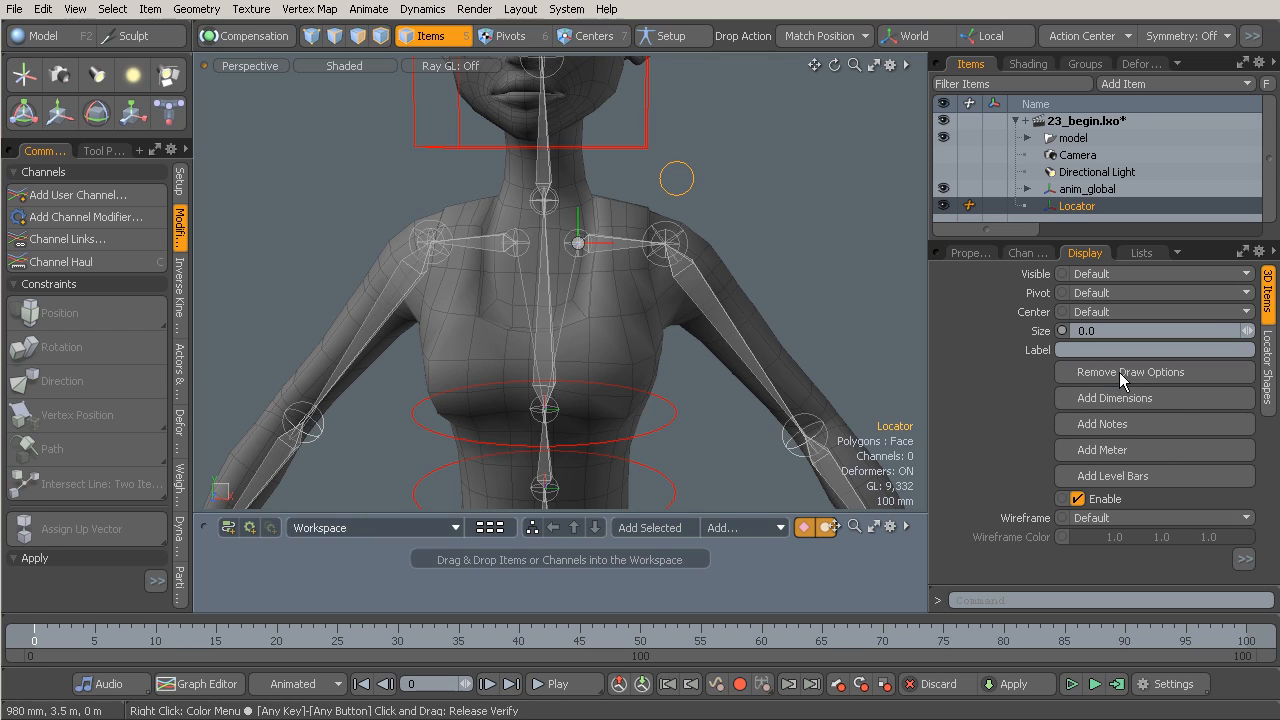
left_click(1110, 518)
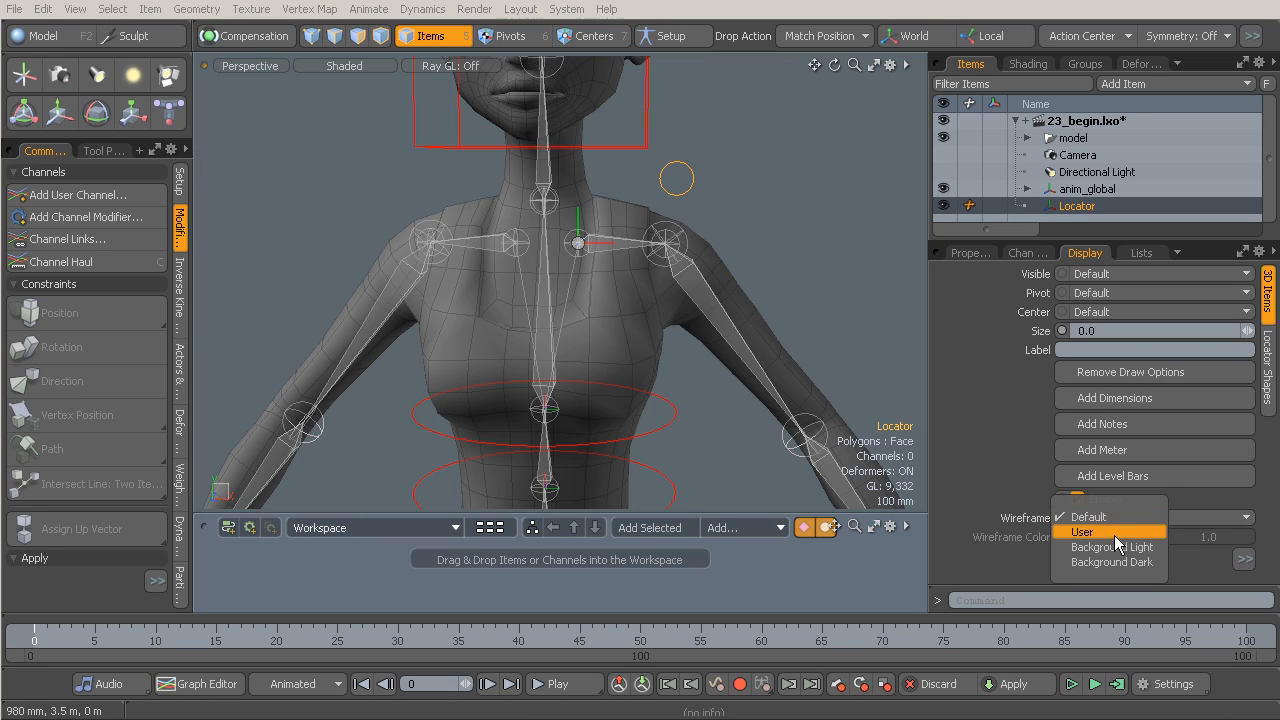
left_click(1114, 533)
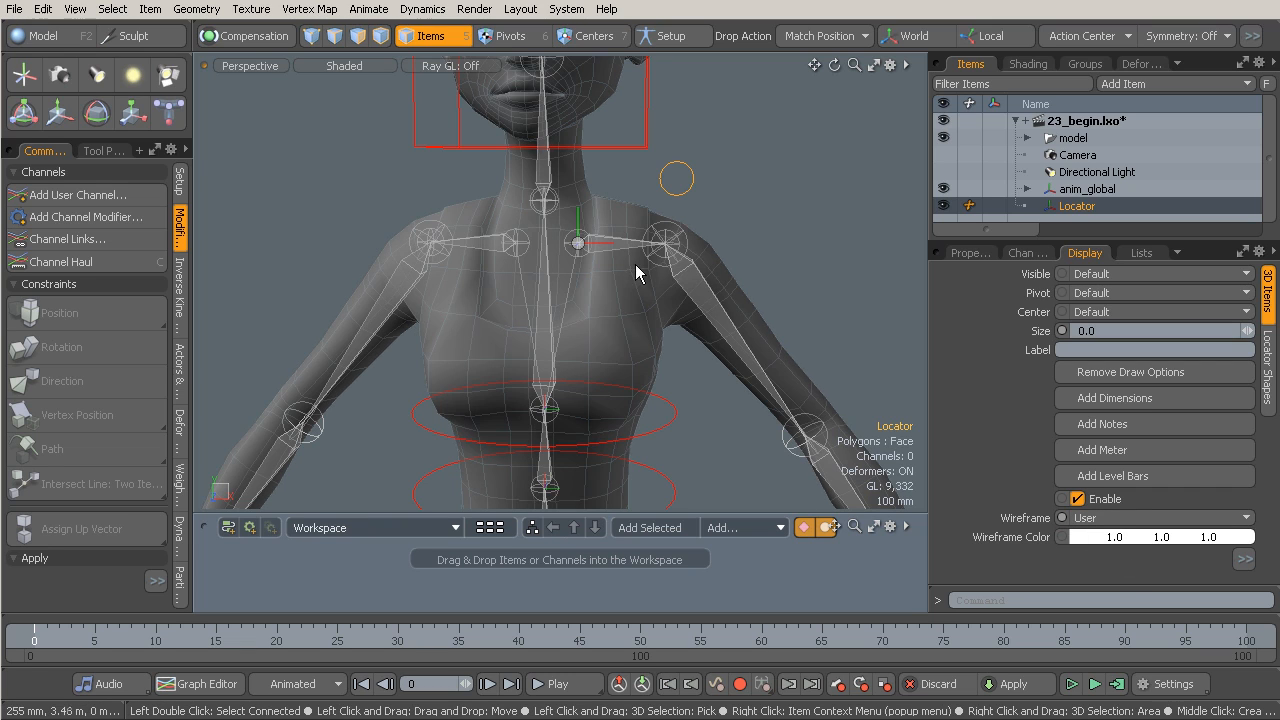
left_click_drag(1112, 538, 1135, 532)
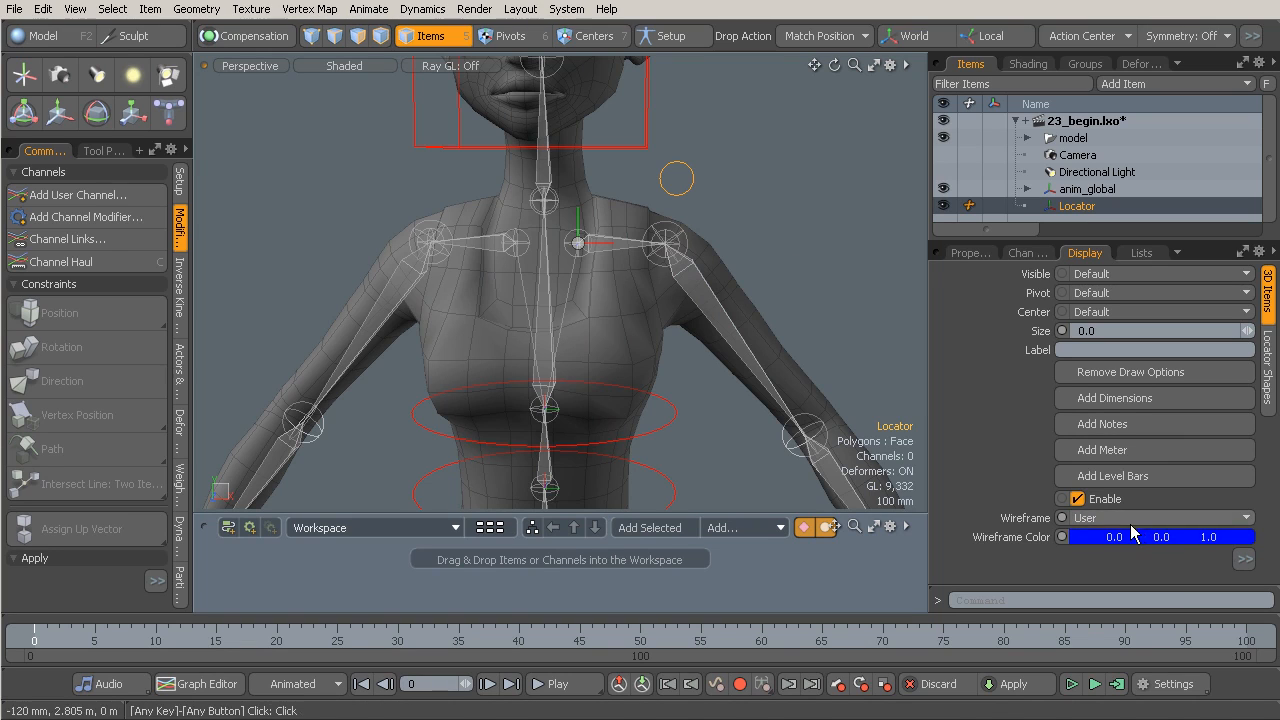
Rename the locator anim_l_clavicle and, in Setup mode, parent it to the chest control ring
double_click(1113, 204)
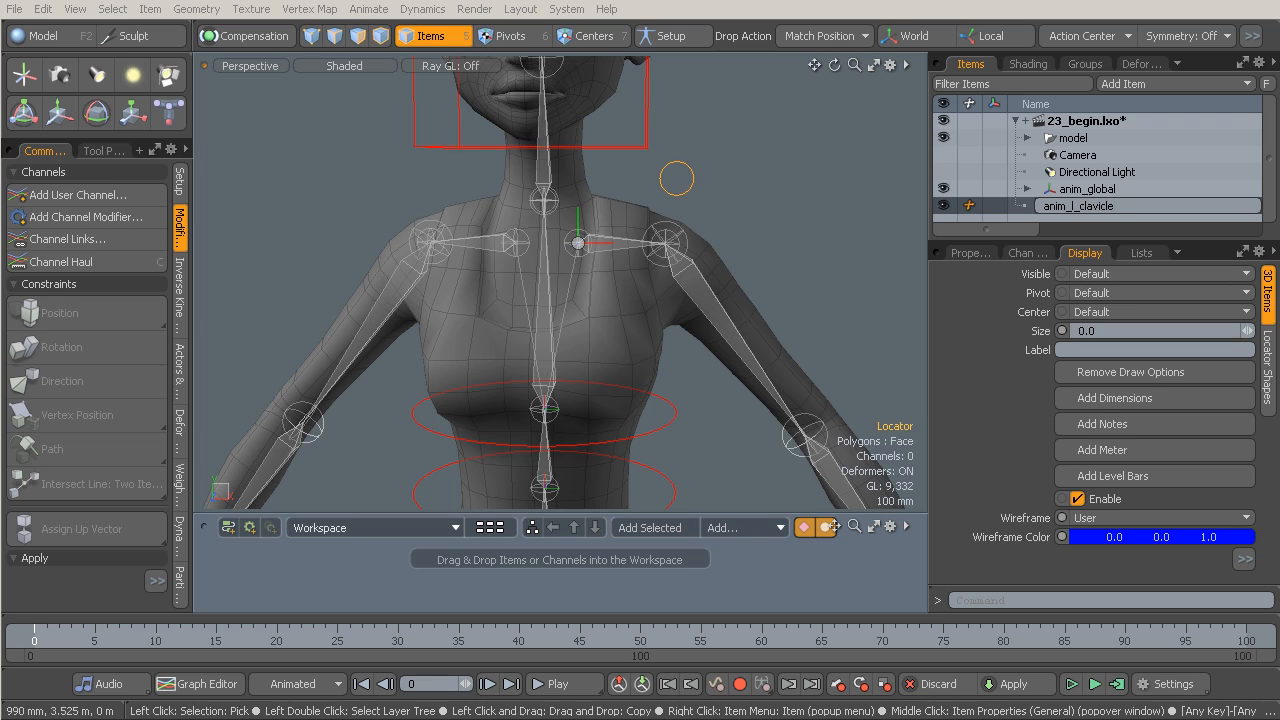
key("Return")
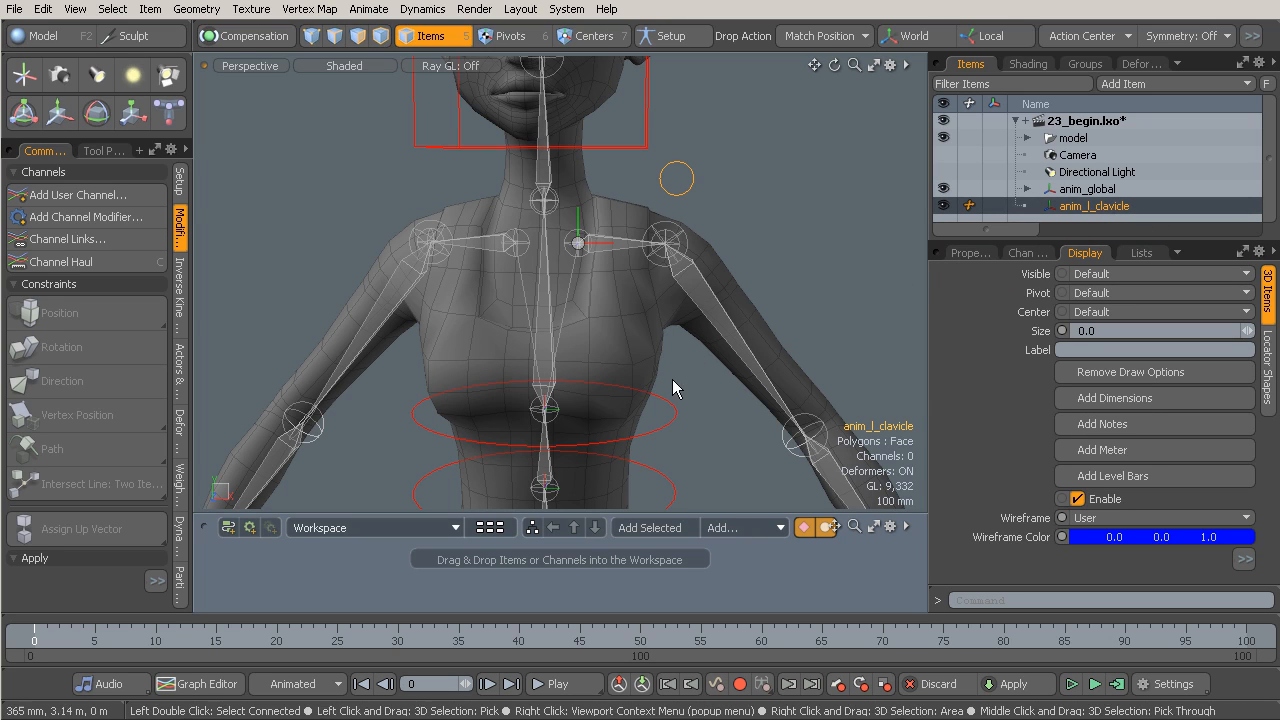
left_click_drag(681, 412, 733, 146, "alt")
left_click(666, 36)
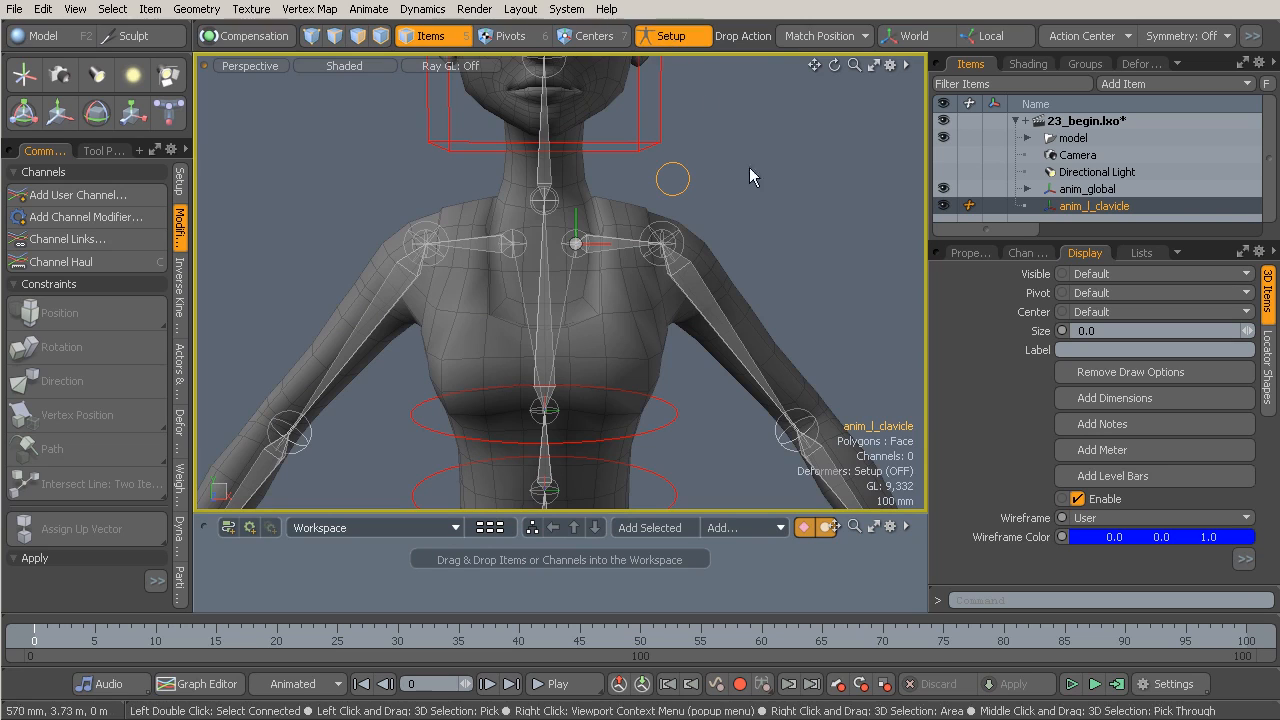
left_click(668, 401, "shift")
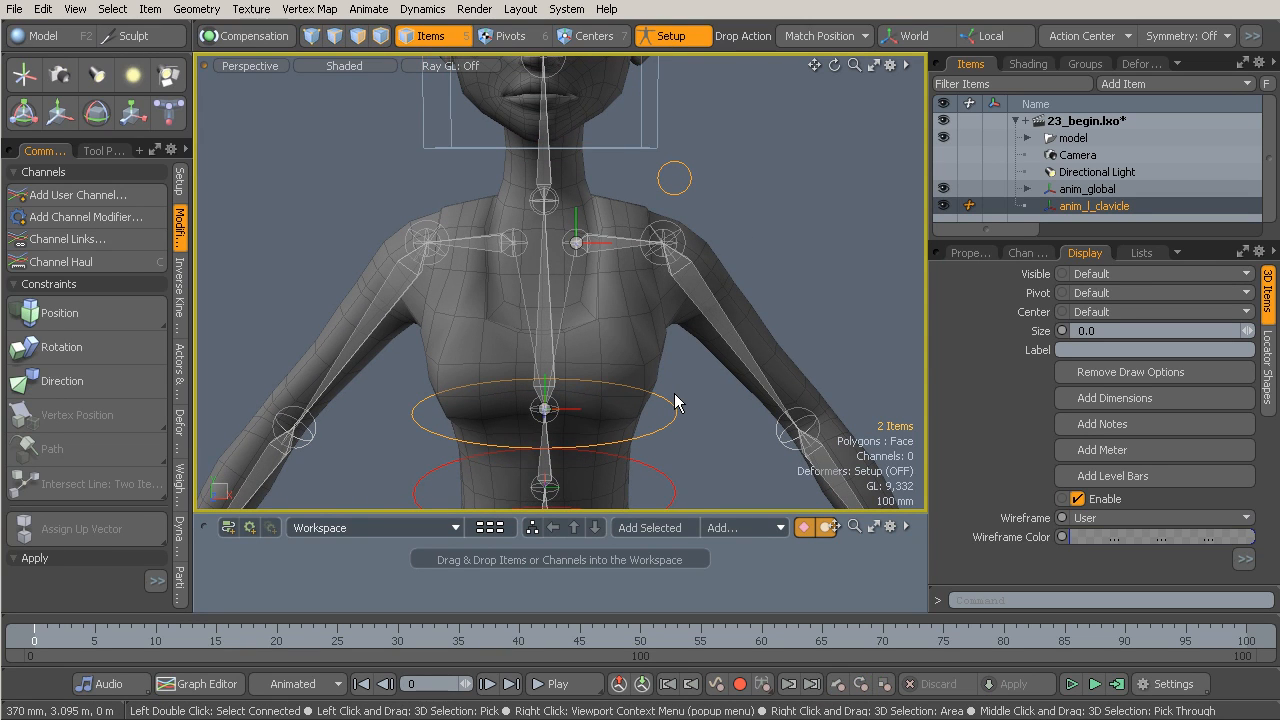
key("p")
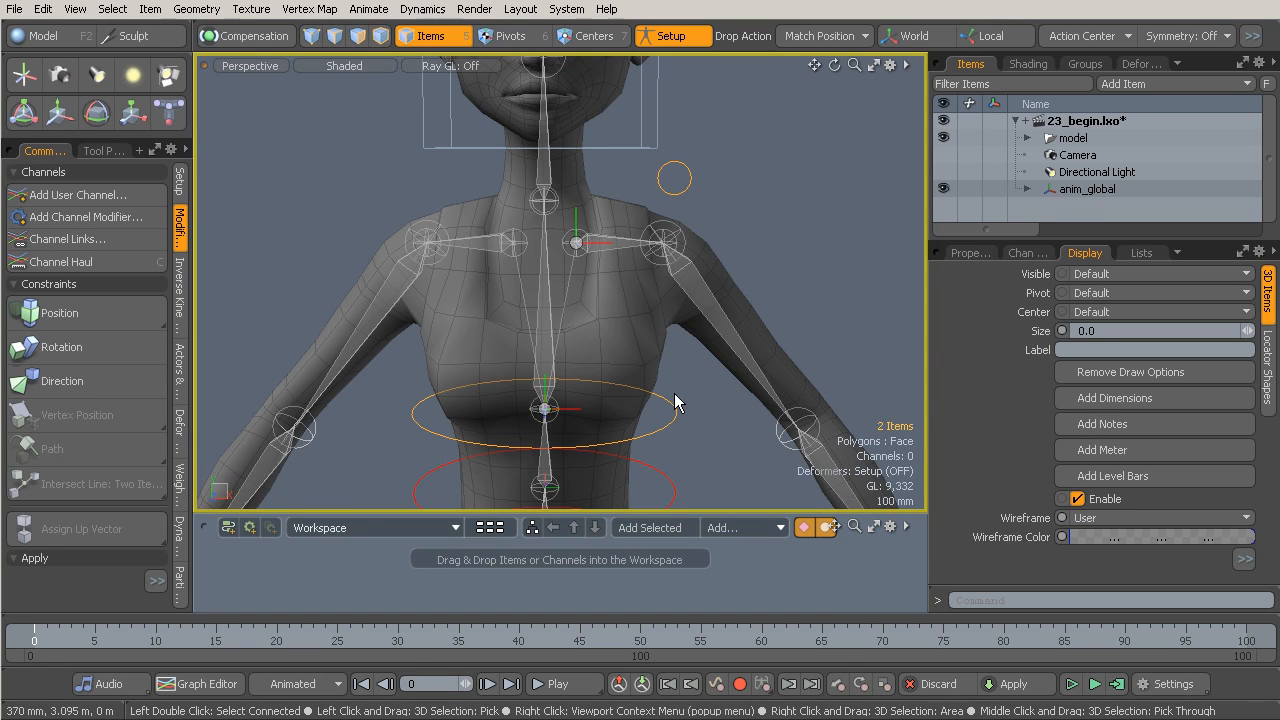
Select only the left clavicle control and zero all of its transforms
left_click(965, 256)
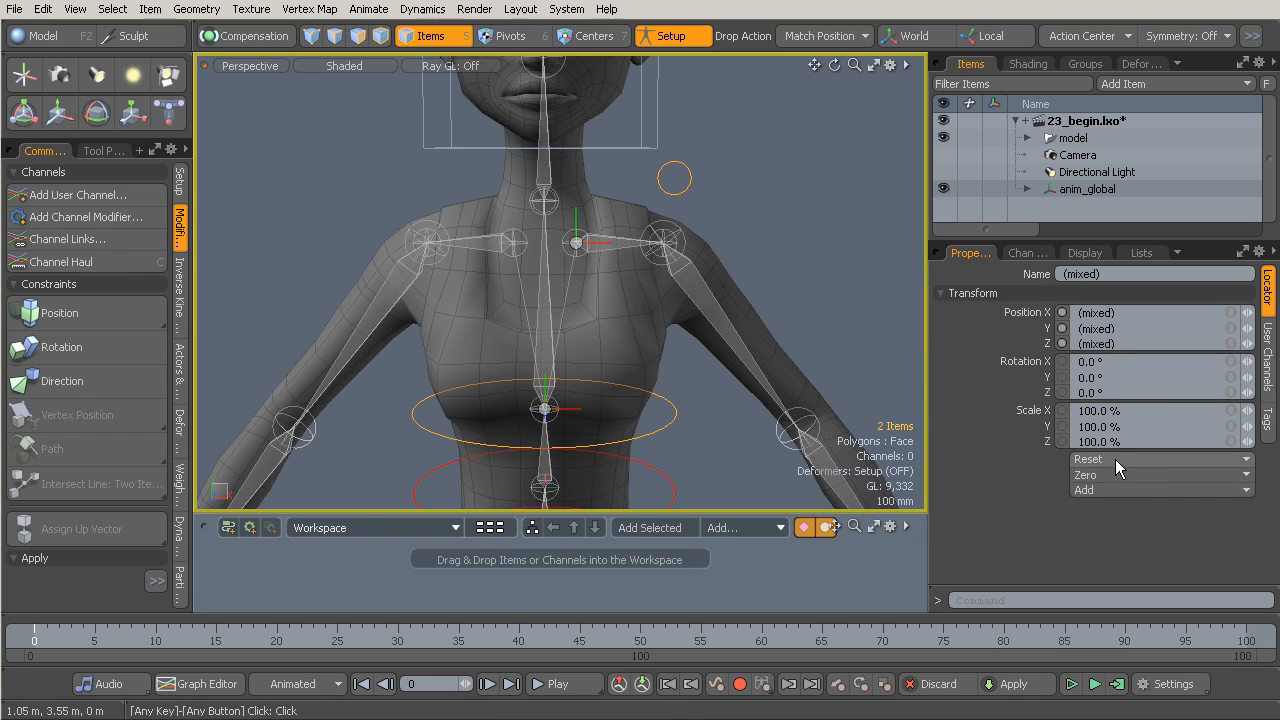
left_click(684, 190)
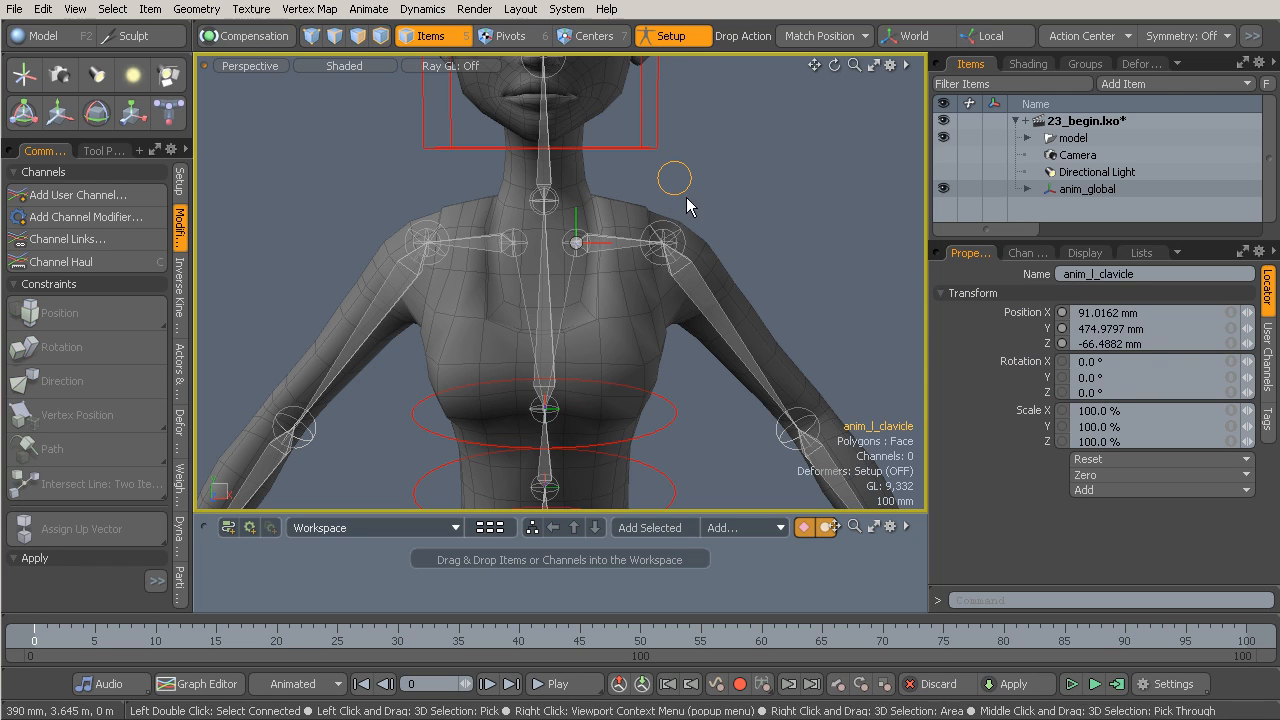
left_click(1120, 477)
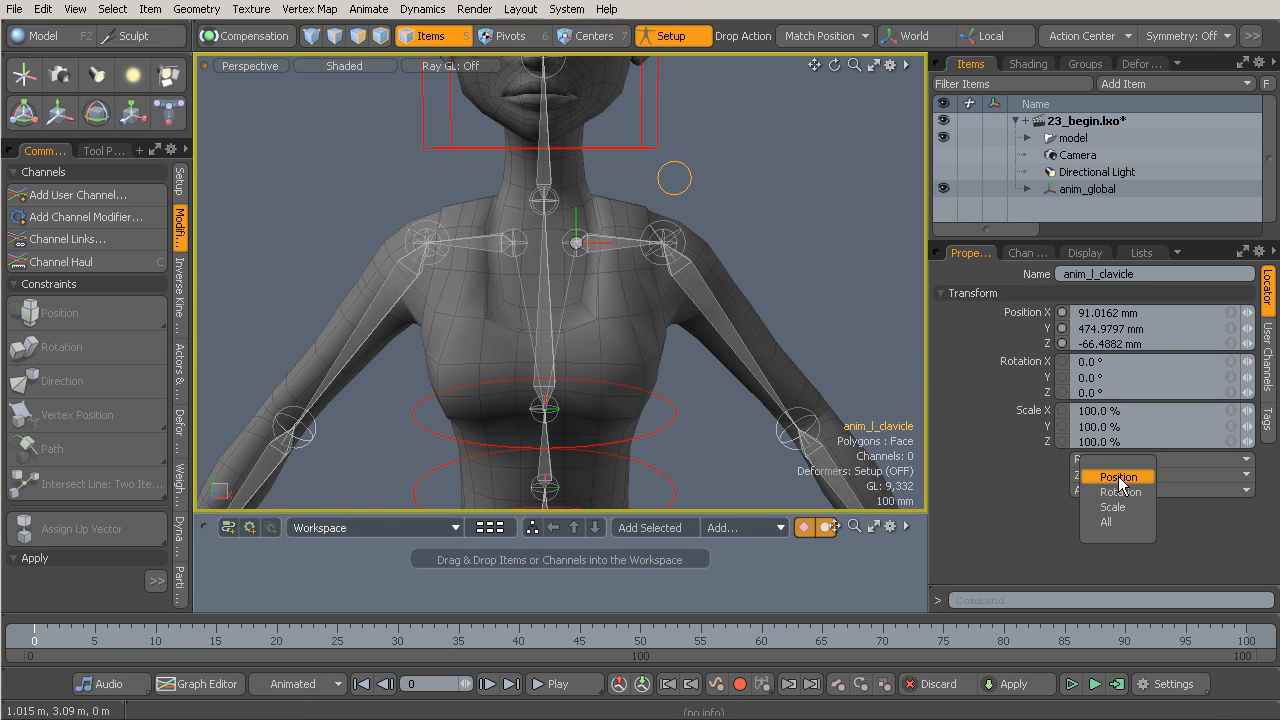
left_click(1118, 522)
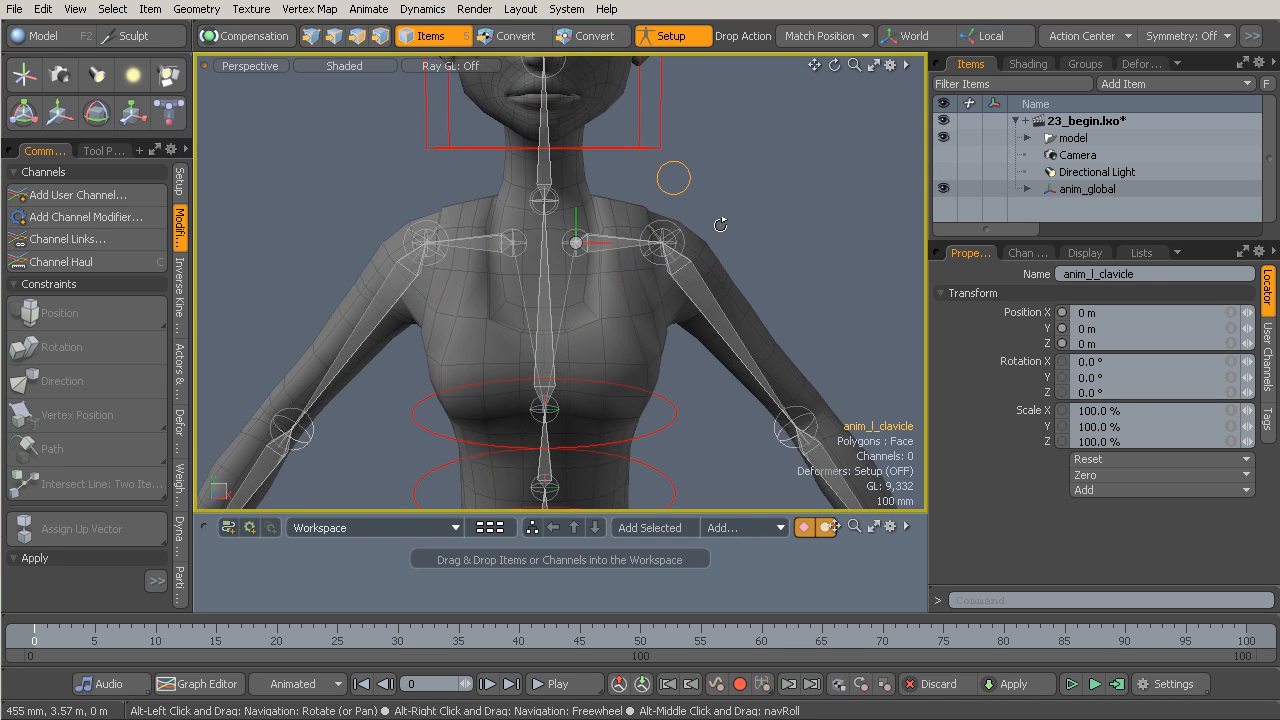
Mirror the left clavicle control across X with Mirror Hierarchy to create the right-side control
left_click_drag(731, 202, 748, 242, "alt")
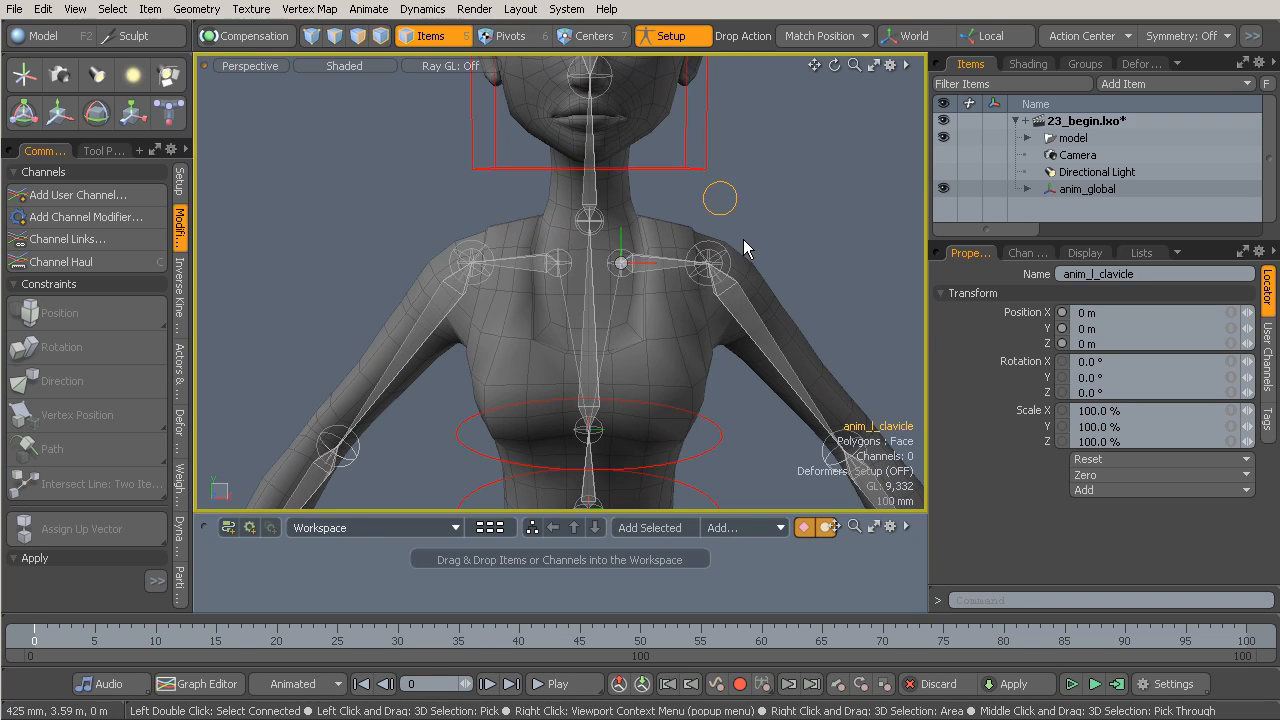
left_click(181, 185)
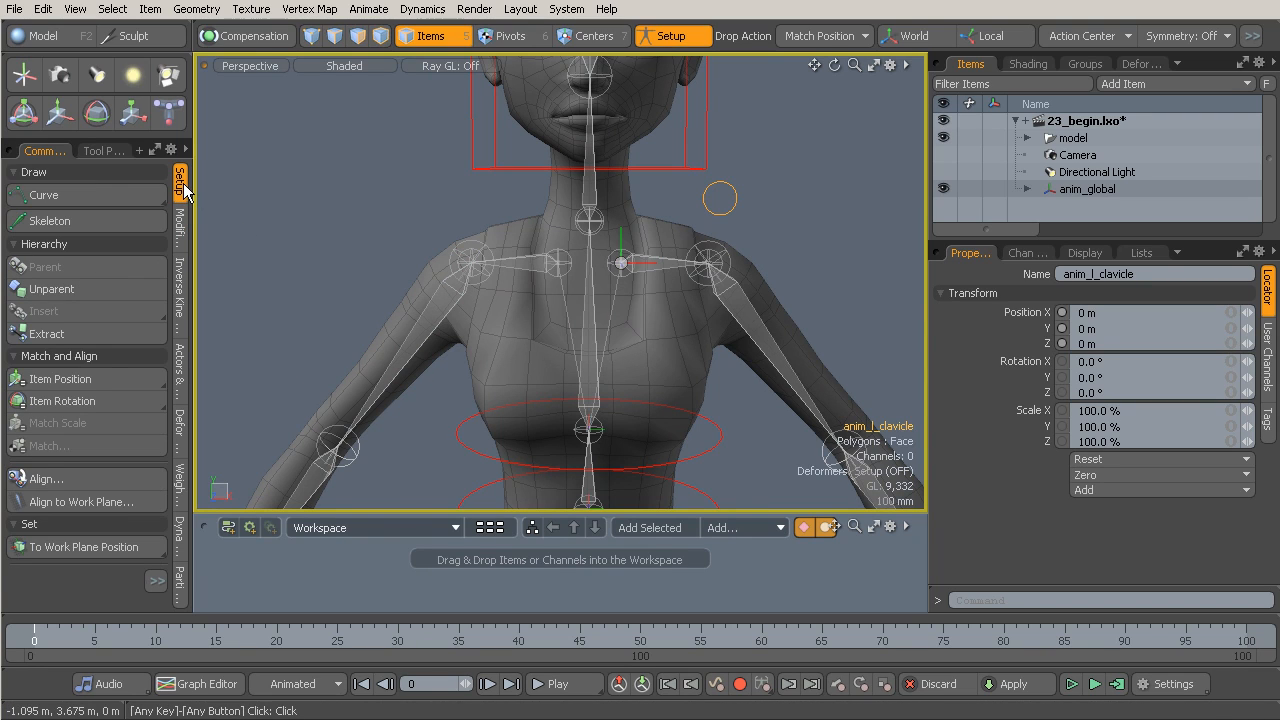
left_click(156, 582)
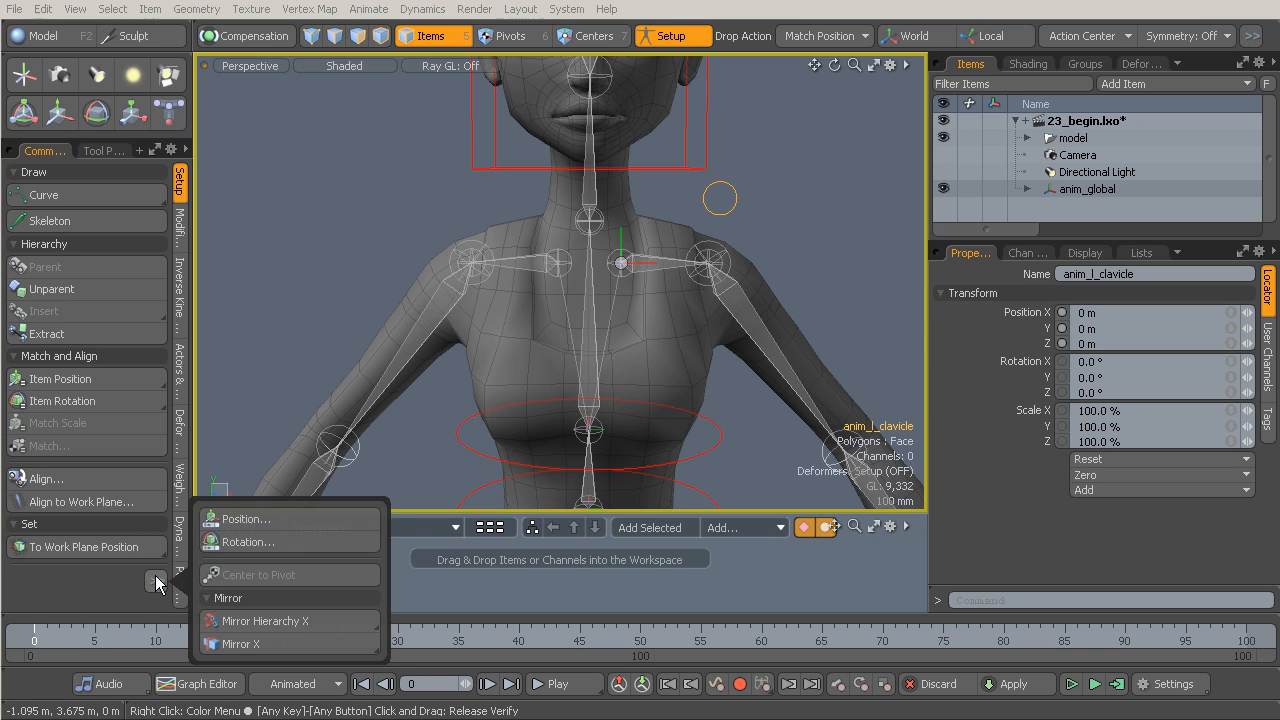
left_click(296, 620)
left_click(668, 220)
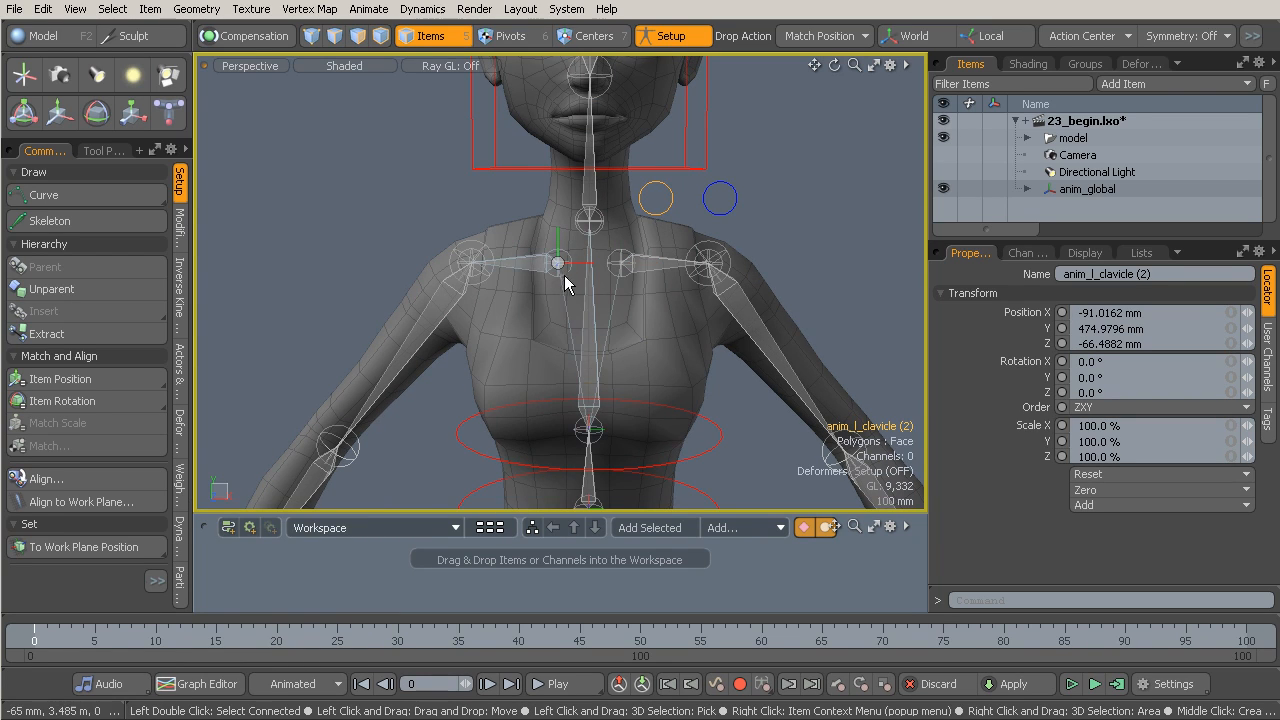
Set the mirrored clavicle control's shape Offset X to -280 mm so its circle sits above the right shoulder
mouse_move(706, 220)
left_mouse_down("alt")
mouse_move(590, 225)
mouse_move(693, 225)
left_mouse_up("alt")
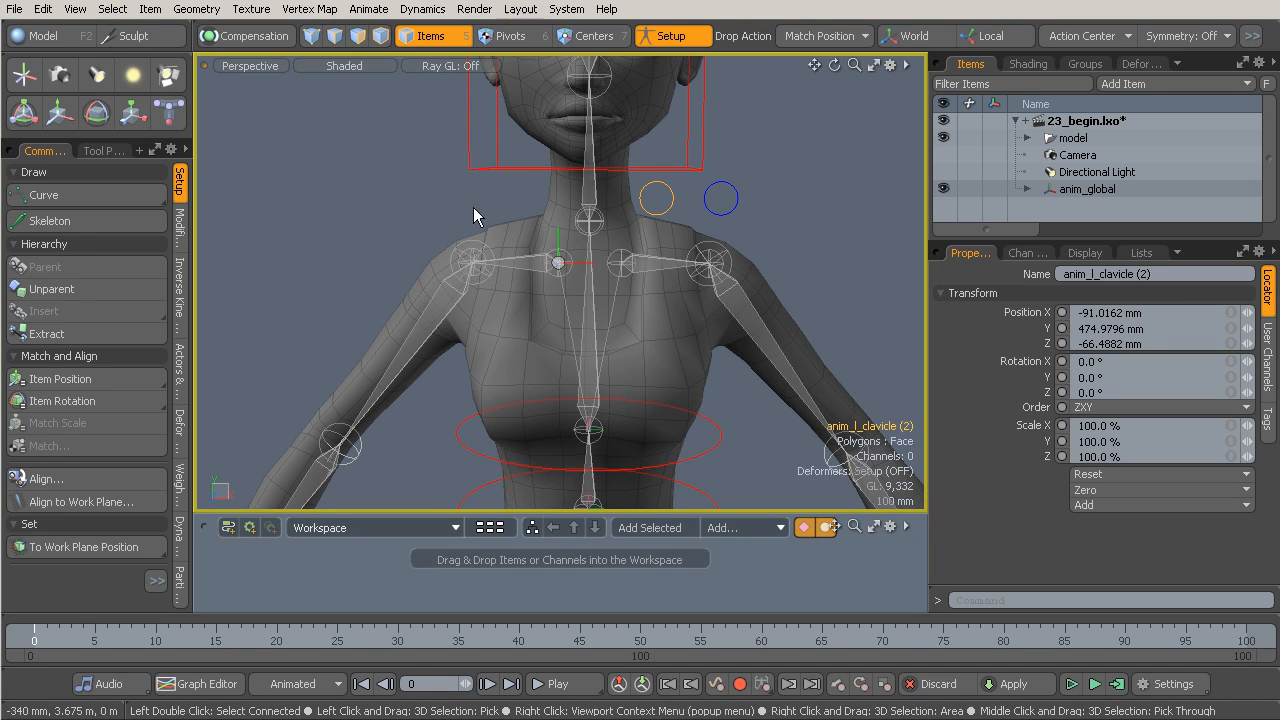
left_click(1090, 253)
left_click(1268, 360)
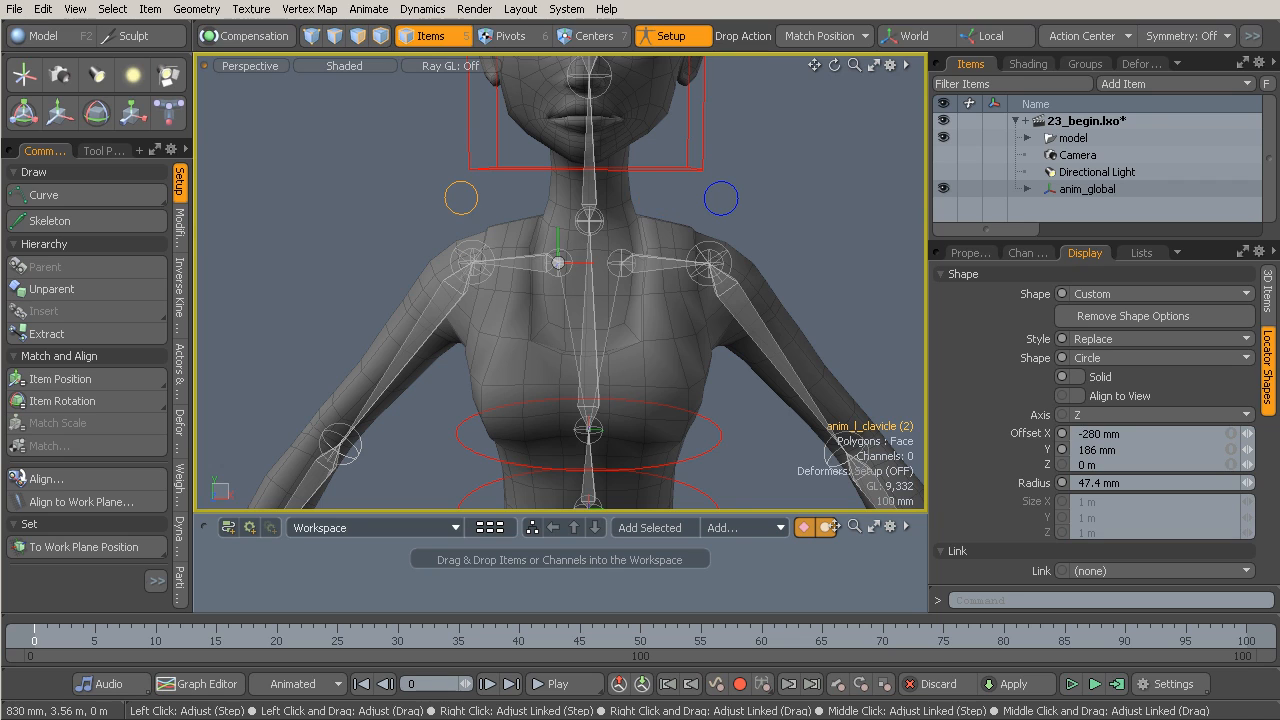
left_click_drag(713, 296, 763, 244, "alt")
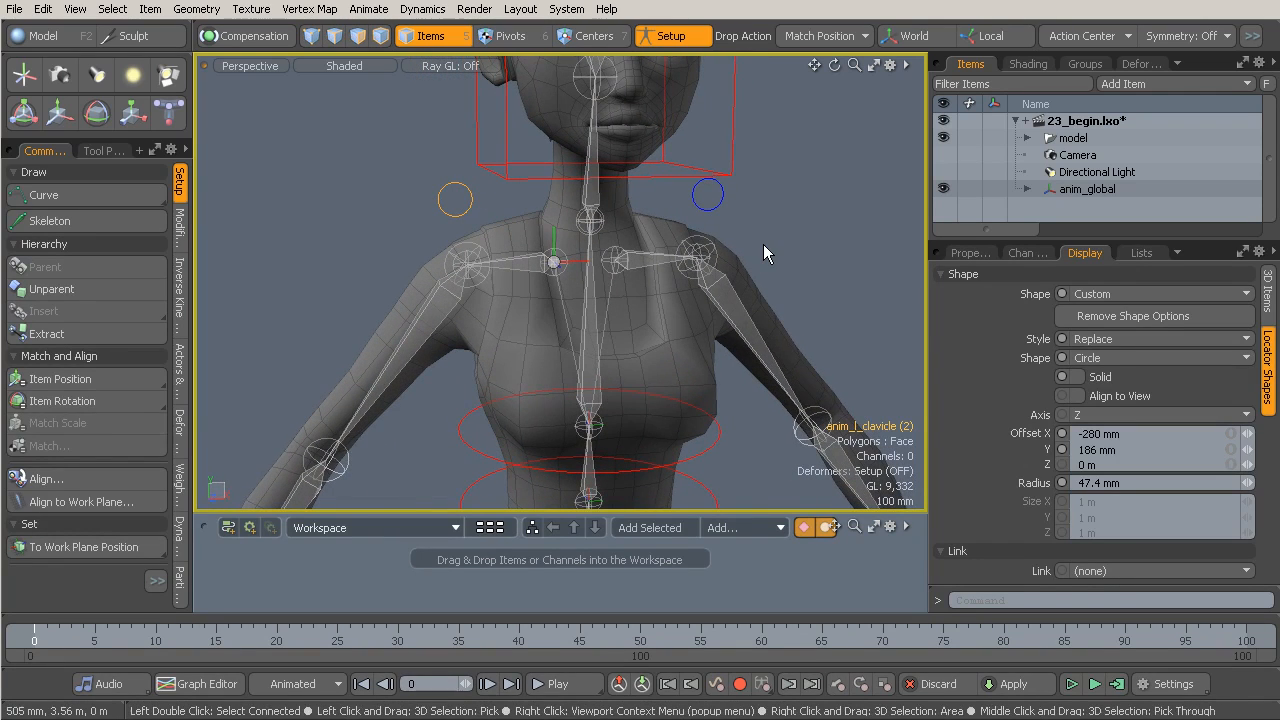
Zero all transforms of the mirrored right clavicle control
left_click(968, 253)
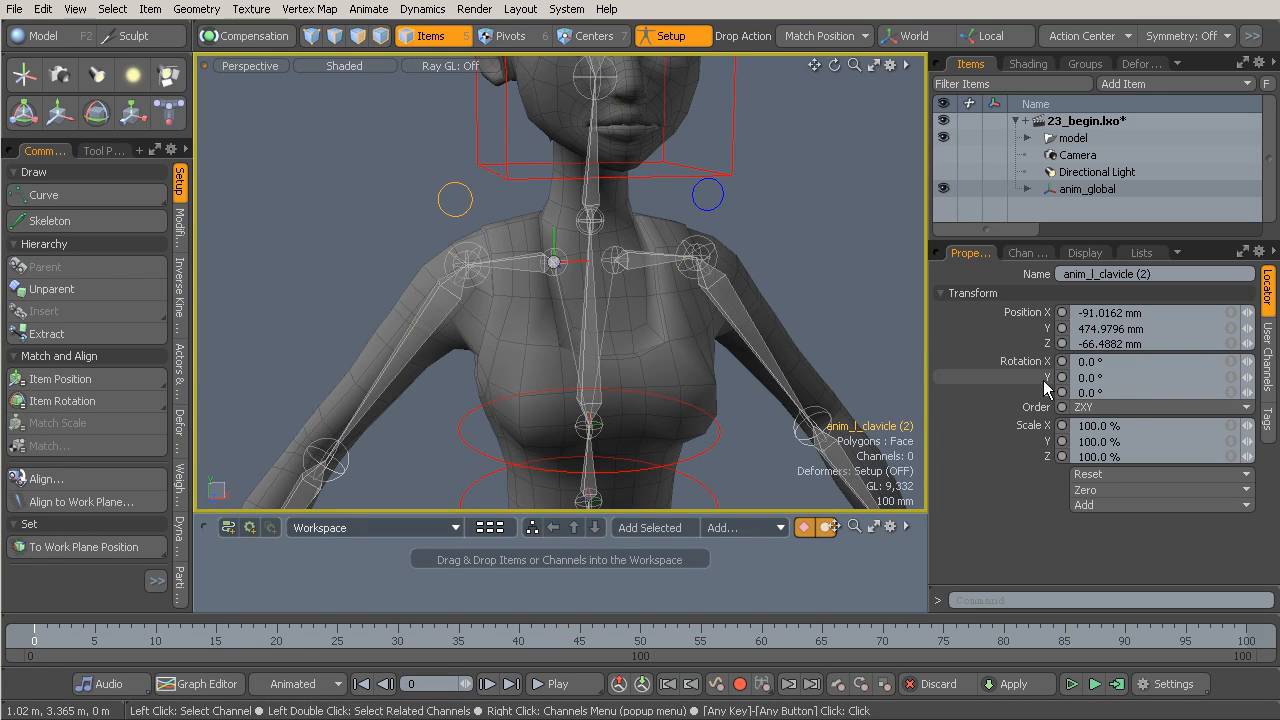
left_click(1115, 489)
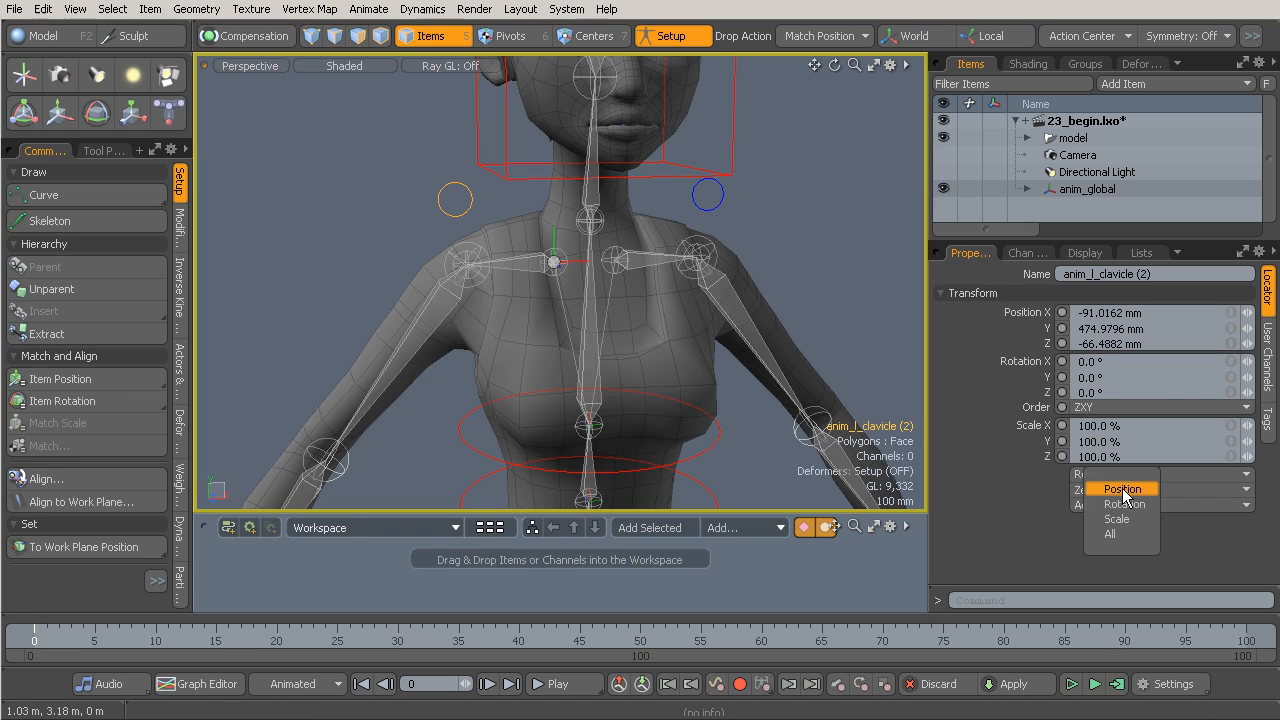
left_click(1127, 531)
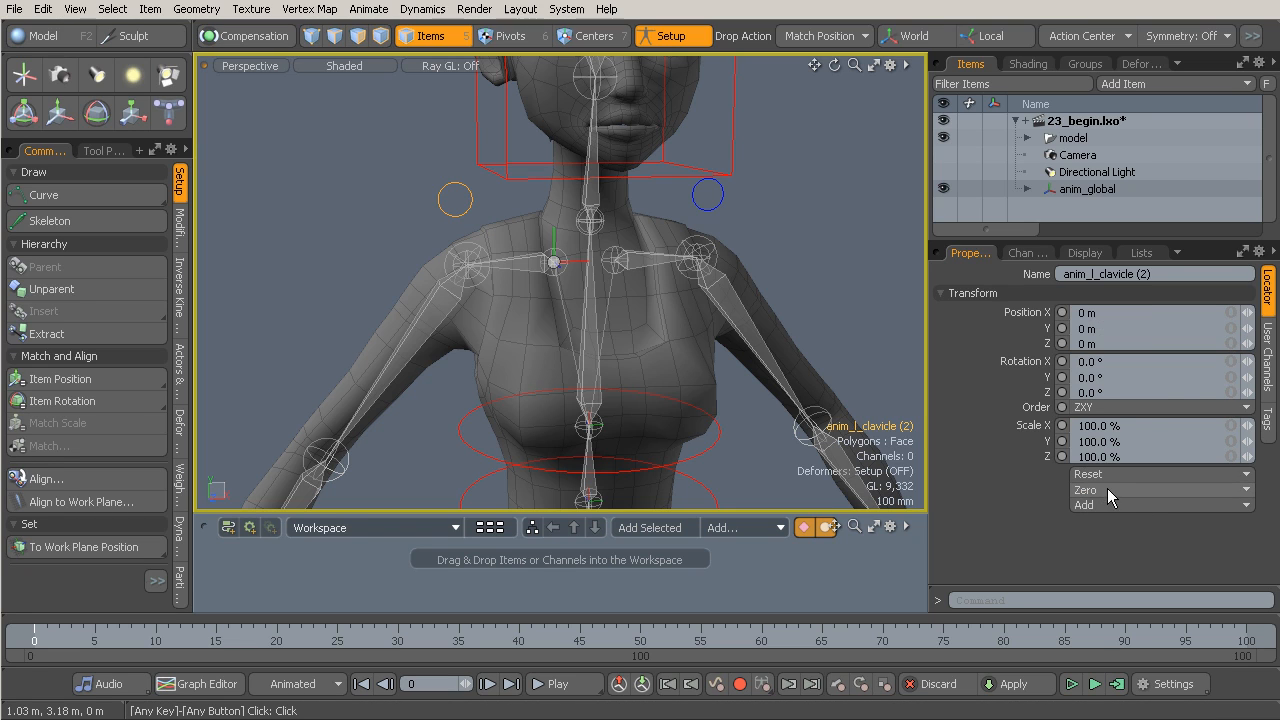
left_click_drag(791, 263, 740, 255, "alt")
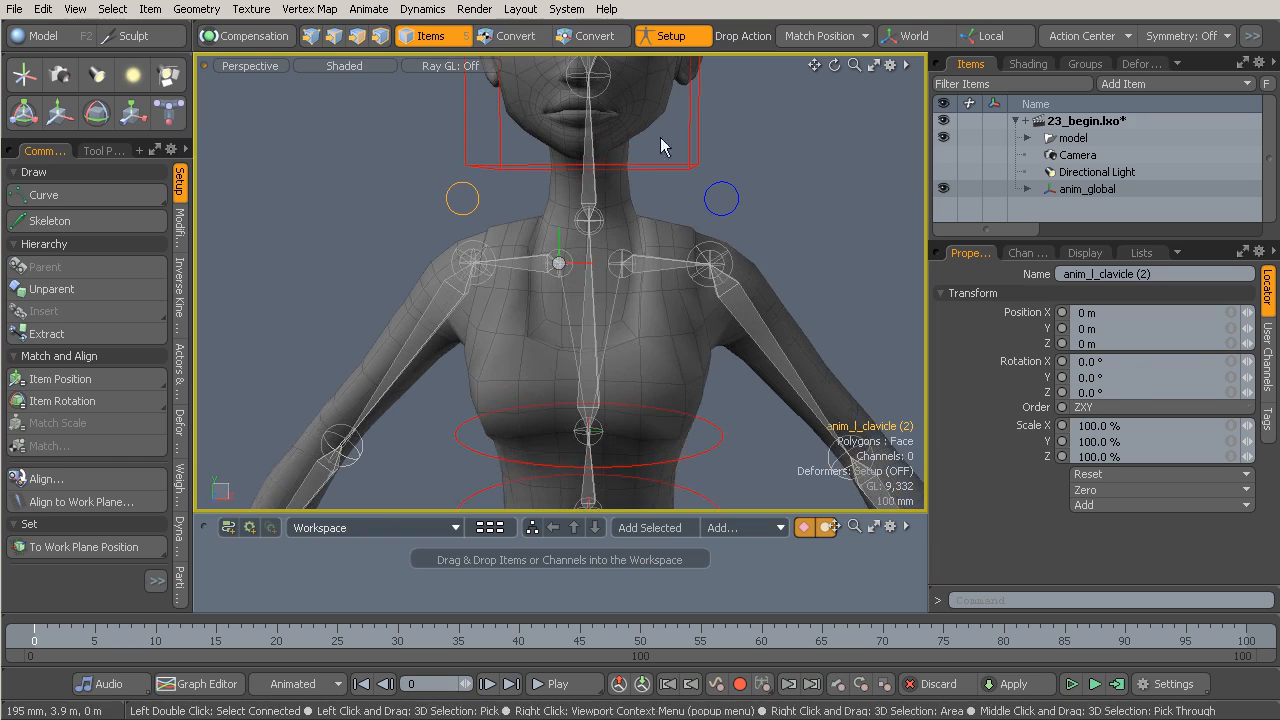
Toggle Setup mode off and on to compare both clavicle controls, and inspect them around the shoulders
left_click(668, 40)
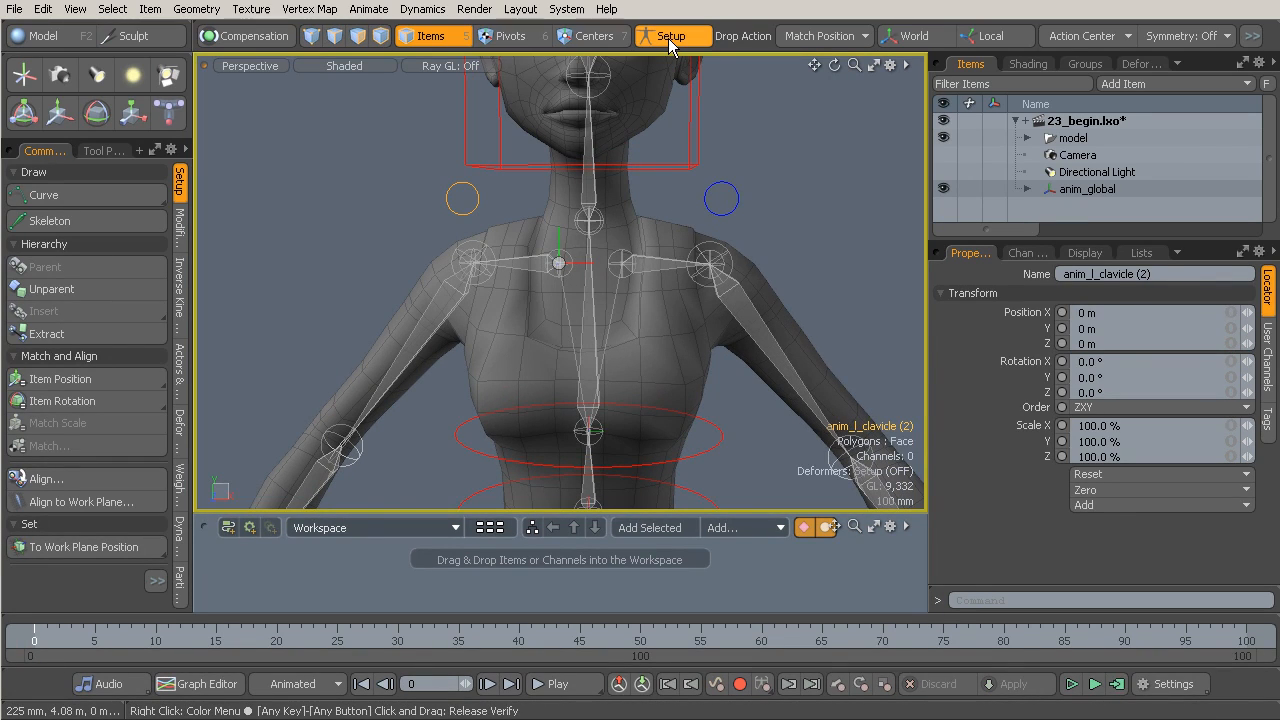
left_click(668, 38)
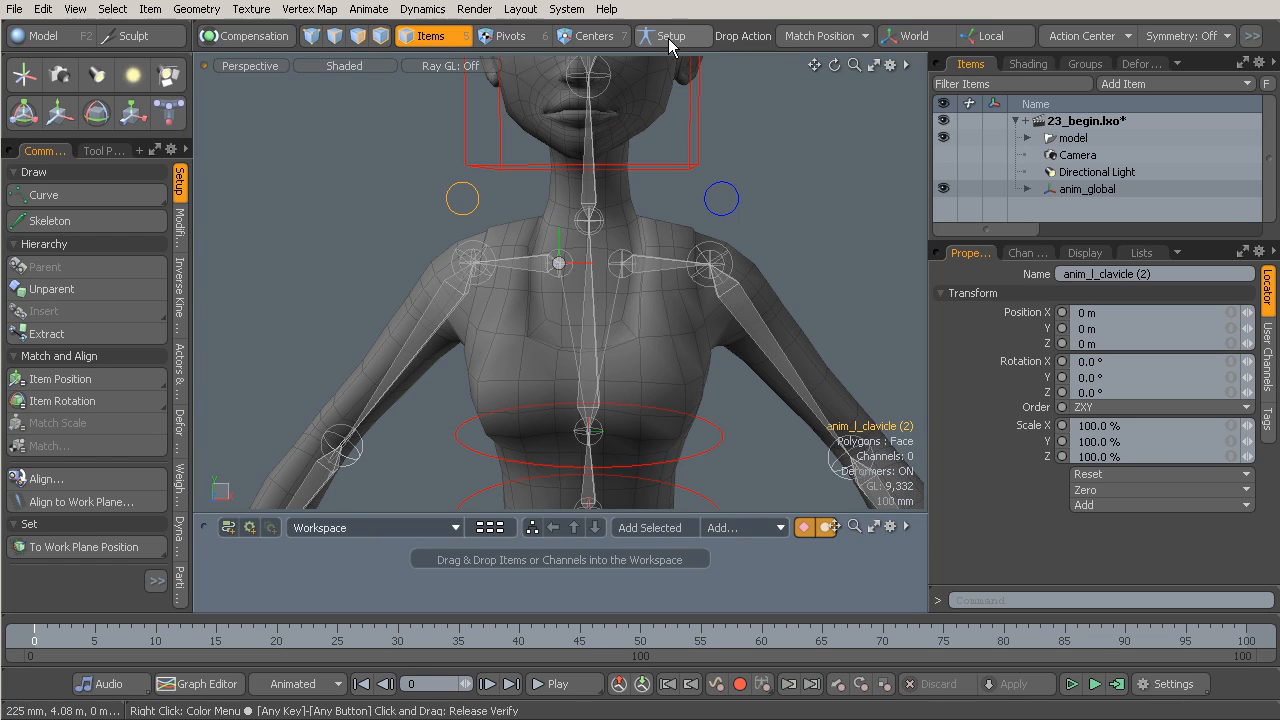
left_click(668, 38)
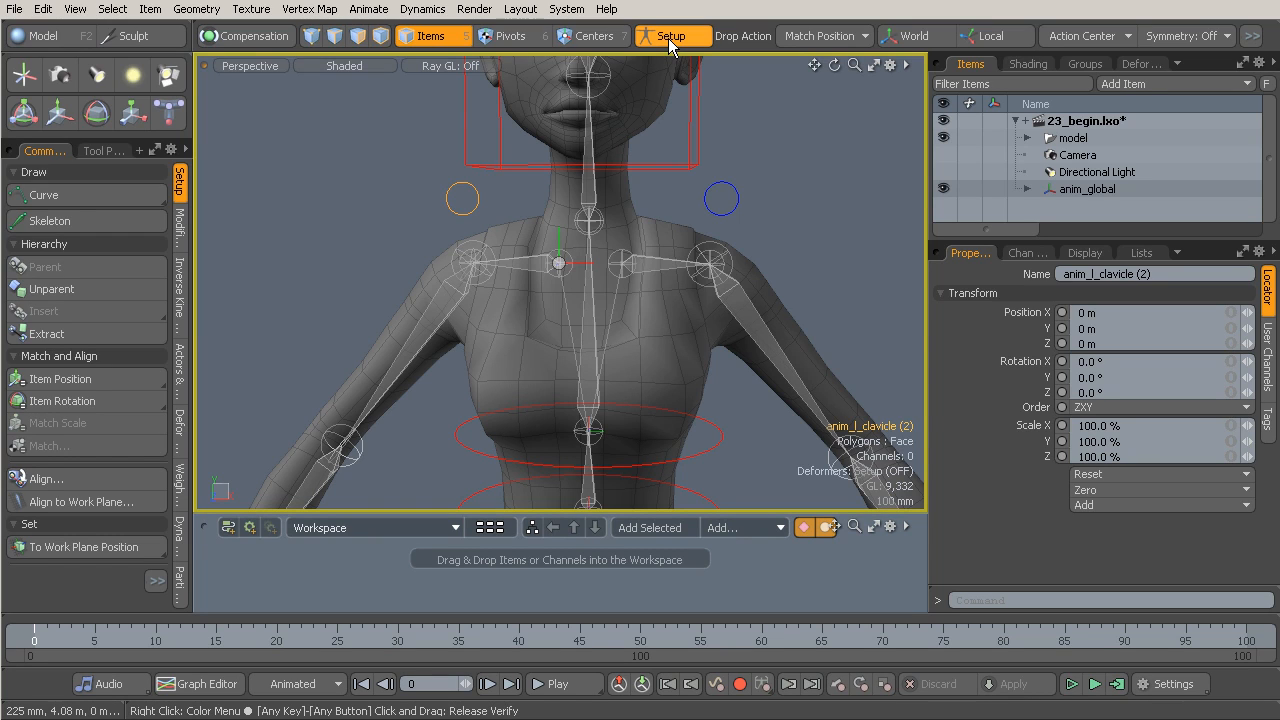
left_click(668, 38)
left_click(668, 38)
mouse_move(536, 284)
left_mouse_down("alt")
mouse_move(731, 277)
mouse_move(789, 289)
mouse_move(531, 284)
left_mouse_up("alt")
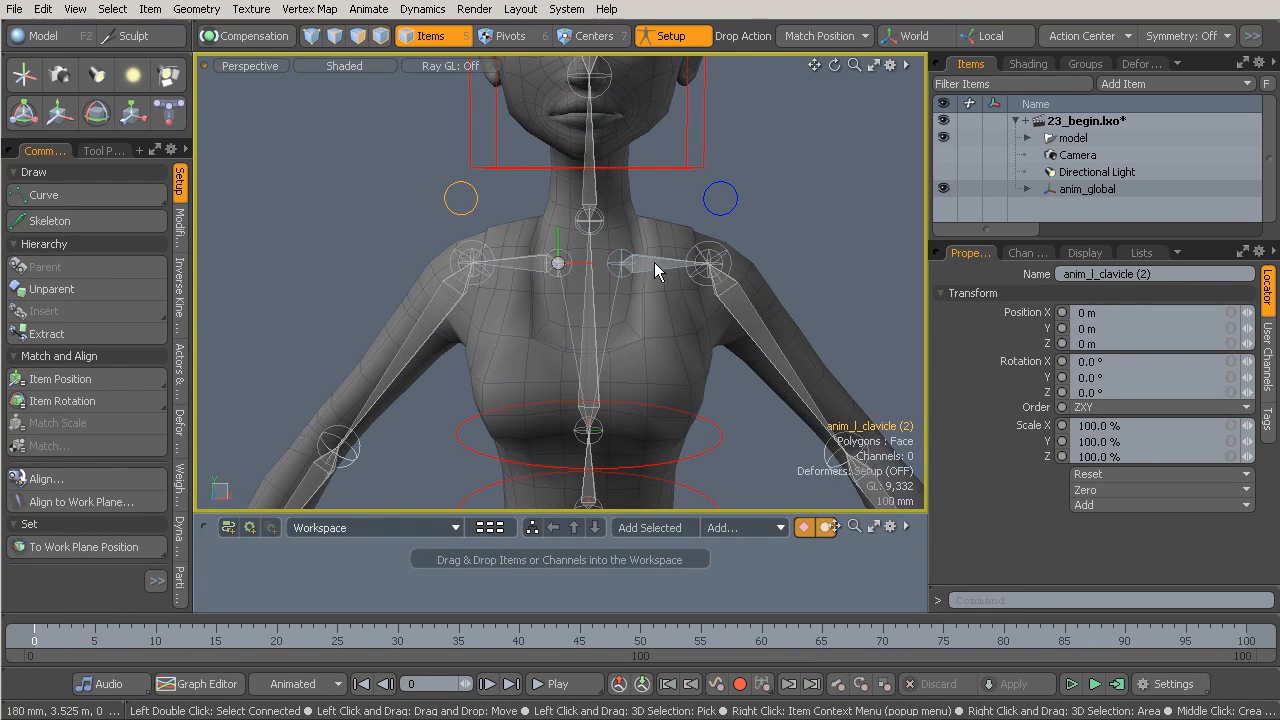
left_click_drag(617, 274, 571, 269, "alt")
left_click_drag(472, 244, 483, 246, "alt")
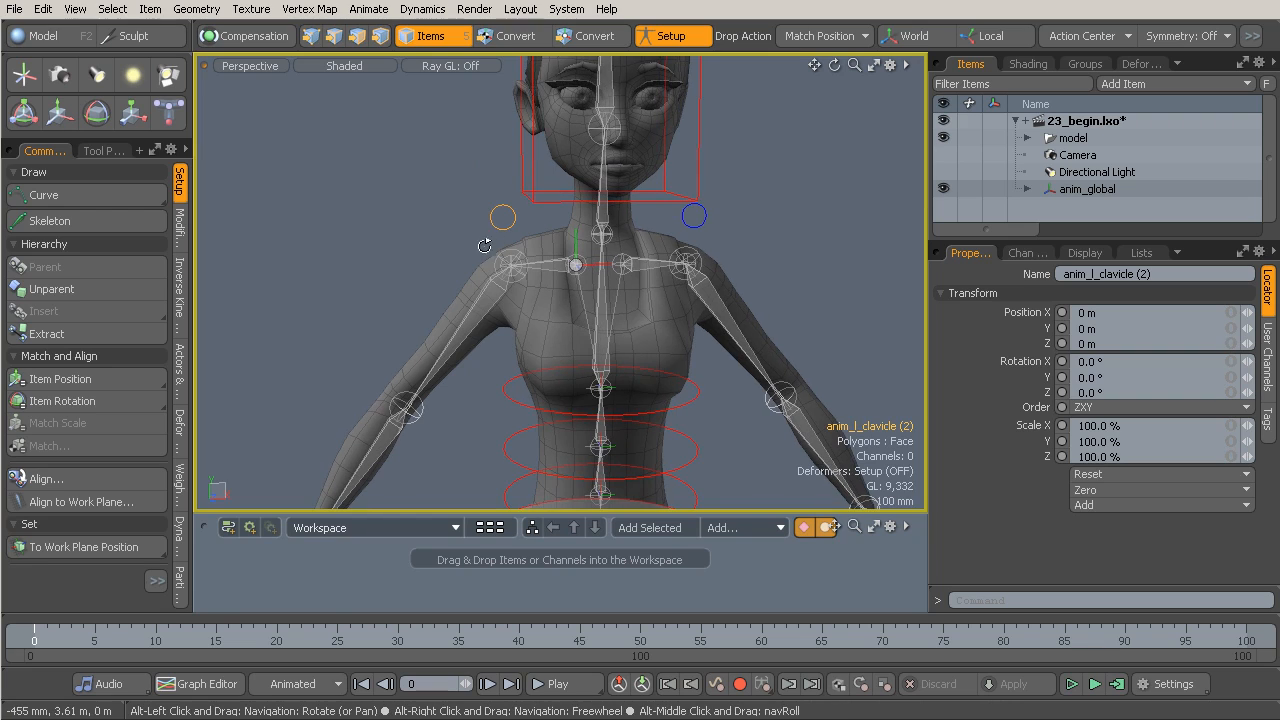
Add a new locator and match its transforms to the left clavicle joint using the Match drop action
key("n")
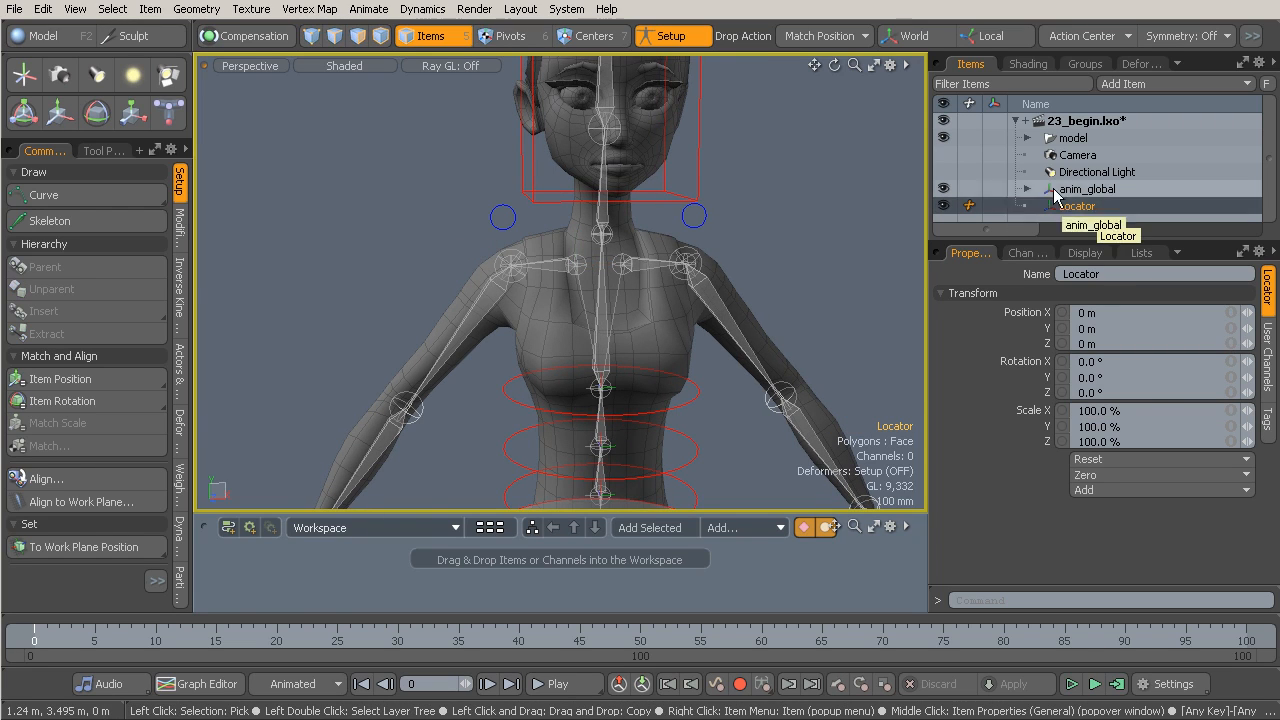
left_click(830, 36)
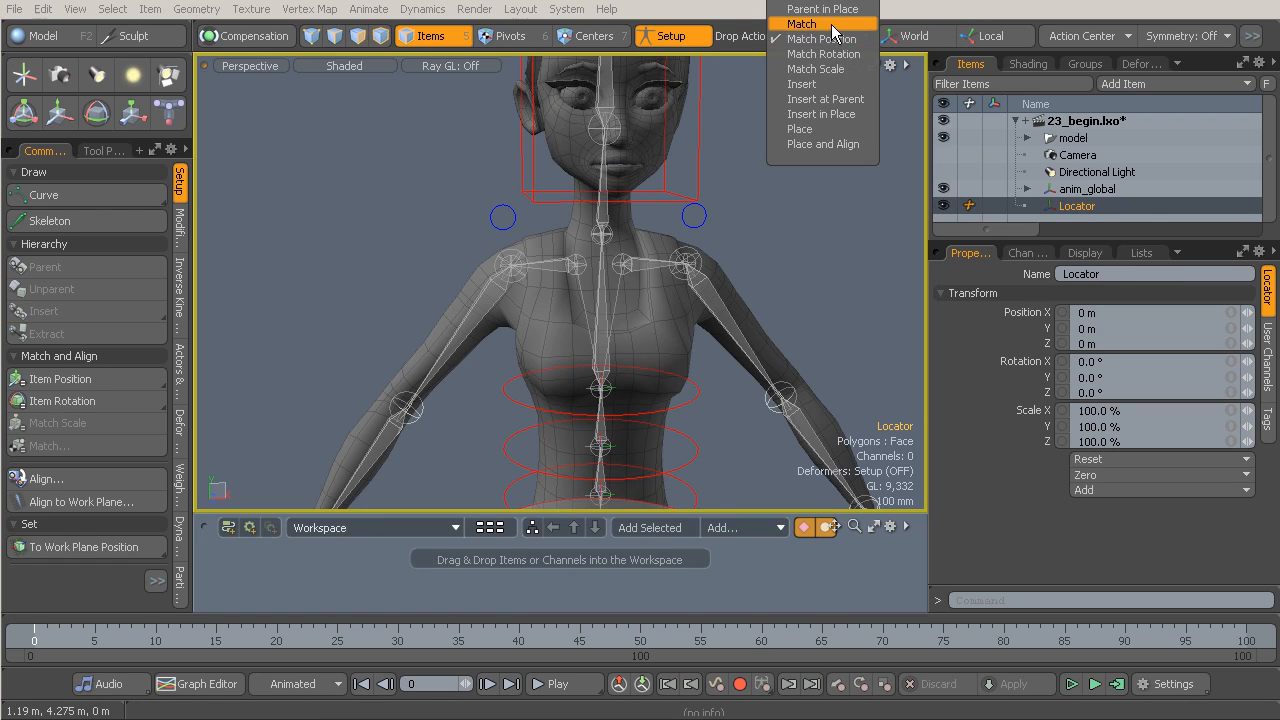
left_click(801, 24)
left_click_drag(1068, 207, 760, 256)
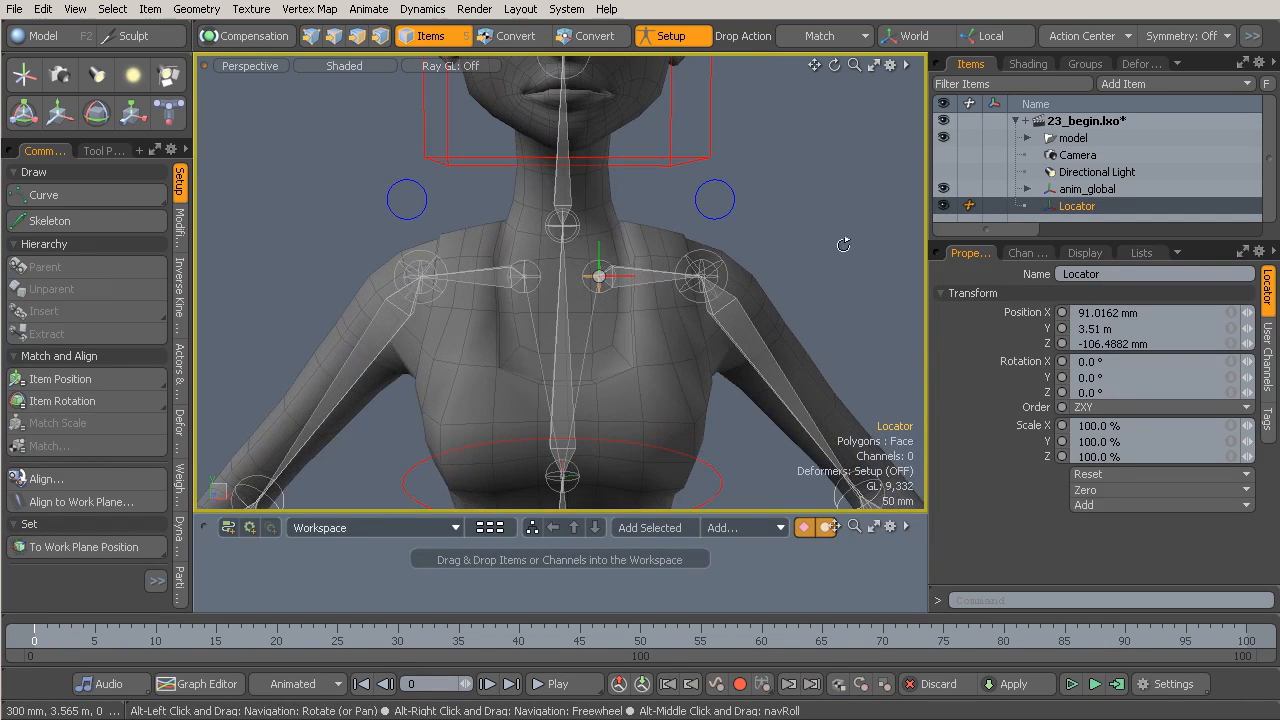
Rename the new locator at the left clavicle joint to locDrv_l_clavicle
double_click(1105, 206)
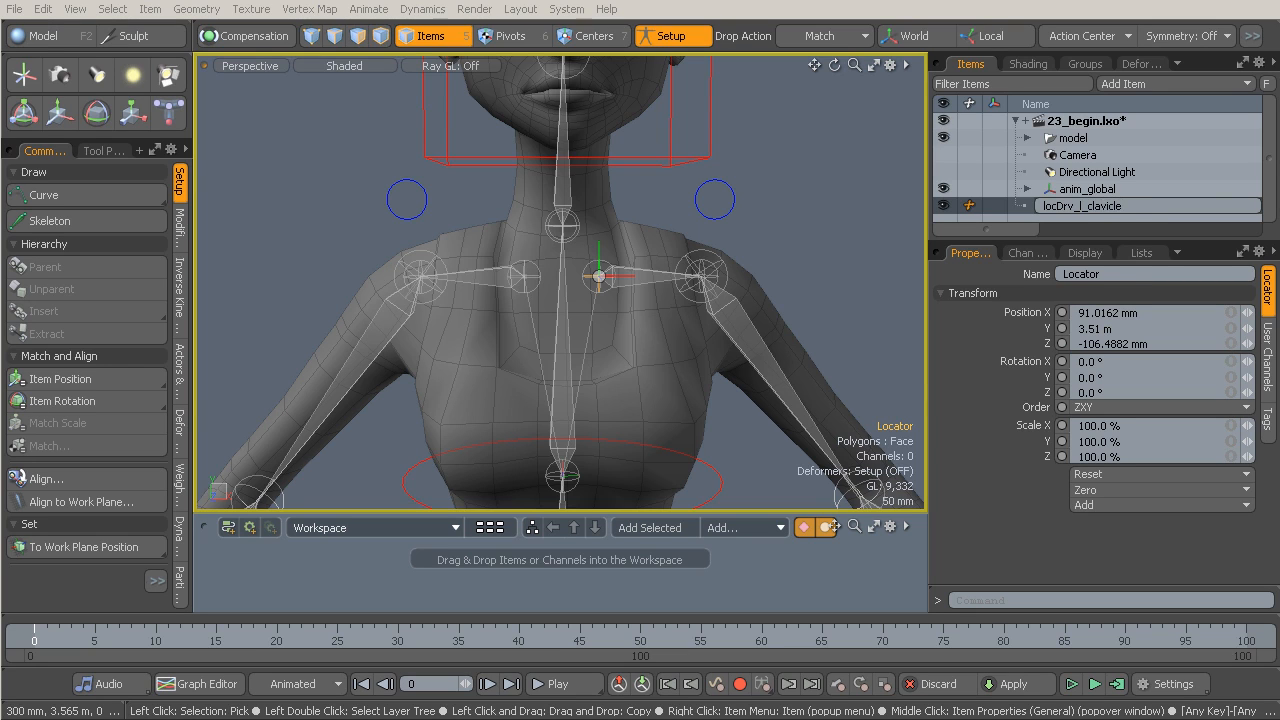
type("locDrv_l_clavicle")
key("Return")
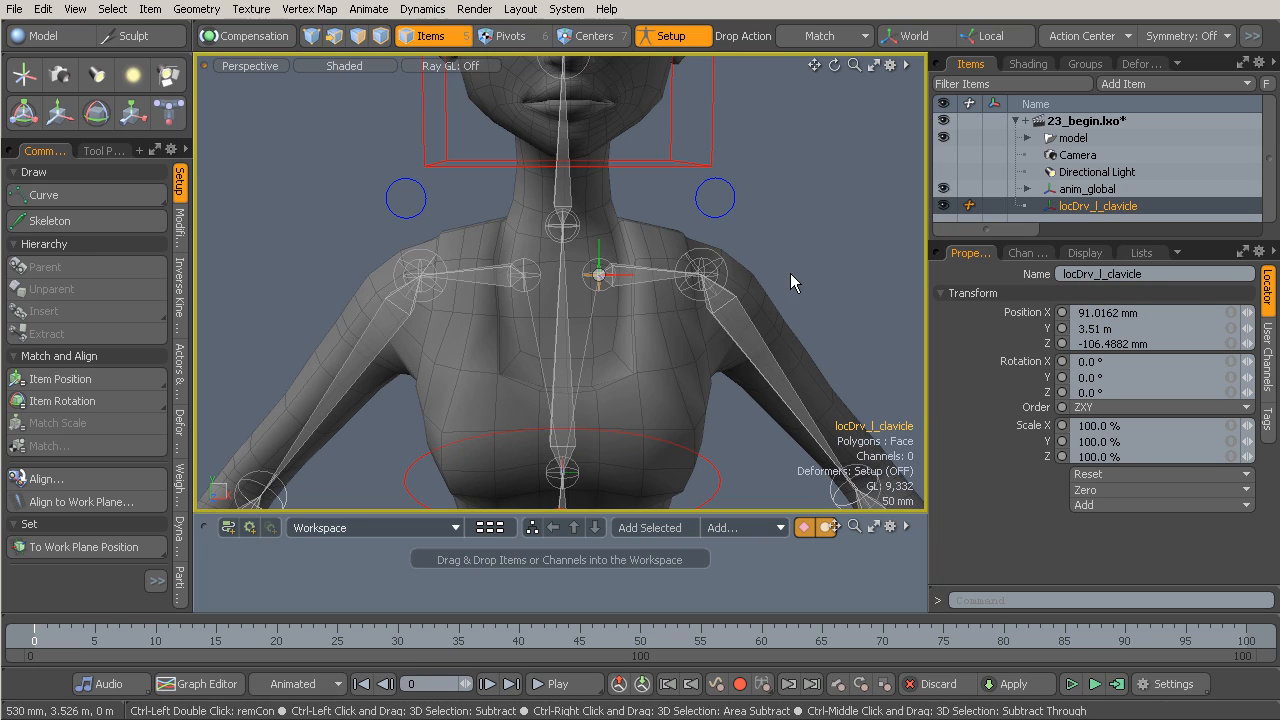
Duplicate the driver locator, matching the copy to the right clavicle joint under the name locDrv_r_clavicle
key("ctrl+d")
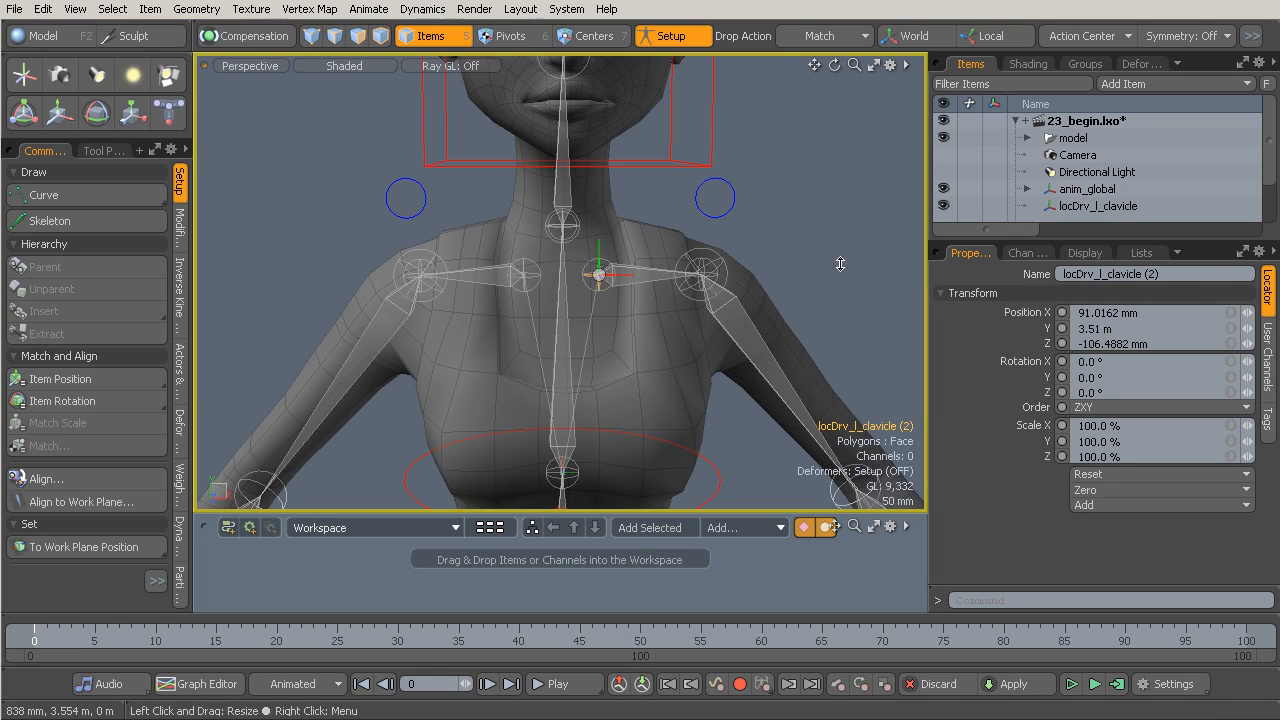
scroll(1223, 206, "down", 1)
left_click(1156, 207)
left_click_drag(513, 256, 496, 270)
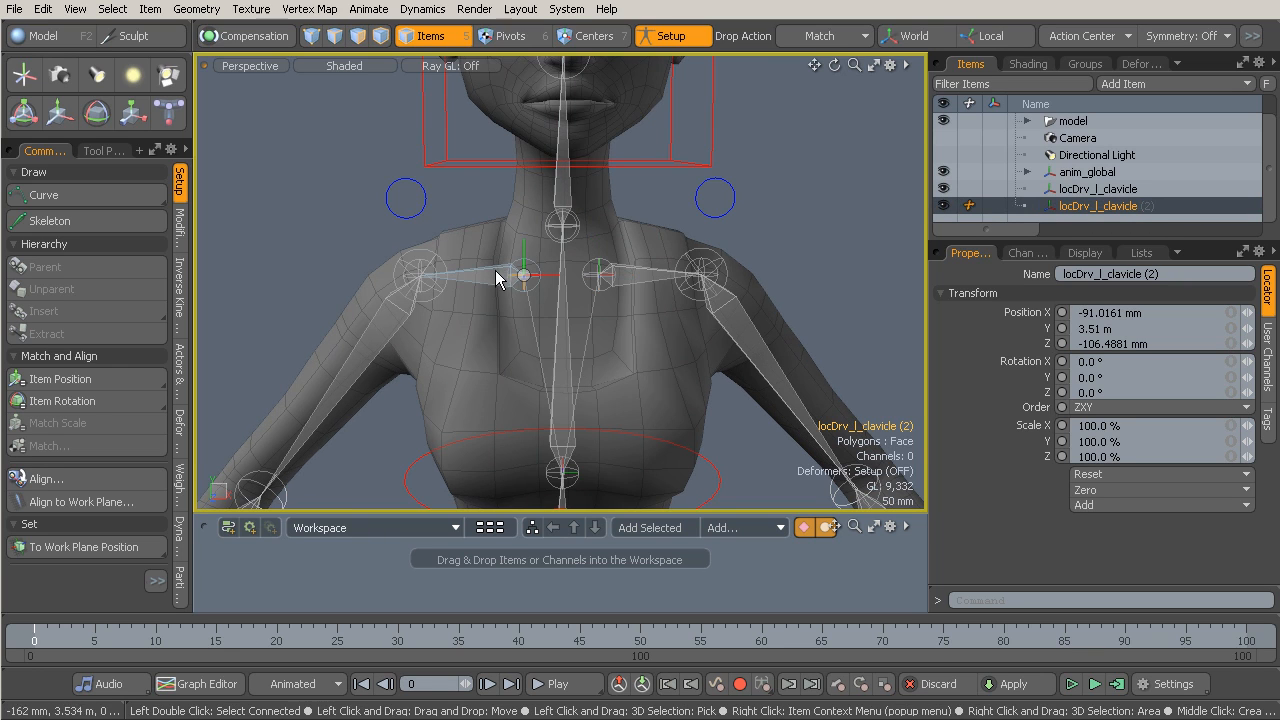
double_click(1110, 207)
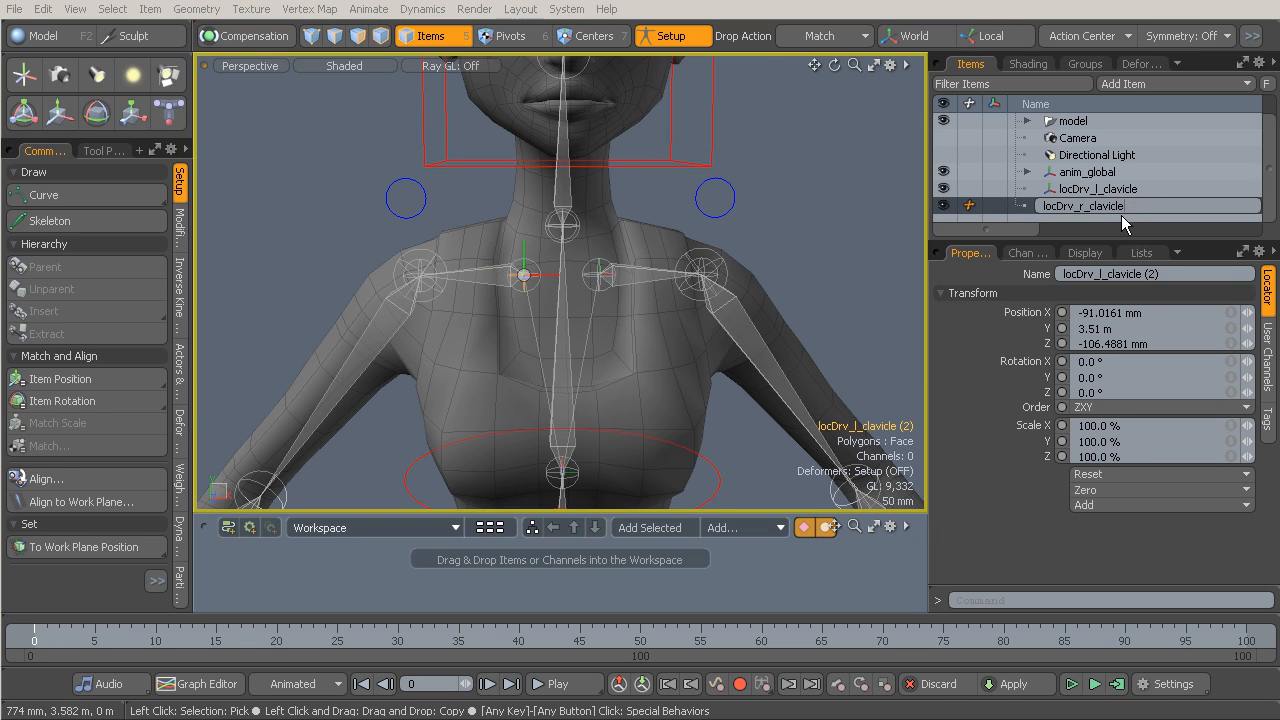
key("Return")
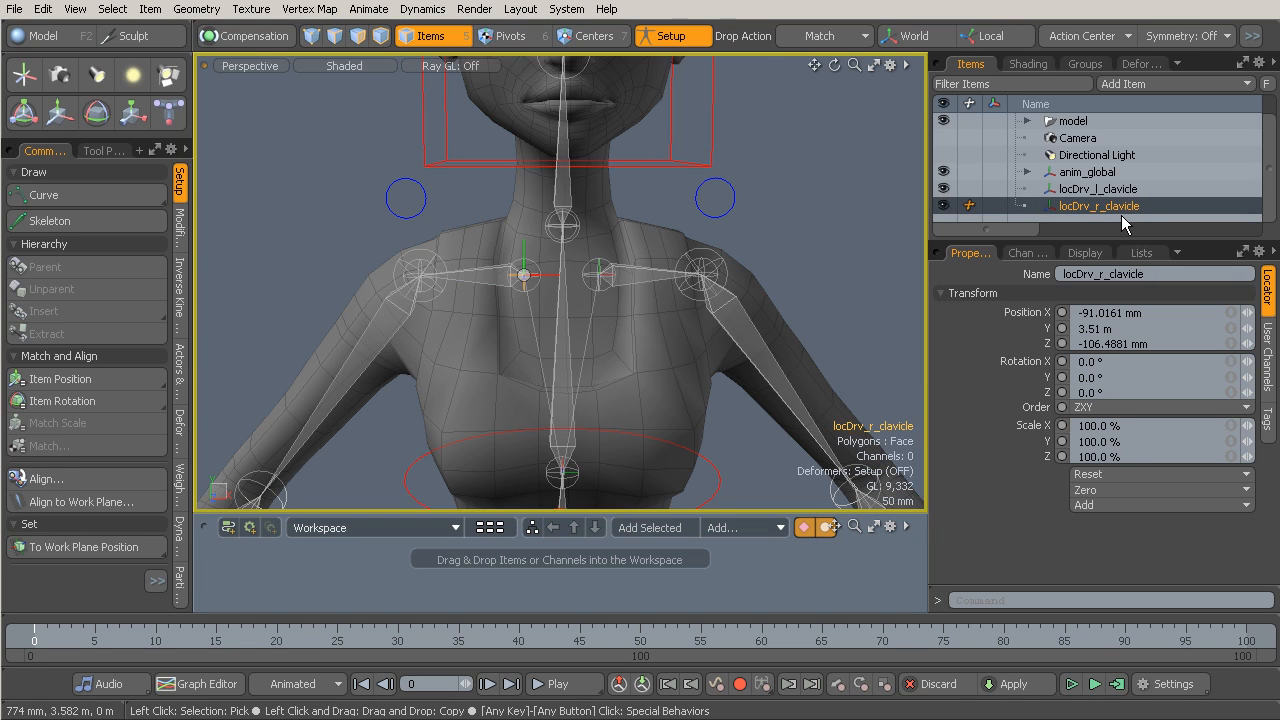
Parent locDrv_r_clavicle to the right clavicle control and locDrv_l_clavicle to the left clavicle control
left_click_drag(636, 268, 423, 227, "alt")
left_click(423, 214, "shift")
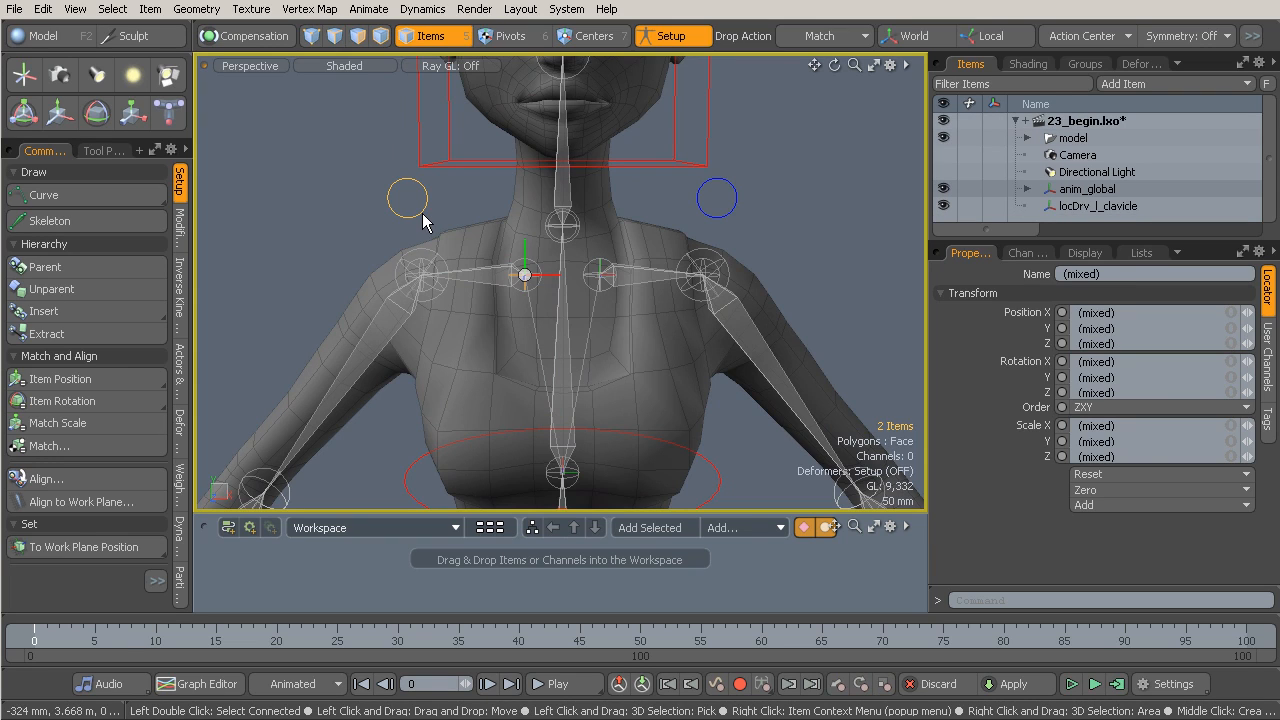
left_click(1115, 206)
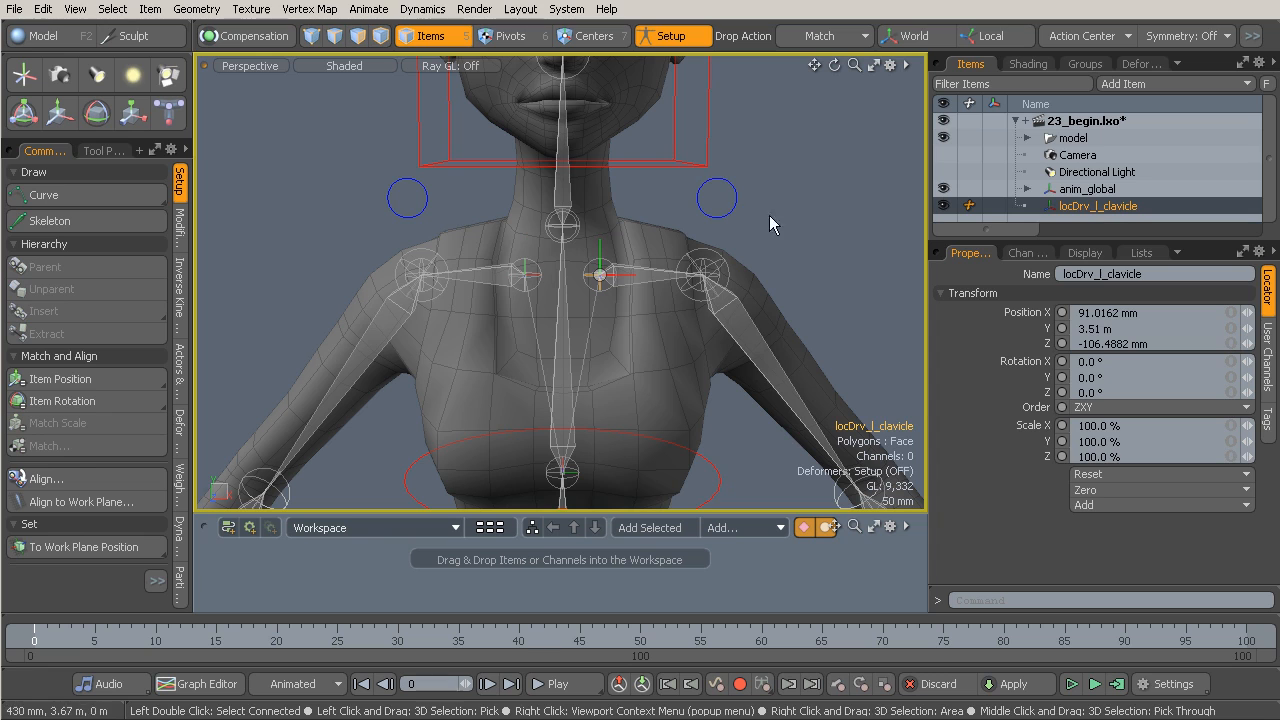
left_click(714, 218, "shift")
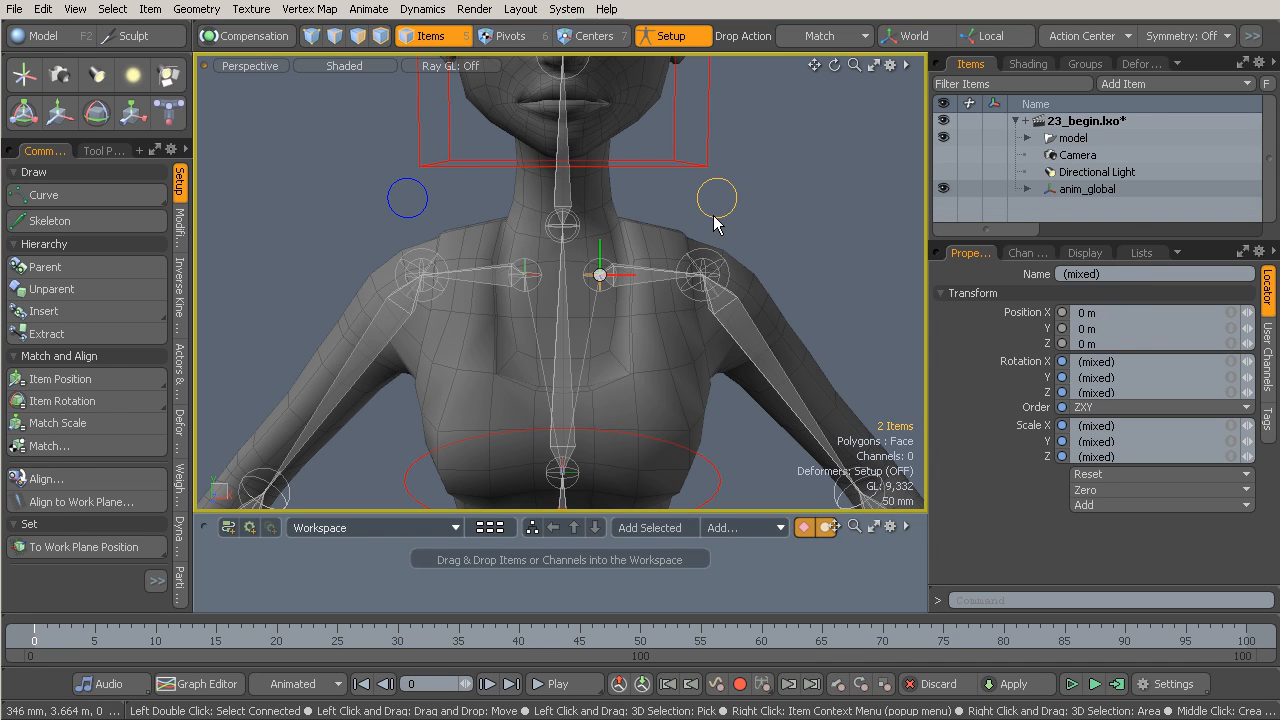
left_click_drag(619, 298, 640, 290, "ctrl+alt")
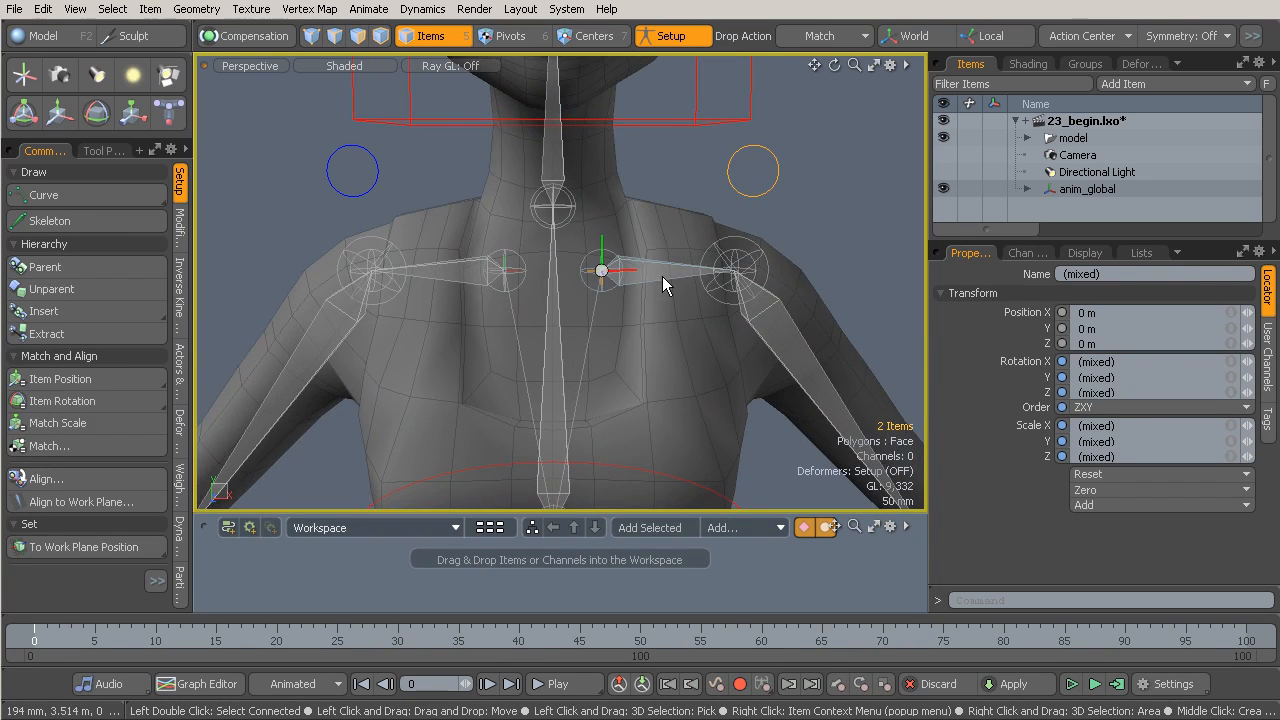
left_click(662, 276)
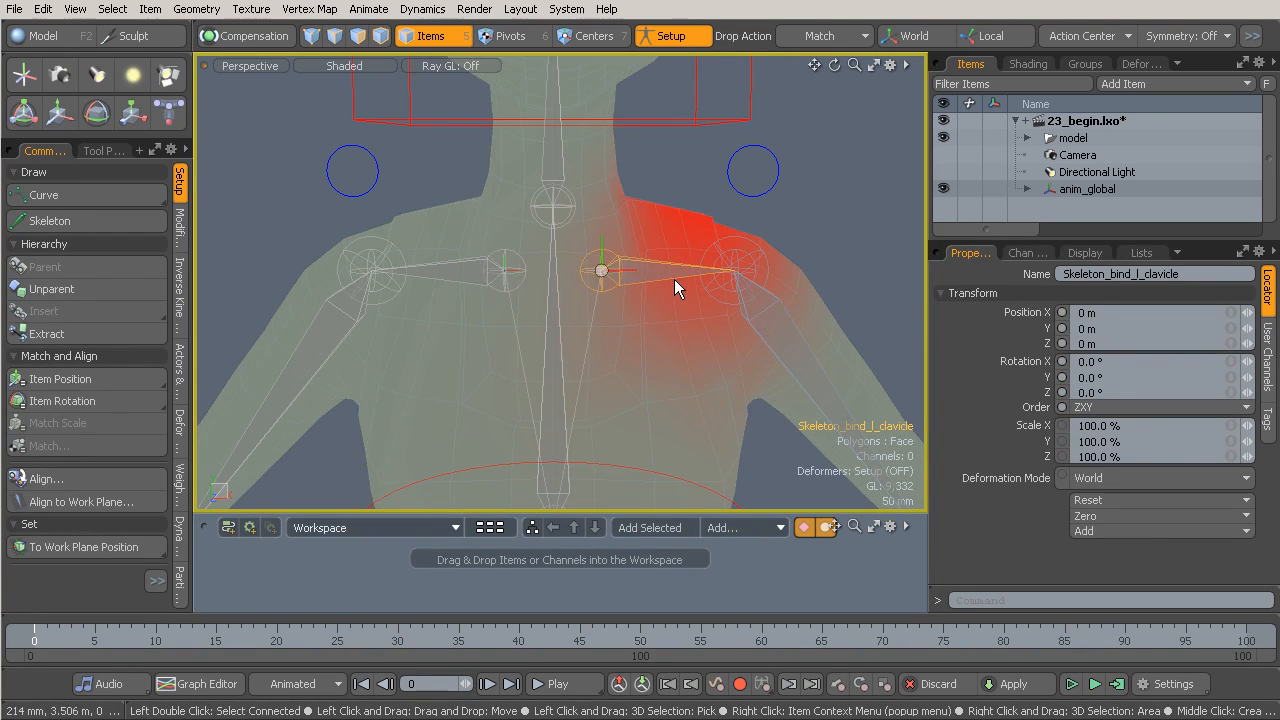
left_click_drag(668, 281, 600, 271, "ctrl+alt")
key("shift+Tab")
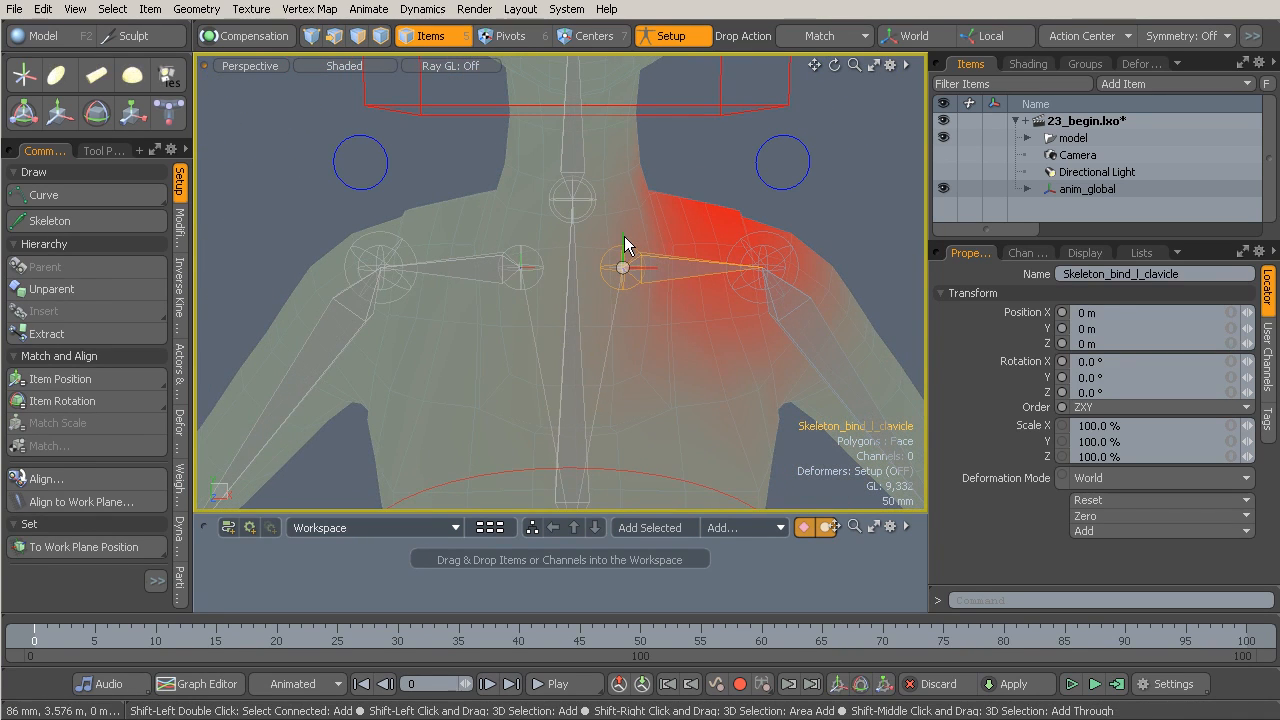
left_click(623, 234, "shift")
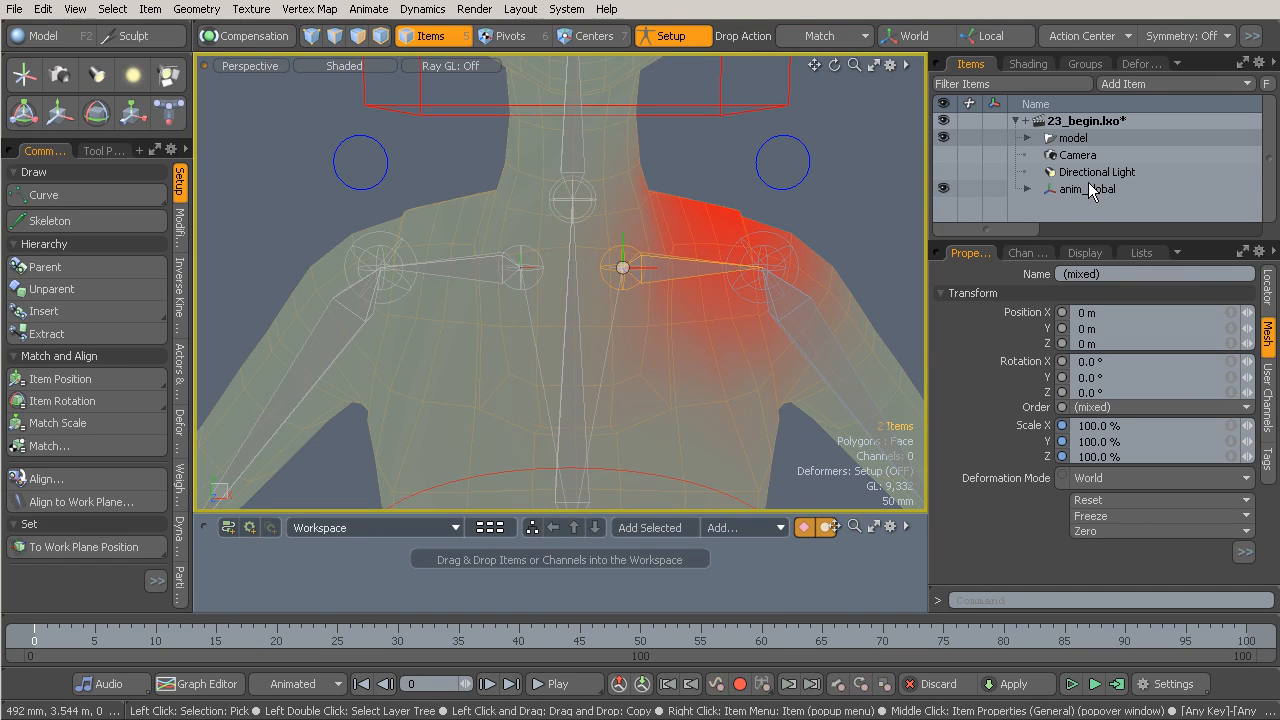
key("f")
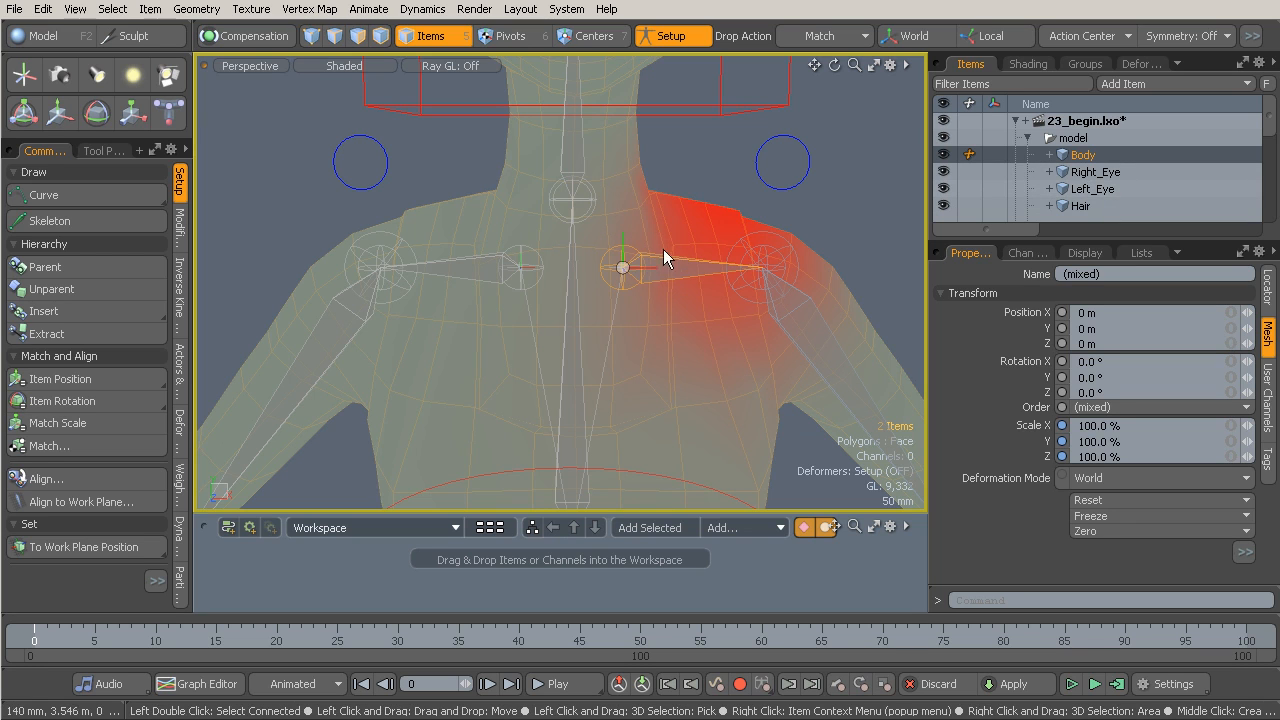
left_click_drag(638, 273, 689, 263, "alt")
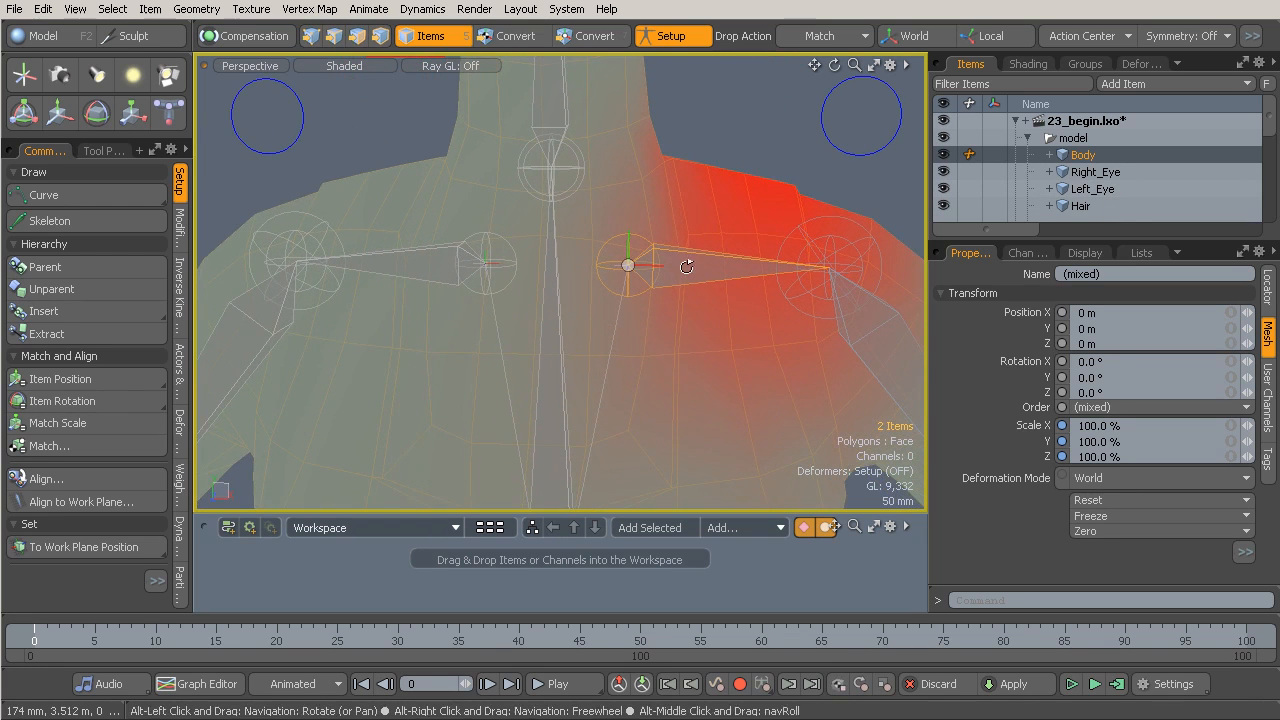
left_click(738, 140)
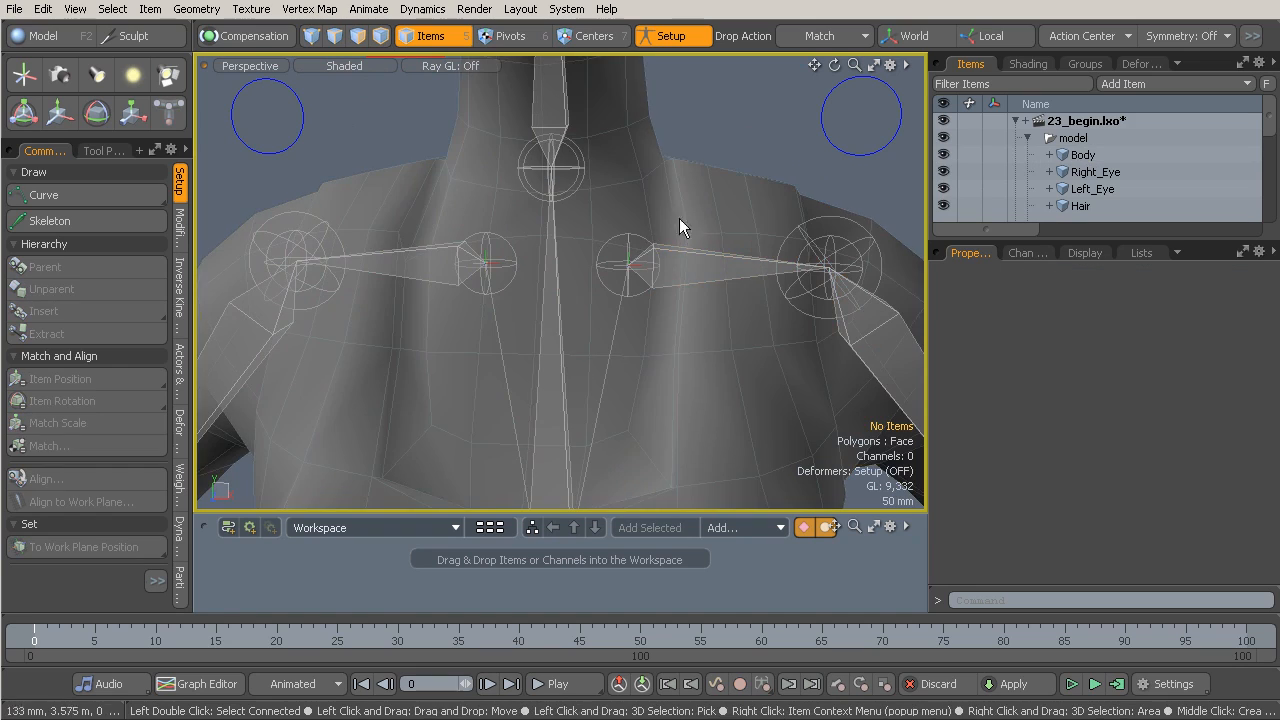
Constrain the left clavicle bind joint's rotation to locDrv_l_clavicle, and toggle Setup mode off and on
left_click_drag(618, 241, 690, 245, "alt")
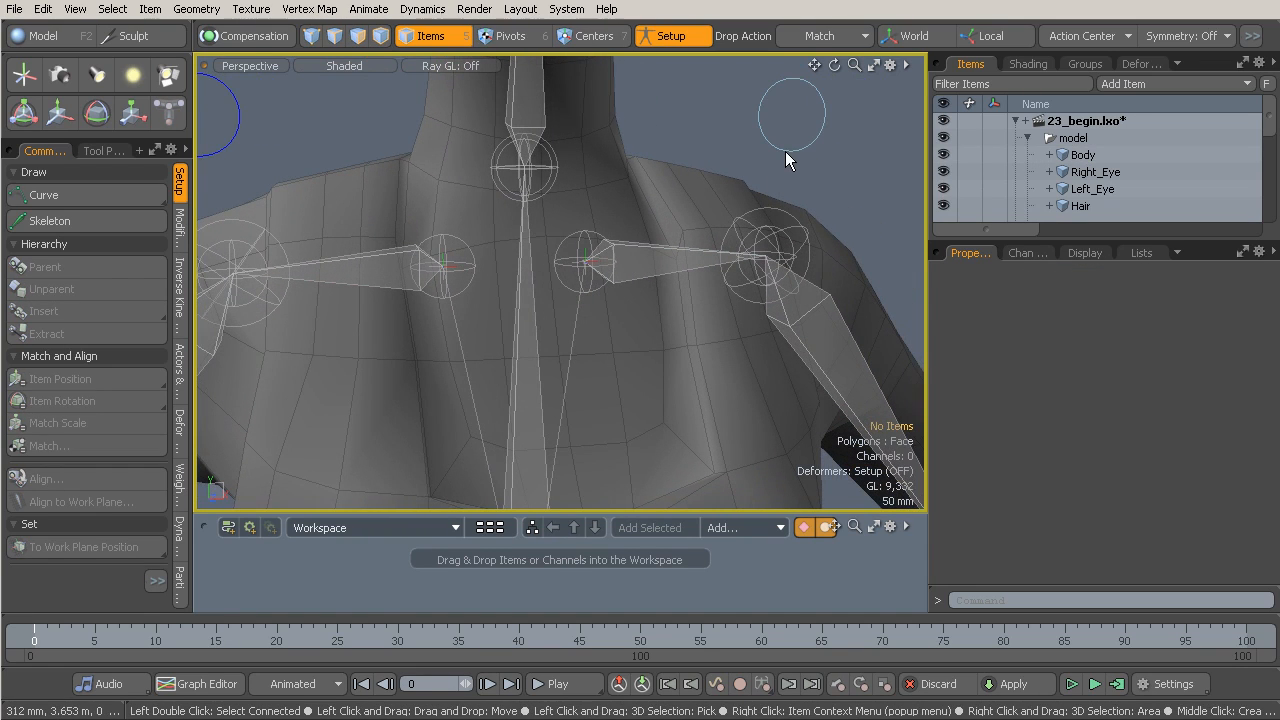
left_click(785, 151)
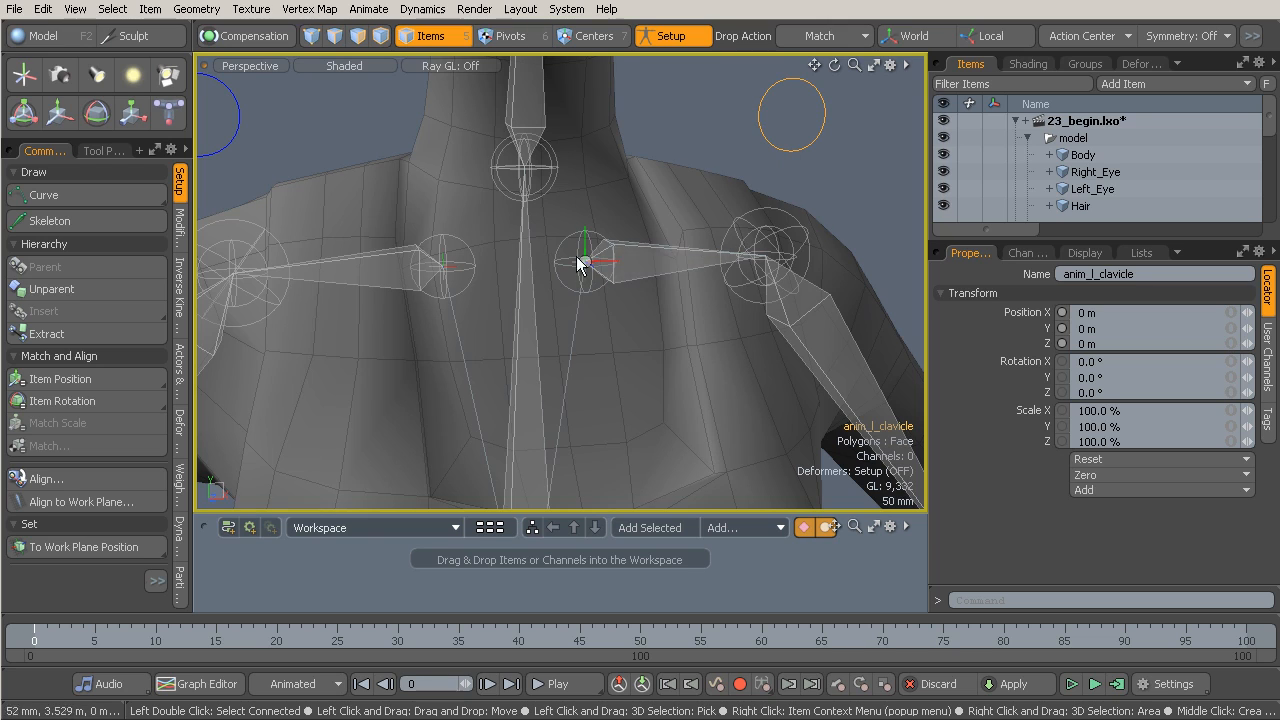
left_click(780, 150)
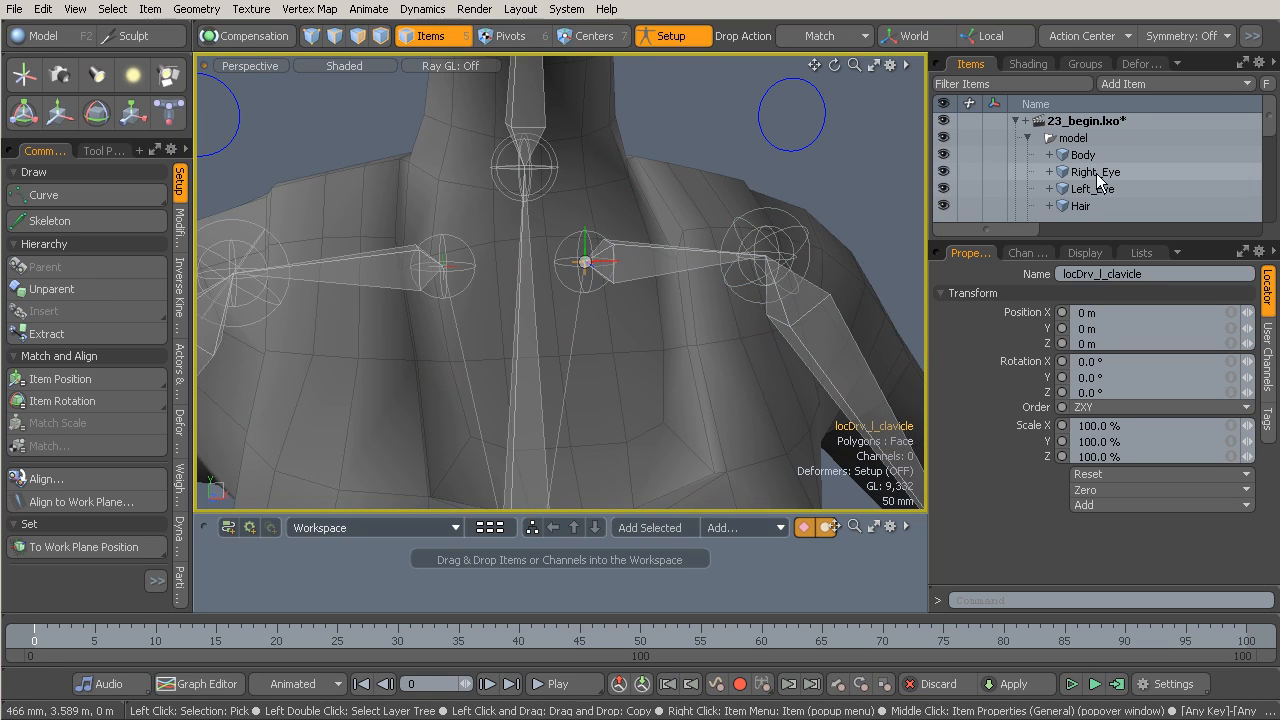
key("f")
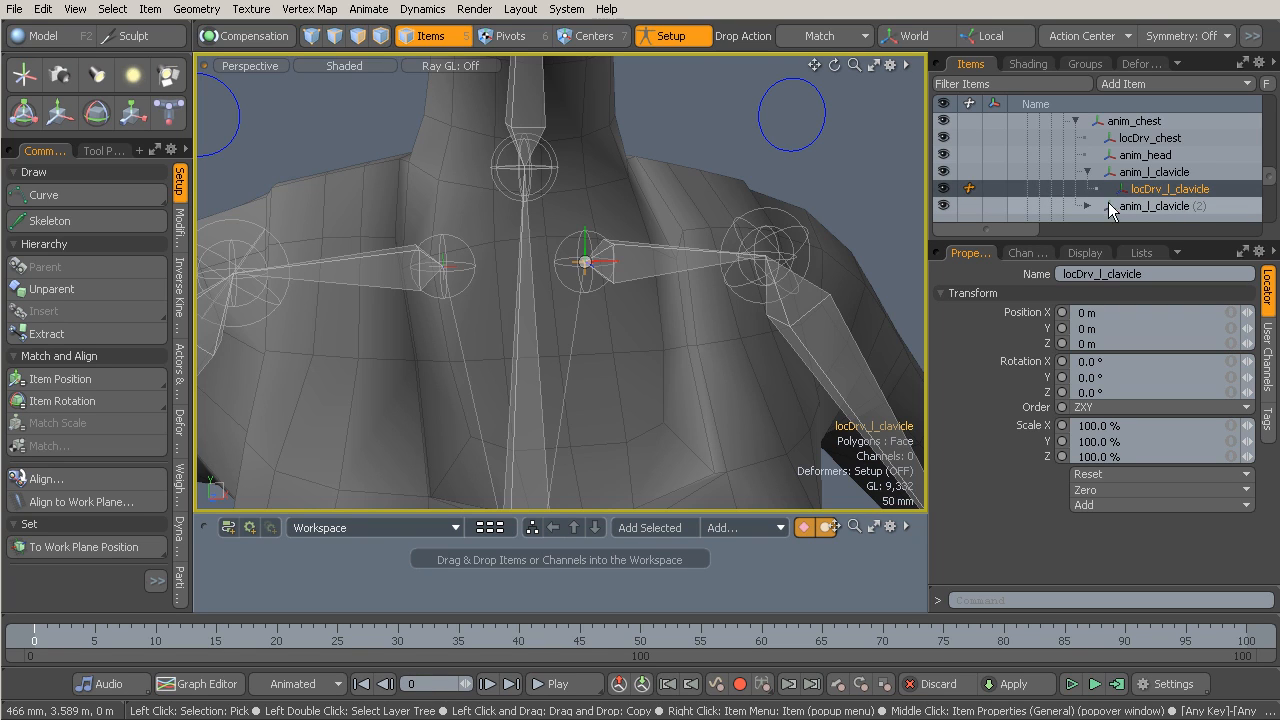
mouse_move(700, 208)
left_mouse_down("alt")
mouse_move(720, 210)
mouse_move(695, 213)
left_mouse_up("alt")
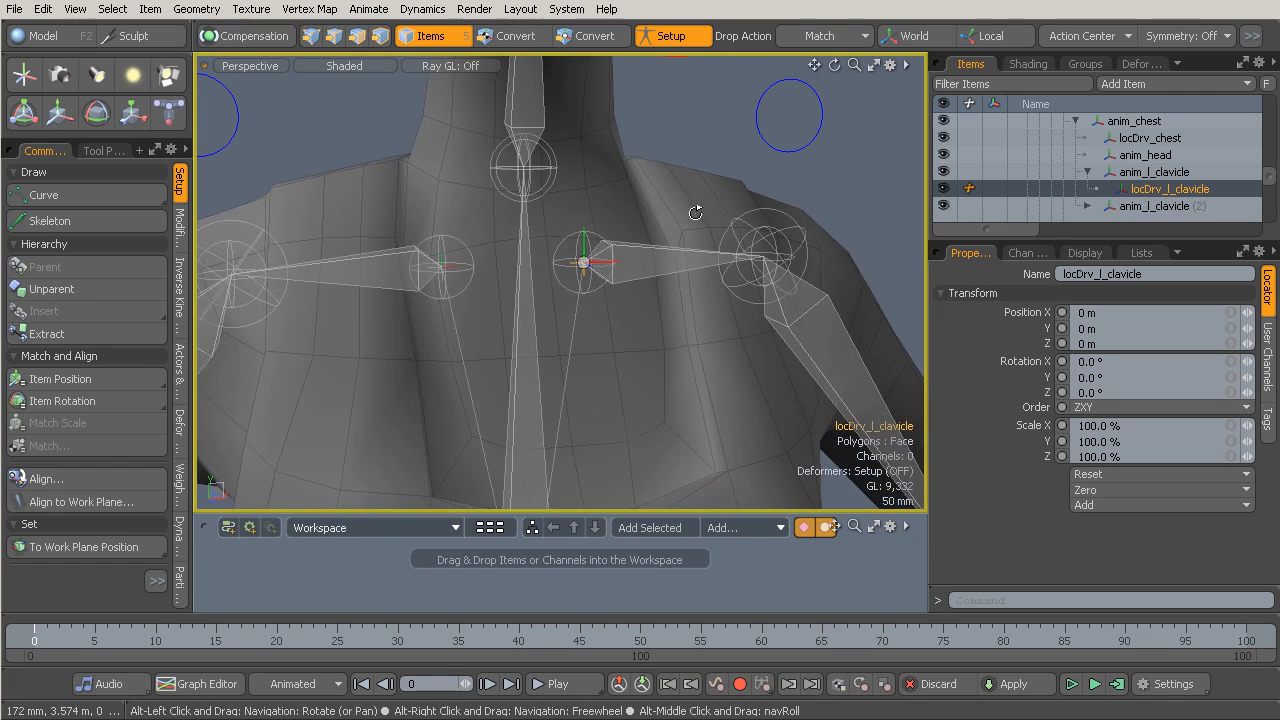
left_click(634, 266)
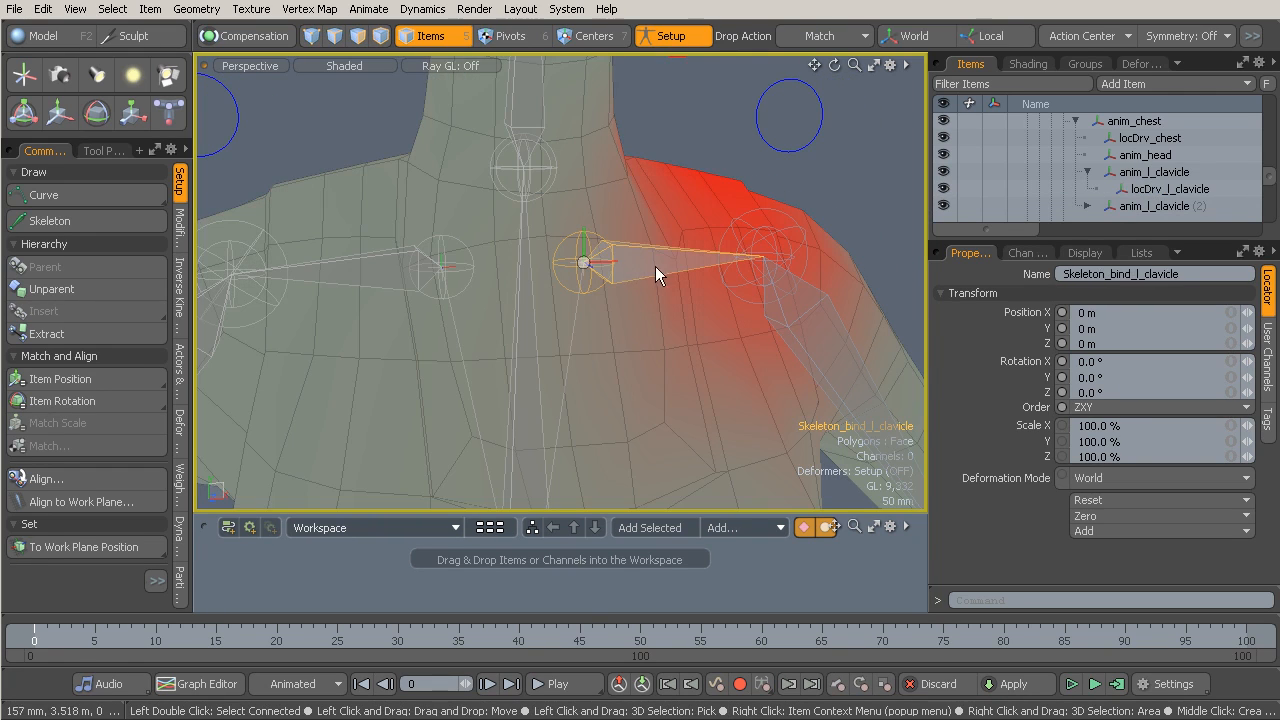
left_click(1163, 191, "ctrl")
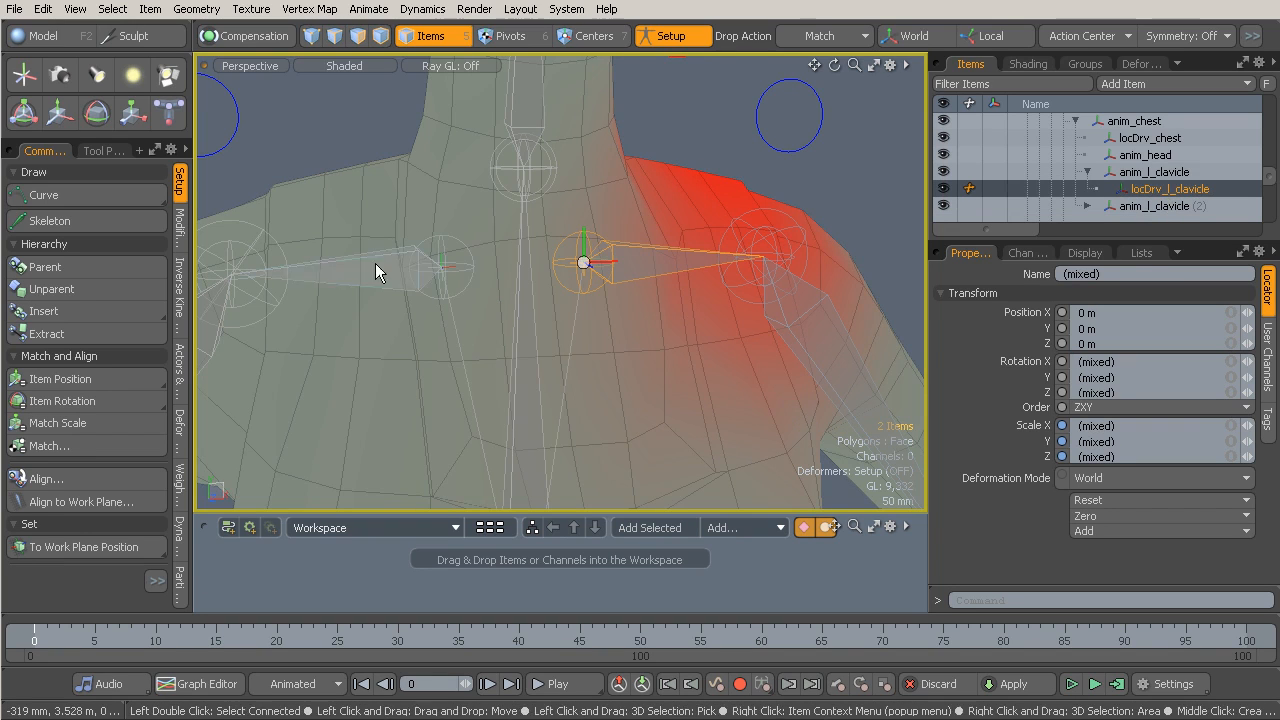
left_click(180, 225)
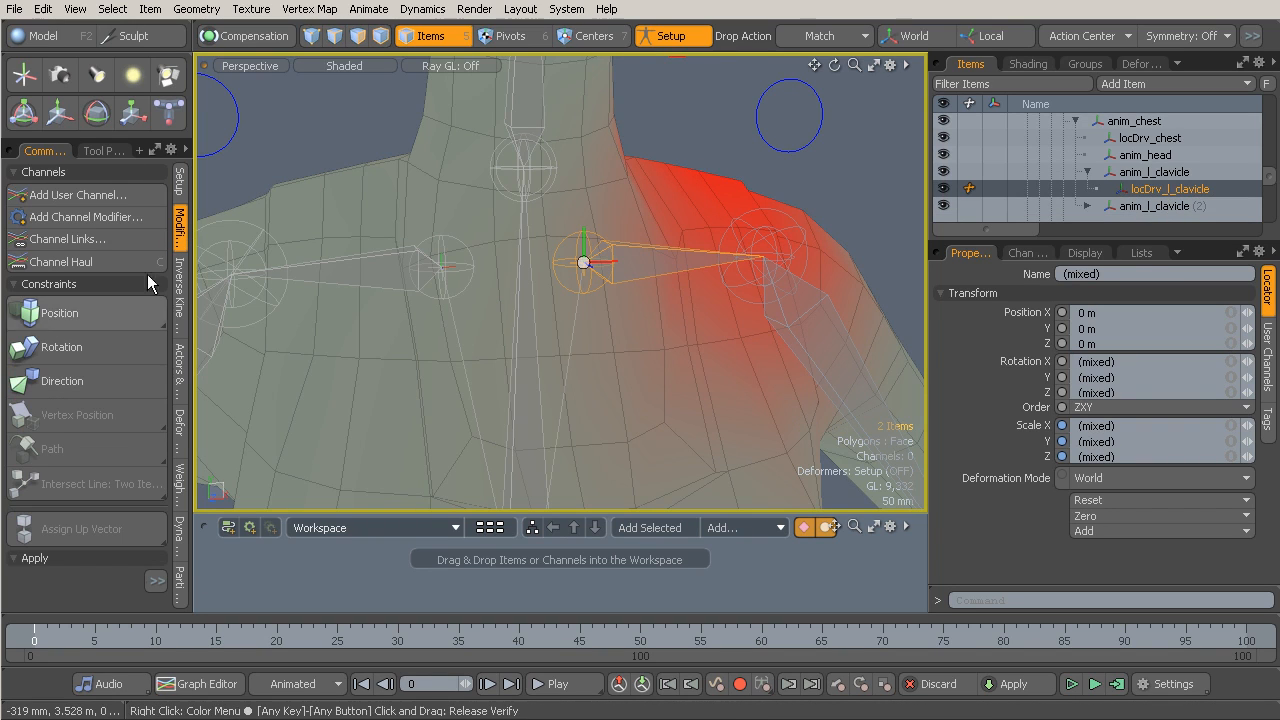
left_click(91, 351)
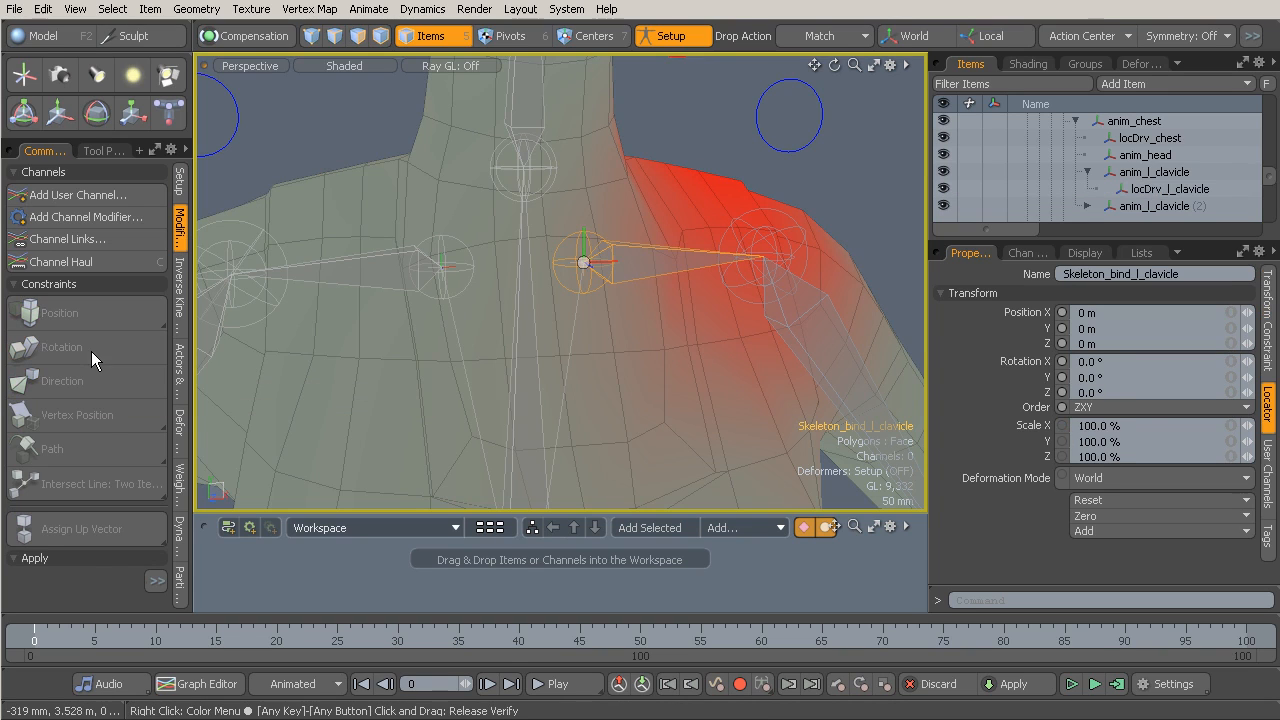
left_click(664, 35)
left_click(664, 35)
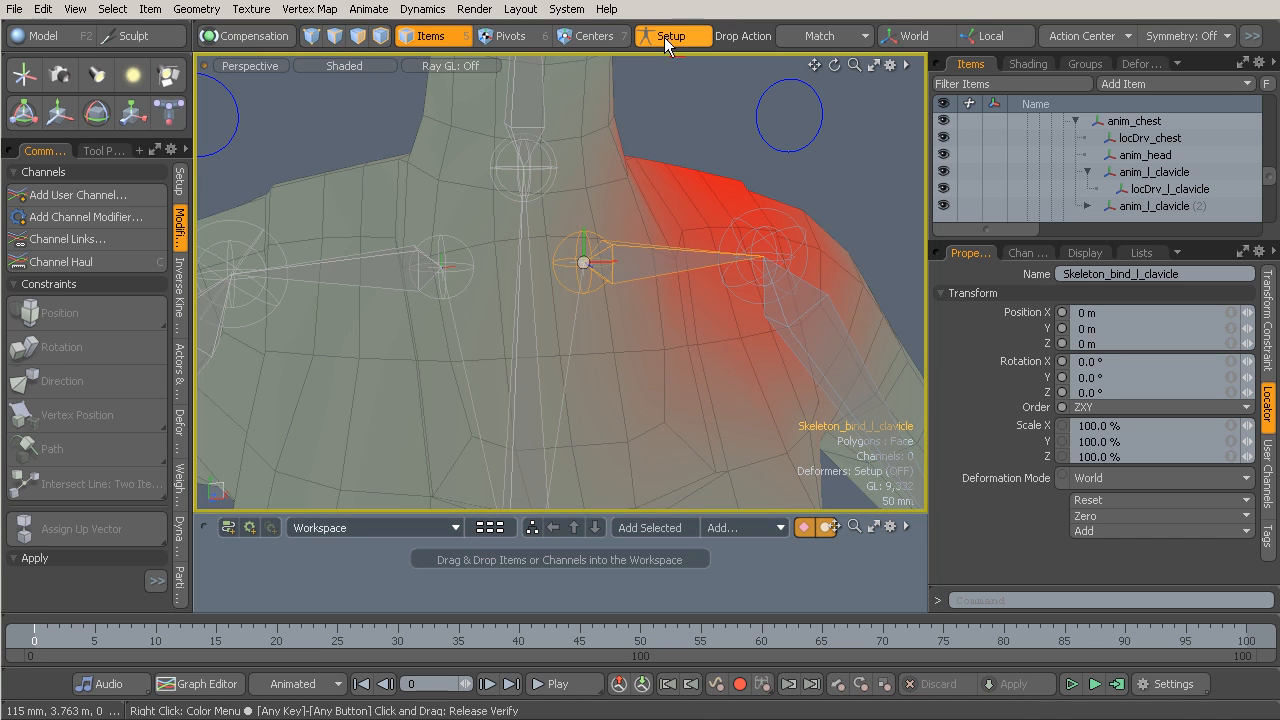
Test-rotate the left clavicle control about 50.5° around Z, and undo the rotation
left_click(783, 150)
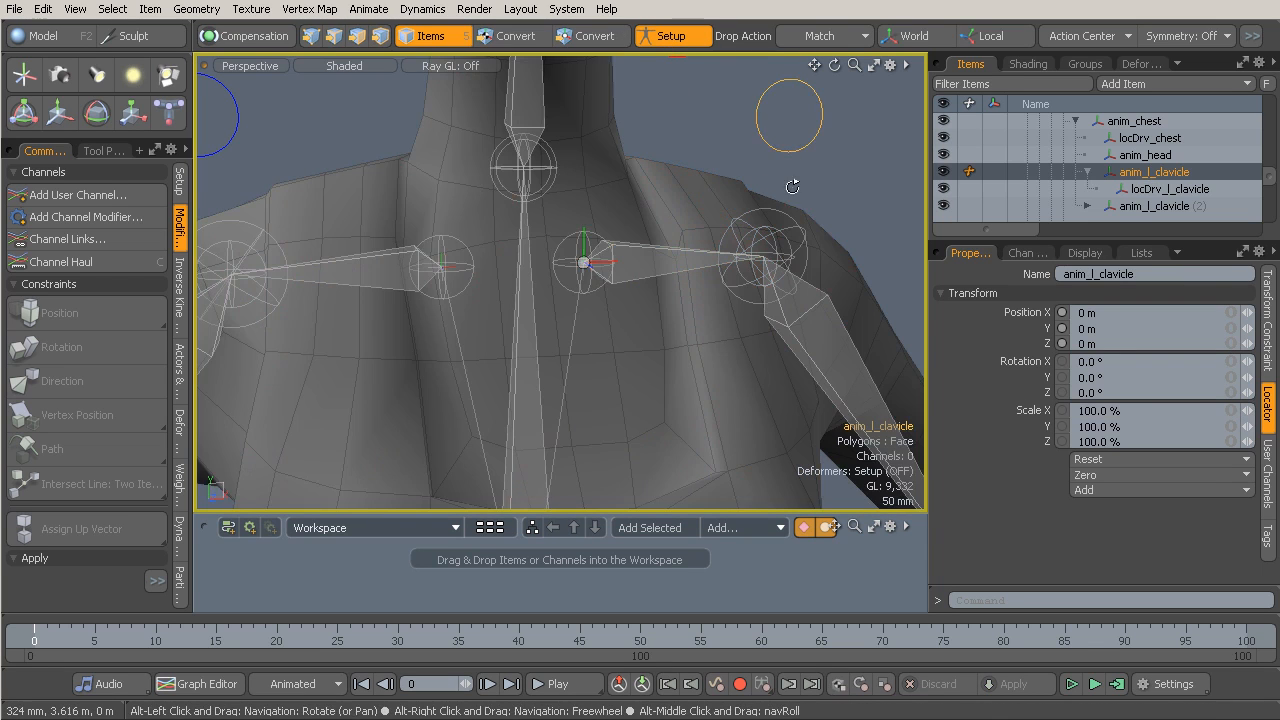
key("e")
left_click_drag(660, 205, 589, 175)
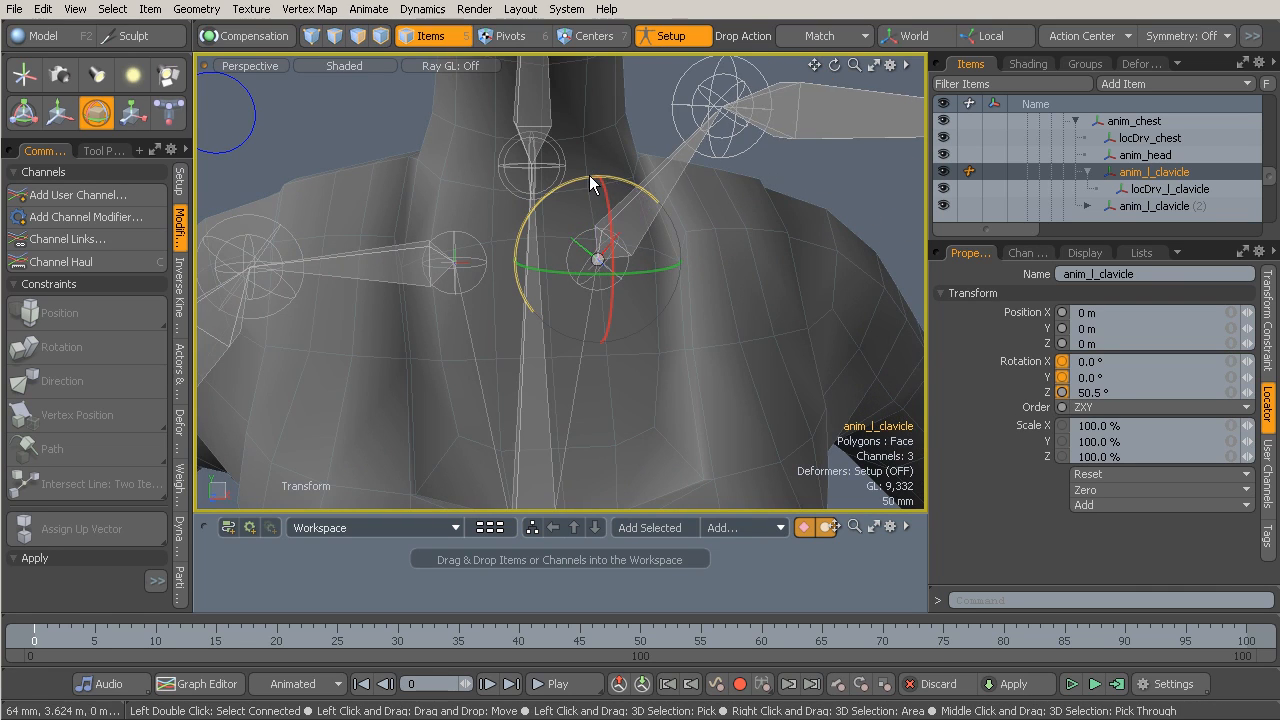
key("ctrl+z")
mouse_move(662, 238)
left_mouse_down("alt")
mouse_move(691, 238)
mouse_move(672, 243)
left_mouse_up("alt")
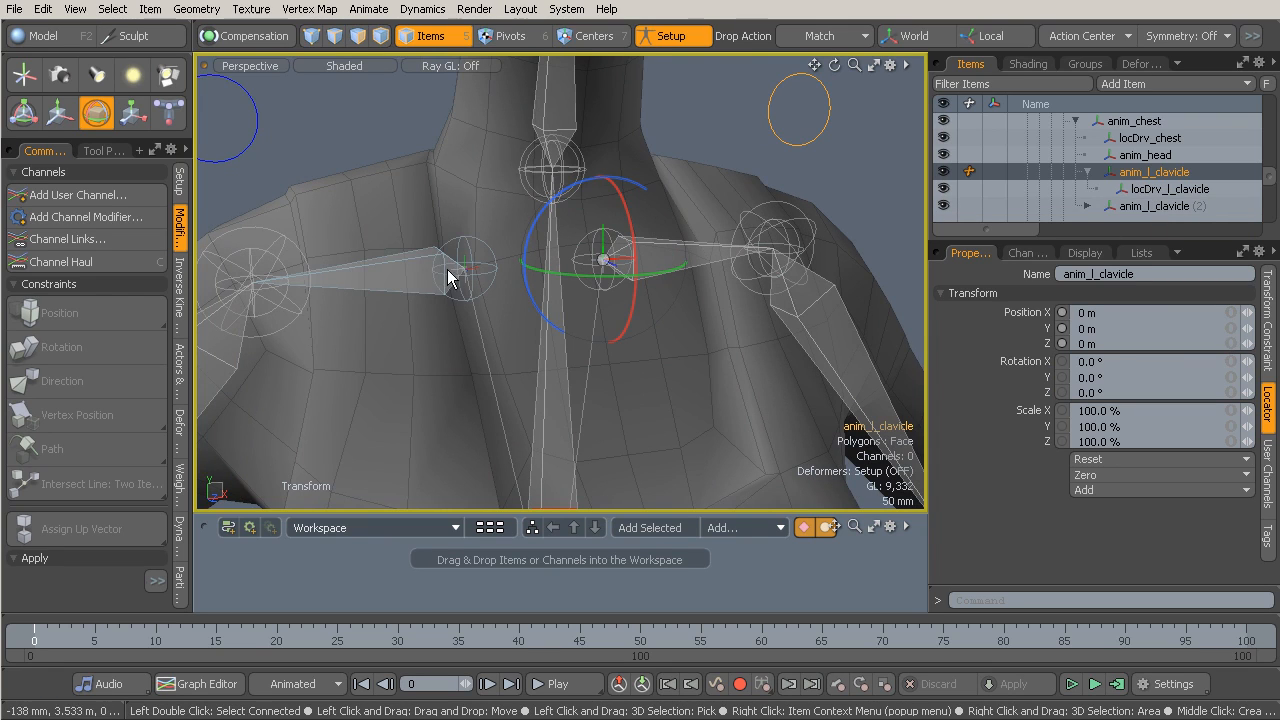
Rename the mirrored right-side clavicle control to anim_r_clavicle
left_click(1160, 208)
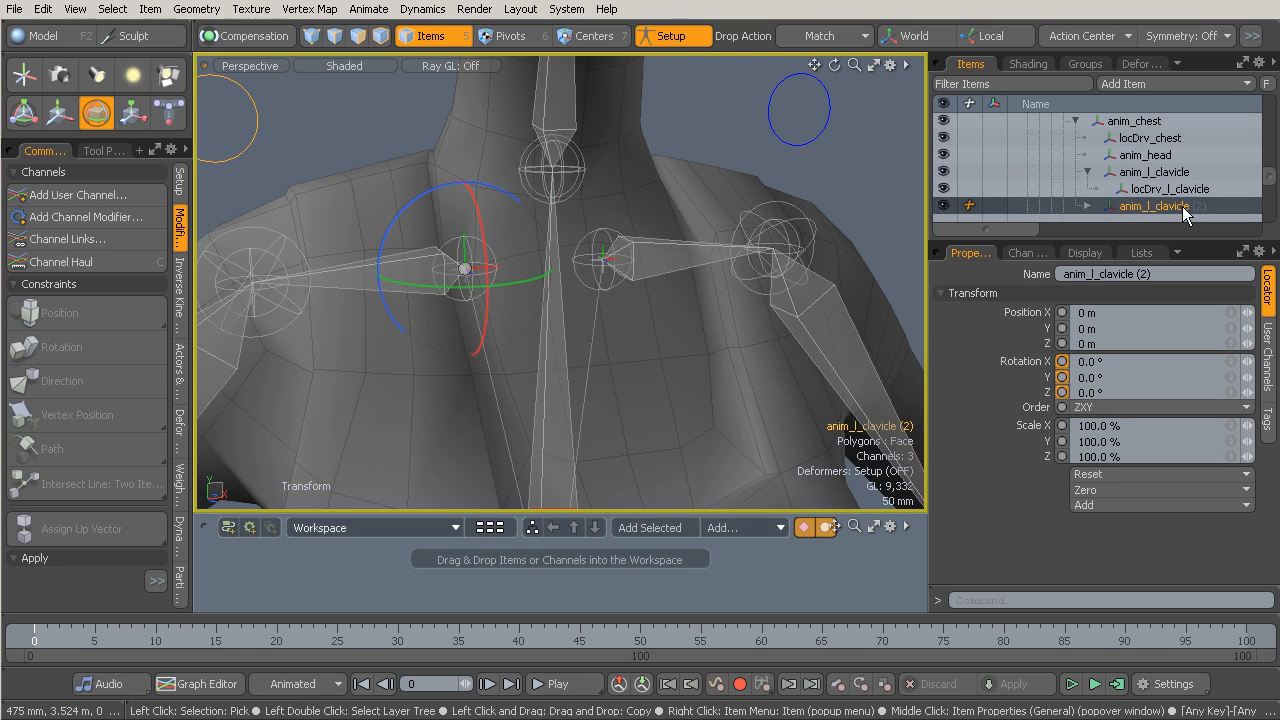
double_click(1186, 210)
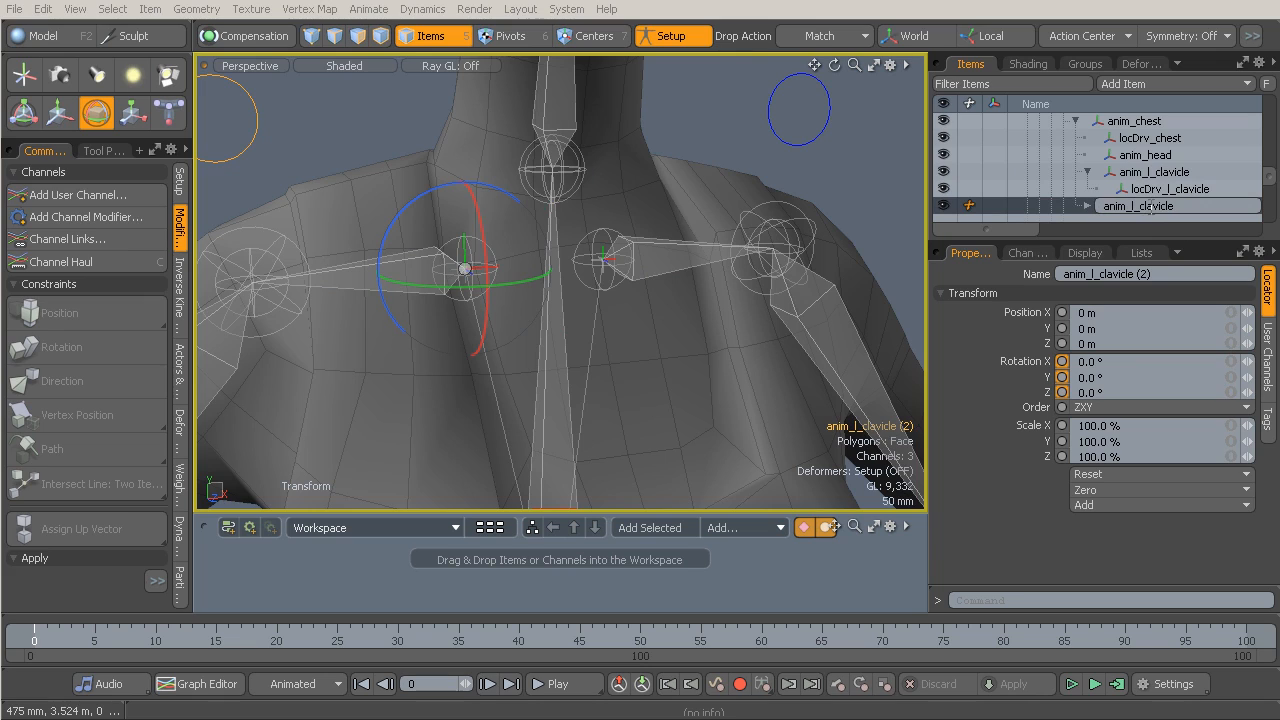
type("r")
key("Return")
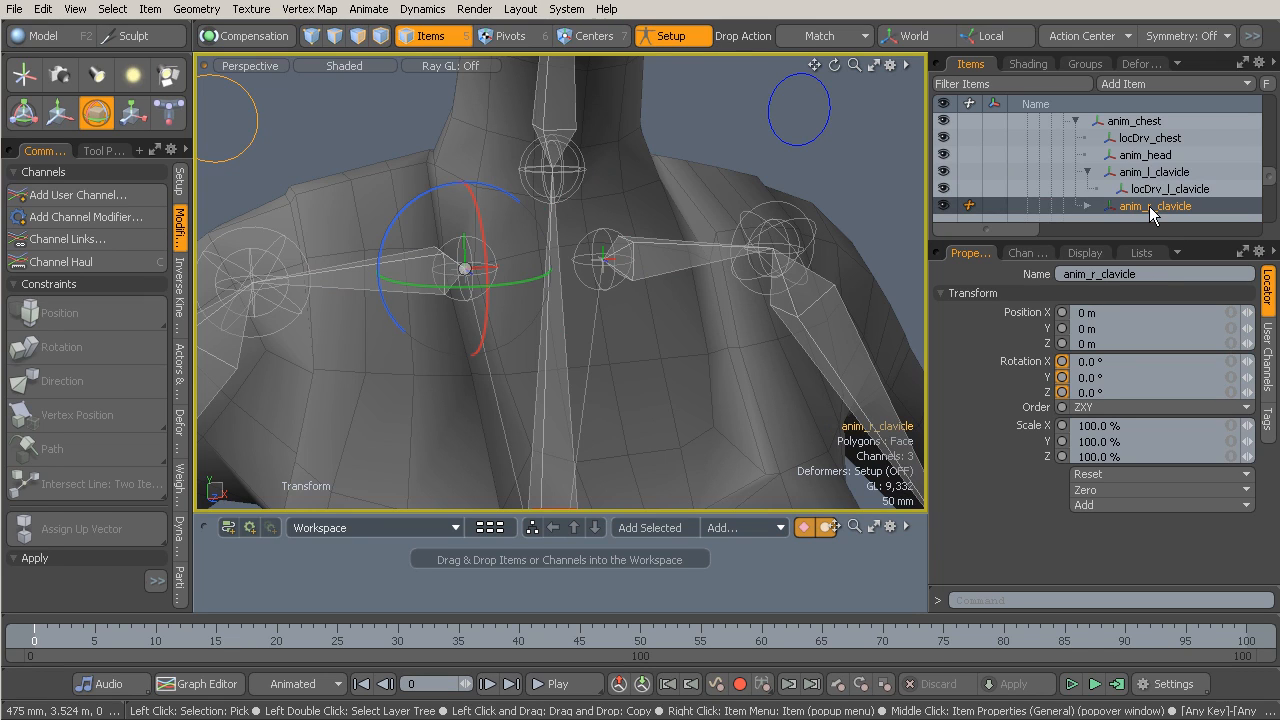
Set the wireframe colour of anim_r_clavicle to yellow (1.0, 1.0, 0.0)
left_click(1085, 253)
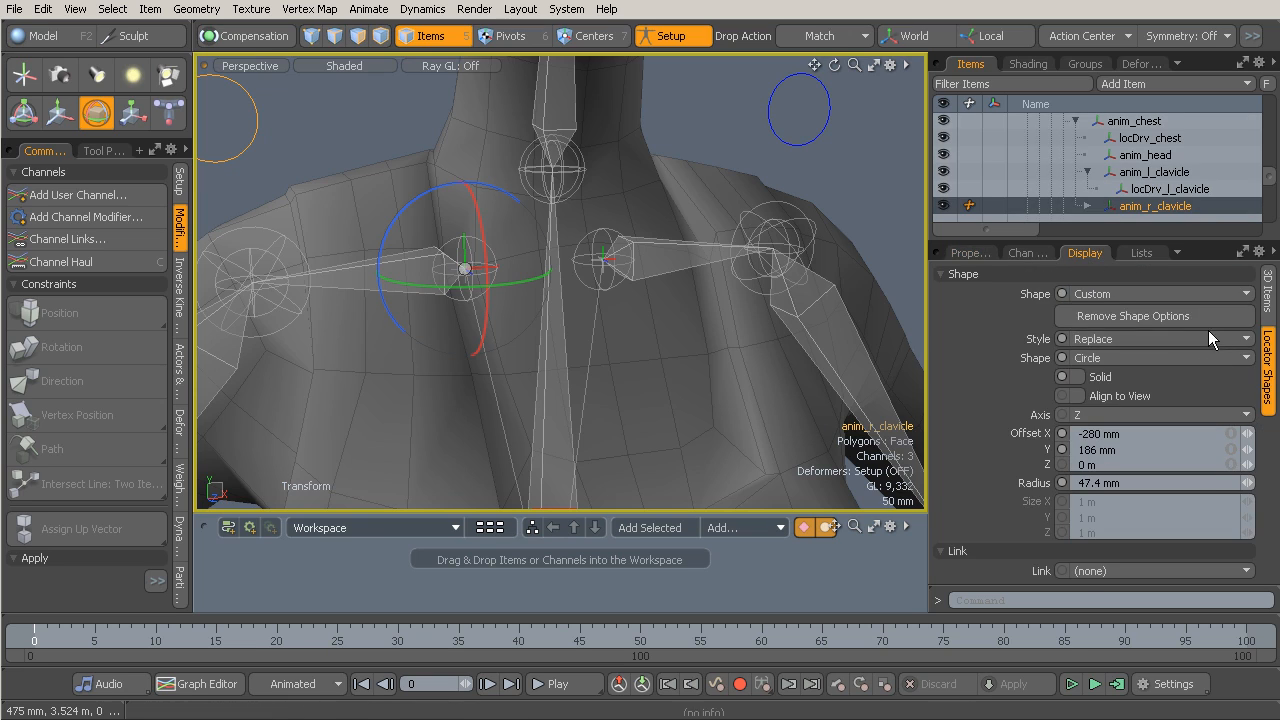
left_click(1268, 290)
left_click_drag(1113, 537, 1205, 537)
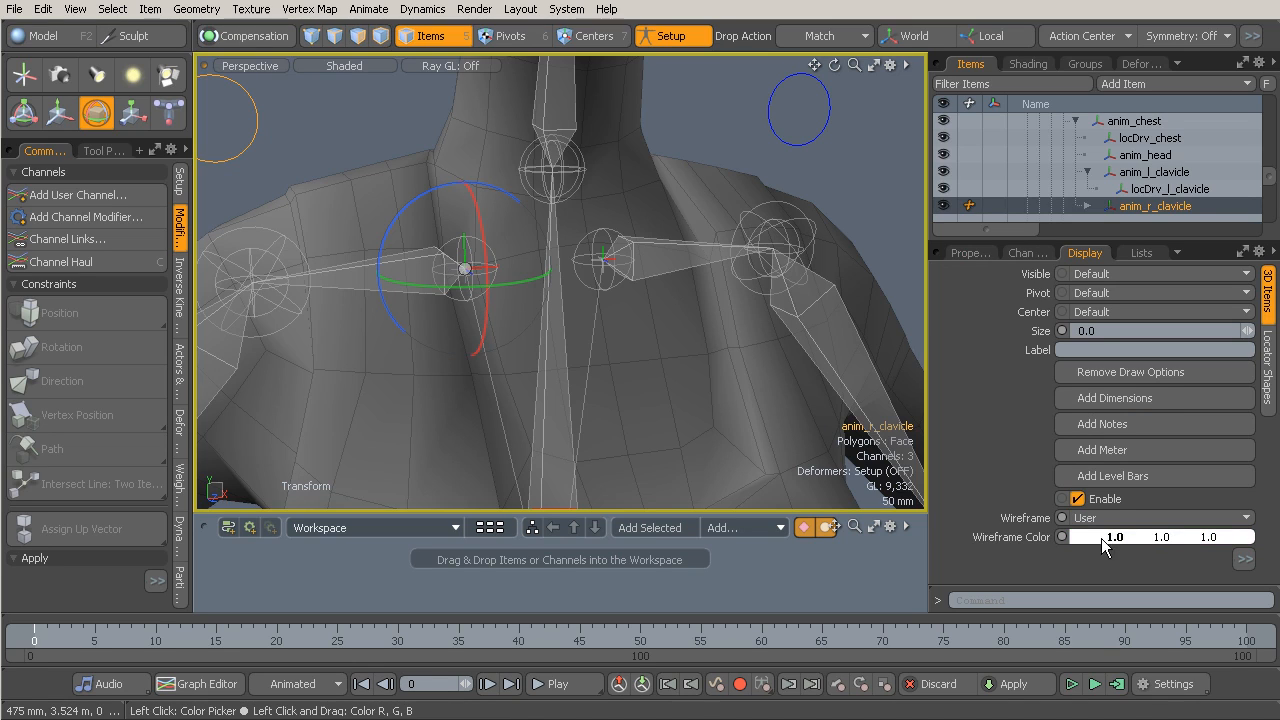
left_click_drag(1195, 538, 1206, 538)
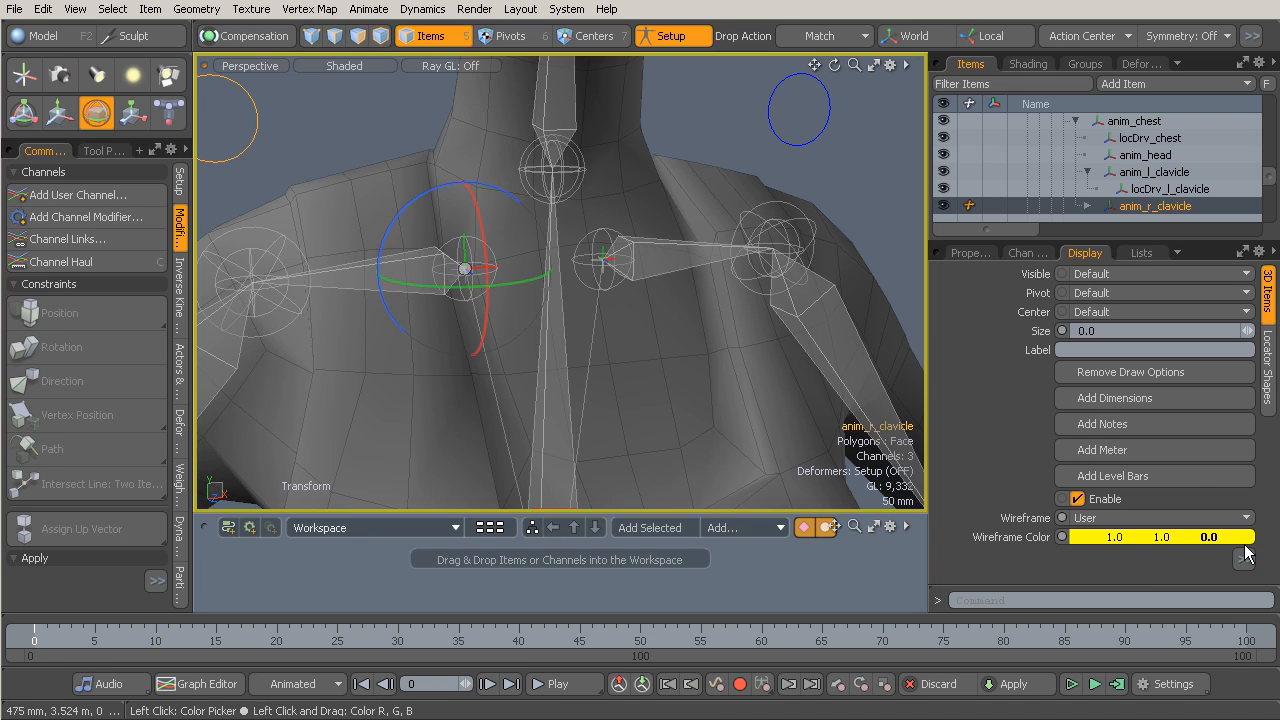
Constrain the right clavicle bind joint's rotation to locDrv_r_clavicle, and turn Setup mode off
left_click_drag(1269, 181, 1269, 193)
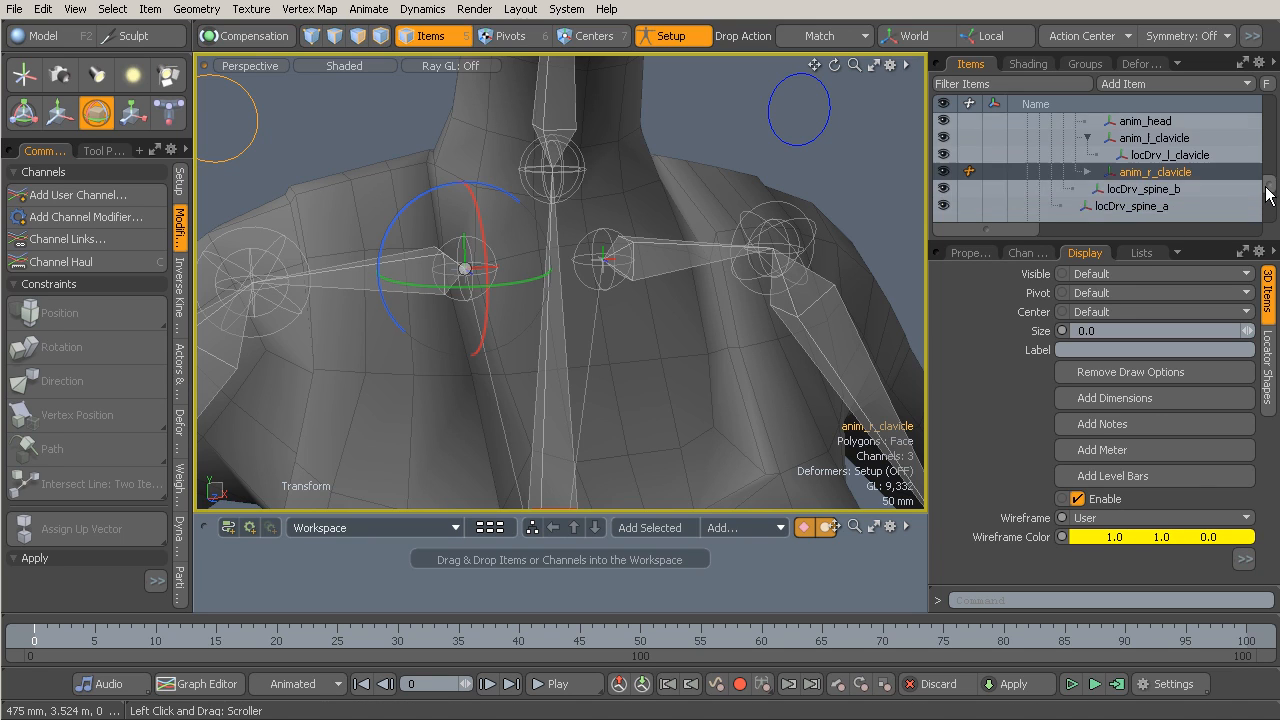
left_click(1087, 172)
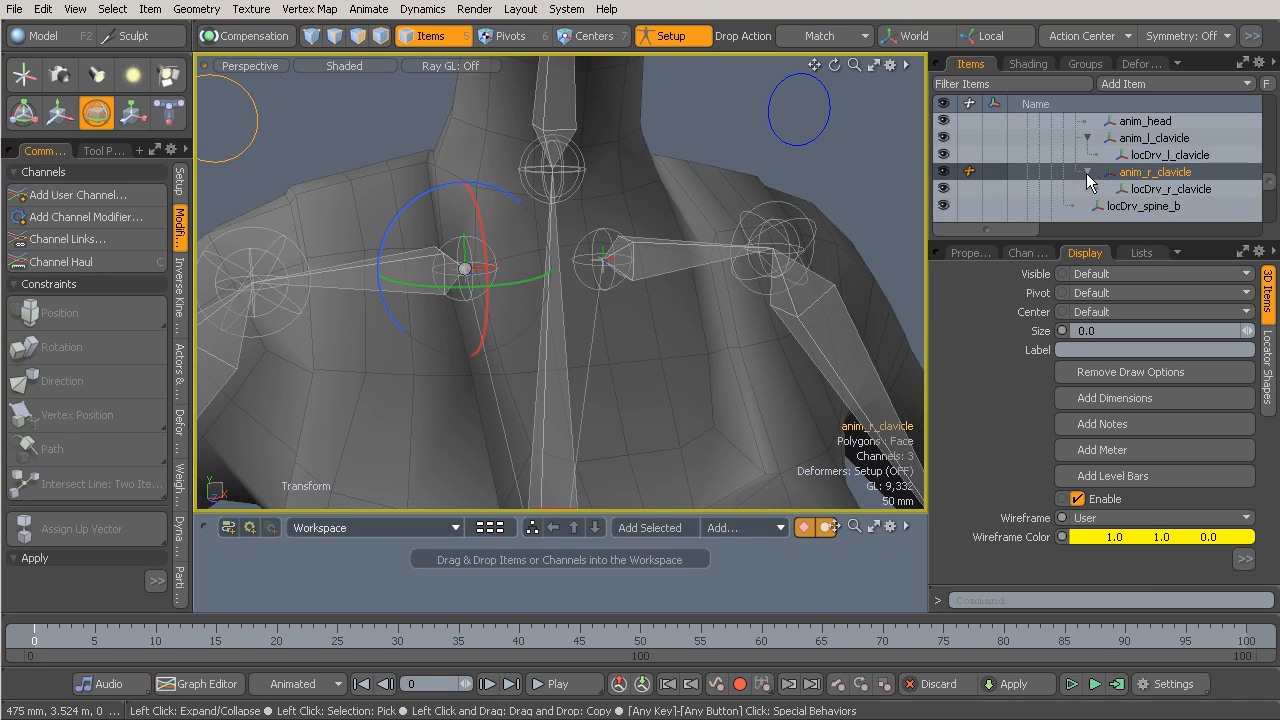
left_click(1164, 190)
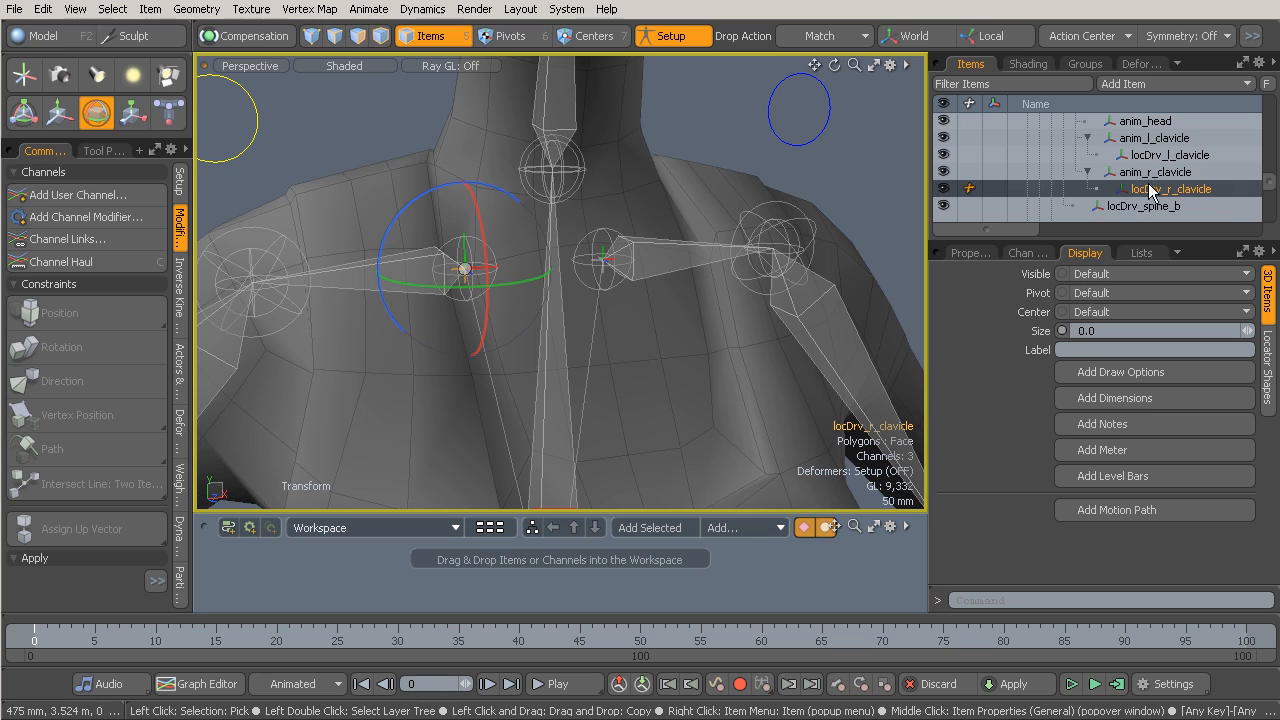
left_click_drag(395, 300, 405, 285, "alt")
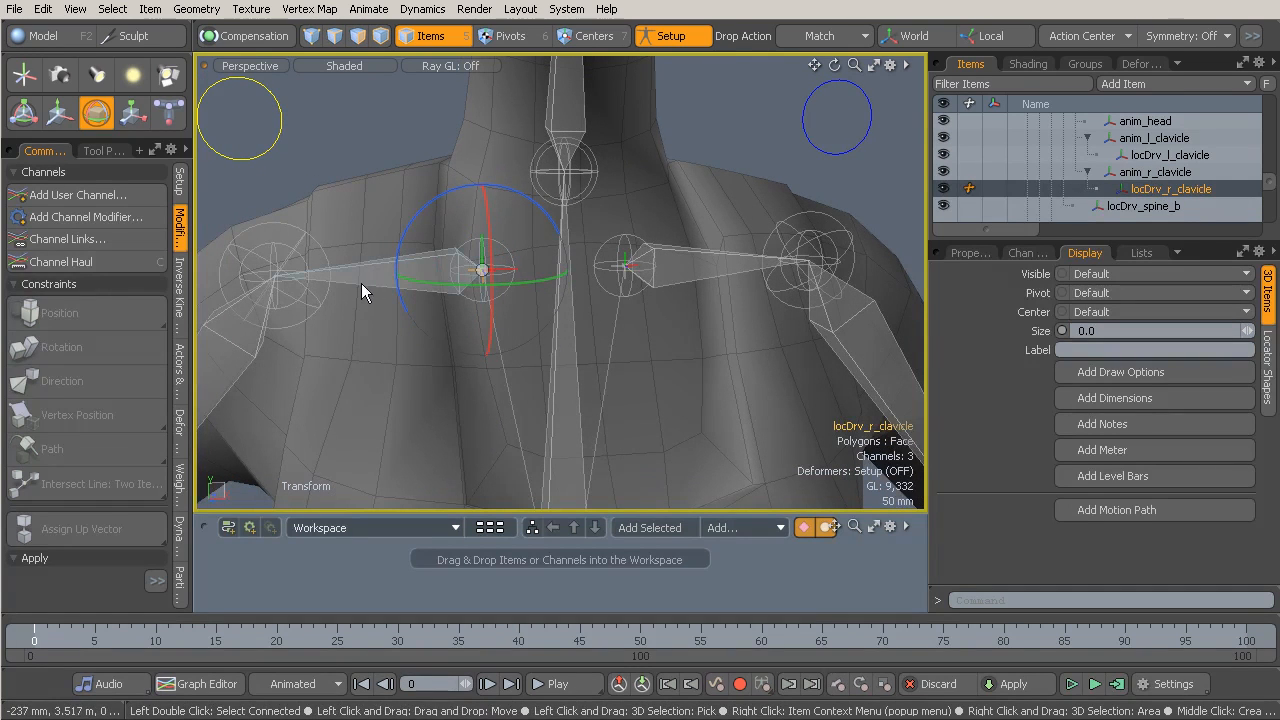
left_click(365, 279)
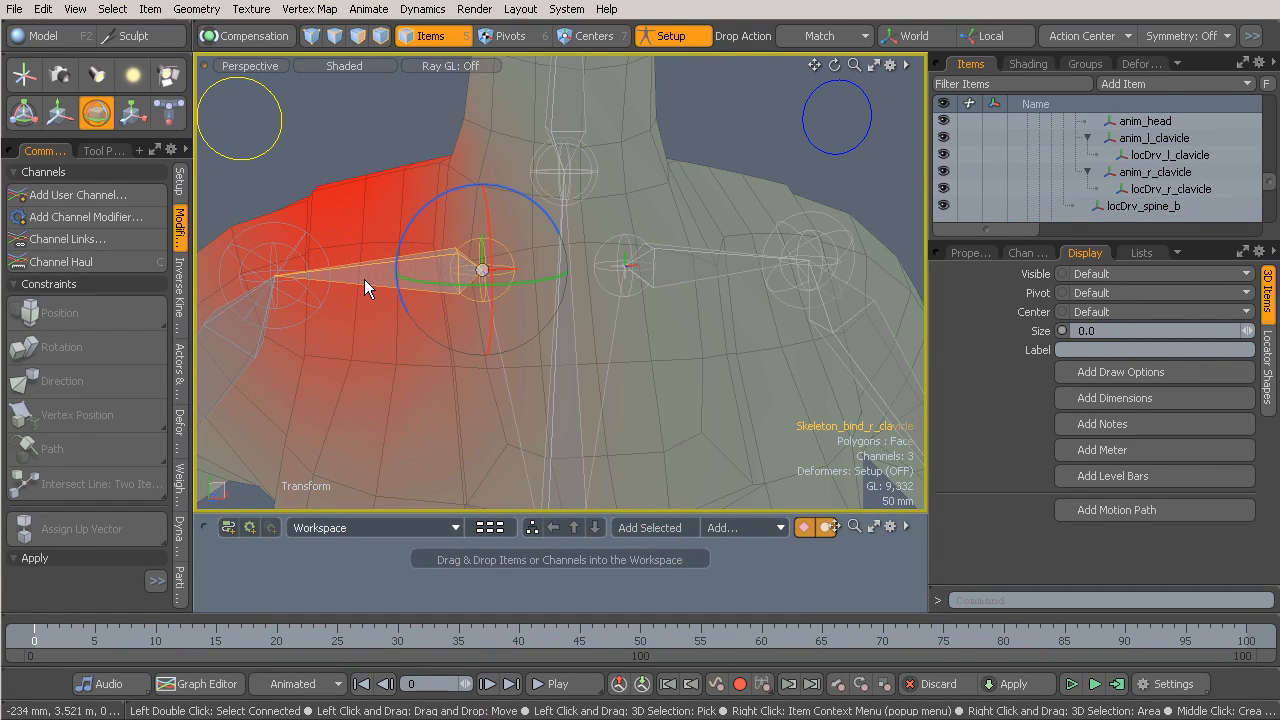
left_click(1176, 190, "ctrl")
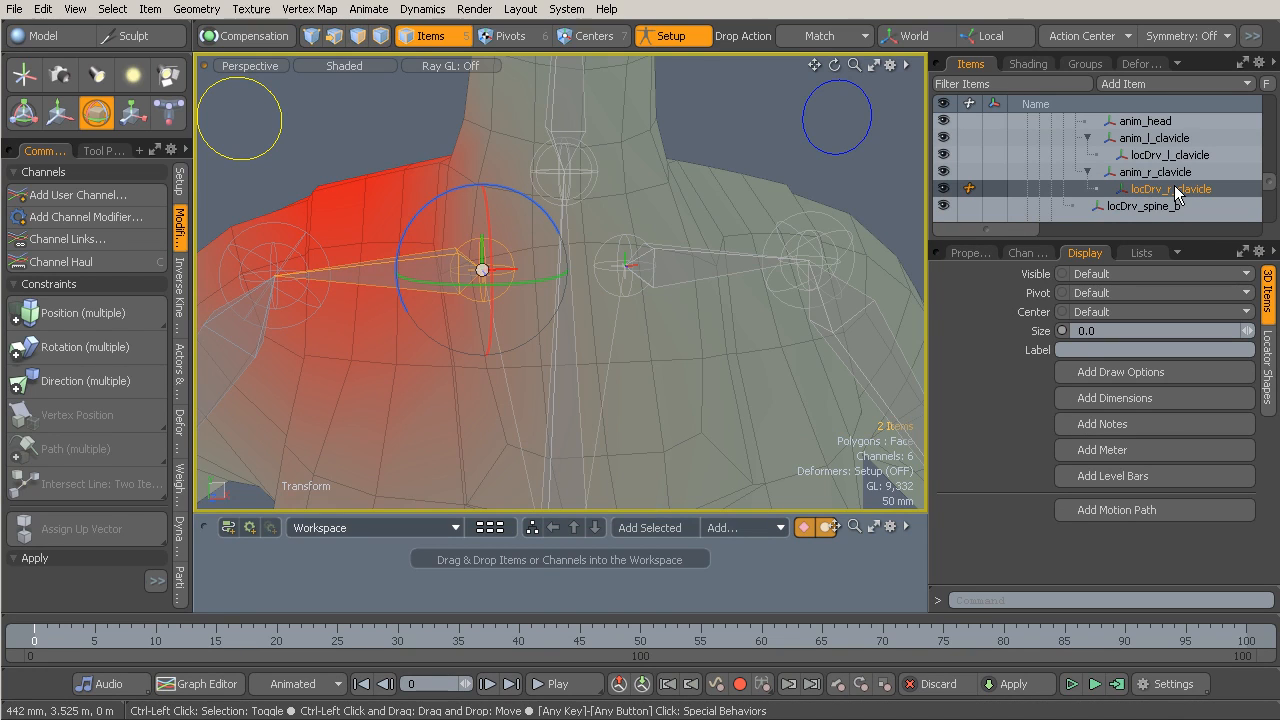
left_click(79, 347)
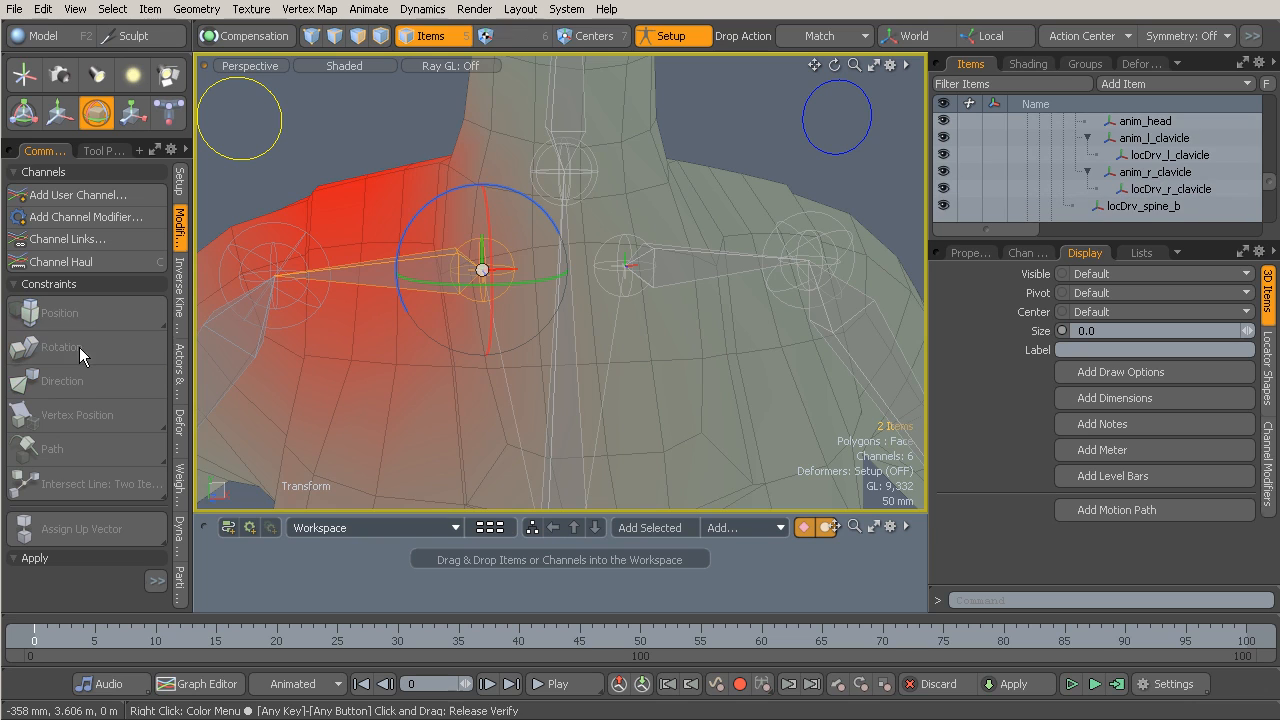
left_click(671, 36)
Test-rotate the right clavicle control to raise the shoulder, and undo the rotation
left_click(315, 147)
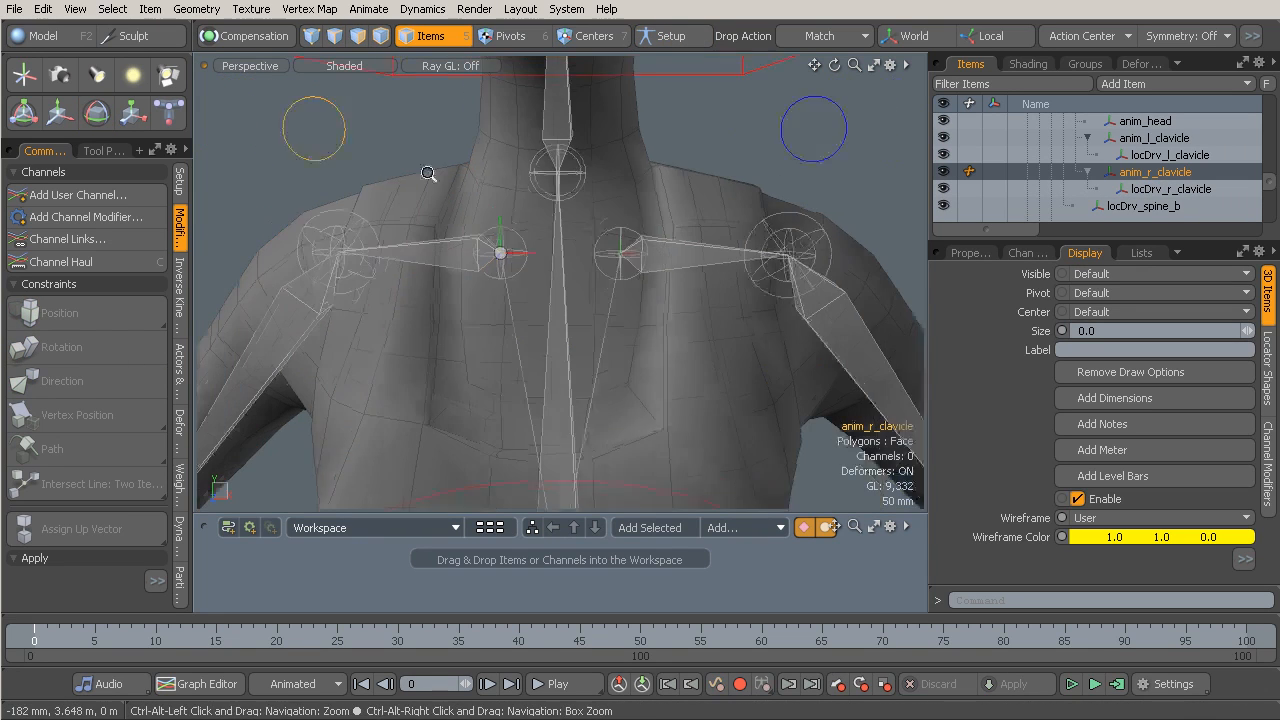
scroll(410, 173, "down", 2)
key("e")
left_click_drag(420, 173, 502, 143)
left_click_drag(572, 225, 565, 228)
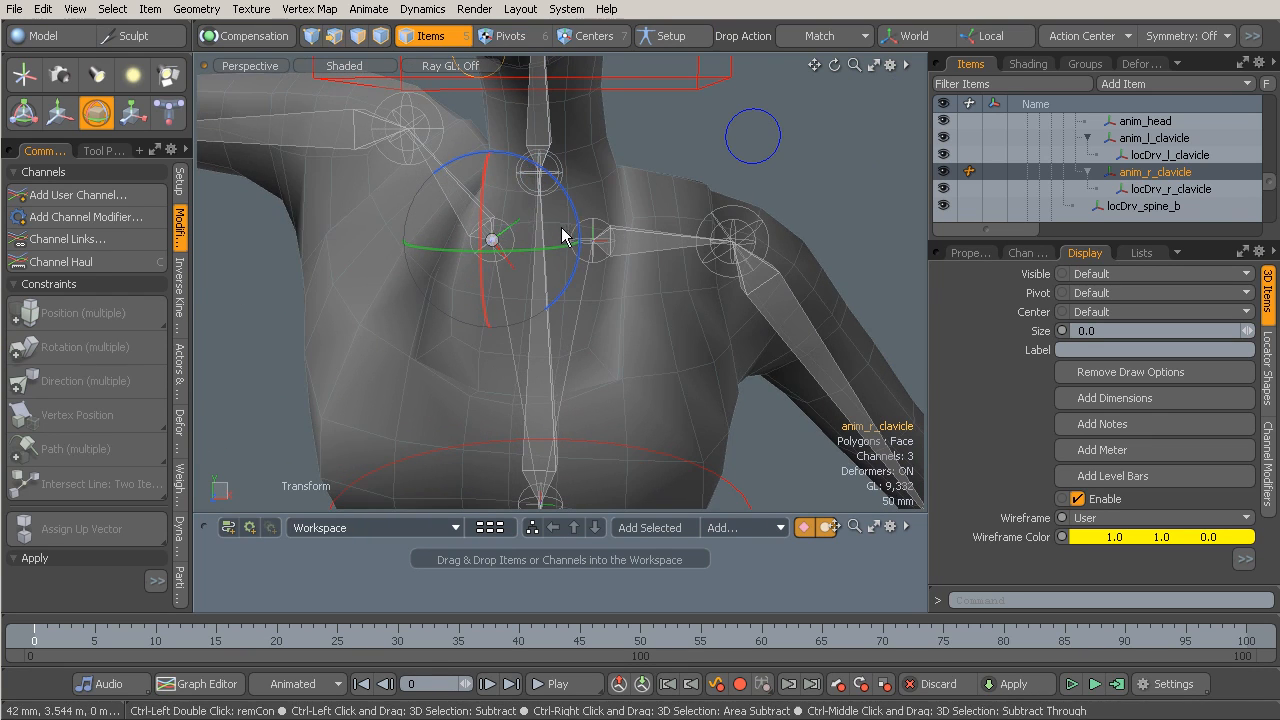
key("ctrl+z")
left_click_drag(482, 228, 440, 232, "alt")
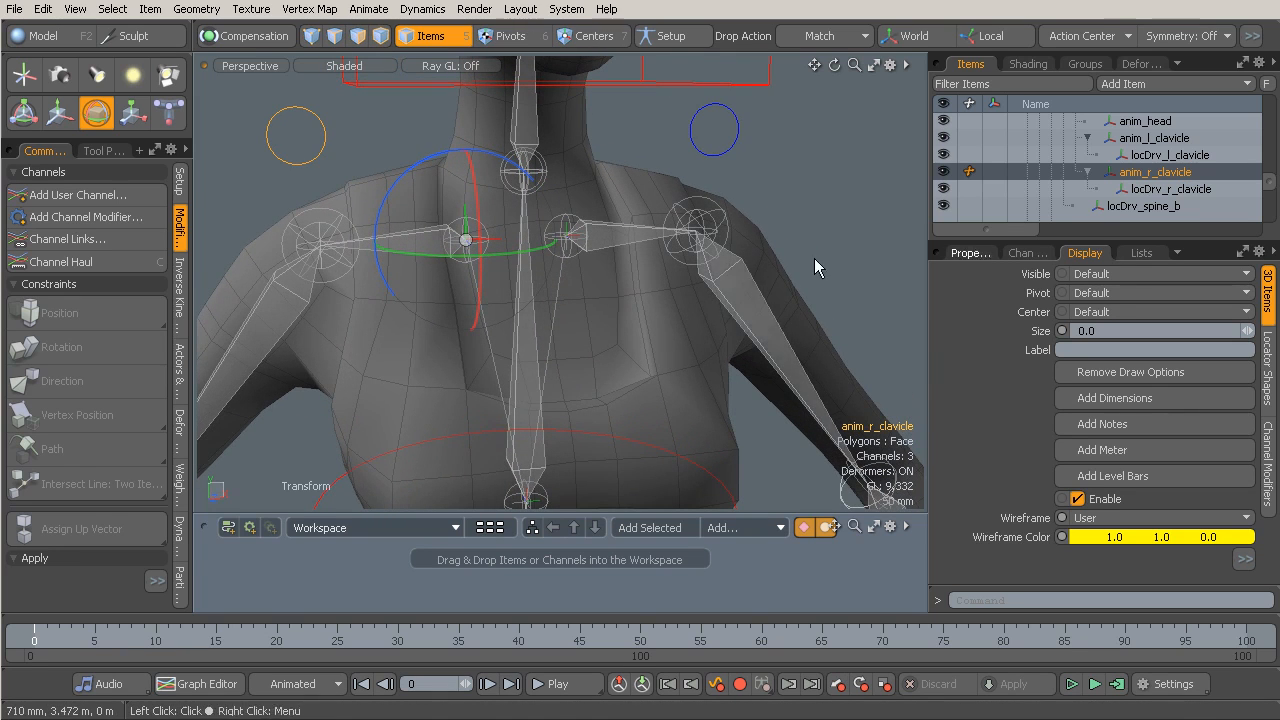
Add locDrv_l_clavicle and locDrv_r_clavicle to the hidden group
left_click(1168, 189)
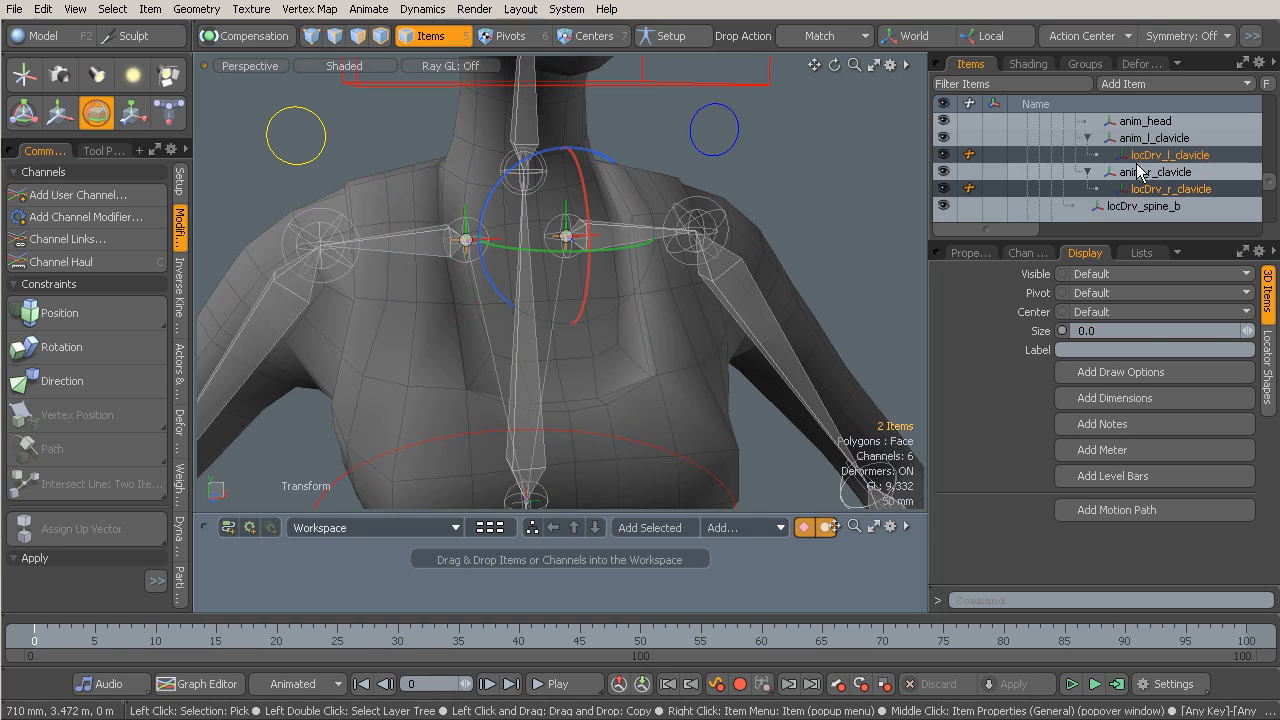
left_click(1088, 64)
left_click(1250, 138)
left_click(1151, 161, "ctrl")
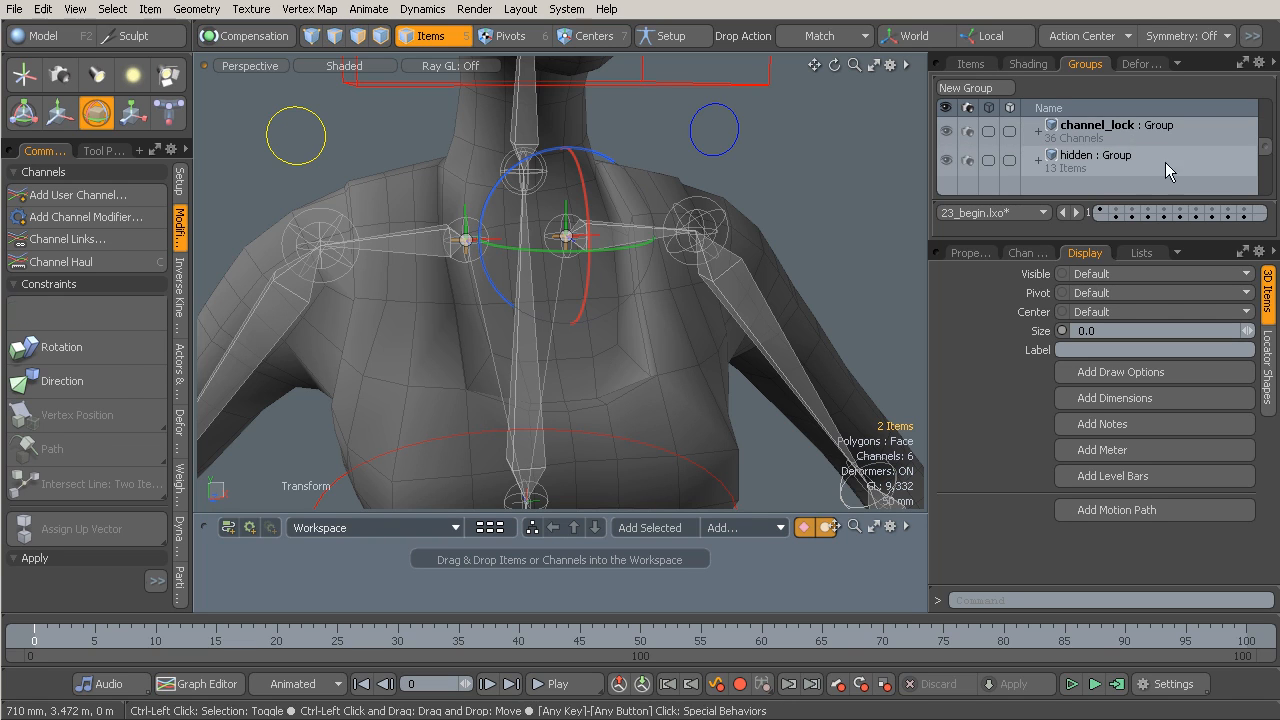
left_click(1130, 159)
right_click(1127, 160)
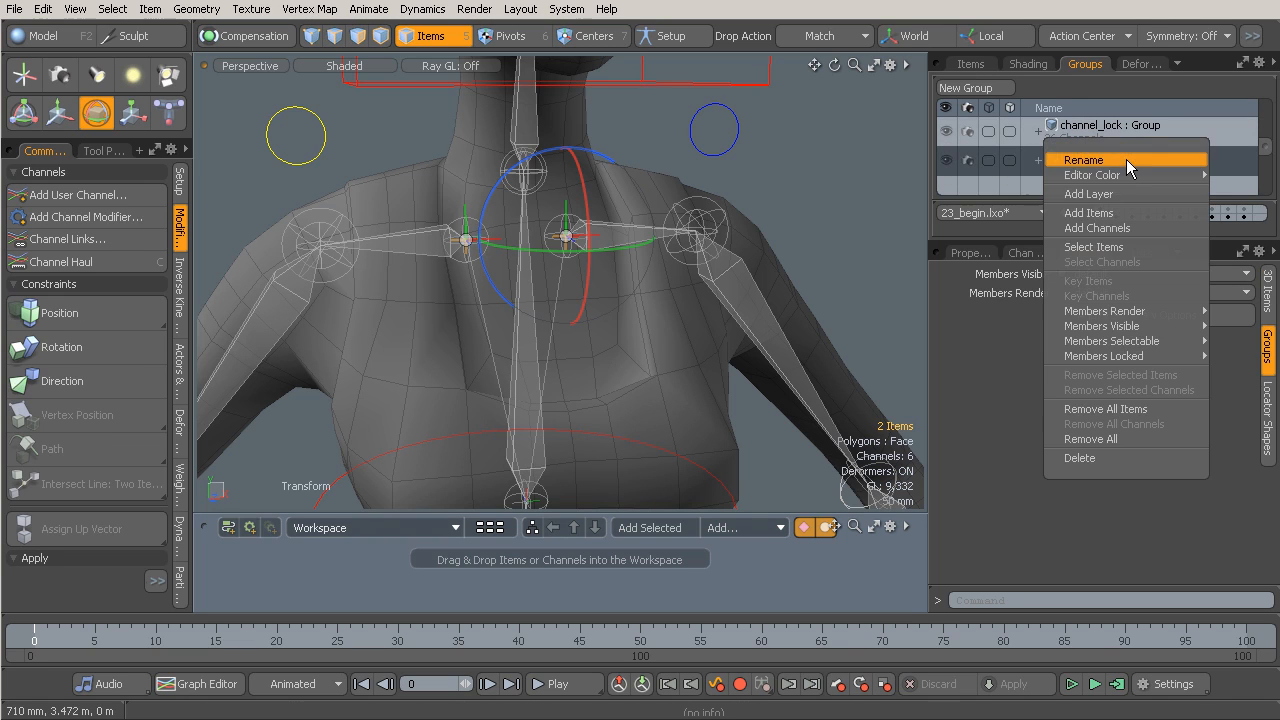
left_click(1145, 212)
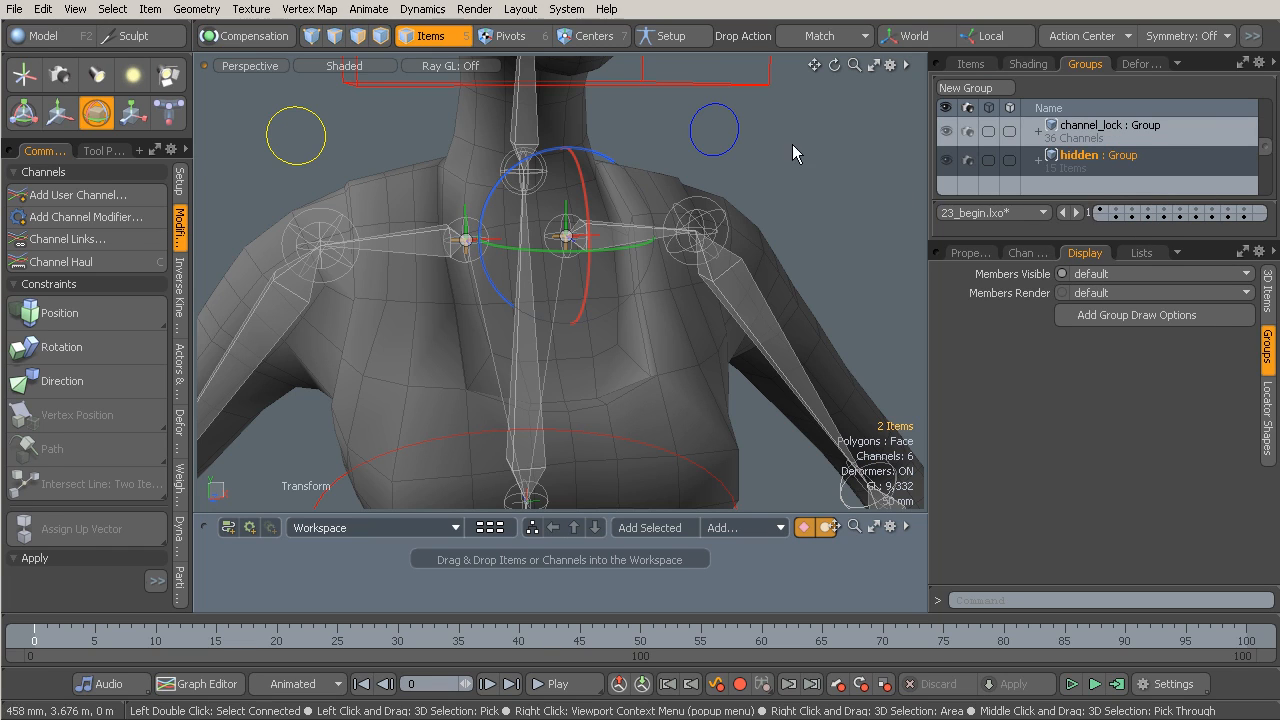
Add anim_l_clavicle and anim_r_clavicle to the controls group
left_click(731, 152)
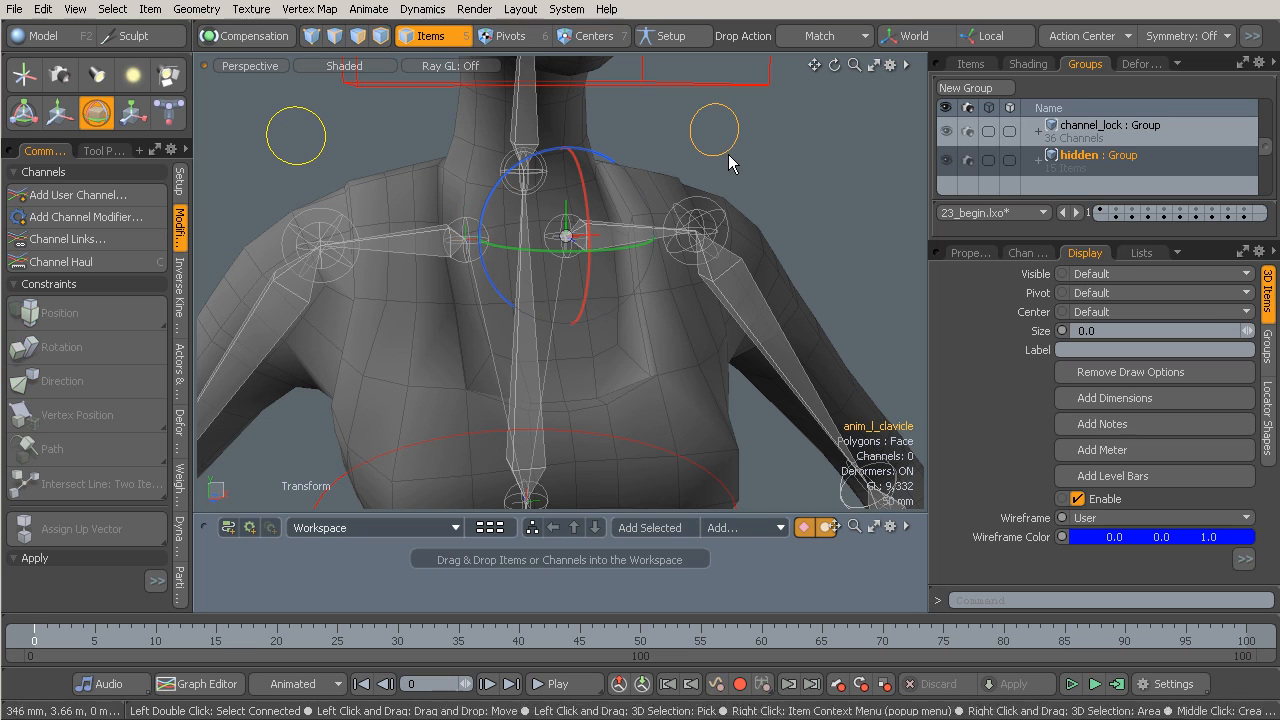
left_click(295, 168, "shift")
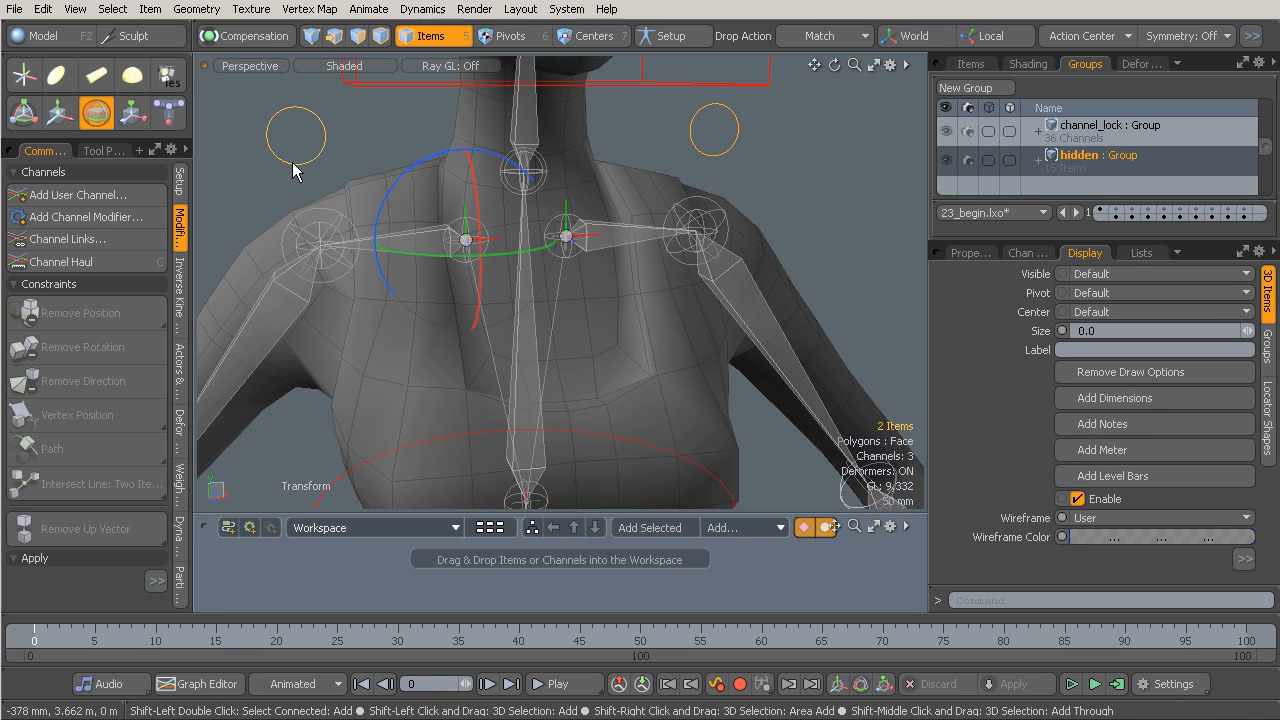
left_click(1174, 160)
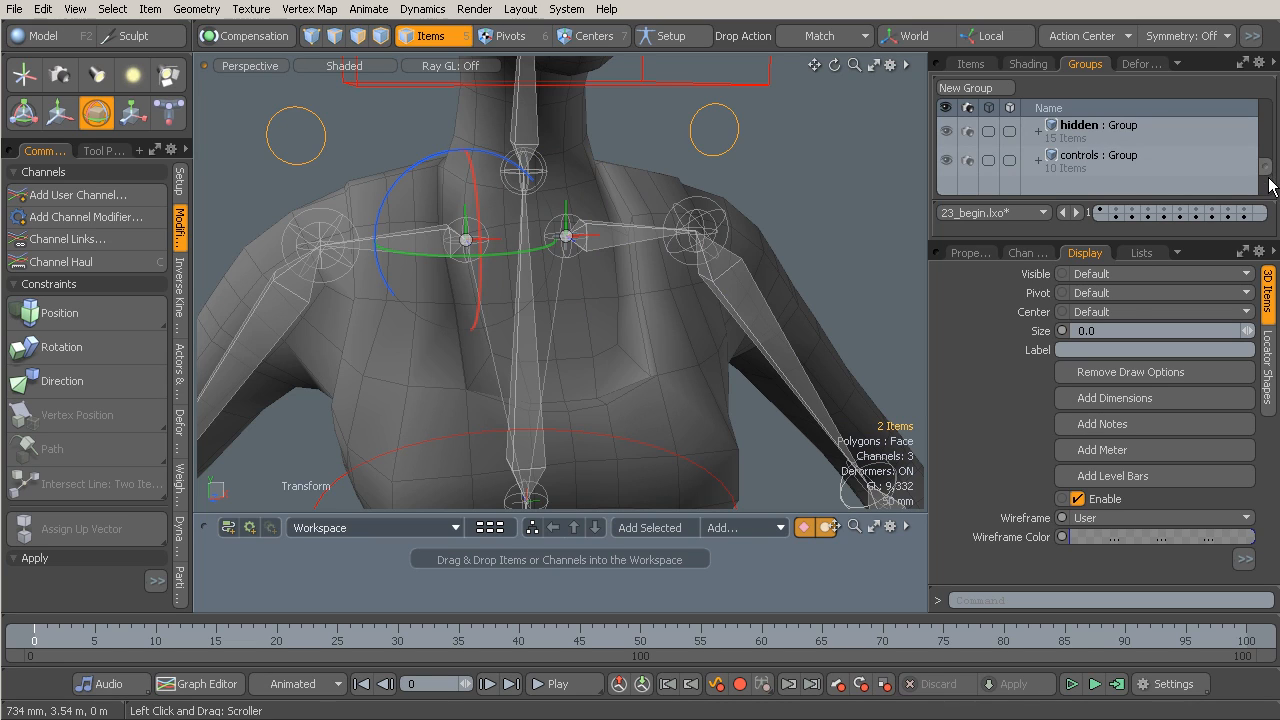
left_click(1155, 158)
right_click(1110, 163)
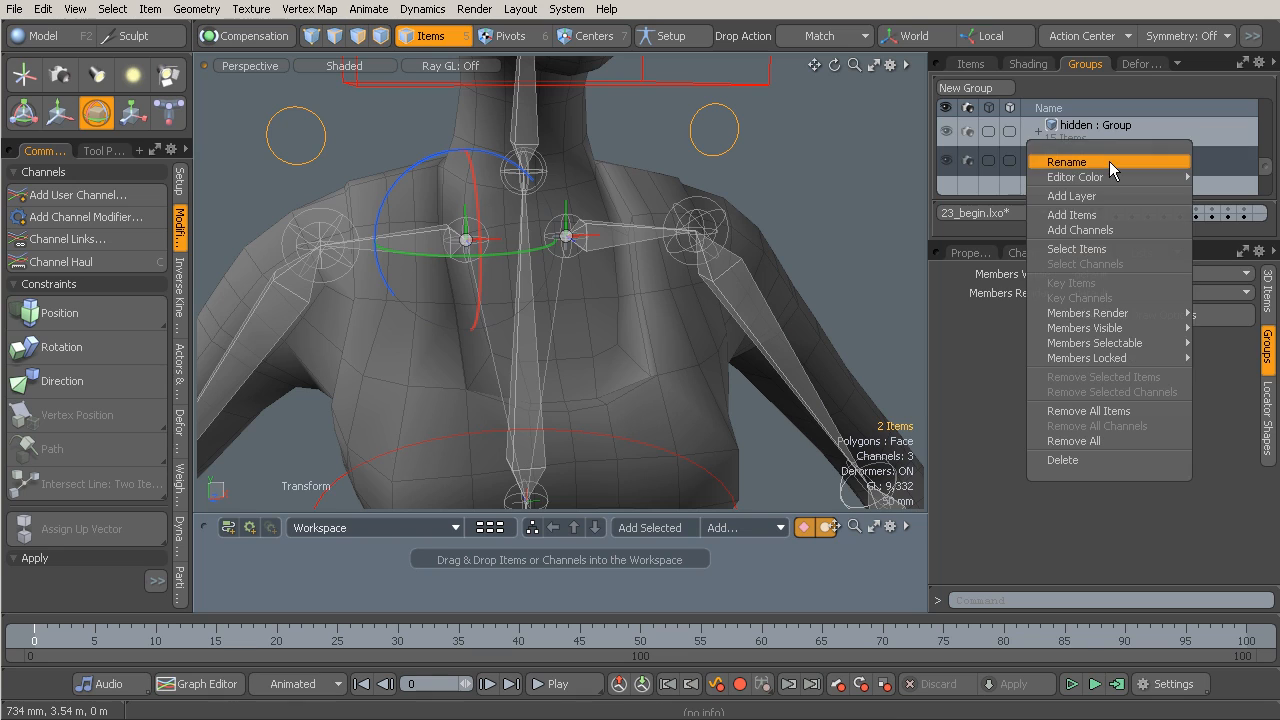
left_click(1133, 216)
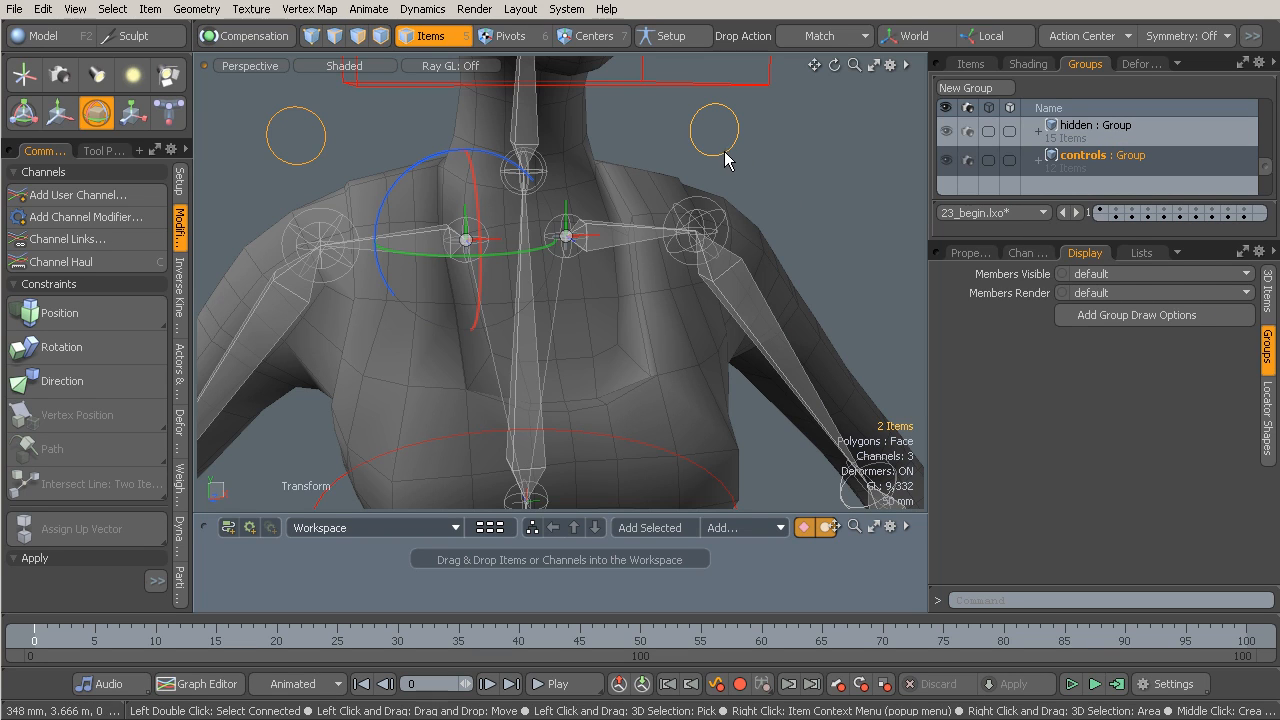
Add the Position X, Y and Z channels of both clavicle controls to the channel_lock group
key("Escape")
key("Escape")
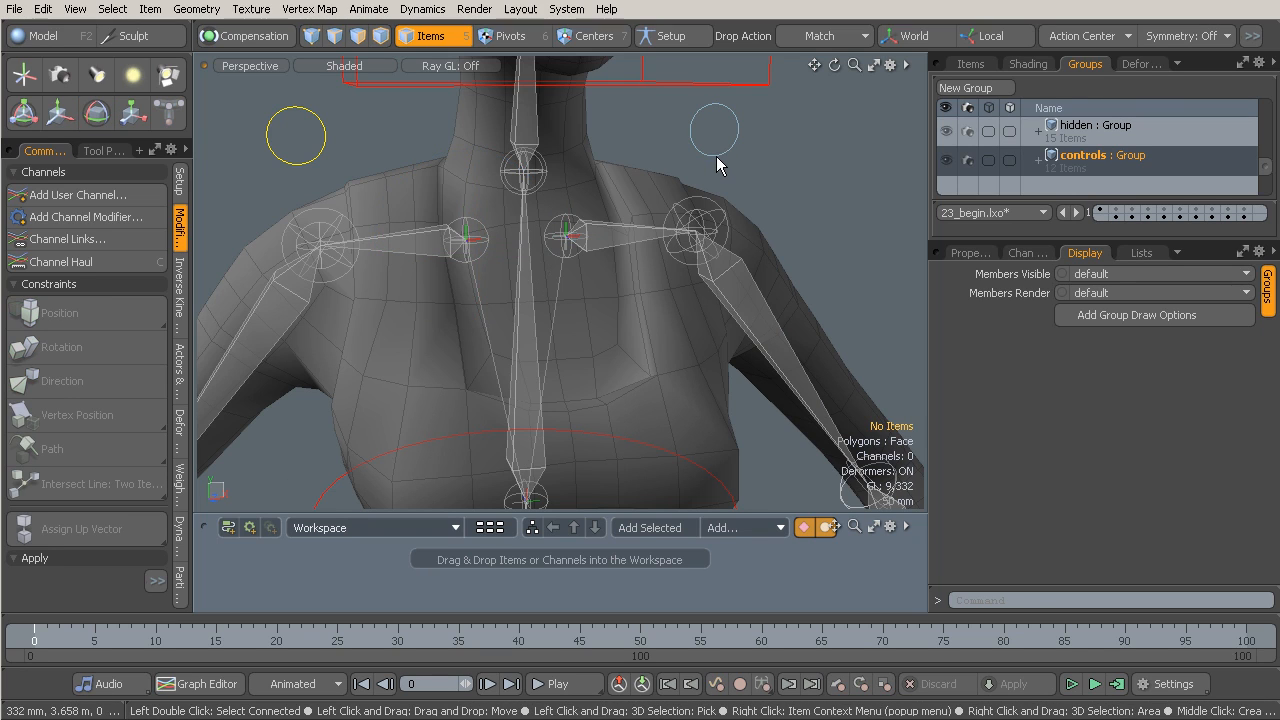
left_click(716, 155)
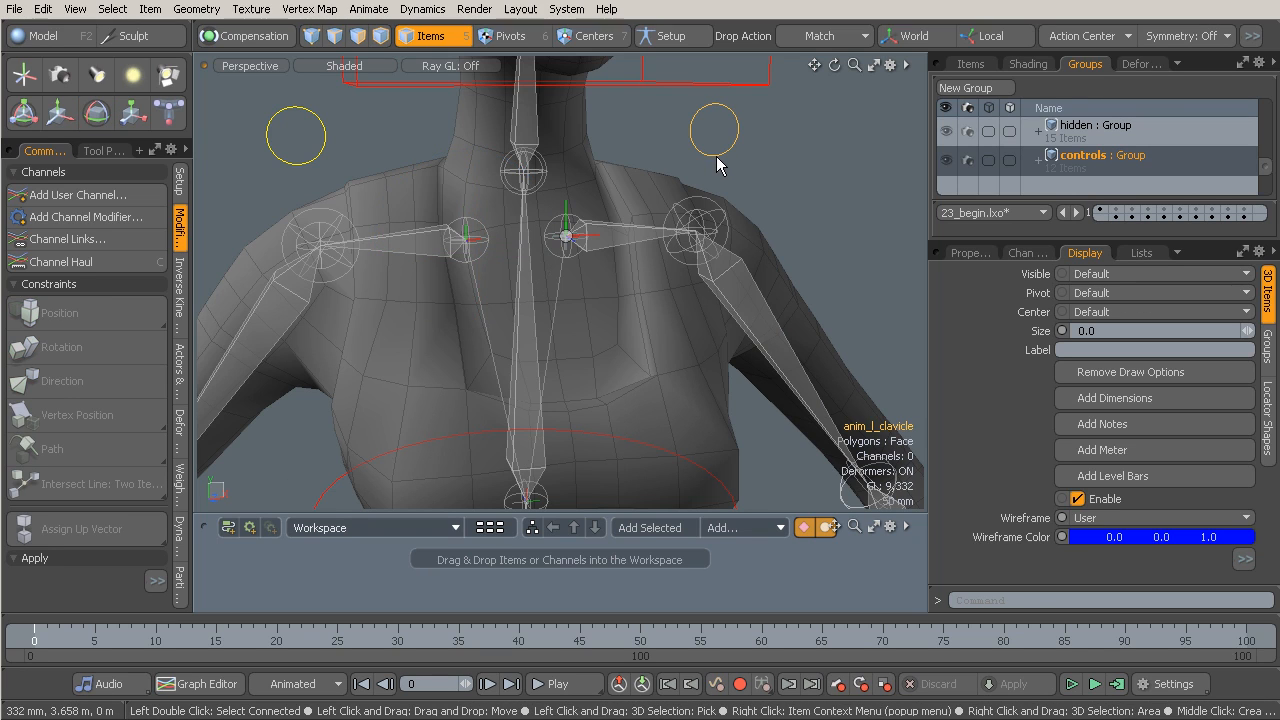
left_click(316, 165, "shift")
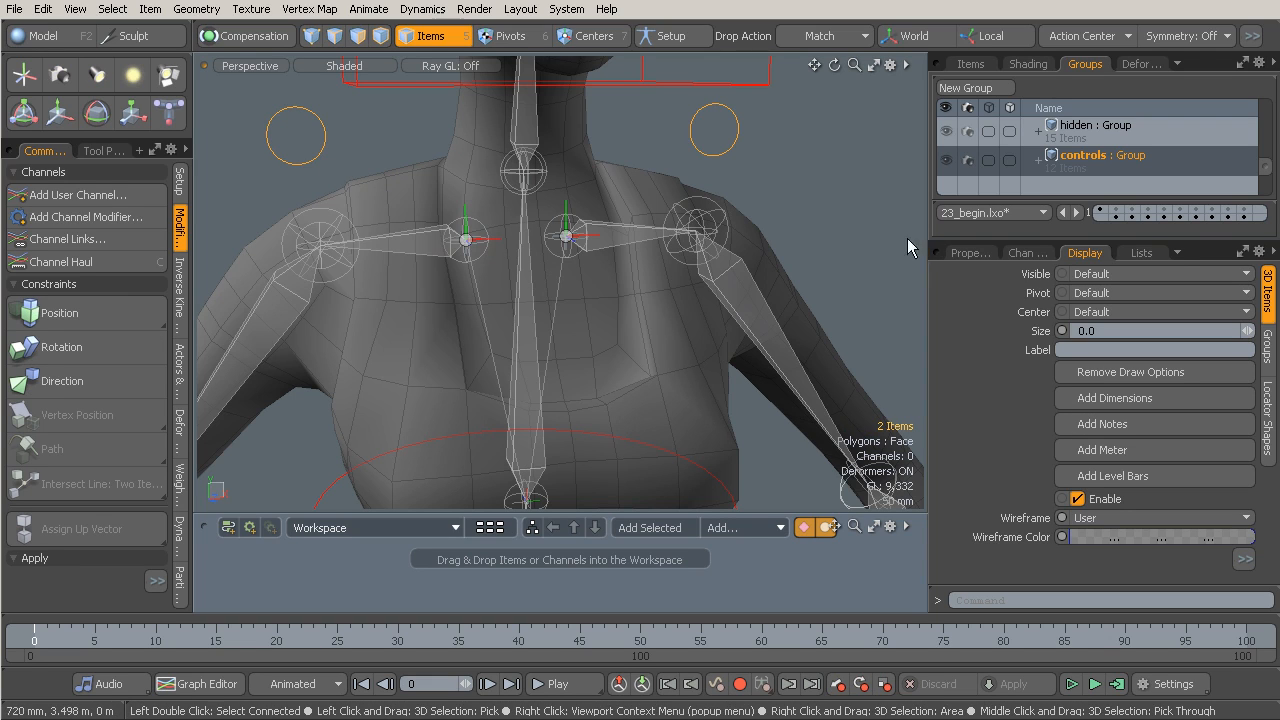
left_click(1028, 254)
left_click_drag(677, 240, 677, 200, "alt")
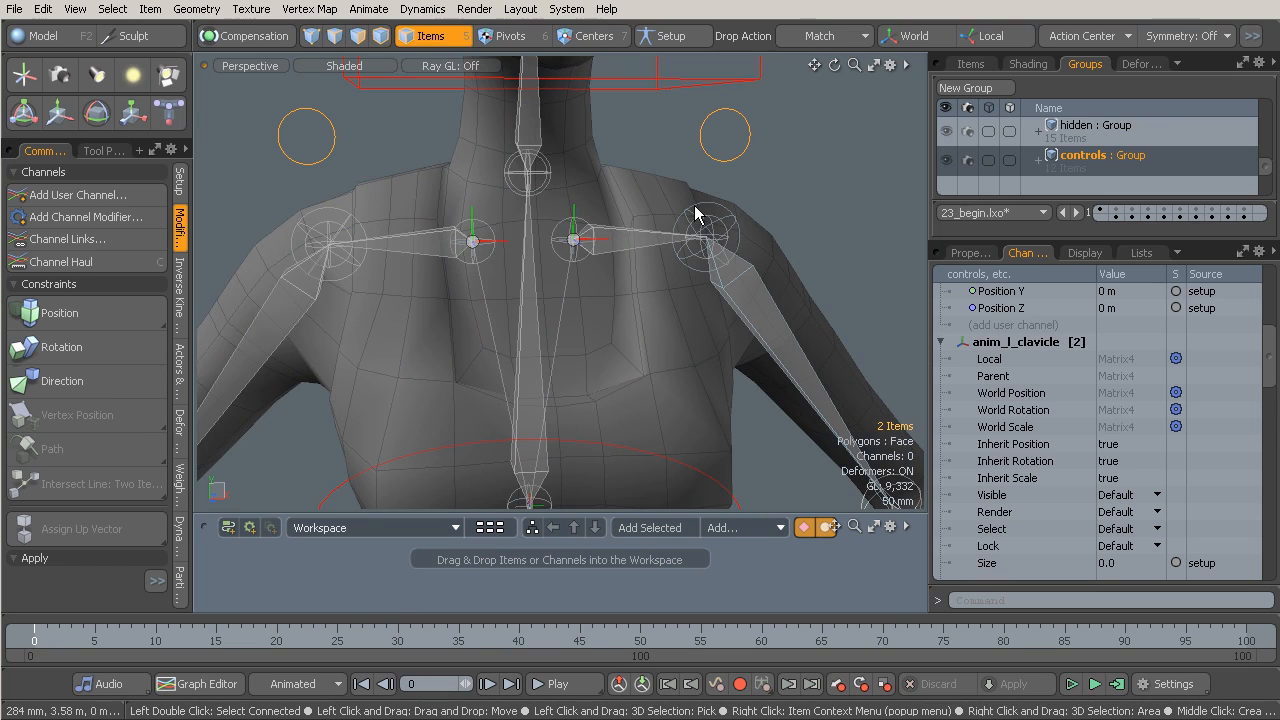
key("y")
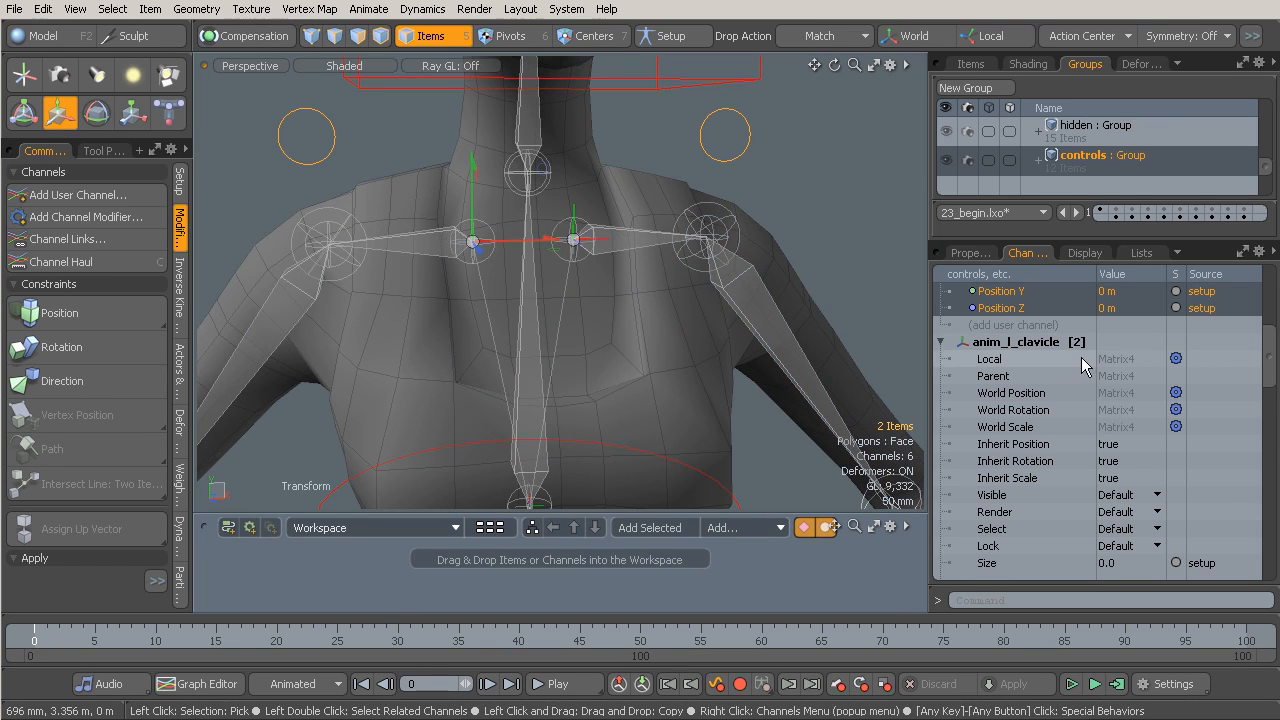
scroll(1272, 376, "up", 3)
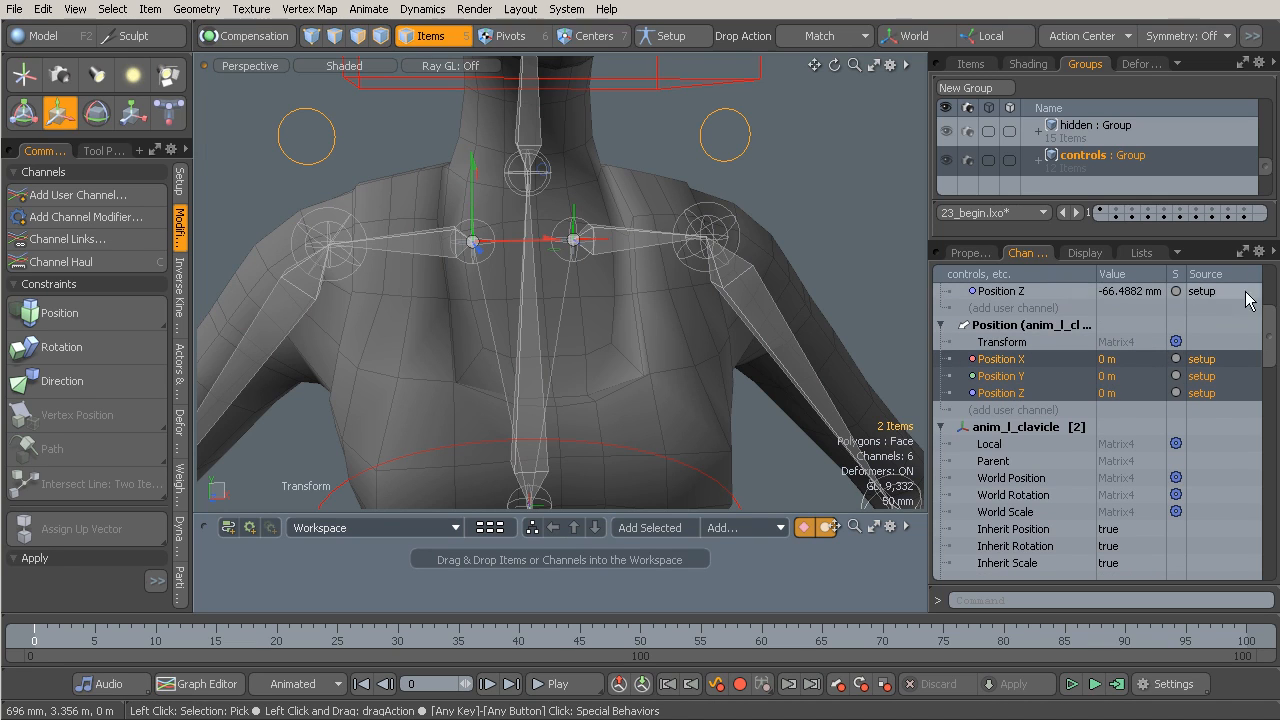
left_click(1260, 252)
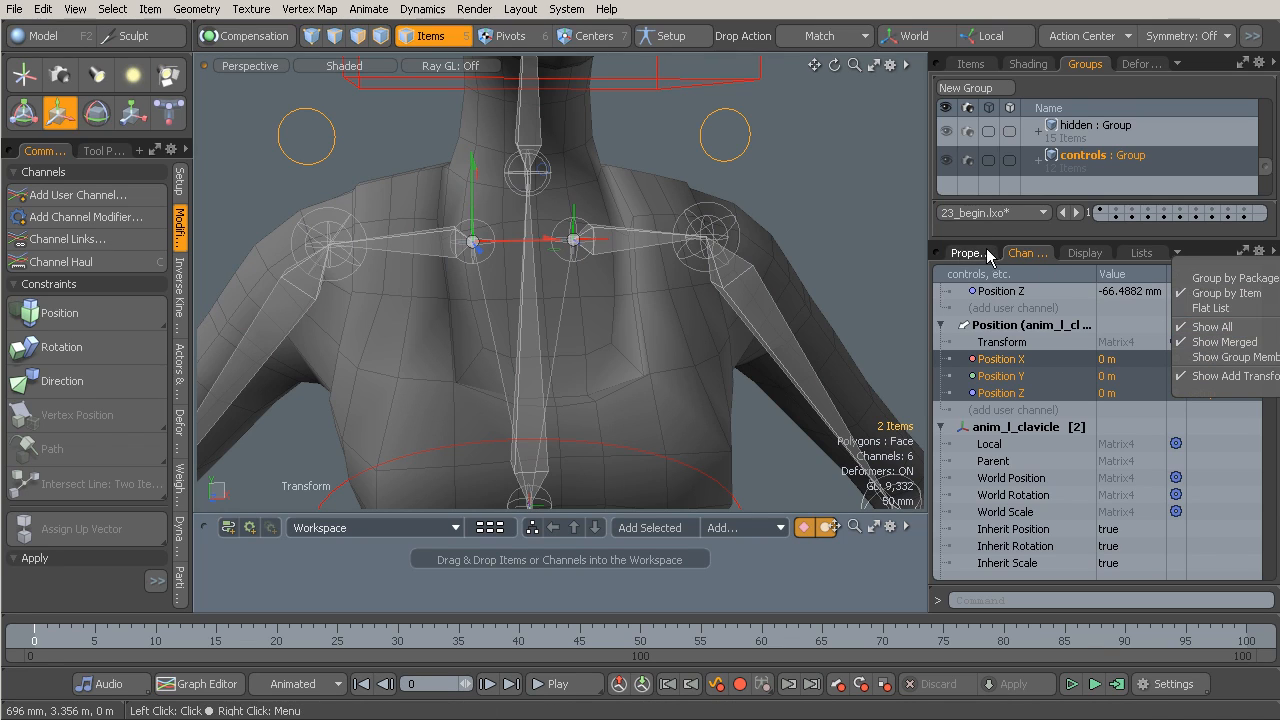
mouse_move(1268, 170)
left_mouse_down()
mouse_move(1262, 152)
mouse_move(1257, 177)
mouse_move(1270, 150)
left_mouse_up()
left_click(1212, 162, "ctrl")
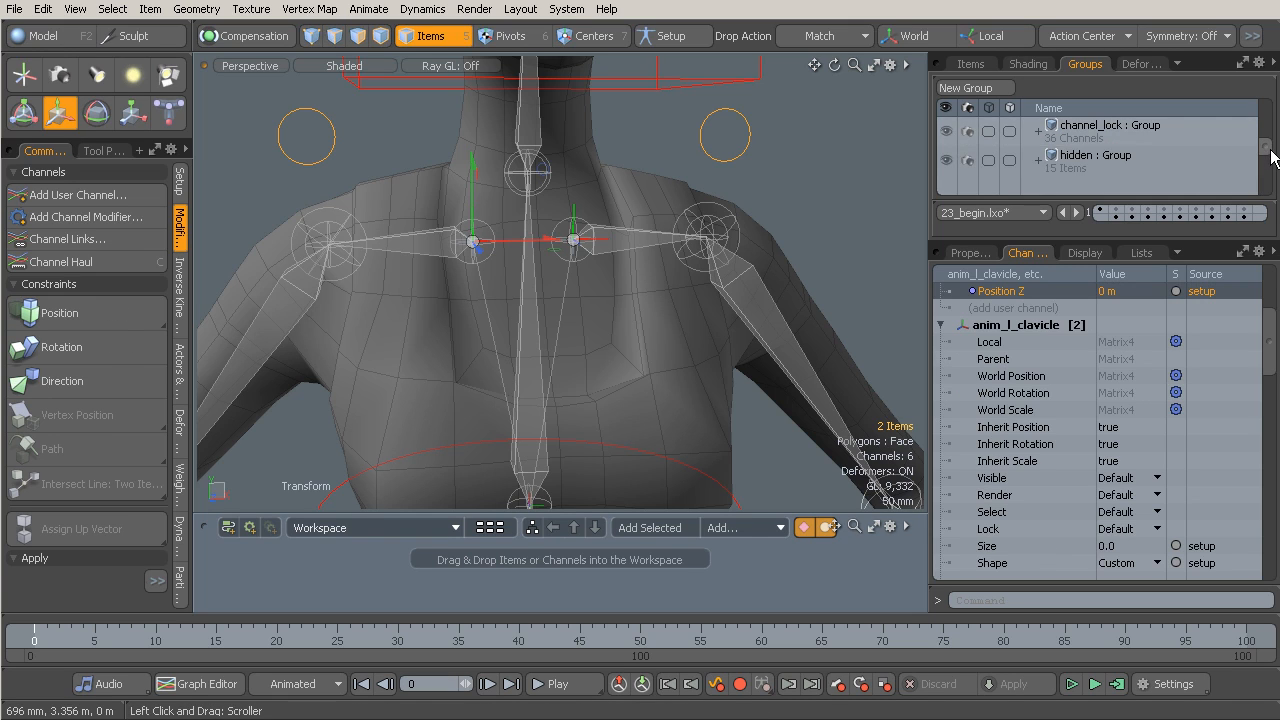
left_click(1211, 139)
right_click(1180, 136)
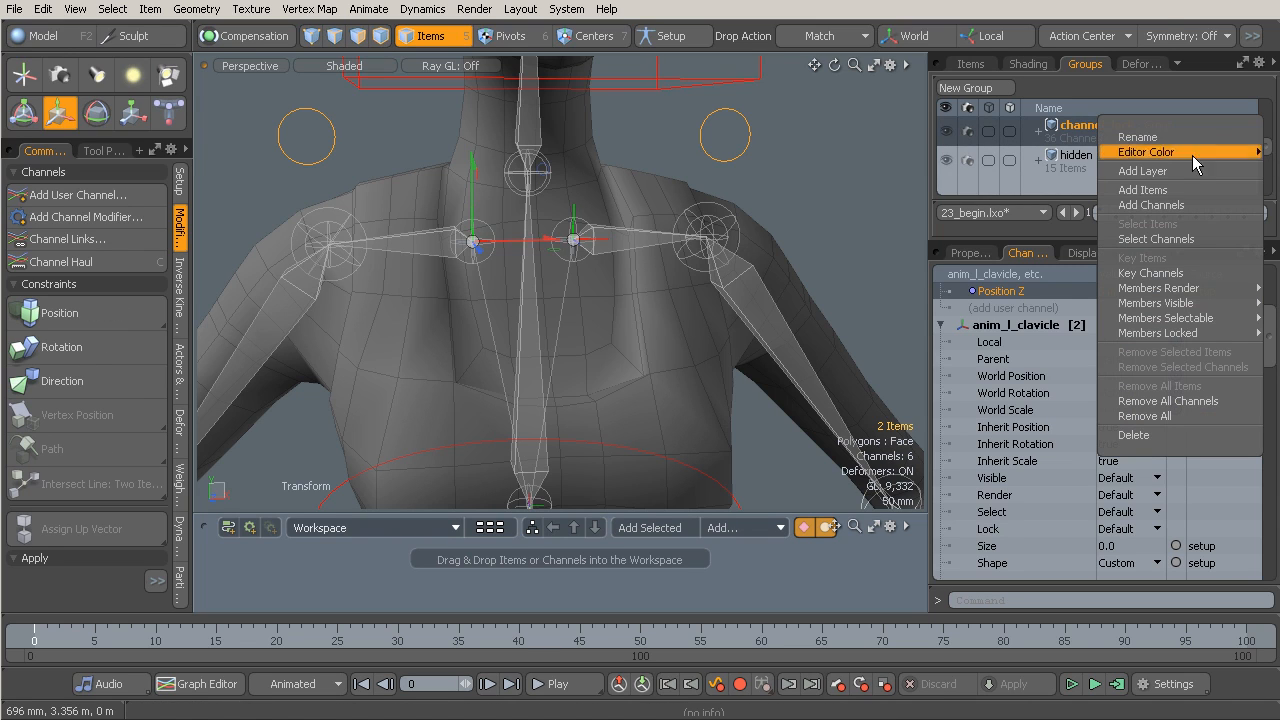
left_click(1191, 202)
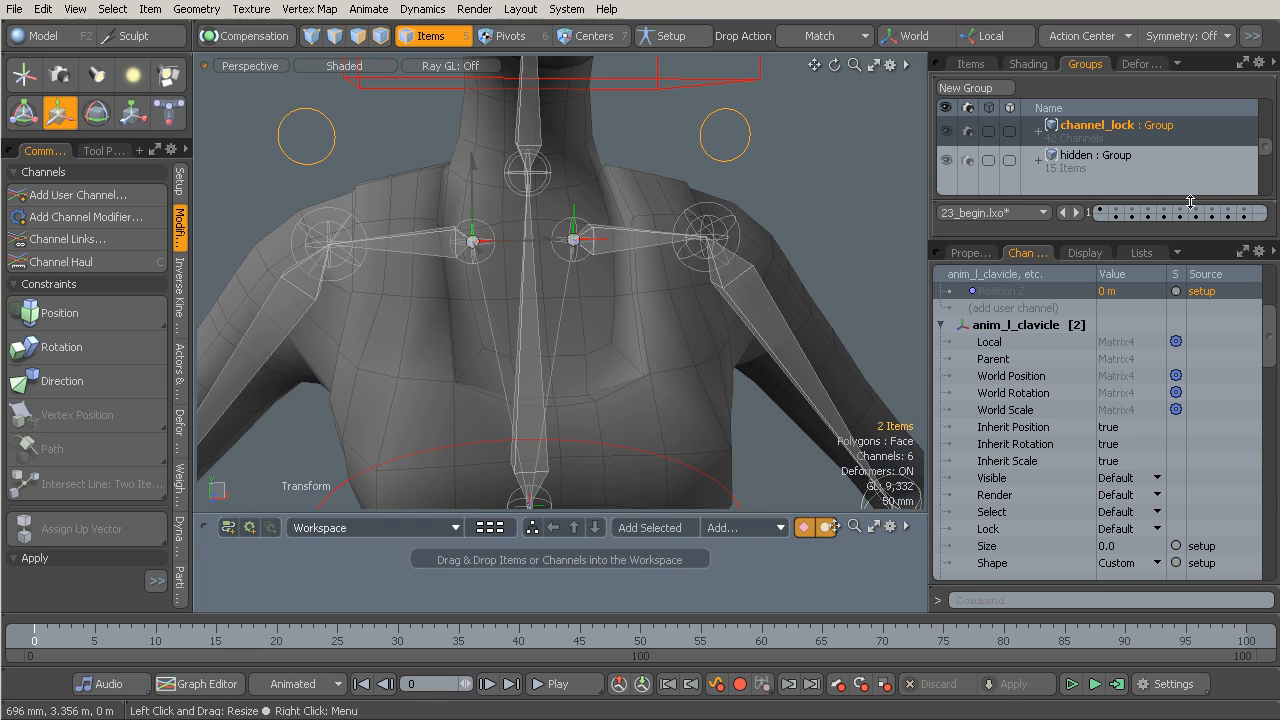
Add the scale channels of the selected clavicle controls to the channel_lock group
left_click_drag(683, 276, 673, 270, "alt")
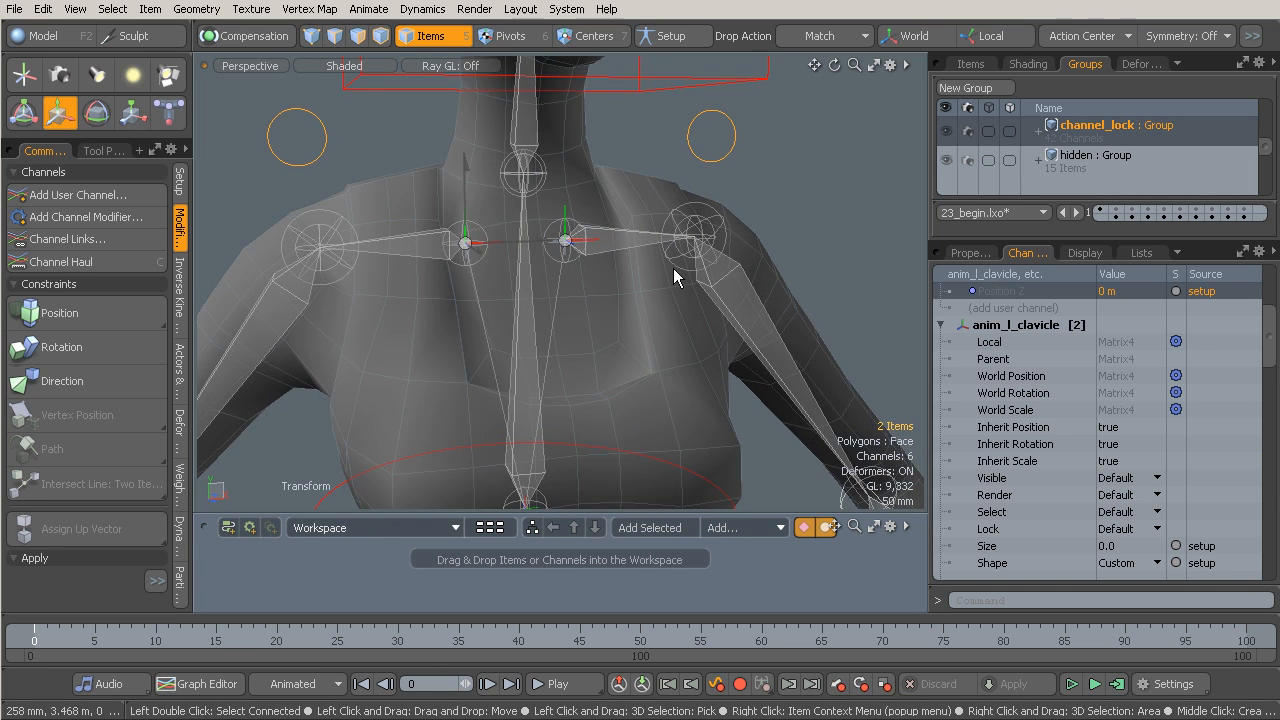
key("y")
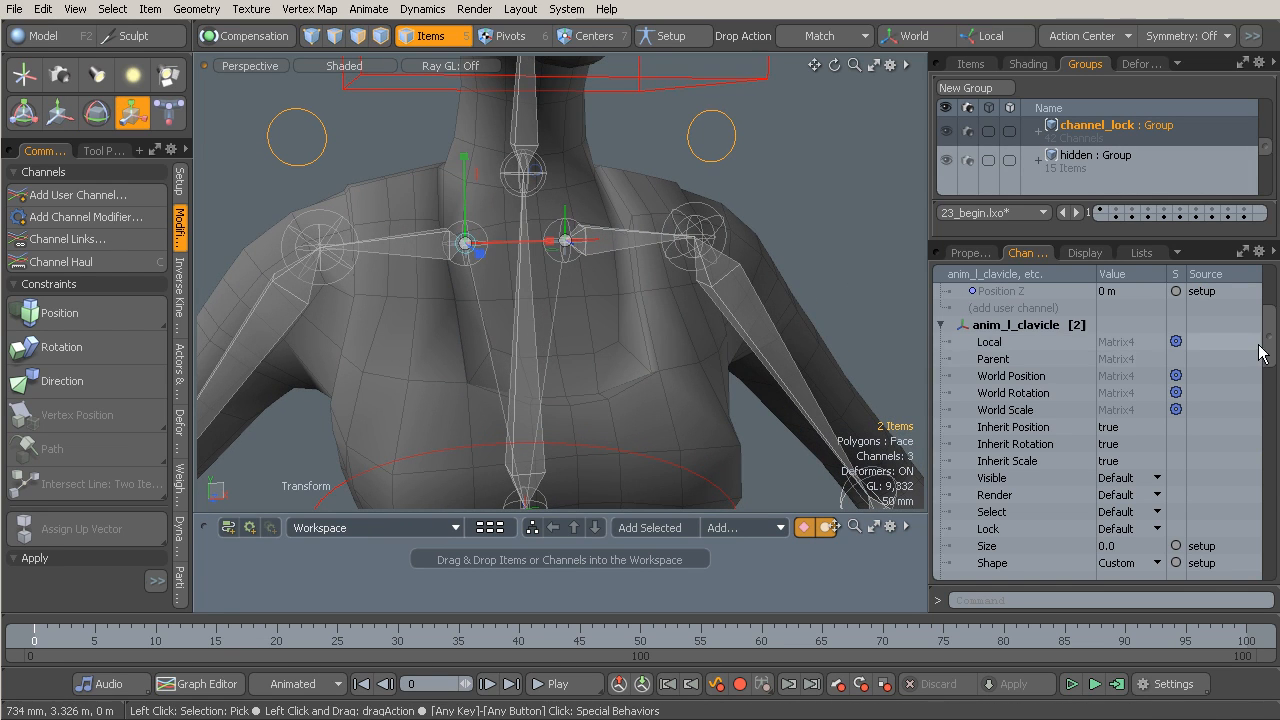
left_click_drag(1260, 352, 1274, 309)
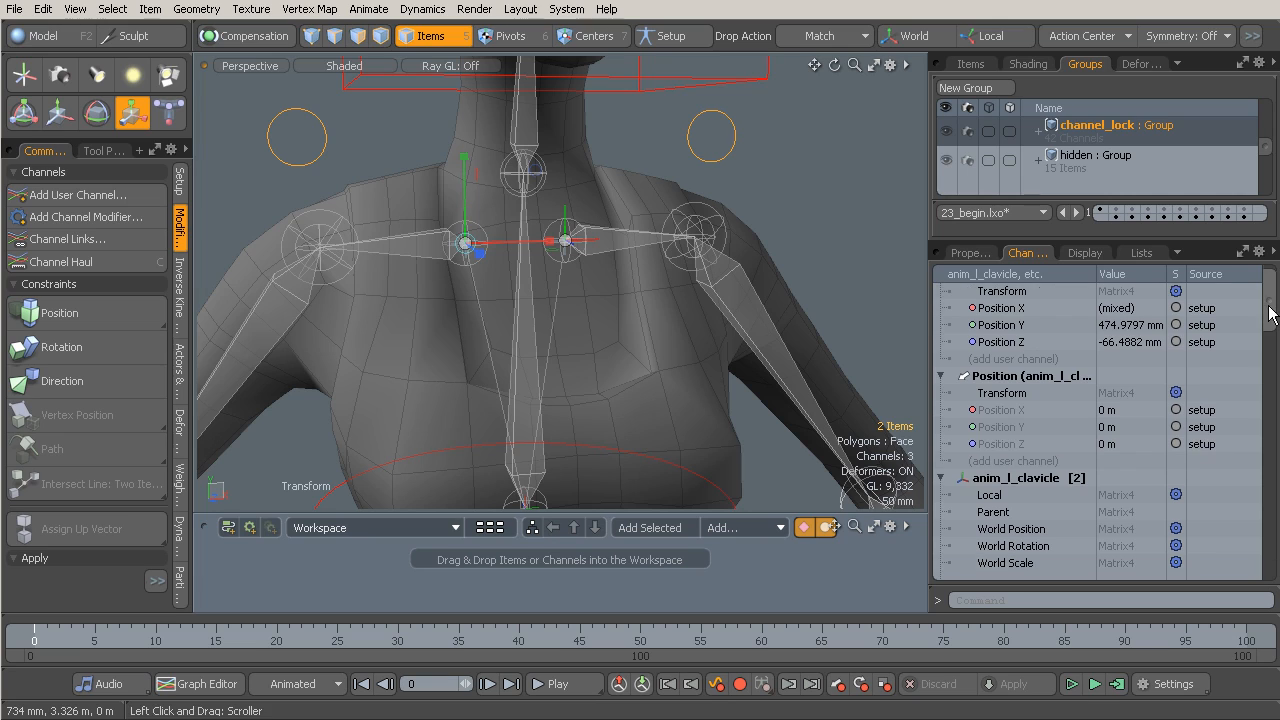
right_click(1142, 132)
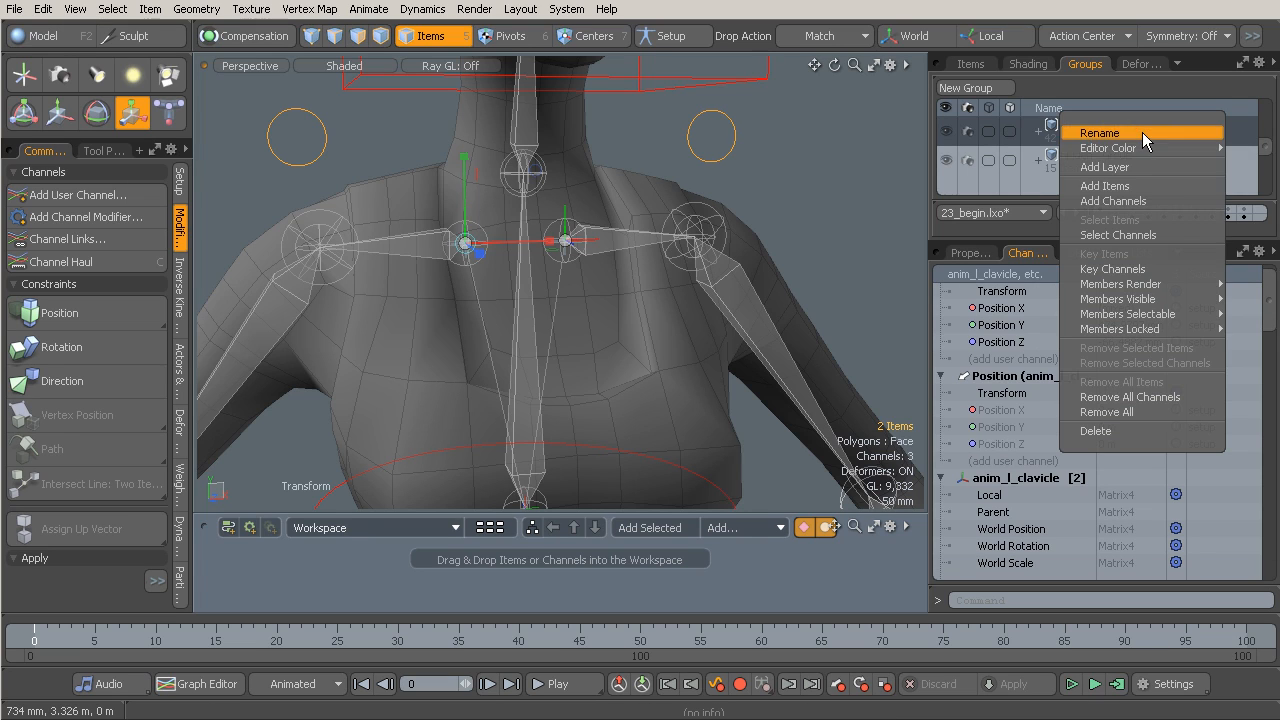
left_click(1147, 199)
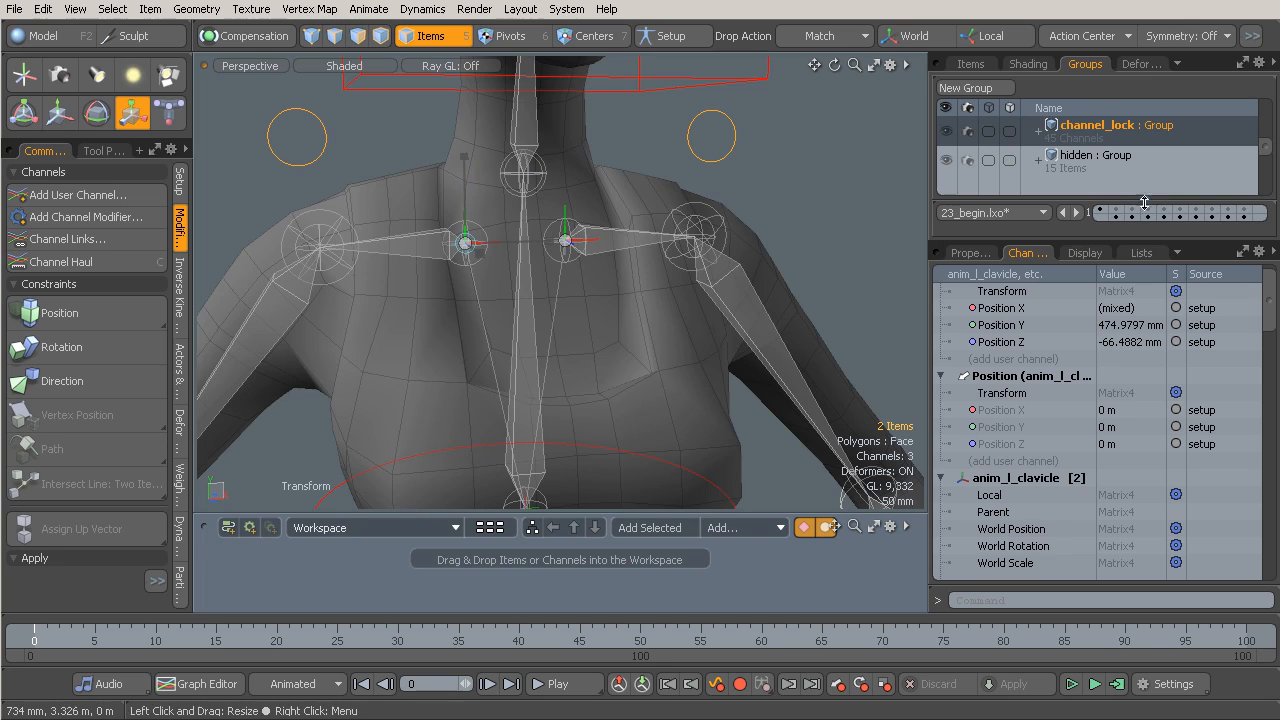
Drop the scale tool, clear the item and group selection, and return to the item list
key("space")
left_click(813, 228)
left_click_drag(811, 228, 768, 243, "alt")
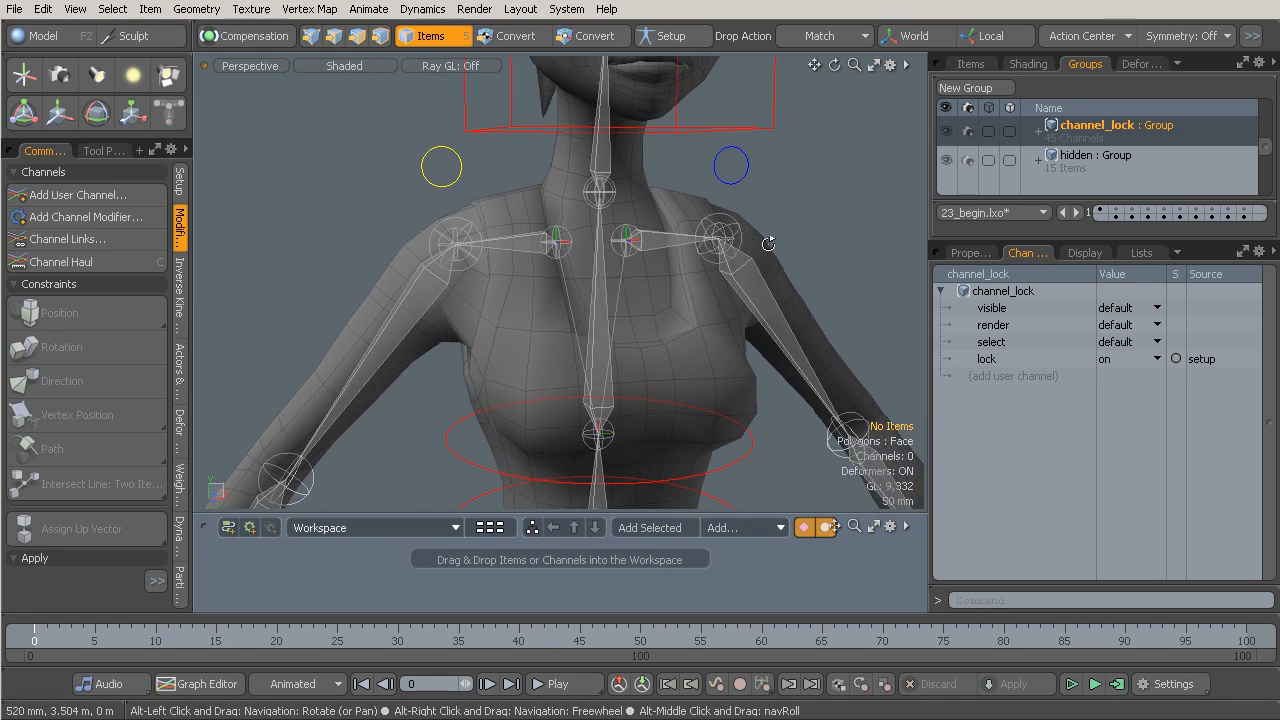
left_click(966, 253)
left_click(1145, 133, "ctrl")
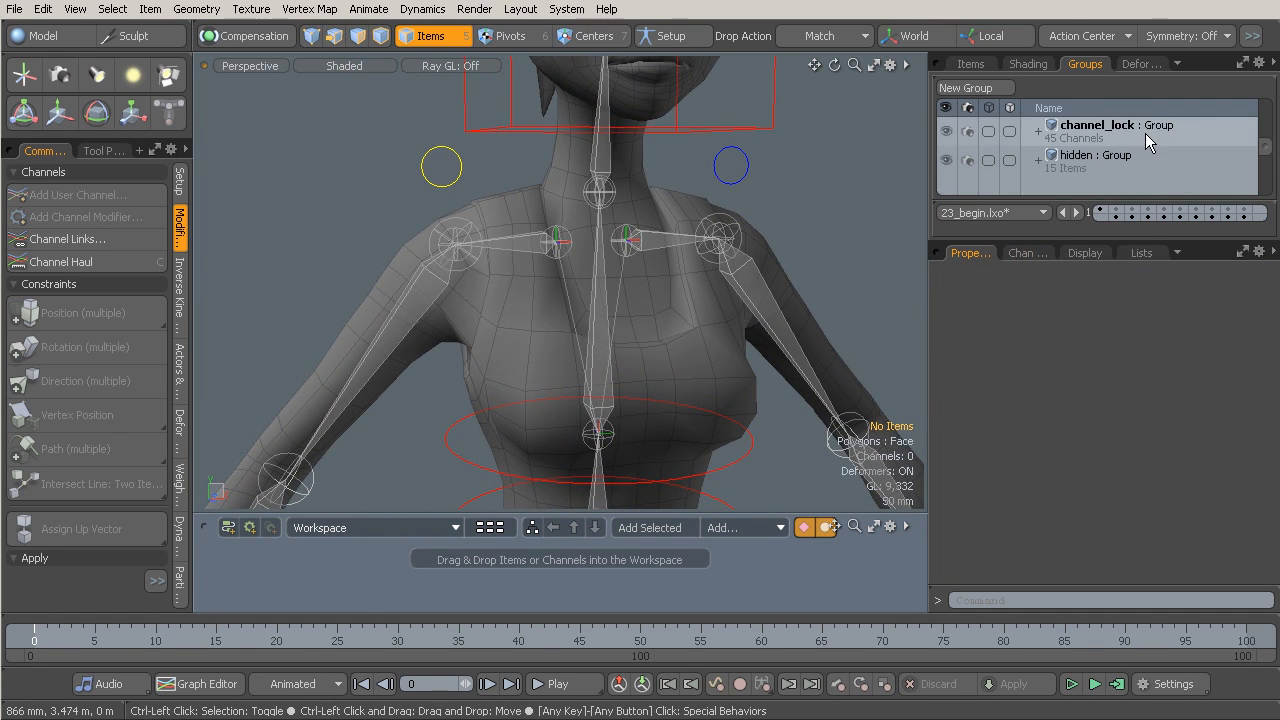
left_click(971, 65)
left_click_drag(753, 229, 541, 290, "alt")
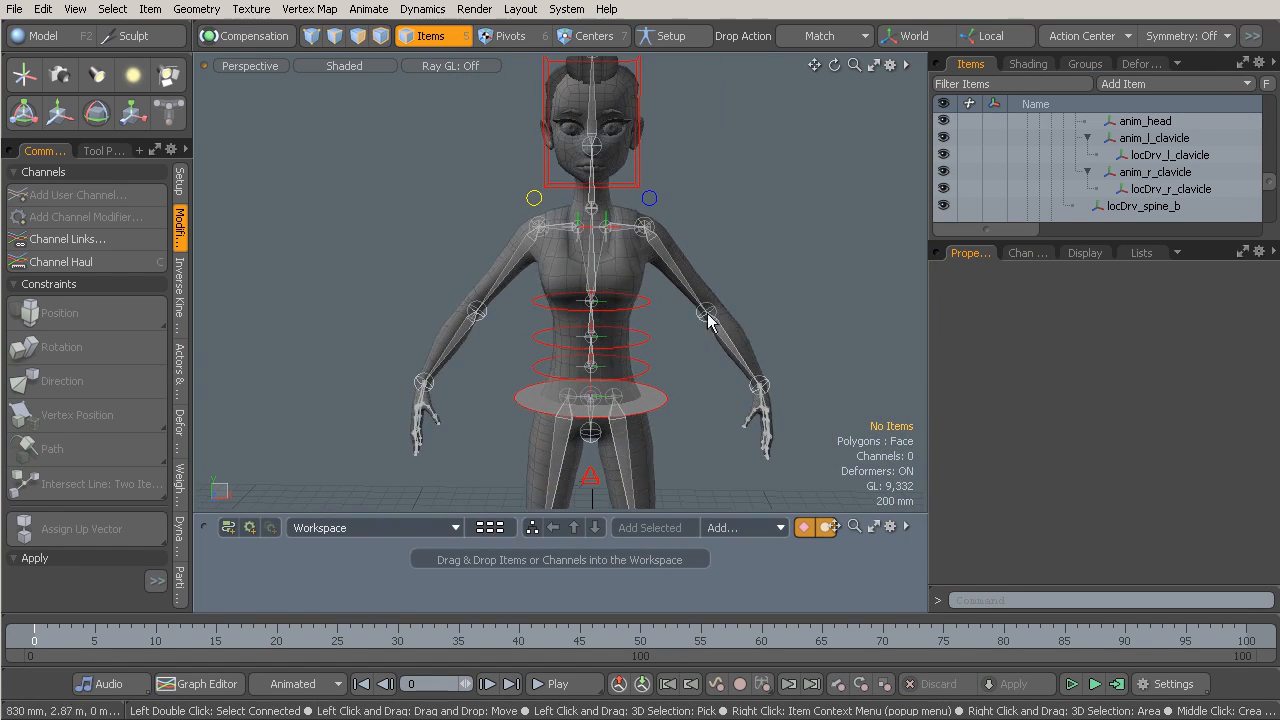